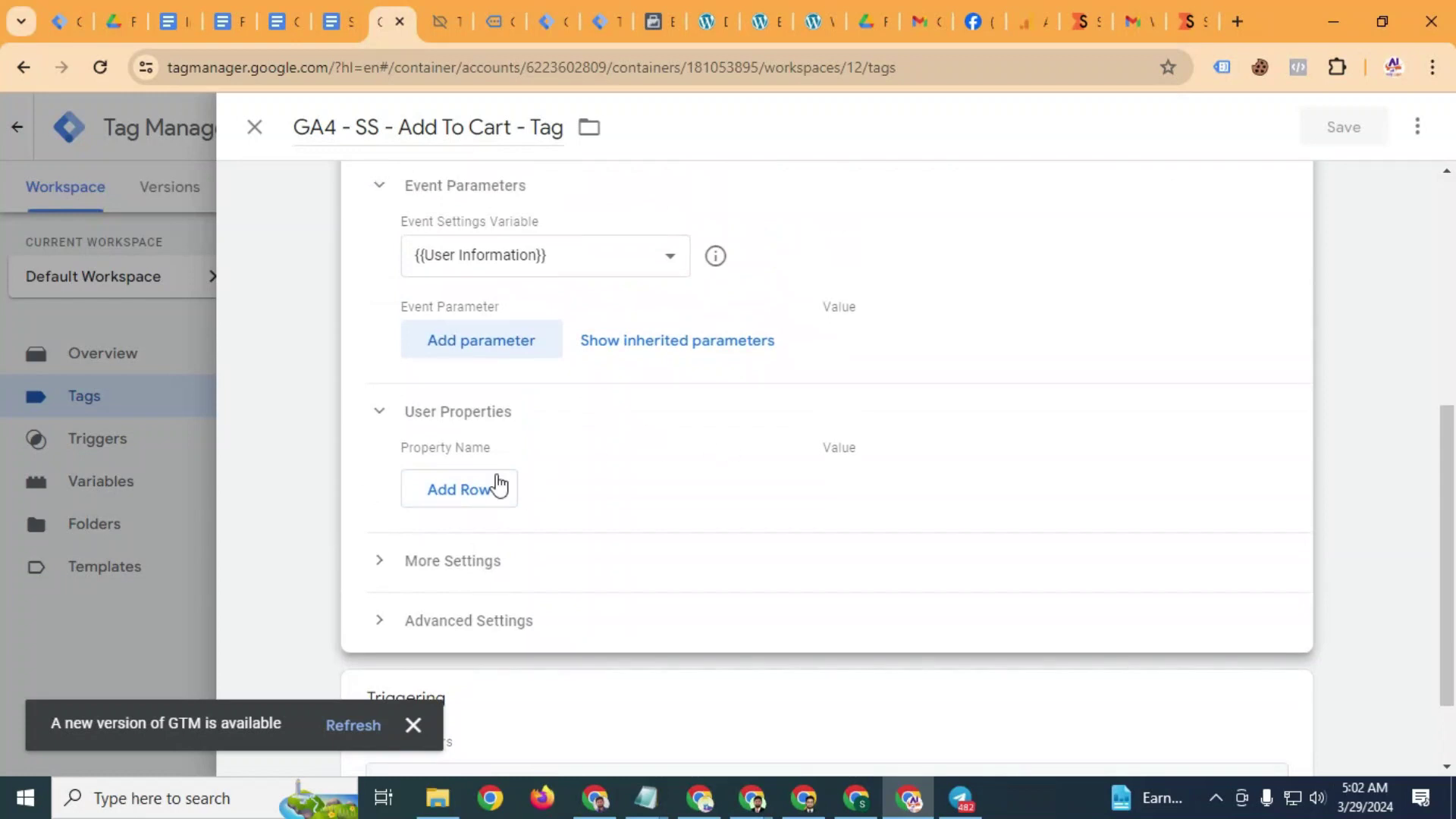
# Add six empty event parameter rows to the GA4 - SS - Add To Cart - Tag
pyautogui.scroll(3, 574, 422)
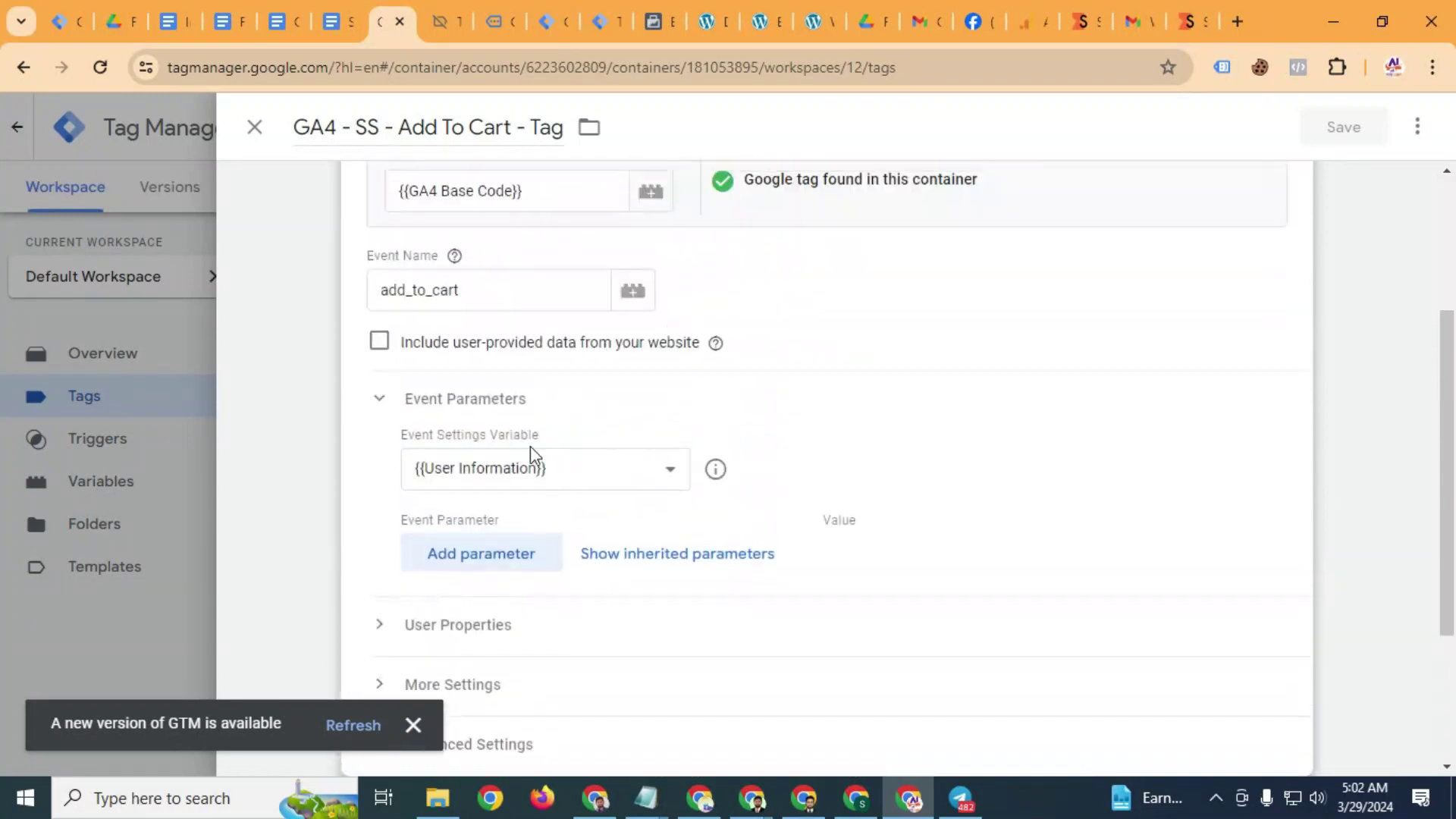
pyautogui.click(500, 565)
pyautogui.scroll(-2, 582, 530)
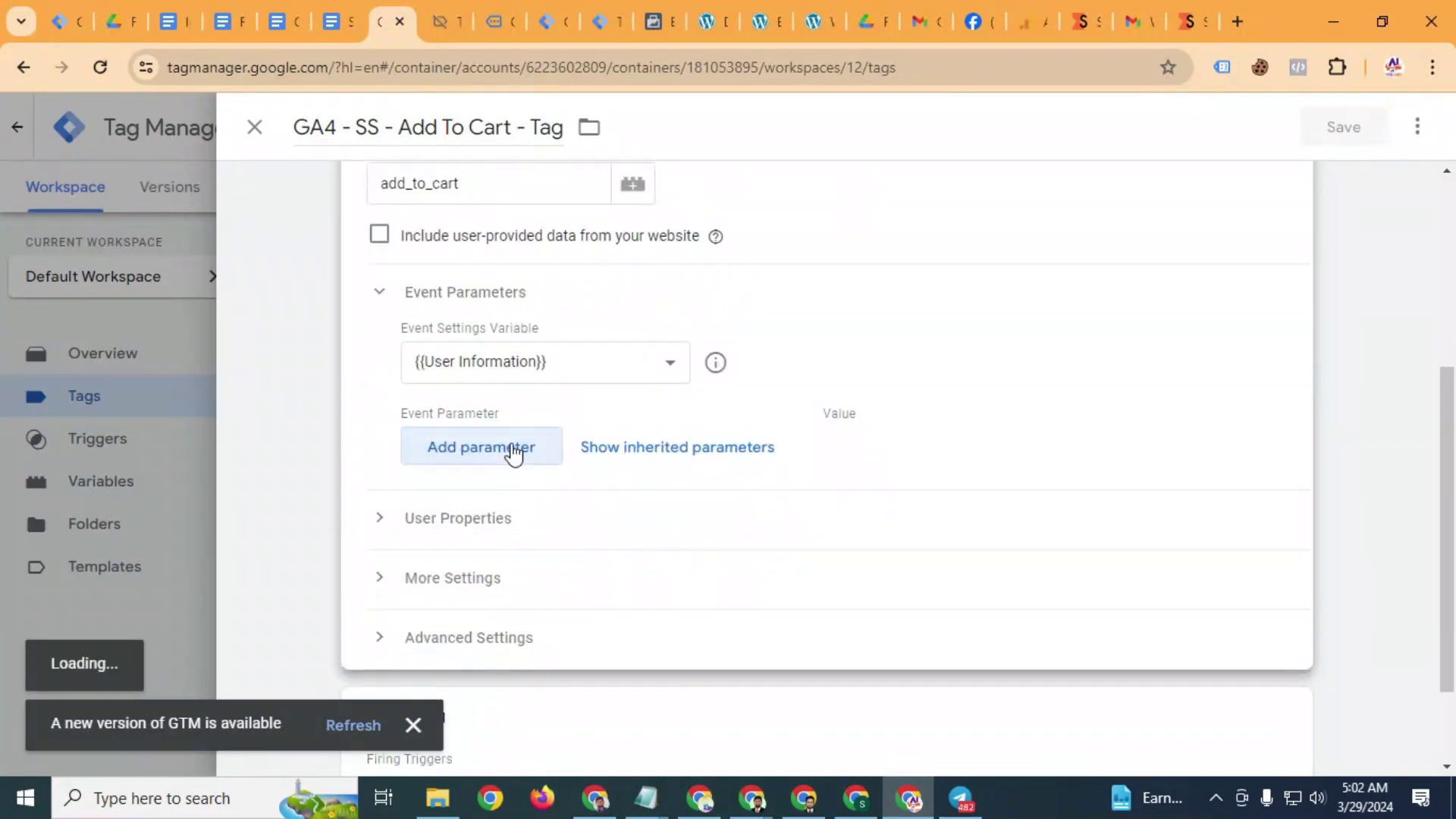
pyautogui.click(496, 514)
pyautogui.click(513, 562)
pyautogui.scroll(-3, 520, 451)
pyautogui.click(507, 413)
pyautogui.click(525, 474)
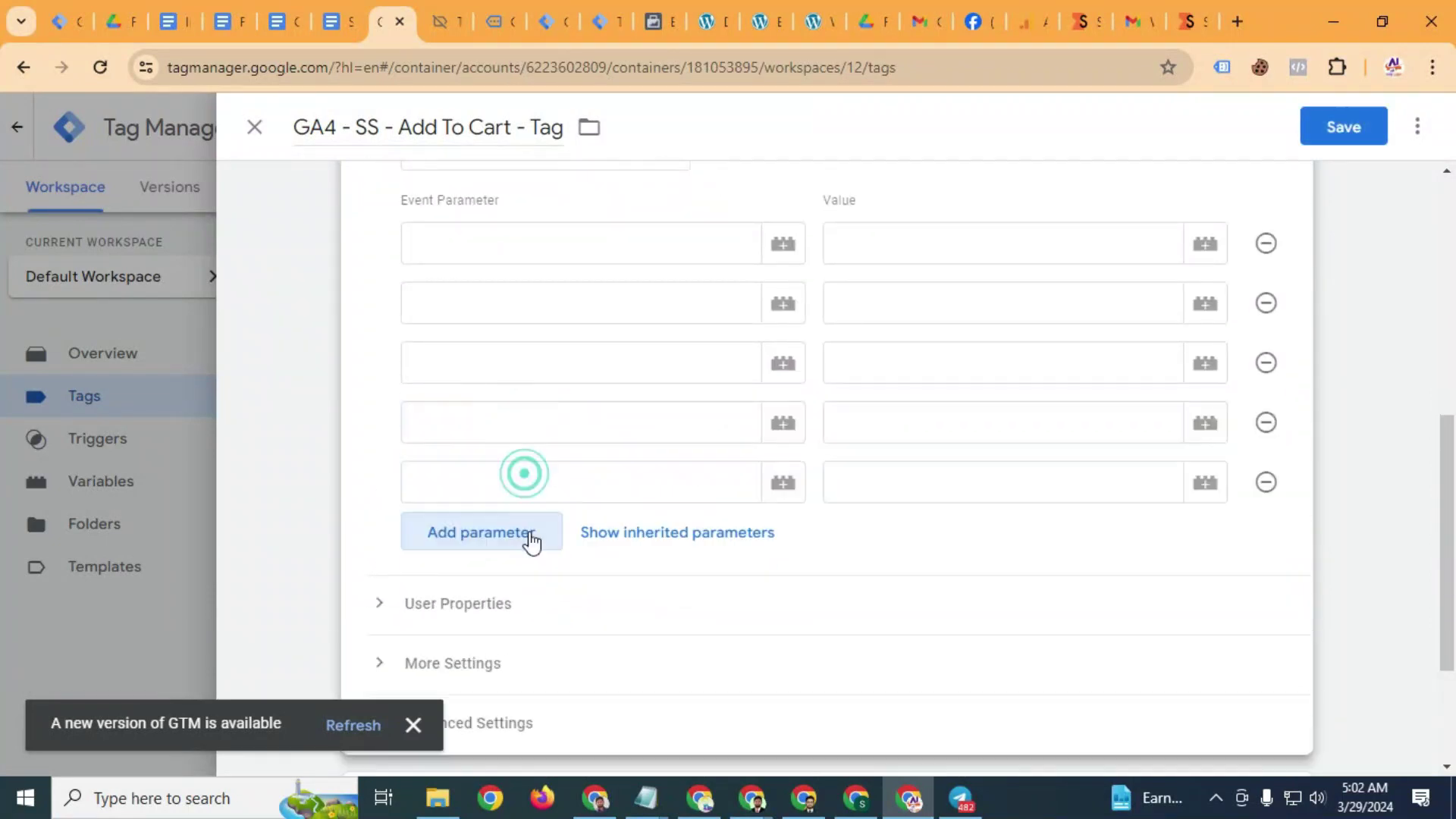
pyautogui.click(522, 531)
# Copy user_data.address.first_name from the Improve Facebook Event Match Quality document into the tag's first event parameter name
pyautogui.click(505, 247)
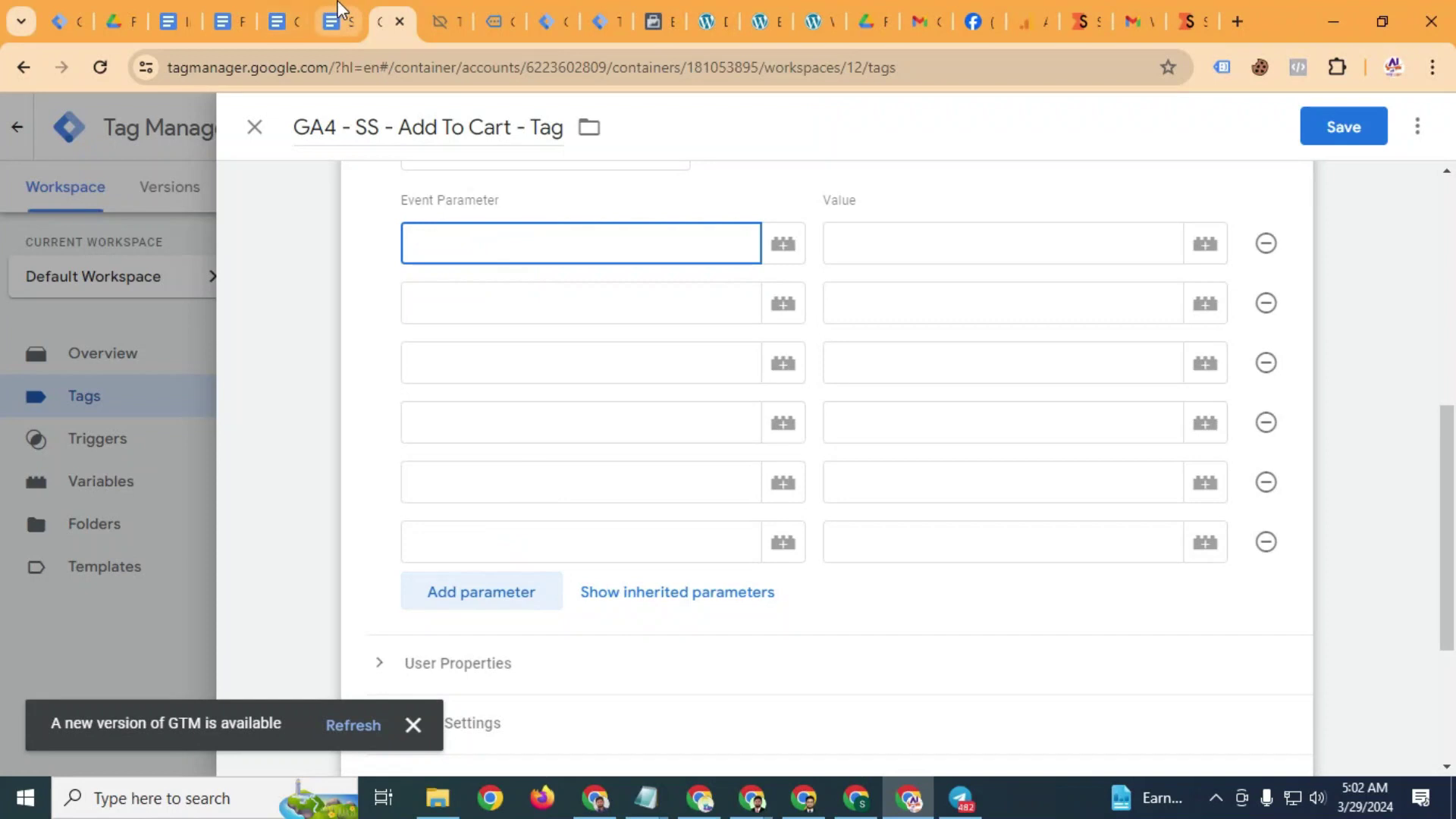
pyautogui.click(331, 21)
pyautogui.moveTo(174, 21); pyautogui.dragTo(328, 7)
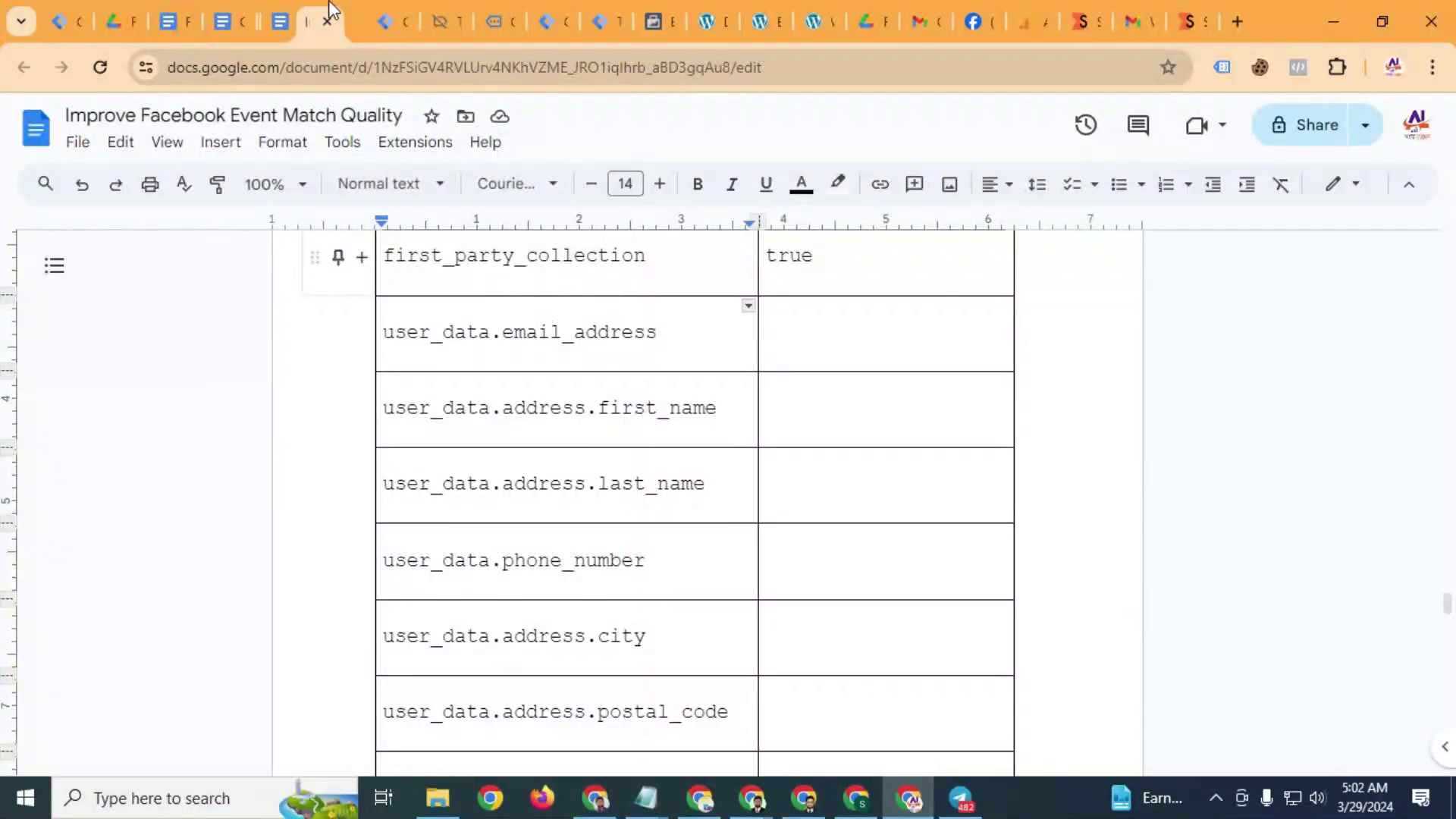
pyautogui.click(592, 413)
pyautogui.tripleClick(592, 413)
pyautogui.hotkey('ctrl', 'c')
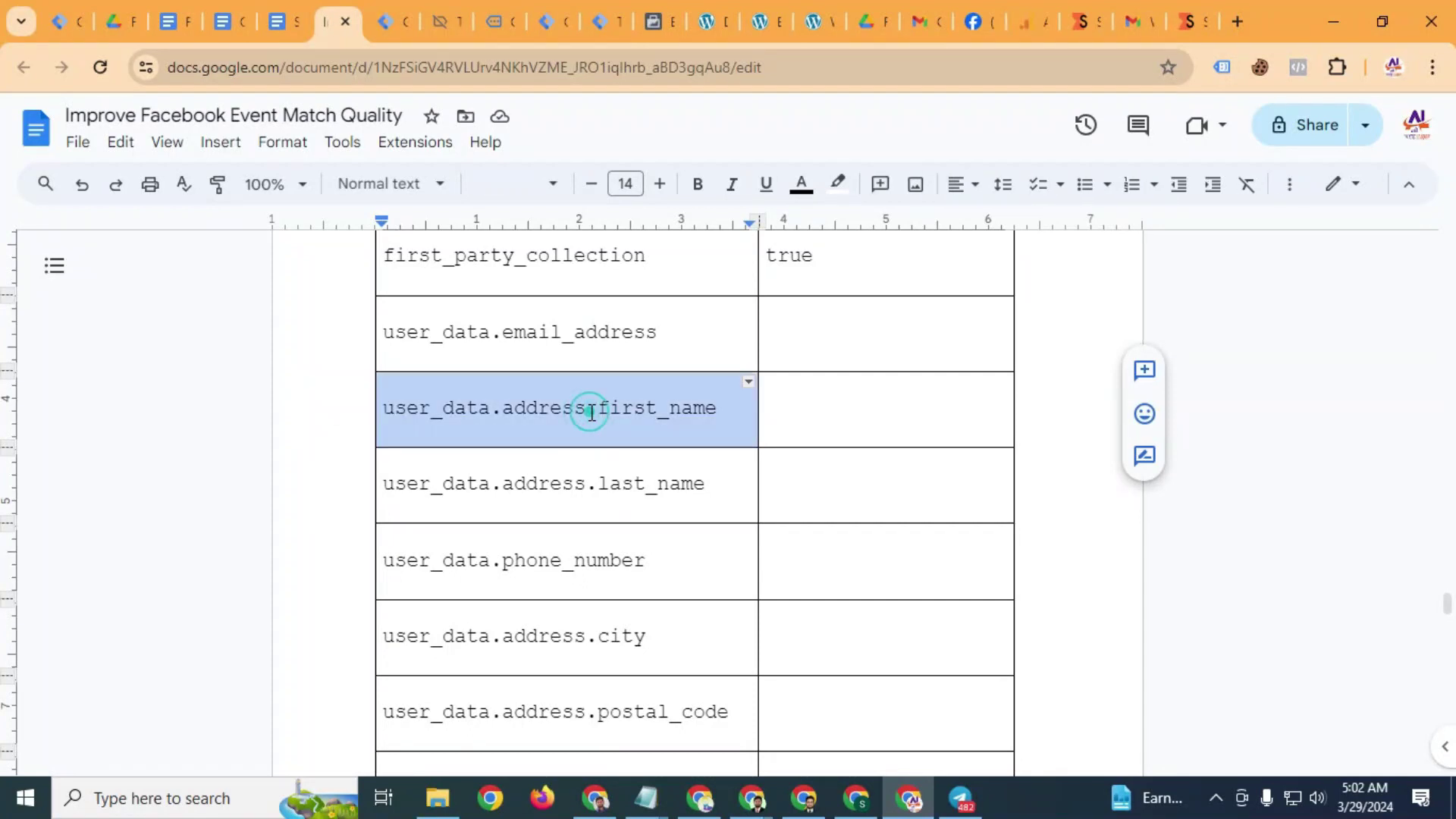
pyautogui.click(407, 4)
pyautogui.hotkey('ctrl', 'v')
# Copy user_data.address.last_name from the Google Docs table into the tag's second event parameter name
pyautogui.click(347, 9)
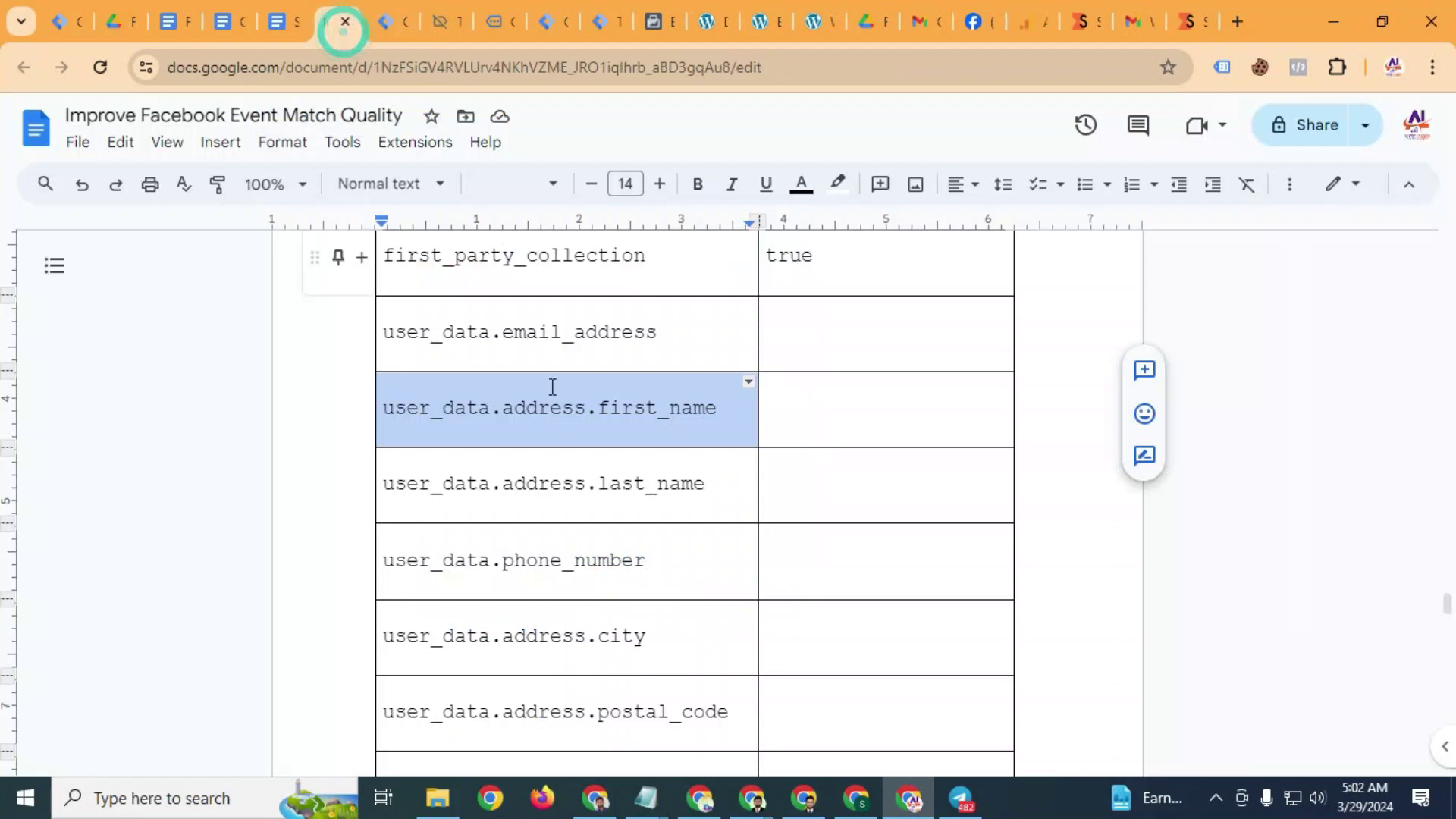
pyautogui.tripleClick(547, 478)
pyautogui.hotkey('ctrl', 'c')
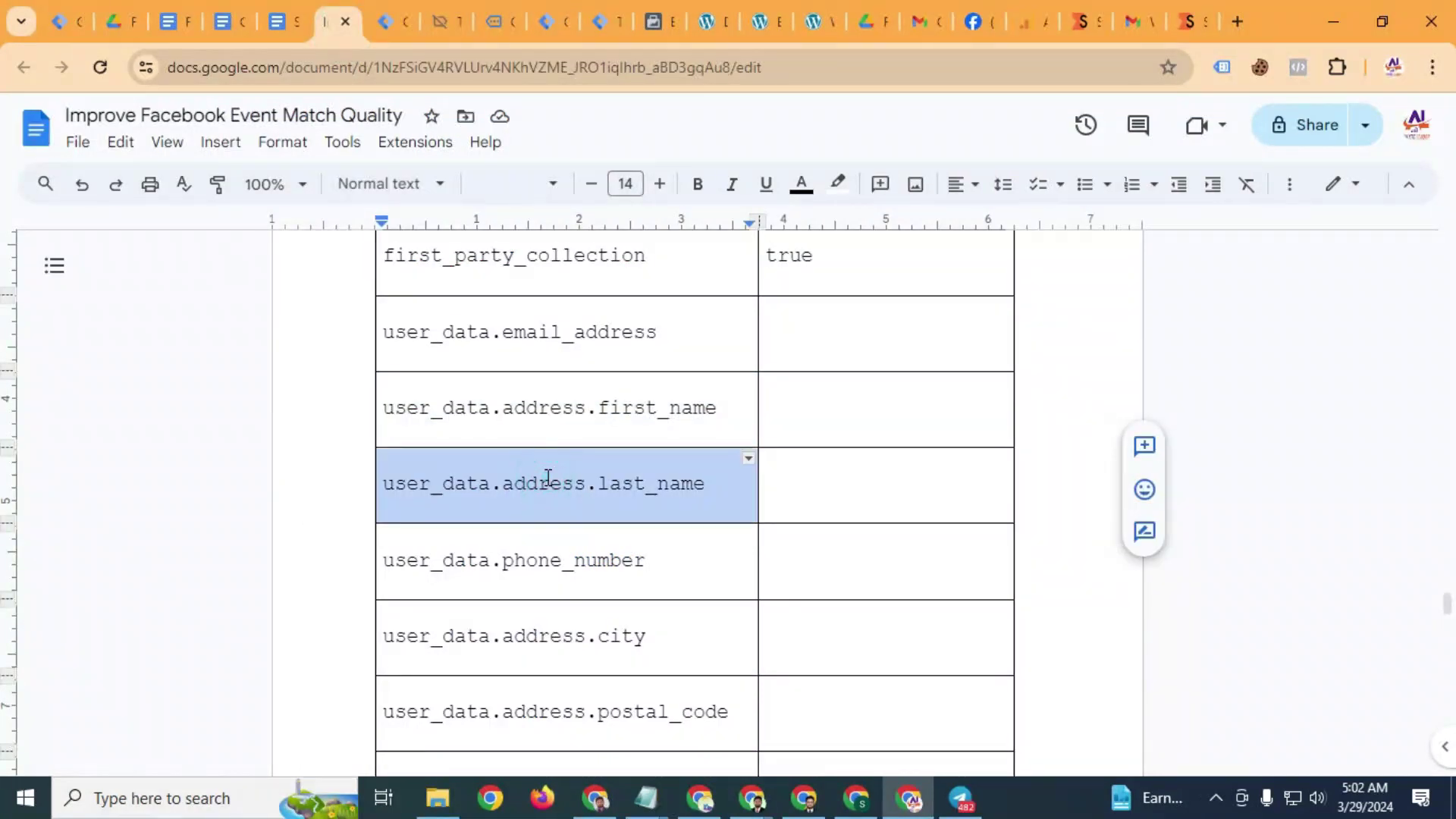
pyautogui.click(407, 21)
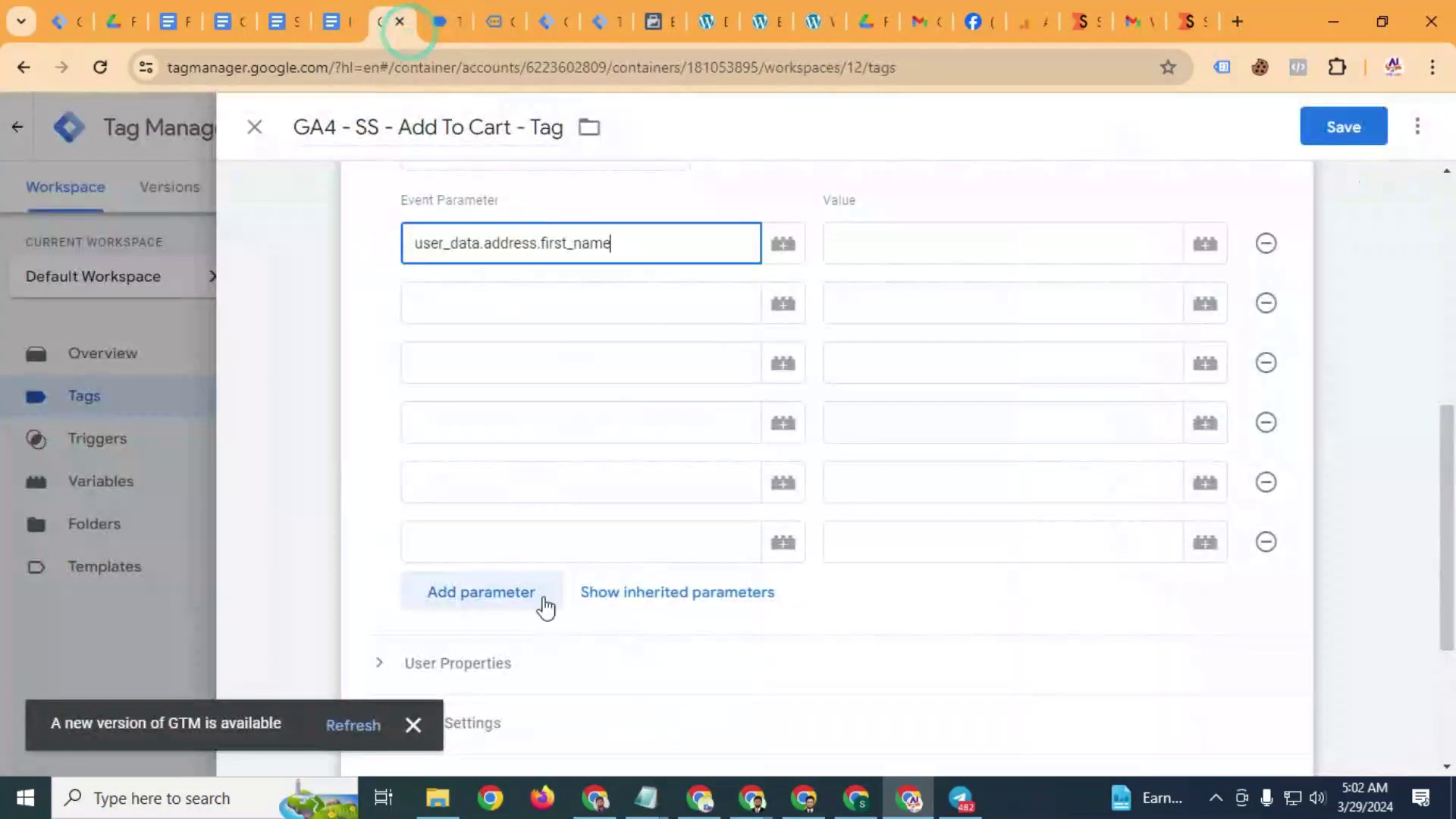
pyautogui.click(502, 303)
pyautogui.hotkey('ctrl', 'v')
# Copy user_data.email_address from the Google Docs table into the tag's third event parameter name
pyautogui.click(363, 9)
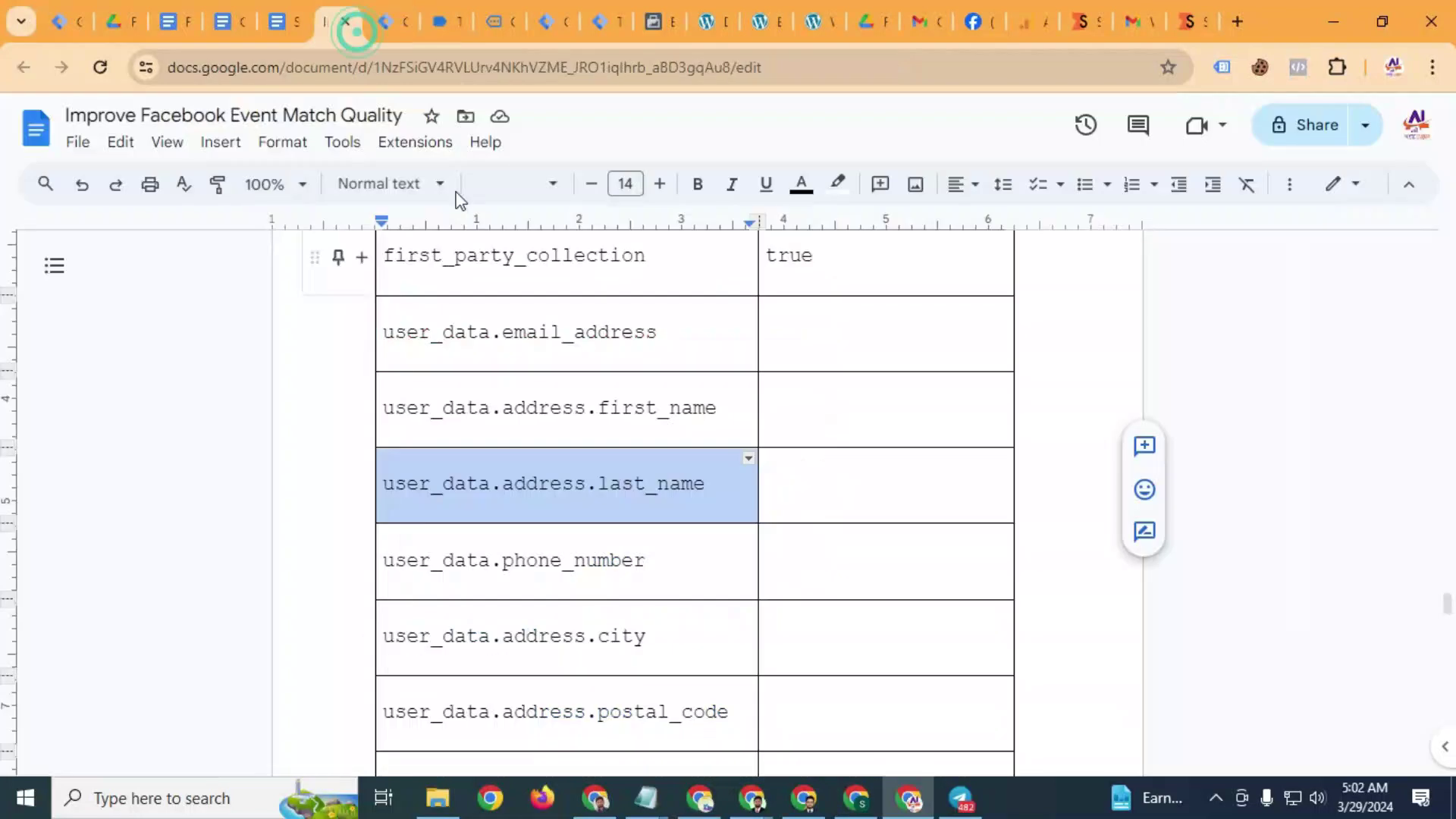
pyautogui.doubleClick(543, 337)
pyautogui.click(543, 338)
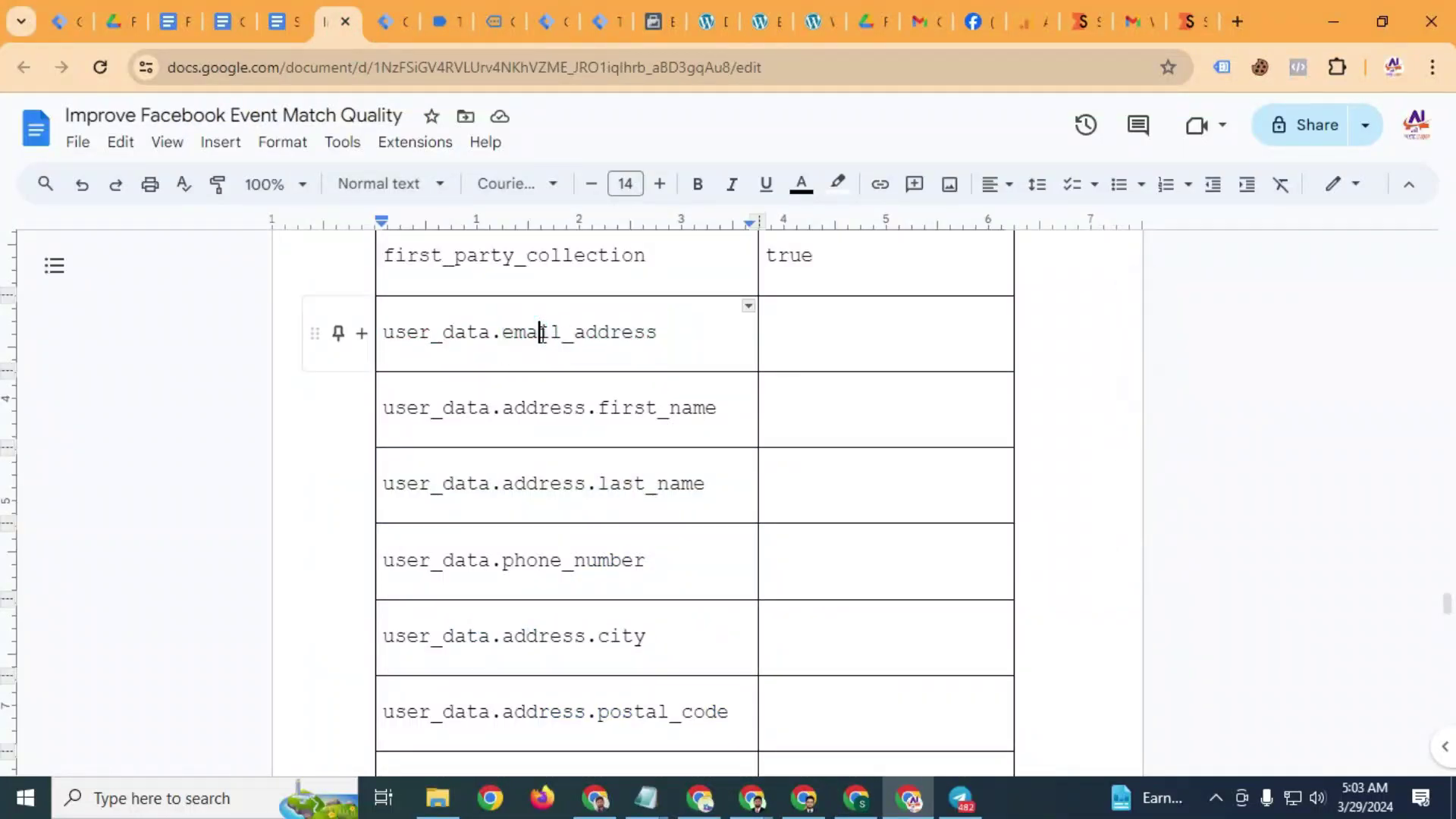
pyautogui.tripleClick(542, 336)
pyautogui.hotkey('ctrl', 'c')
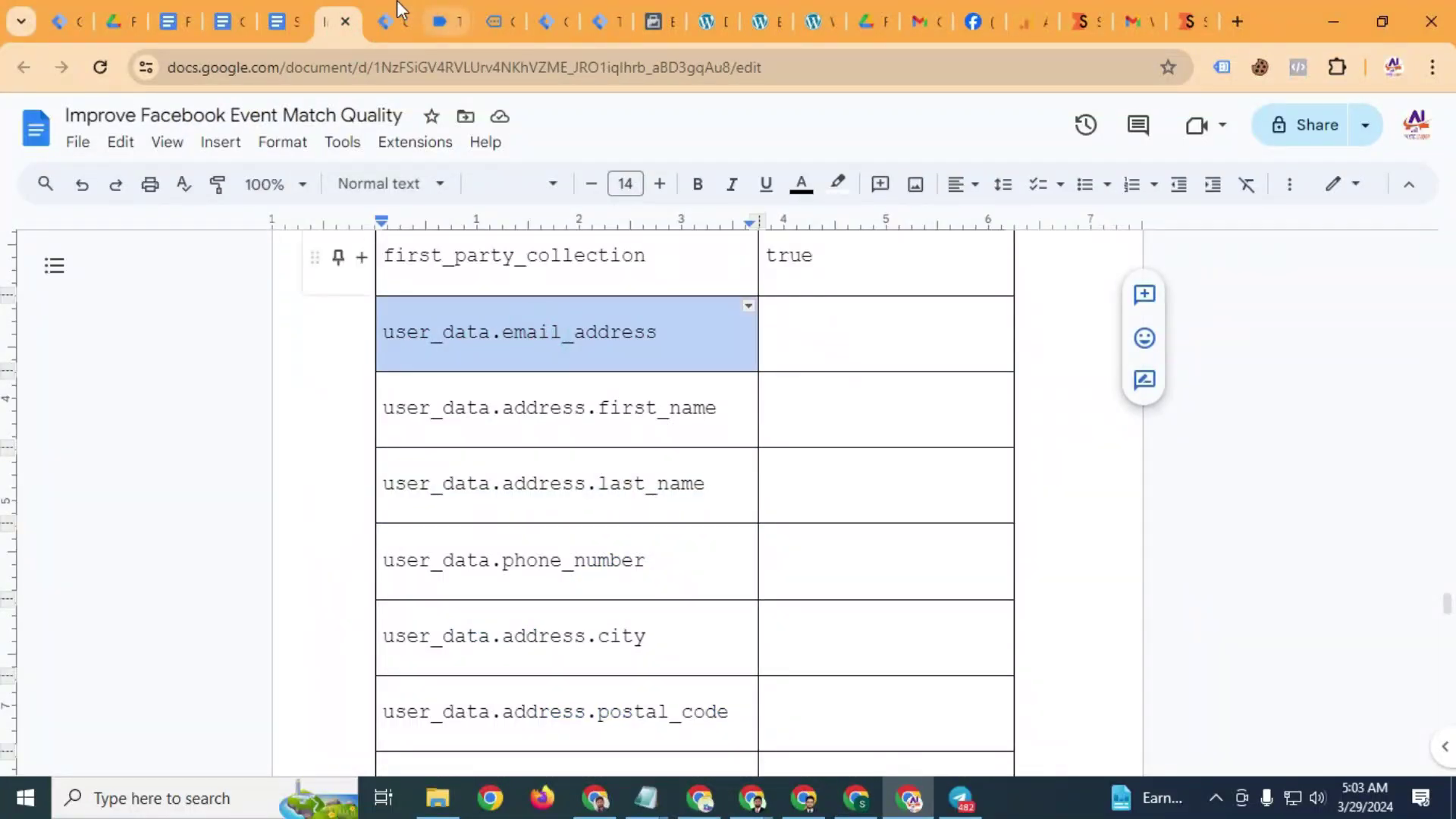
pyautogui.click(386, 22)
pyautogui.click(489, 378)
pyautogui.hotkey('ctrl', 'v')
# Copy user_data.phone_number from the Google Docs table into the tag's fourth event parameter name
pyautogui.click(513, 437)
pyautogui.click(329, 12)
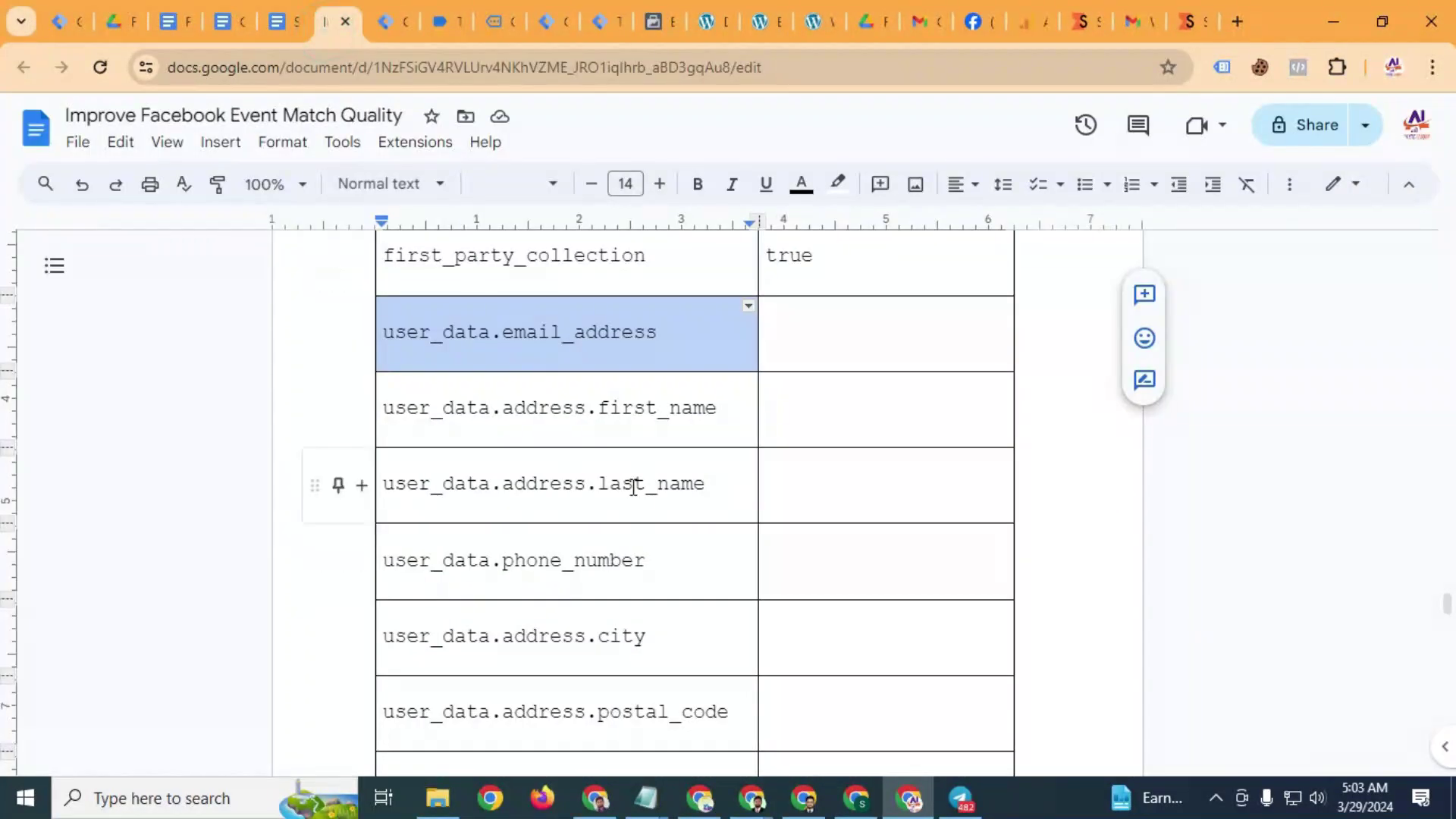
pyautogui.tripleClick(576, 562)
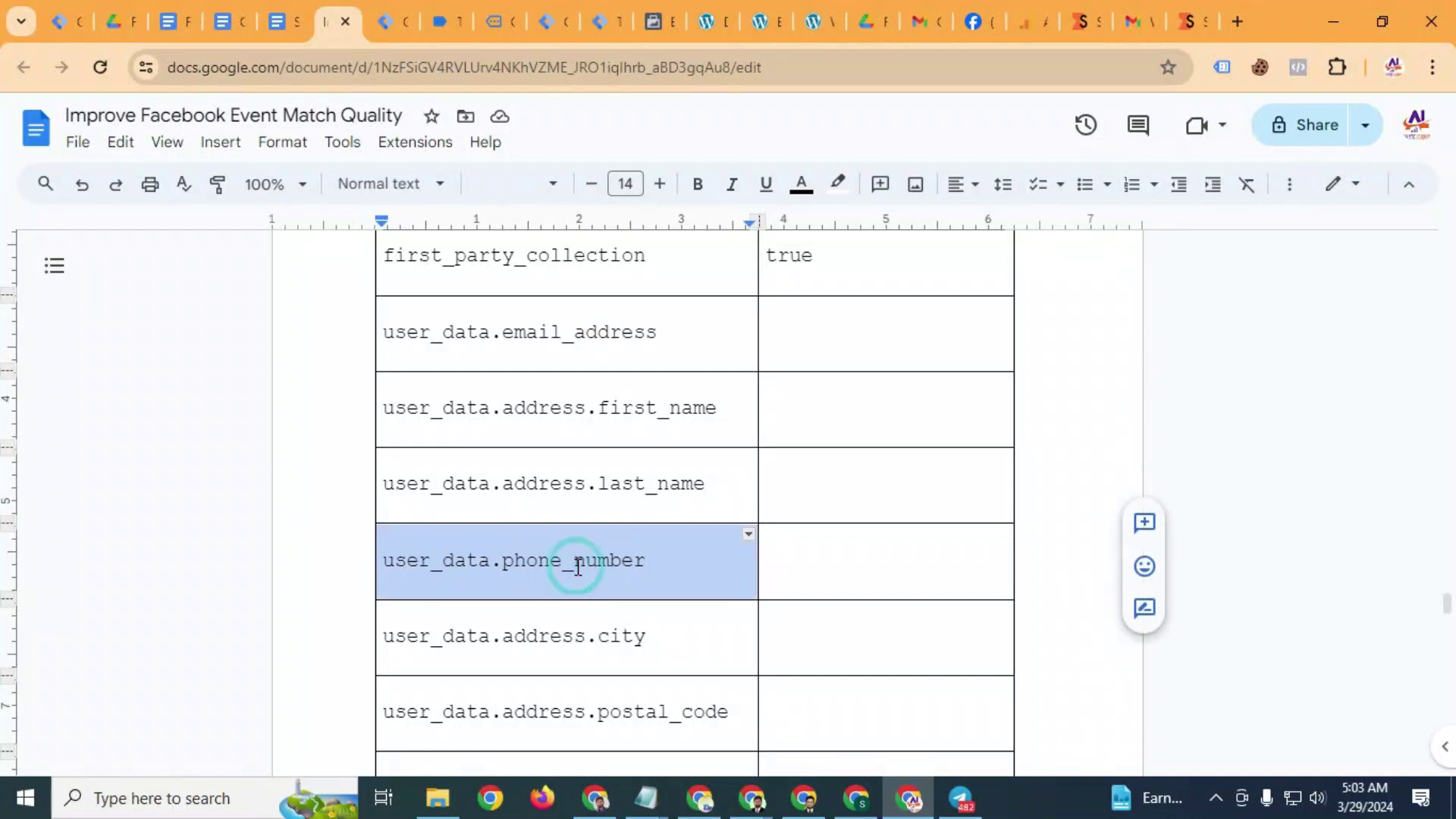
pyautogui.click(399, 17)
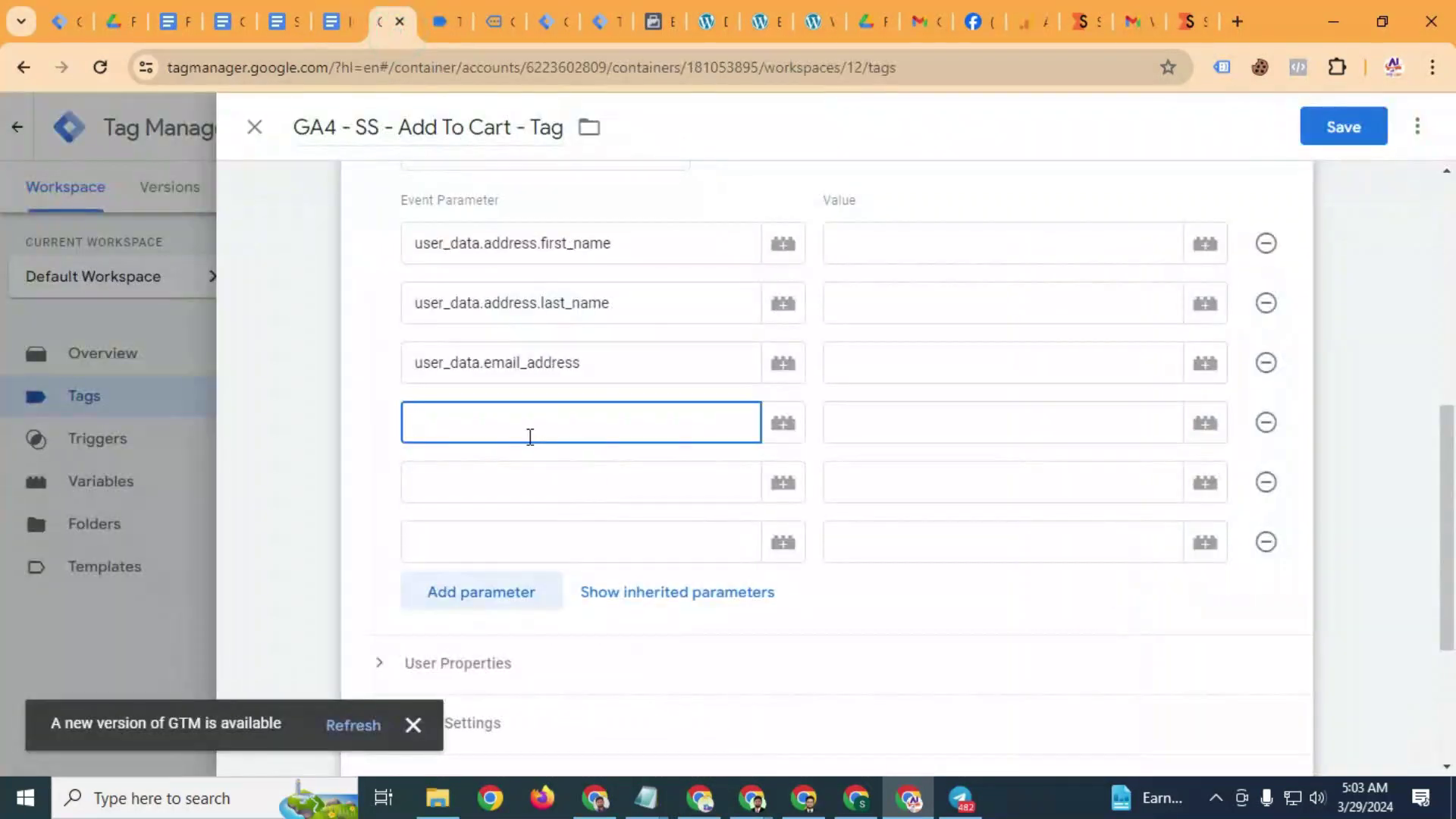
# Copy user_data.address.city from the Google Docs table into the tag's fifth event parameter name
pyautogui.click(329, 12)
pyautogui.scroll(-2, 535, 417)
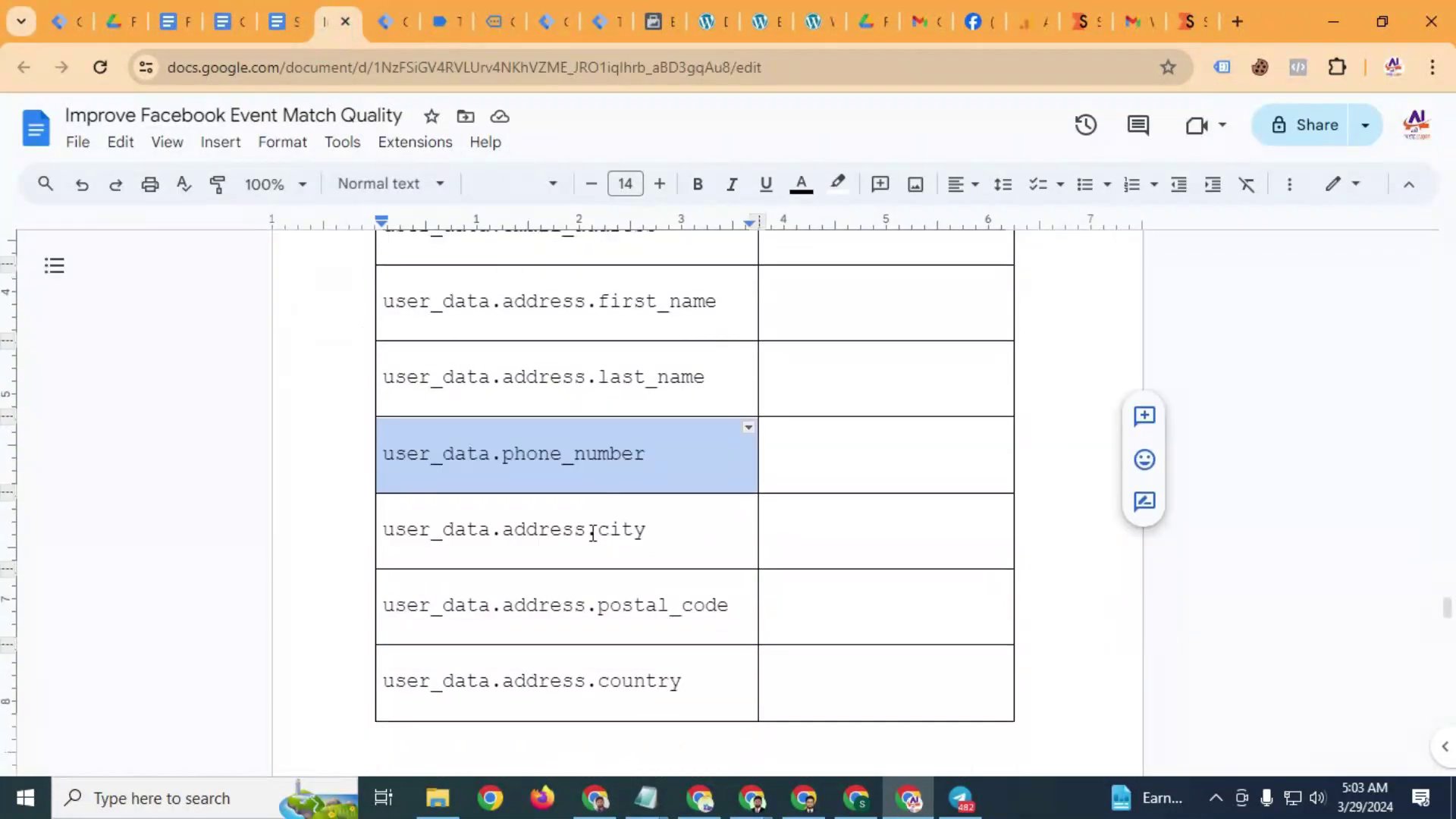
pyautogui.tripleClick(571, 523)
pyautogui.hotkey('ctrl', 'c')
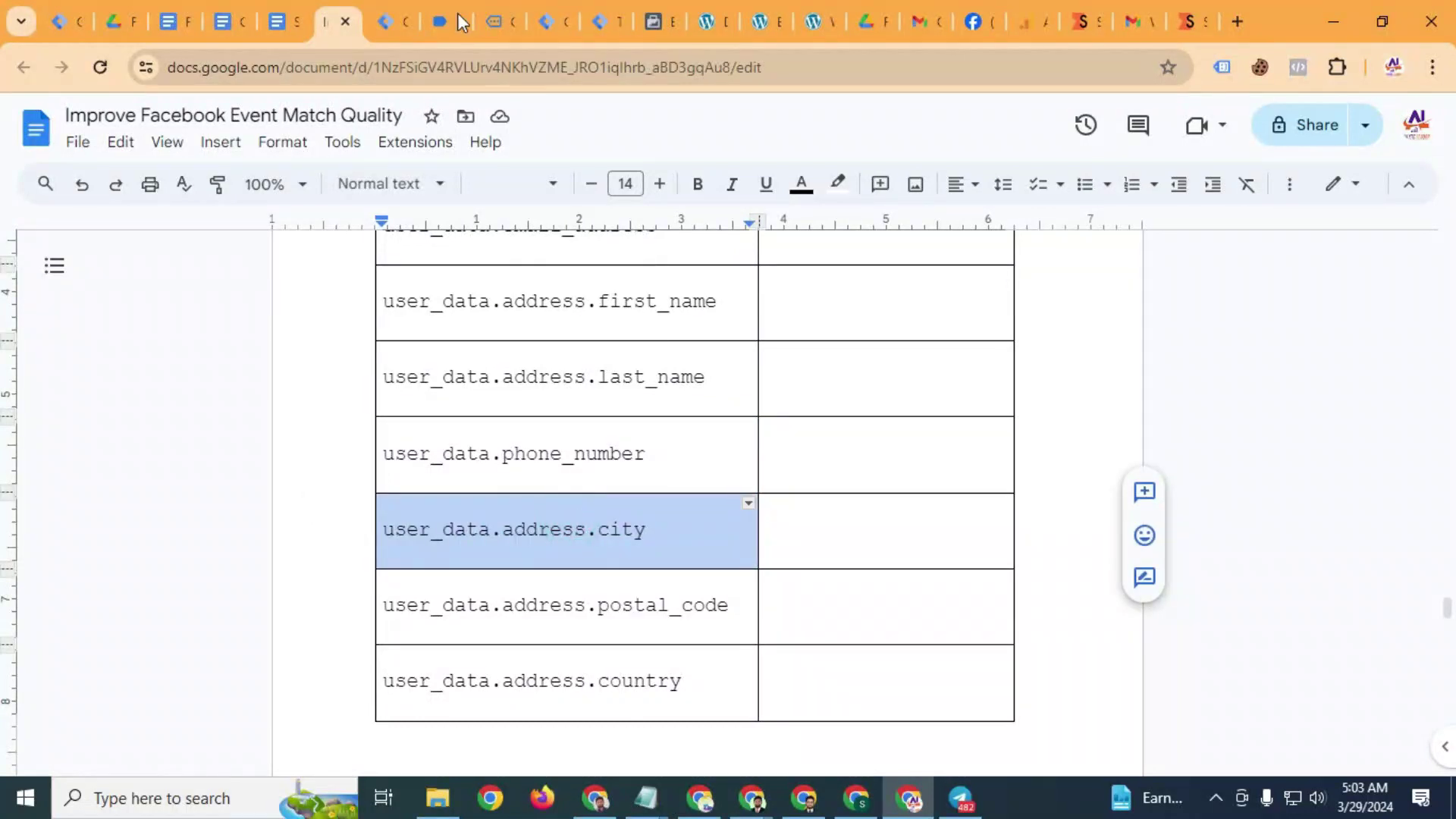
pyautogui.click(386, 22)
pyautogui.click(529, 494)
pyautogui.hotkey('ctrl', 'v')
# Paste the copied city key as the sixth event parameter name and change it to user_data.address.state
pyautogui.click(529, 534)
pyautogui.hotkey('ctrl', 'v')
pyautogui.doubleClick(551, 543)
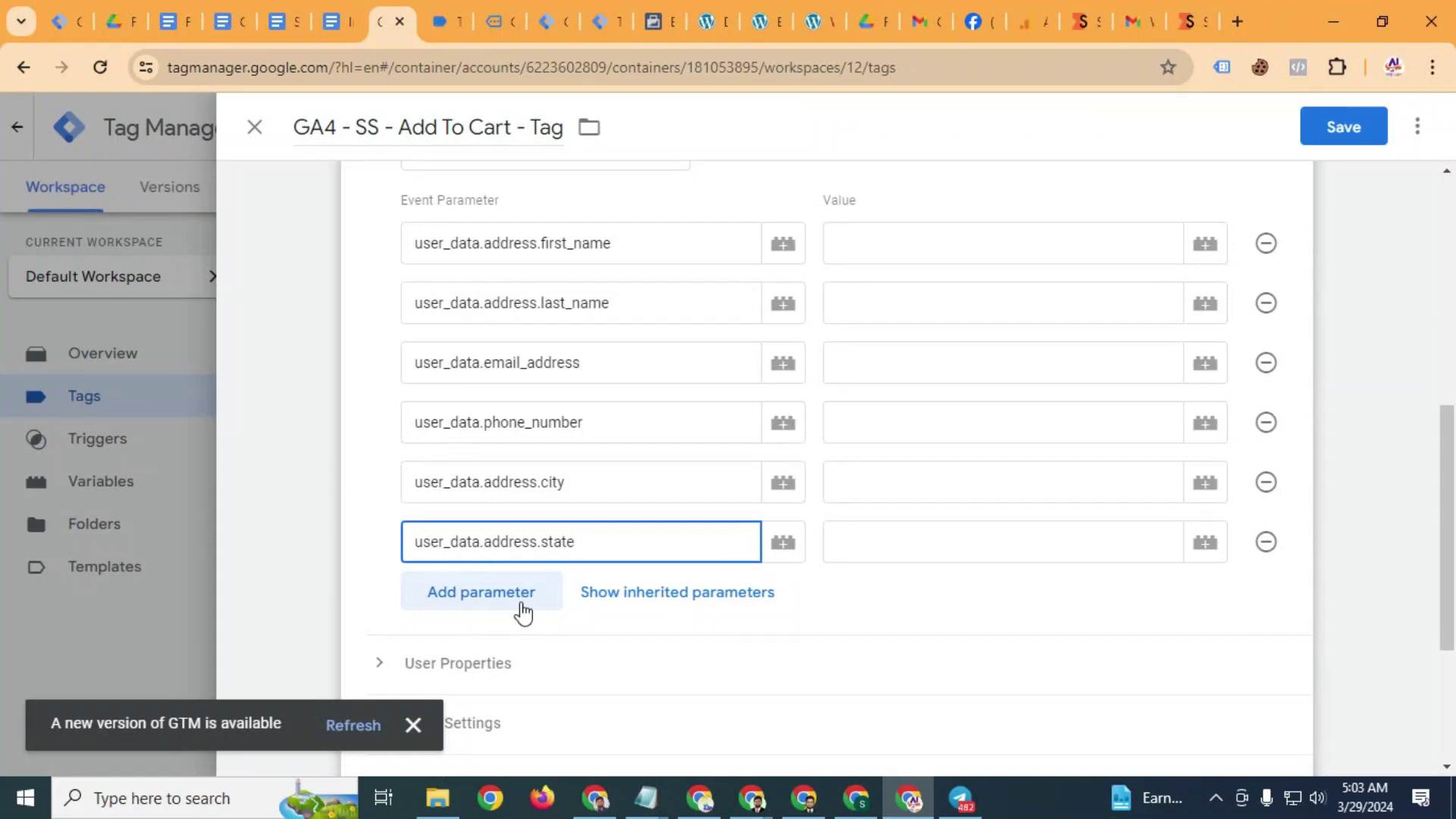
# Add two more event parameter rows and copy user_data.address.country from the Google Docs table into the seventh parameter name
pyautogui.click(521, 604)
pyautogui.click(500, 650)
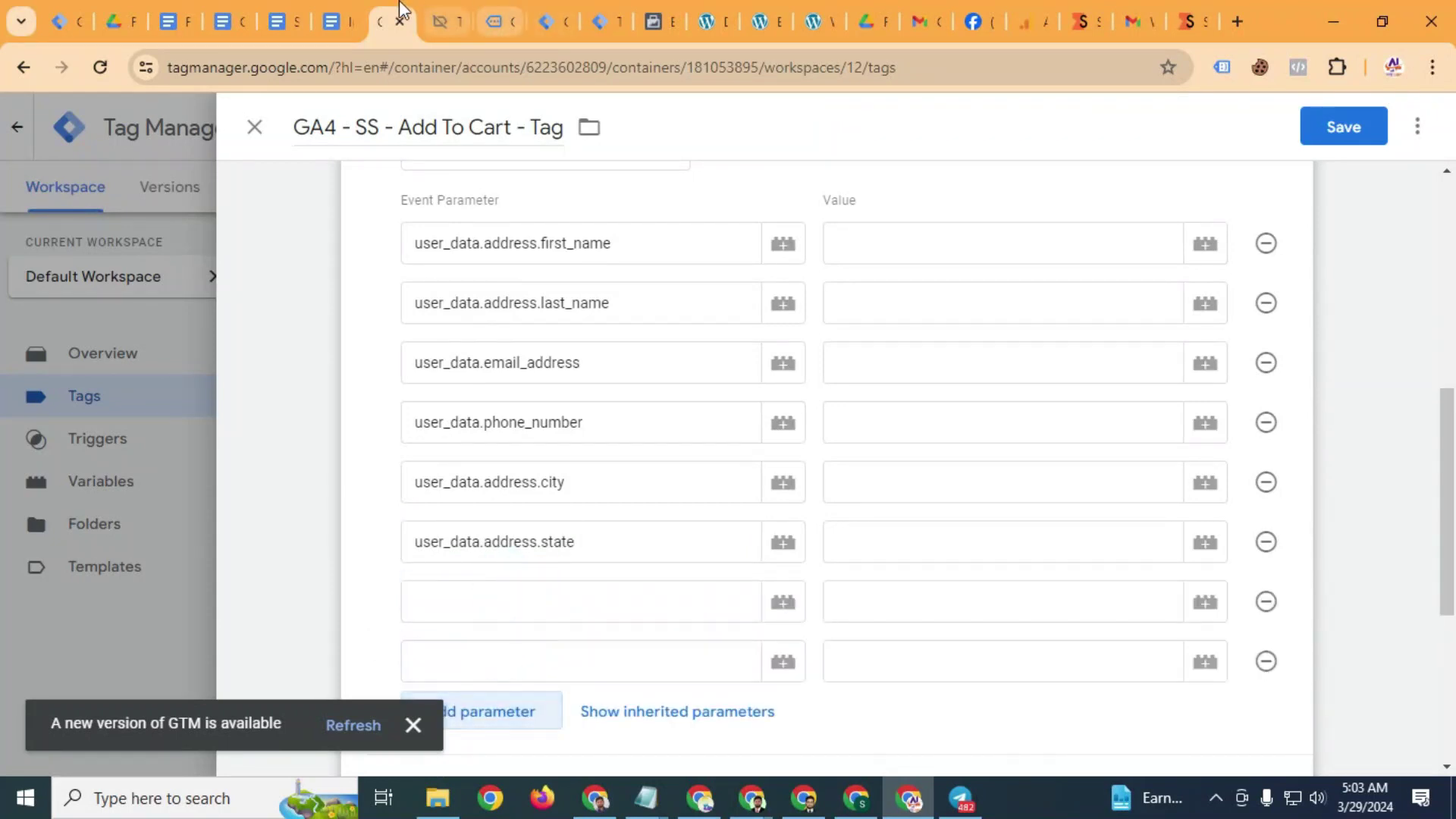
pyautogui.click(333, 21)
pyautogui.scroll(-2, 683, 594)
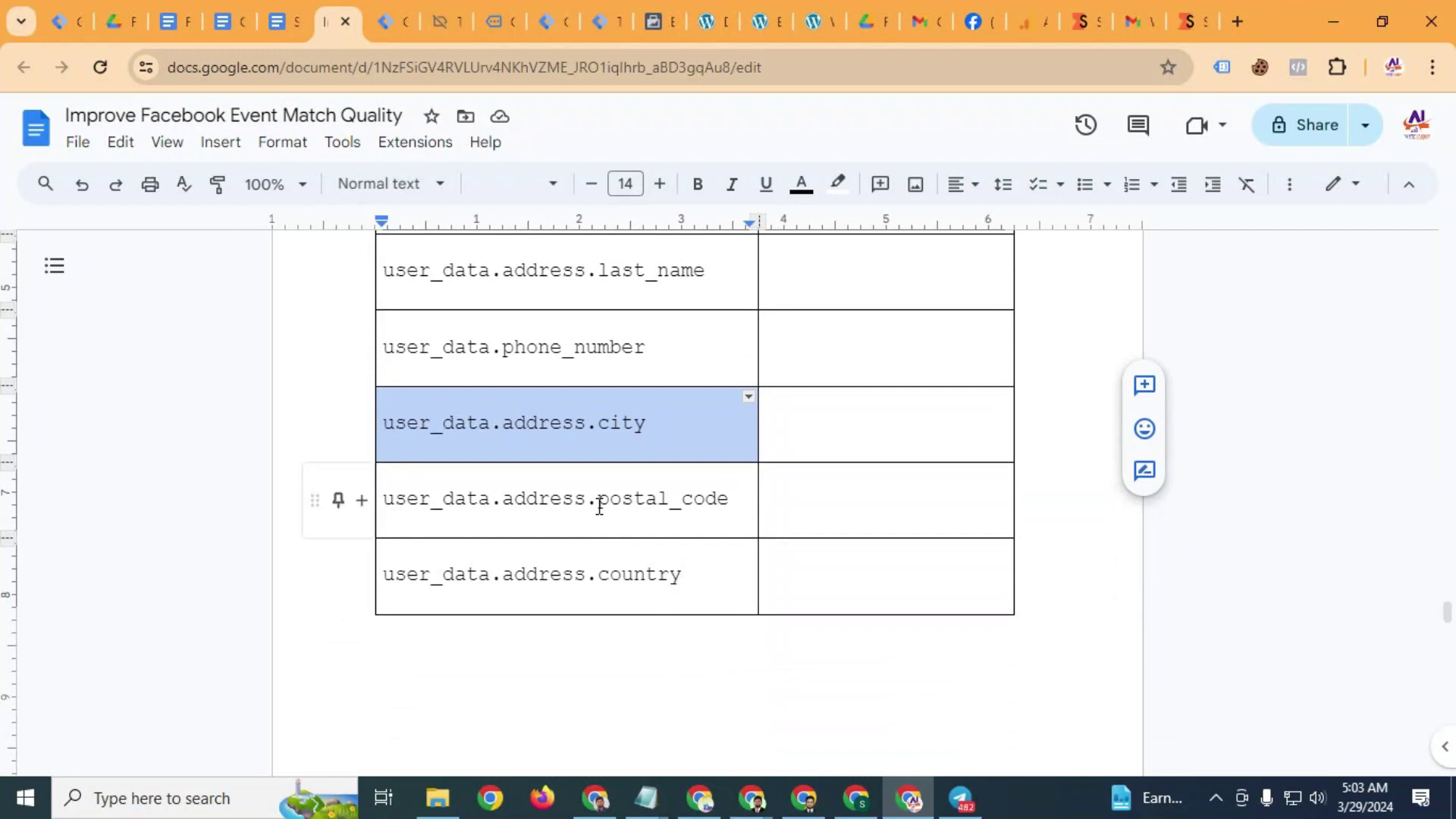
pyautogui.tripleClick(603, 578)
pyautogui.hotkey('ctrl', 'c')
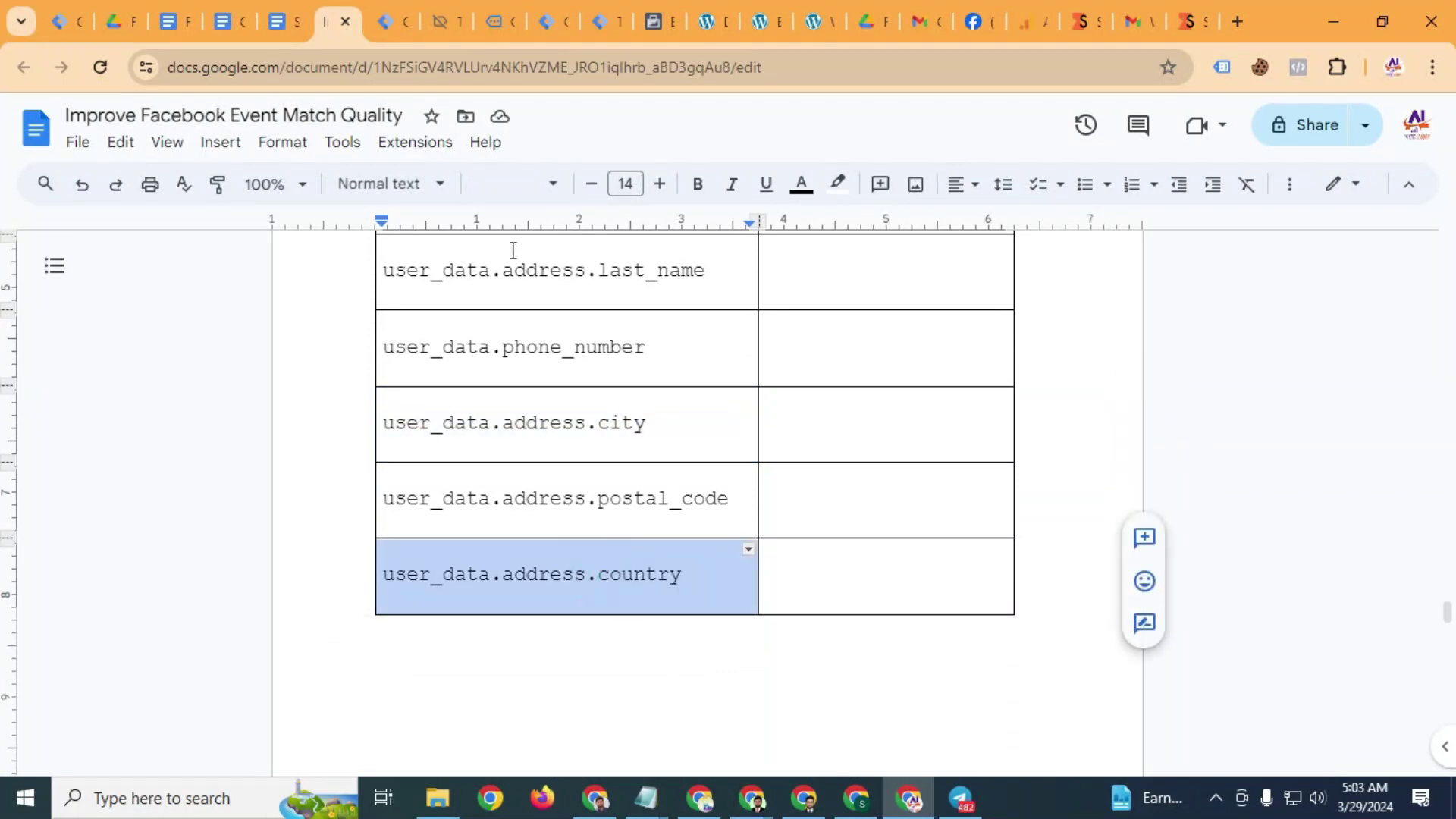
pyautogui.click(375, 22)
pyautogui.click(513, 615)
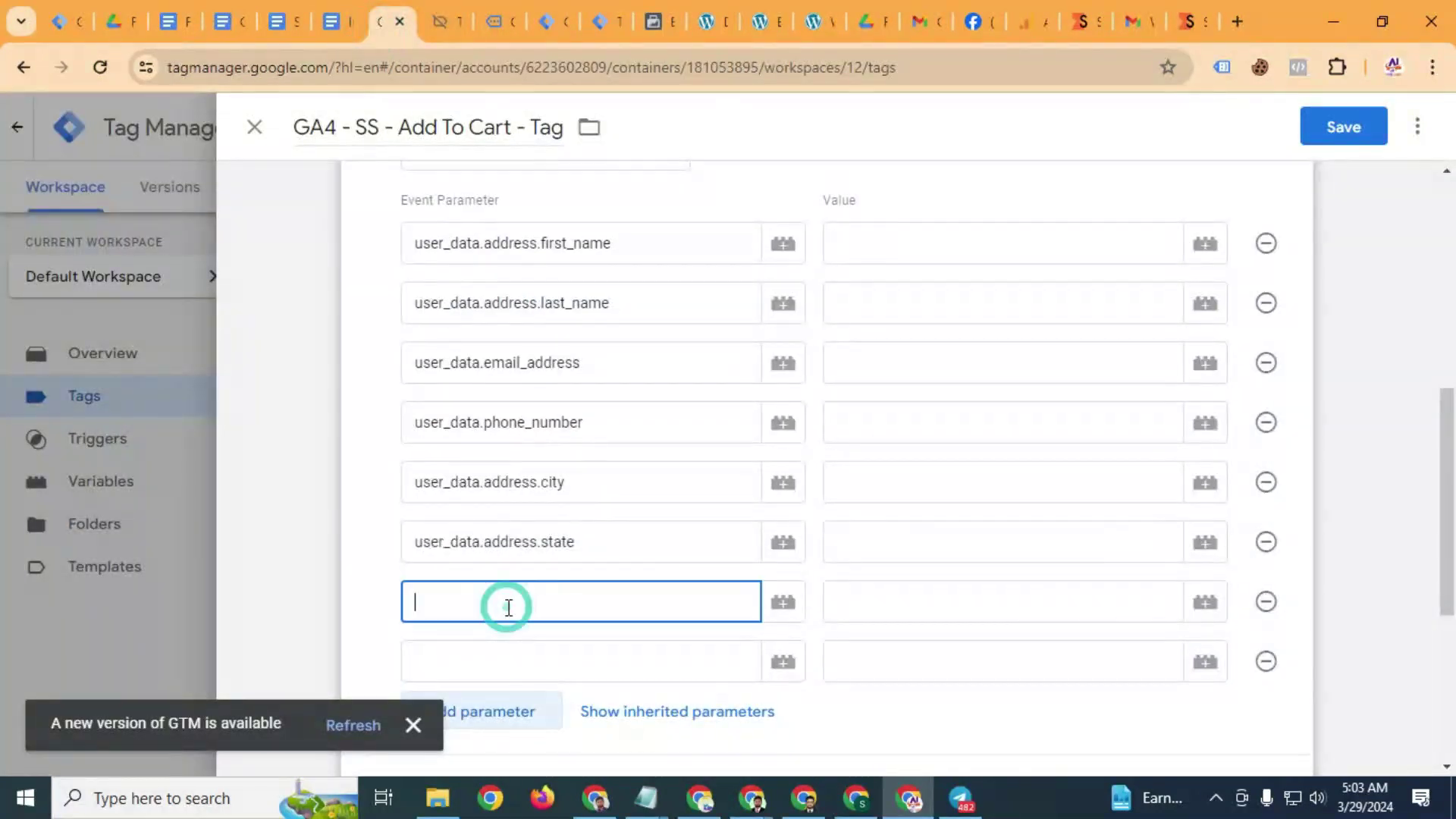
pyautogui.hotkey('ctrl', 'v')
# Copy user_data.address.postal_code from the Google Docs table into the tag's eighth event parameter name
pyautogui.click(479, 675)
pyautogui.click(353, 9)
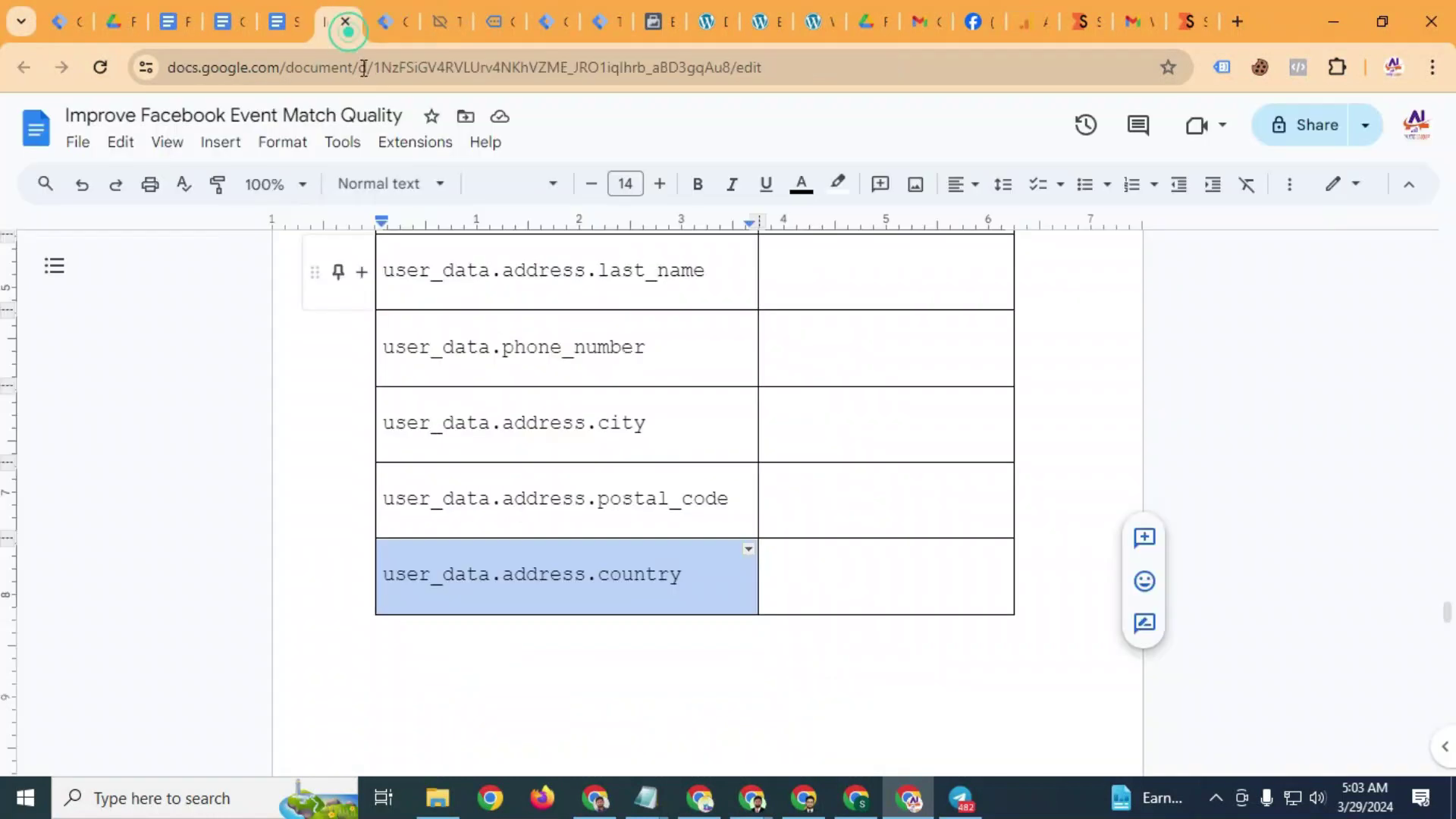
pyautogui.tripleClick(607, 497)
pyautogui.hotkey('ctrl', 'c')
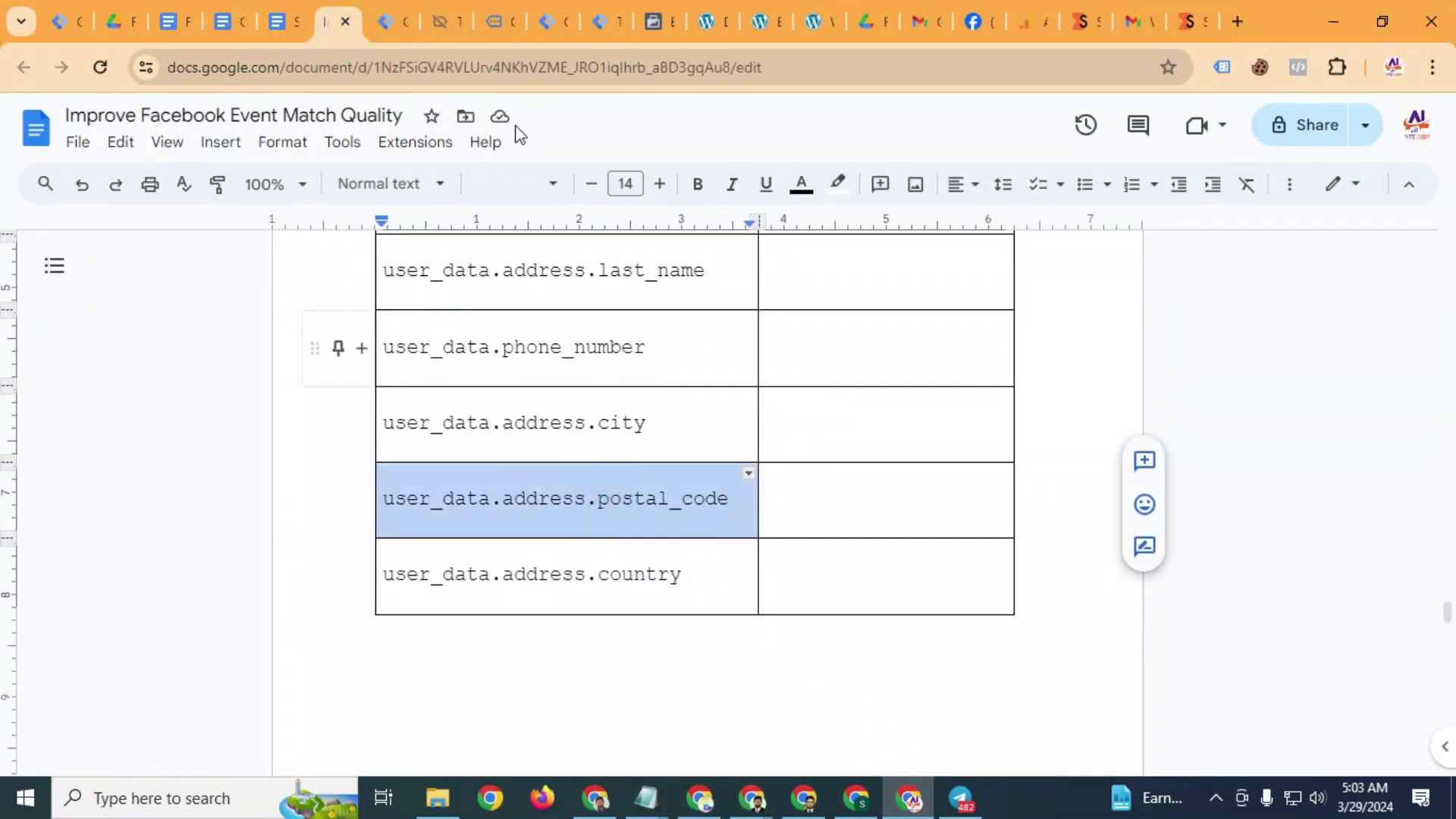
pyautogui.click(390, 21)
pyautogui.scroll(-3, 529, 667)
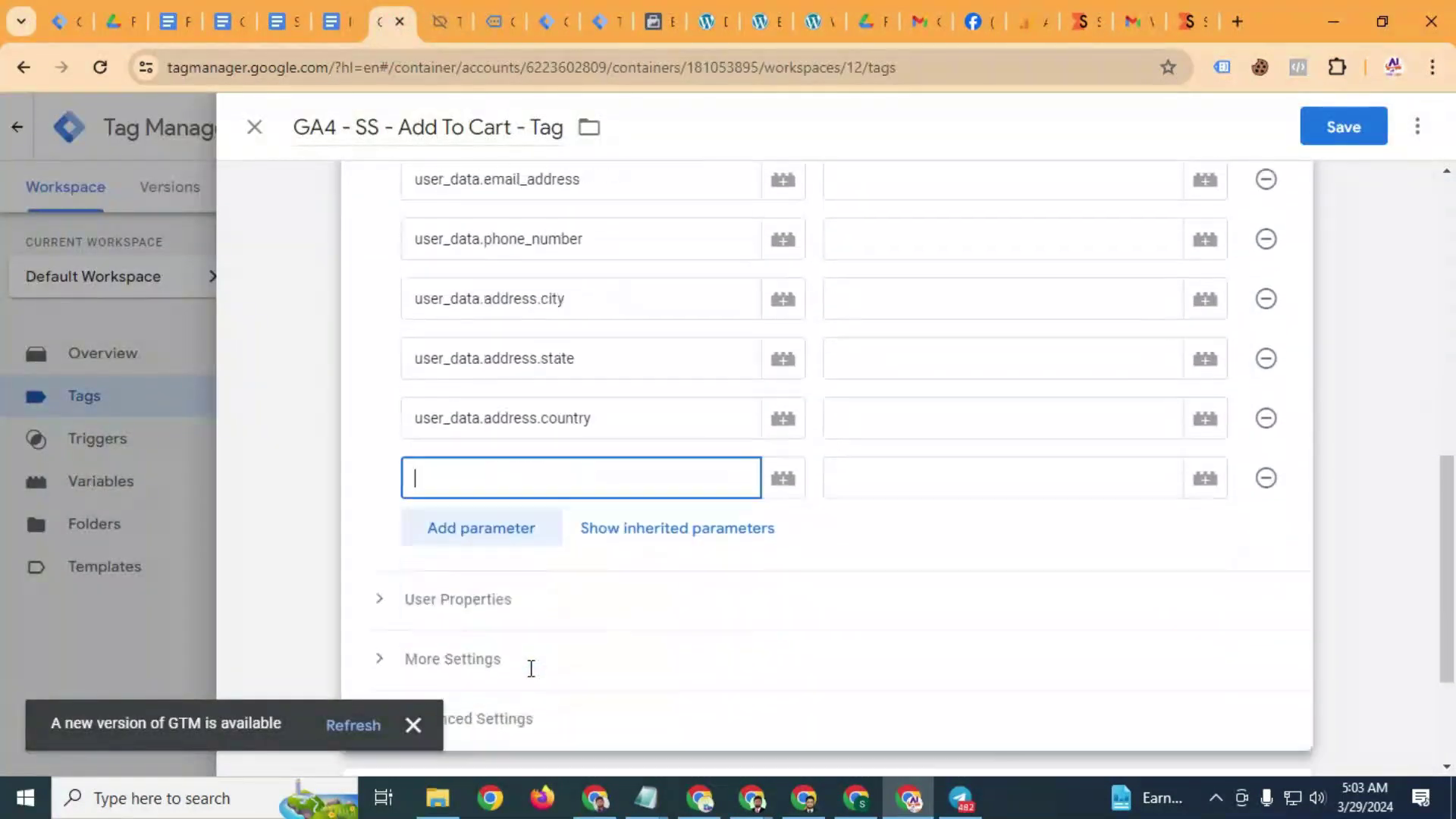
pyautogui.hotkey('ctrl', 'v')
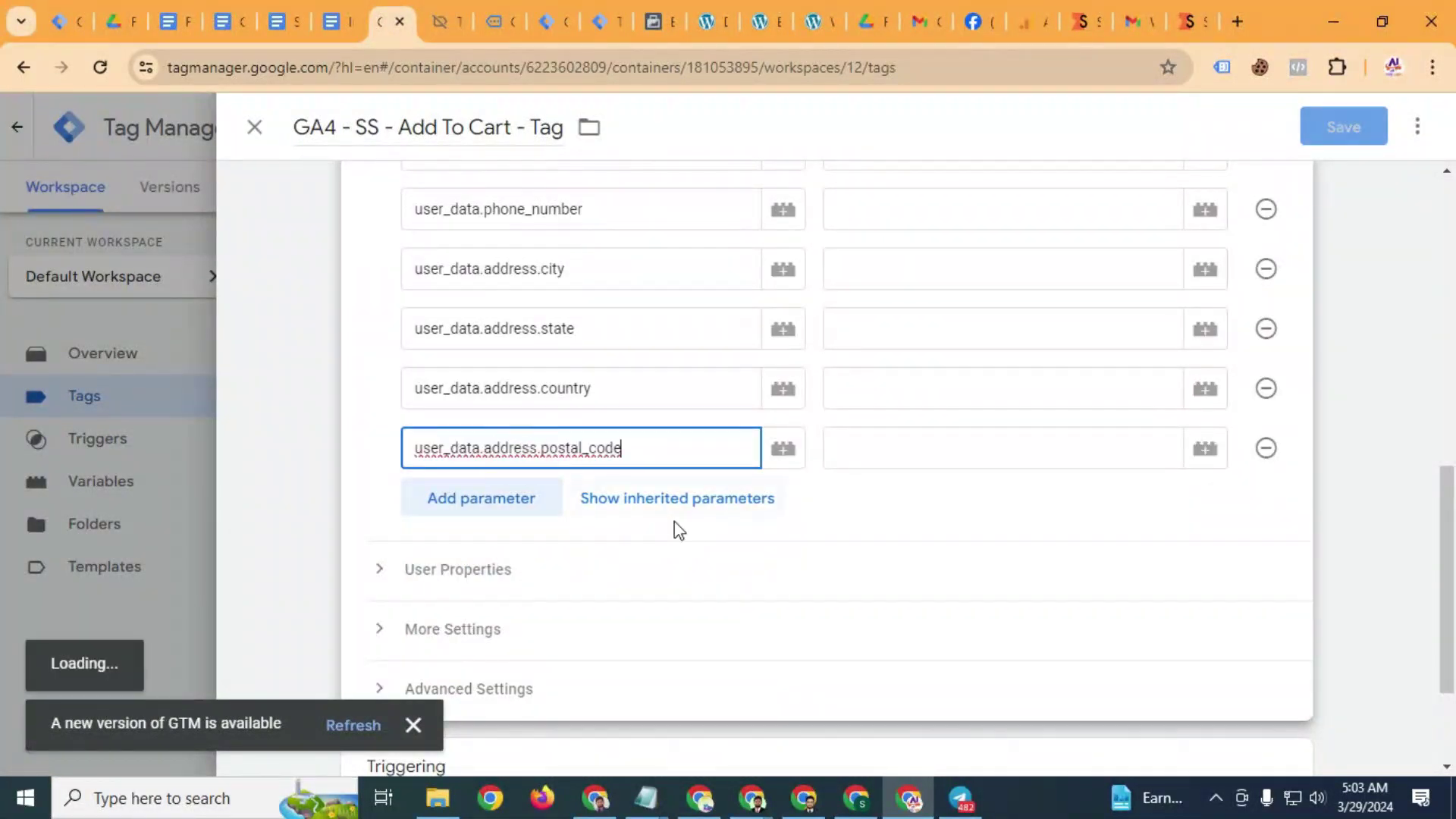
# Set the value of the user_data.address.first_name event parameter to the {{dlv - First Name}} variable
pyautogui.scroll(8, 674, 521)
pyautogui.scroll(-3, 692, 591)
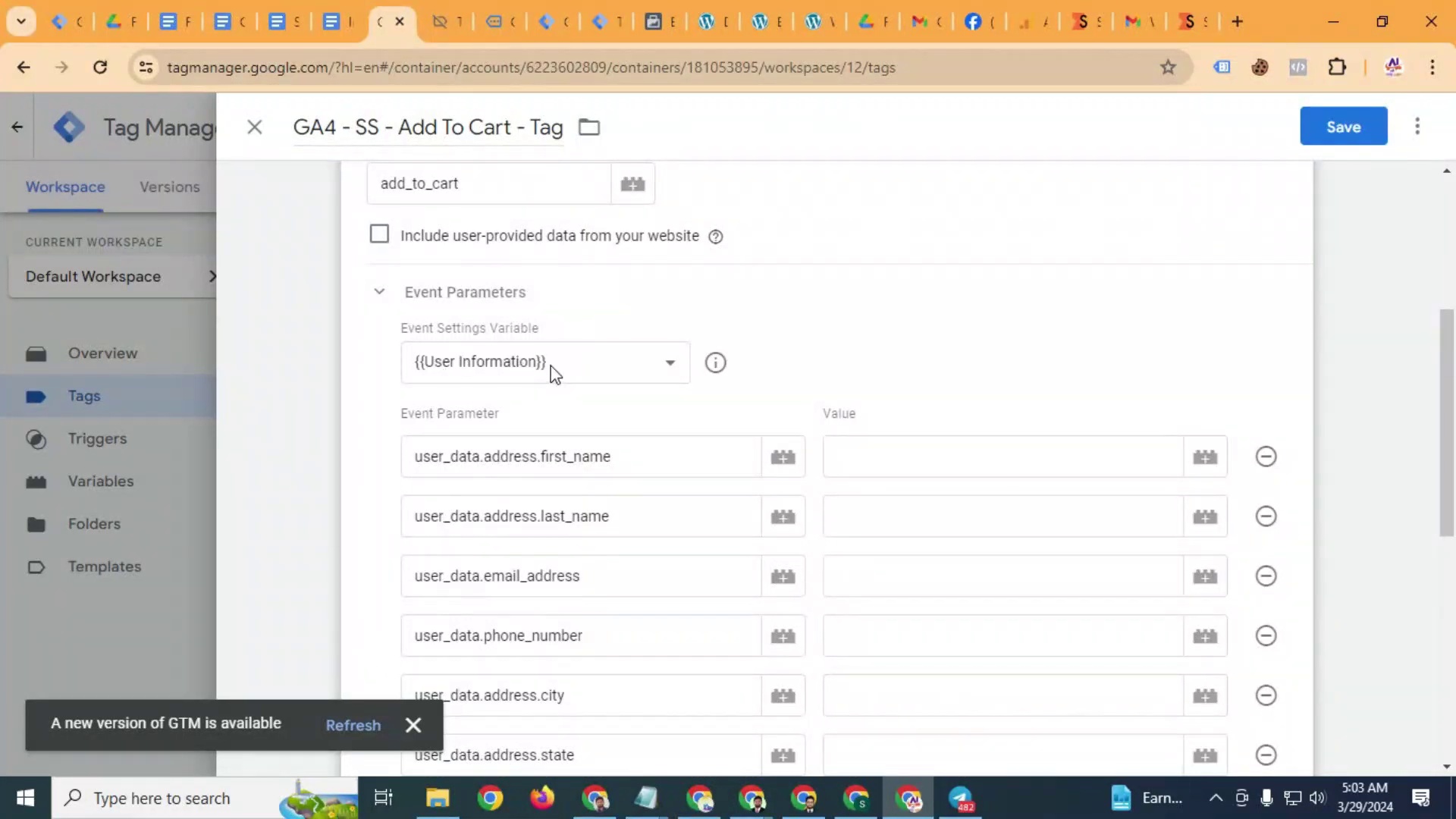
pyautogui.scroll(-3, 583, 516)
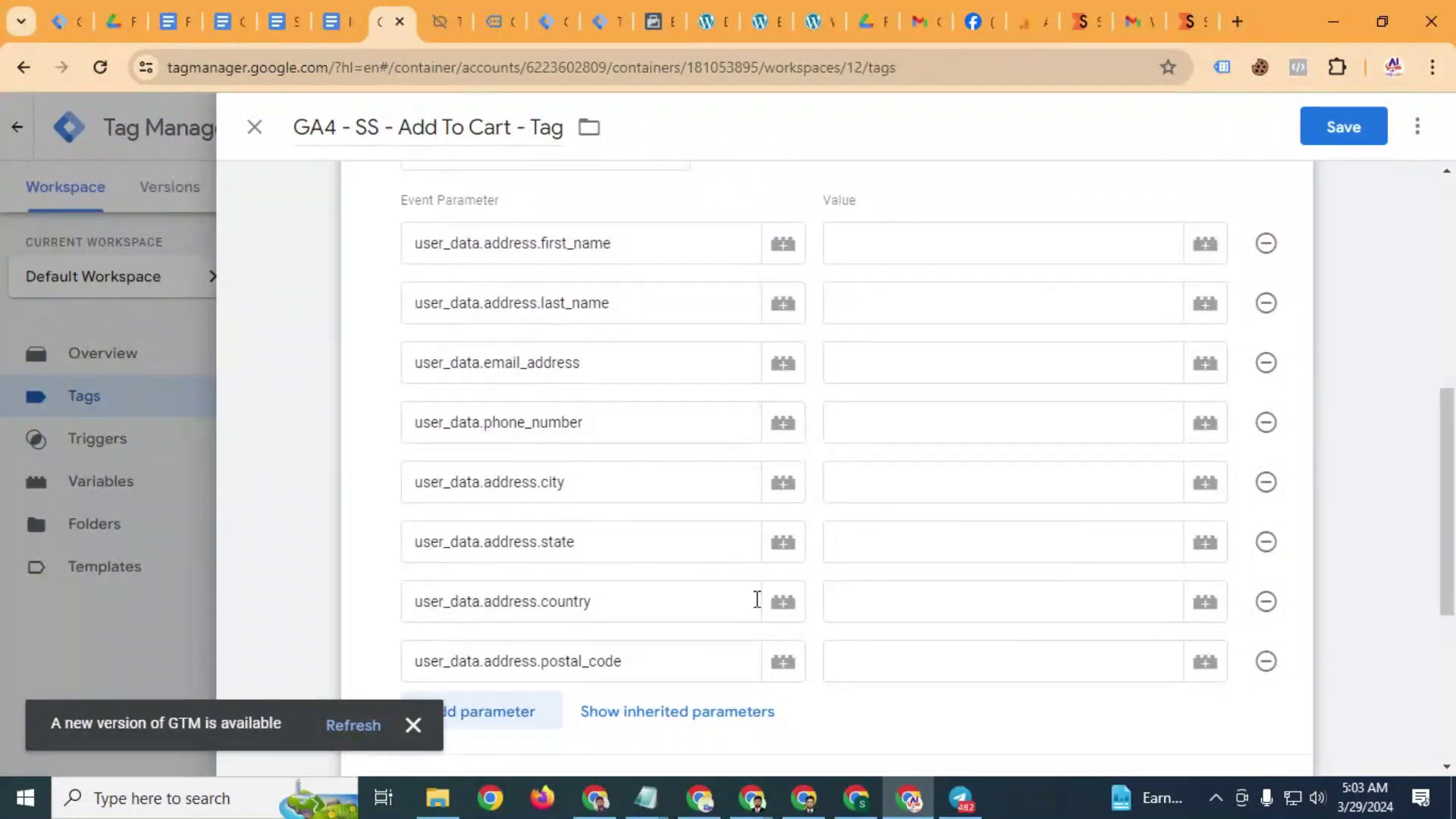
pyautogui.scroll(3, 677, 600)
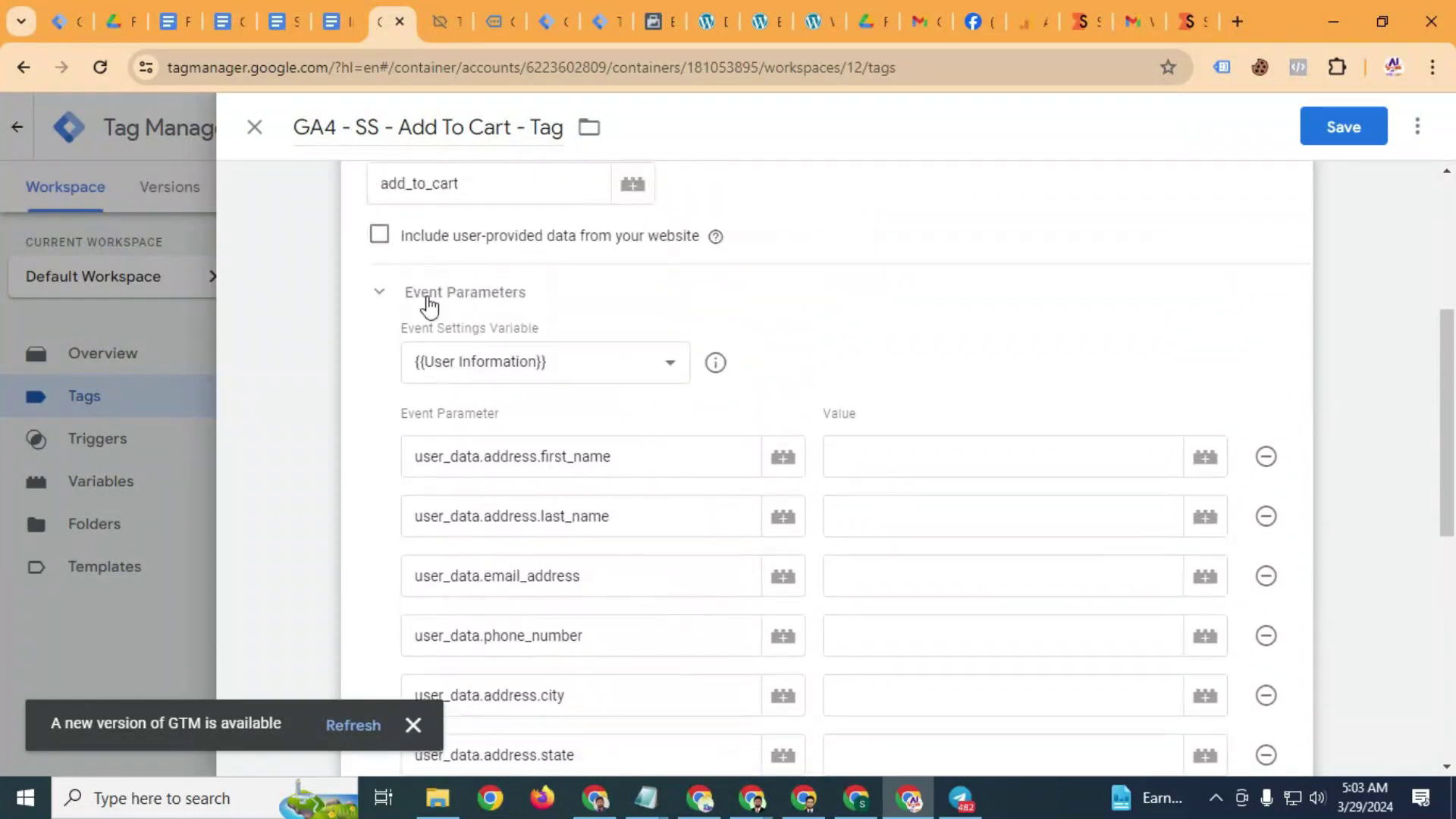
pyautogui.scroll(-2, 592, 469)
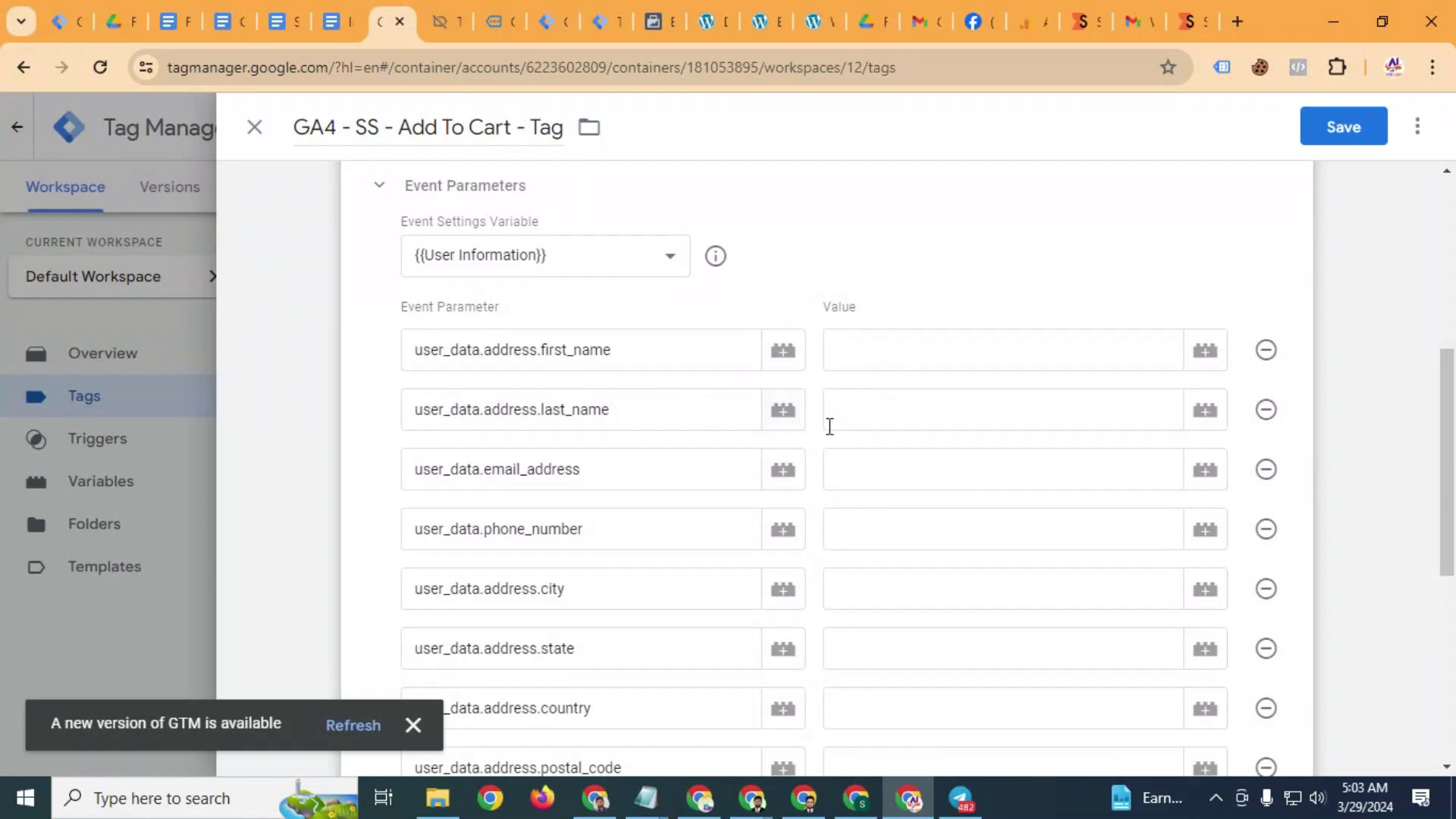
pyautogui.click(892, 369)
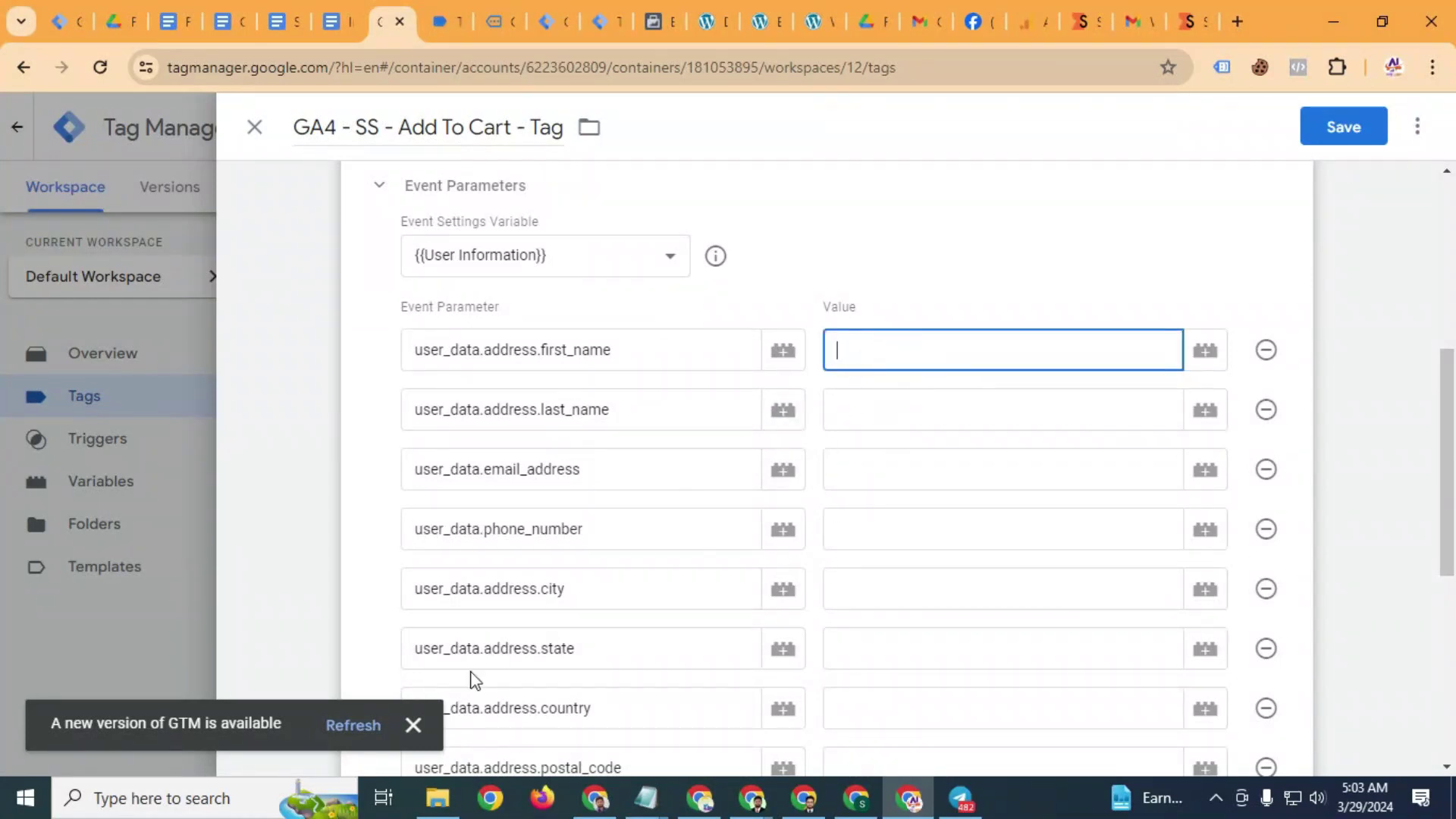
pyautogui.click(413, 725)
pyautogui.click(939, 348)
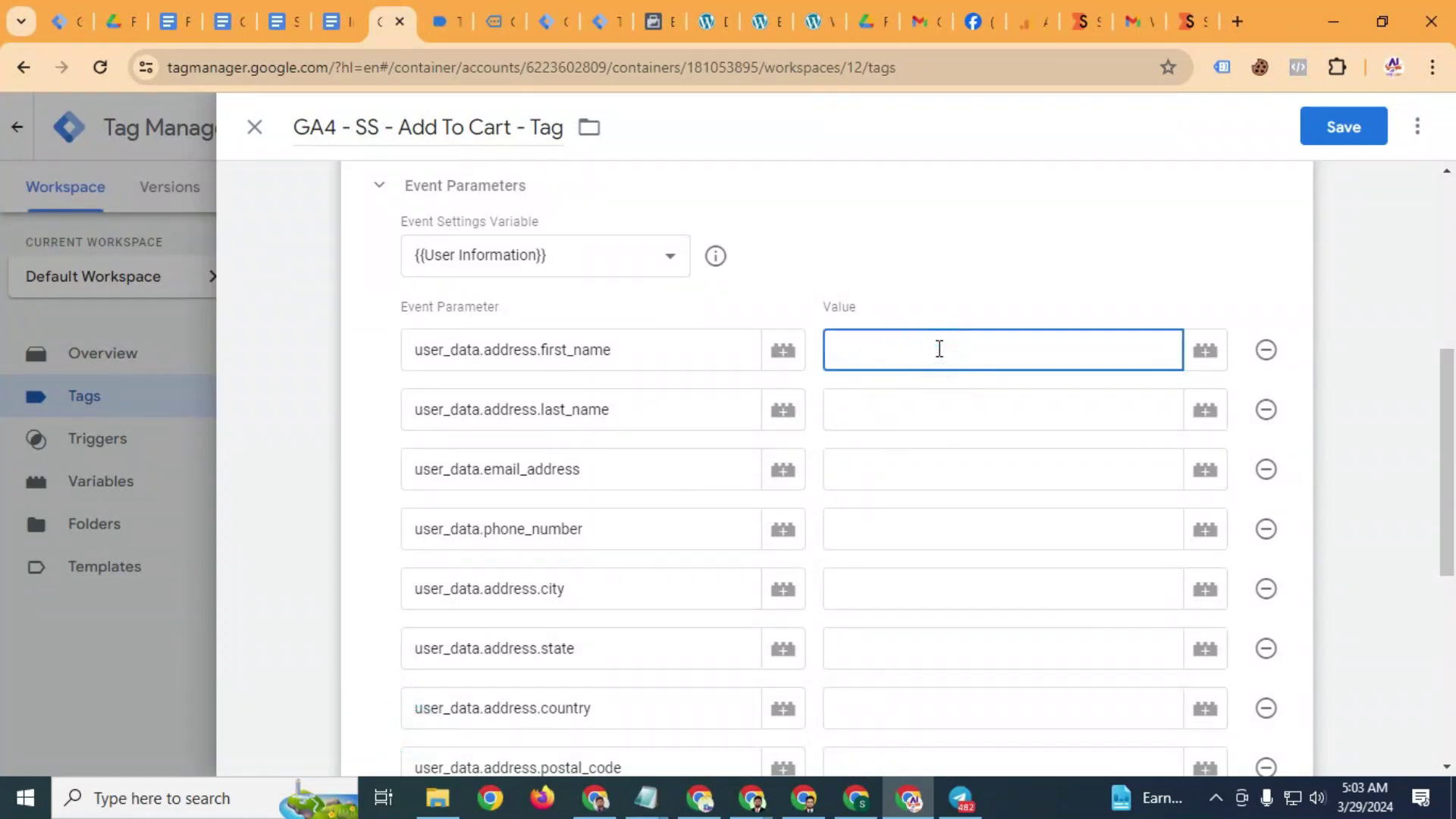
pyautogui.write('{{')
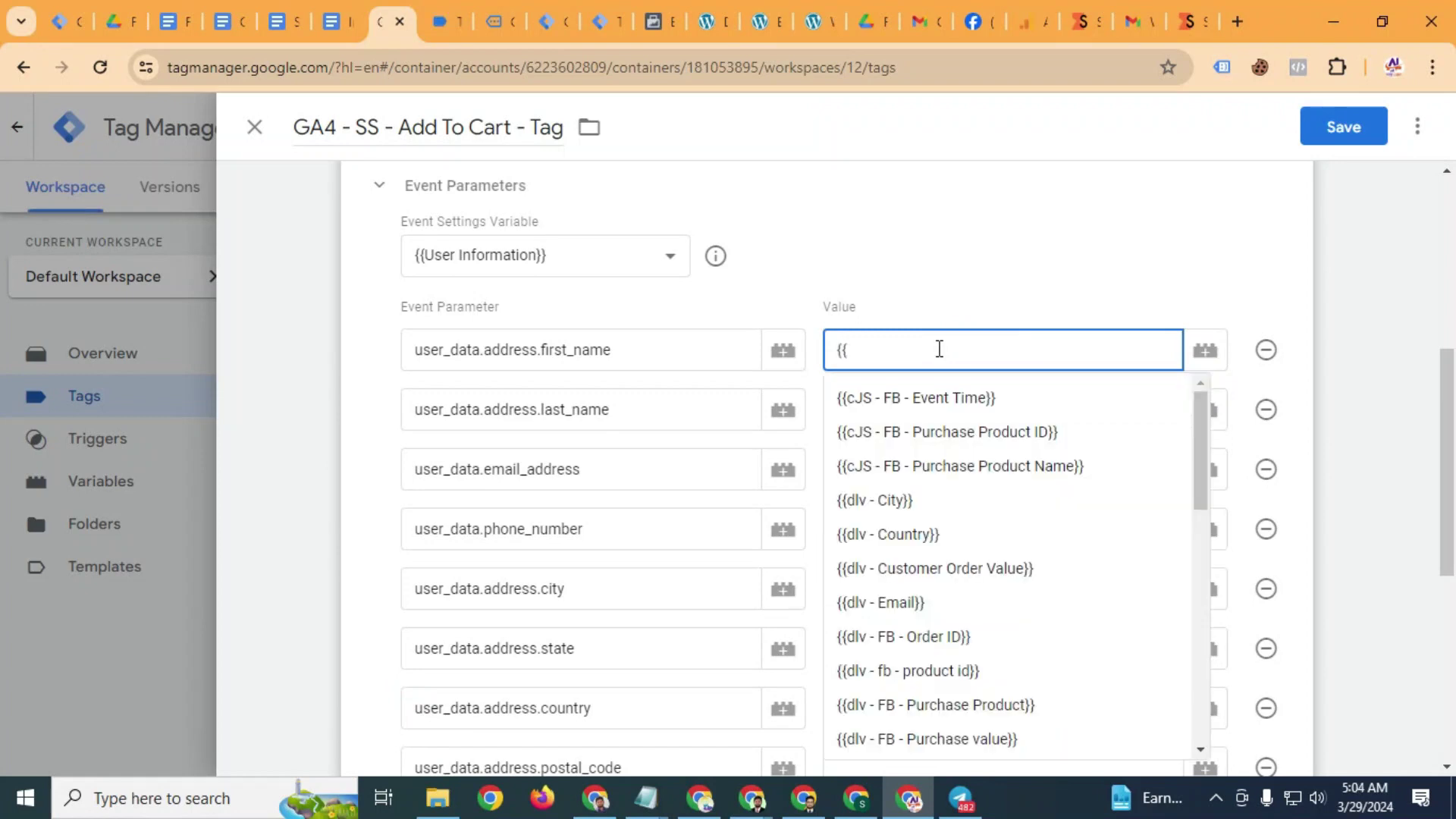
pyautogui.scroll(-7, 952, 608)
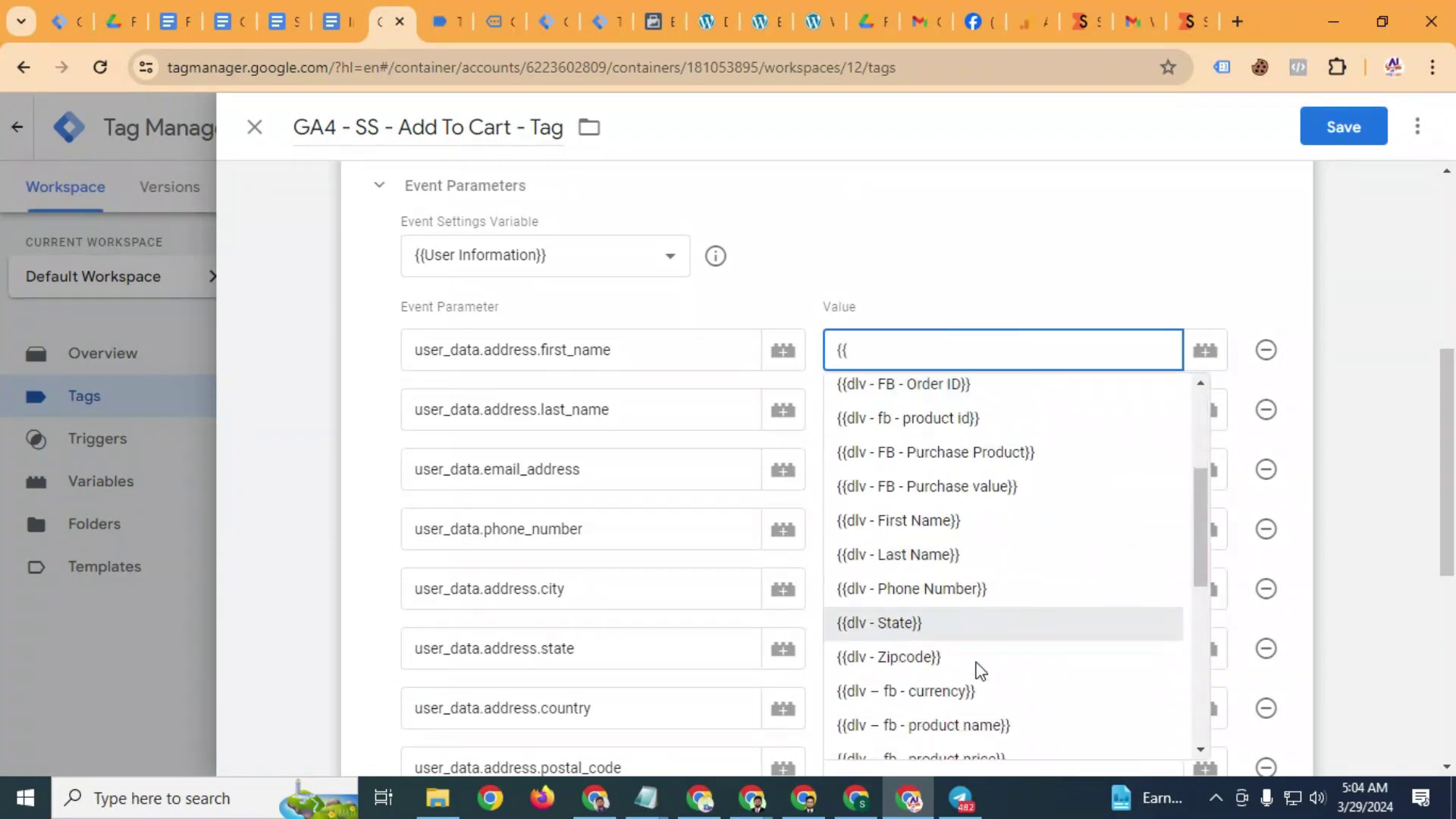
pyautogui.scroll(-1, 958, 731)
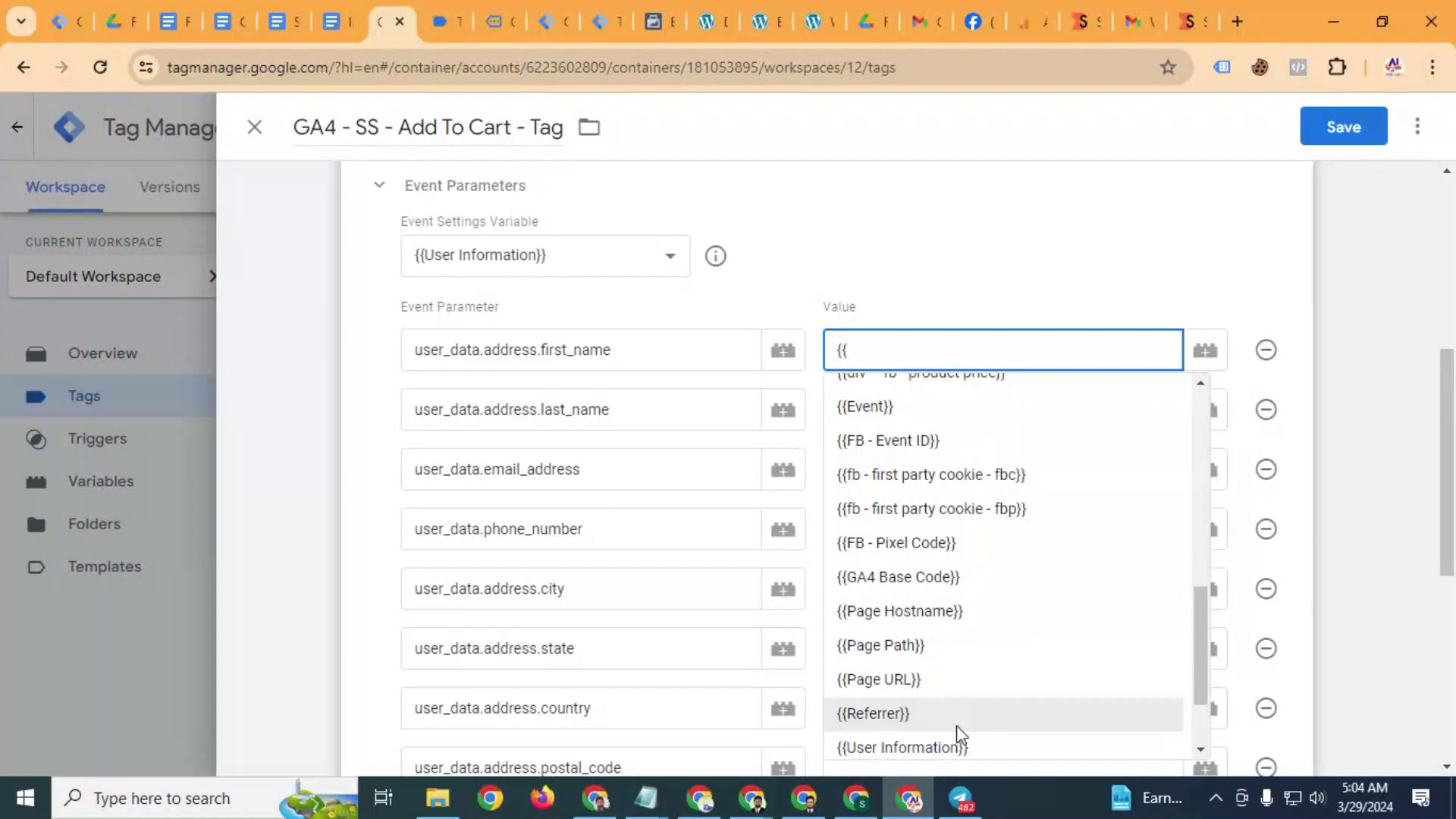
pyautogui.scroll(1, 959, 731)
pyautogui.scroll(-3, 961, 717)
pyautogui.scroll(5, 963, 719)
pyautogui.scroll(3, 964, 720)
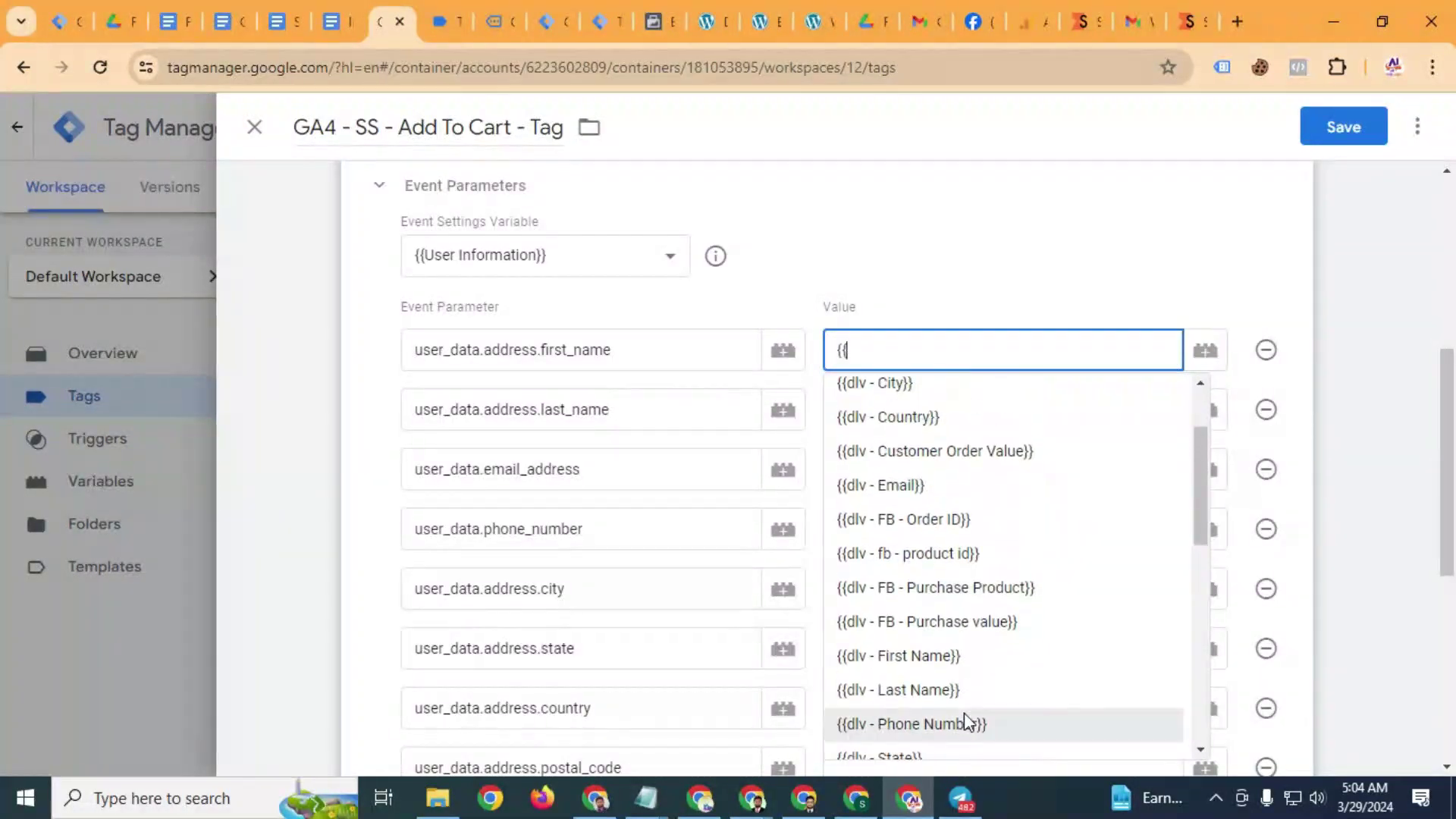
pyautogui.click(944, 656)
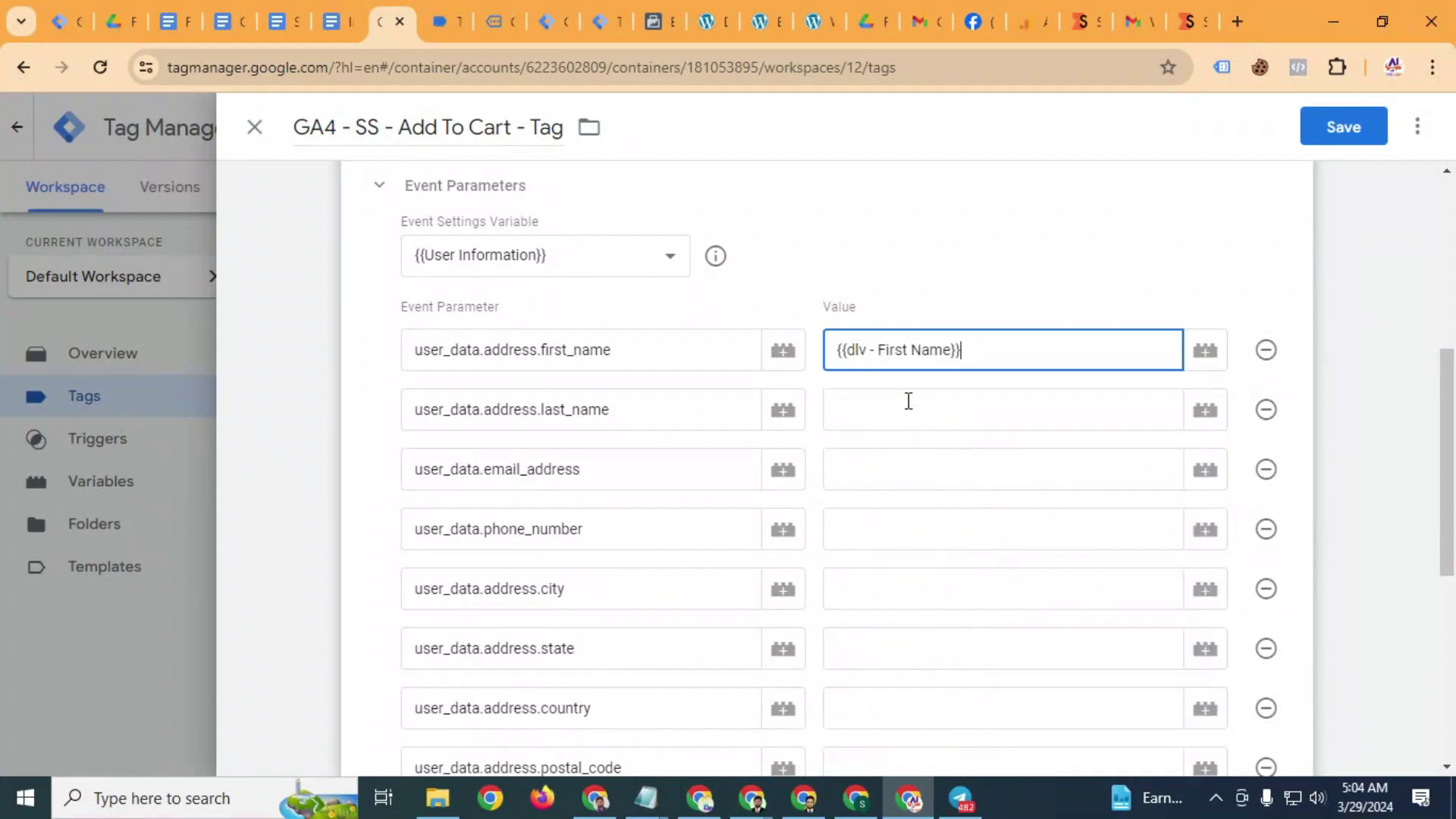
# Reuse the {{dlv - prefix from the first-name value to set the user_data.address.last_name value to {{dlv - Last Name}}
pyautogui.moveTo(876, 349); pyautogui.dragTo(834, 349)
pyautogui.hotkey('ctrl', 'c')
pyautogui.click(883, 404)
pyautogui.hotkey('ctrl', 'v')
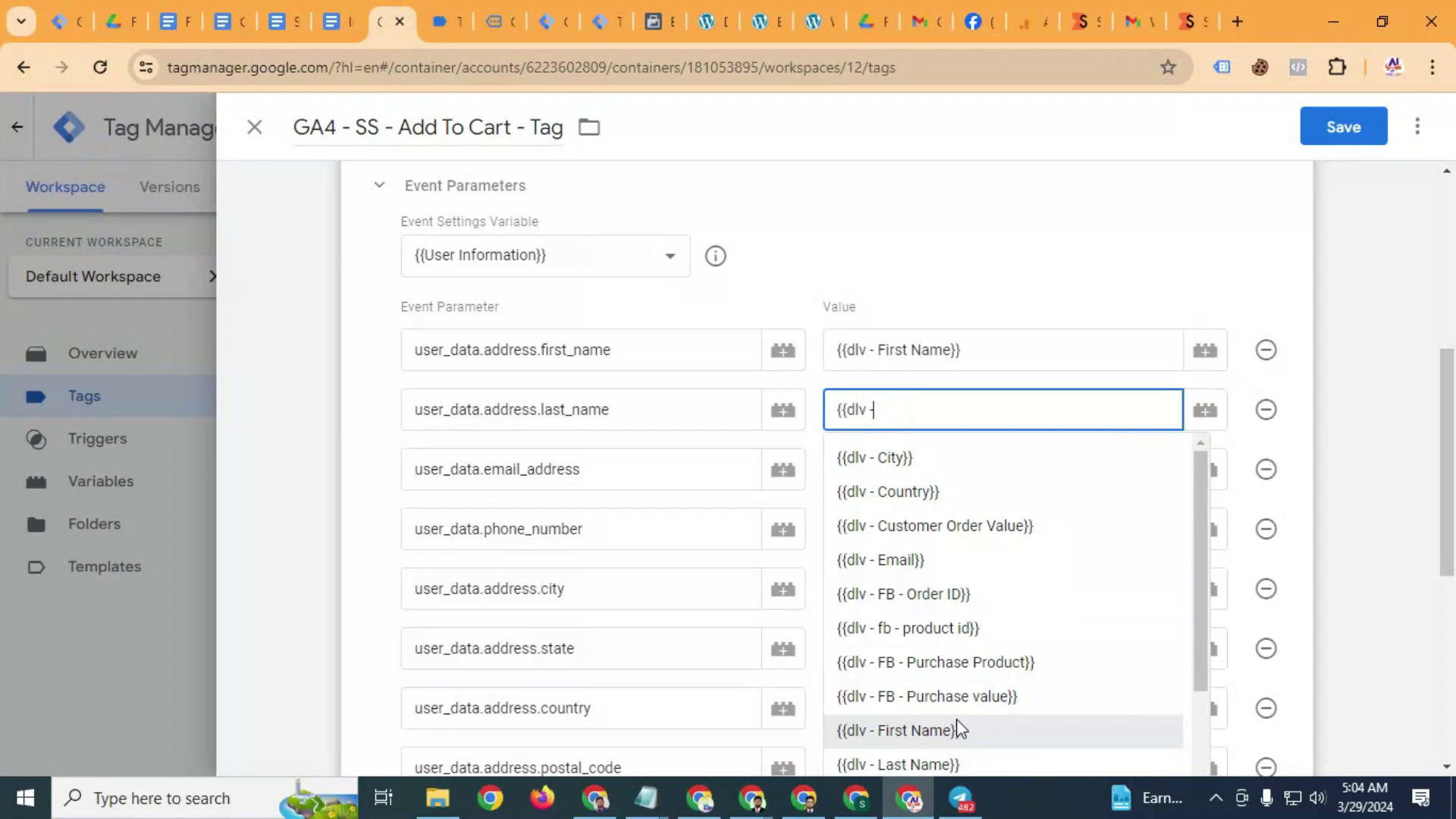
pyautogui.scroll(-2, 952, 724)
pyautogui.click(904, 608)
# Set the user_data.email_address value to {{dlv - Email}} and the user_data.phone_number value to {{dlv - Phone Number}}
pyautogui.click(921, 471)
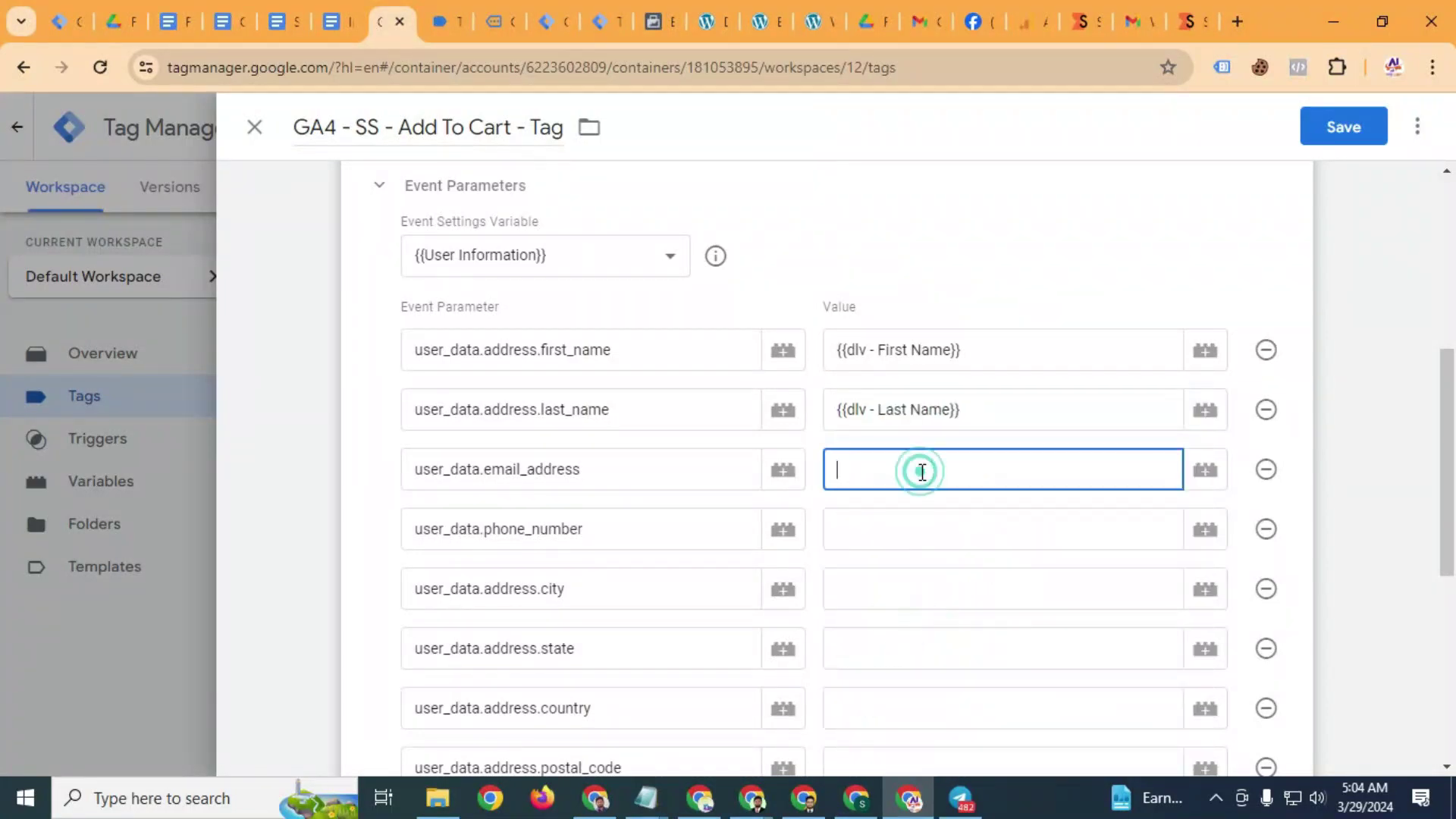
pyautogui.hotkey('ctrl', 'v')
pyautogui.click(921, 615)
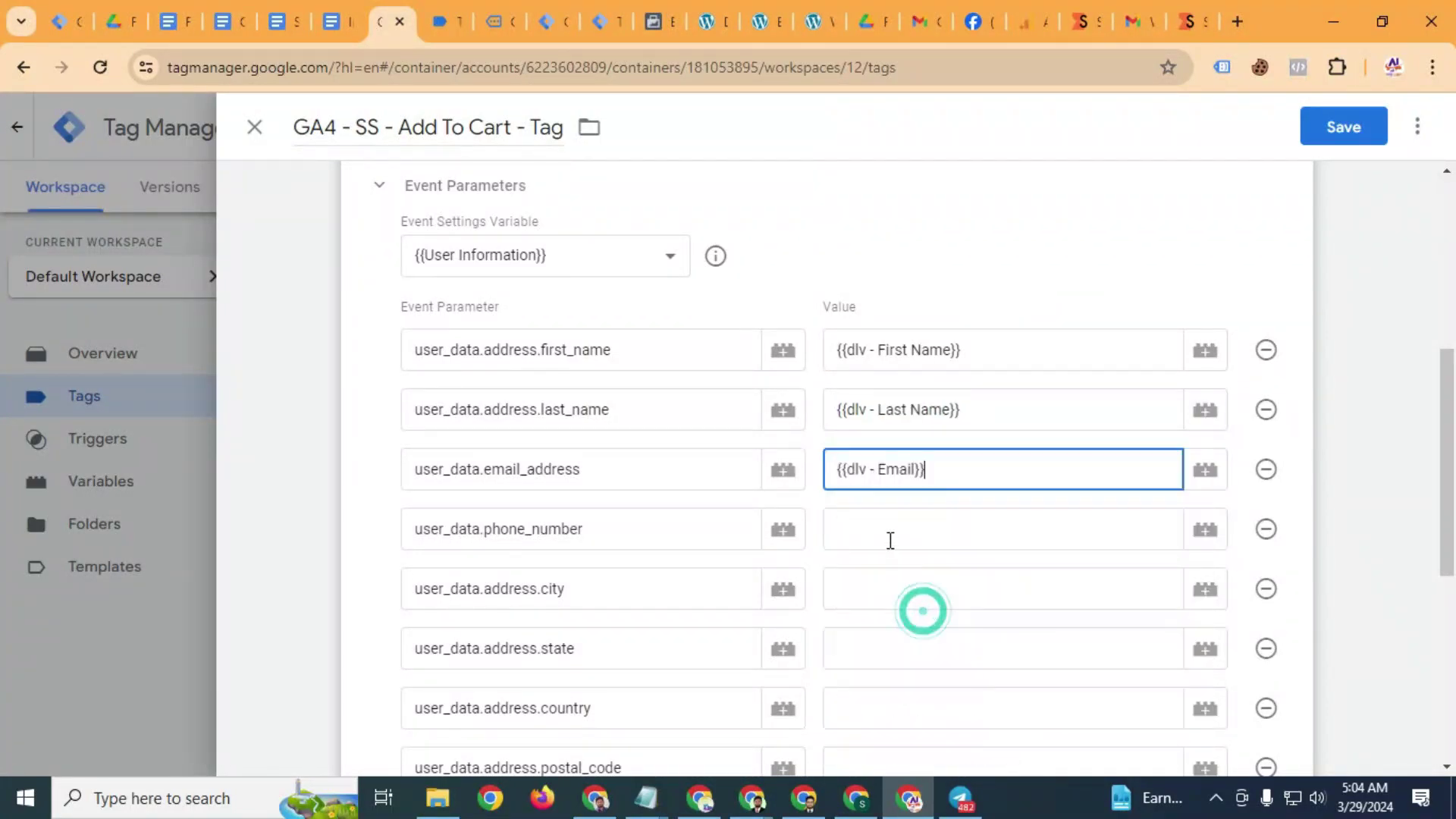
pyautogui.click(883, 531)
pyautogui.hotkey('ctrl', 'v')
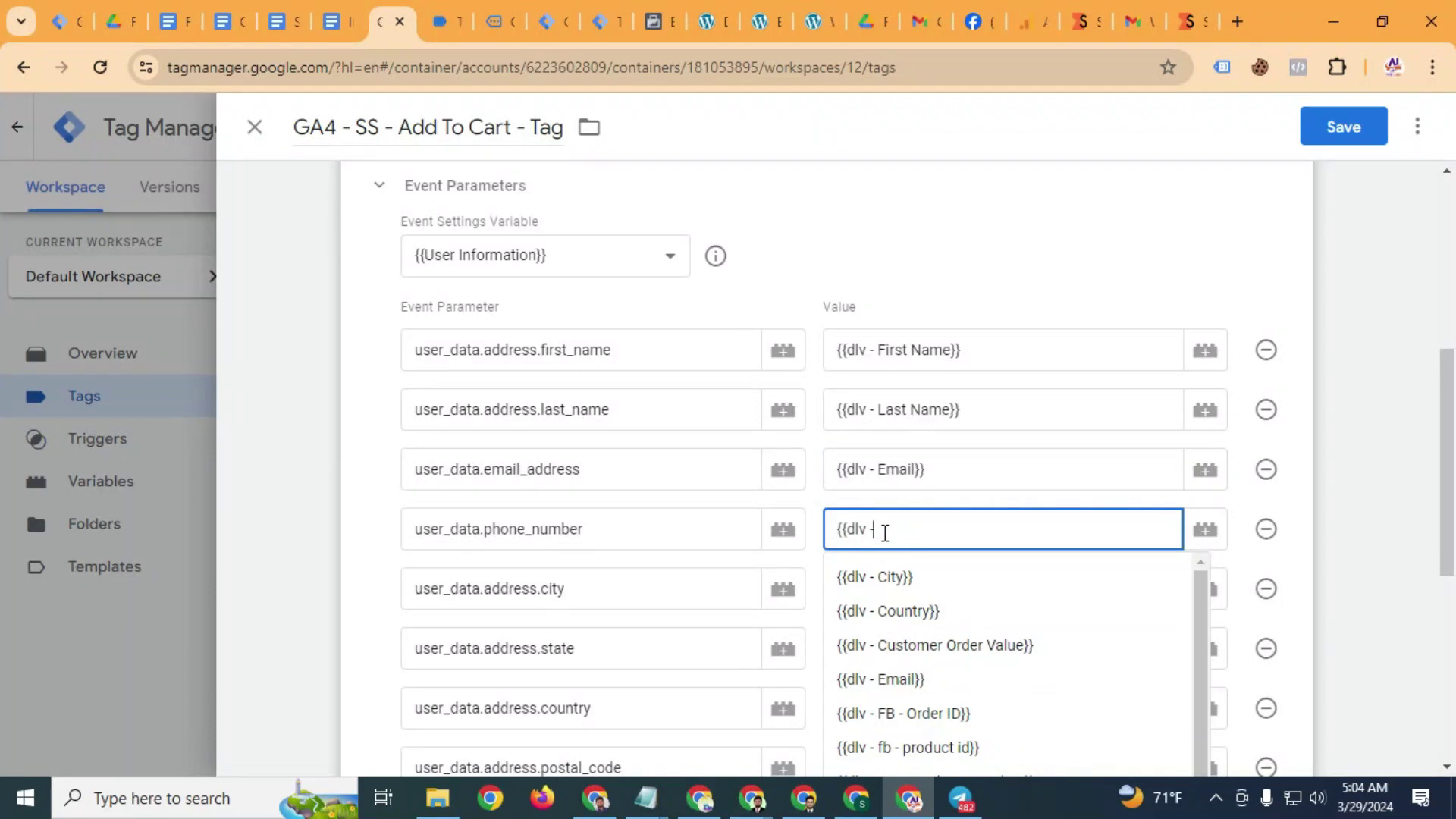
pyautogui.scroll(-3, 917, 673)
pyautogui.click(923, 569)
# Set the user_data.address.city value to {{dlv - City}} and the user_data.address.state value to {{dlv - State}}
pyautogui.click(874, 582)
pyautogui.hotkey('ctrl', 'v')
pyautogui.scroll(-3, 926, 678)
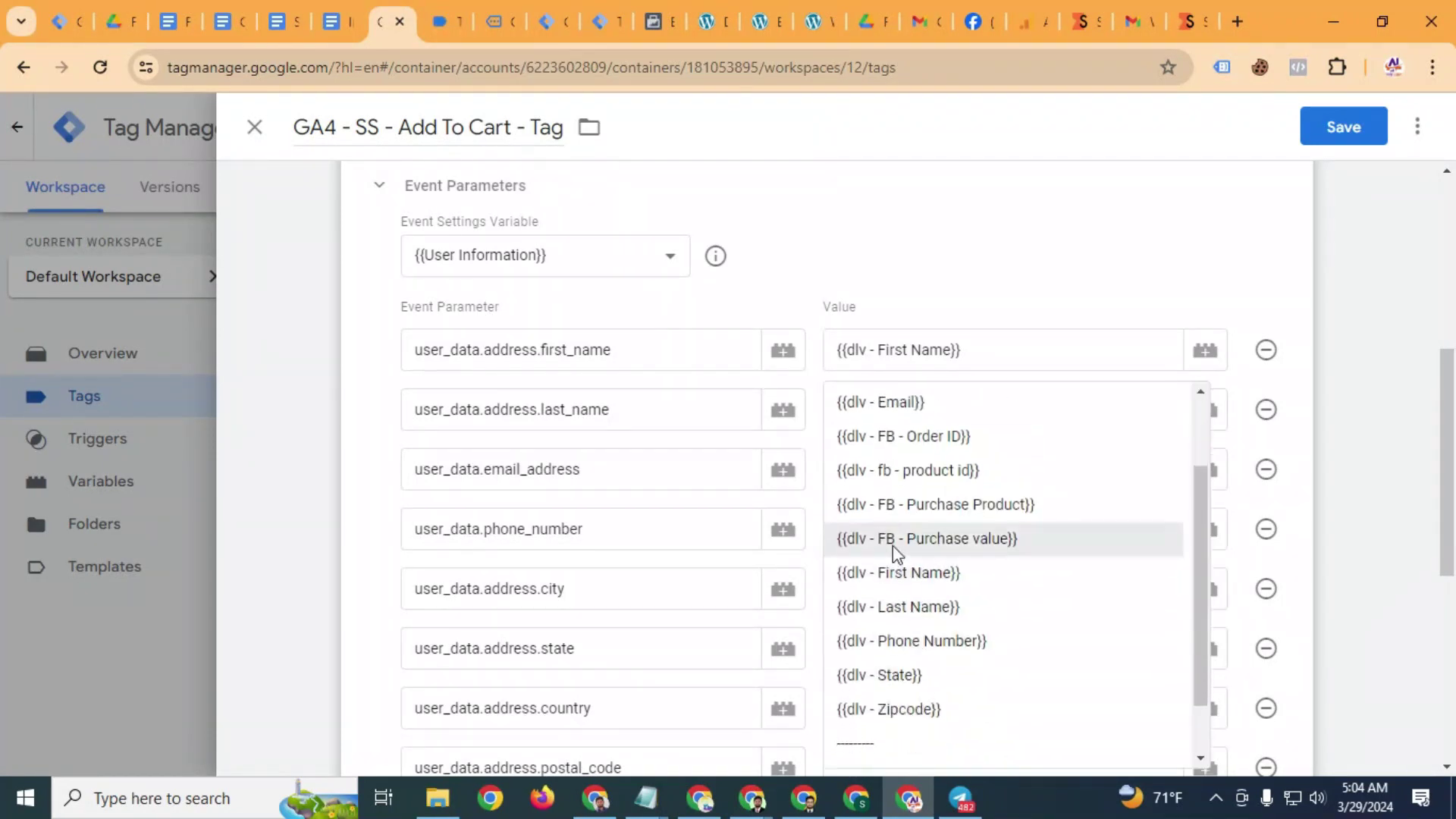
pyautogui.scroll(2, 893, 552)
pyautogui.click(900, 412)
pyautogui.click(892, 650)
pyautogui.hotkey('ctrl', 'v')
pyautogui.scroll(-1, 933, 698)
pyautogui.scroll(-2, 940, 663)
pyautogui.click(915, 573)
# Set the user_data.address.country value to {{dlv - Country}} and the user_data.address.postal_code value to {{dlv - Zipcode}}
pyautogui.click(867, 387)
pyautogui.hotkey('ctrl', 'v')
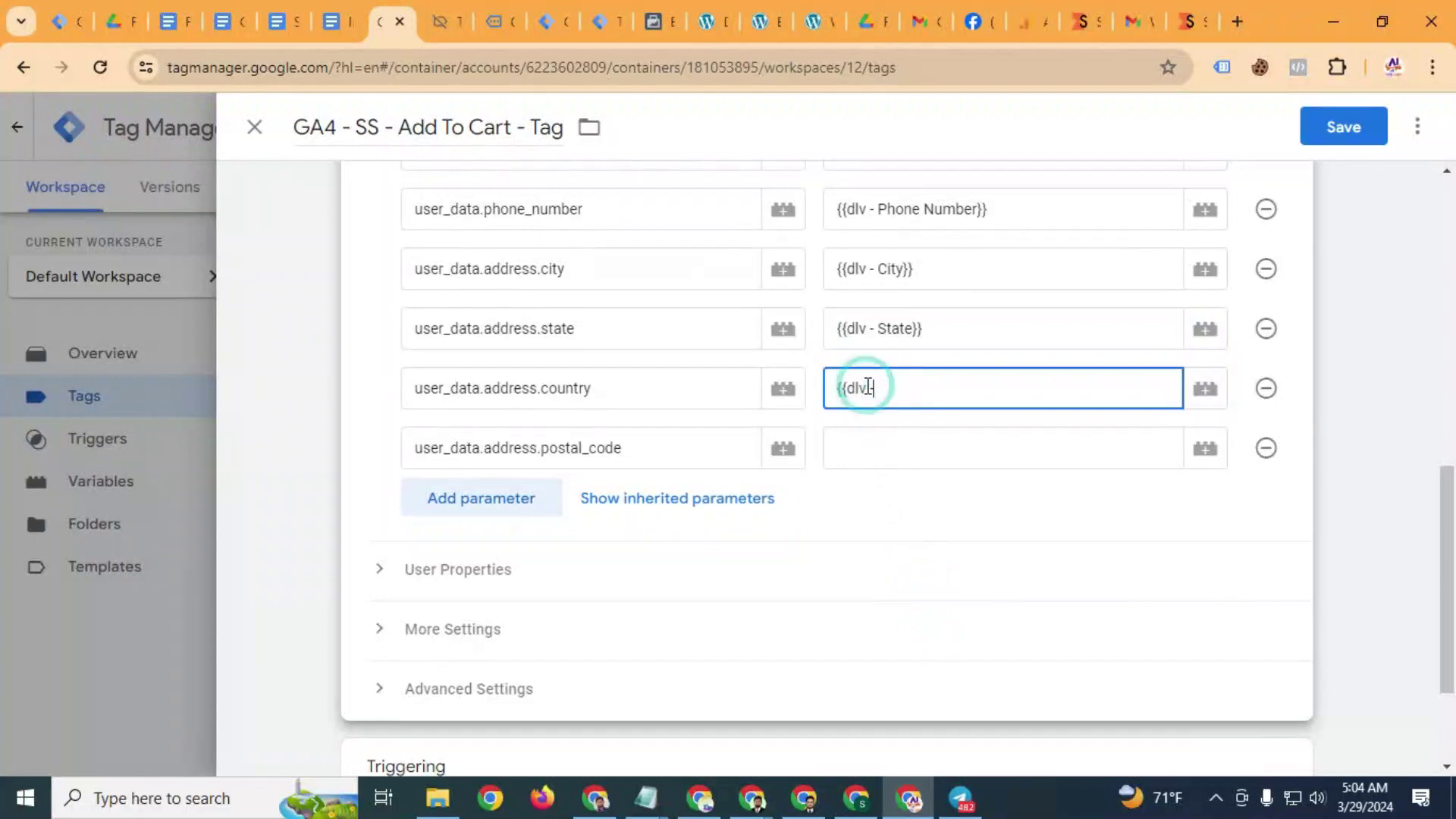
pyautogui.click(893, 468)
pyautogui.click(864, 445)
pyautogui.hotkey('ctrl', 'v')
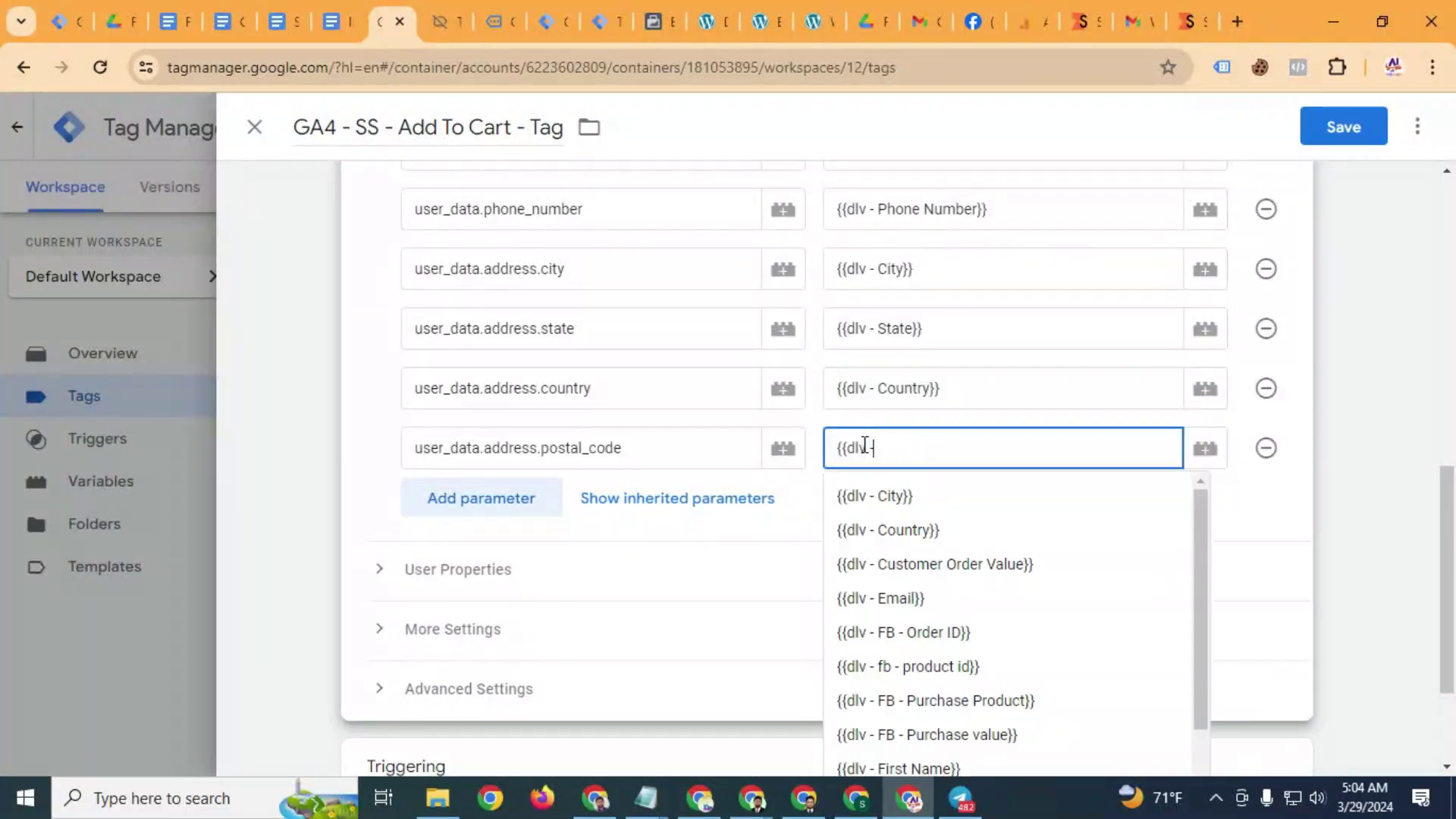
pyautogui.scroll(-3, 952, 633)
pyautogui.click(917, 642)
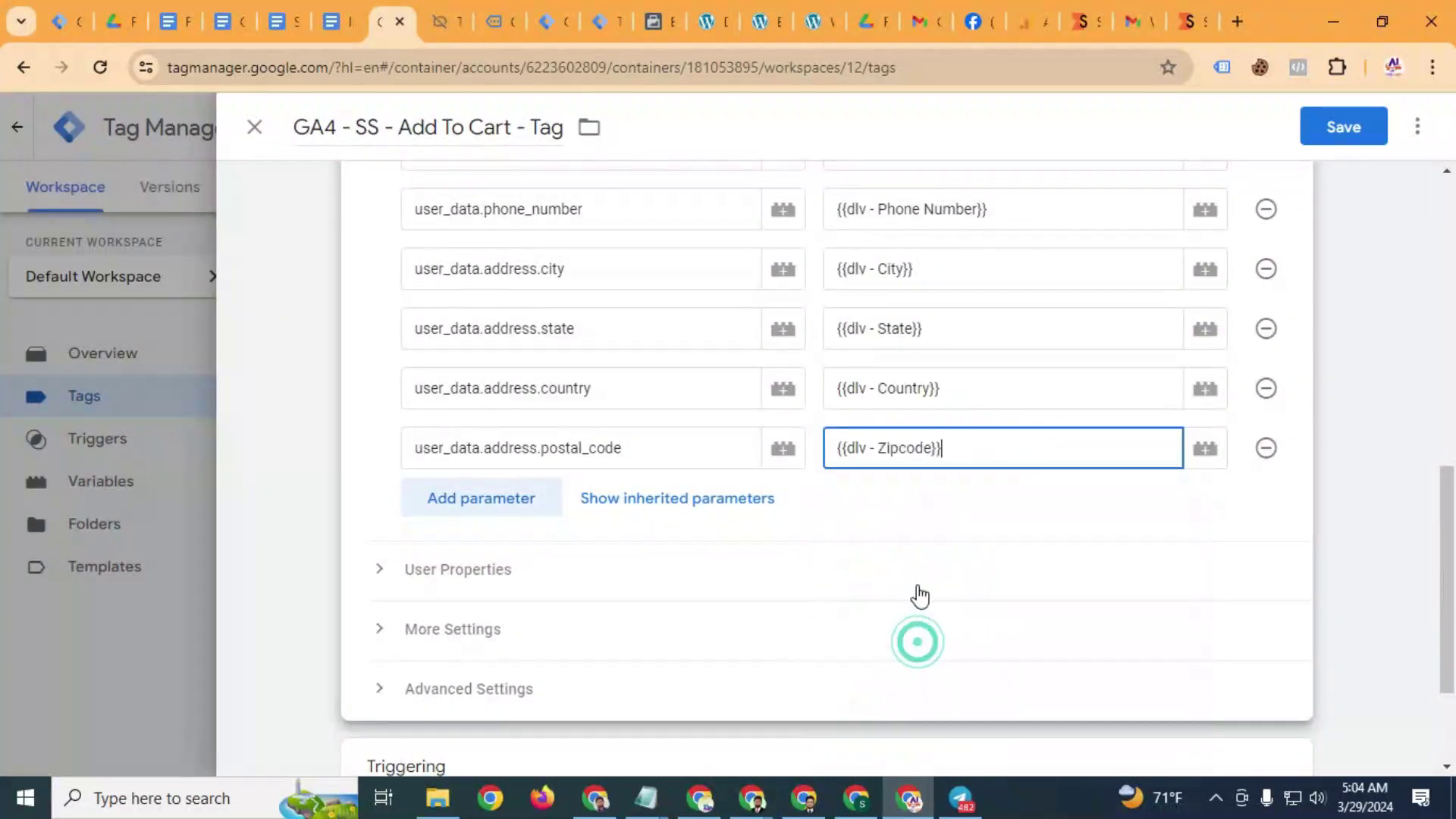
# Save the GA4 - SS - Add To Cart - Tag and dismiss the new-version notice
pyautogui.scroll(7, 920, 596)
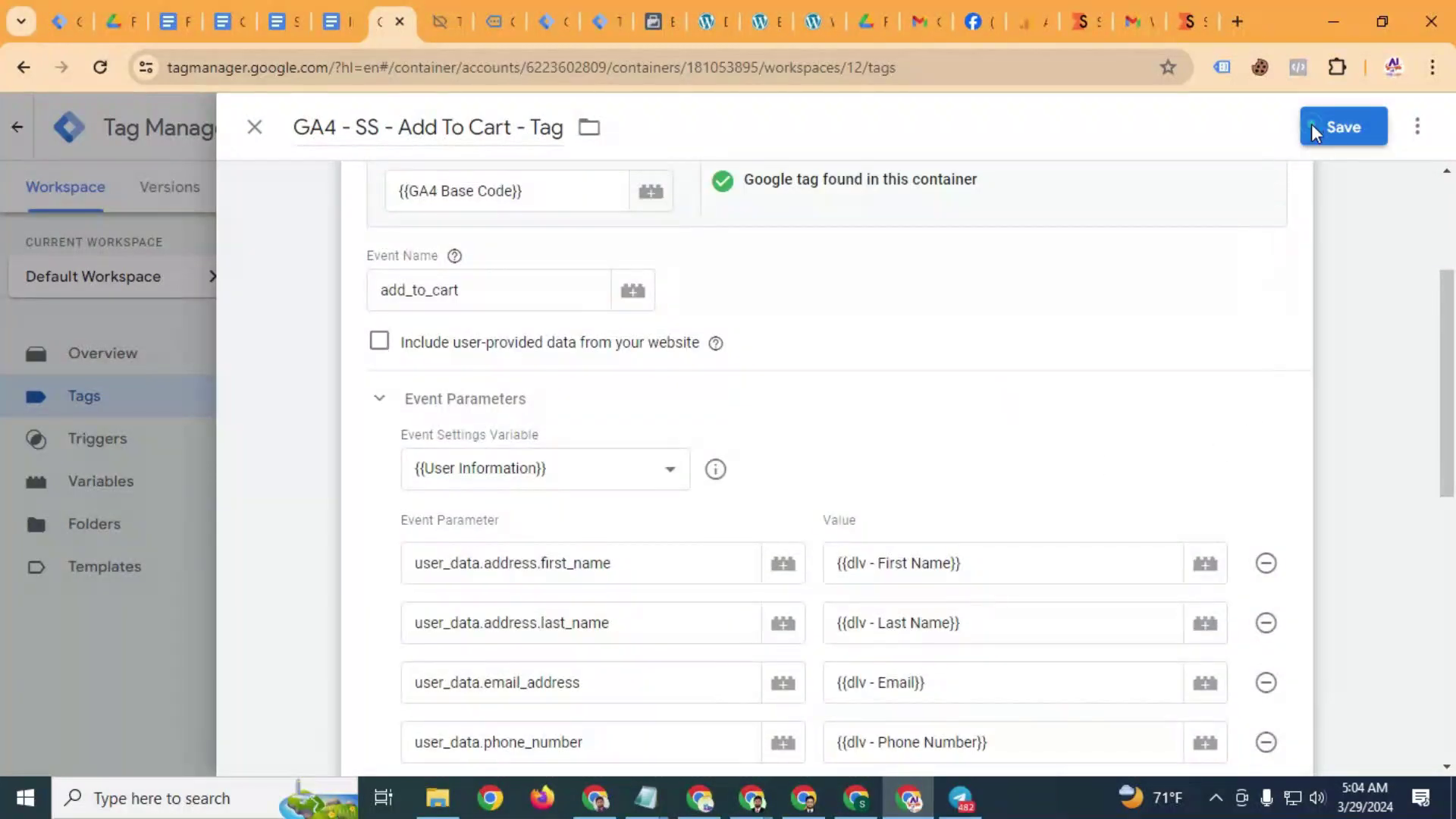
pyautogui.click(1311, 126)
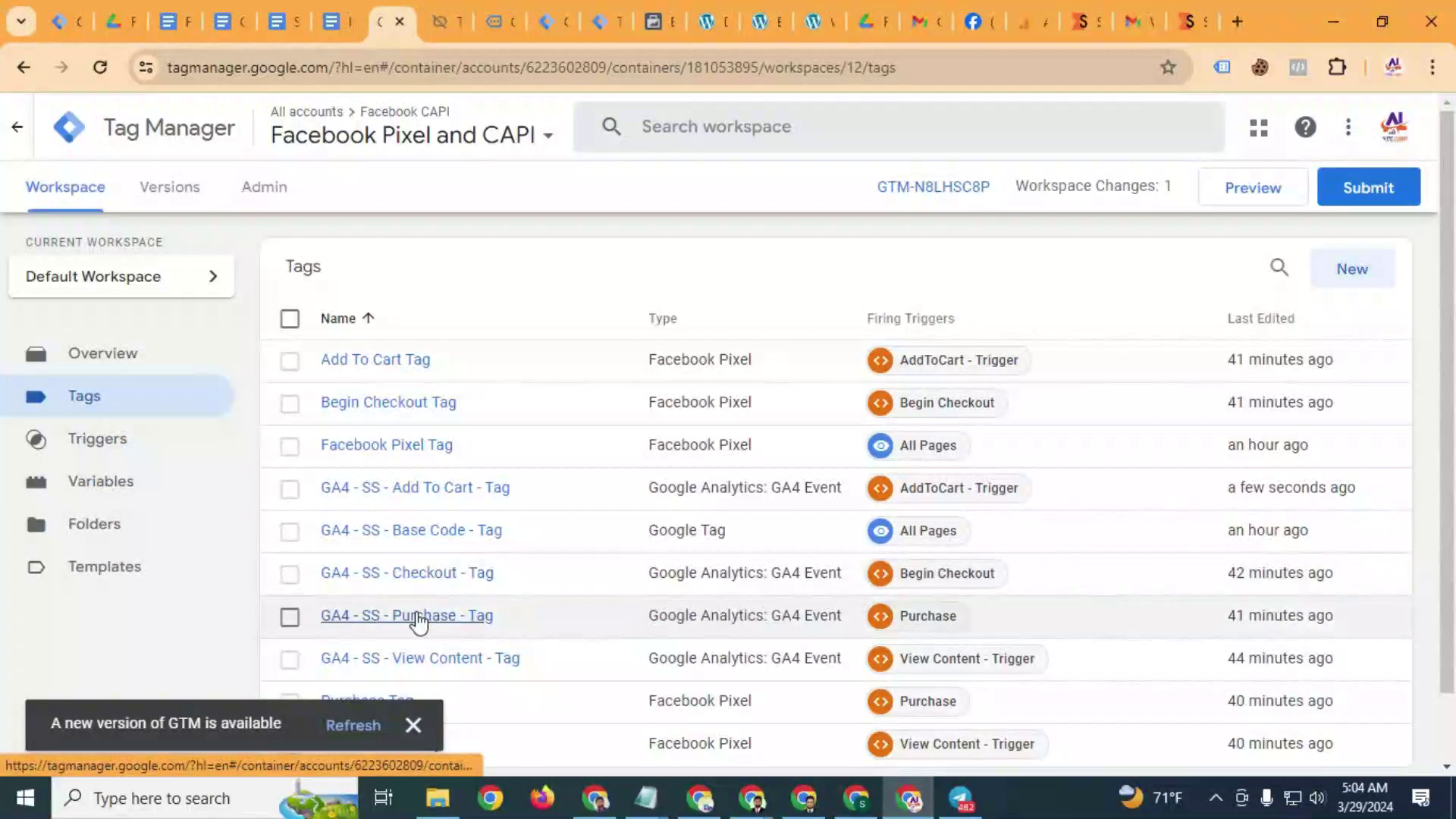
pyautogui.click(414, 725)
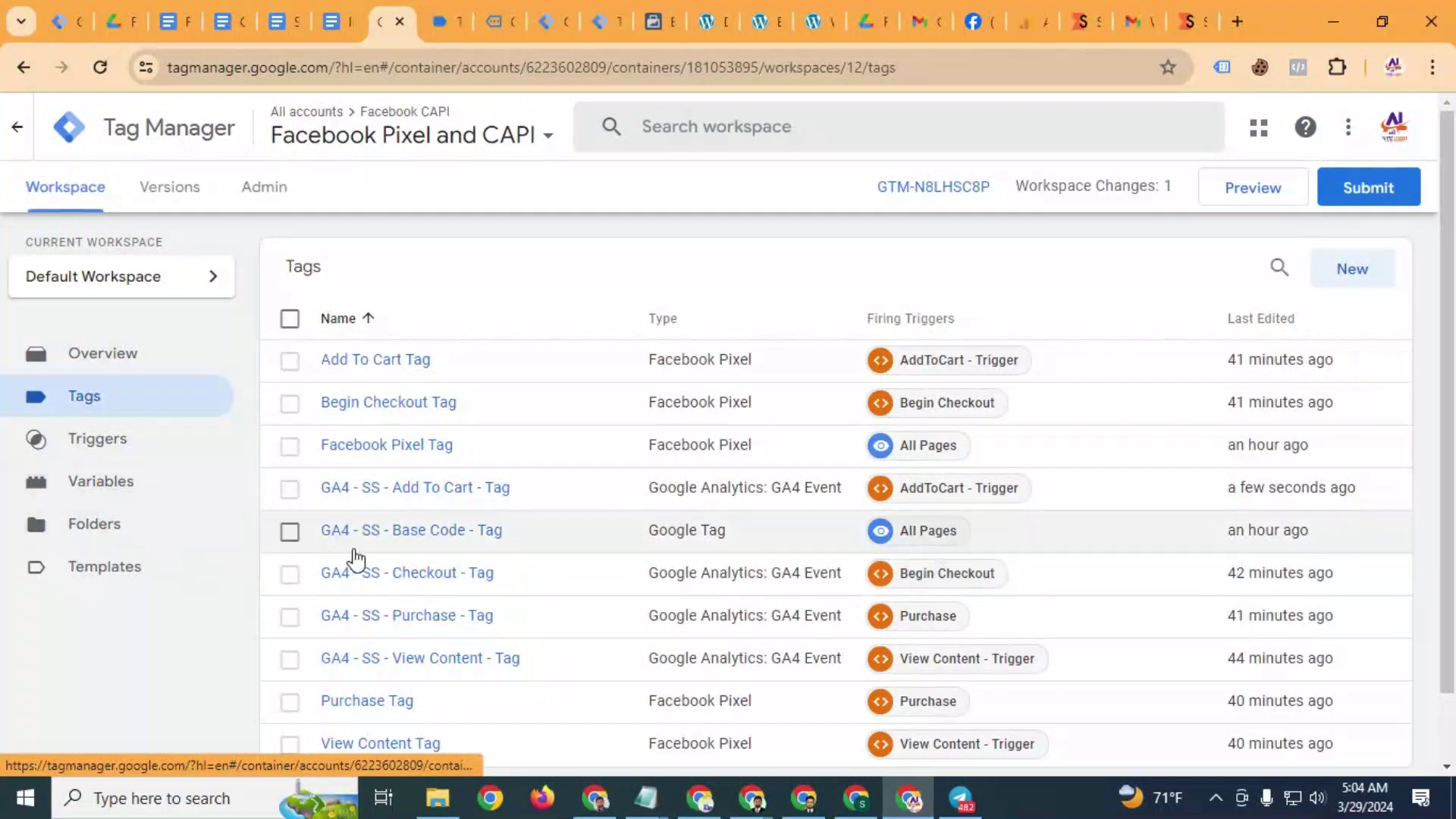
# Open the User Information event settings variable from the user-defined variables to examine its event parameters
pyautogui.click(115, 484)
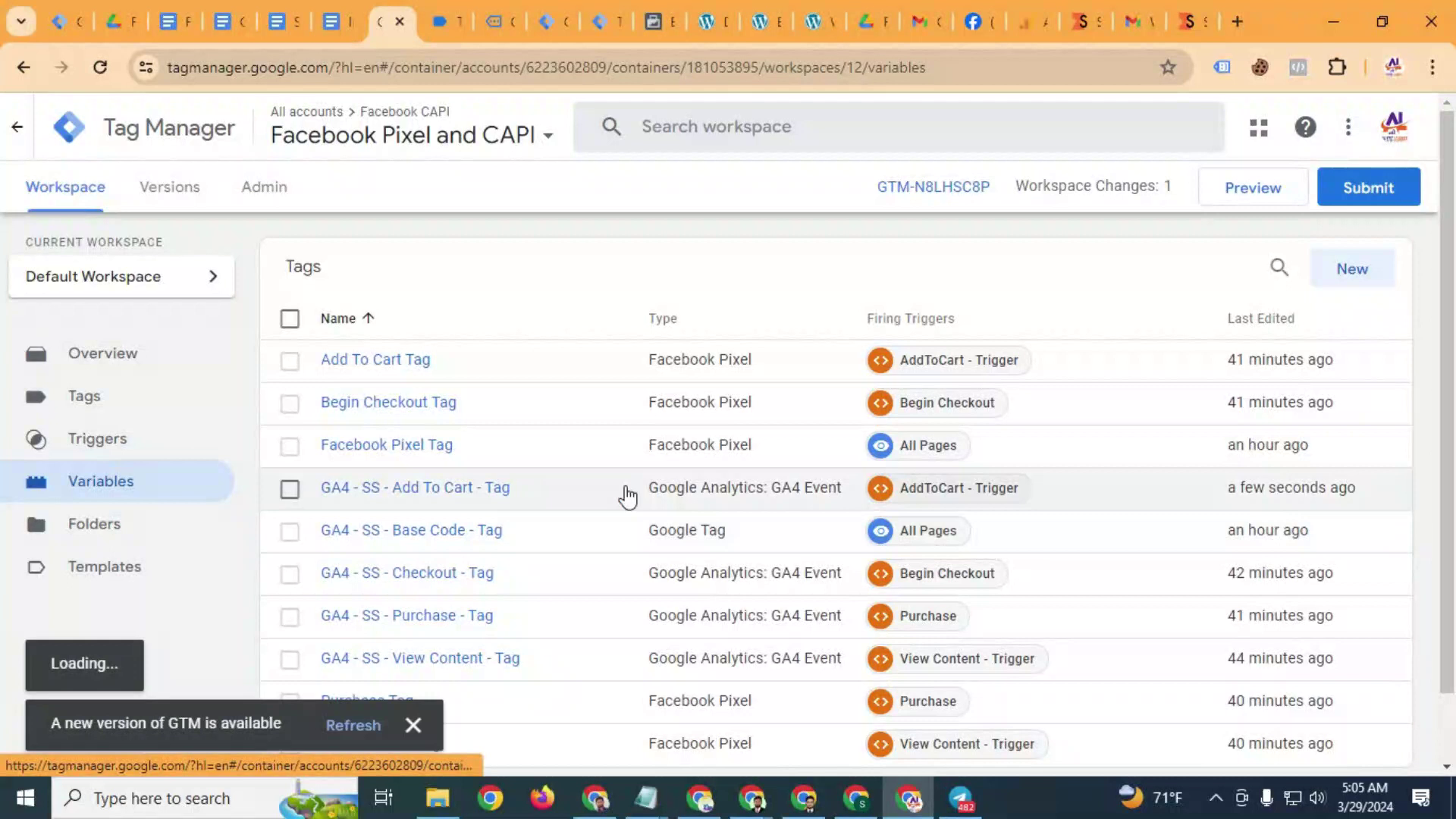
pyautogui.click(413, 724)
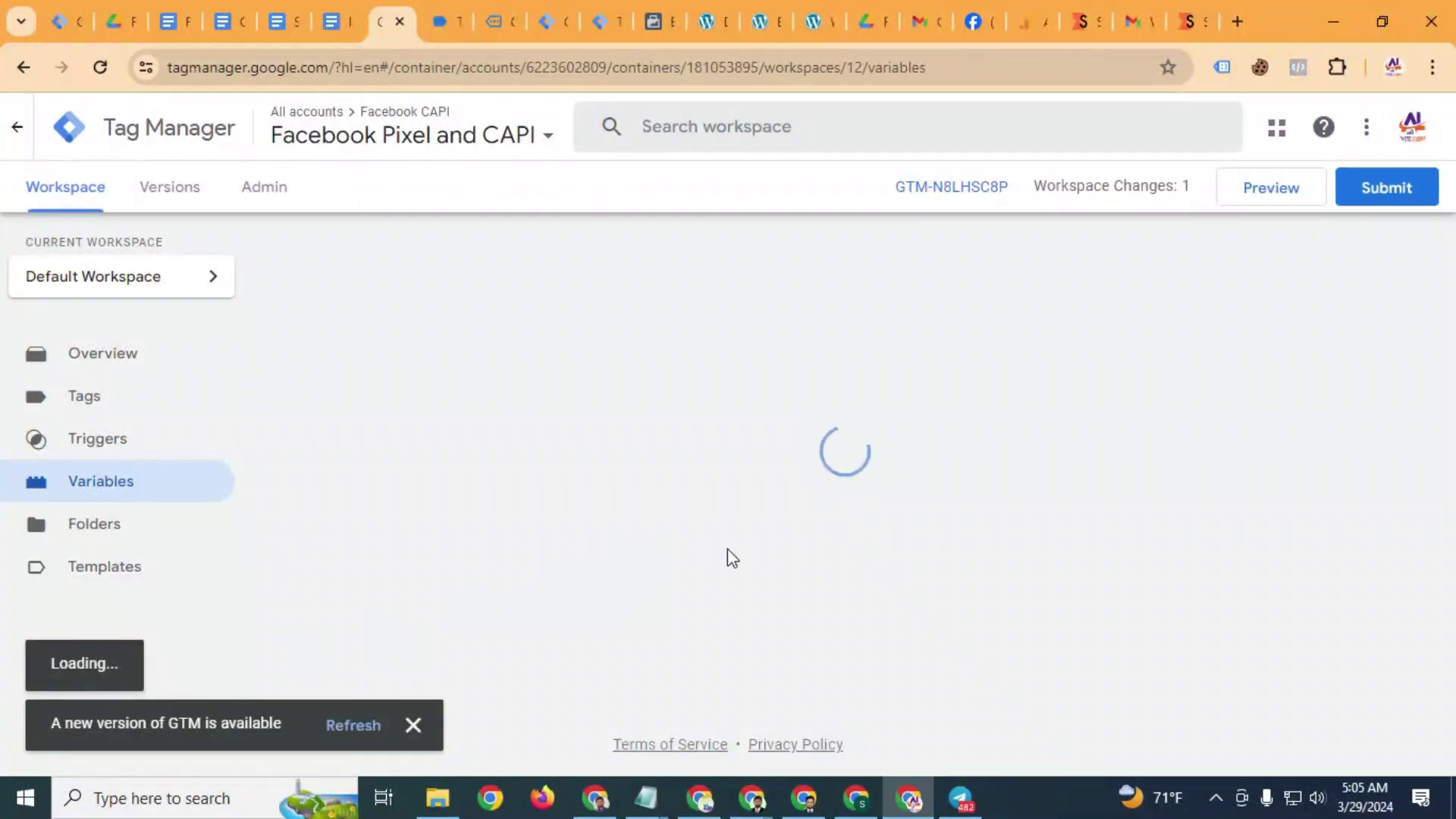
pyautogui.scroll(-1, 726, 553)
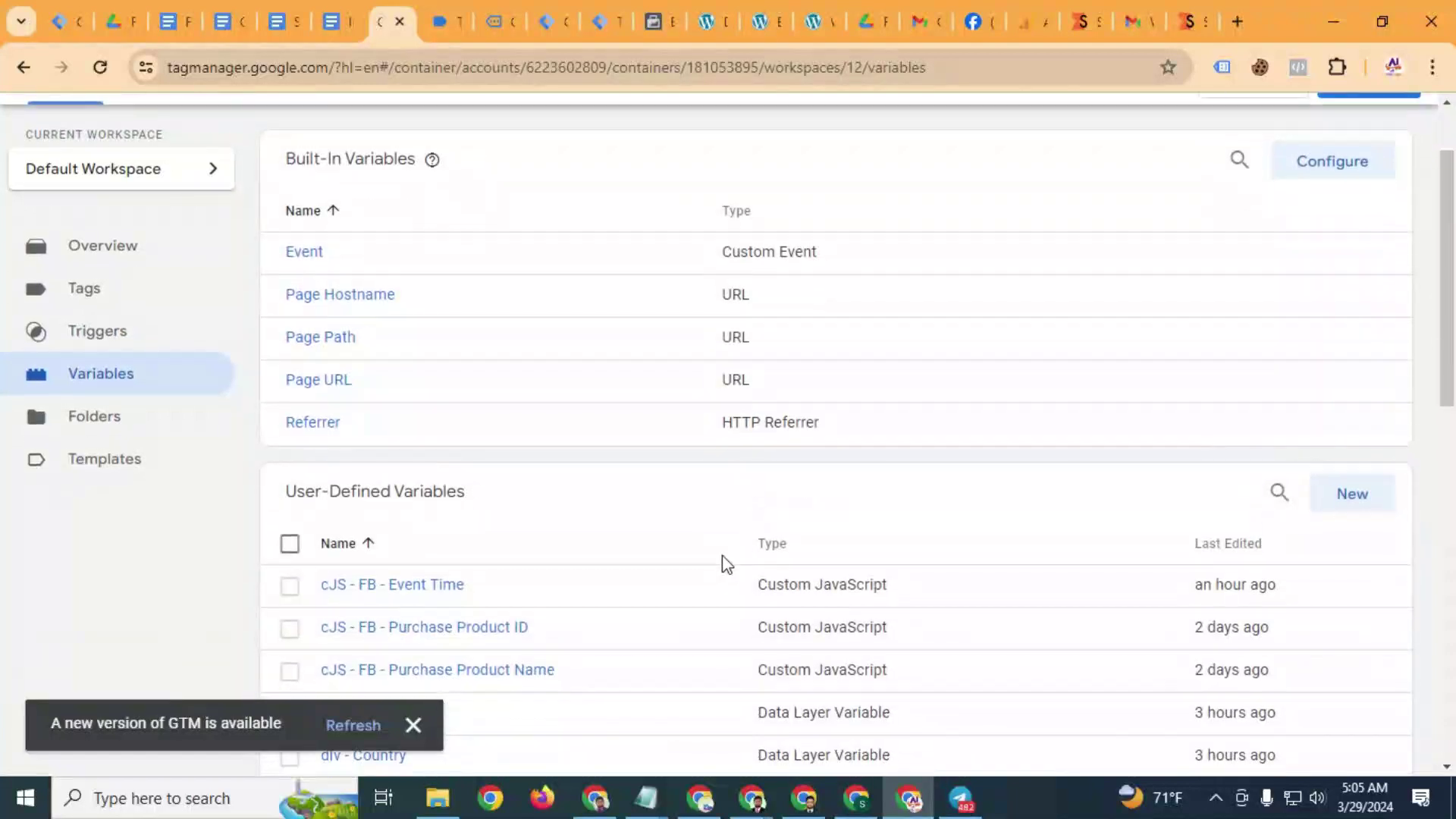
pyautogui.scroll(-8, 723, 563)
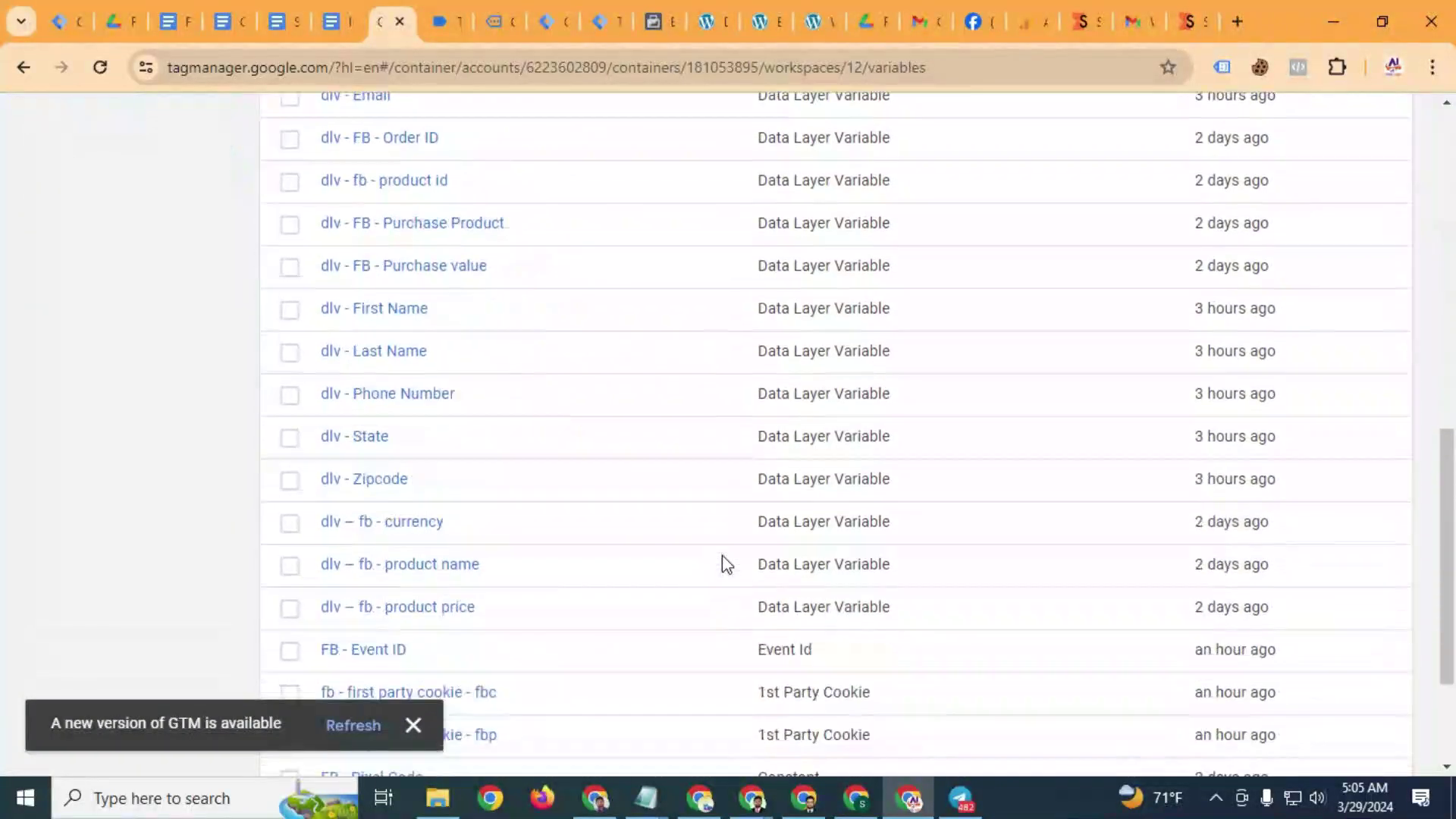
pyautogui.scroll(-3, 722, 561)
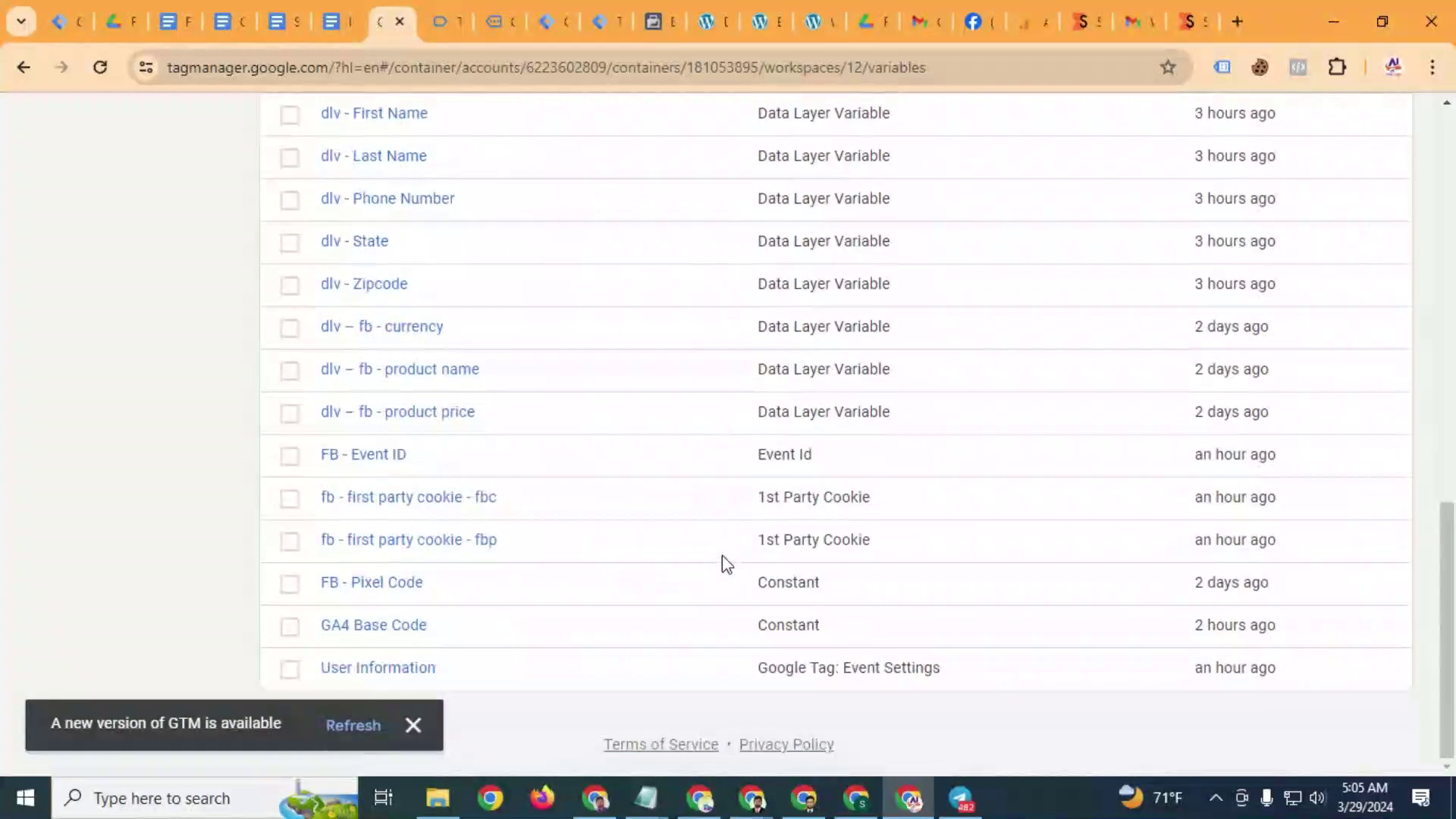
pyautogui.click(412, 724)
pyautogui.click(377, 668)
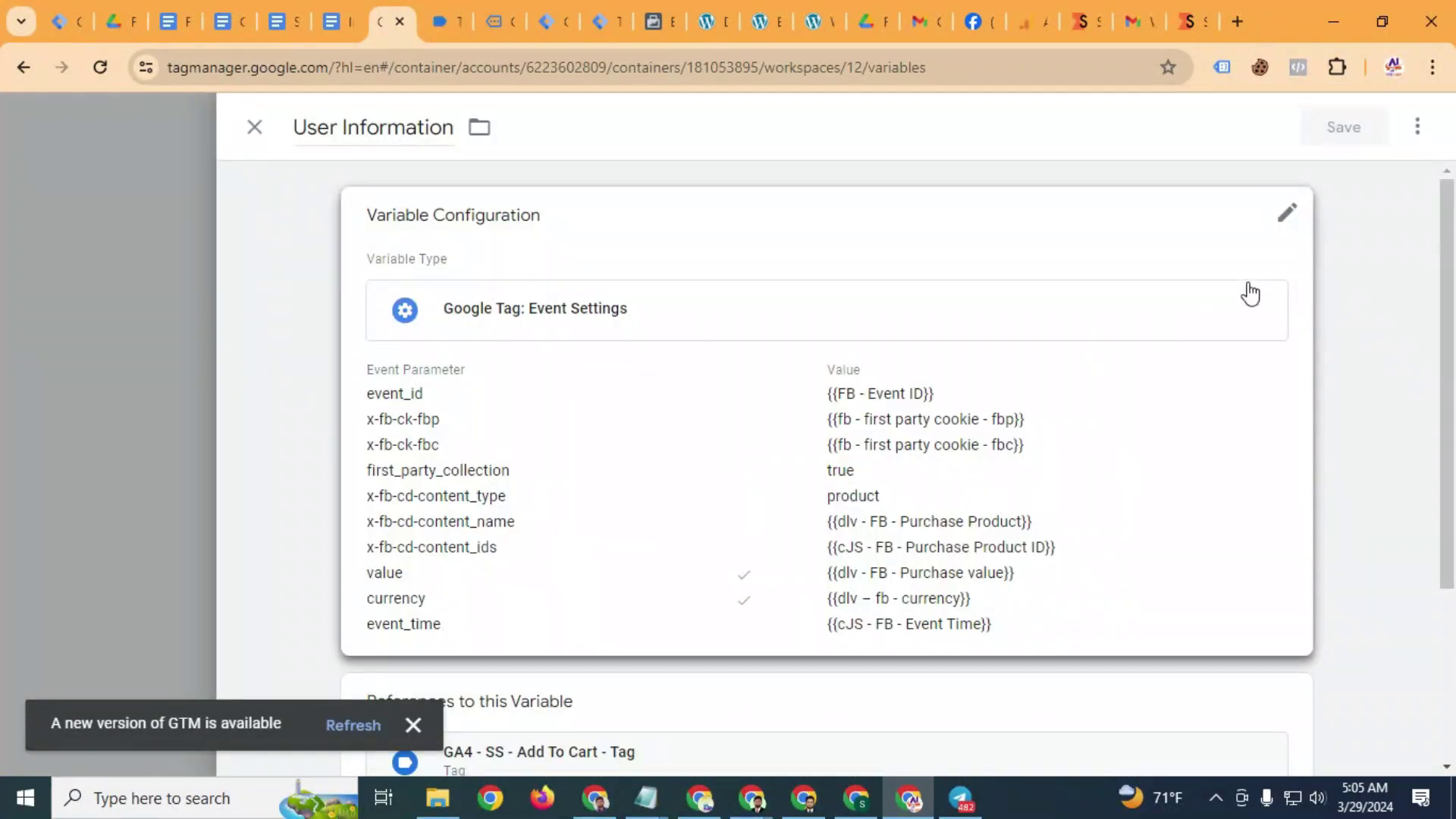
pyautogui.click(1250, 293)
pyautogui.scroll(-10, 933, 513)
pyautogui.click(447, 297)
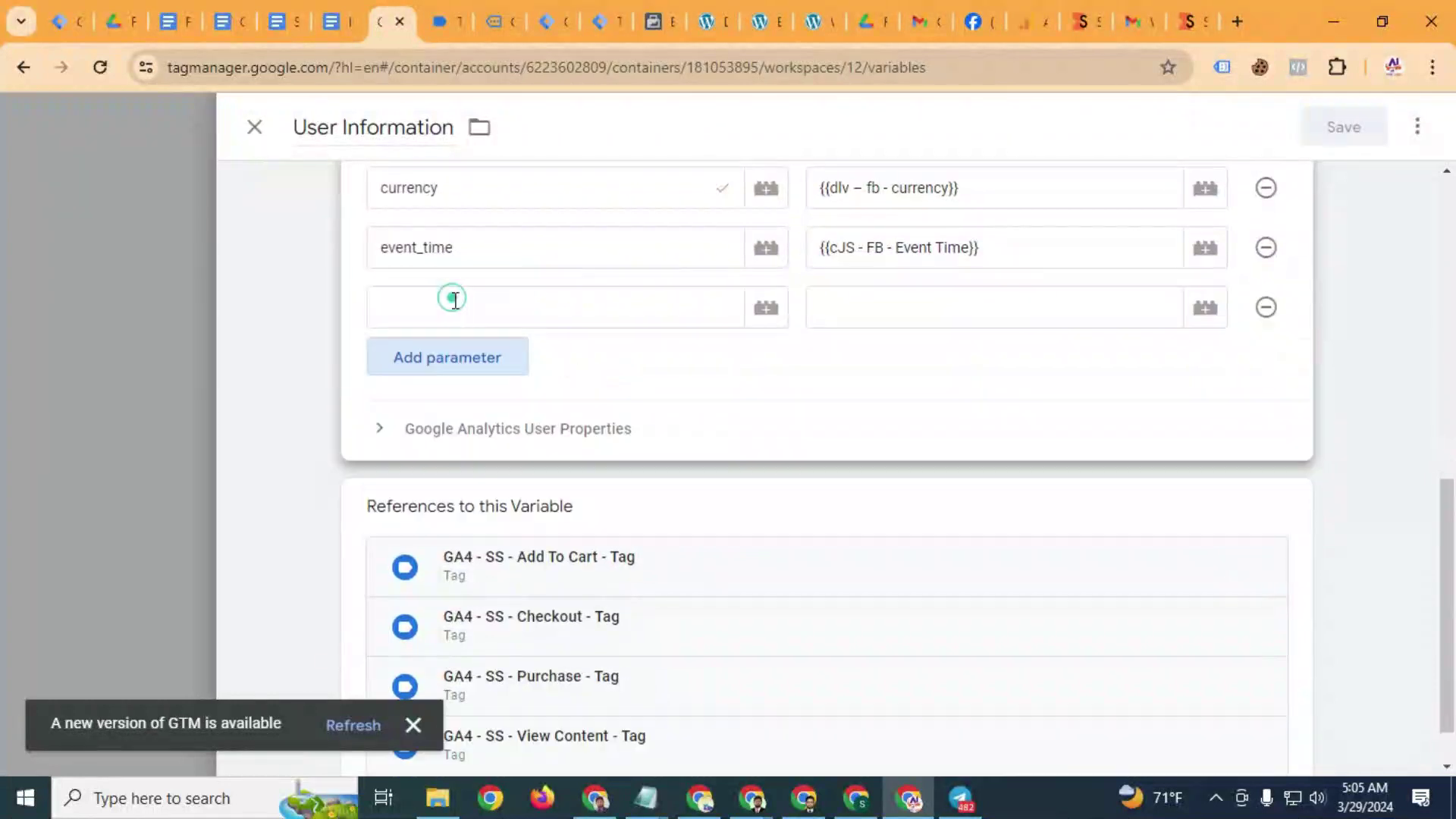
pyautogui.click(465, 357)
pyautogui.click(481, 416)
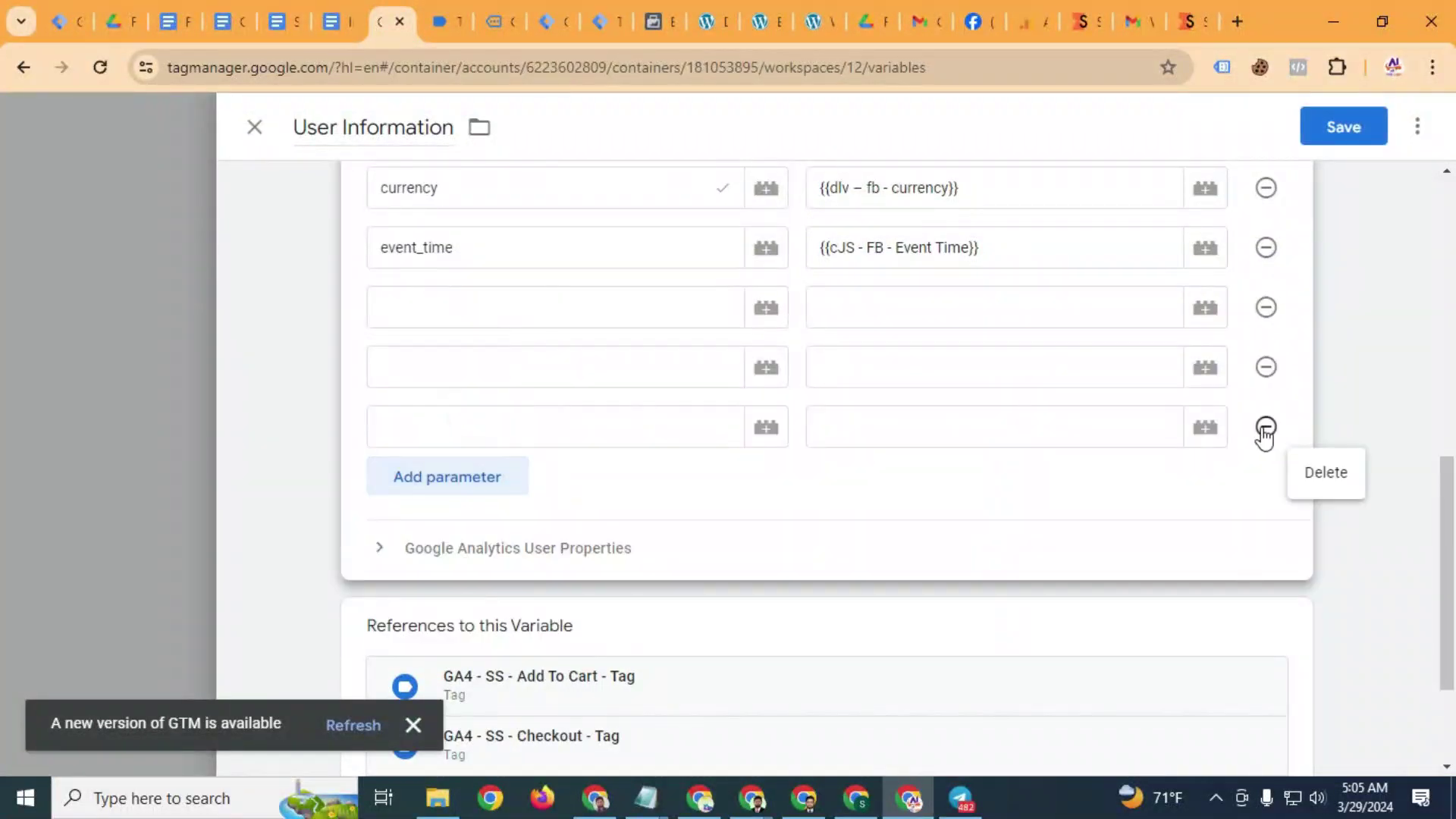
pyautogui.click(1265, 427)
pyautogui.click(1266, 367)
pyautogui.click(1265, 307)
pyautogui.click(254, 126)
pyautogui.click(893, 384)
# Return to the tags list, examine the configuration settings of the GA4 - SS - Base Code - Tag, and close it
pyautogui.scroll(10, 428, 404)
pyautogui.click(70, 399)
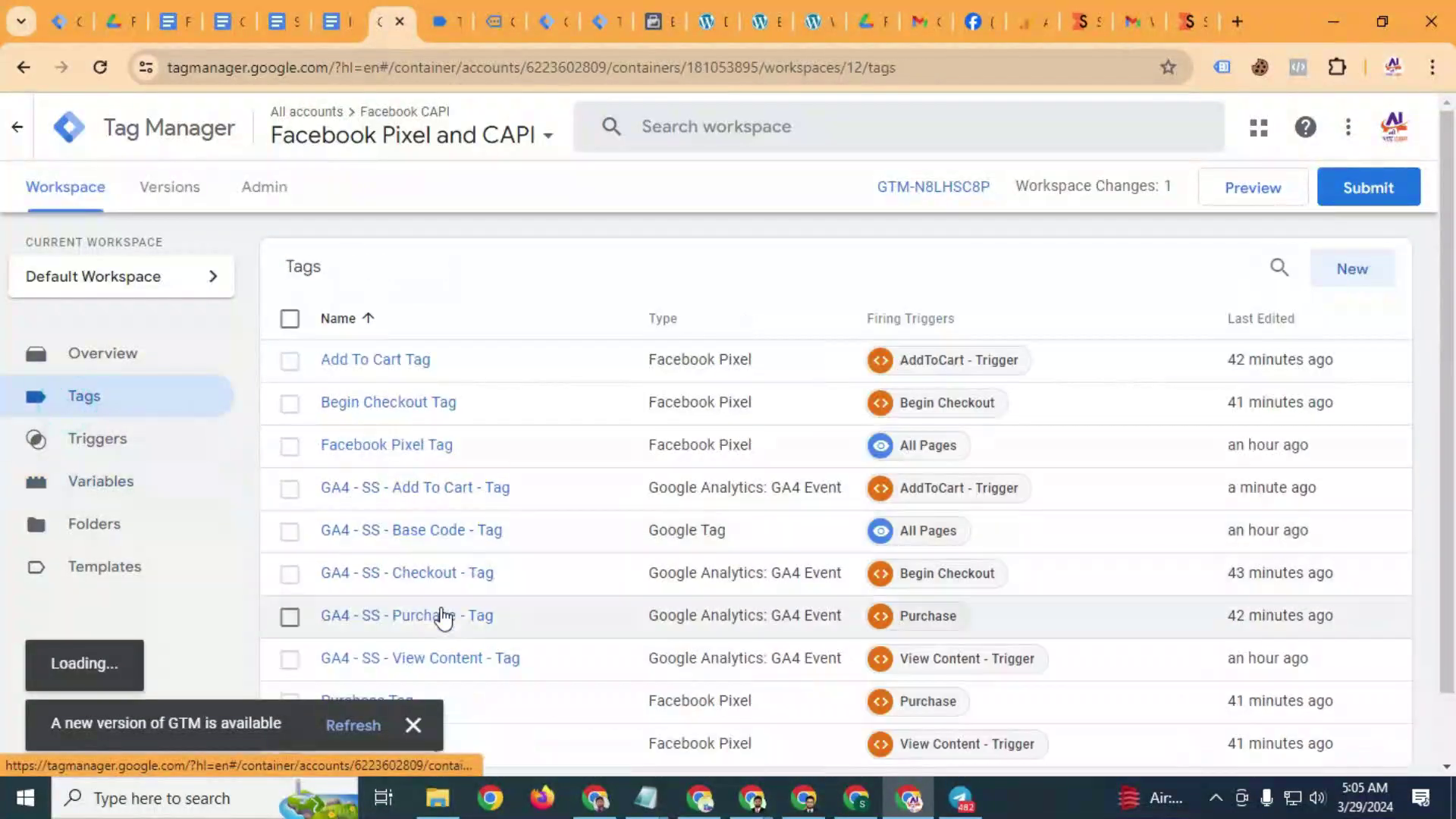
pyautogui.click(462, 533)
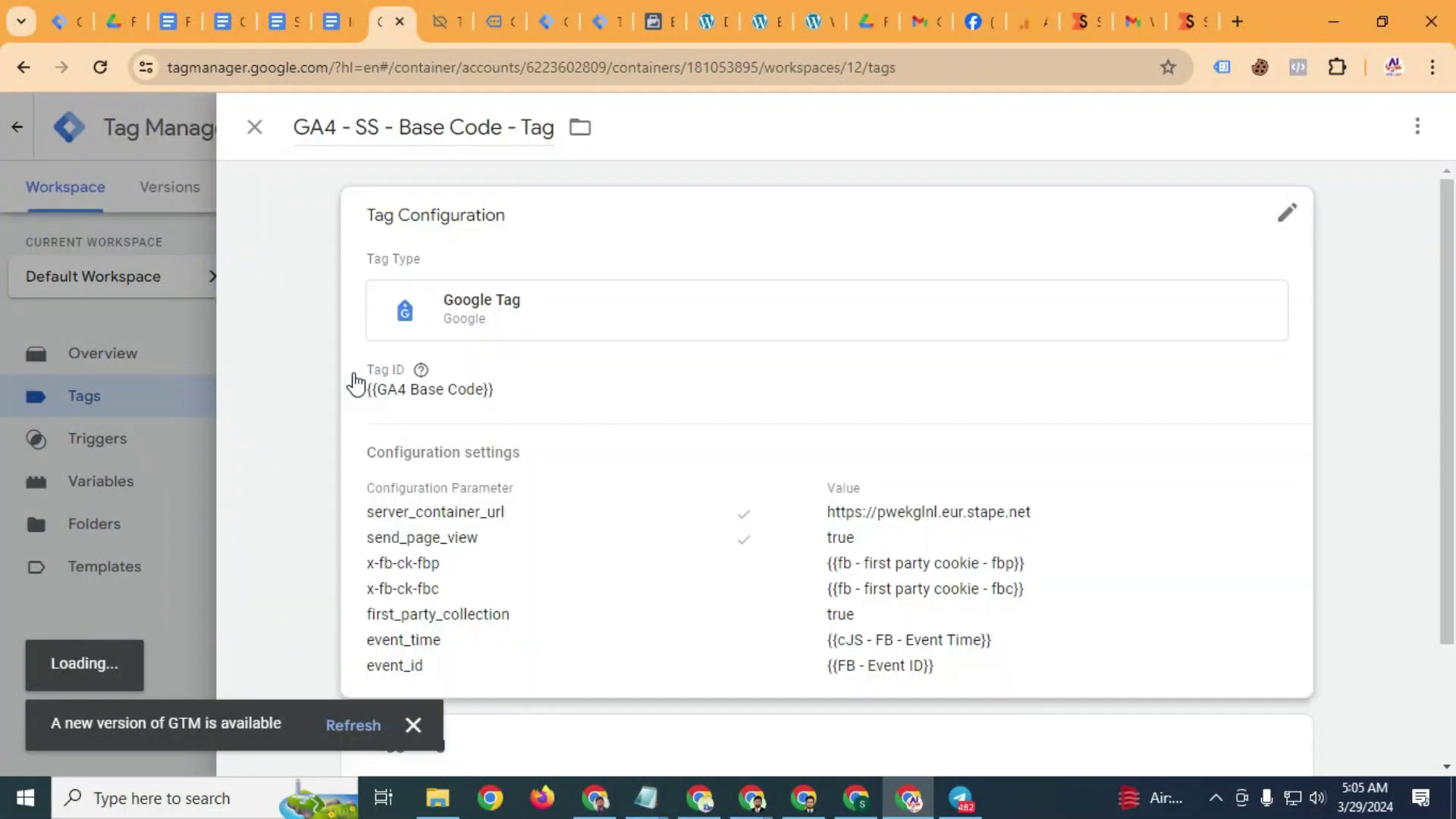
pyautogui.click(845, 436)
pyautogui.scroll(-3, 934, 440)
pyautogui.scroll(5, 928, 432)
pyautogui.scroll(-7, 928, 432)
pyautogui.scroll(-1, 929, 433)
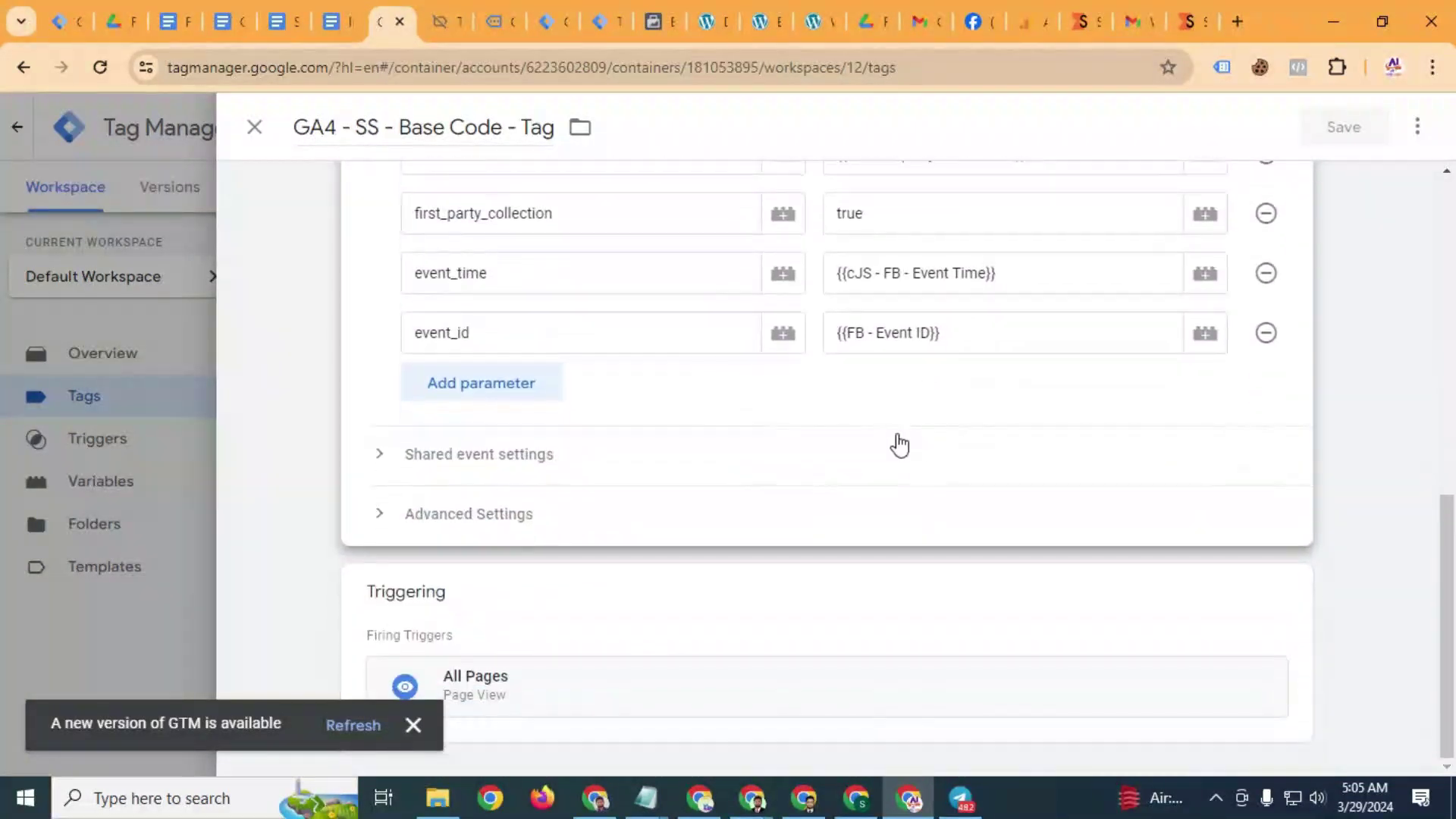
pyautogui.scroll(5, 520, 377)
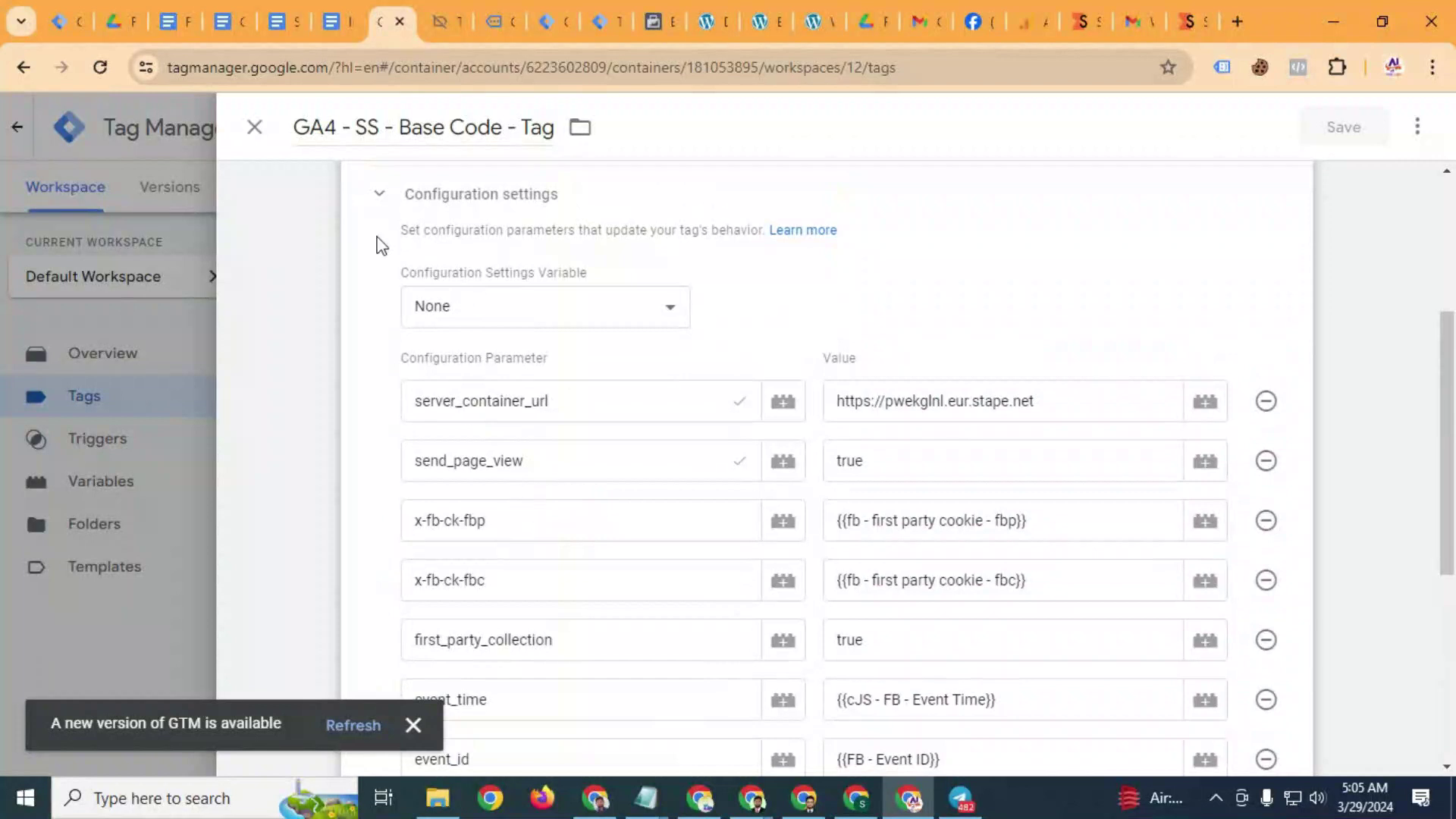
pyautogui.click(256, 141)
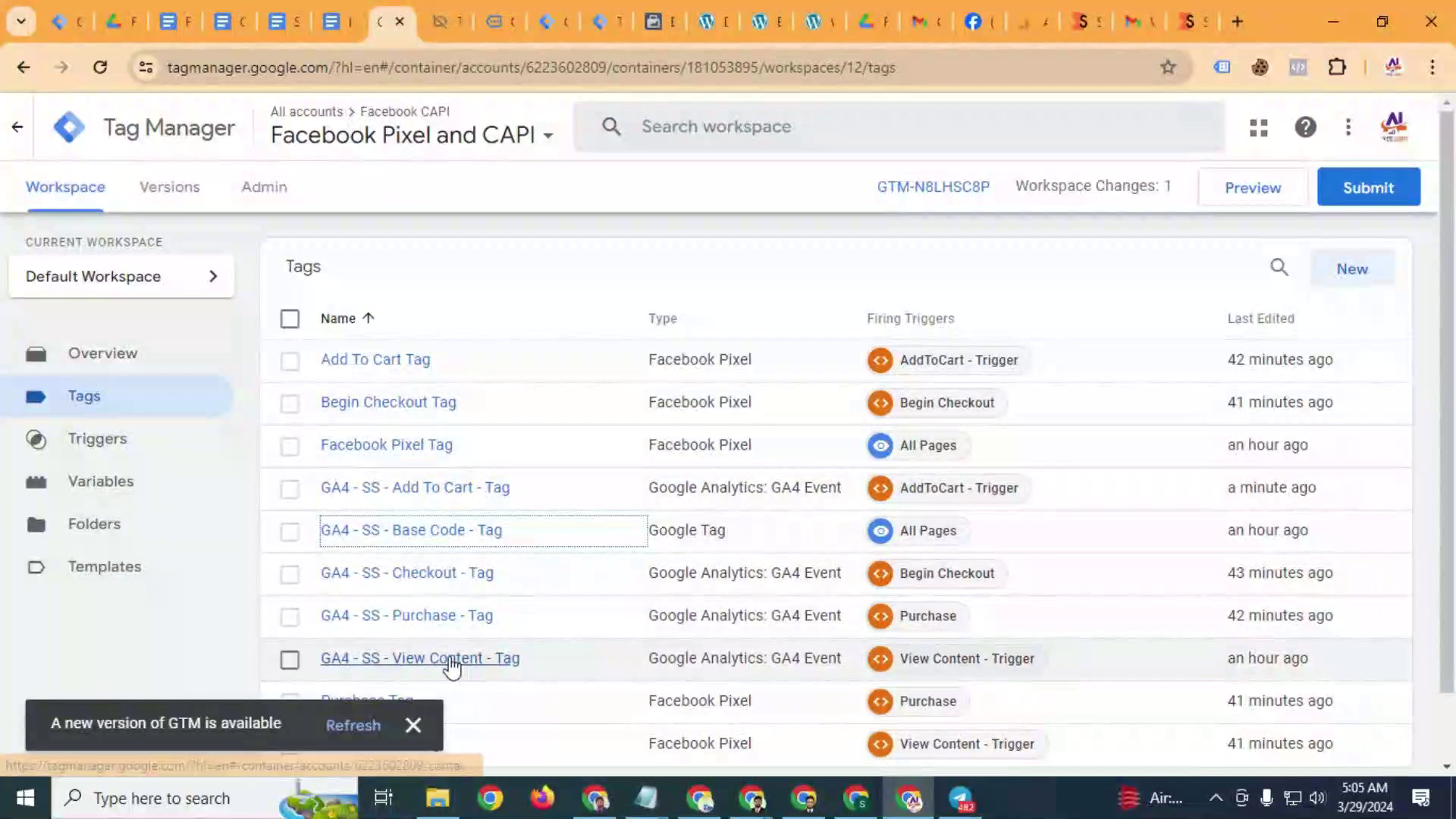
# Open the GA4 - SS - View Content - Tag configuration for editing and dismiss the new-version notice
pyautogui.click(488, 658)
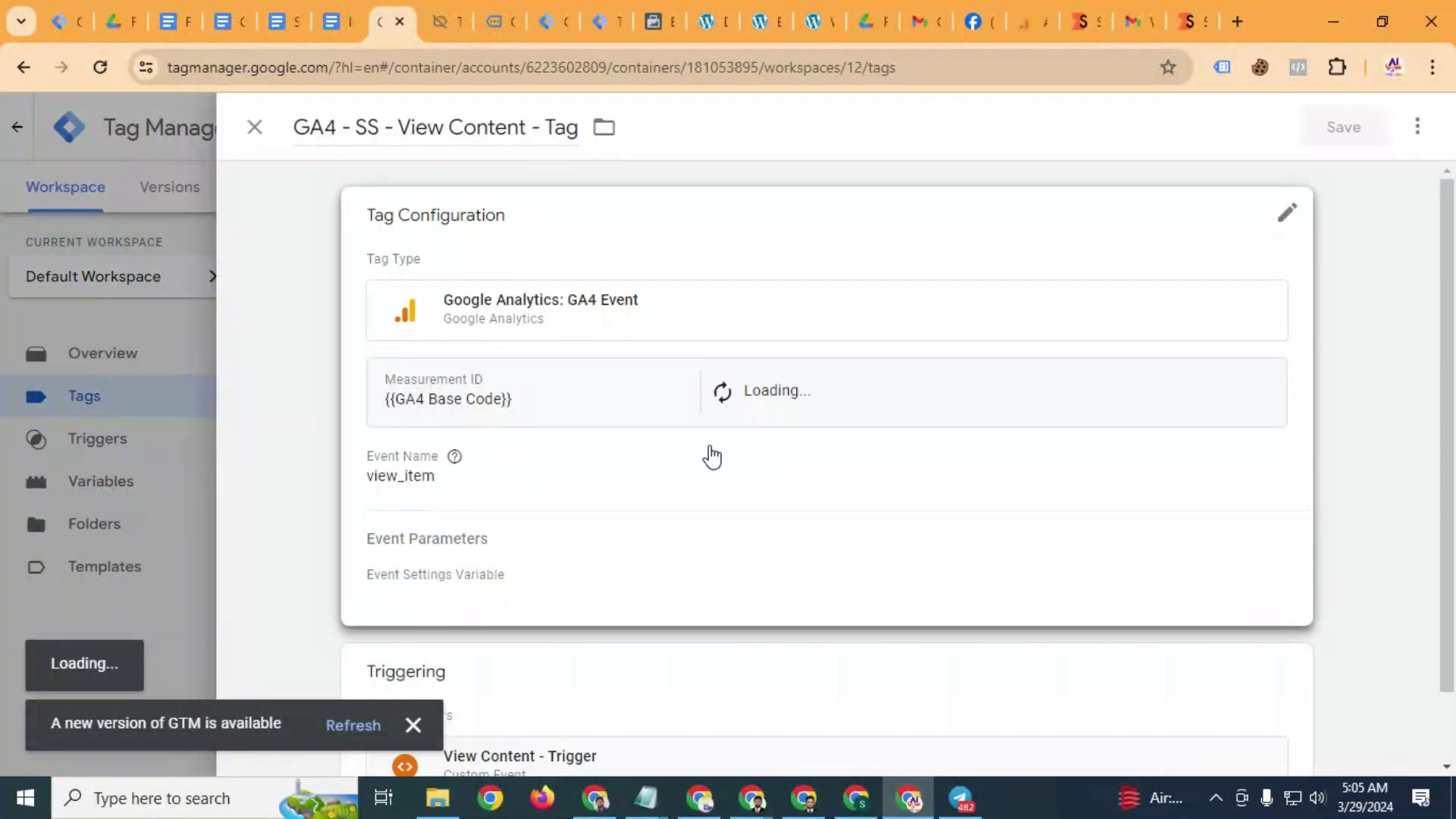
pyautogui.click(991, 427)
pyautogui.scroll(-5, 989, 456)
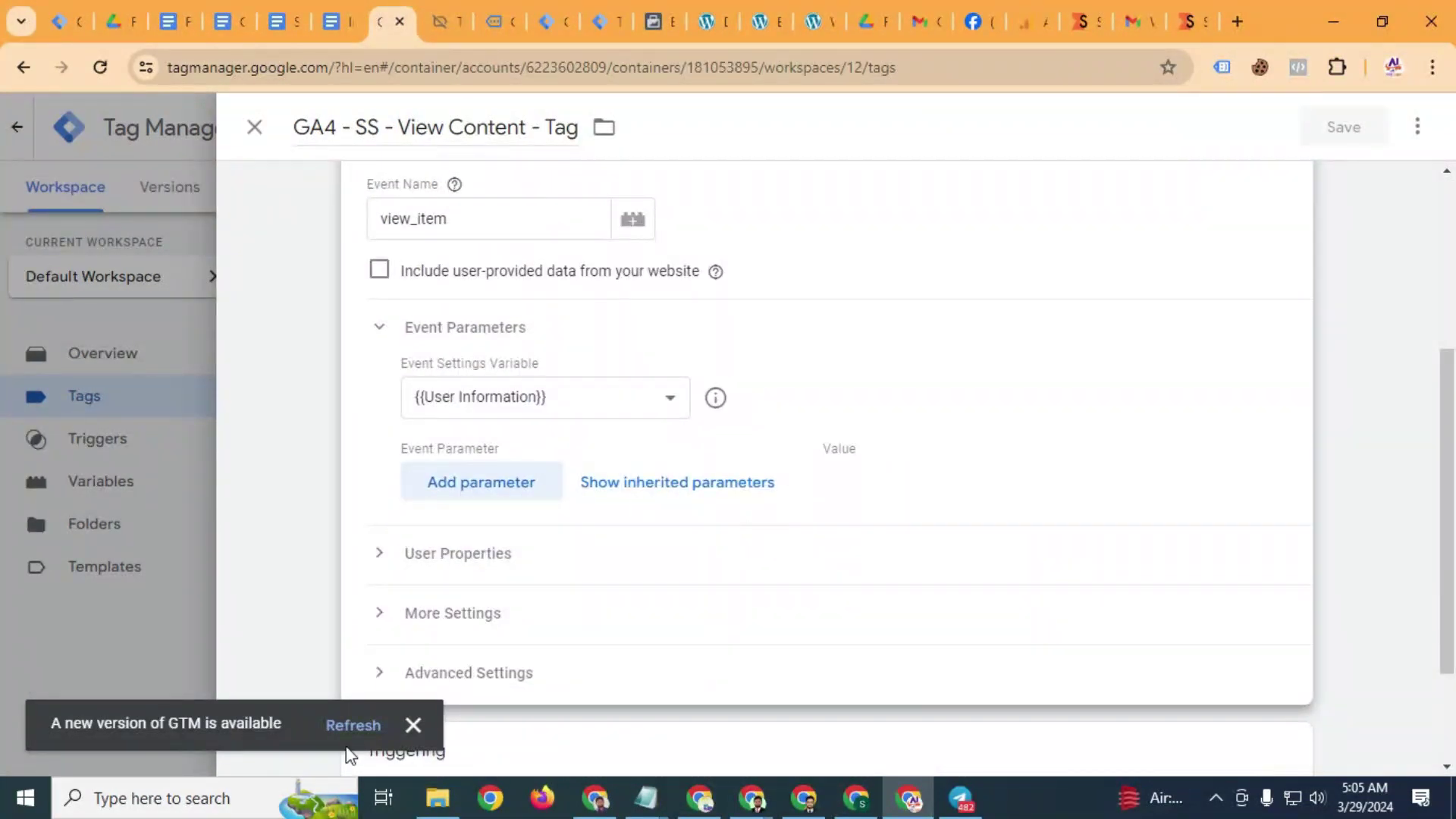
pyautogui.click(413, 726)
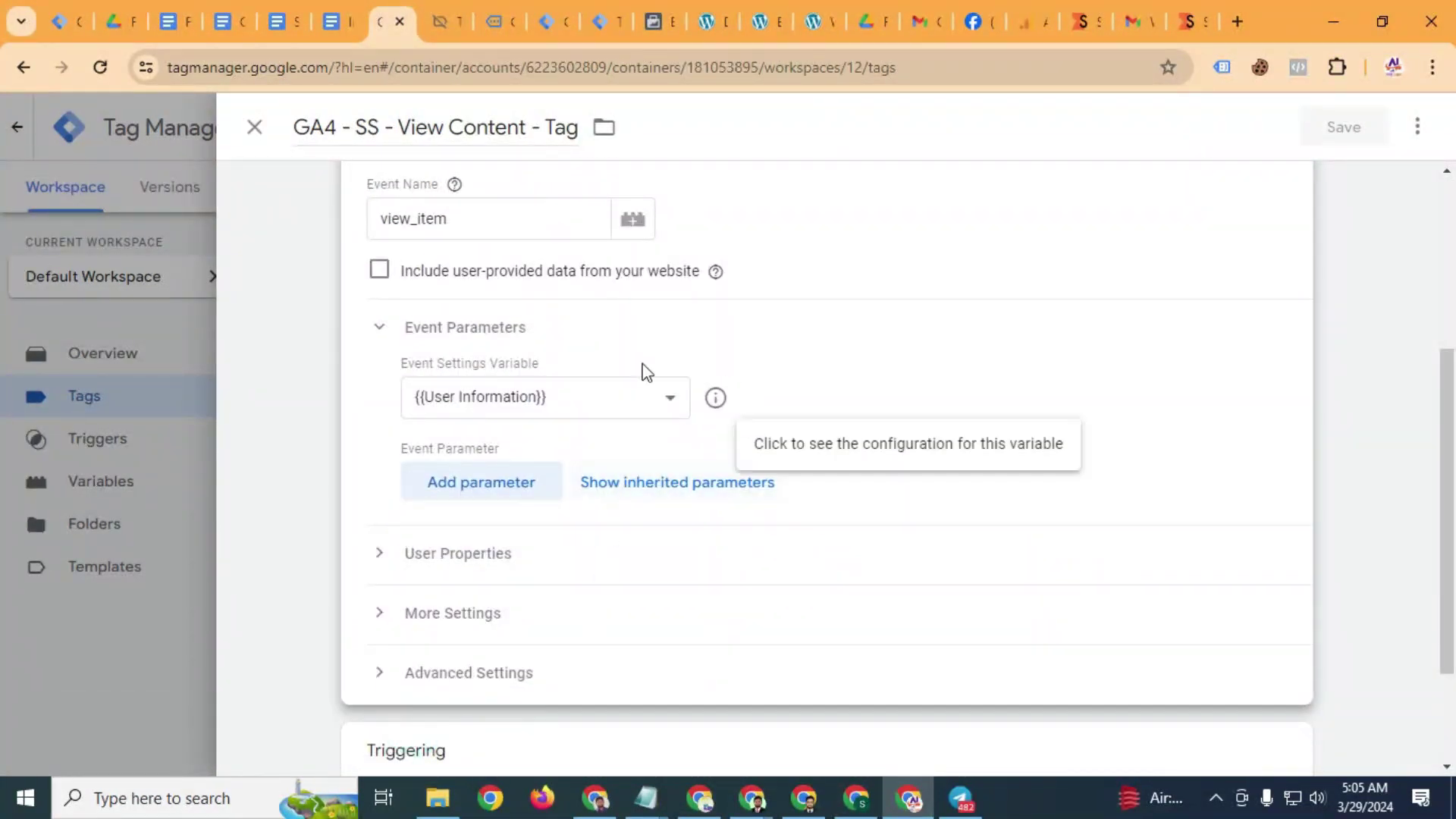
pyautogui.scroll(-1, 561, 493)
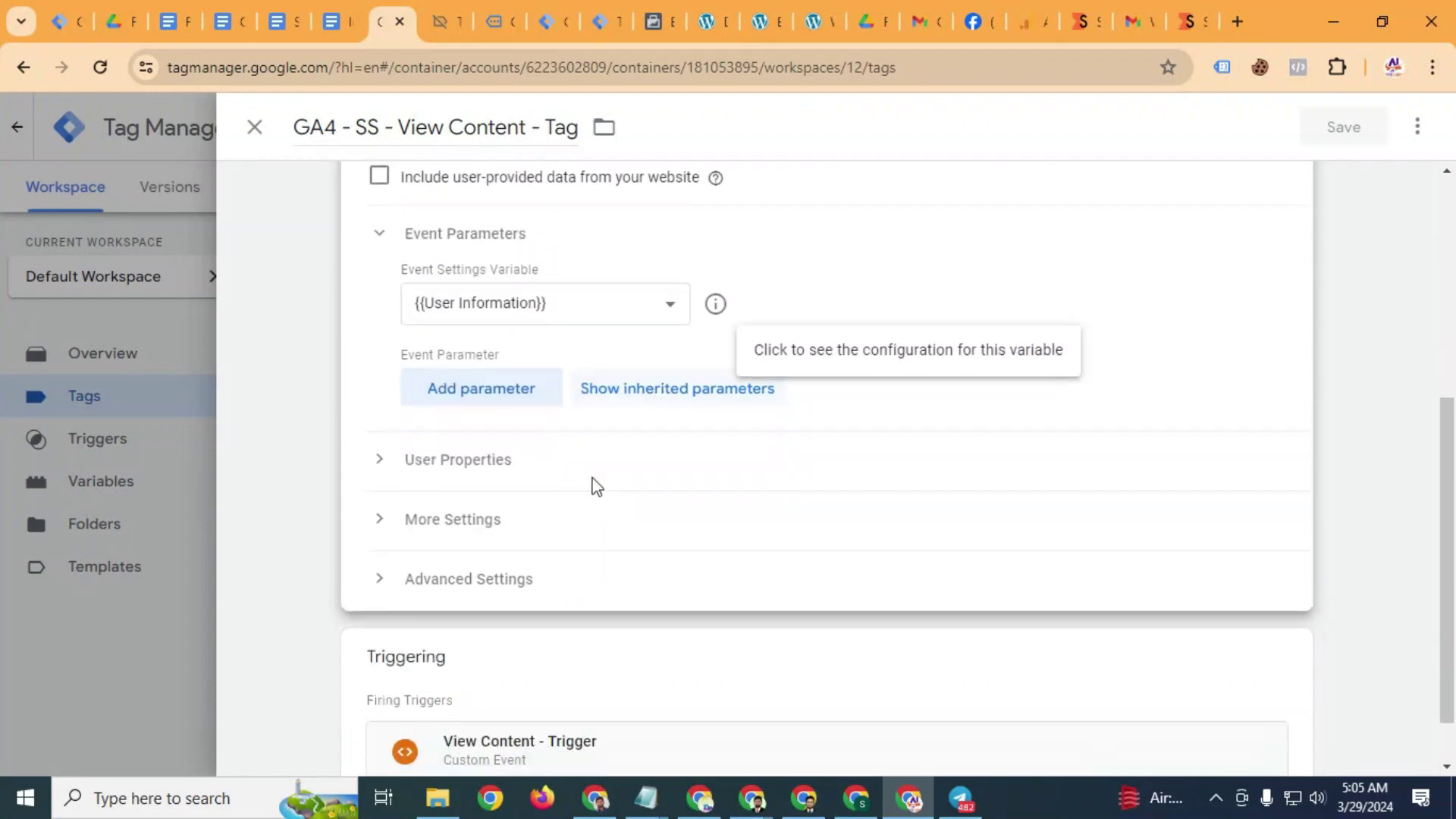
pyautogui.click(511, 377)
pyautogui.click(513, 433)
pyautogui.click(1265, 445)
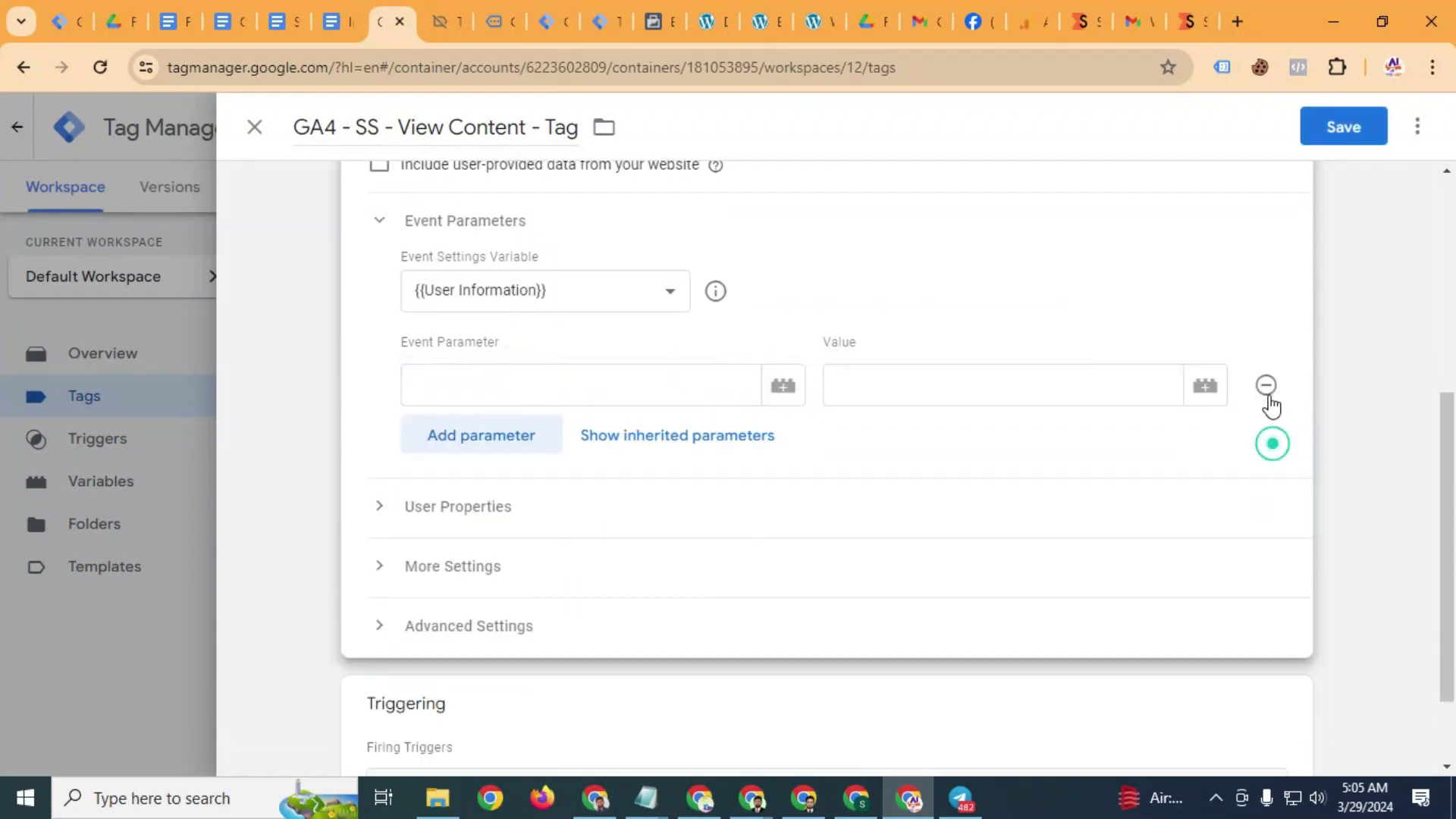
pyautogui.click(1266, 385)
# Keep {{User Information}} as the tag's event settings variable and open that variable's configuration for editing
pyautogui.click(577, 302)
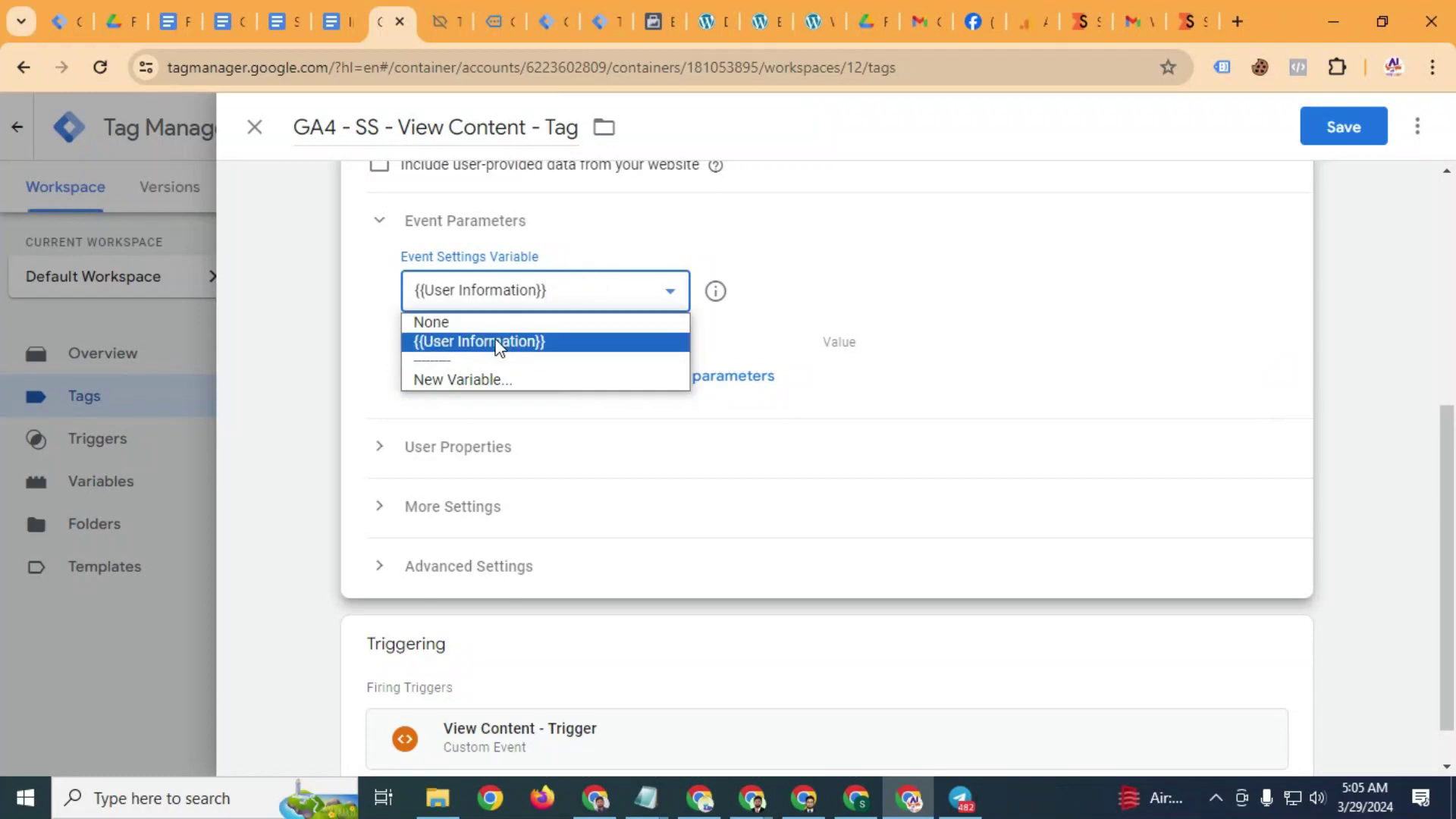
pyautogui.click(562, 288)
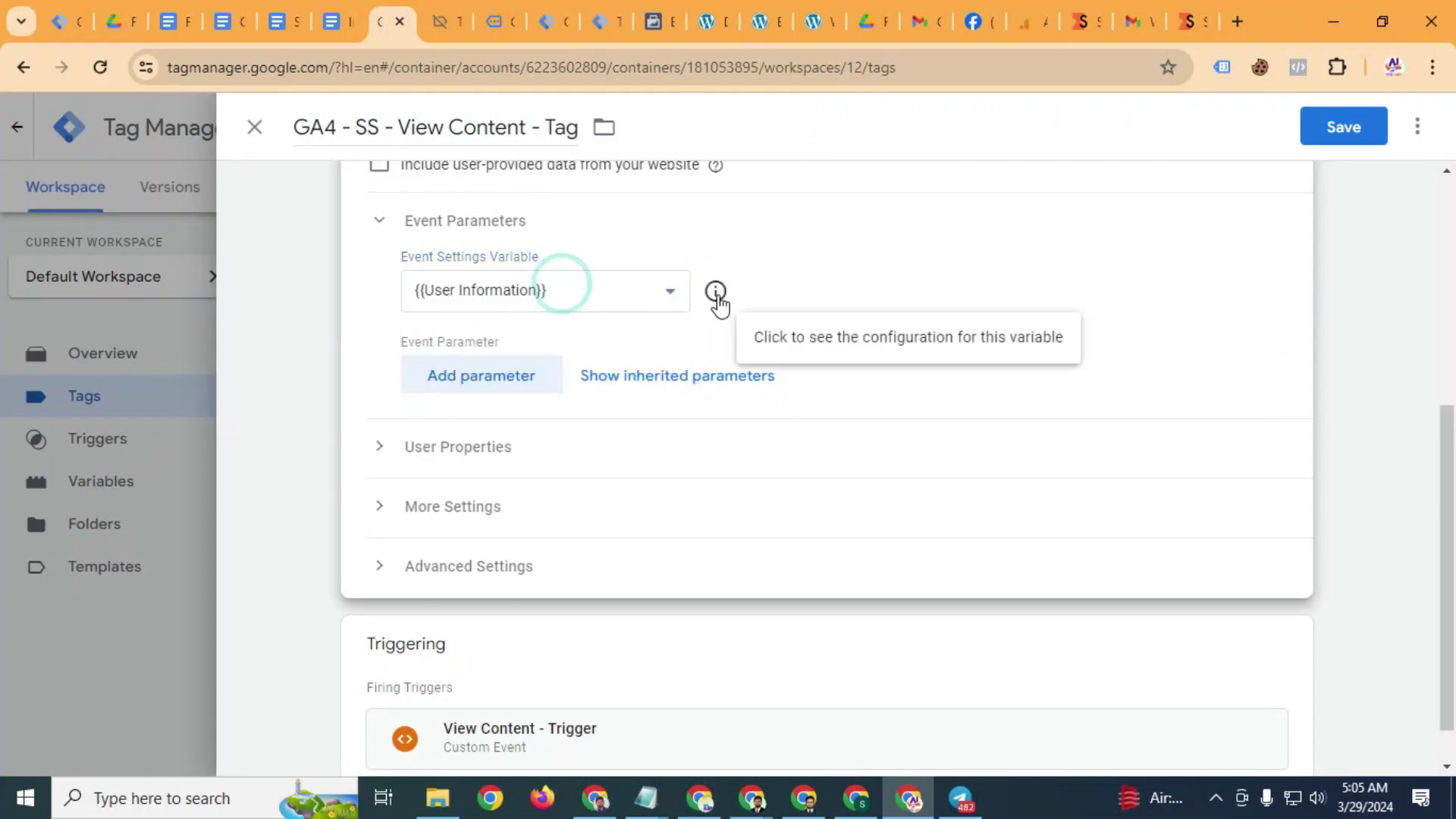
pyautogui.click(716, 295)
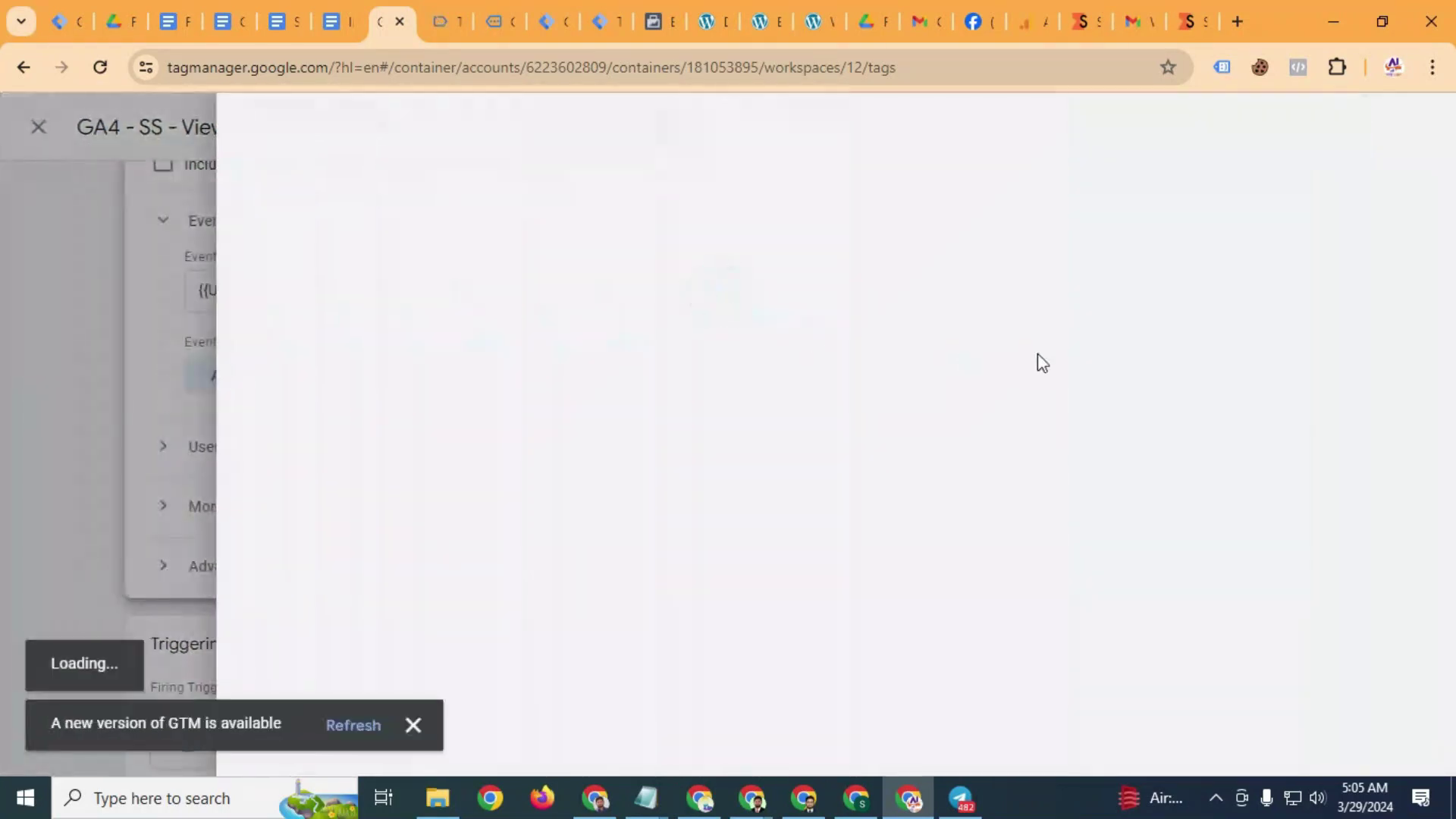
pyautogui.click(1283, 223)
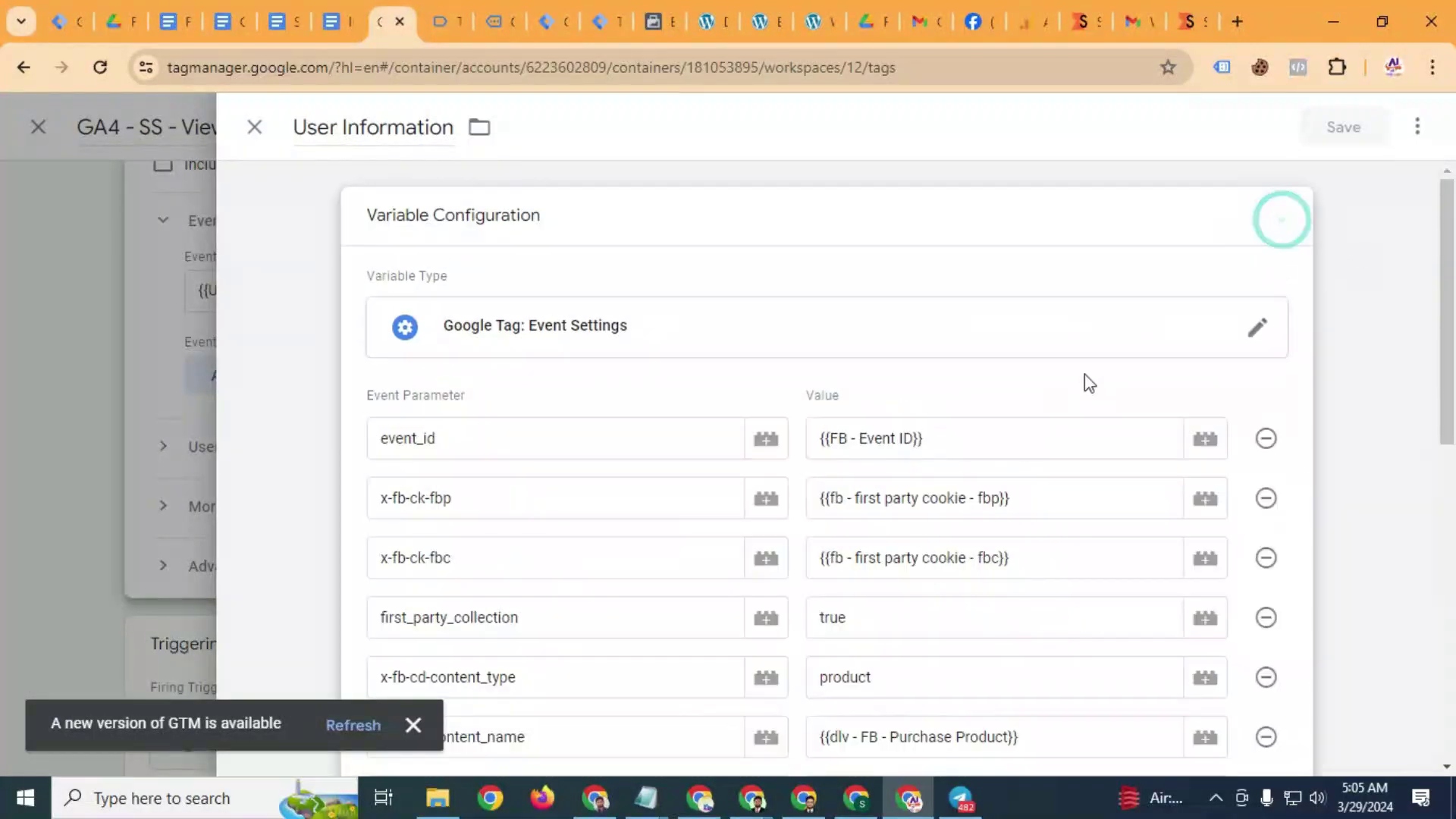
# Add eight blank event parameter rows below event_time in the User Information variable and dismiss the new-version notice
pyautogui.scroll(-10, 1084, 380)
pyautogui.click(465, 309)
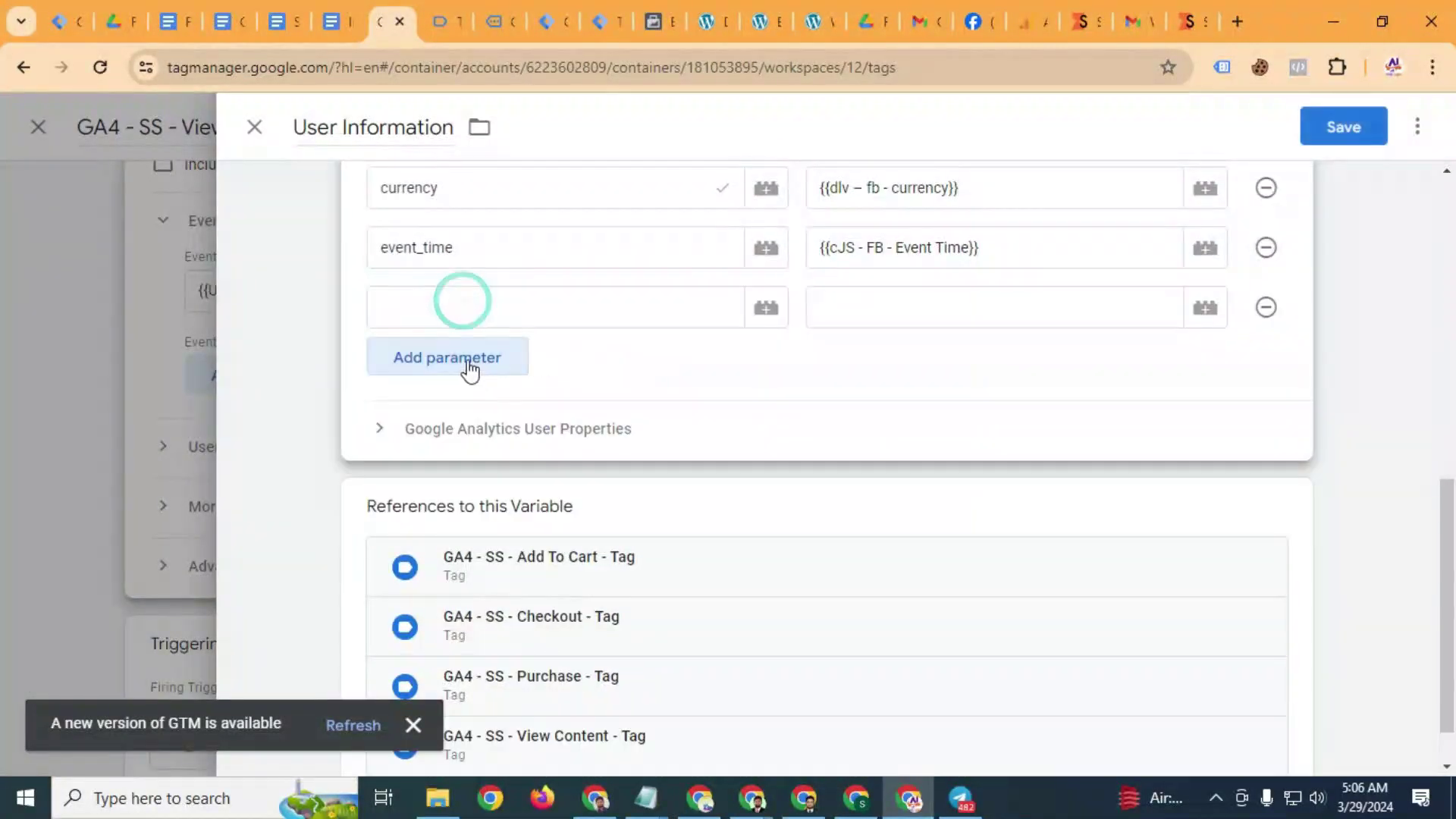
pyautogui.click(466, 357)
pyautogui.click(463, 417)
pyautogui.click(476, 467)
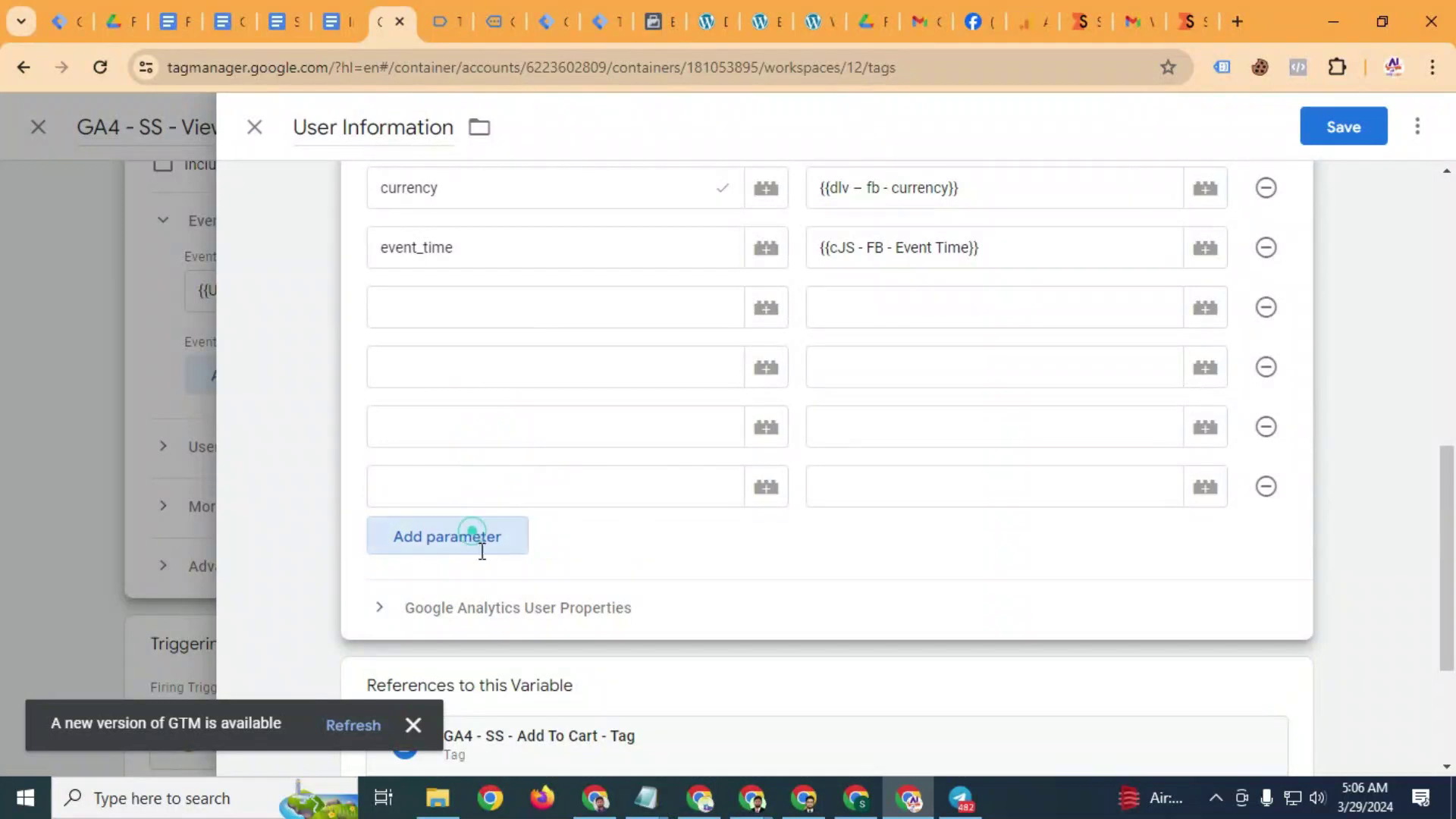
pyautogui.click(478, 536)
pyautogui.click(472, 596)
pyautogui.click(467, 654)
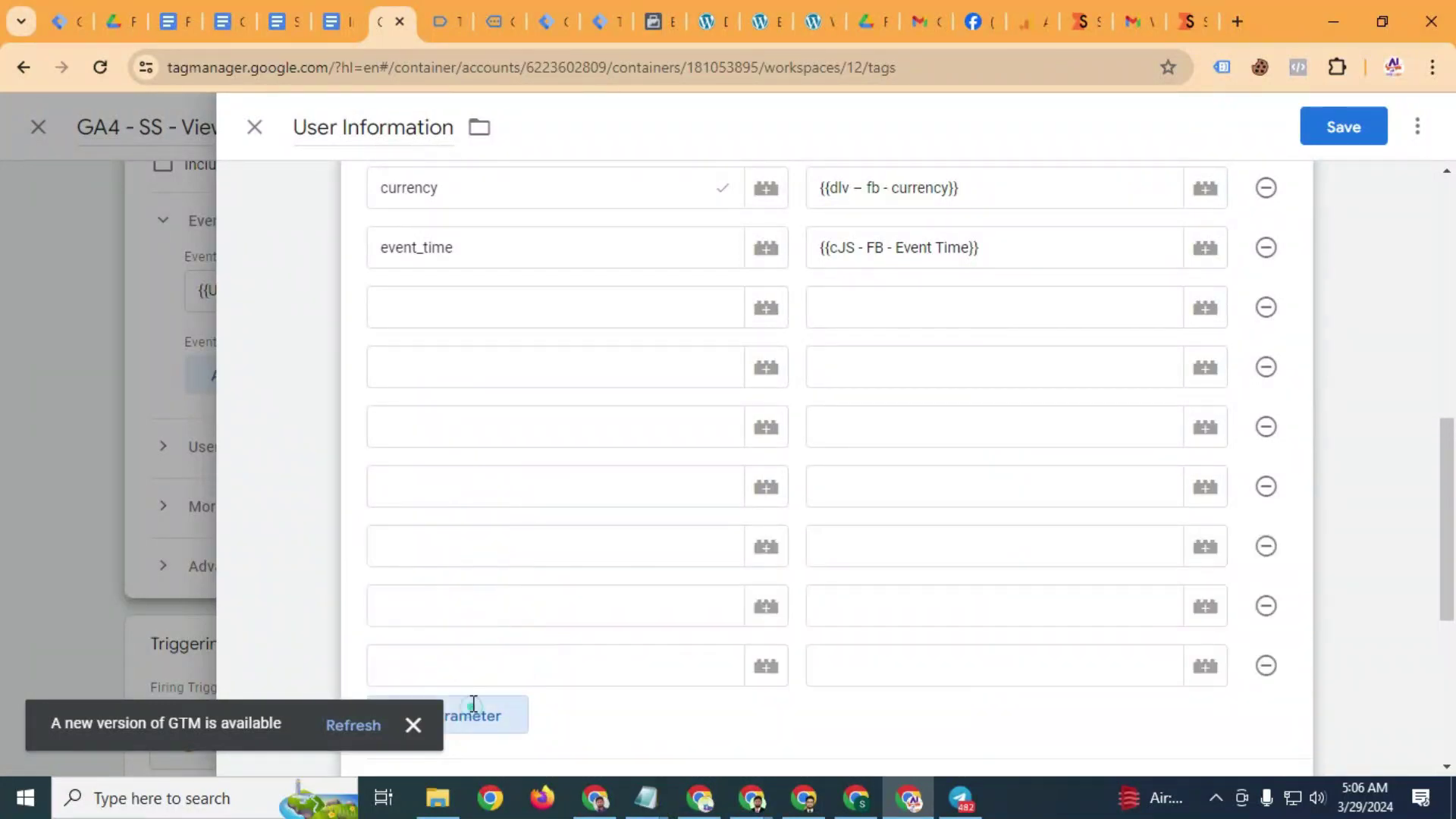
pyautogui.click(472, 714)
pyautogui.click(414, 725)
# Copy user_data.address.first_name from the Improve Facebook Event Match Quality document into the first blank event parameter row in Tag Manager
pyautogui.click(457, 321)
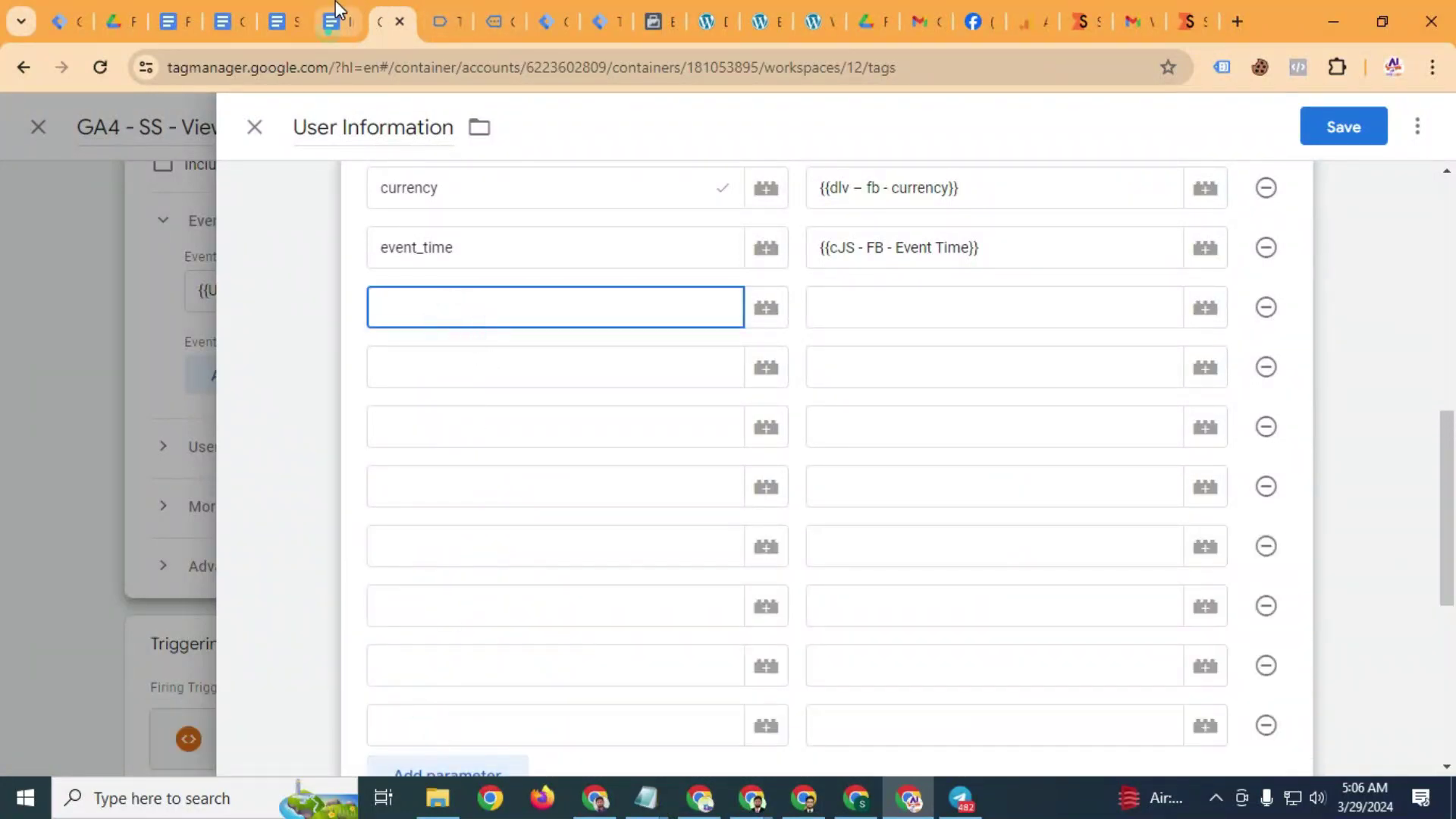
pyautogui.click(337, 21)
pyautogui.scroll(5, 606, 439)
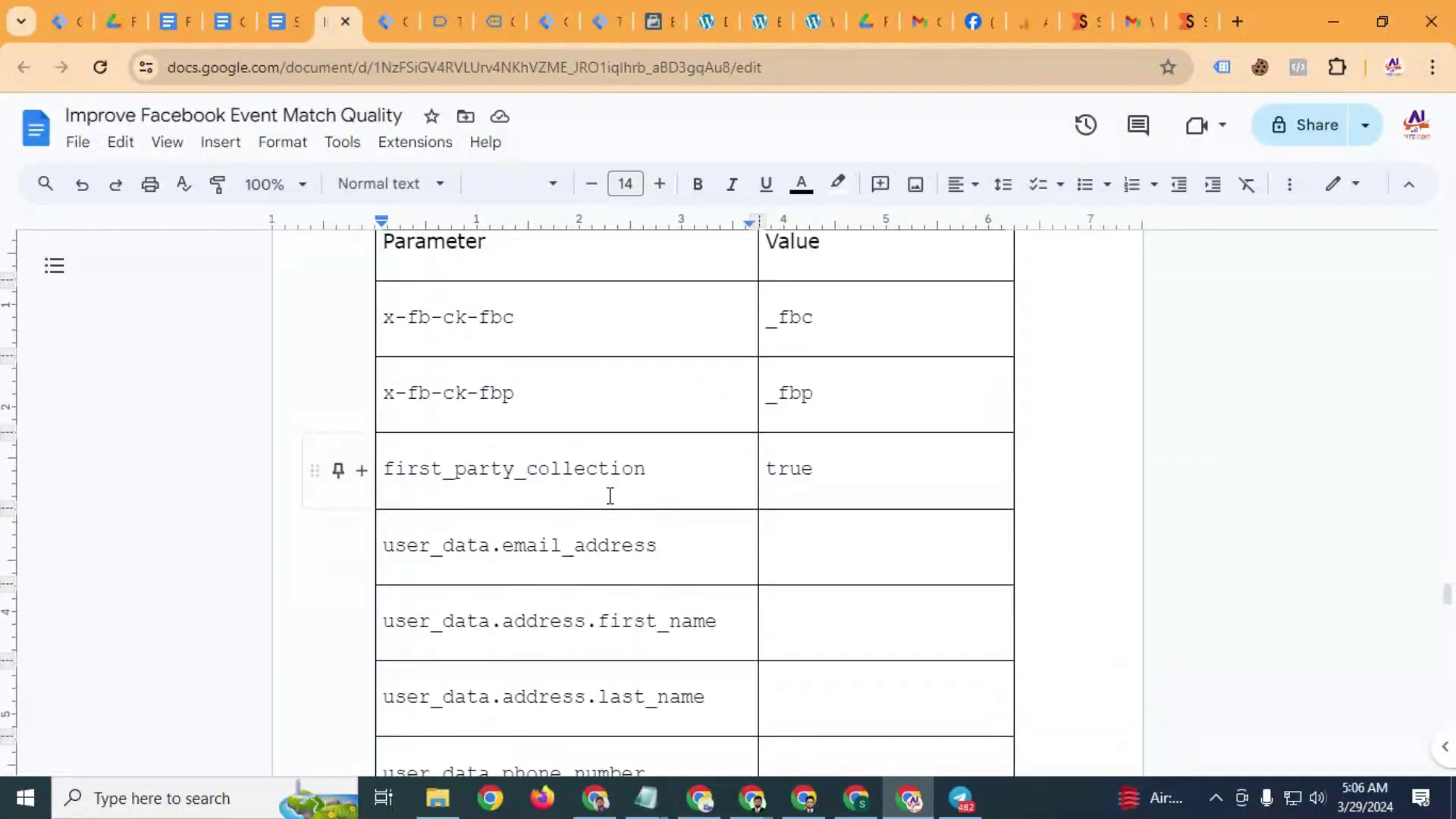
pyautogui.tripleClick(608, 626)
pyautogui.hotkey('ctrl', 'c')
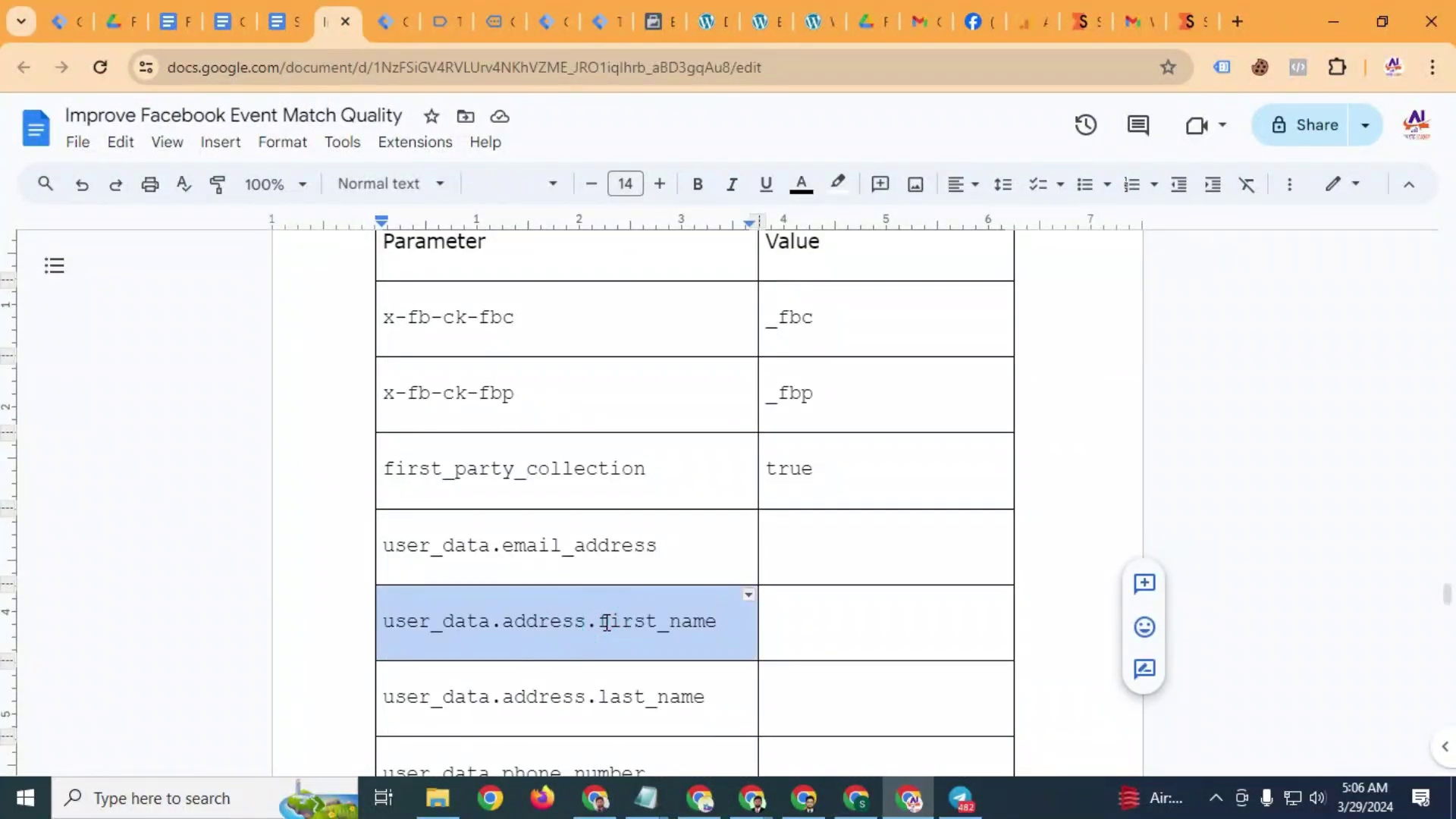
pyautogui.click(399, 24)
pyautogui.hotkey('ctrl', 'v')
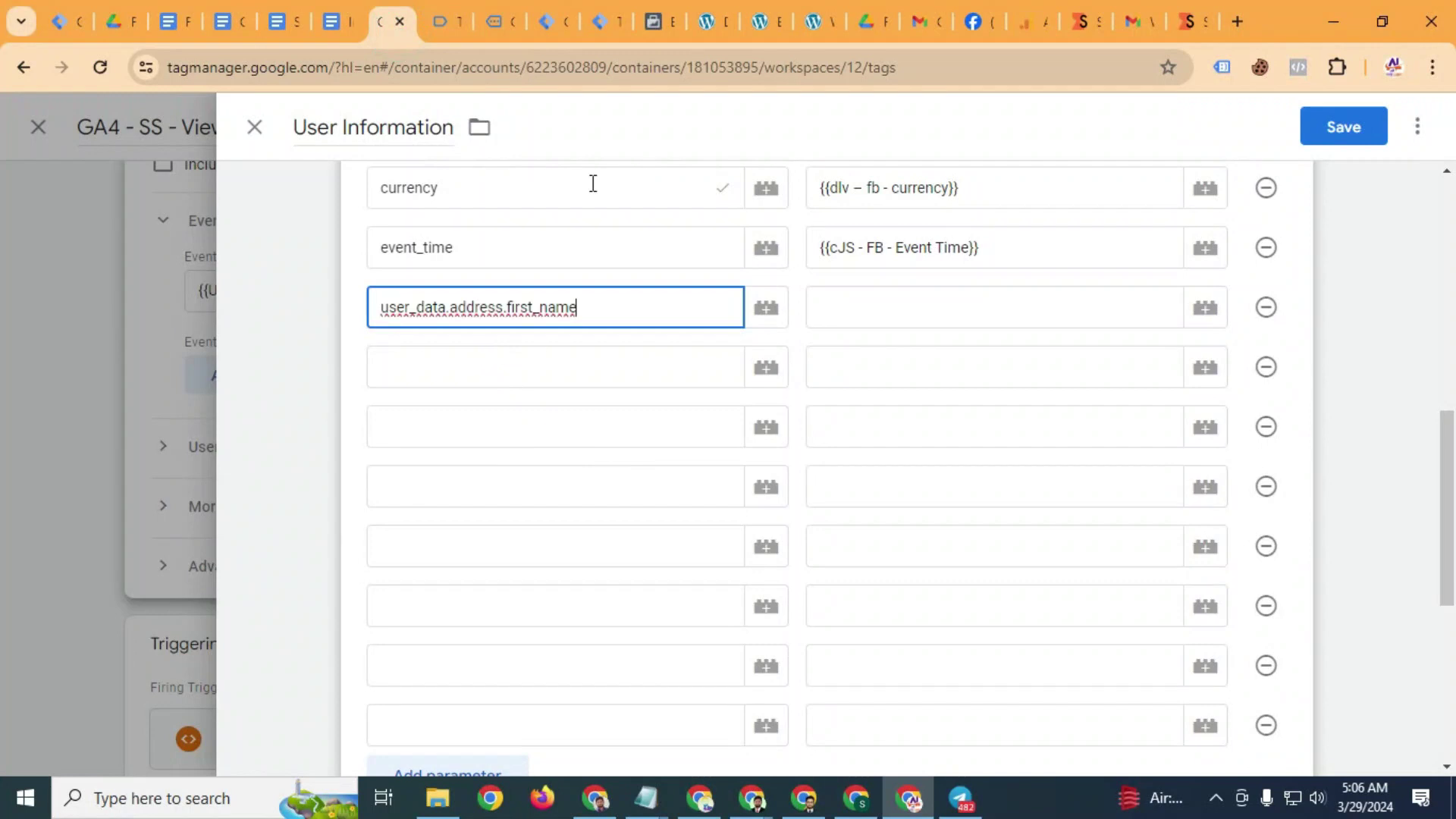
# Copy user_data.address.last_name from the document's parameter table into the event parameter row below user_data.address.first_name
pyautogui.click(356, 6)
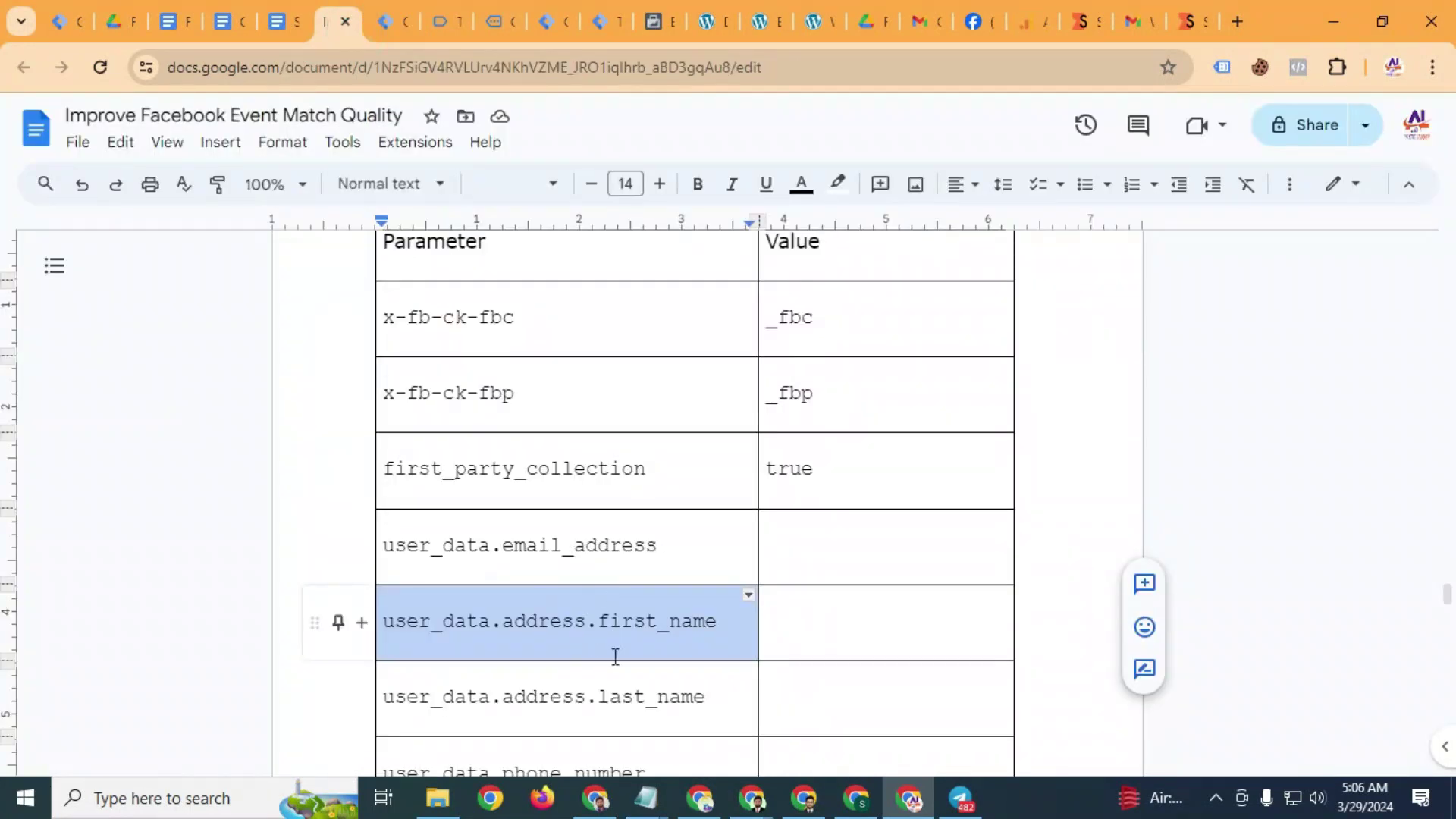
pyautogui.tripleClick(581, 695)
pyautogui.hotkey('ctrl', 'c')
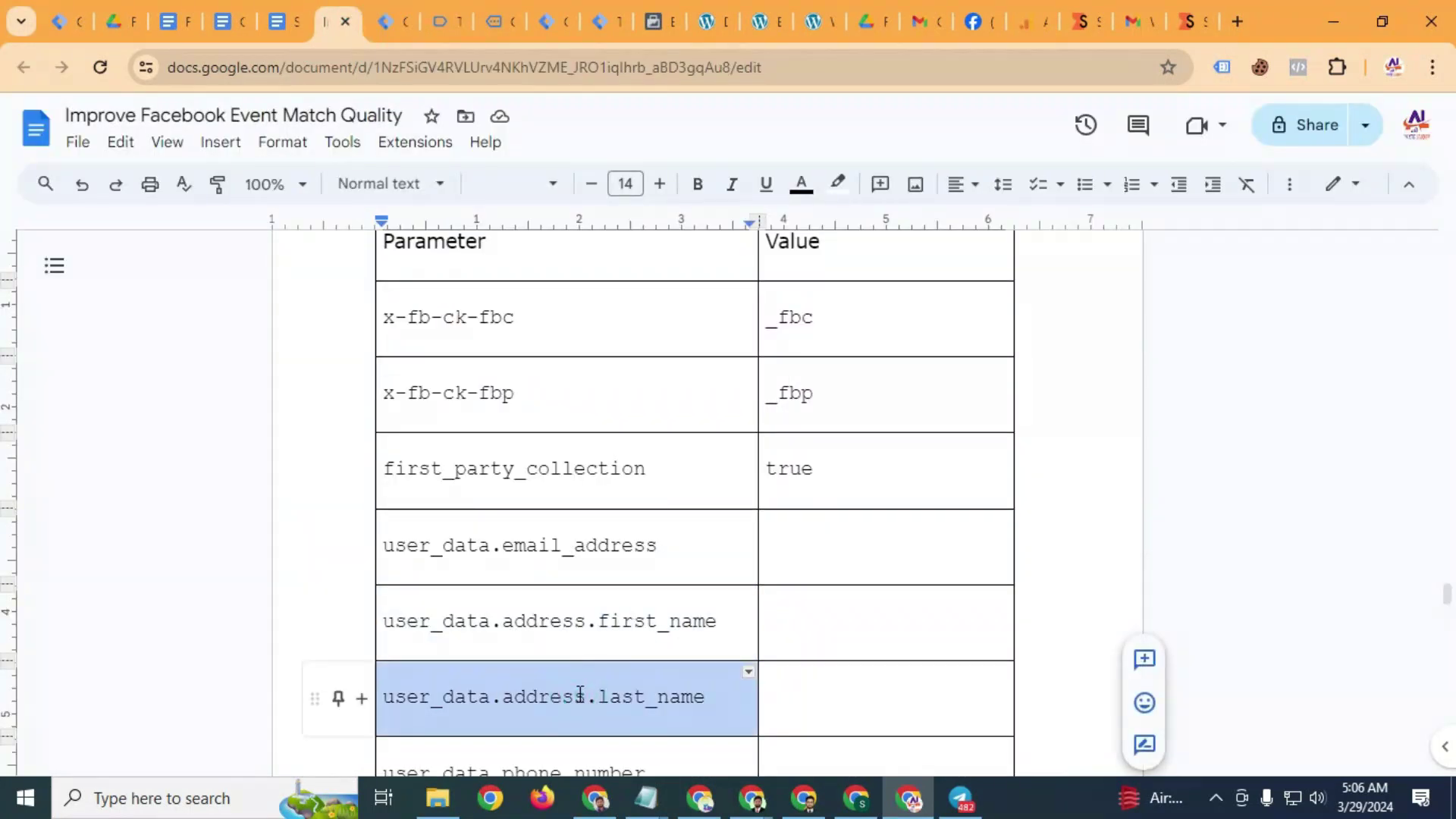
pyautogui.click(390, 23)
pyautogui.click(476, 339)
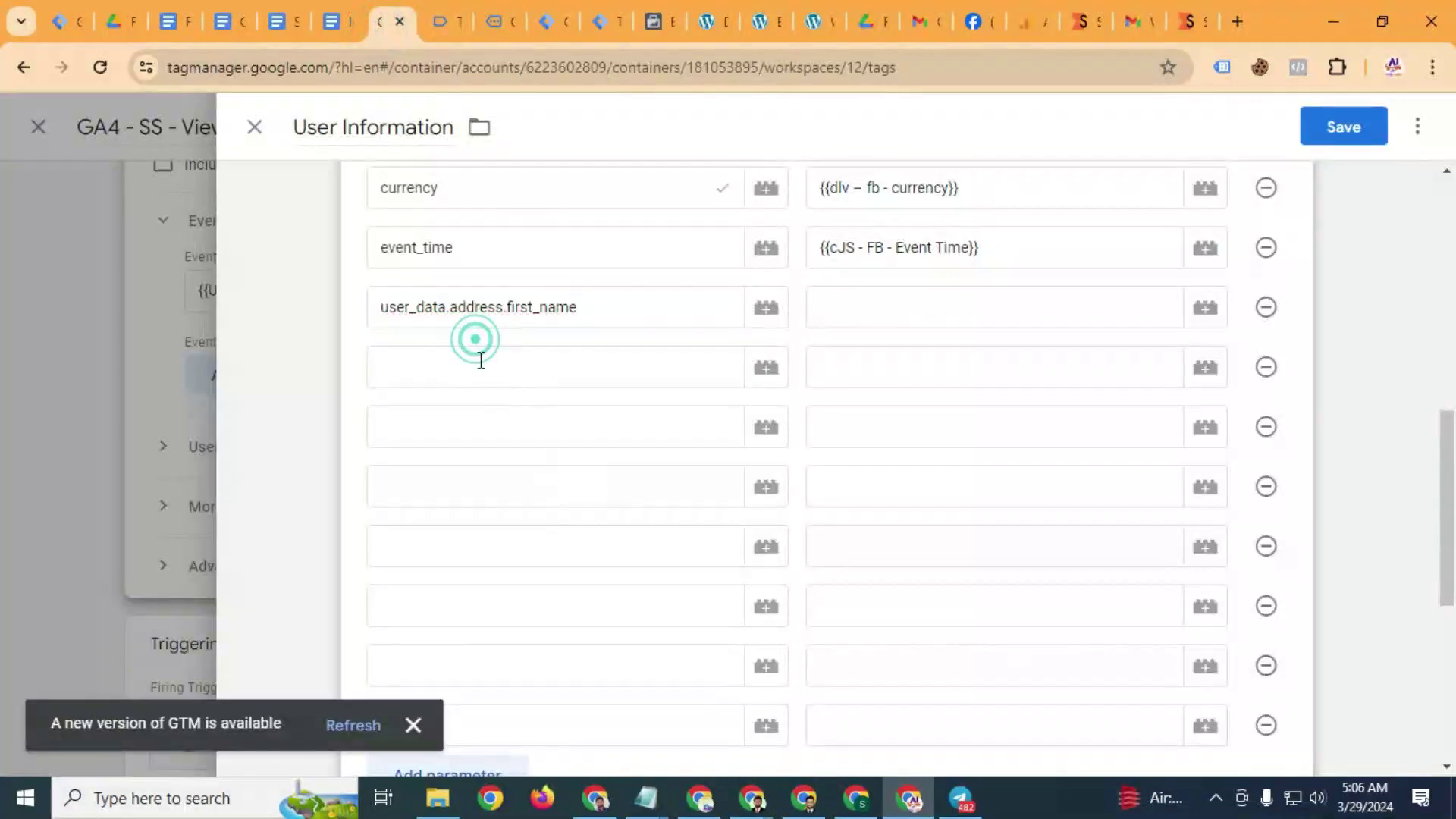
pyautogui.click(477, 365)
pyautogui.hotkey('ctrl', 'v')
# Copy user_data.email_address from the document's parameter table into the event parameter row below user_data.address.last_name
pyautogui.click(348, 3)
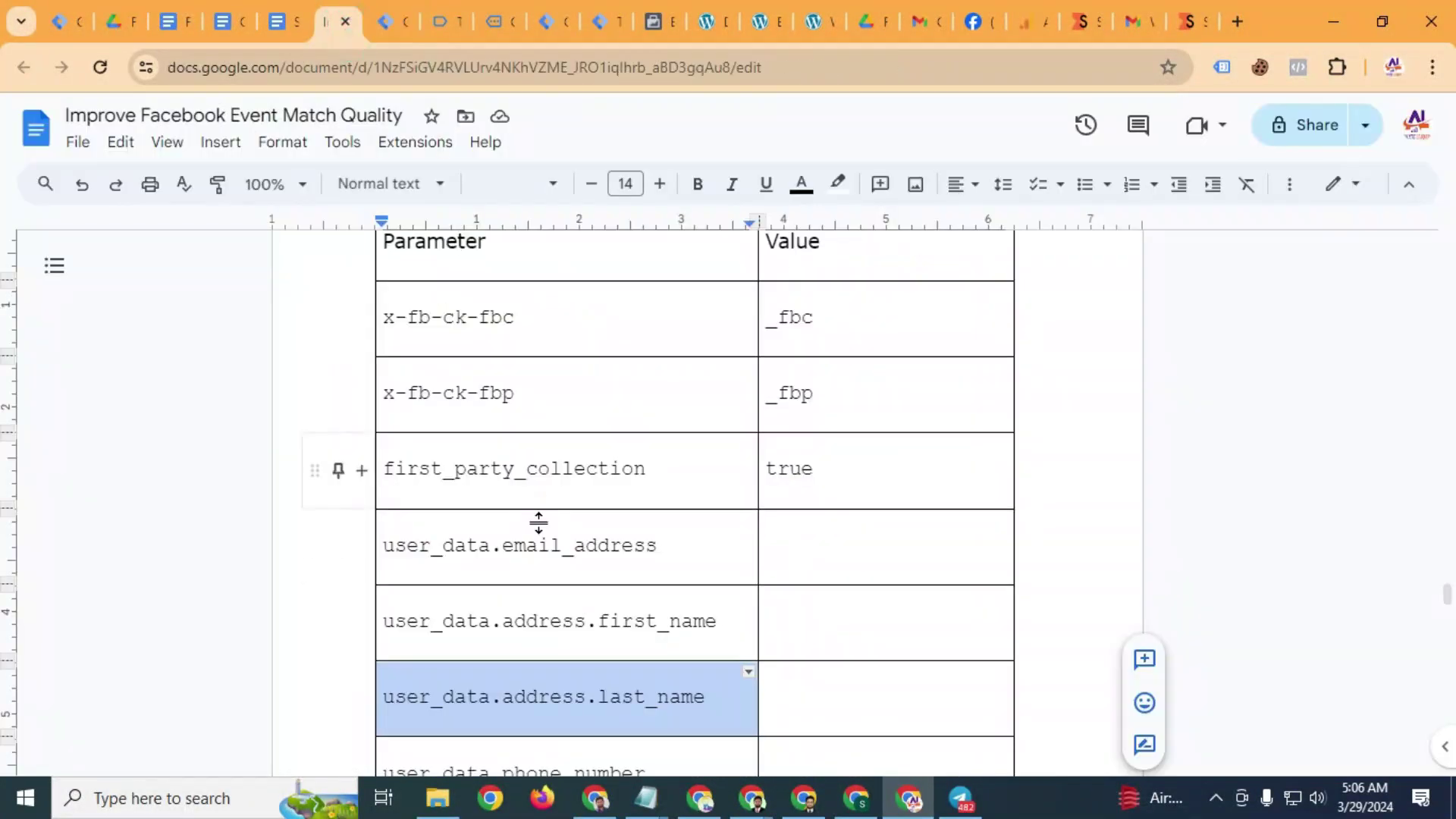
pyautogui.tripleClick(551, 545)
pyautogui.hotkey('ctrl', 'c')
pyautogui.click(380, 26)
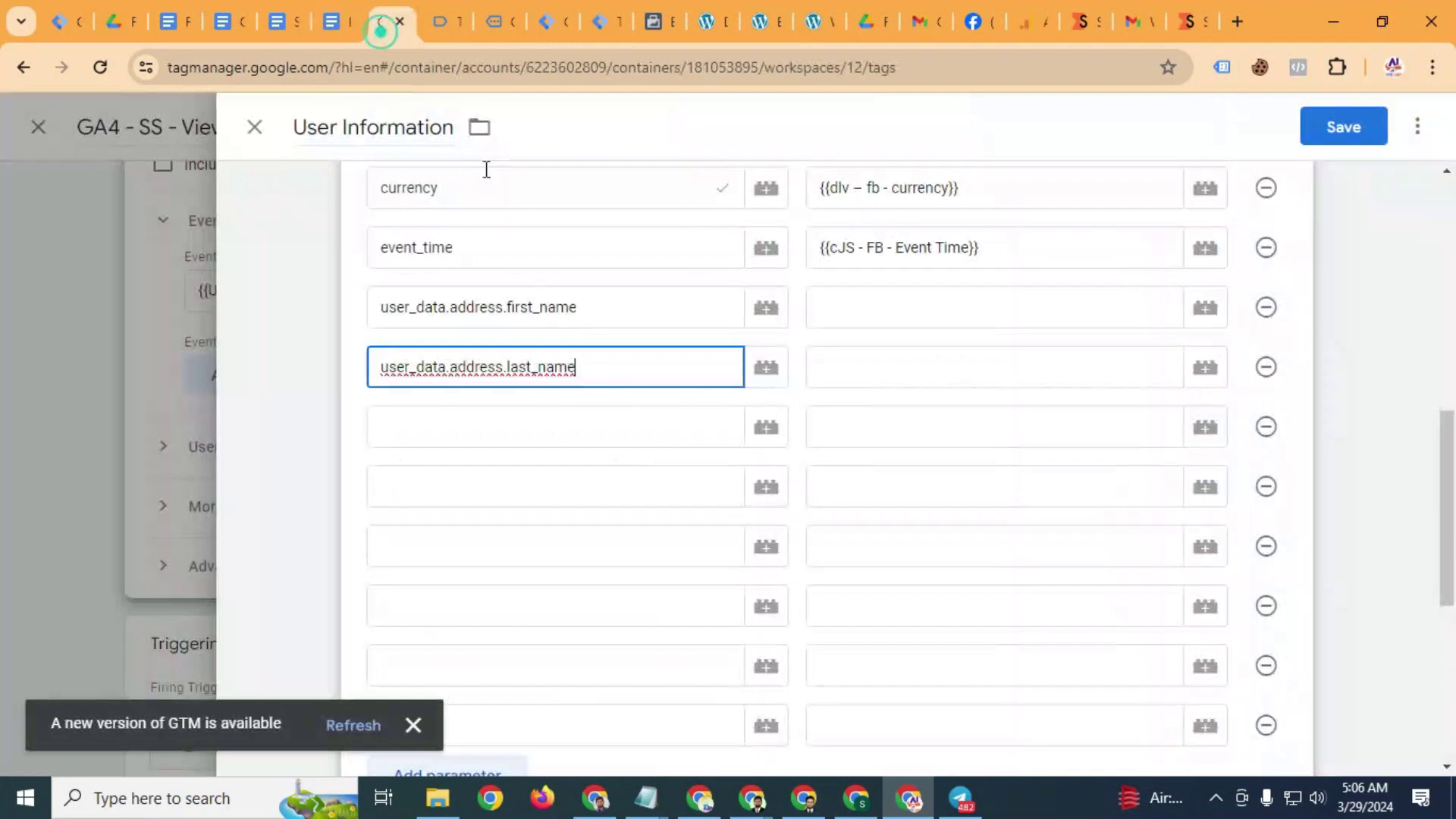
pyautogui.click(471, 431)
pyautogui.hotkey('ctrl', 'v')
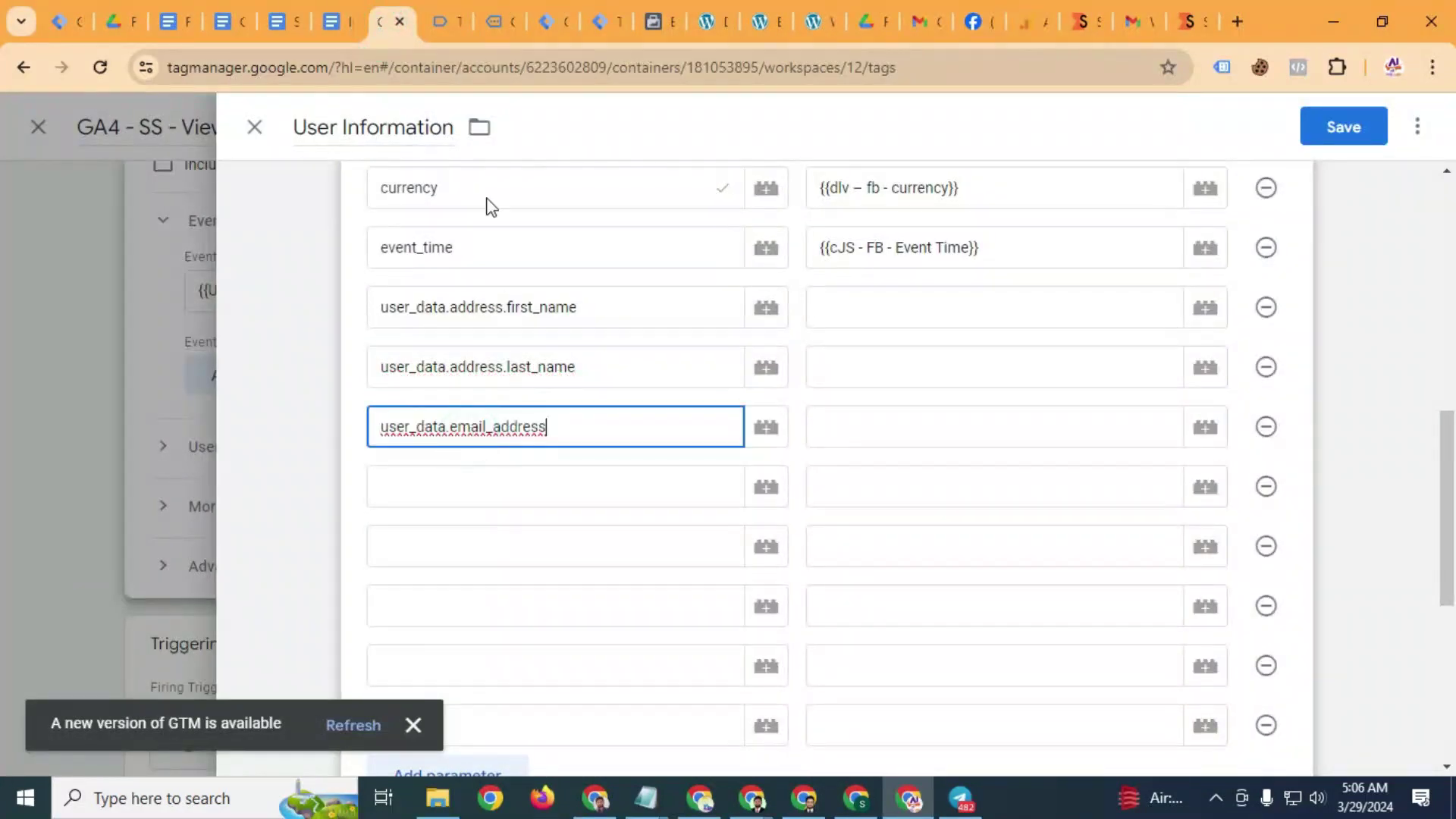
# Copy user_data.phone_number from the document's parameter table into the event parameter row below user_data.email_address
pyautogui.click(347, 4)
pyautogui.doubleClick(586, 625)
pyautogui.scroll(-2, 603, 689)
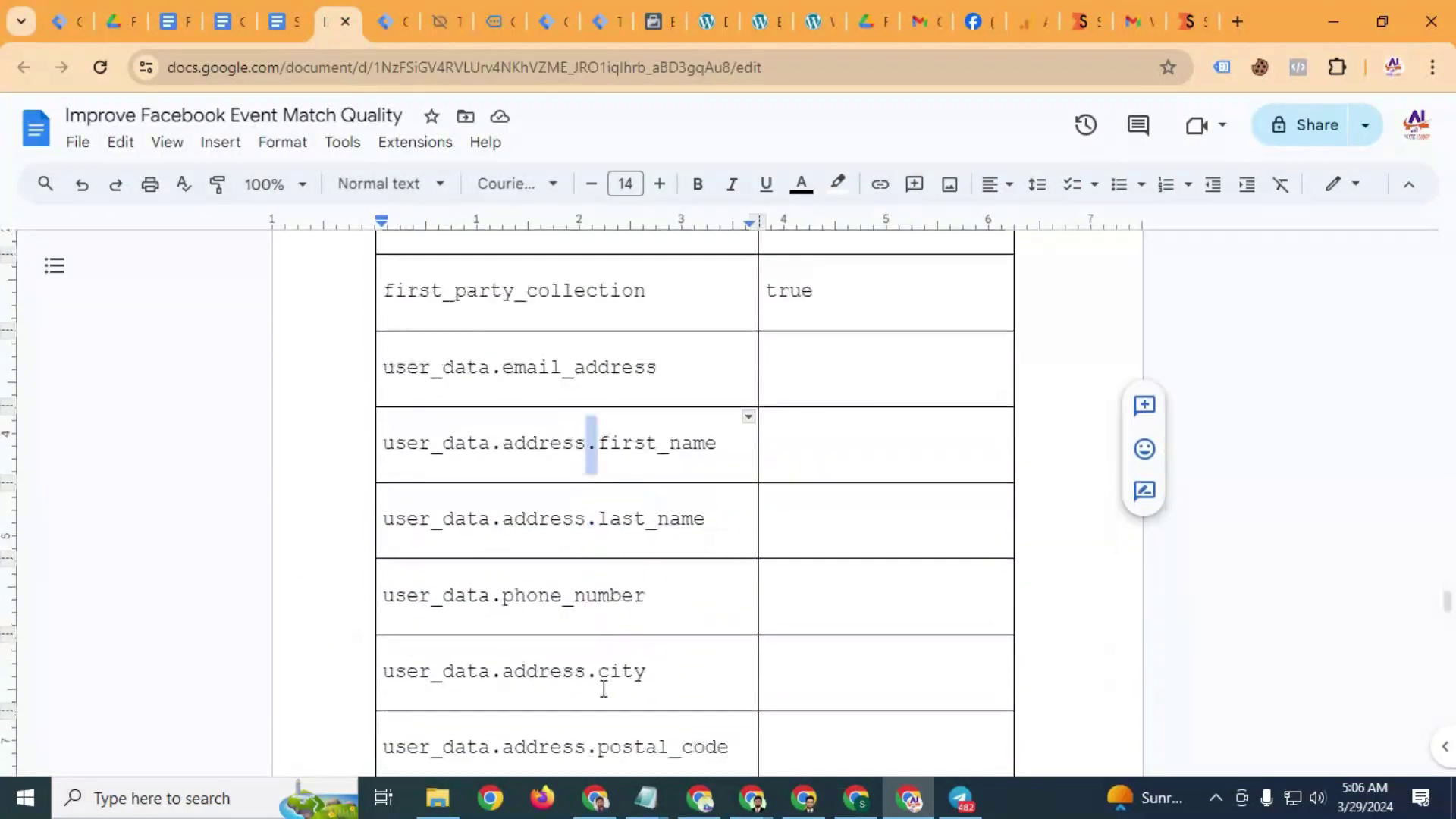
pyautogui.tripleClick(555, 545)
pyautogui.hotkey('ctrl', 'c')
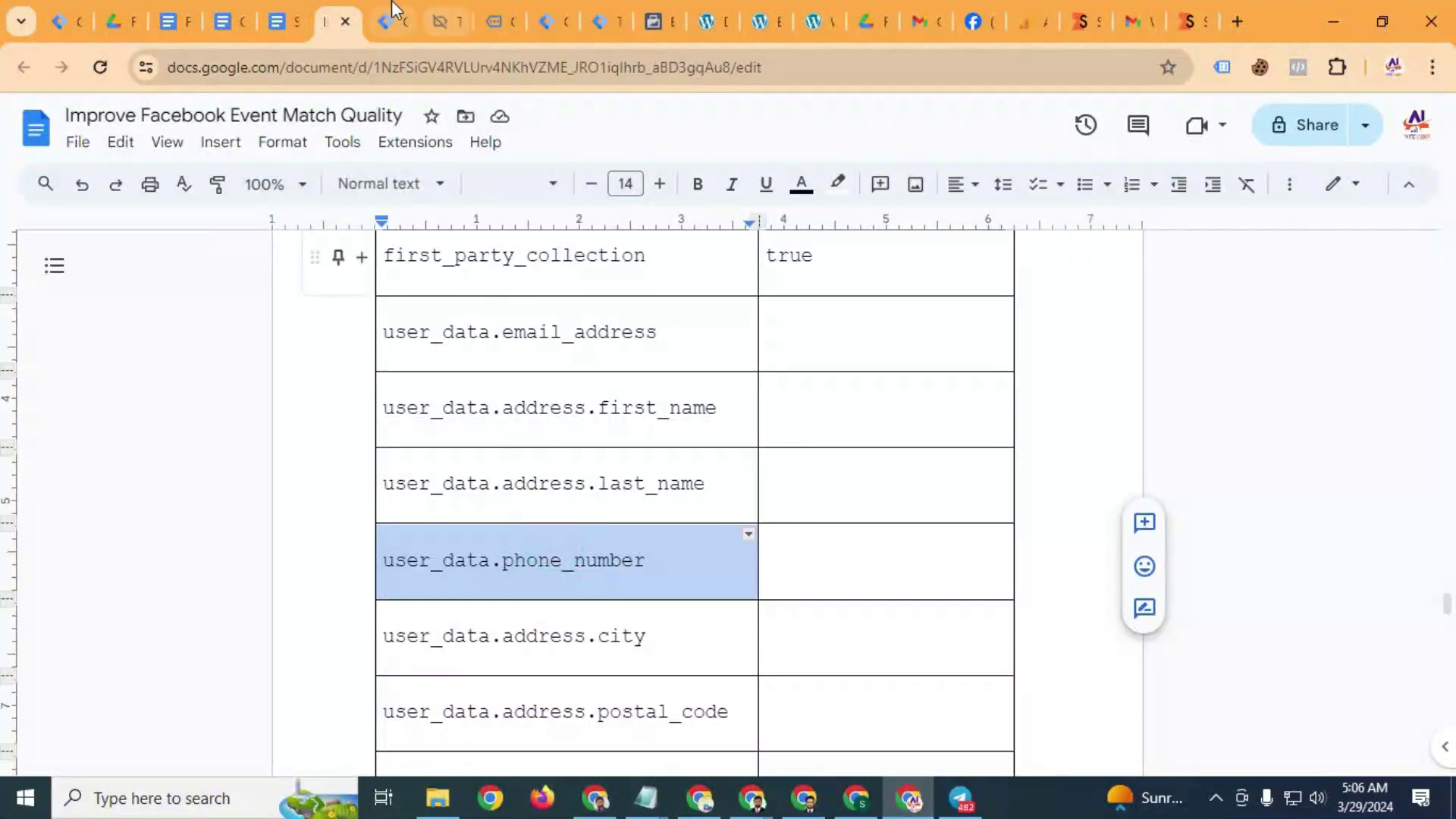
pyautogui.click(393, 9)
pyautogui.click(513, 497)
pyautogui.hotkey('ctrl', 'v')
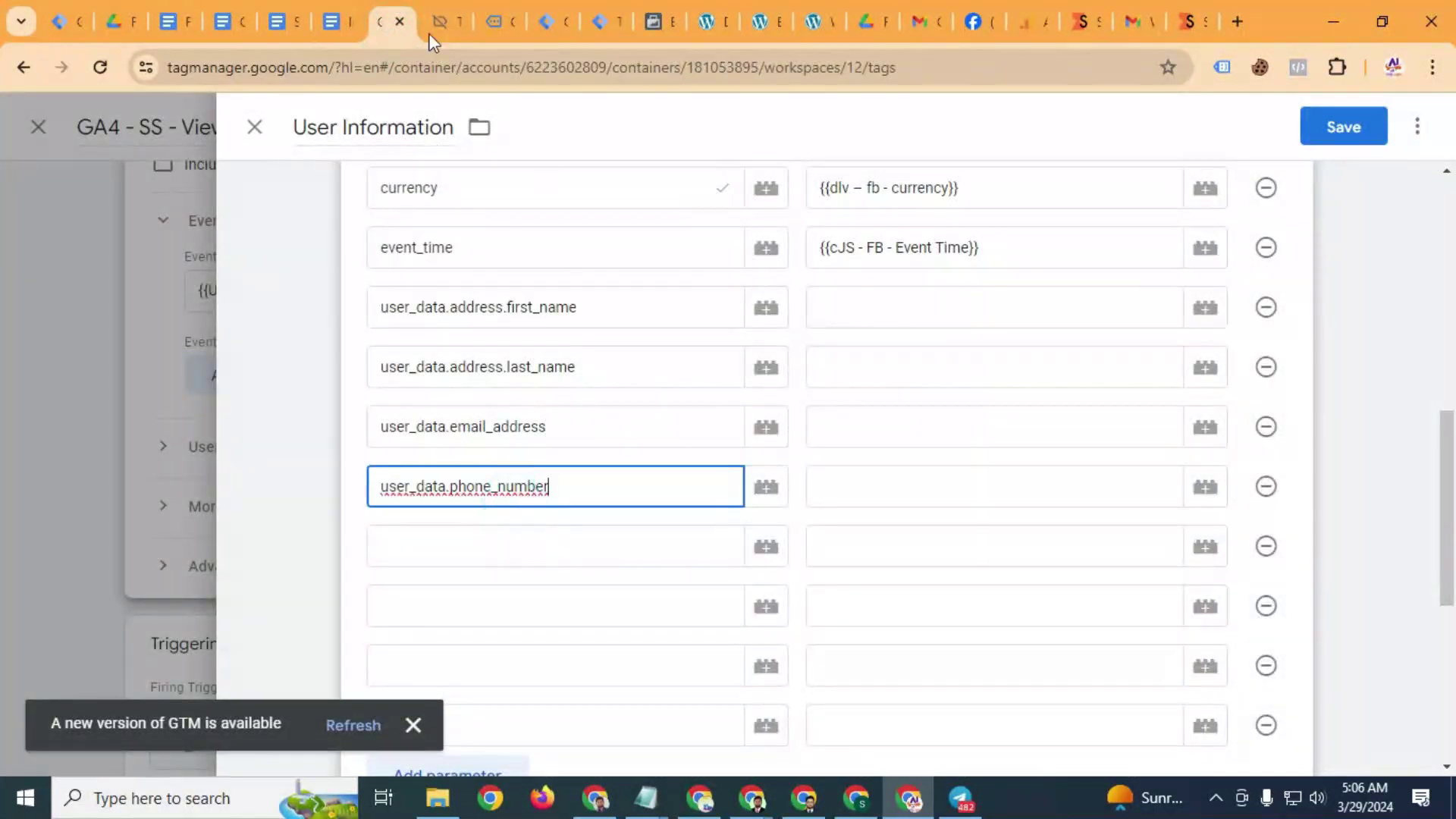
# Copy user_data.address.city from the document into the row below user_data.phone_number, and adapt it as user_data.address.state in the following row
pyautogui.click(342, 9)
pyautogui.scroll(-1, 543, 514)
pyautogui.tripleClick(530, 530)
pyautogui.hotkey('ctrl', 'c')
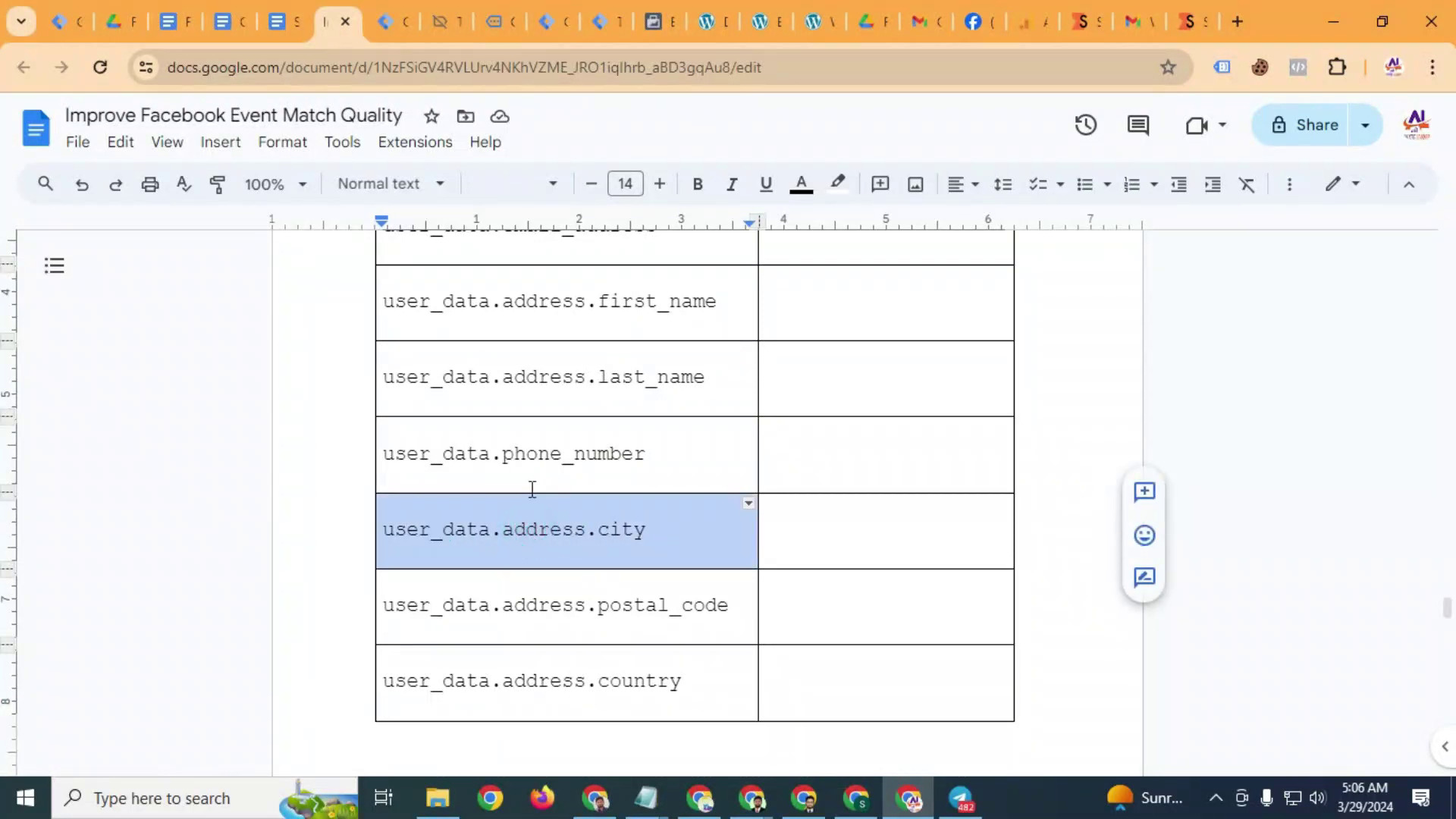
pyautogui.click(384, 10)
pyautogui.click(503, 544)
pyautogui.hotkey('ctrl', 'v')
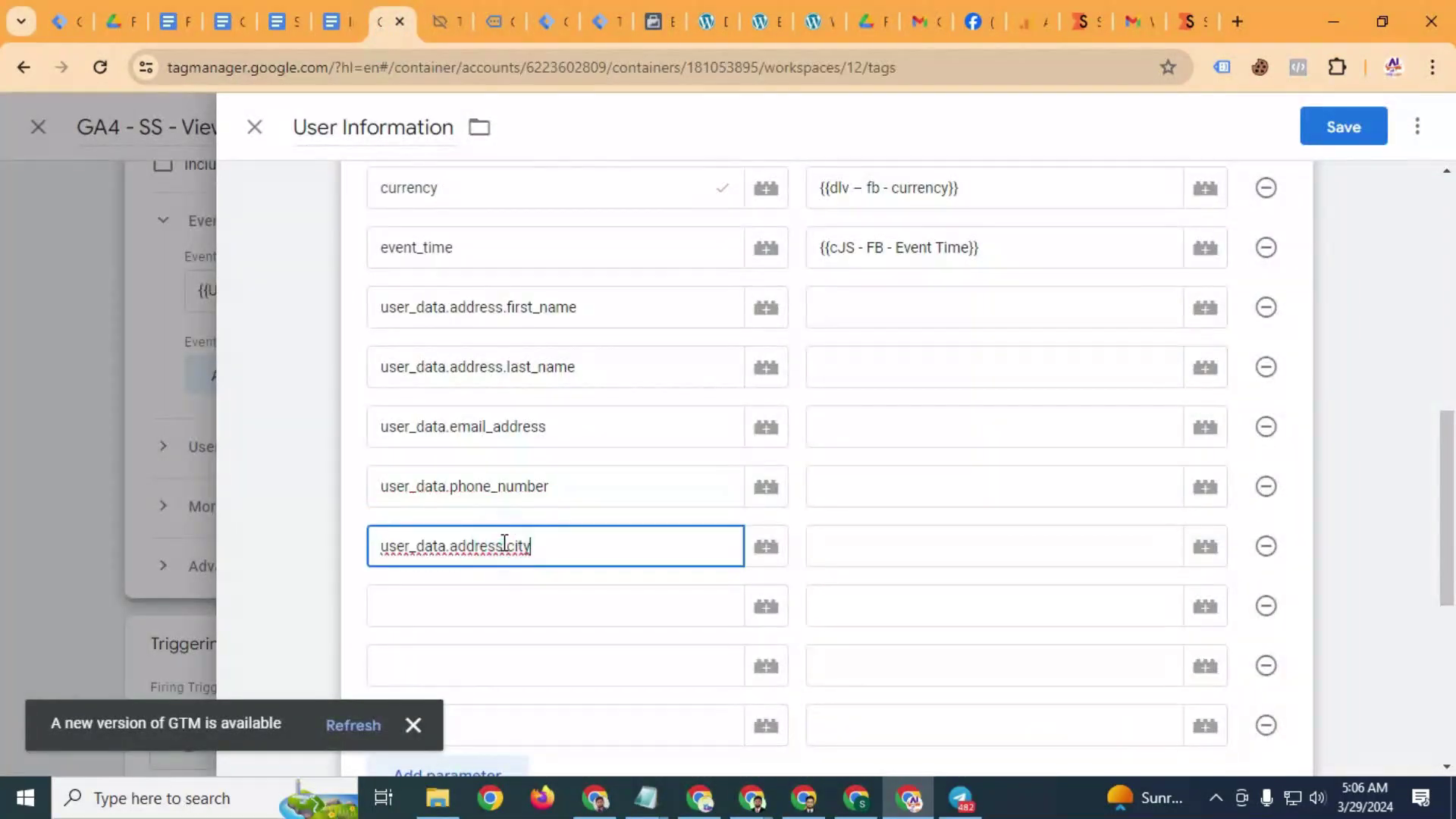
pyautogui.click(508, 609)
pyautogui.hotkey('ctrl', 'v')
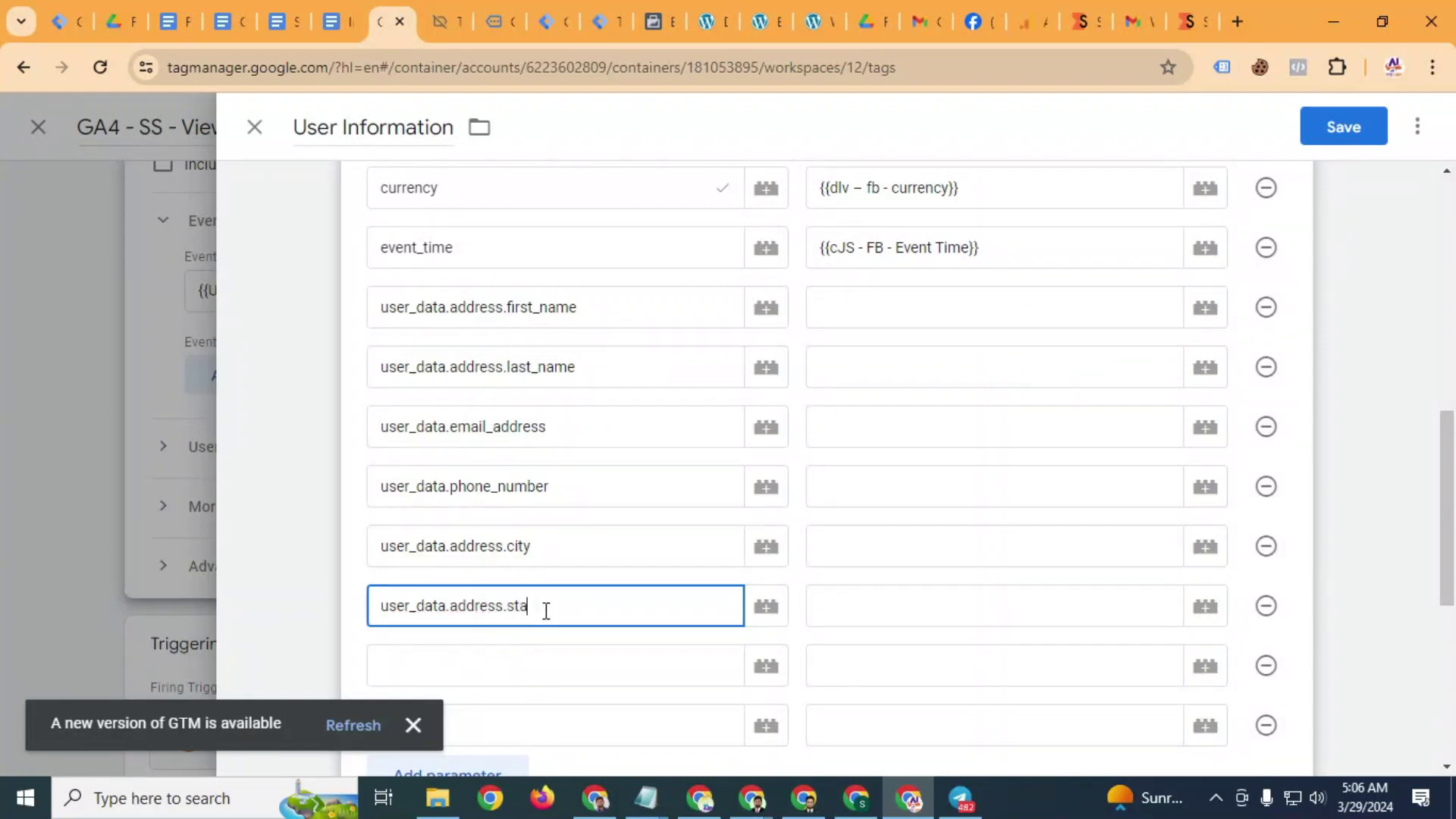
# Copy user_data.address.country from the document's parameter table into the event parameter row below user_data.address.state
pyautogui.click(333, 21)
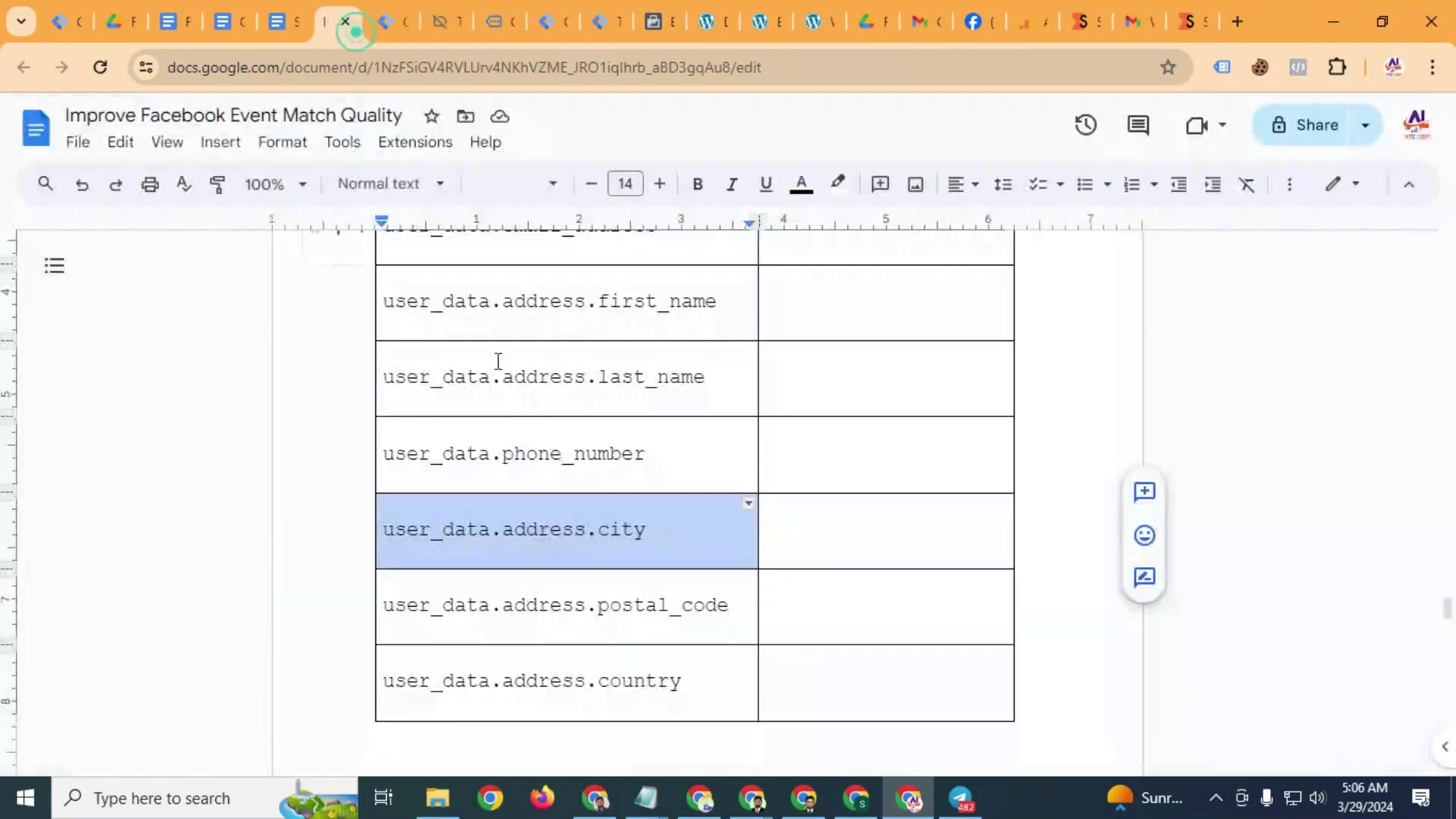
pyautogui.click(603, 684)
pyautogui.tripleClick(603, 685)
pyautogui.hotkey('ctrl', 'c')
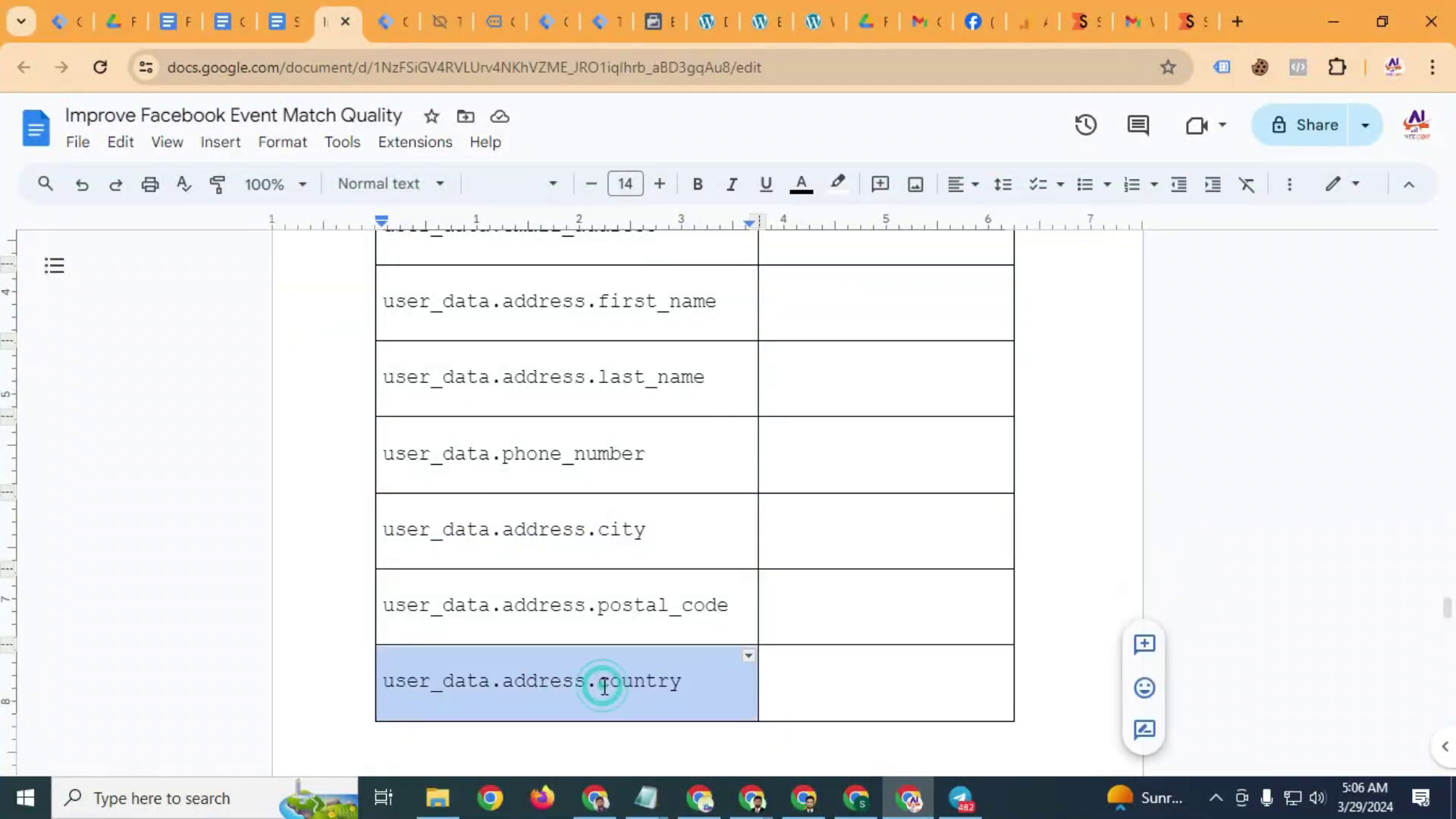
pyautogui.click(379, 16)
pyautogui.click(513, 656)
pyautogui.hotkey('ctrl', 'v')
# Copy user_data.address.postal_code from the document's parameter table into the last blank event parameter row of the User Information variable
pyautogui.scroll(-4, 476, 482)
pyautogui.click(463, 411)
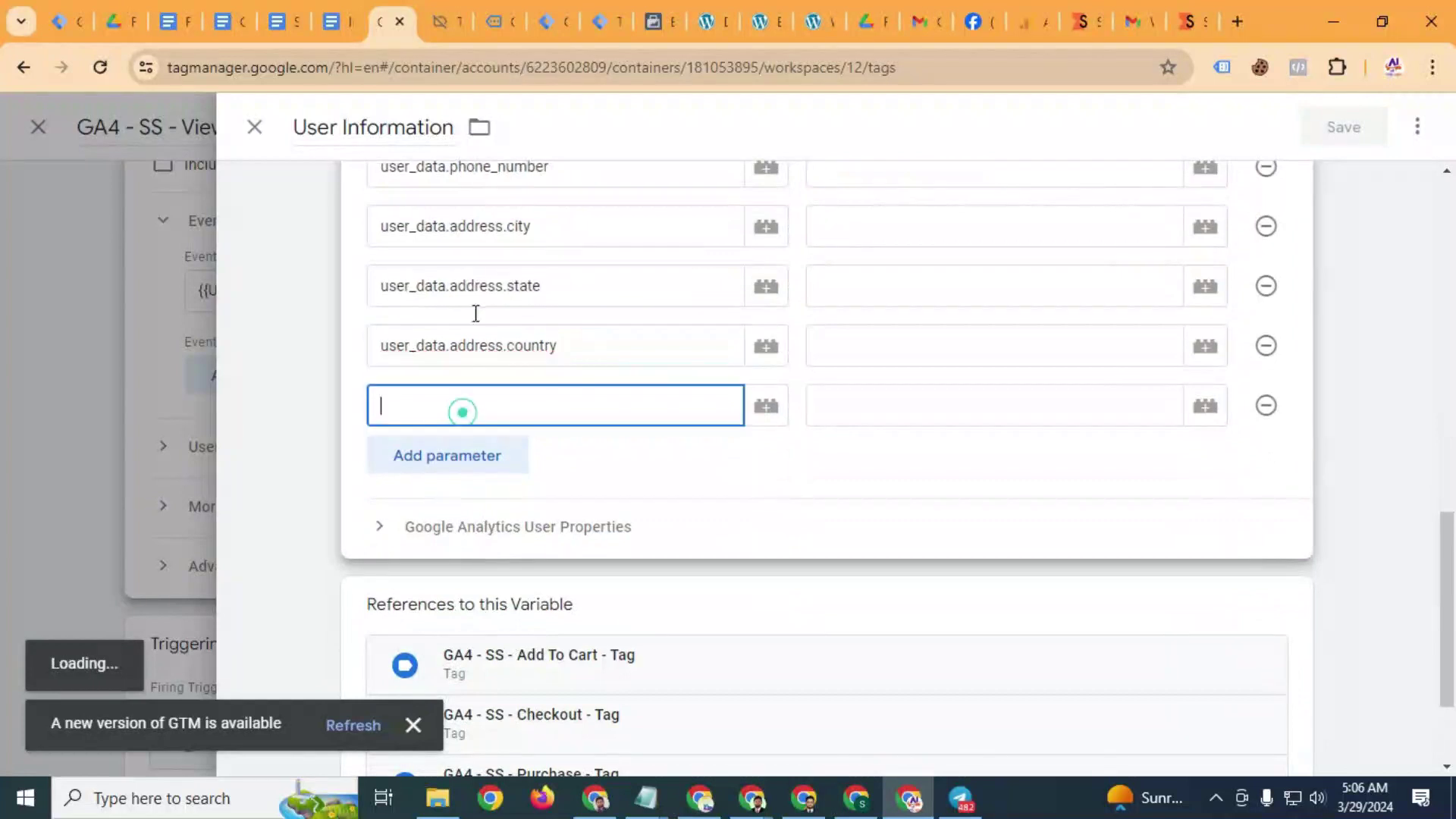
pyautogui.click(343, 15)
pyautogui.tripleClick(554, 604)
pyautogui.hotkey('ctrl', 'c')
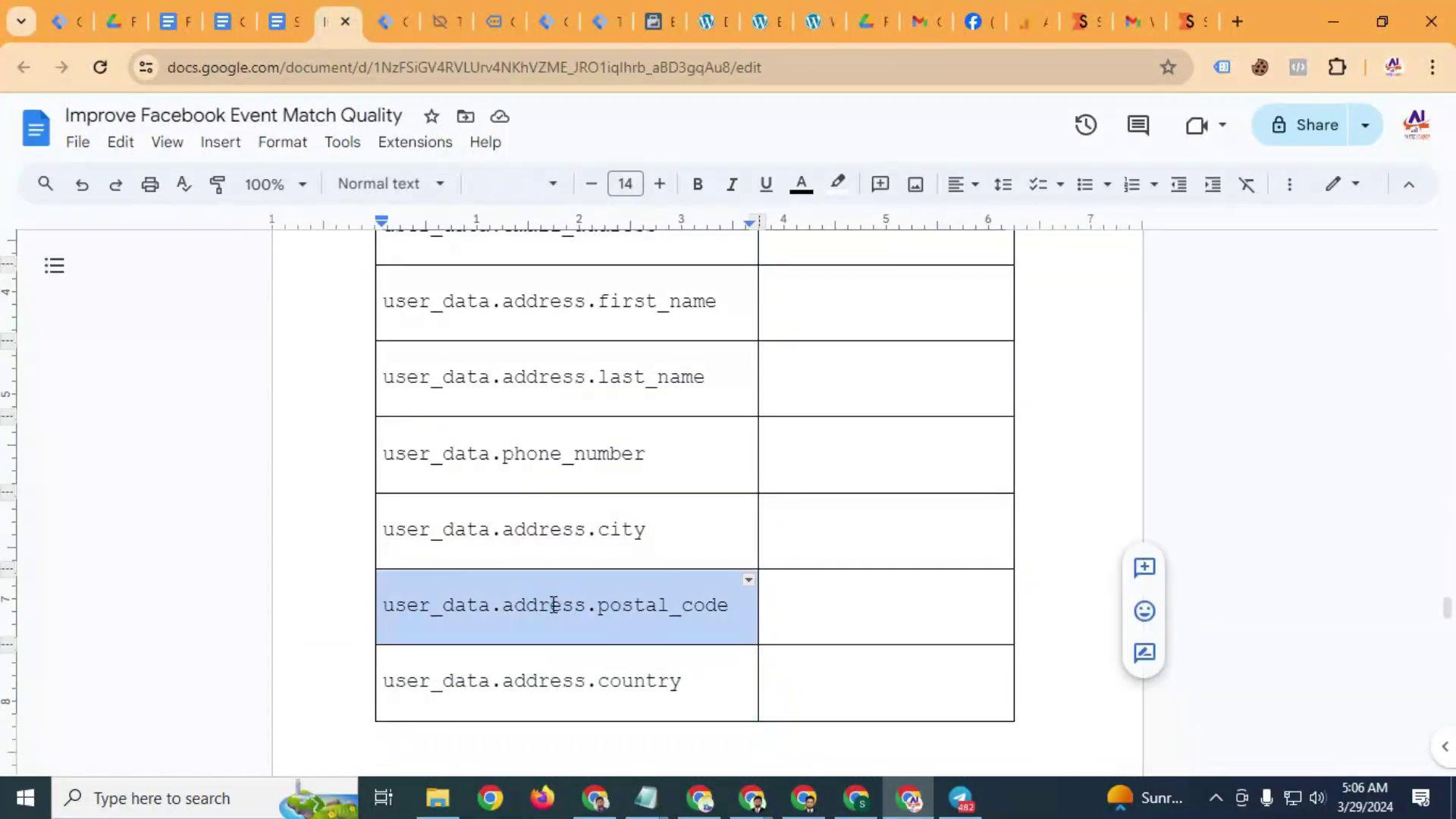
pyautogui.click(400, 10)
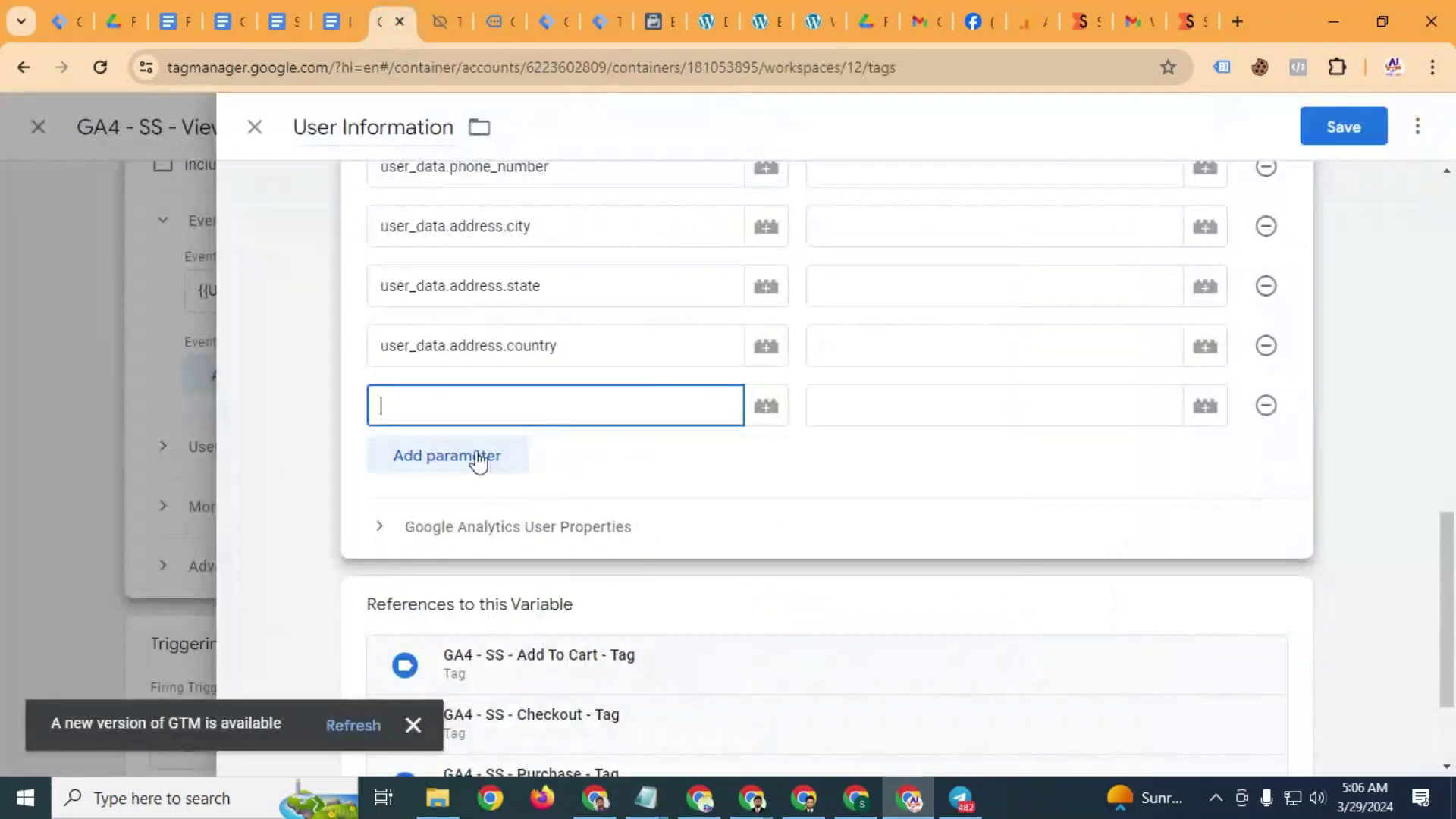
pyautogui.write('v')
pyautogui.press('BackSpace')
pyautogui.hotkey('ctrl', 'v')
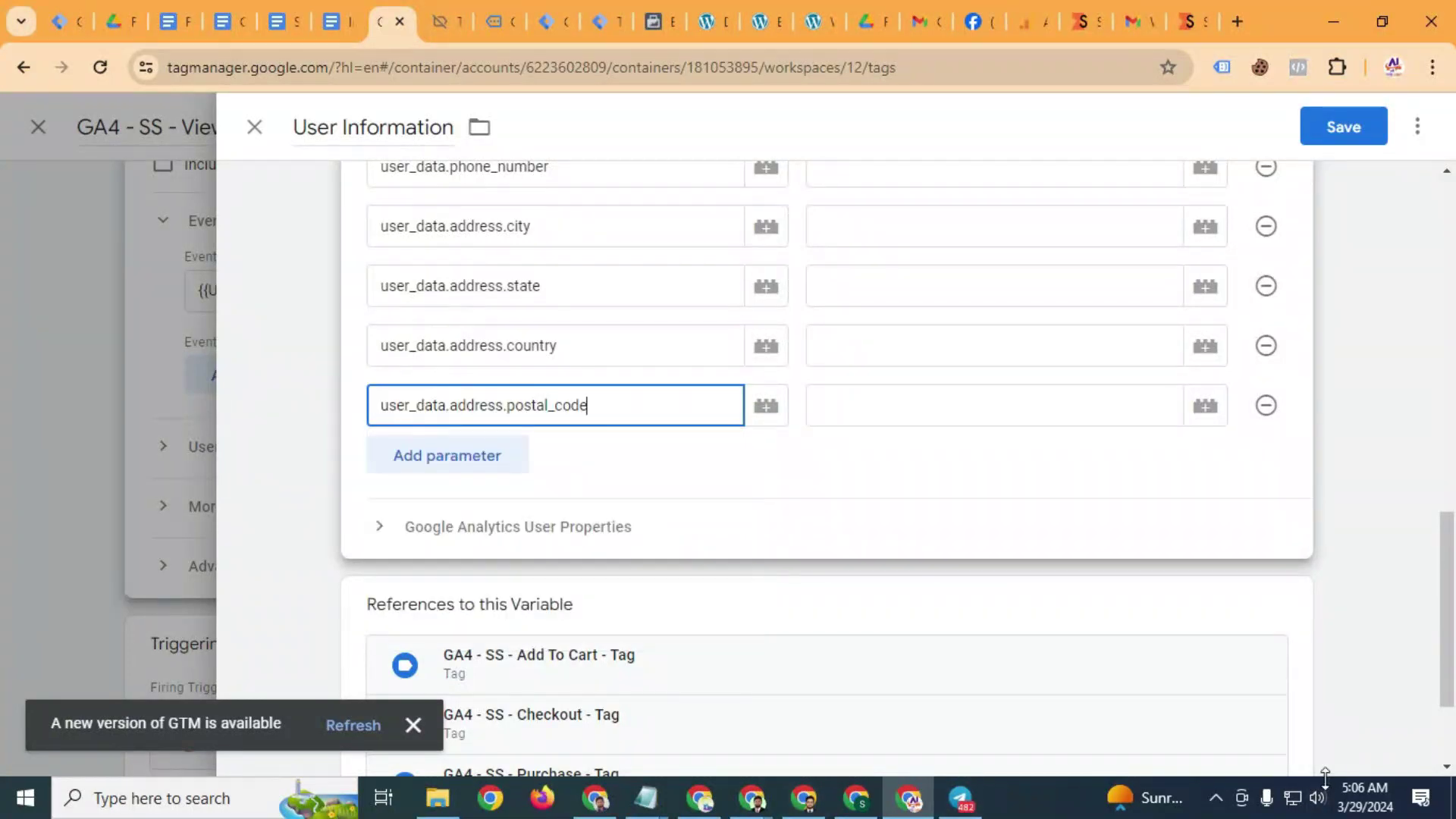
pyautogui.scroll(6, 1334, 311)
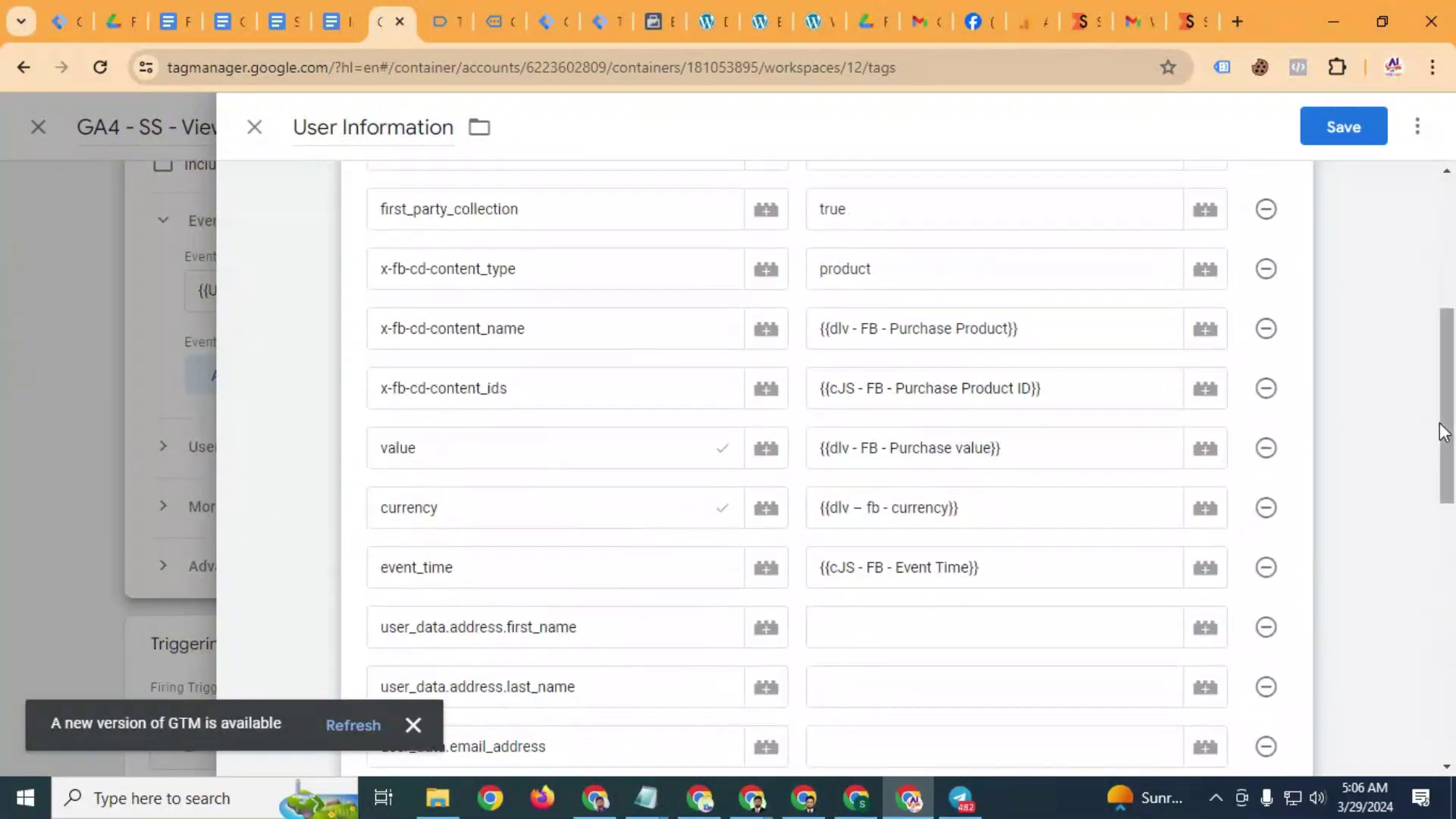
# Set the value of user_data.address.first_name to {{dlv - First Name}} in the User Information variable
pyautogui.scroll(-3, 1334, 311)
pyautogui.click(987, 306)
pyautogui.write('{')
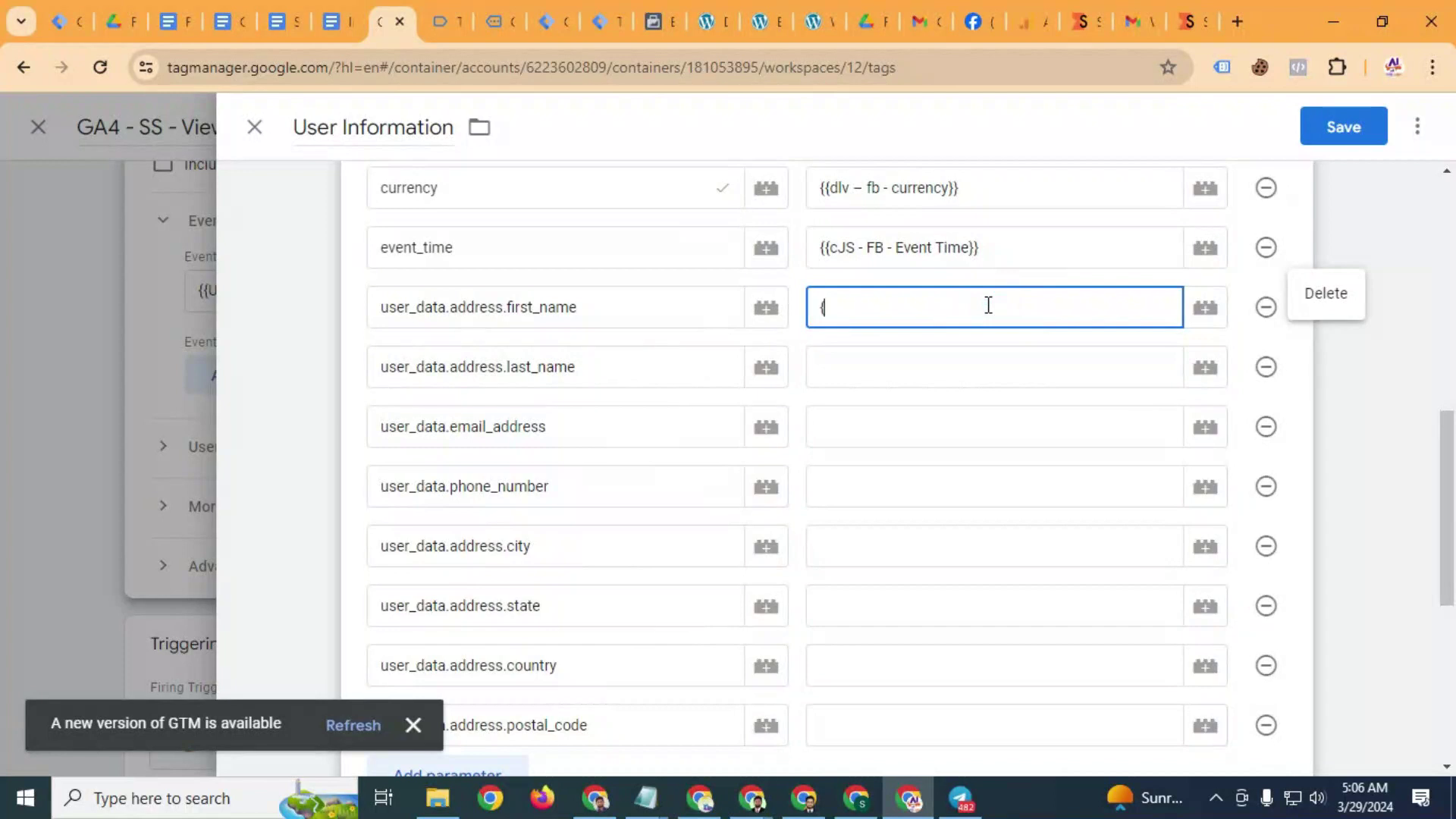
pyautogui.write('{dk')
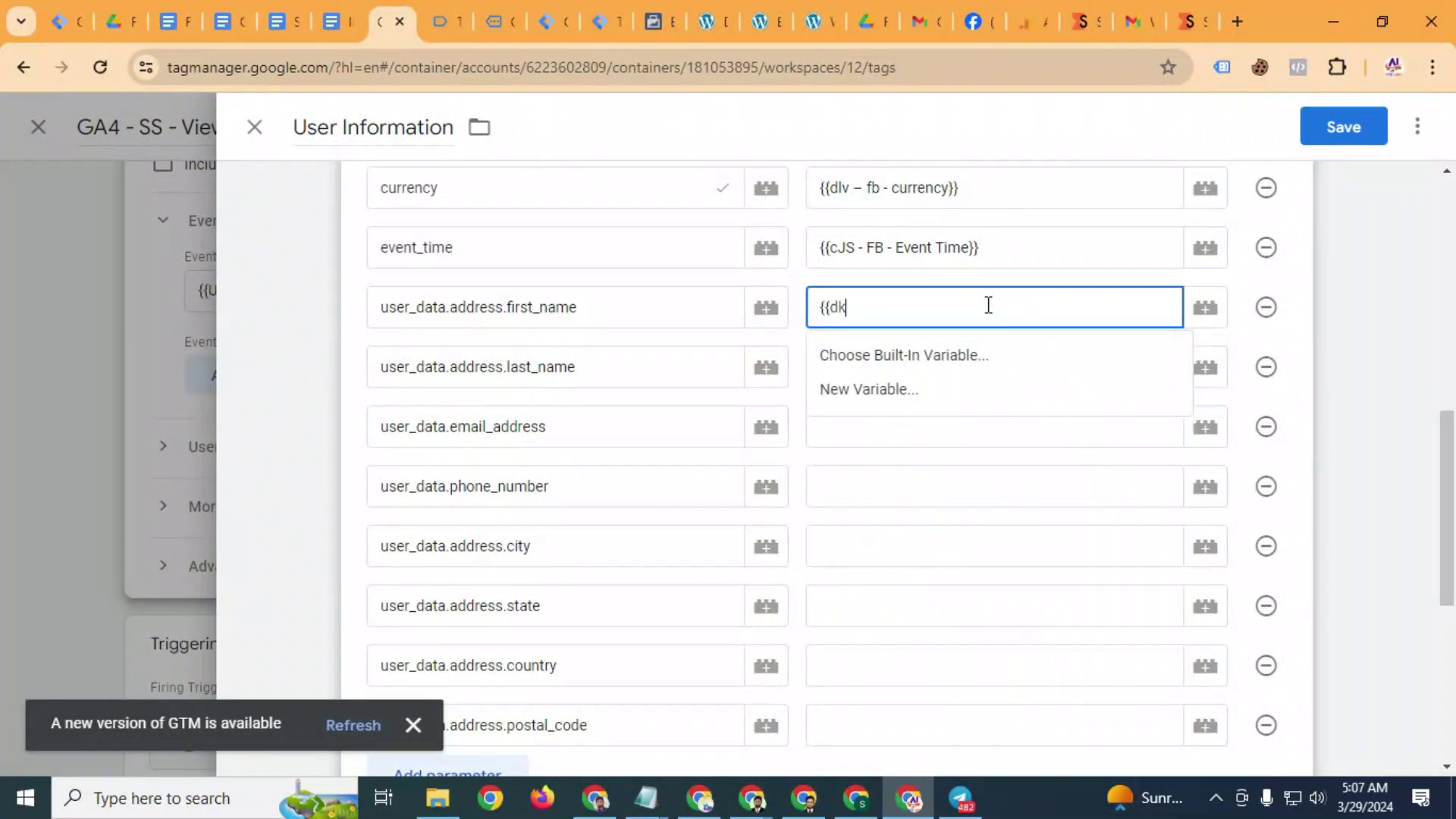
pyautogui.press('BackSpace')
pyautogui.write('lv')
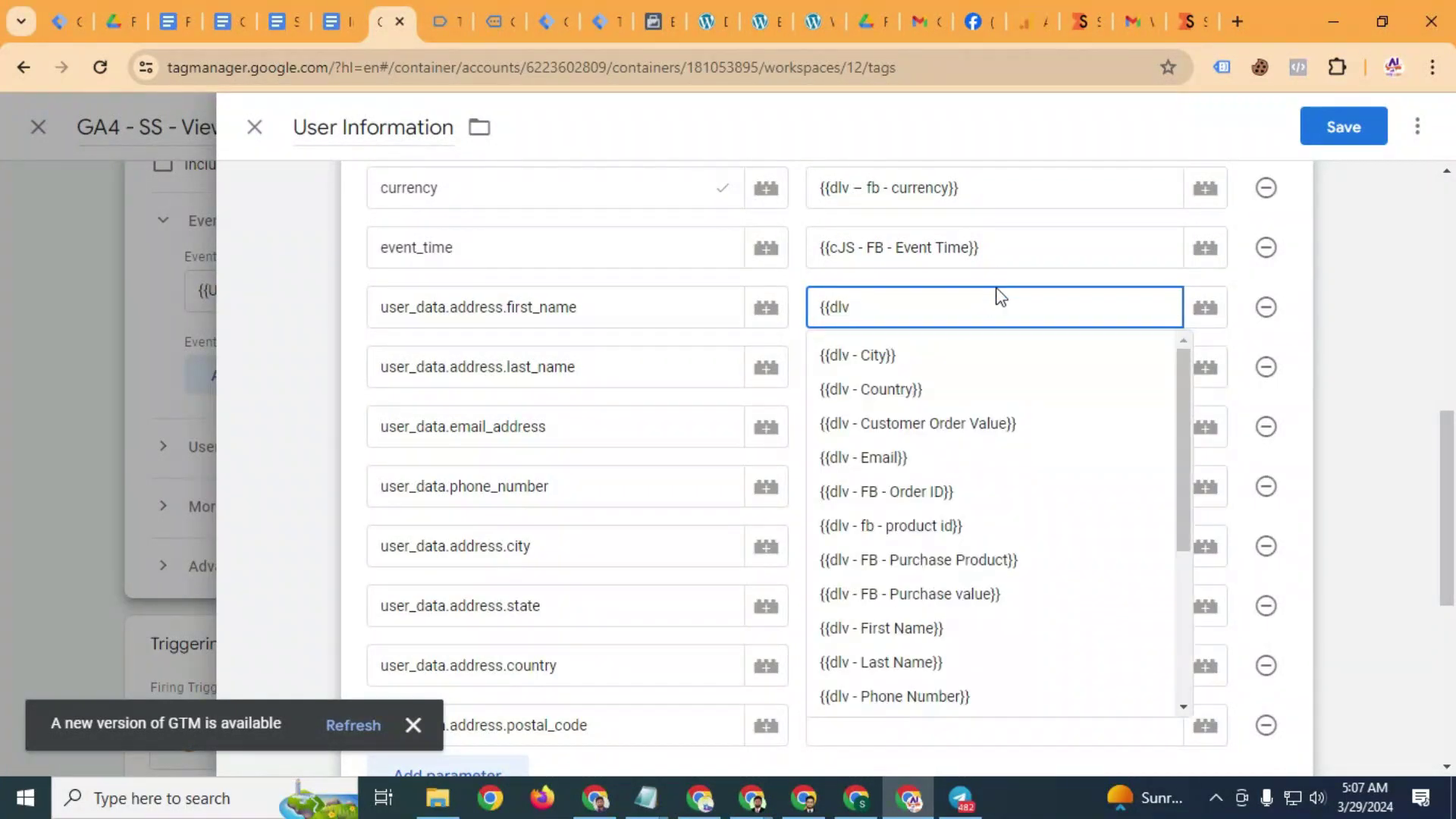
pyautogui.click(924, 637)
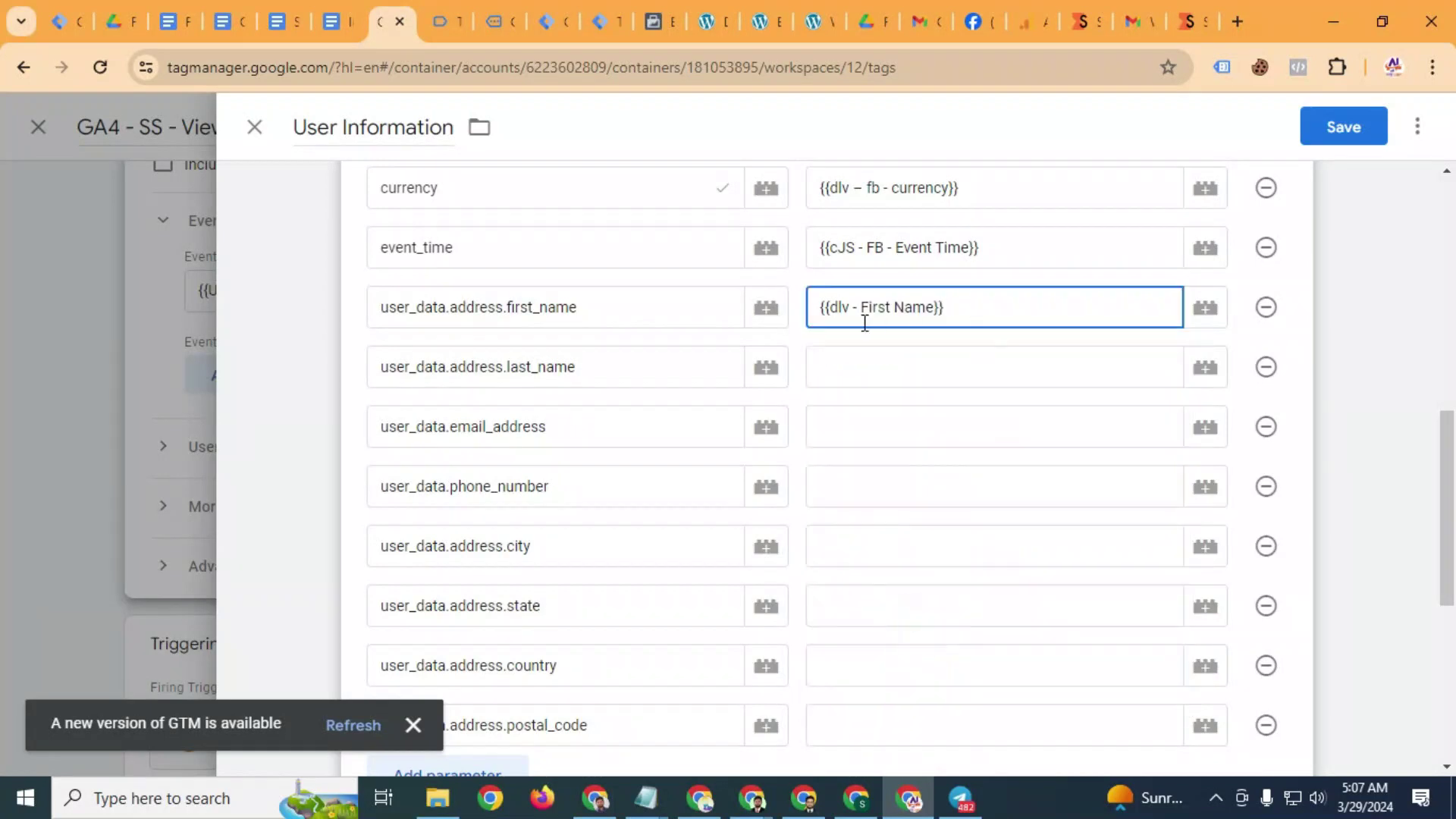
# Set the value of user_data.address.last_name to {{dlv - Last Name}}, reusing the variable prefix from the first name row
pyautogui.moveTo(855, 311); pyautogui.dragTo(803, 315)
pyautogui.hotkey('ctrl', 'c')
pyautogui.click(876, 371)
pyautogui.hotkey('ctrl', 'v')
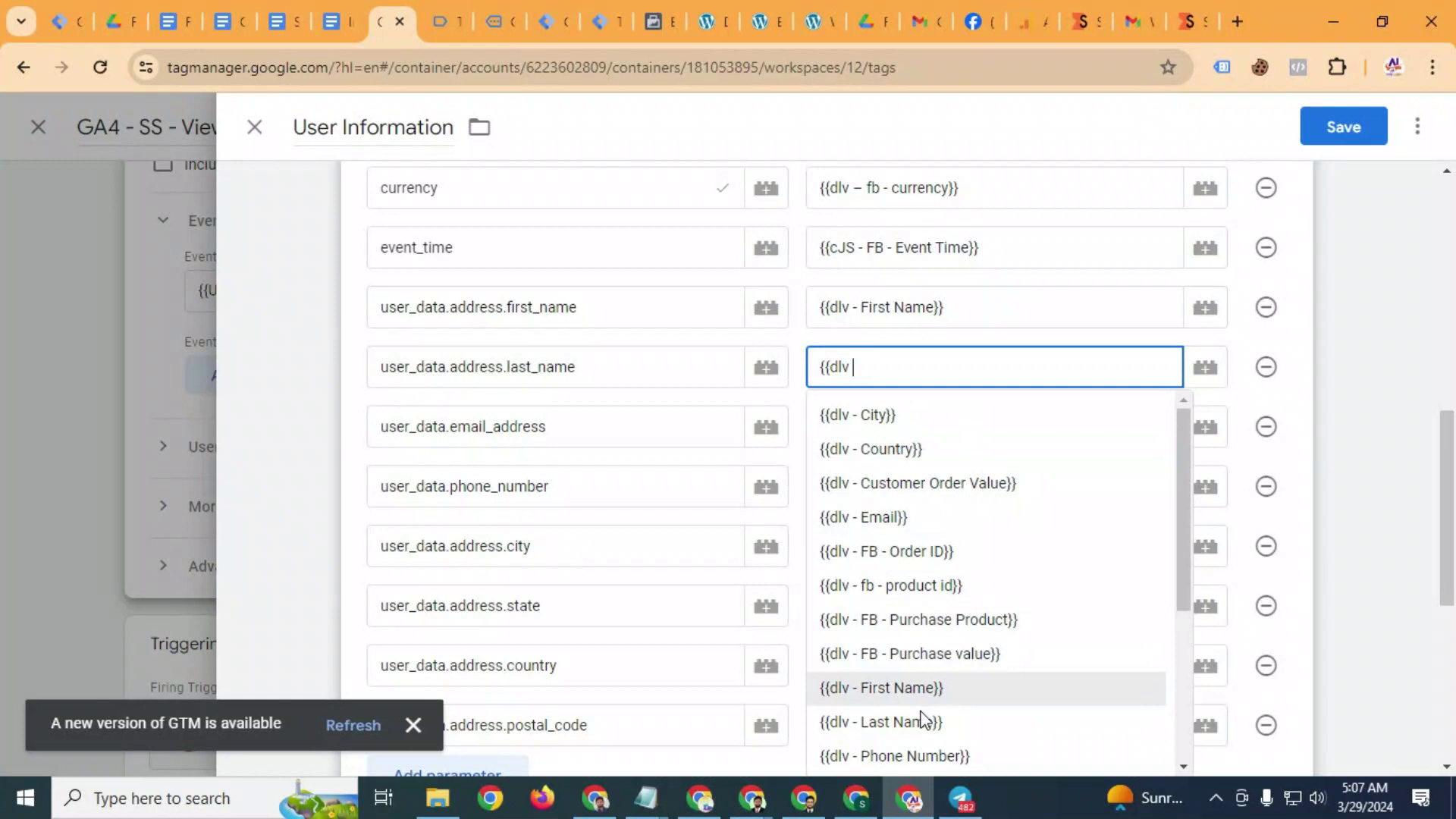
pyautogui.click(921, 721)
# Assign {{dlv - Email}} to user_data.email_address and {{dlv - Phone Number}} to user_data.phone_number
pyautogui.click(857, 426)
pyautogui.hotkey('ctrl', 'v')
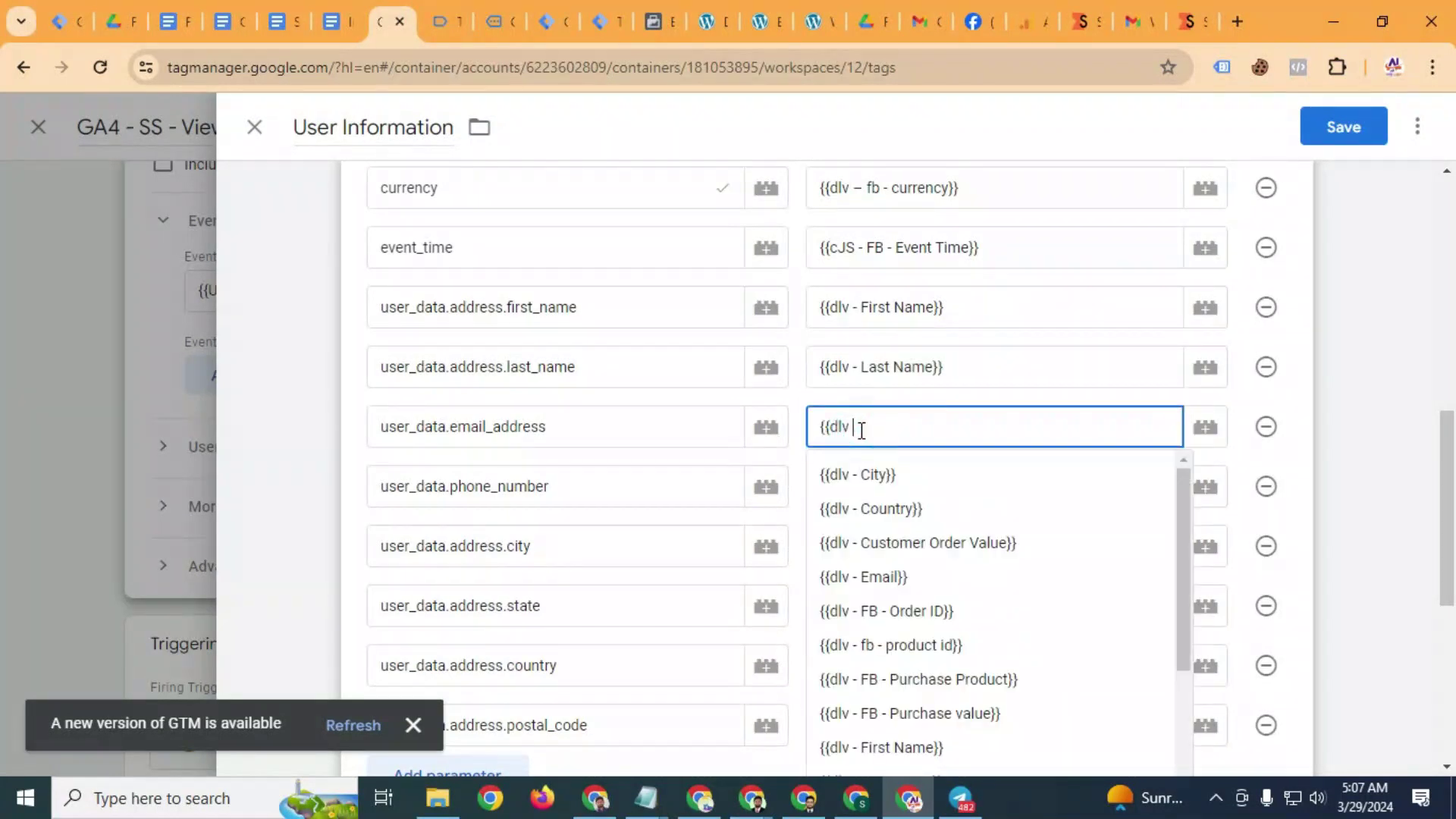
pyautogui.click(881, 585)
pyautogui.click(877, 486)
pyautogui.hotkey('ctrl', 'v')
pyautogui.scroll(-5, 884, 604)
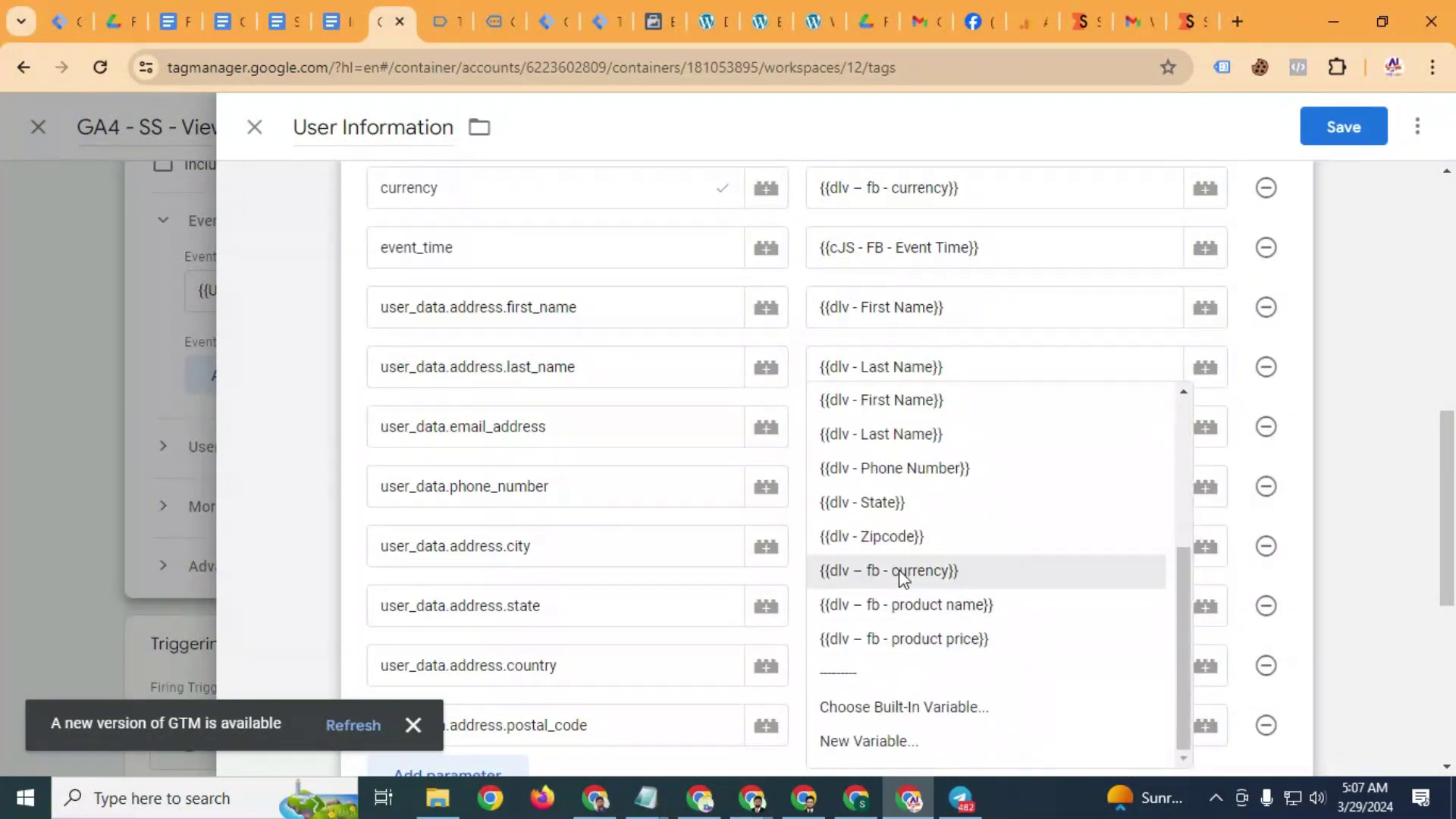
pyautogui.click(918, 467)
# Assign {{dlv - City}} to user_data.address.city and {{dlv - State}} to user_data.address.state
pyautogui.click(874, 552)
pyautogui.hotkey('ctrl', 'v')
pyautogui.click(883, 593)
pyautogui.click(872, 605)
pyautogui.hotkey('ctrl', 'v')
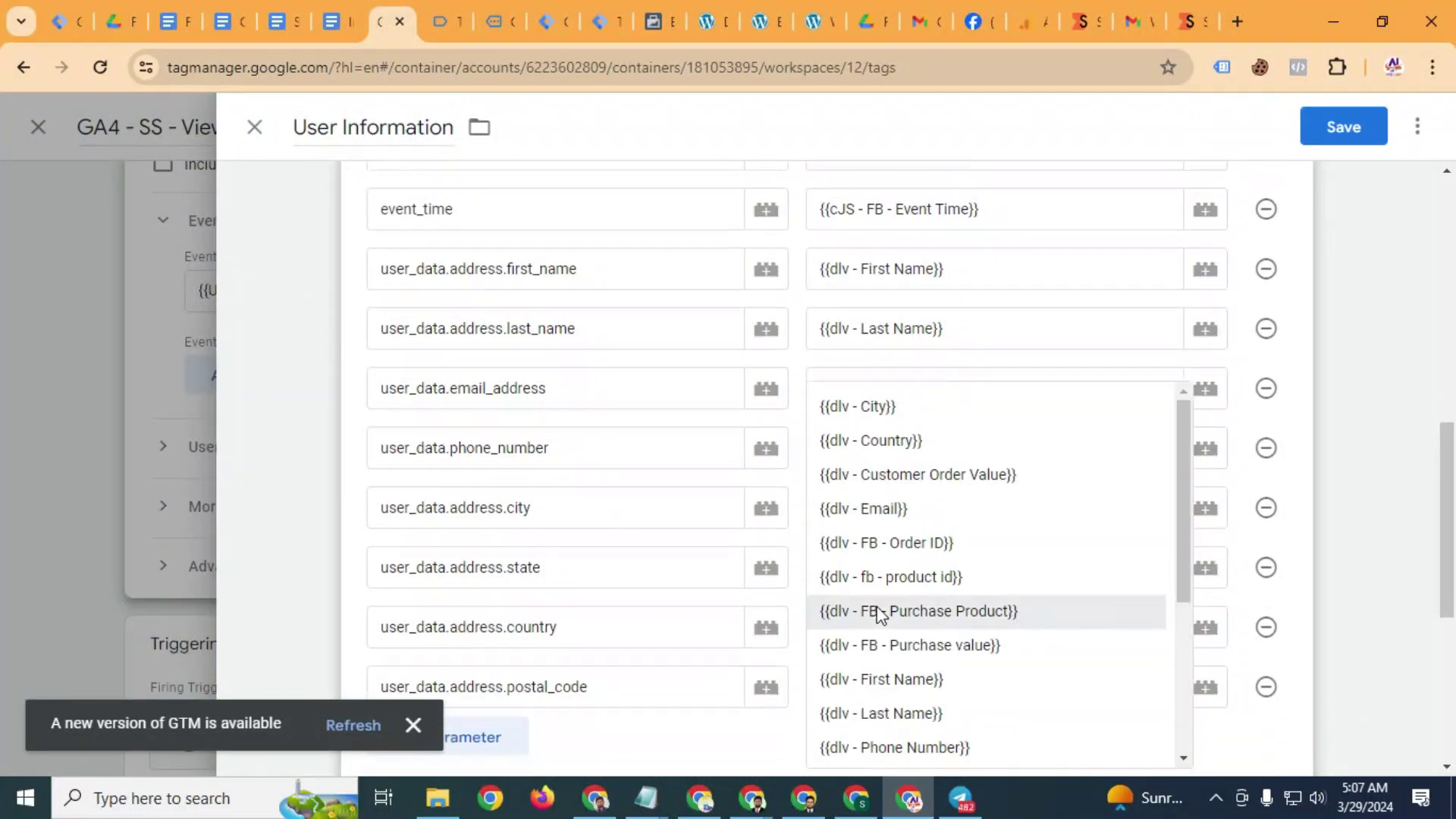
pyautogui.scroll(-3, 900, 698)
pyautogui.click(896, 677)
# Assign {{dlv - Country}} to user_data.address.country and {{dlv - Zipcode}} to user_data.address.postal_code
pyautogui.click(851, 452)
pyautogui.hotkey('ctrl', 'v')
pyautogui.click(891, 531)
pyautogui.click(879, 512)
pyautogui.hotkey('ctrl', 'v')
pyautogui.scroll(-4, 913, 603)
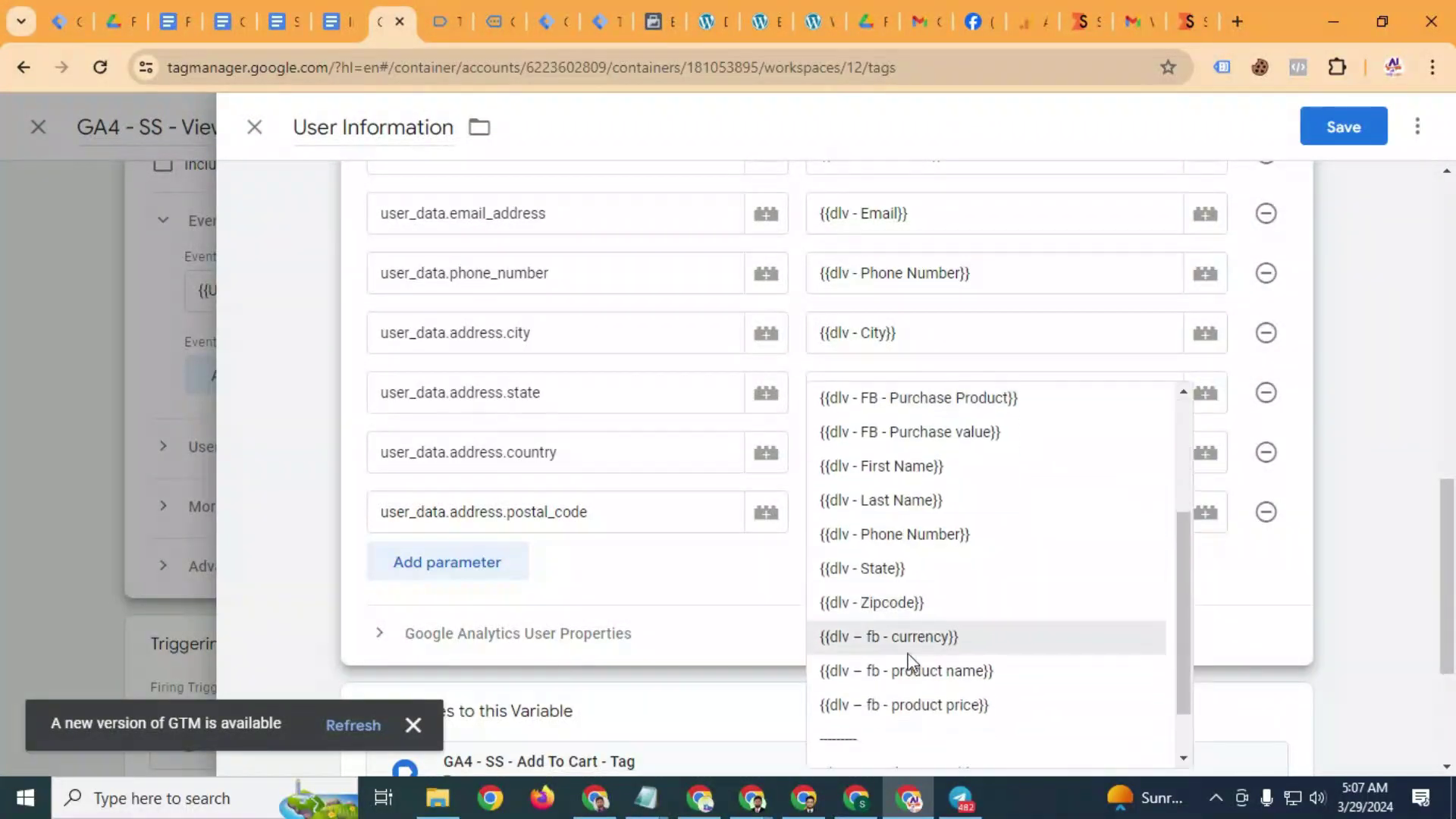
pyautogui.click(892, 602)
# Save the User Information variable and the GA4 - SS - View Content - Tag that uses it
pyautogui.scroll(-3, 857, 543)
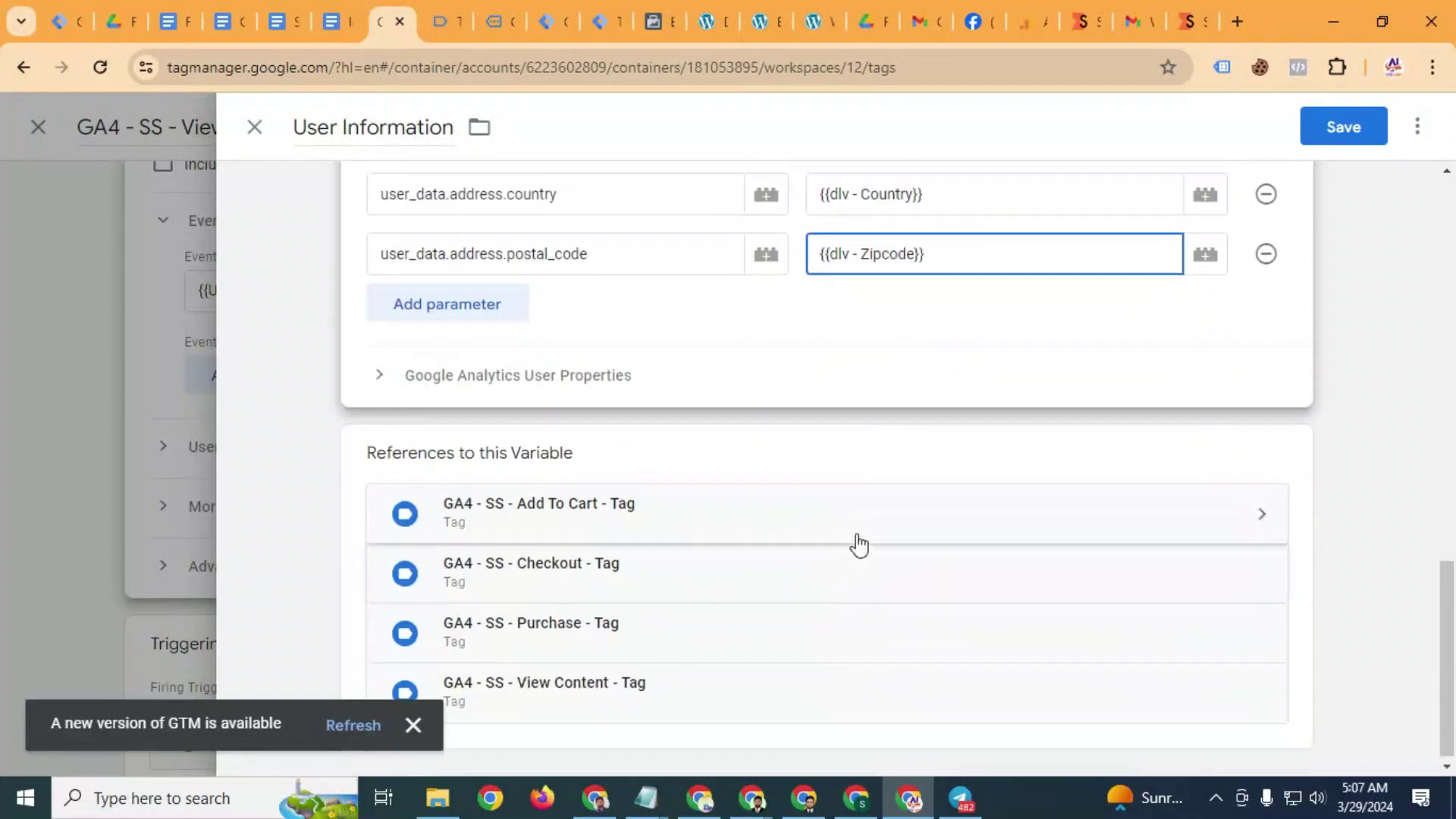
pyautogui.scroll(10, 985, 455)
pyautogui.click(1329, 137)
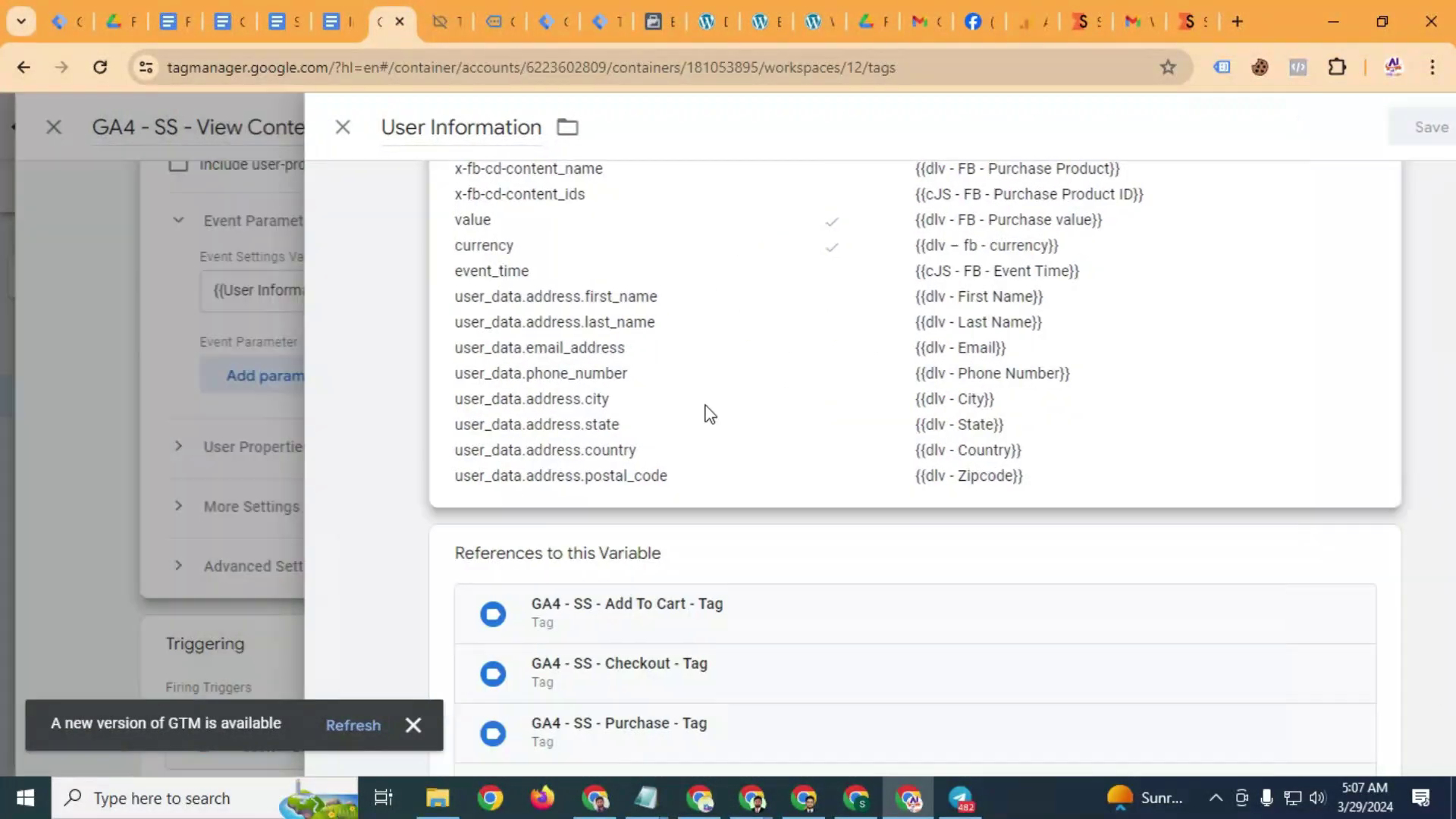
pyautogui.scroll(2, 623, 520)
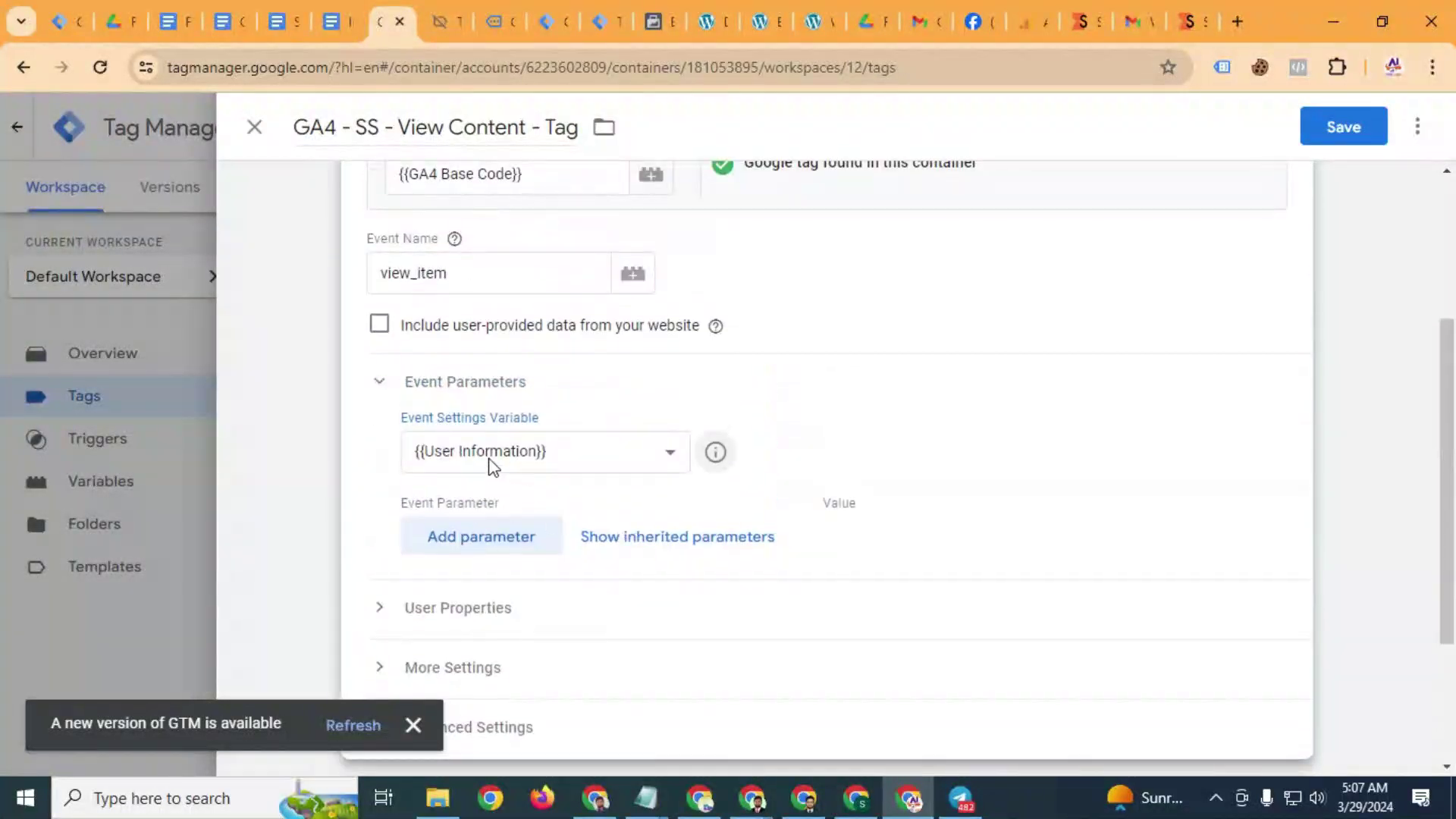
pyautogui.scroll(3, 650, 465)
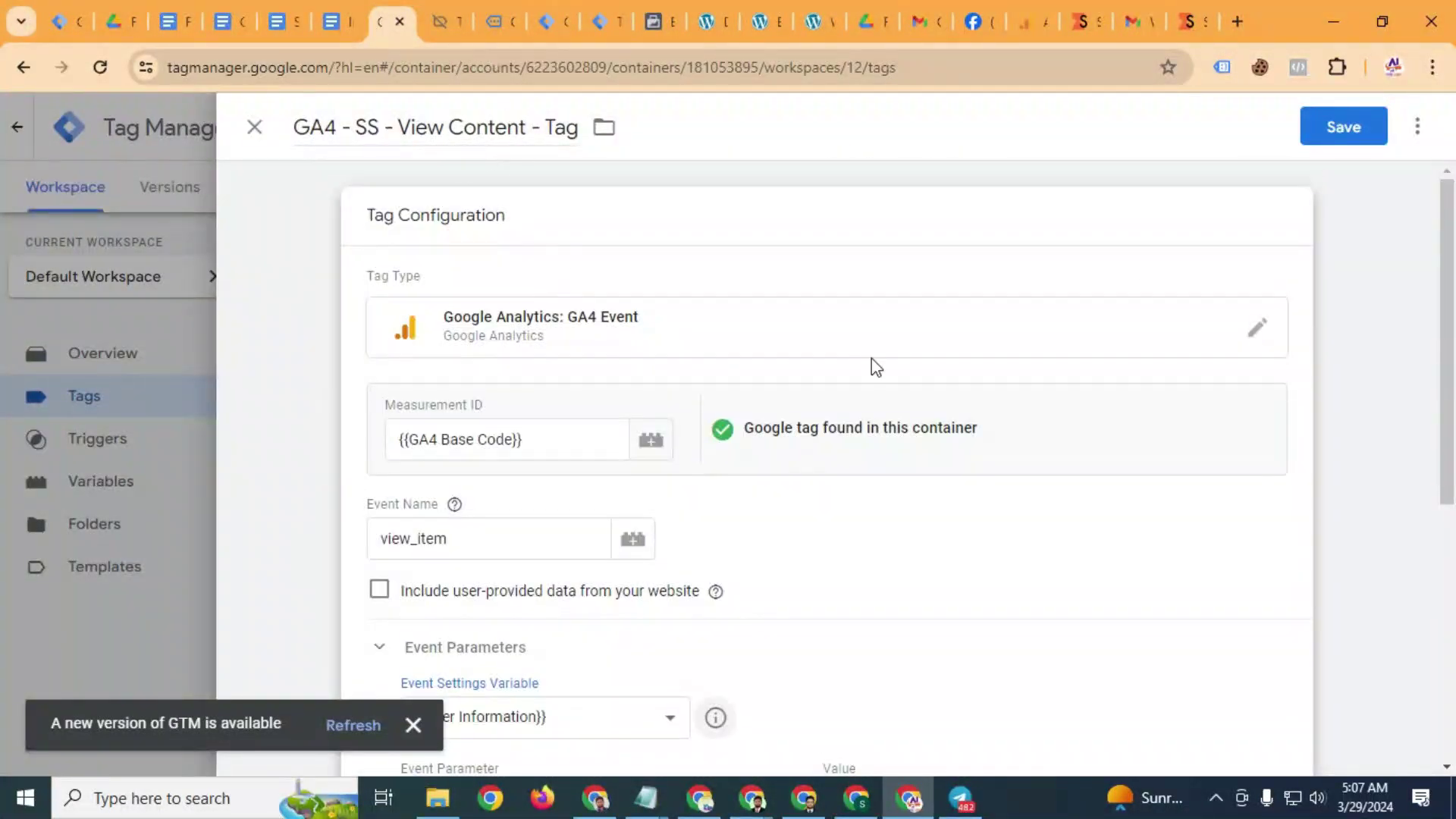
pyautogui.click(1333, 144)
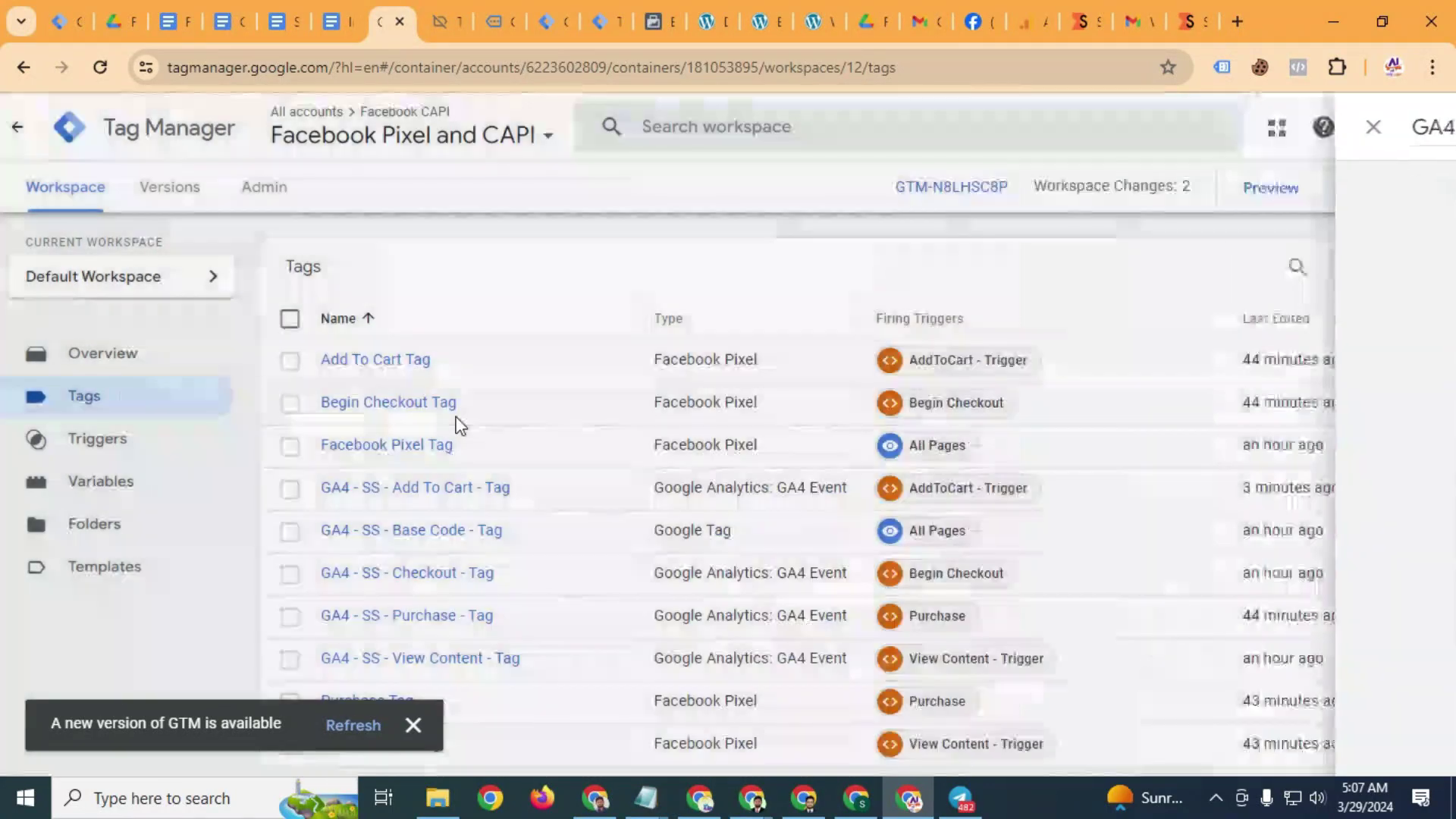
pyautogui.scroll(-1, 494, 530)
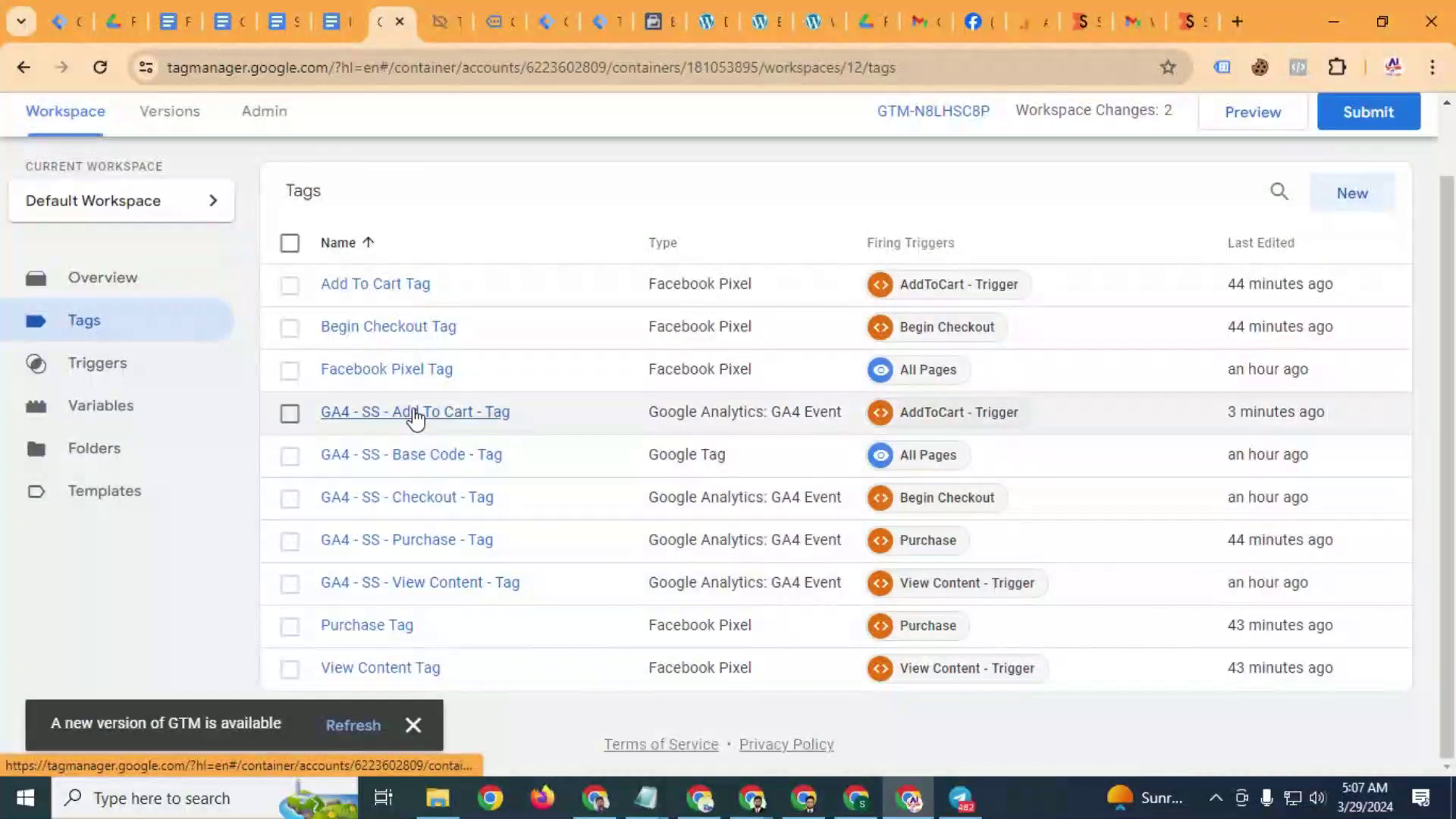
pyautogui.click(529, 507)
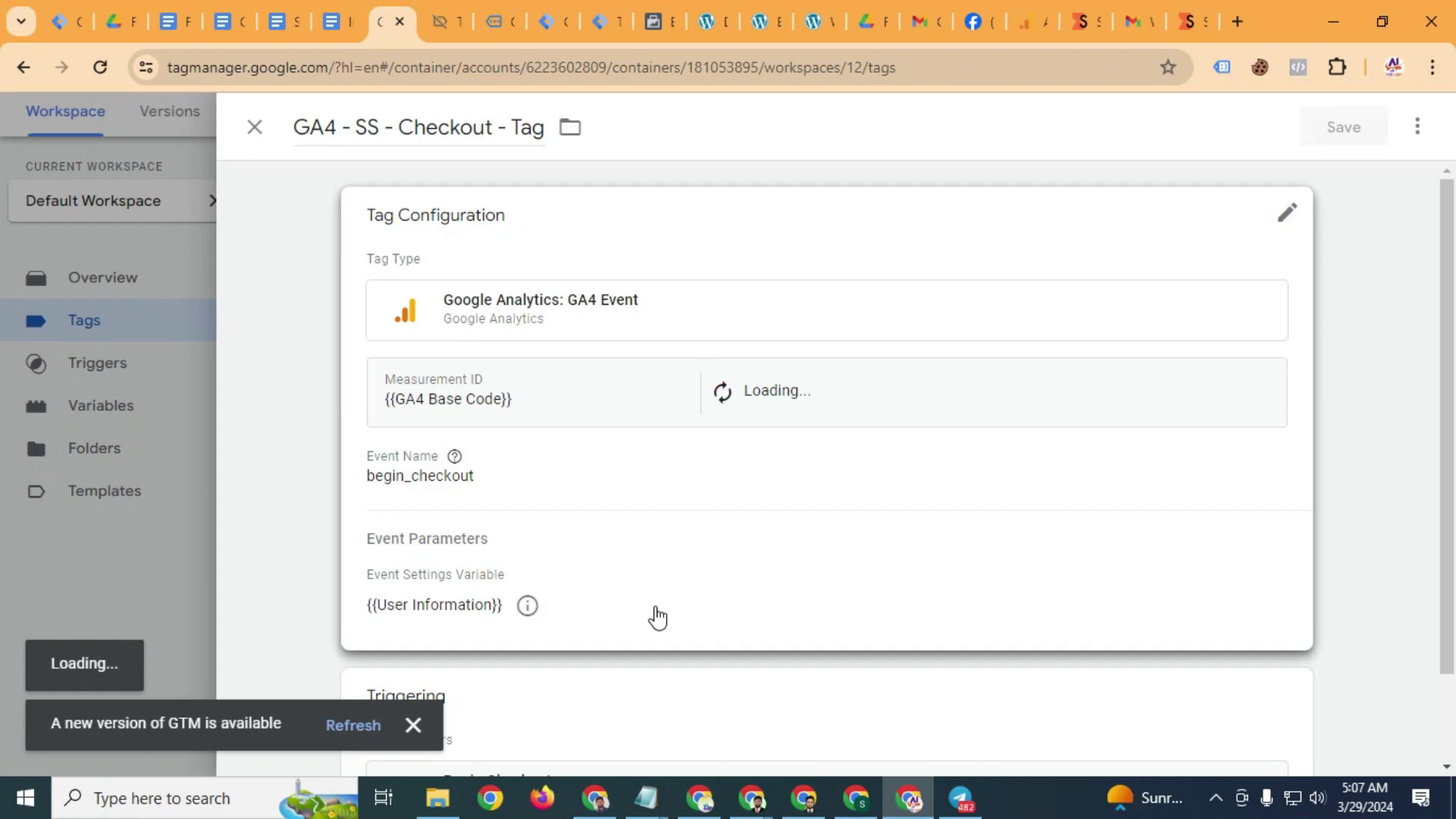
pyautogui.click(610, 503)
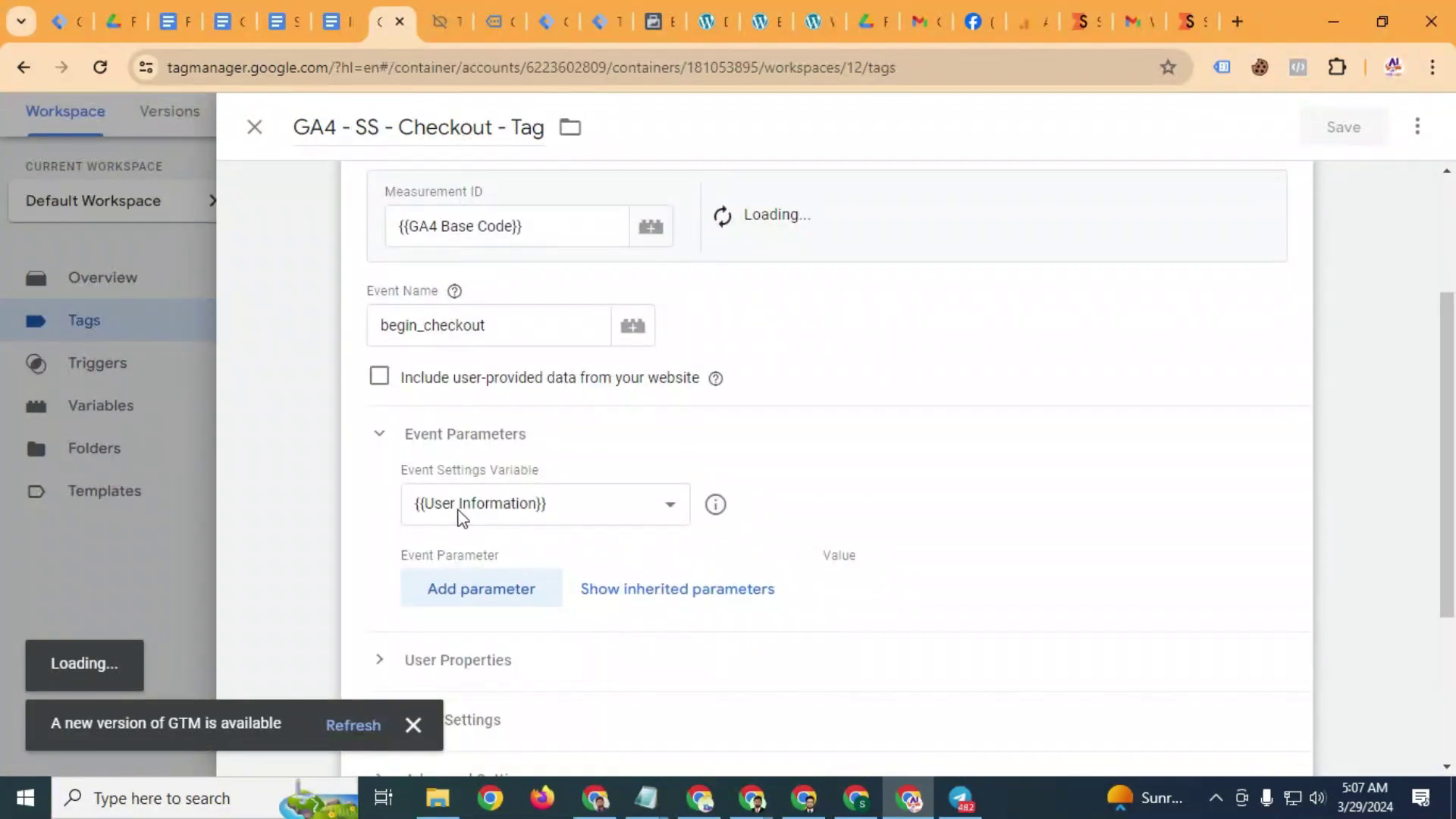
pyautogui.click(529, 582)
pyautogui.click(510, 654)
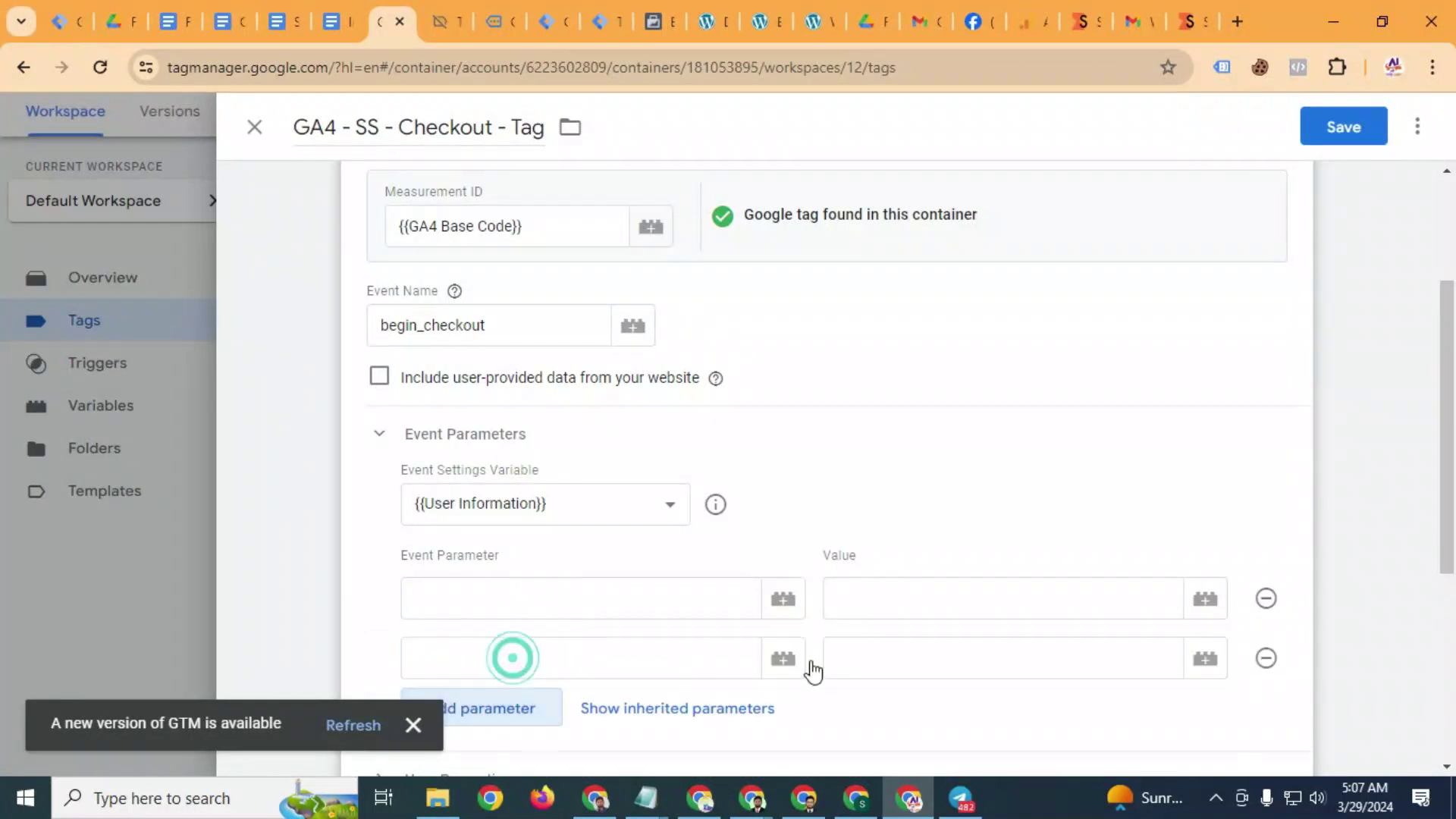
pyautogui.click(1263, 666)
pyautogui.click(1266, 598)
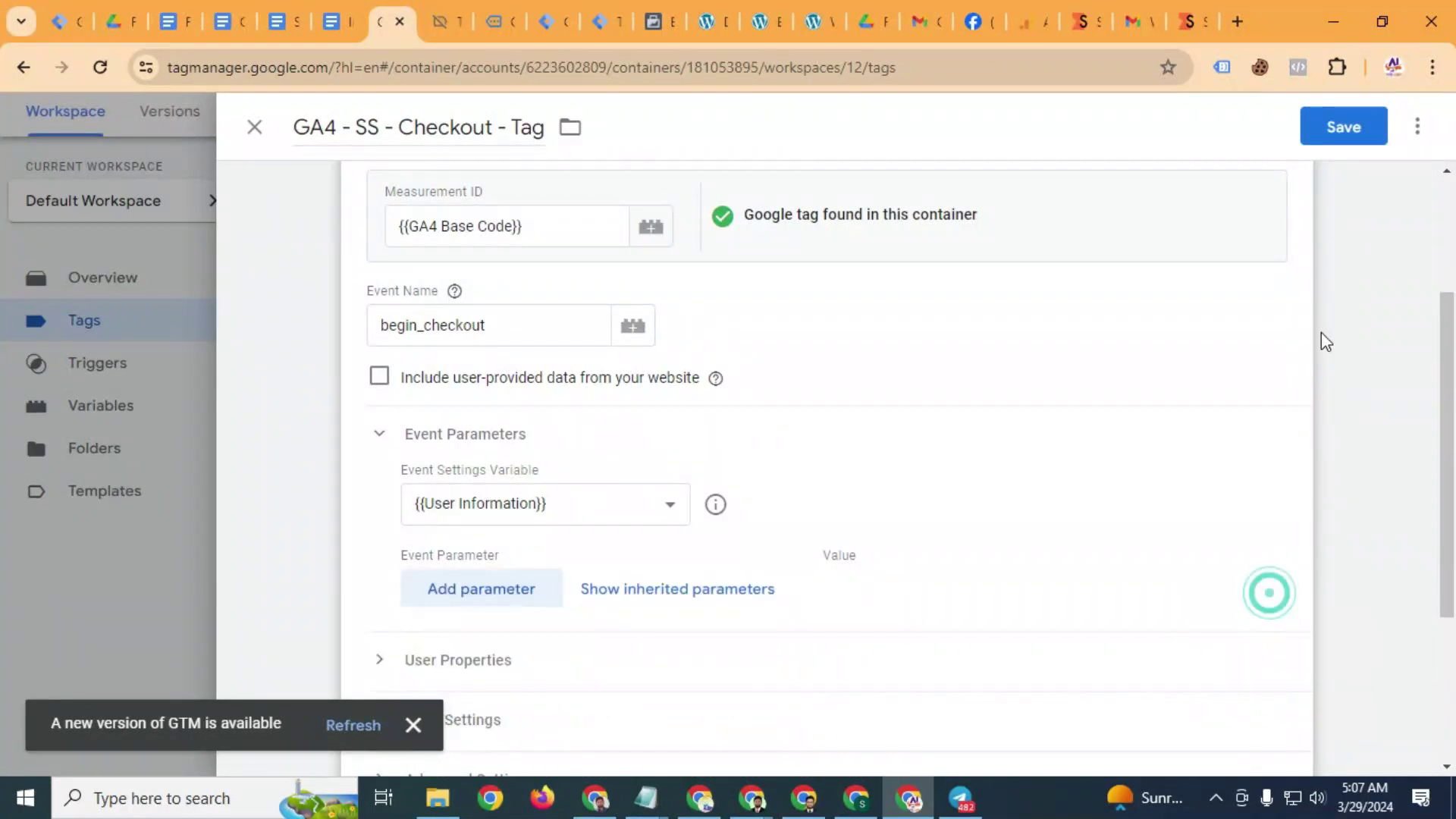
pyautogui.click(262, 139)
pyautogui.click(938, 383)
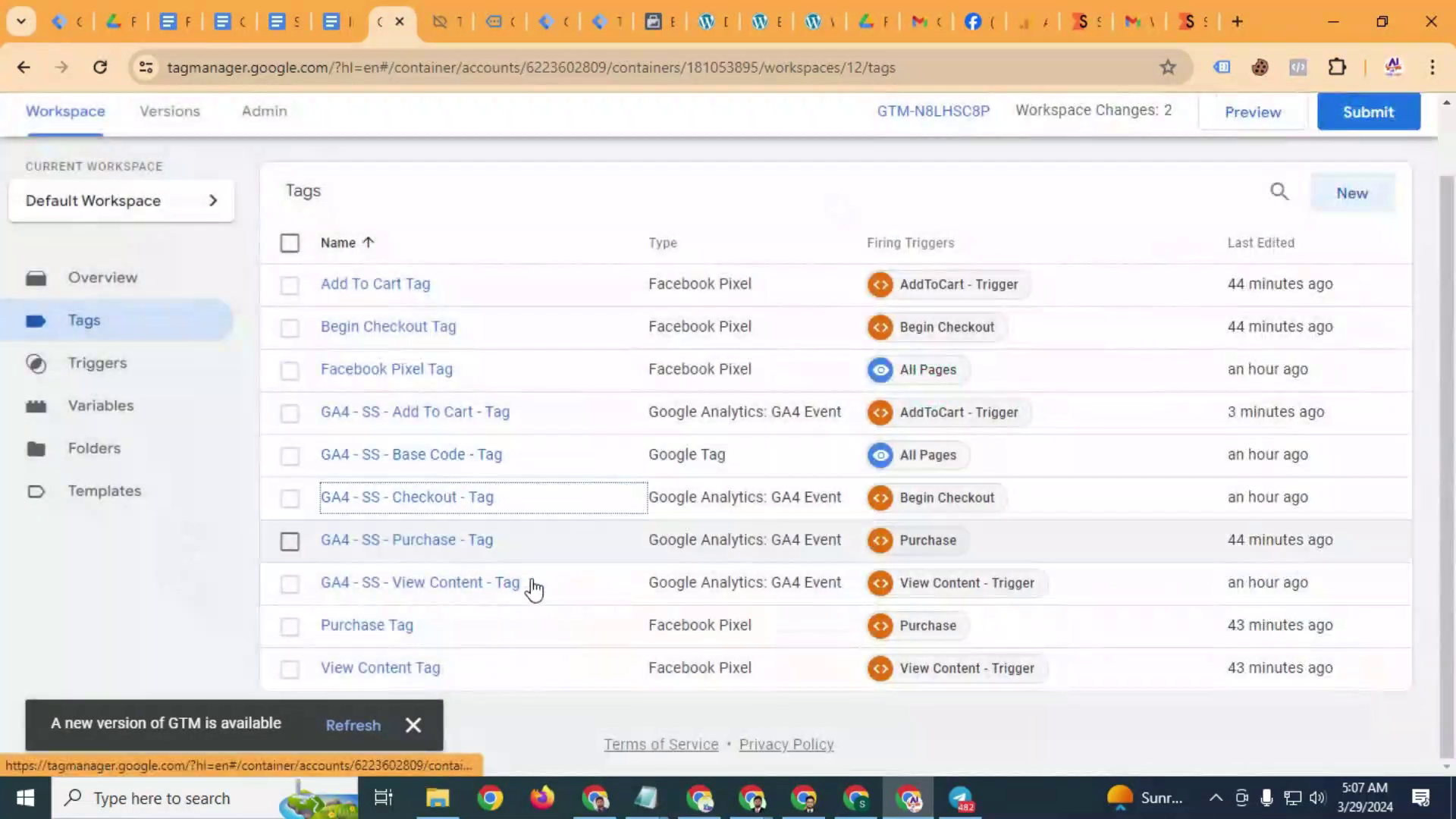
# Check the event settings variable and event parameters of the GA4 - SS - Purchase - Tag, and return to the tag list
pyautogui.click(419, 542)
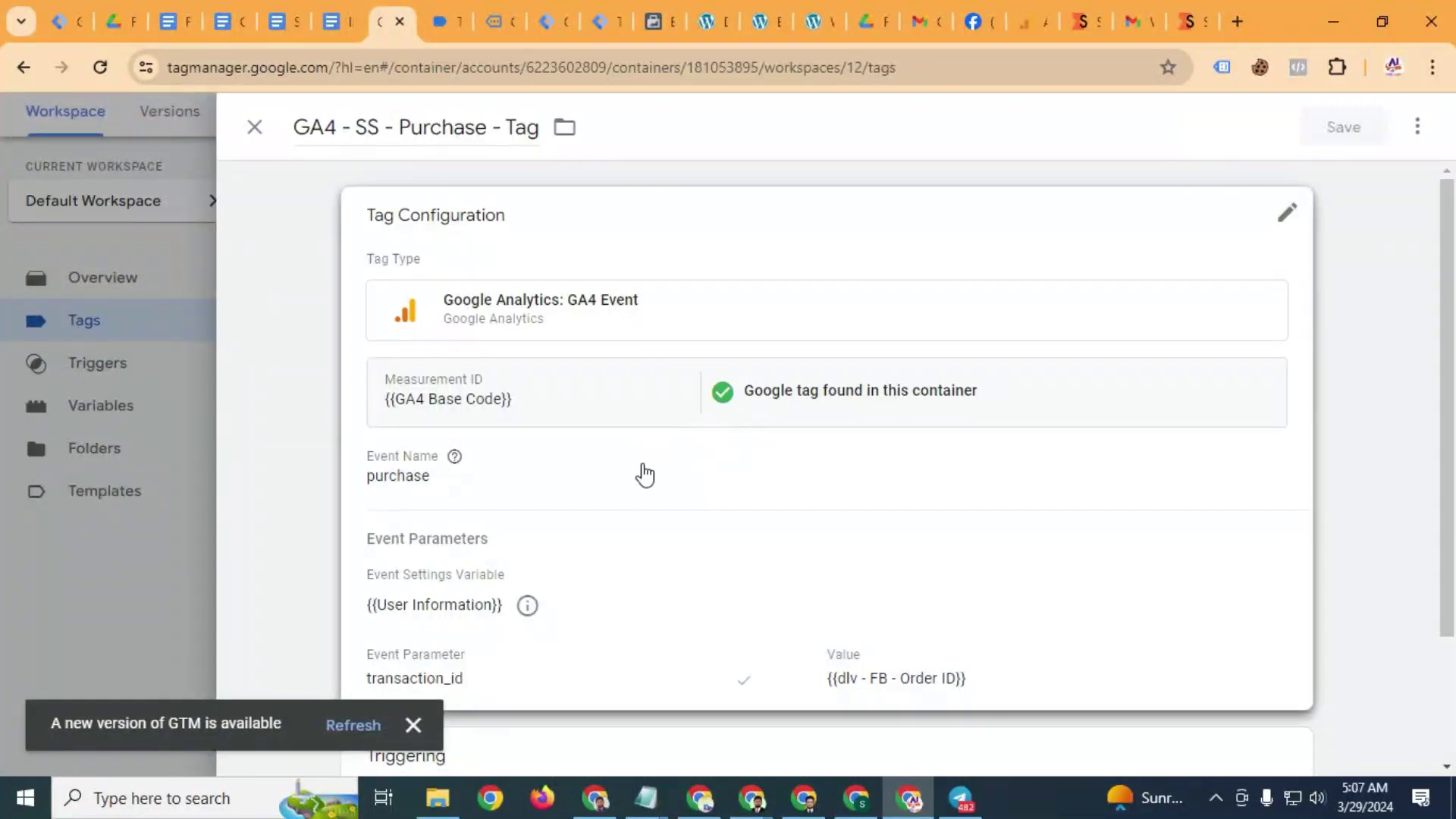
pyautogui.click(642, 471)
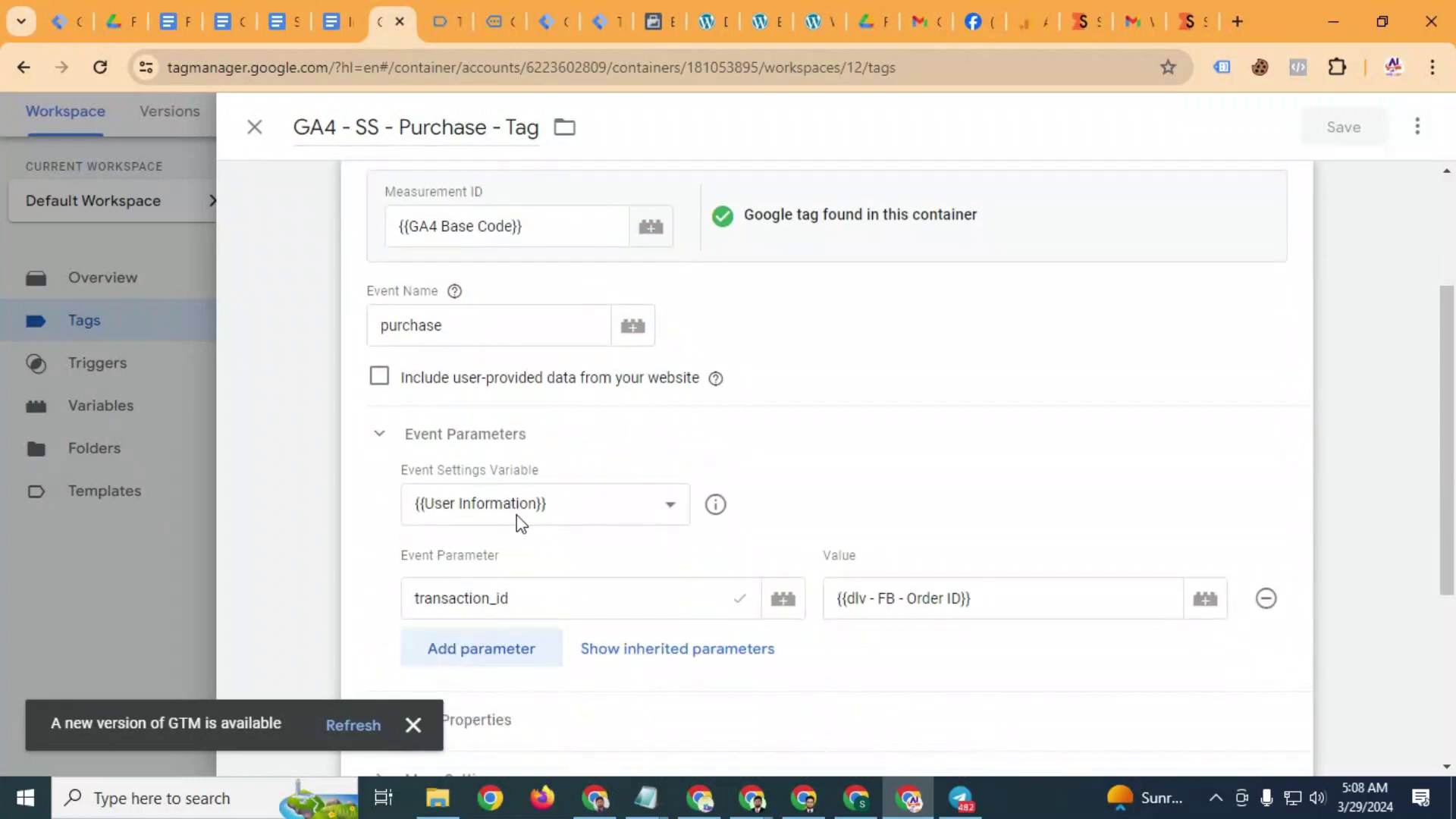
pyautogui.click(255, 126)
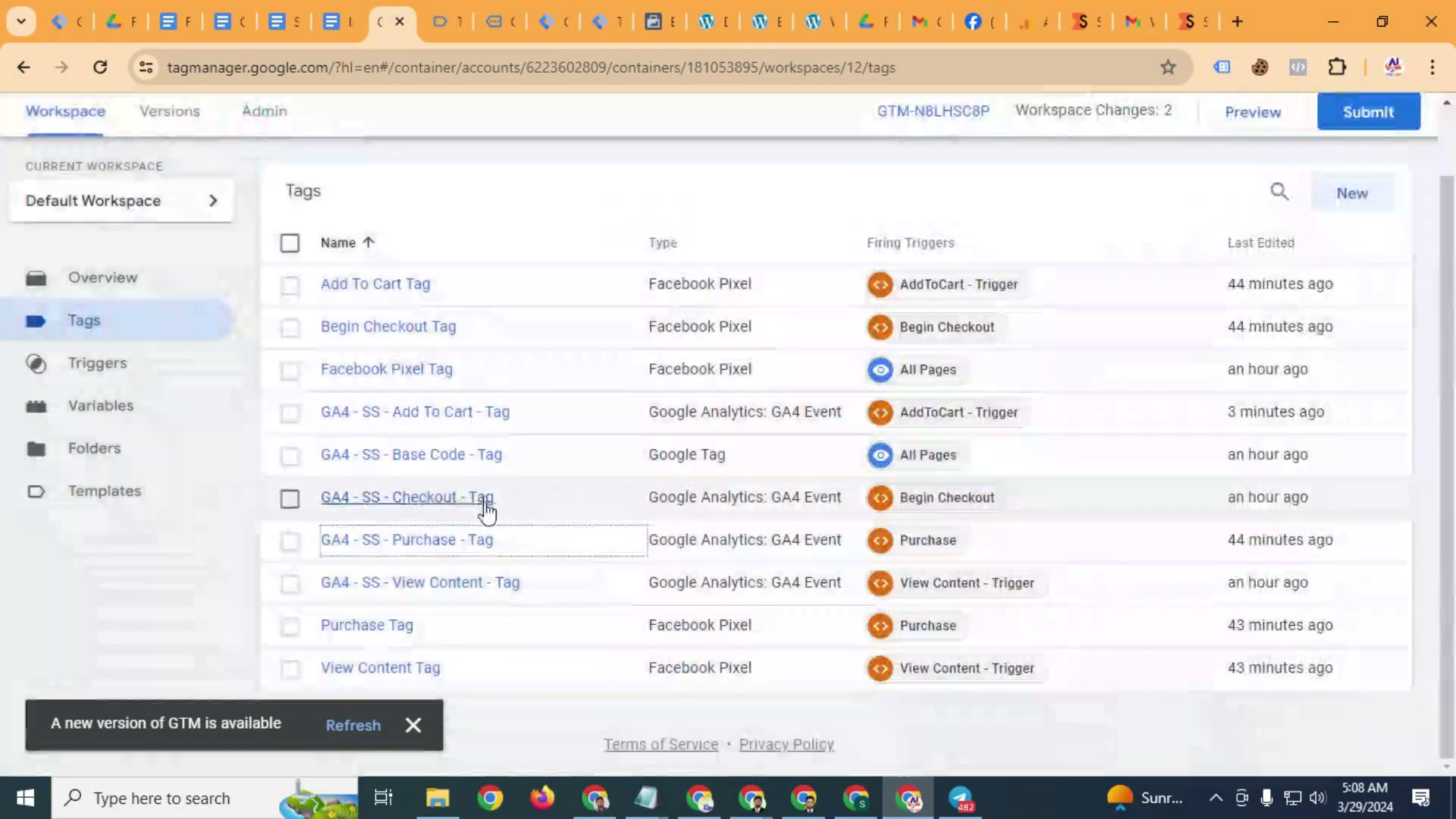
# Add eight blank configuration parameter rows below event_id in the GA4 - SS - Base Code - Tag
pyautogui.click(429, 457)
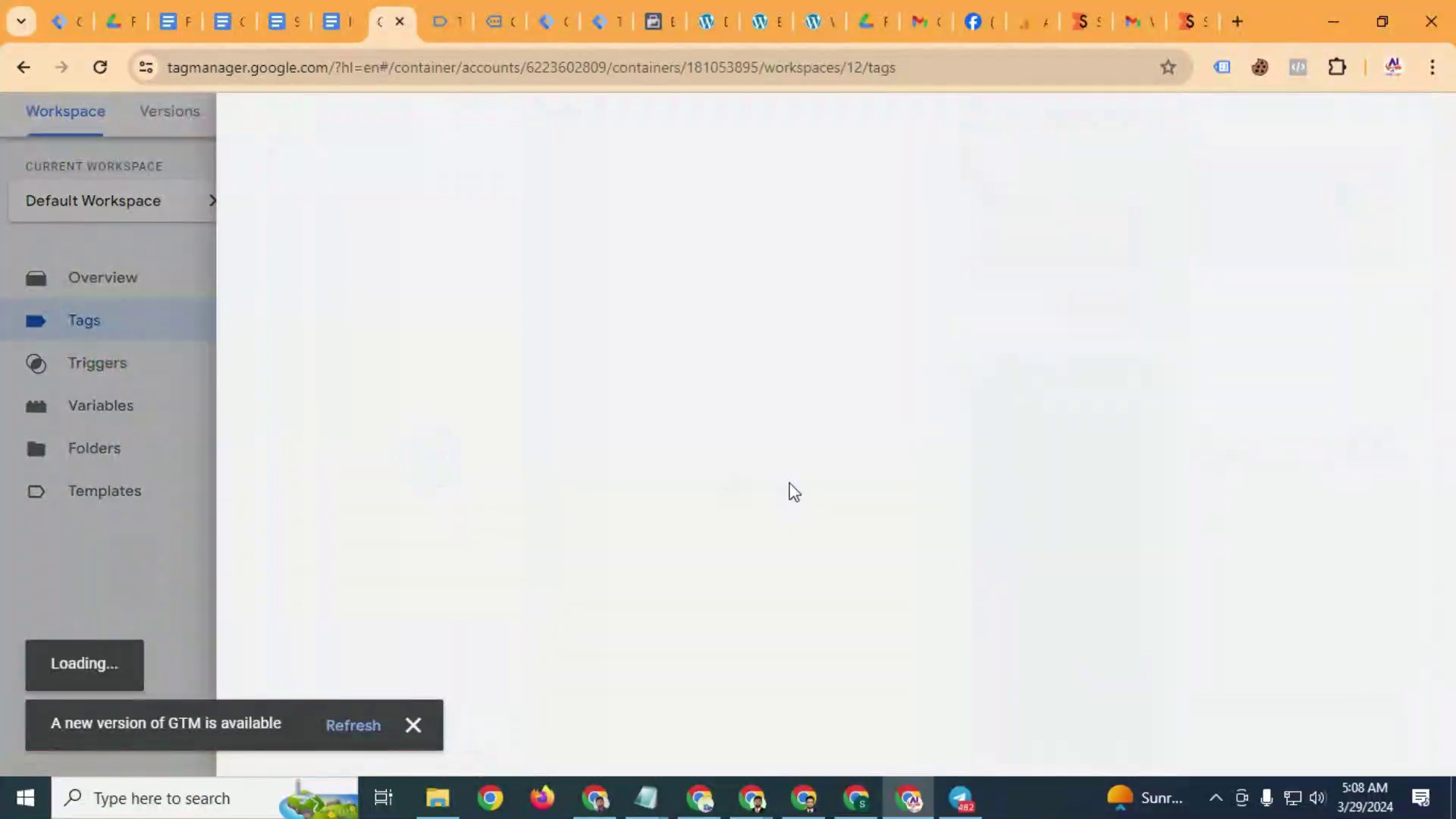
pyautogui.click(416, 724)
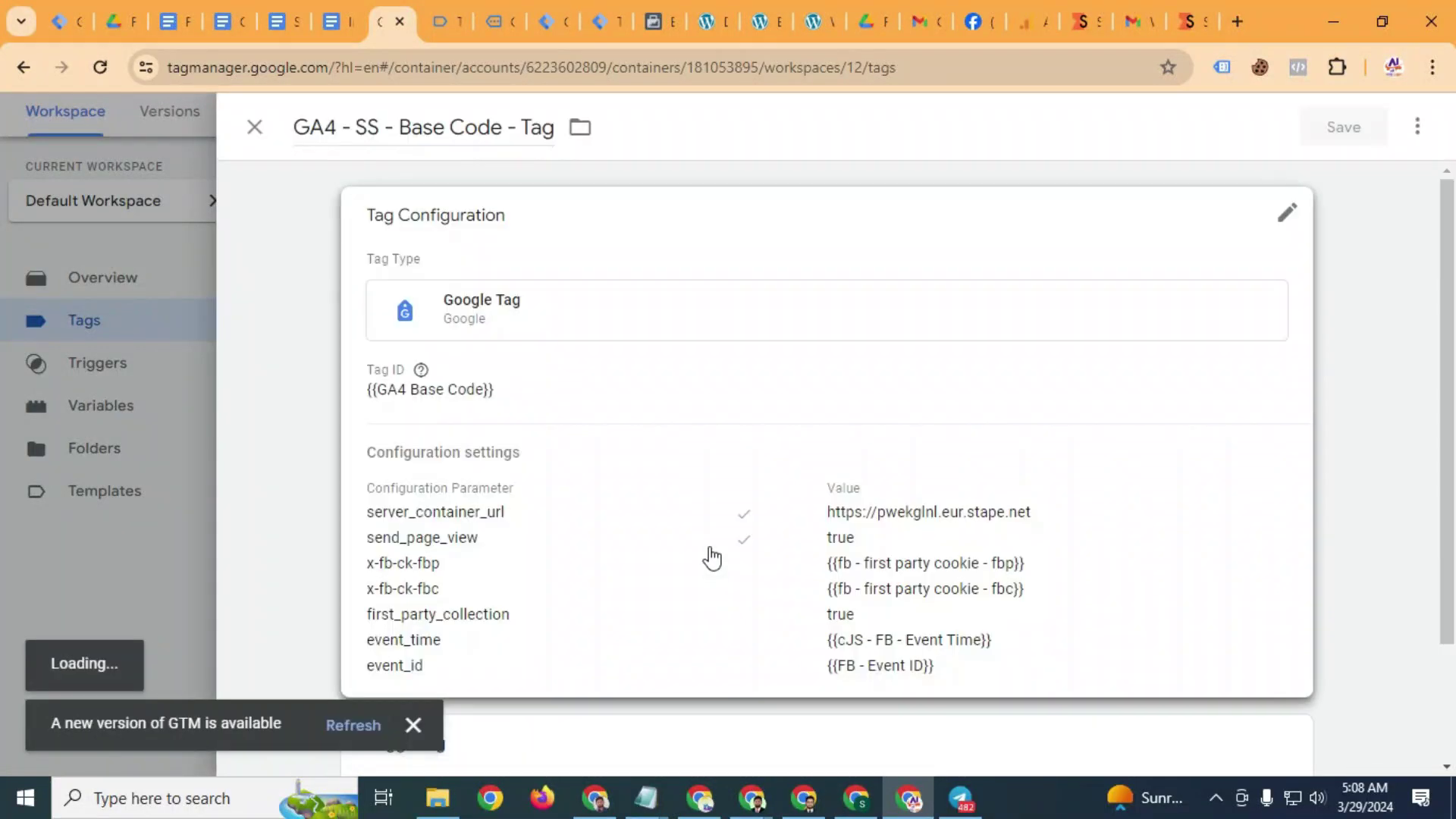
pyautogui.scroll(-2, 679, 456)
pyautogui.click(679, 455)
pyautogui.scroll(-5, 728, 503)
pyautogui.click(501, 436)
pyautogui.click(531, 507)
pyautogui.click(491, 557)
pyautogui.scroll(-3, 508, 492)
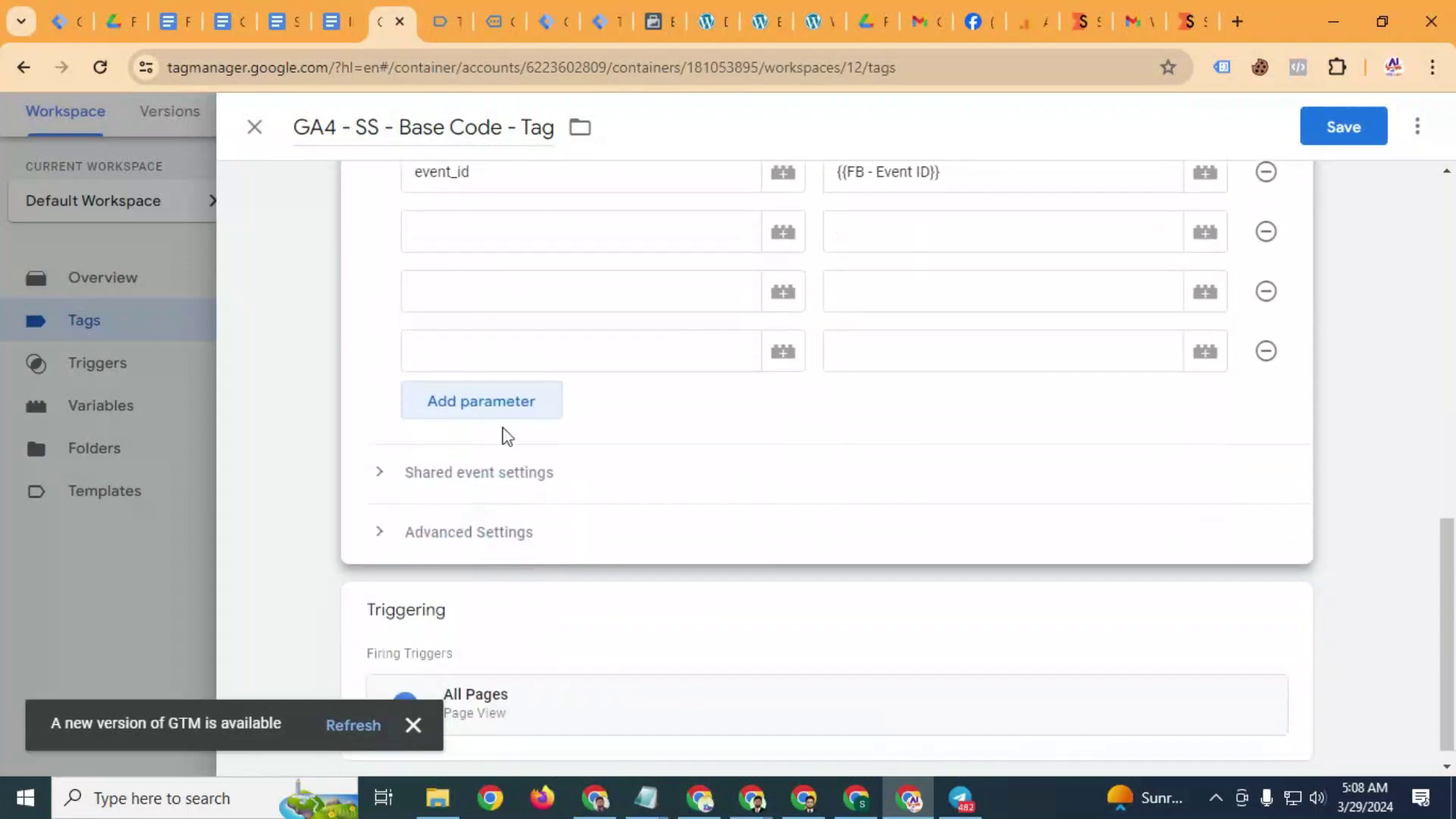
pyautogui.click(497, 394)
pyautogui.click(485, 468)
pyautogui.click(493, 525)
pyautogui.click(504, 584)
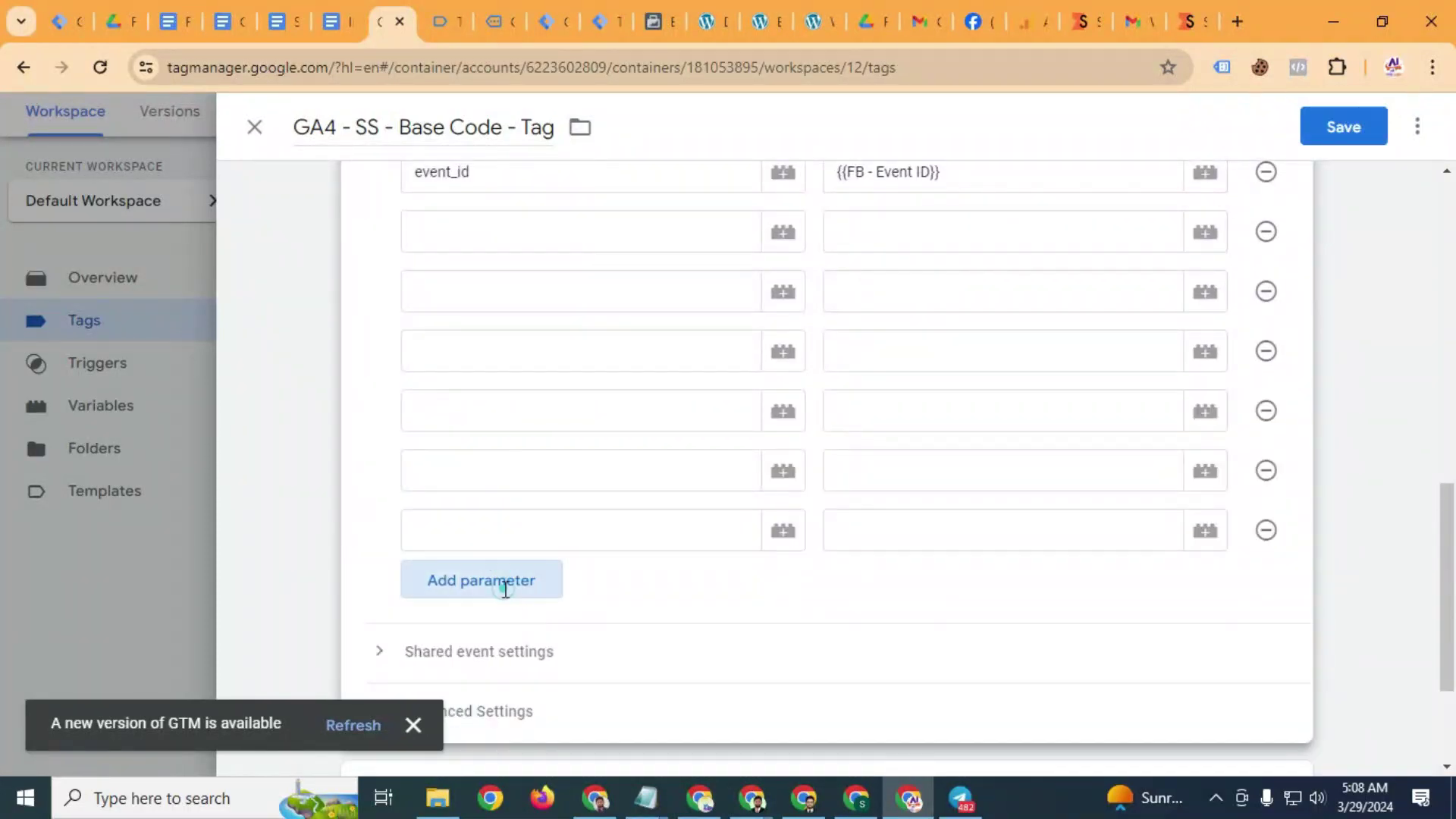
pyautogui.scroll(-1, 504, 595)
pyautogui.click(485, 542)
pyautogui.scroll(1, 516, 470)
# Copy user_data.address.first_name from the document's parameter table into the configuration parameter row below event_id
pyautogui.click(475, 238)
pyautogui.click(334, 21)
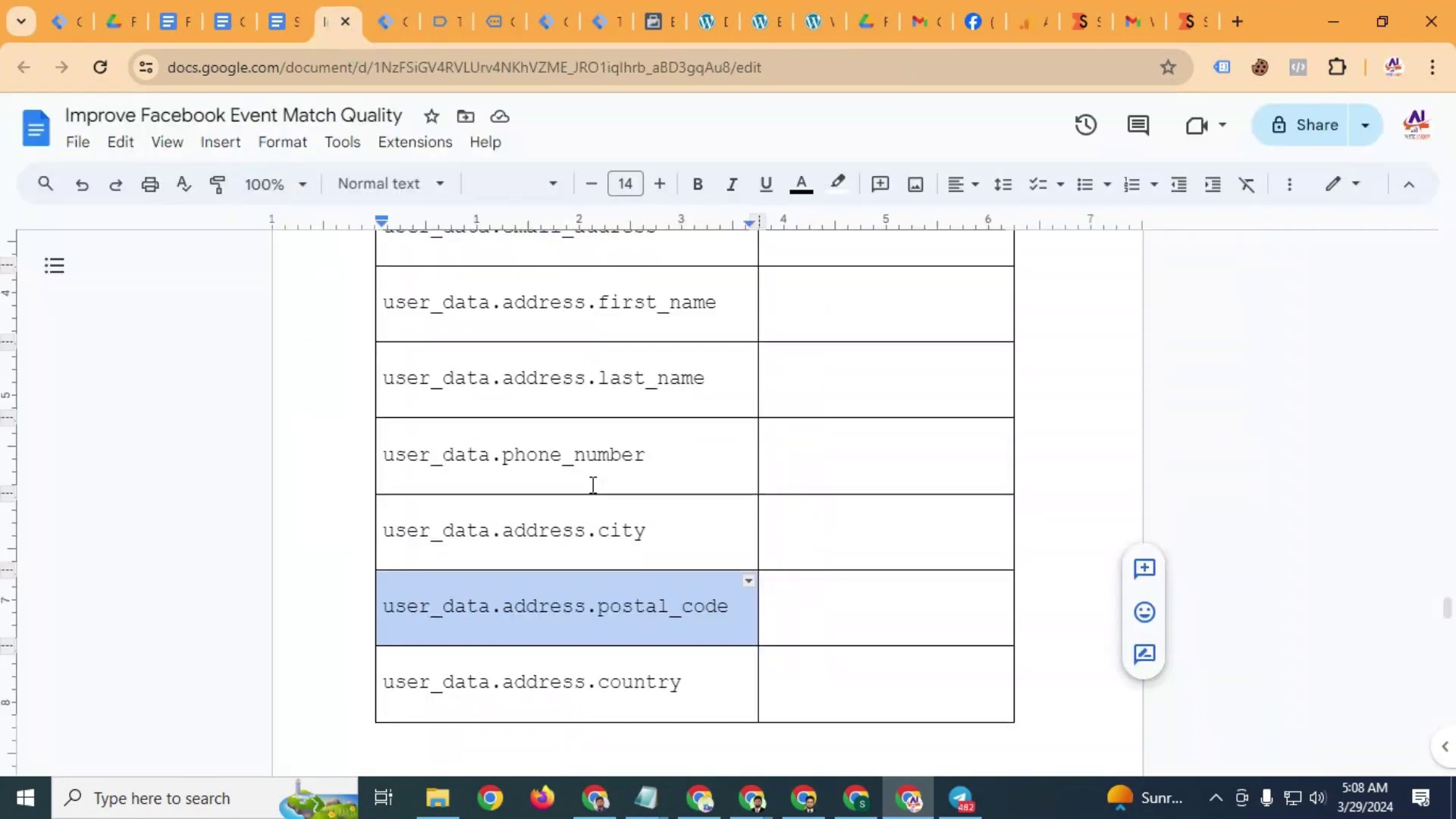
pyautogui.scroll(4, 604, 512)
pyautogui.scroll(-1, 604, 512)
pyautogui.tripleClick(615, 529)
pyautogui.hotkey('ctrl', 'c')
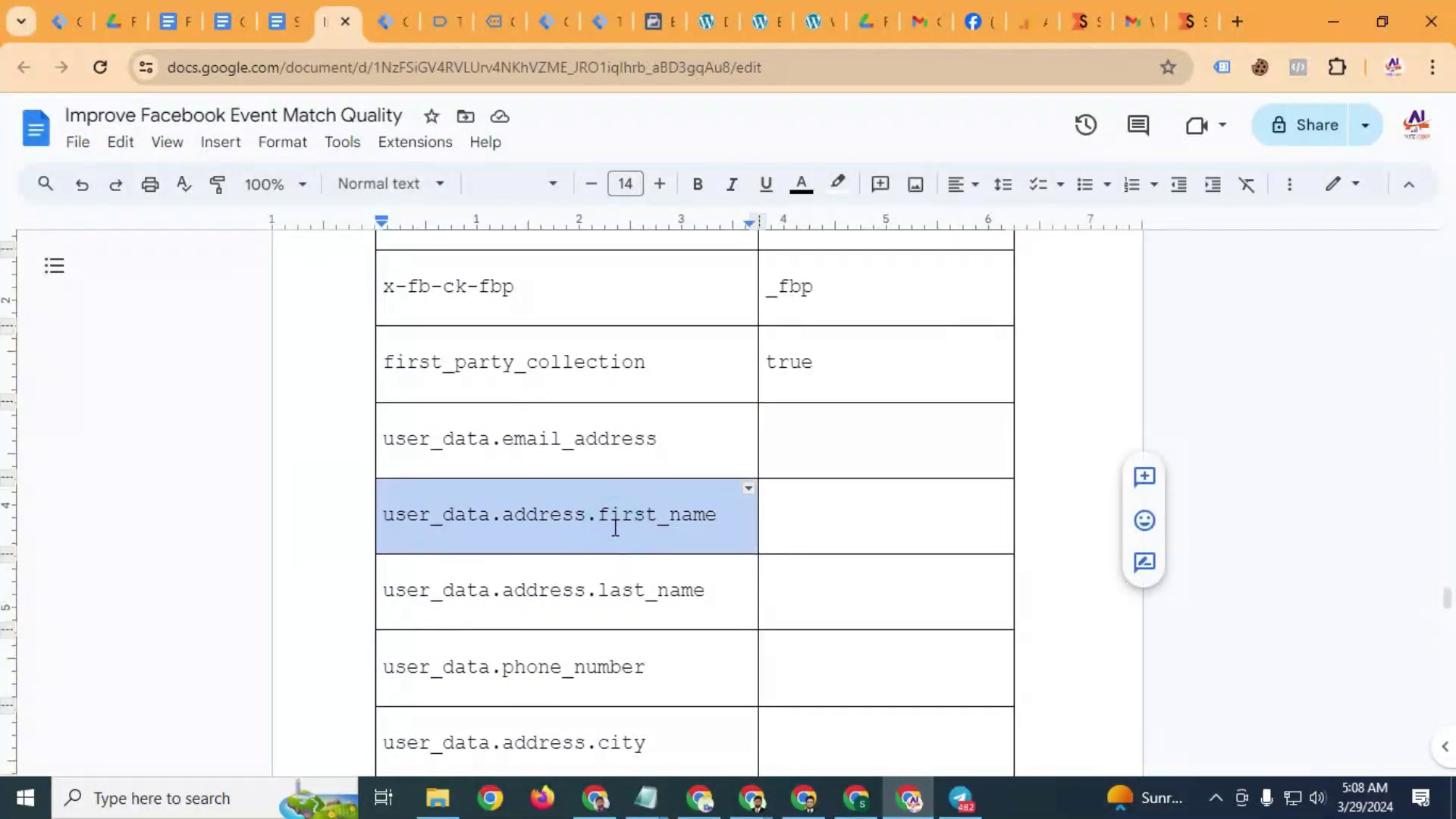
pyautogui.click(458, 17)
pyautogui.hotkey('ctrl', 'v')
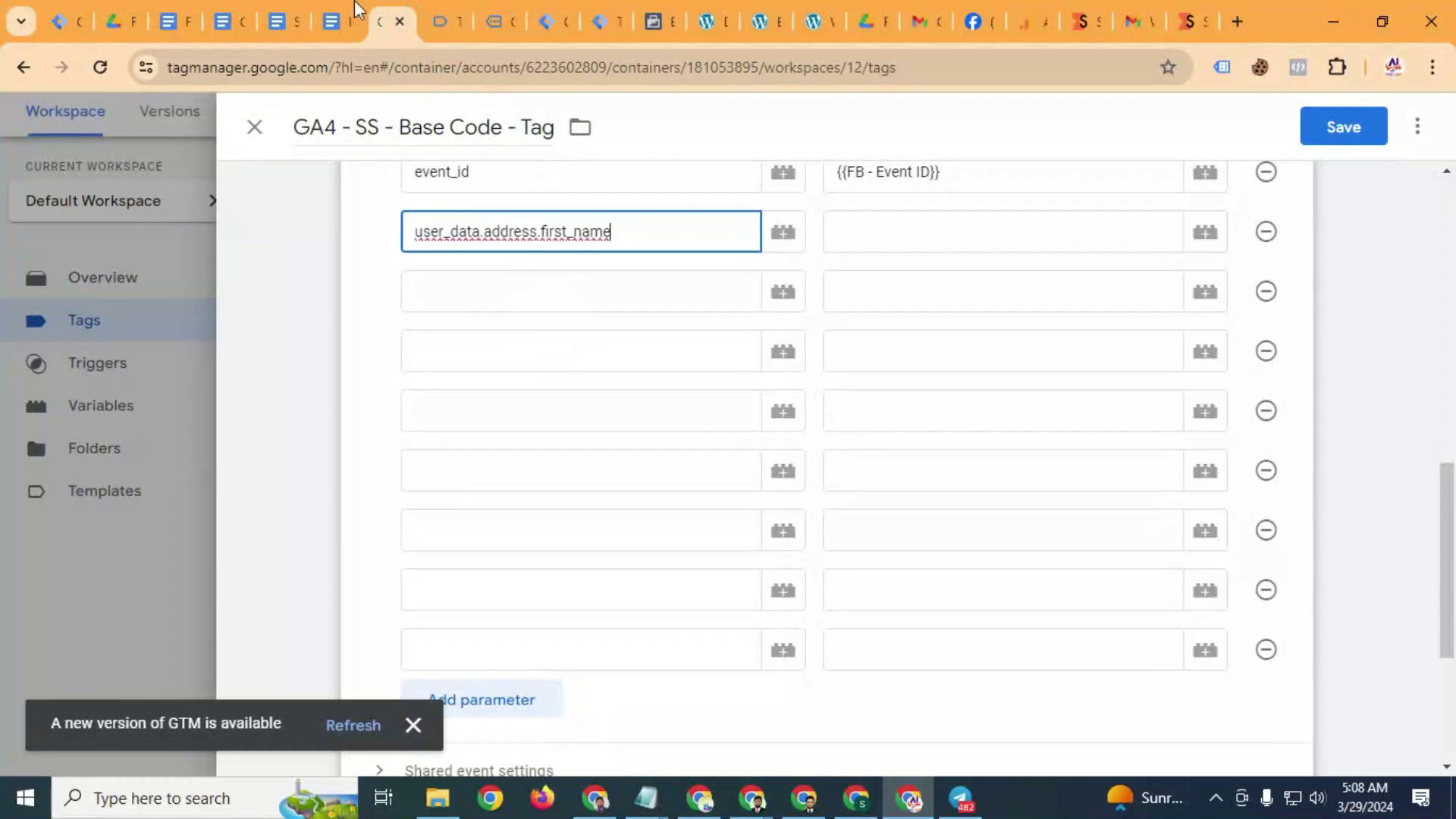
# Copy user_data.address.last_name from the document's parameter table into the configuration parameter row below user_data.address.first_name
pyautogui.click(327, 15)
pyautogui.tripleClick(538, 592)
pyautogui.hotkey('ctrl', 'c')
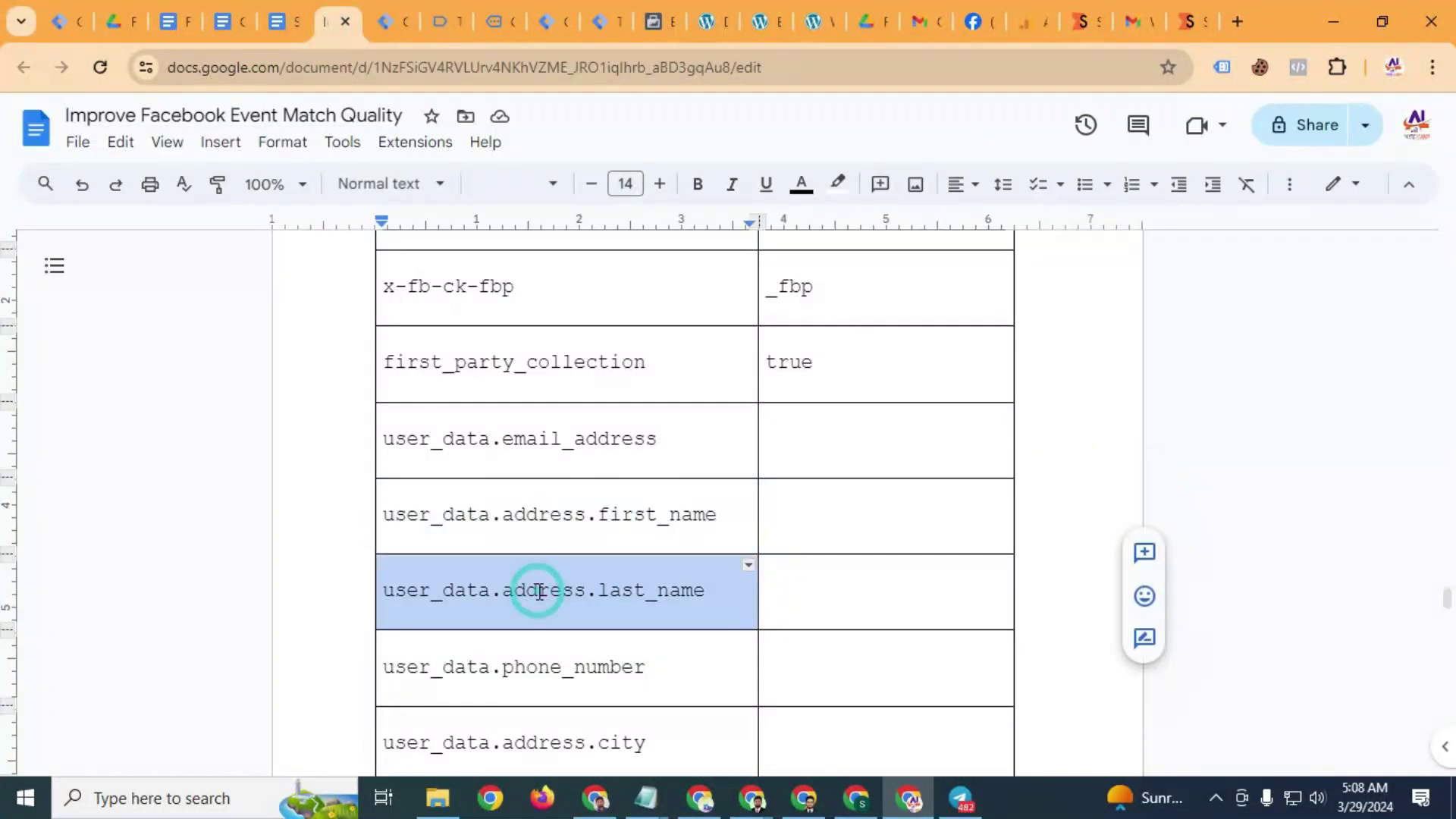
pyautogui.click(406, 23)
pyautogui.click(504, 291)
pyautogui.hotkey('ctrl', 'v')
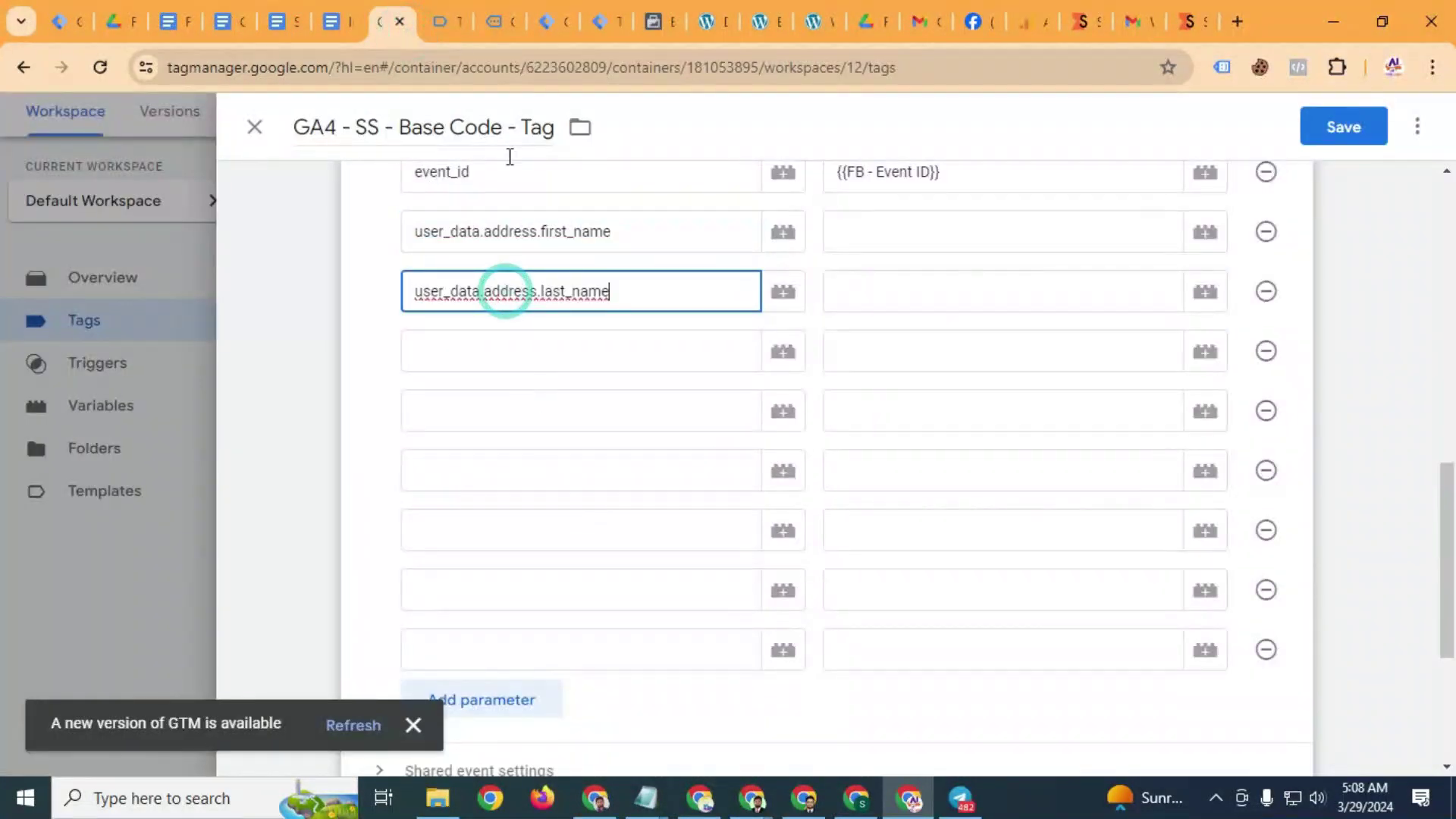
# Copy user_data.email_address from the document's parameter table into the configuration parameter row below user_data.address.last_name
pyautogui.click(363, 12)
pyautogui.tripleClick(583, 444)
pyautogui.hotkey('ctrl', 'c')
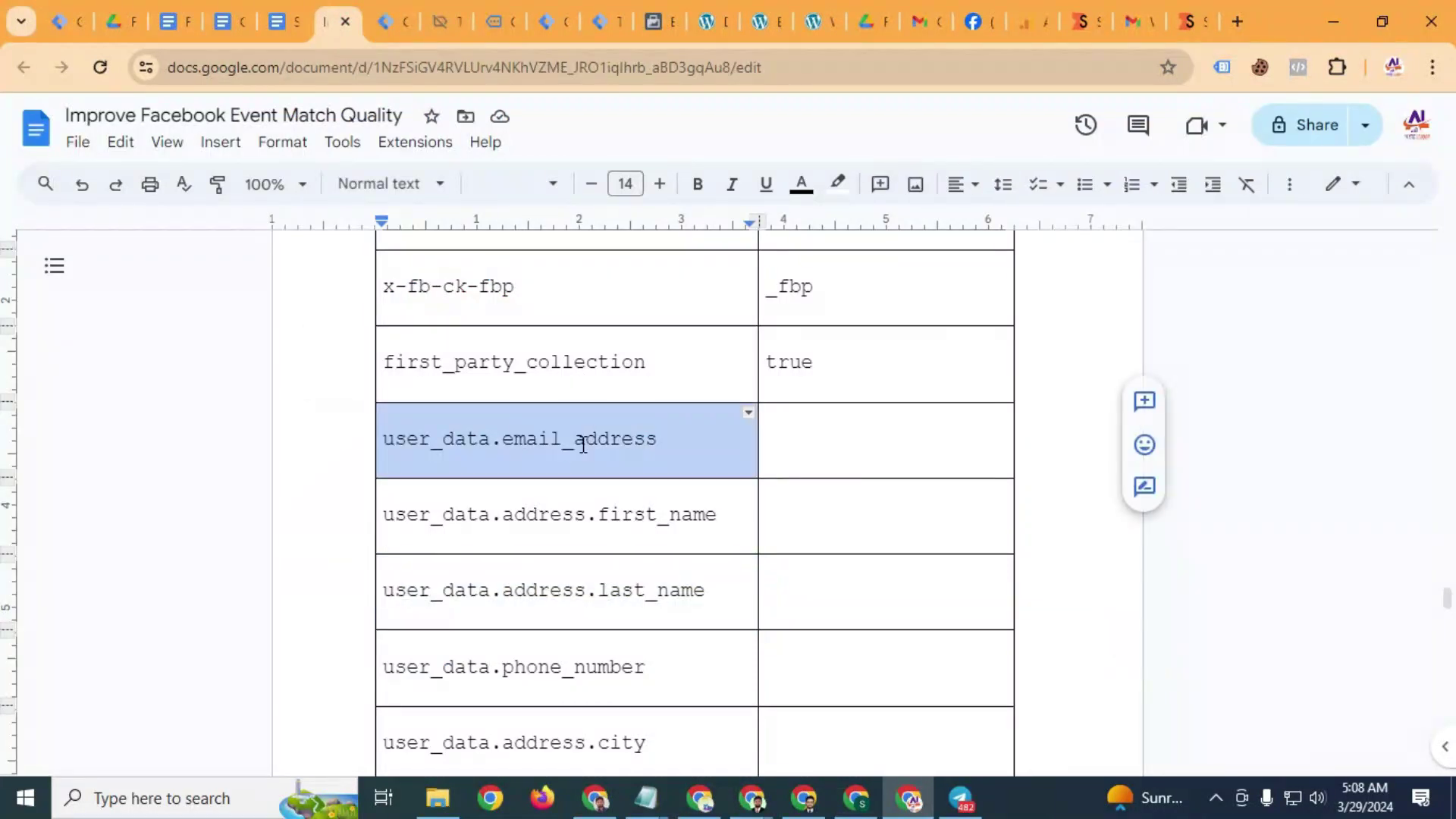
pyautogui.click(394, 23)
pyautogui.click(474, 345)
pyautogui.hotkey('ctrl', 'v')
# Copy user_data.phone_number from the document's parameter table into the configuration parameter row below user_data.email_address
pyautogui.click(345, 23)
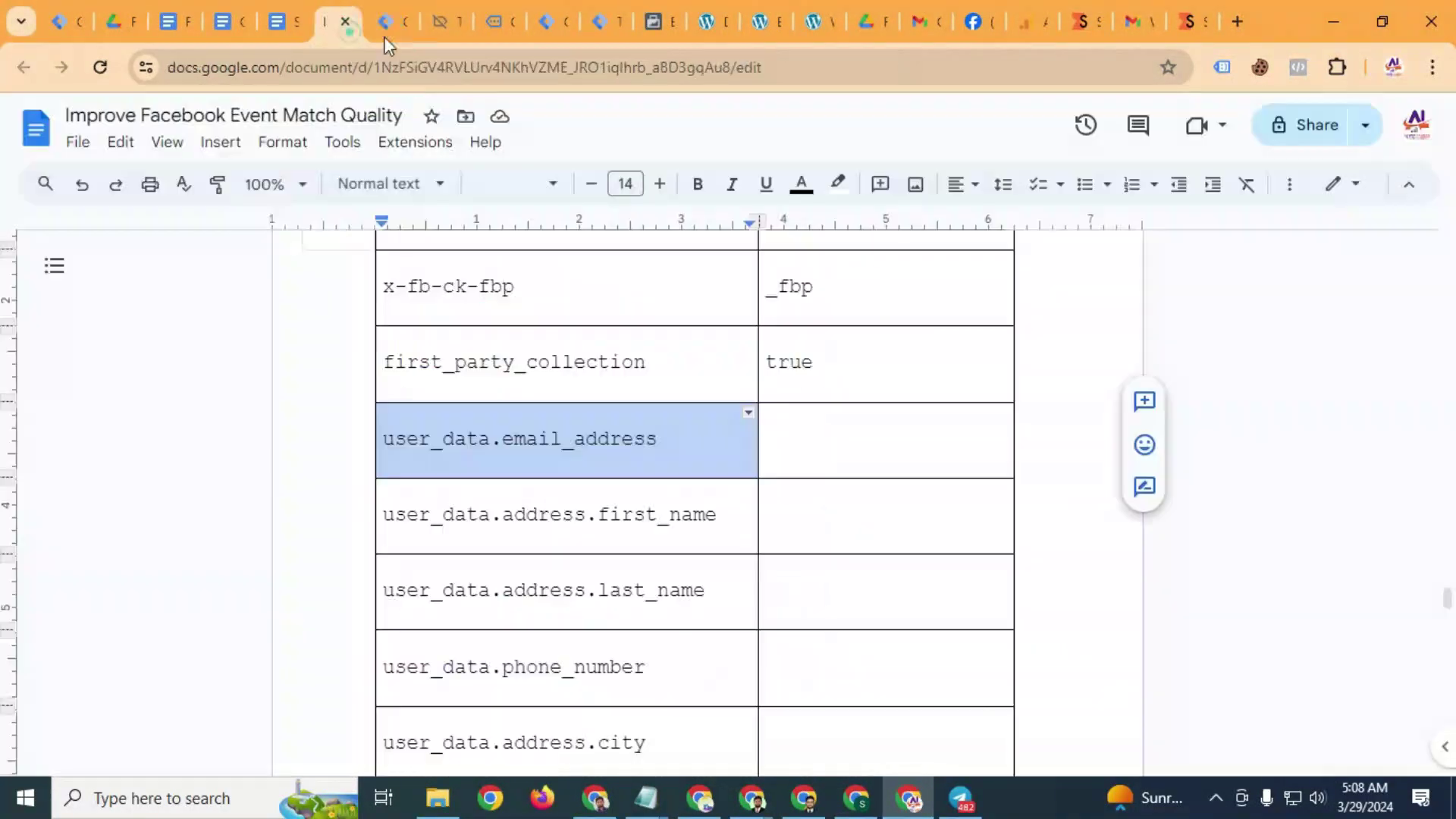
pyautogui.doubleClick(572, 665)
pyautogui.tripleClick(572, 665)
pyautogui.hotkey('ctrl', 'c')
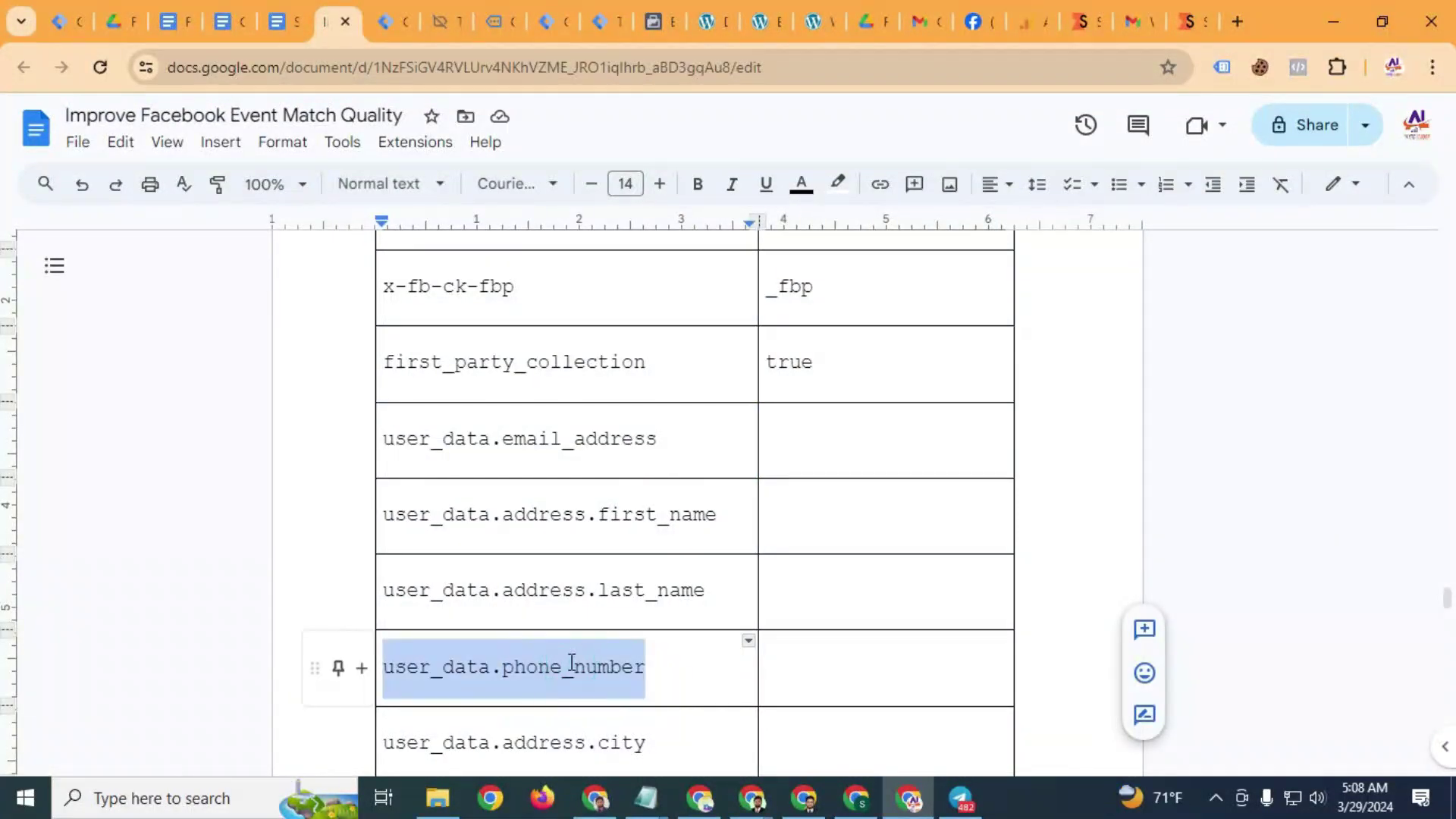
pyautogui.click(375, 12)
pyautogui.click(471, 412)
pyautogui.hotkey('ctrl', 'v')
# Copy user_data.address.city from the document's parameter table into the configuration parameter row below user_data.phone_number
pyautogui.click(338, 21)
pyautogui.scroll(-3, 575, 504)
pyautogui.doubleClick(566, 531)
pyautogui.tripleClick(567, 531)
pyautogui.hotkey('ctrl', 'c')
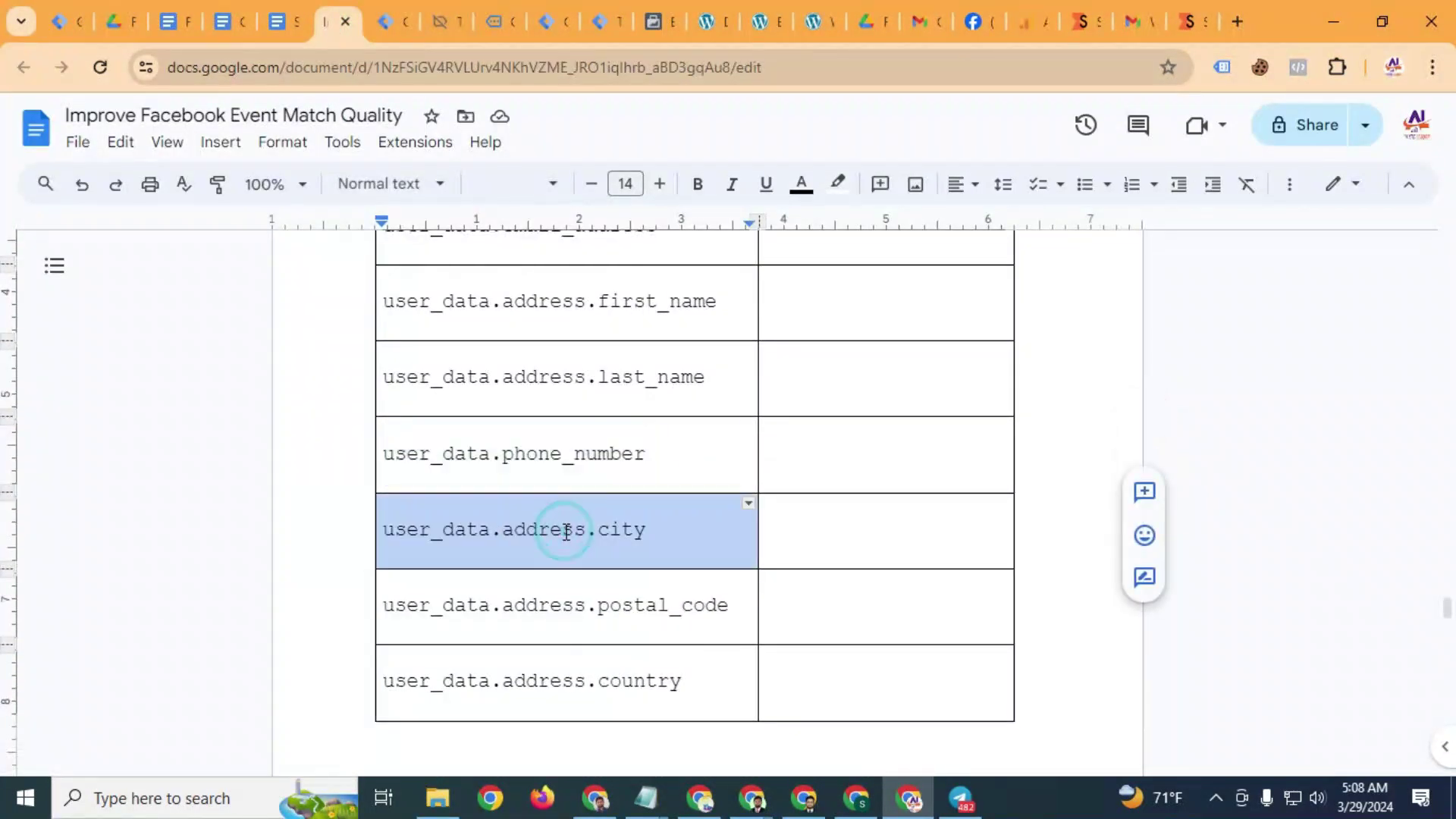
pyautogui.click(387, 21)
pyautogui.click(489, 484)
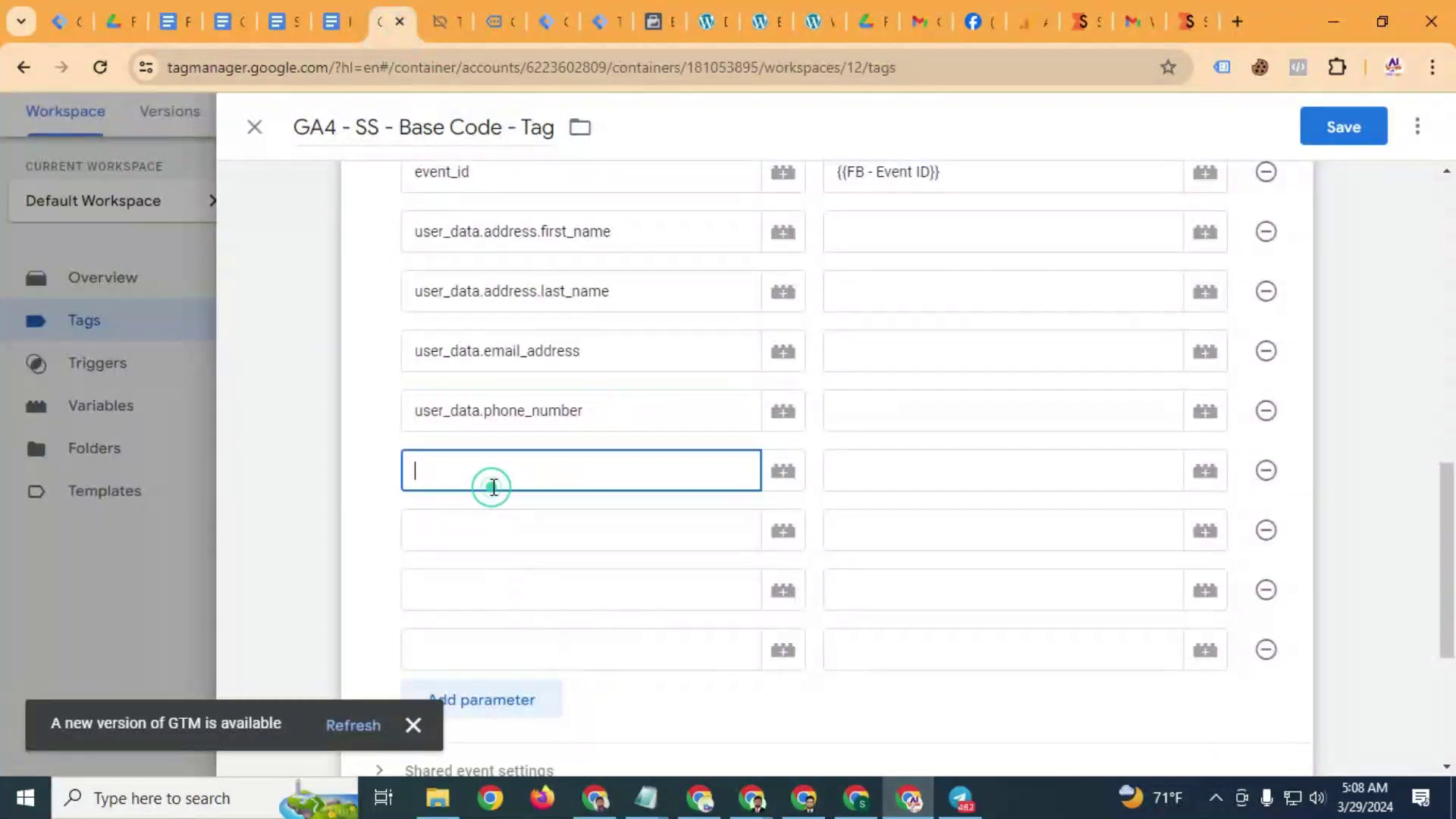
pyautogui.hotkey('ctrl', 'v')
# Copy user_data.address.postal_code from the document's parameter table into the second empty configuration parameter row below user_data.address.city
pyautogui.click(345, 21)
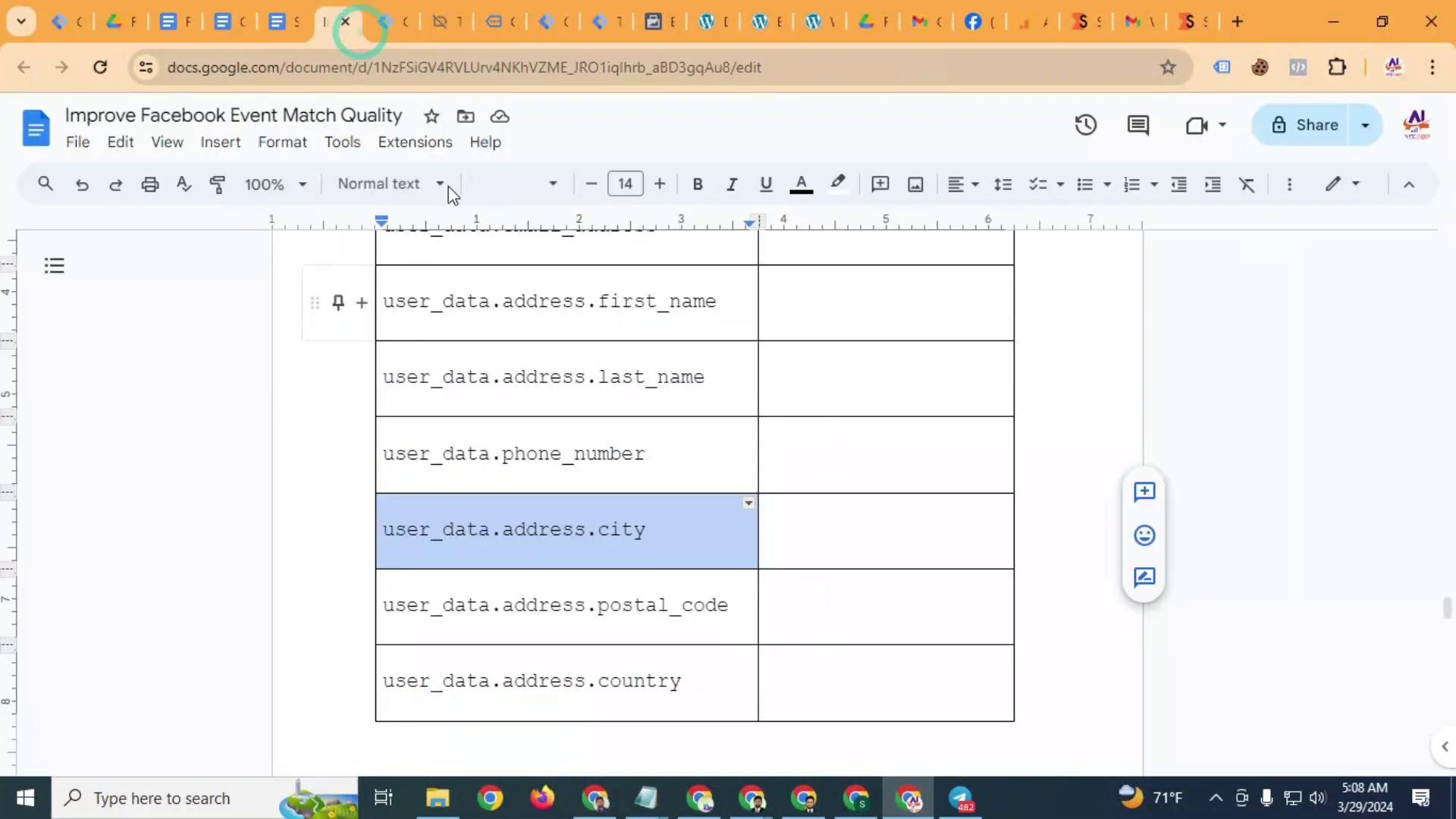
pyautogui.doubleClick(575, 604)
pyautogui.tripleClick(575, 604)
pyautogui.hotkey('ctrl', 'c')
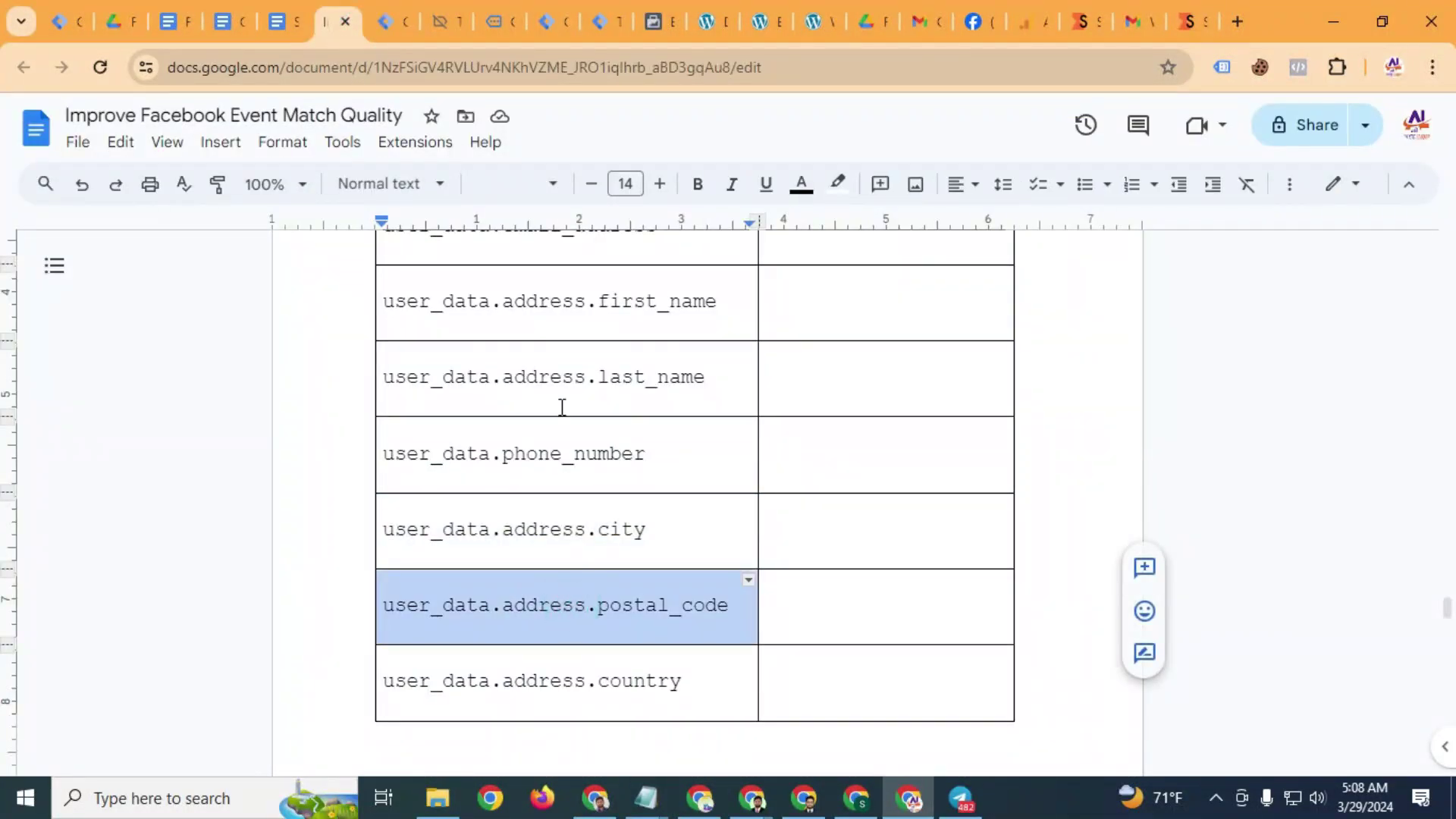
pyautogui.click(390, 21)
pyautogui.click(539, 570)
pyautogui.hotkey('ctrl', 'v')
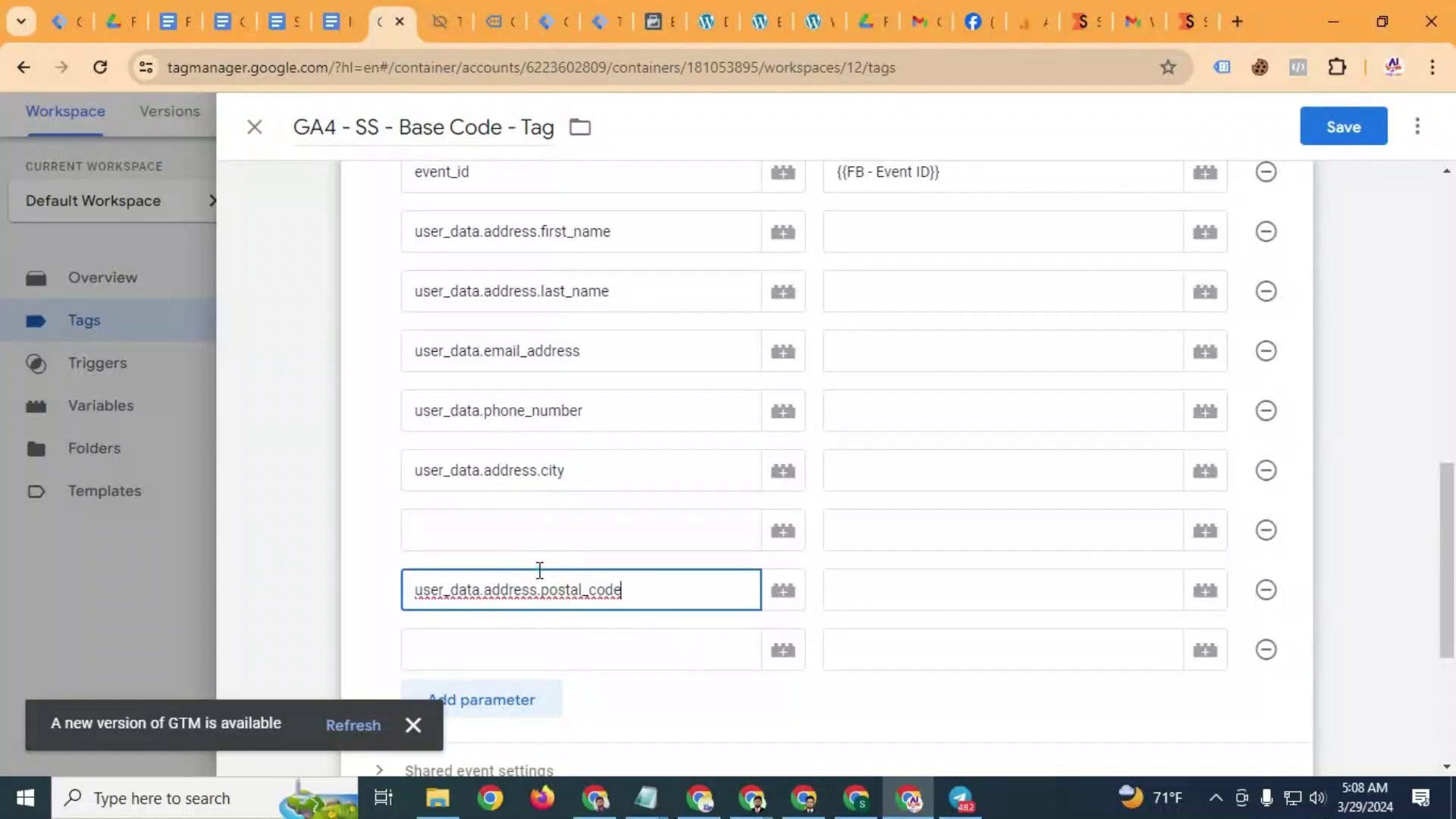
# Enter user_data.address.state in the row below user_data.address.city, reusing the city parameter's name
pyautogui.tripleClick(524, 471)
pyautogui.hotkey('ctrl', 'c')
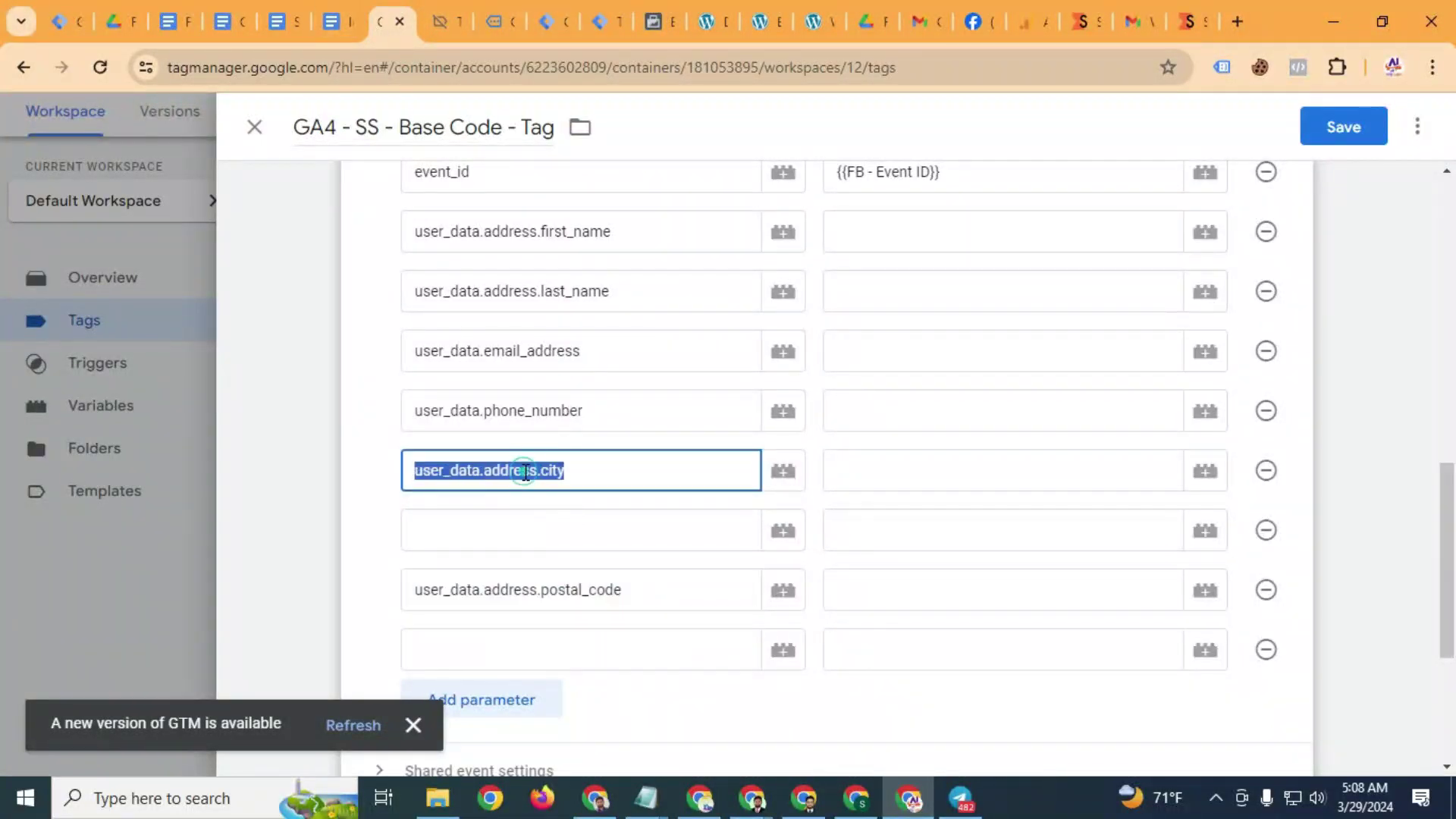
pyautogui.click(549, 530)
pyautogui.hotkey('ctrl', 'v')
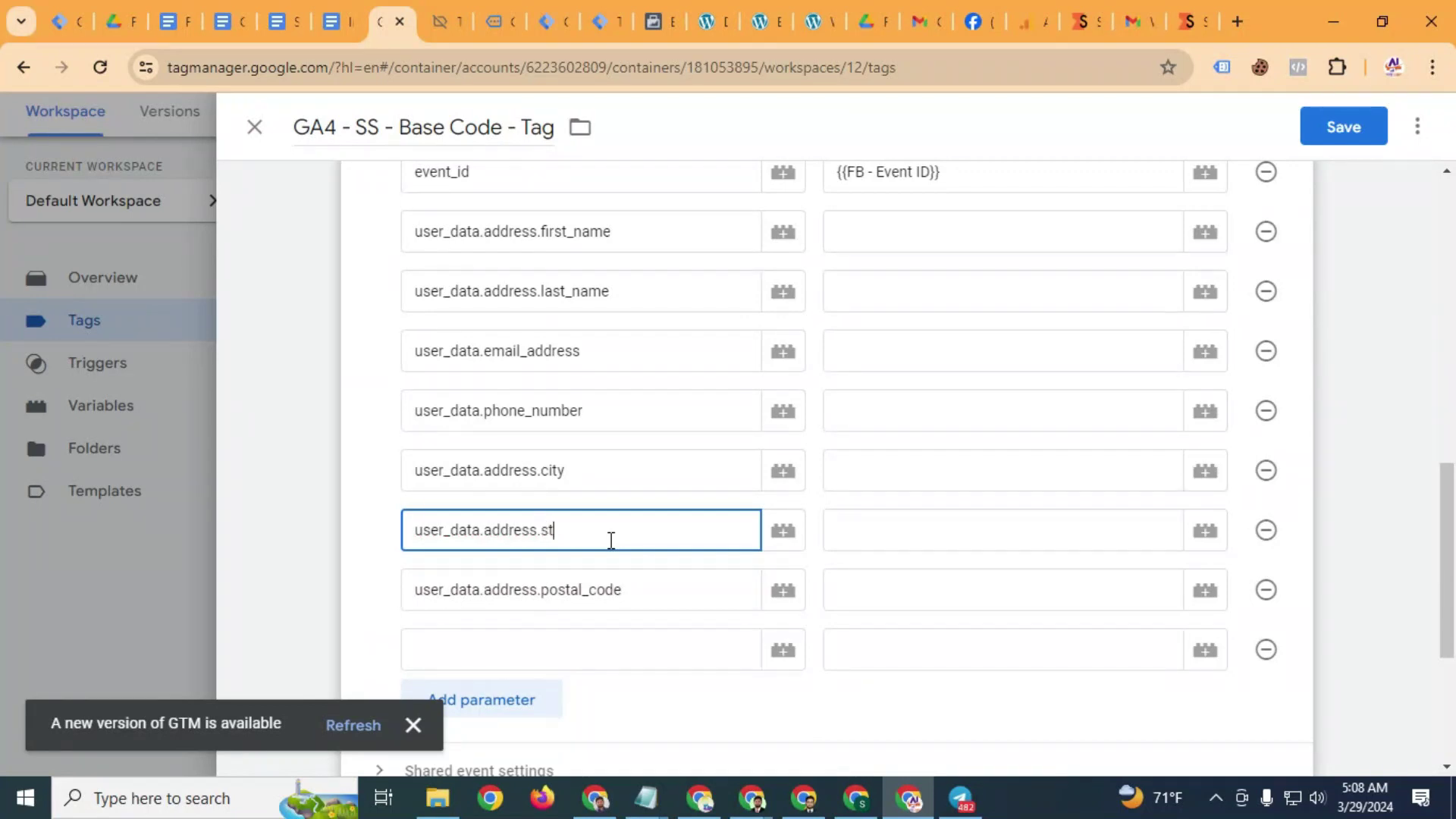
# Move user_data.address.postal_code one row down and remove the surplus blank parameter row
pyautogui.click(547, 655)
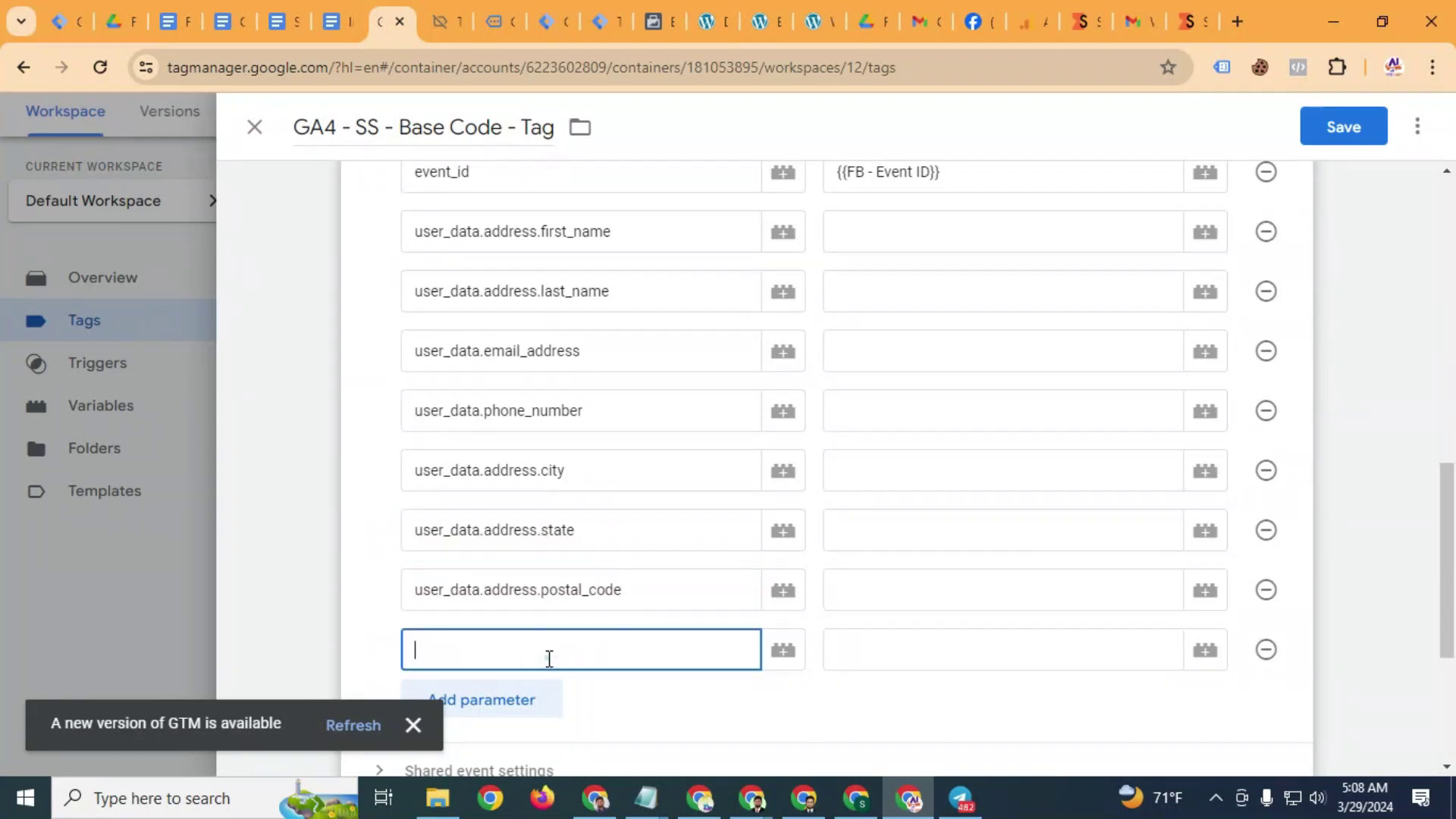
pyautogui.click(543, 698)
pyautogui.tripleClick(636, 583)
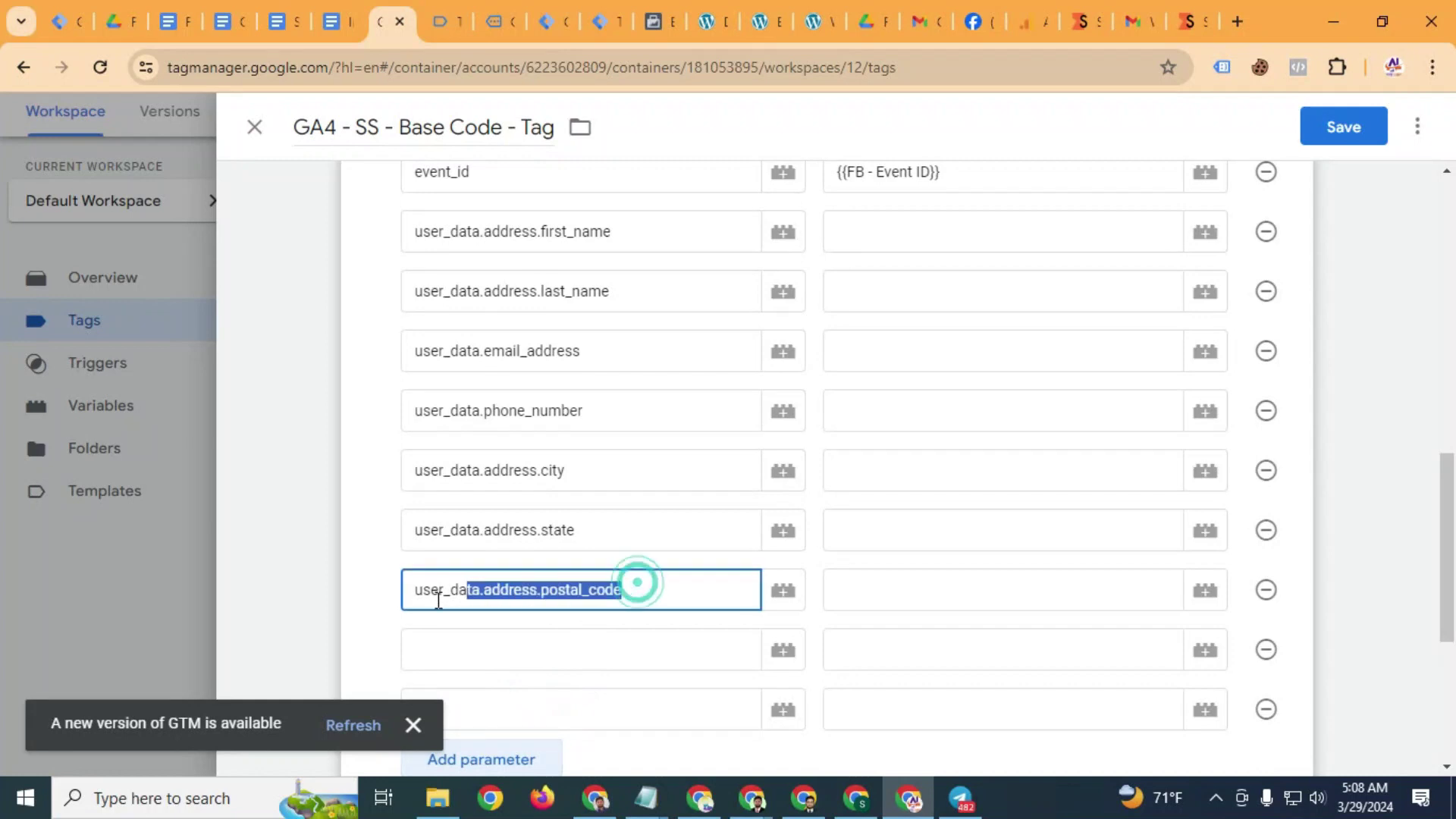
pyautogui.hotkey('ctrl', 'x')
pyautogui.click(452, 673)
pyautogui.click(458, 646)
pyautogui.hotkey('ctrl', 'v')
pyautogui.click(1267, 710)
# Copy user_data.address.country from the document's parameter table into the empty row above user_data.address.postal_code
pyautogui.click(536, 600)
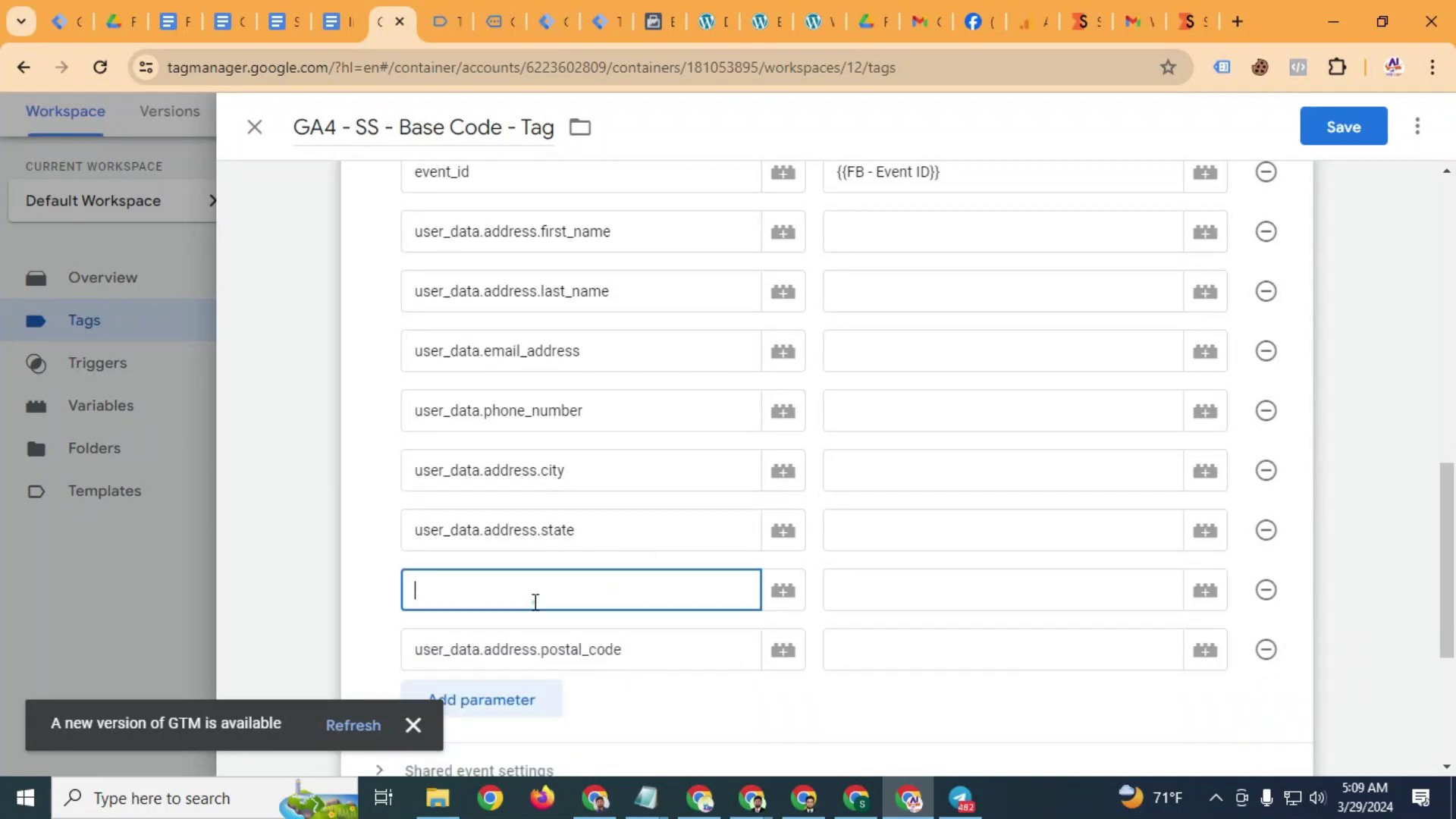
pyautogui.click(346, 26)
pyautogui.tripleClick(623, 674)
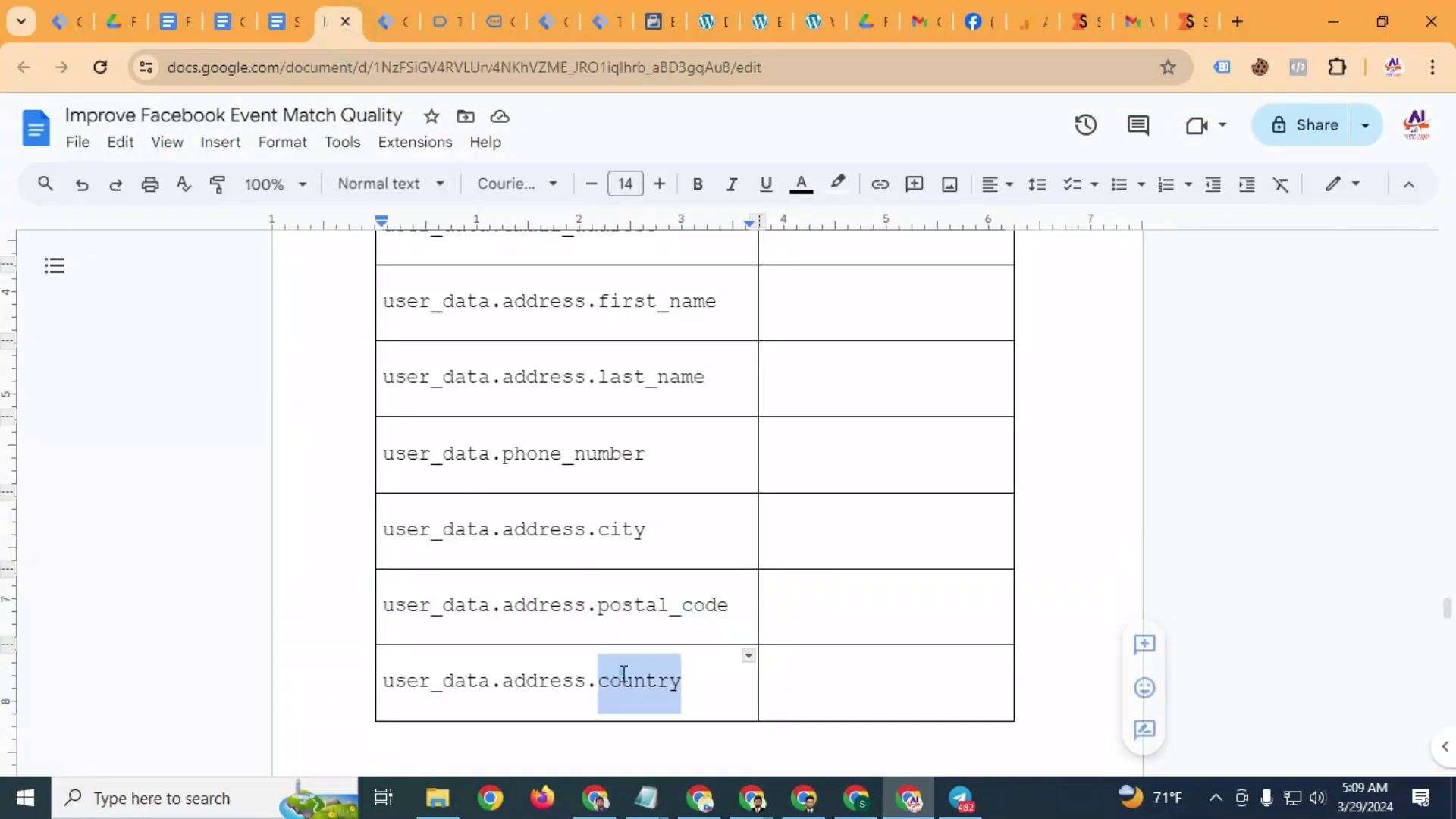
pyautogui.click(390, 12)
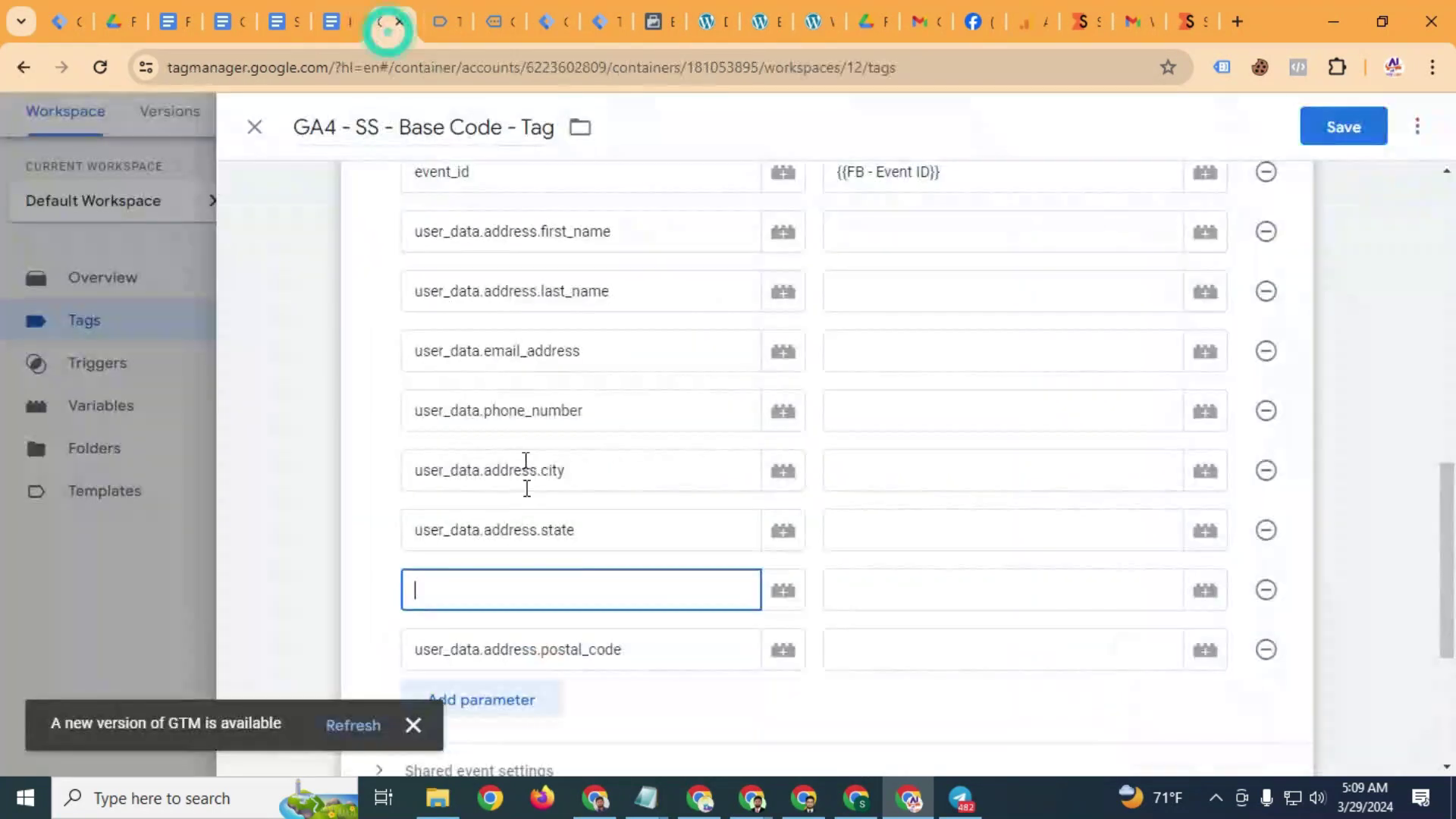
pyautogui.hotkey('ctrl', 'v')
# Set the value of user_data.address.first_name to the {{dlv - First Name}} variable
pyautogui.scroll(2, 918, 364)
pyautogui.click(895, 356)
pyautogui.write('{{dl')
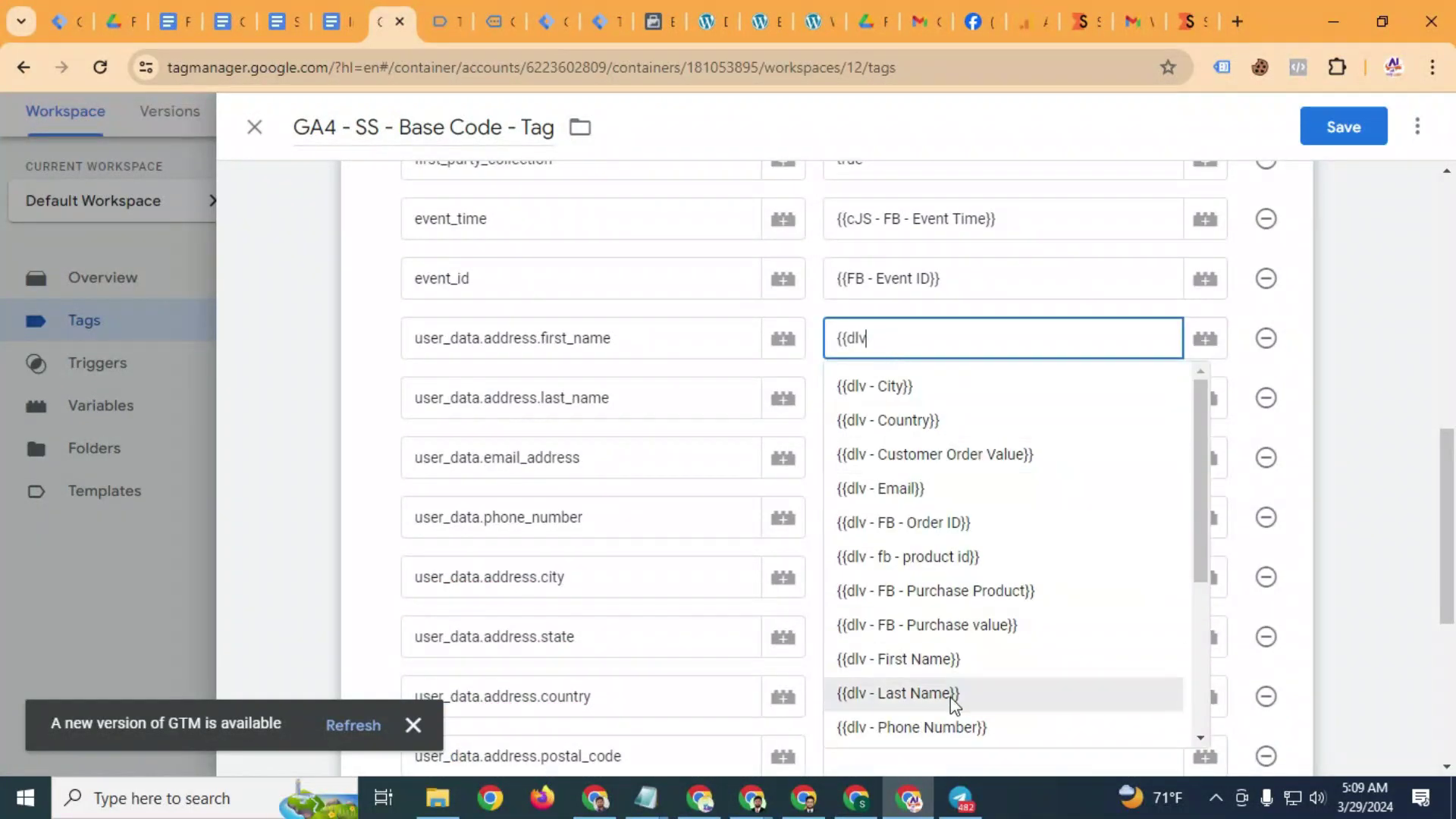
pyautogui.click(931, 659)
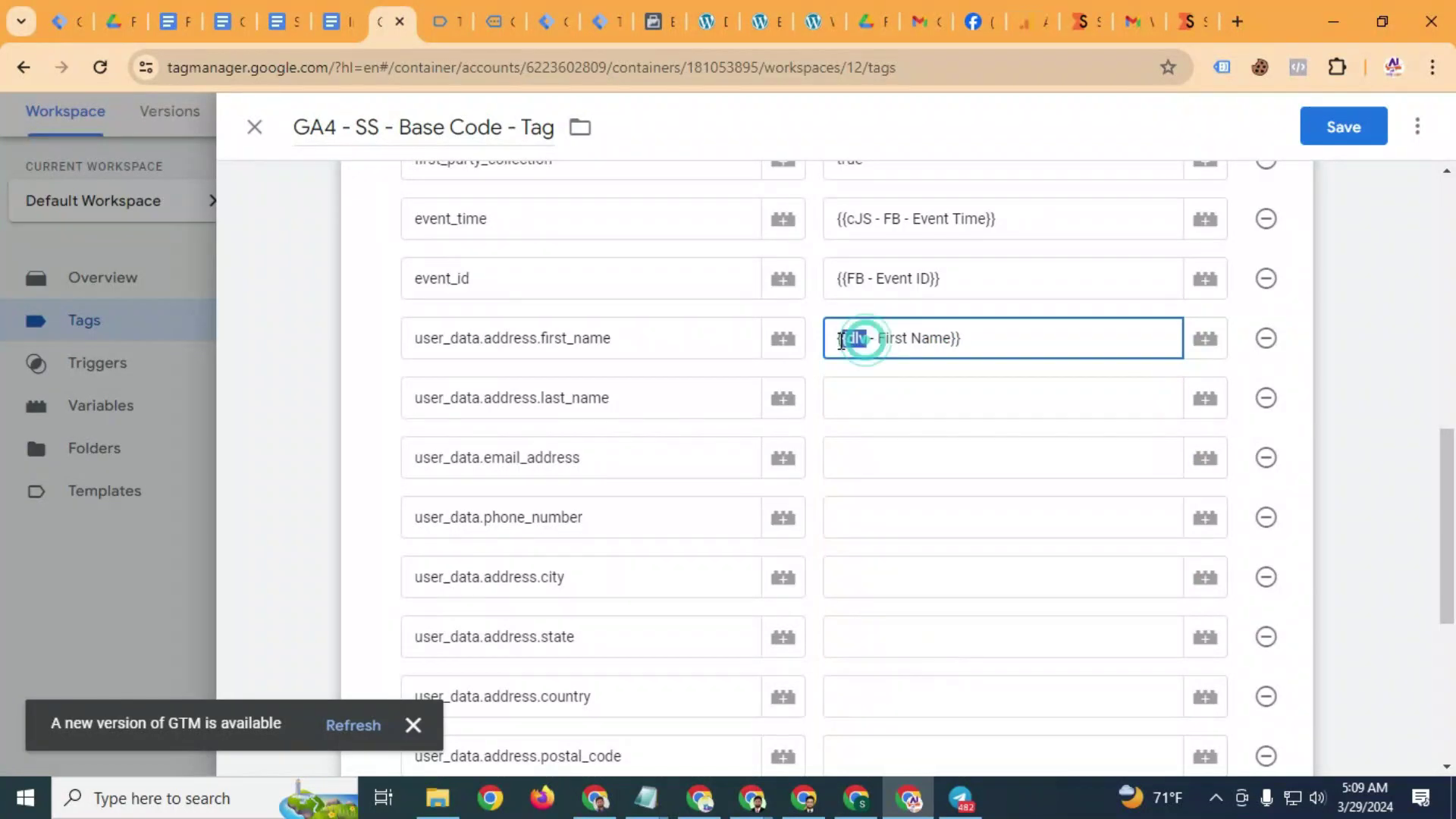
# Set the value of user_data.address.last_name to the {{dlv - Last Name}} variable
pyautogui.click(884, 396)
pyautogui.hotkey('ctrl', 'v')
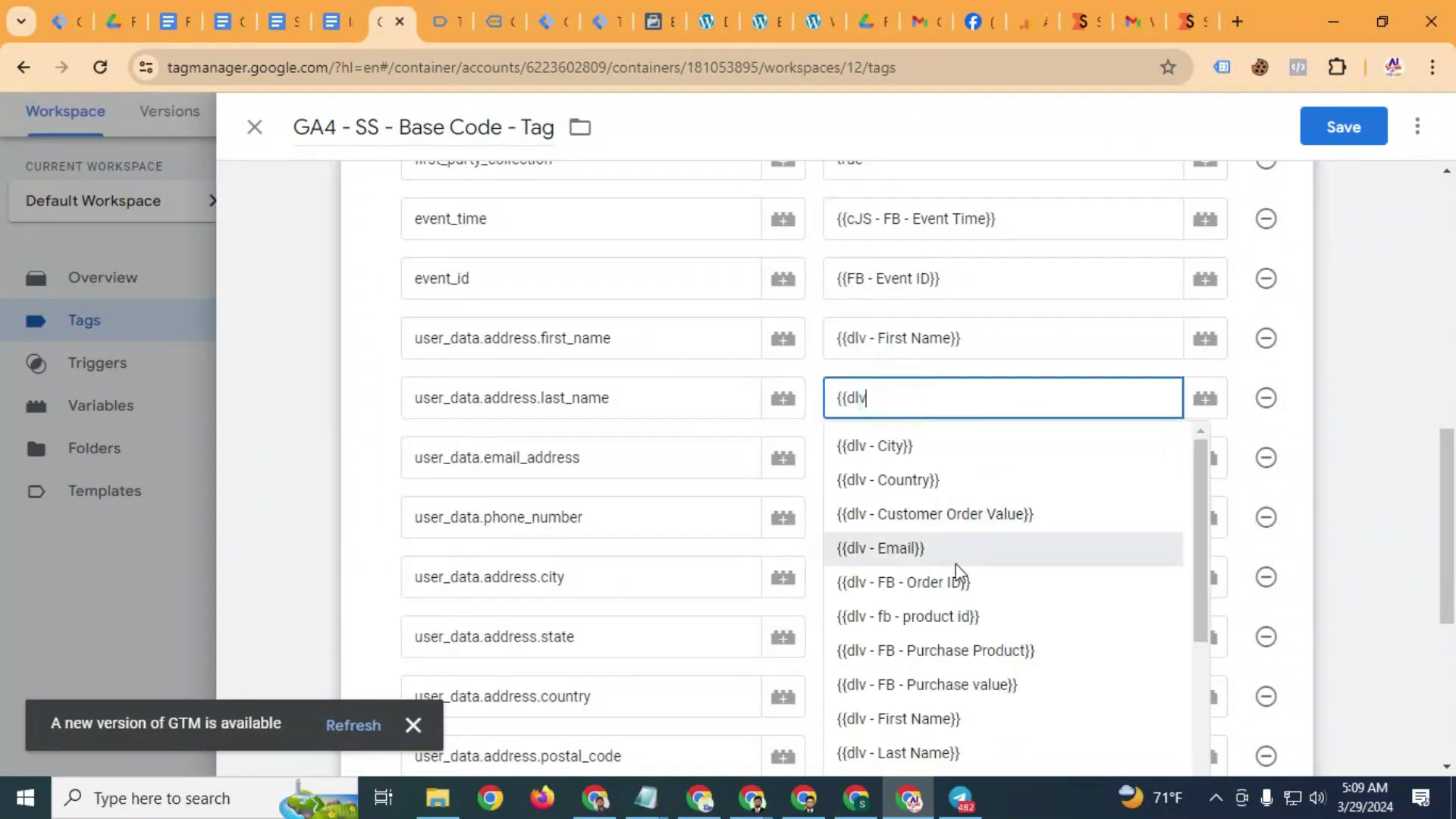
pyautogui.click(956, 719)
pyautogui.moveTo(903, 410); pyautogui.dragTo(834, 399)
pyautogui.hotkey('ctrl', 'v')
pyautogui.click(956, 717)
# Set user_data.email_address to {{dlv - Email}} and user_data.phone_number to {{dlv - Phone Number}}
pyautogui.click(887, 458)
pyautogui.hotkey('ctrl', 'v')
pyautogui.click(912, 598)
pyautogui.click(895, 520)
pyautogui.hotkey('ctrl', 'v')
pyautogui.scroll(-3, 948, 683)
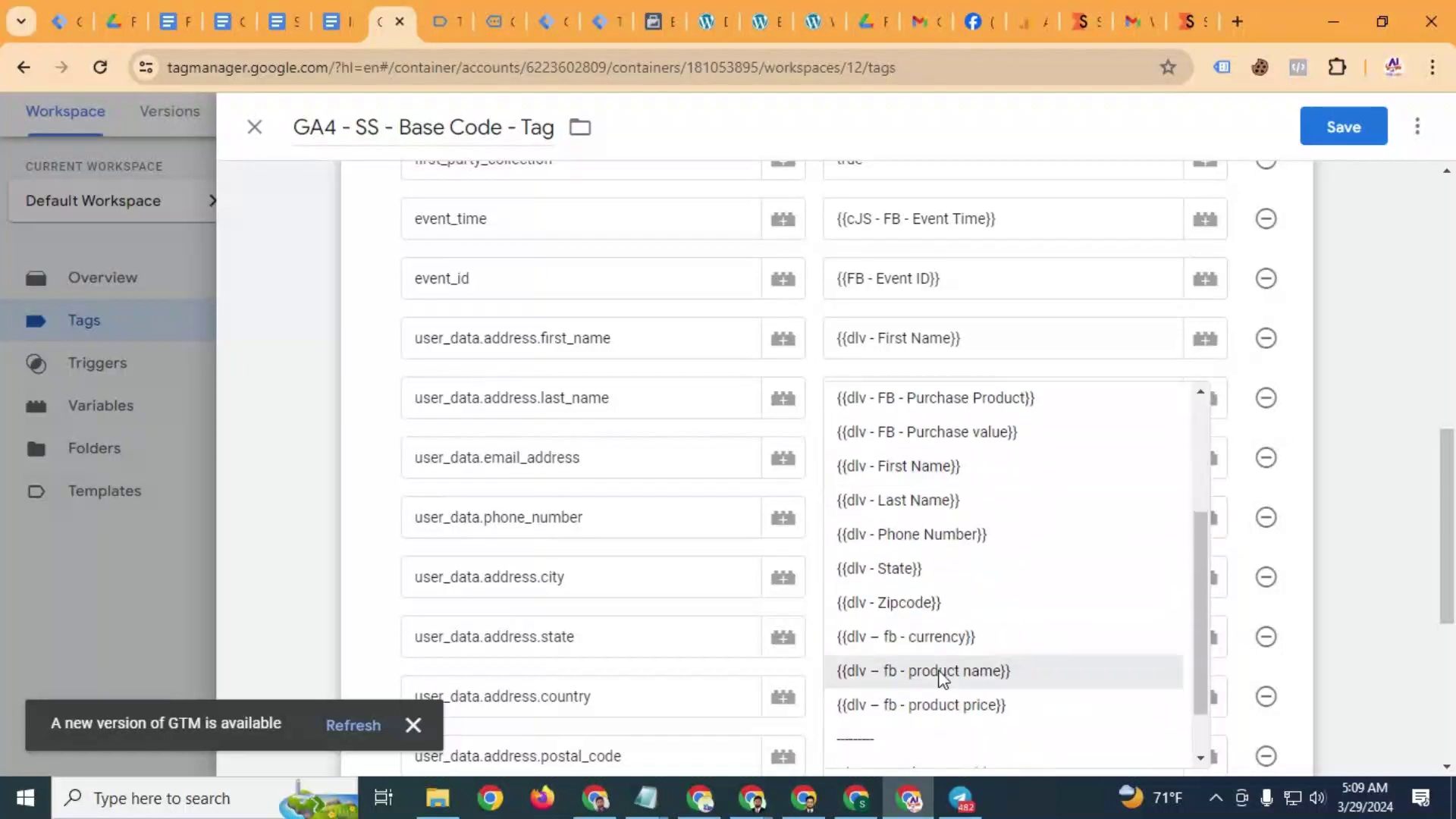
pyautogui.click(925, 537)
# Set user_data.address.city to {{dlv - City}} and user_data.address.state to {{dlv - State}}
pyautogui.click(895, 561)
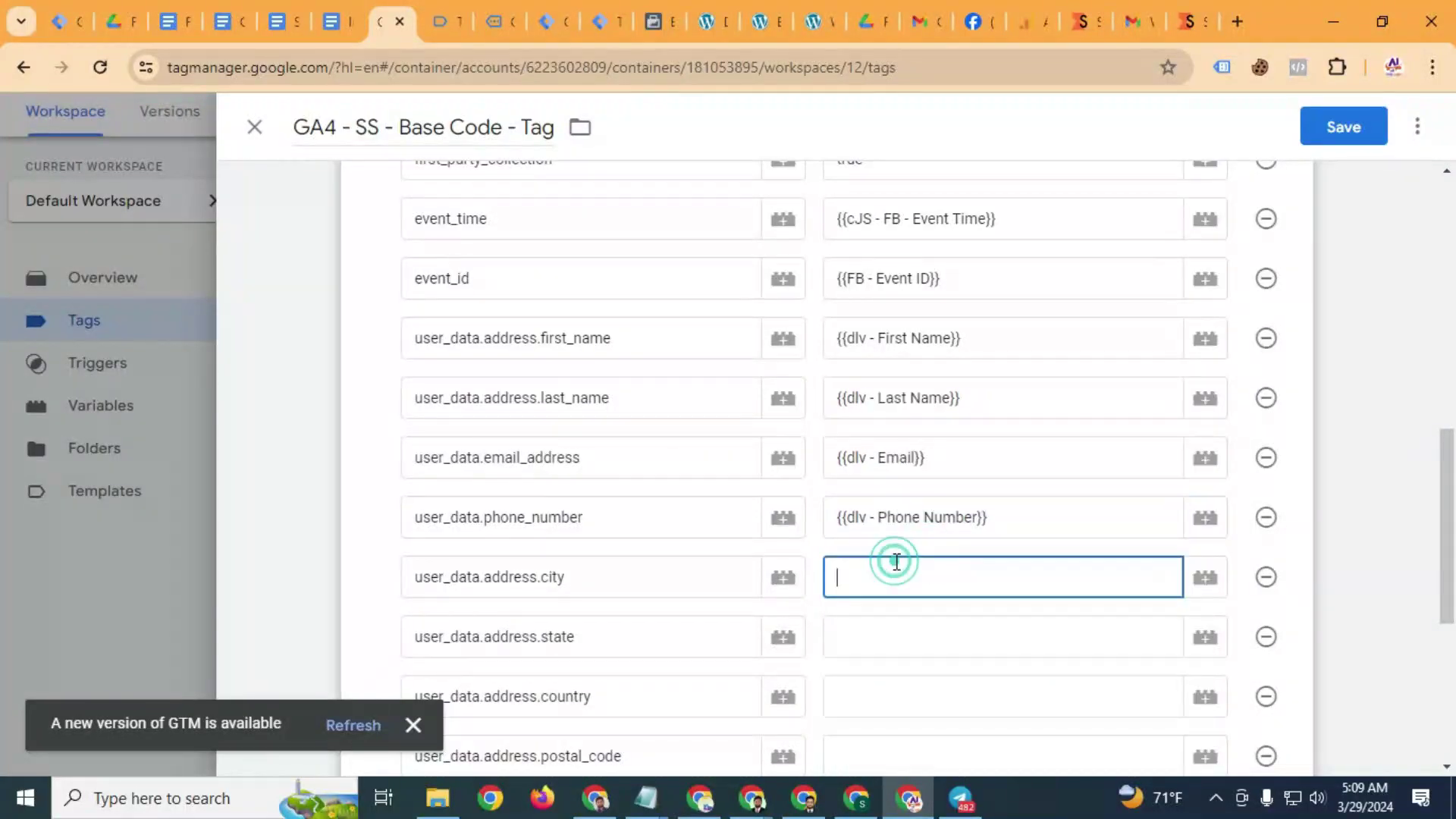
pyautogui.click(904, 628)
pyautogui.click(905, 637)
pyautogui.hotkey('ctrl', 'v')
pyautogui.scroll(-4, 909, 637)
pyautogui.scroll(-4, 932, 667)
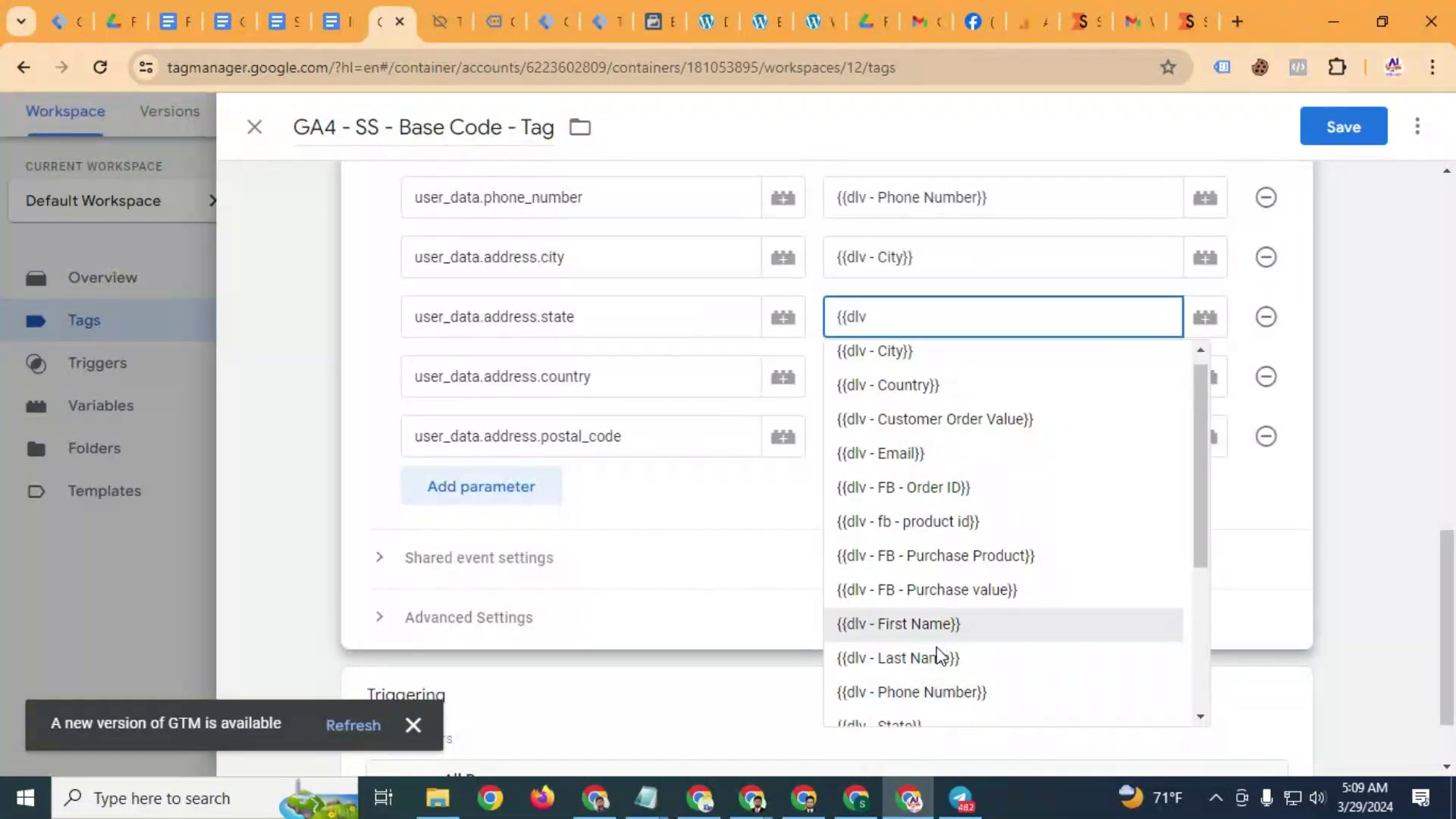
pyautogui.click(911, 463)
# Set user_data.address.country to {{dlv - Country}} and user_data.address.postal_code to {{dlv - Zipcode}}
pyautogui.click(867, 375)
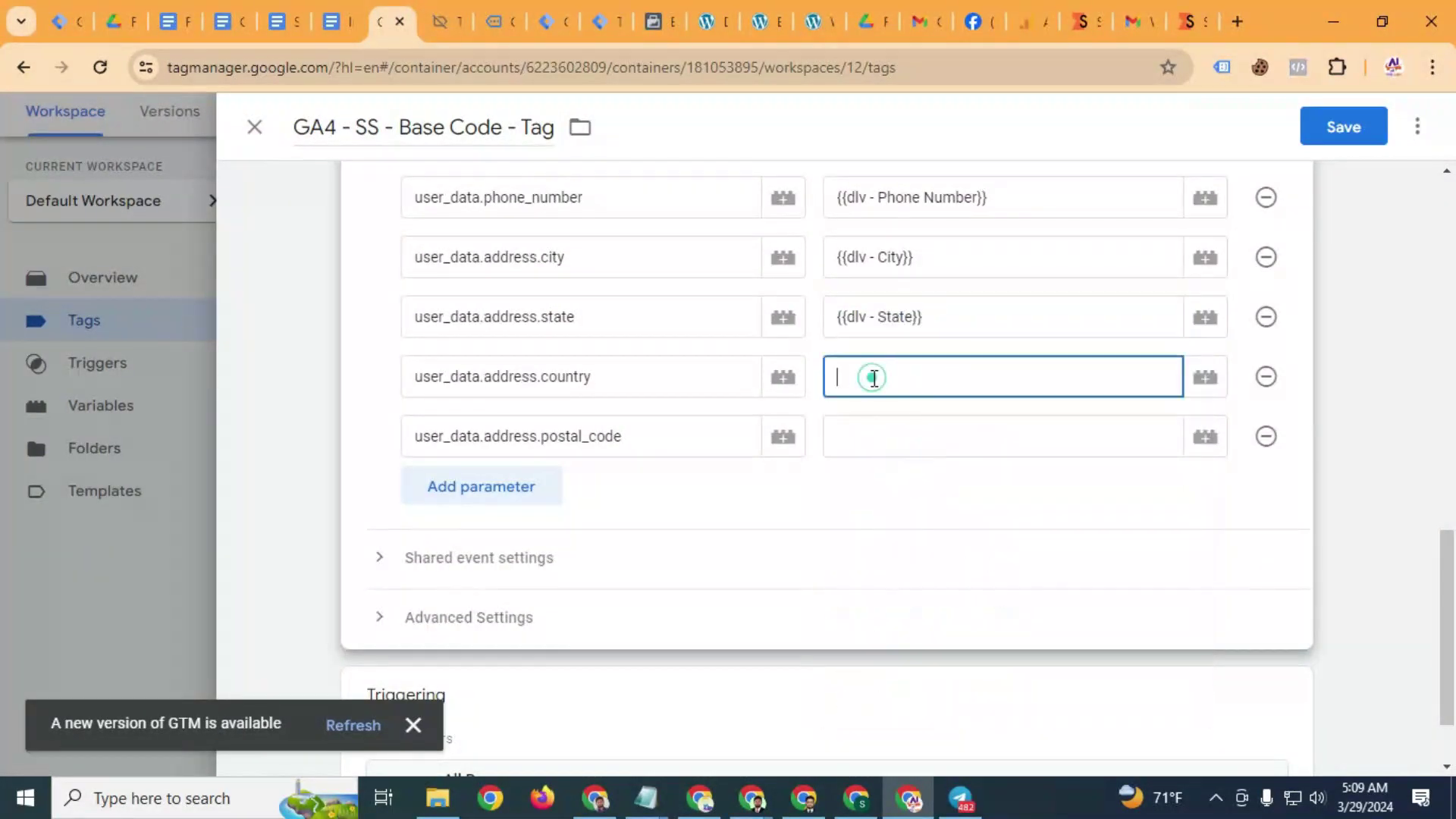
pyautogui.hotkey('ctrl', 'v')
pyautogui.click(910, 458)
pyautogui.click(904, 436)
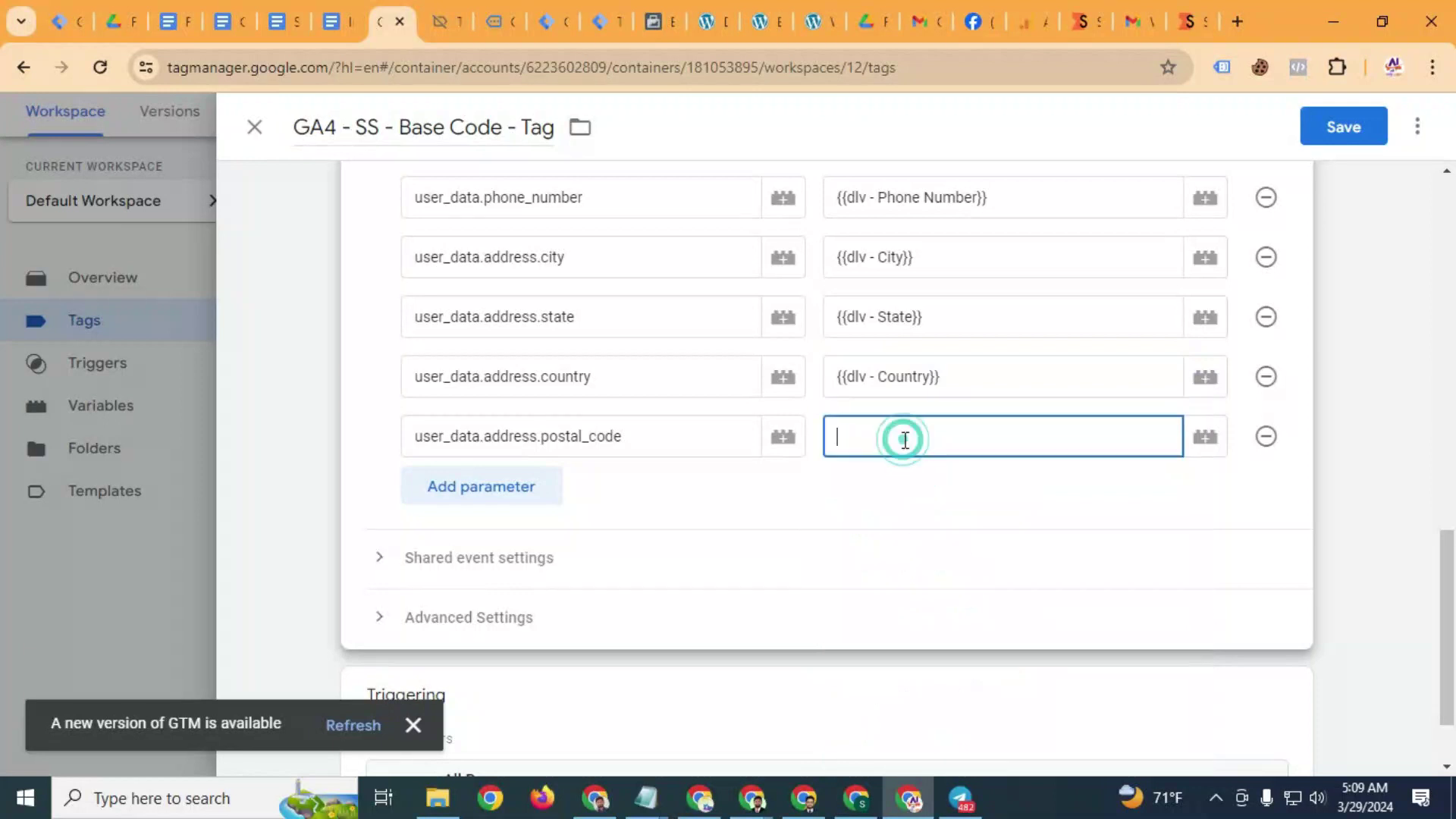
pyautogui.hotkey('ctrl', 'v')
pyautogui.scroll(-3, 961, 586)
pyautogui.click(911, 602)
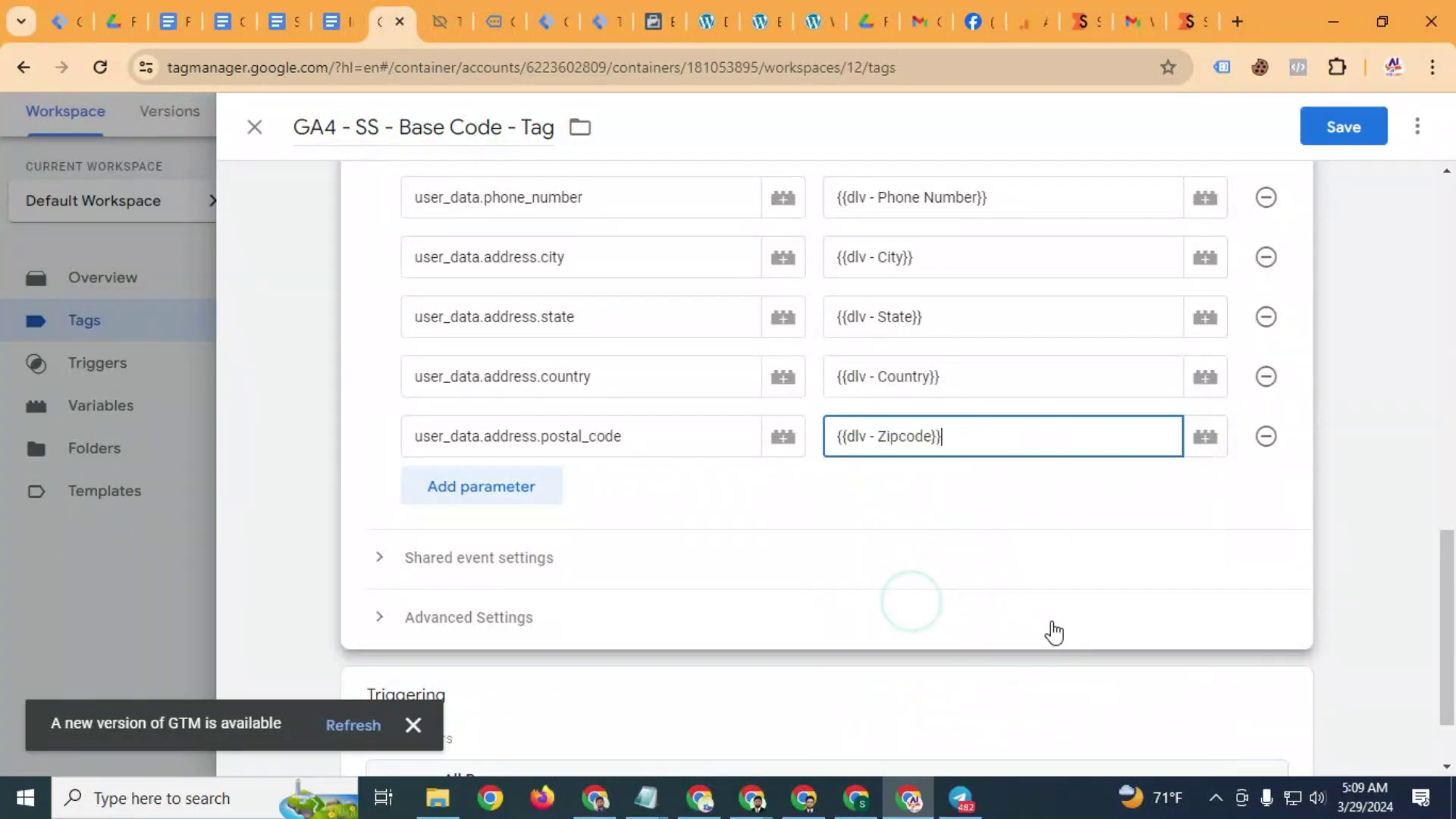
# Save the GA4 - SS - Base Code - Tag and publish the web container without a version name or description
pyautogui.scroll(4, 895, 558)
pyautogui.click(1340, 128)
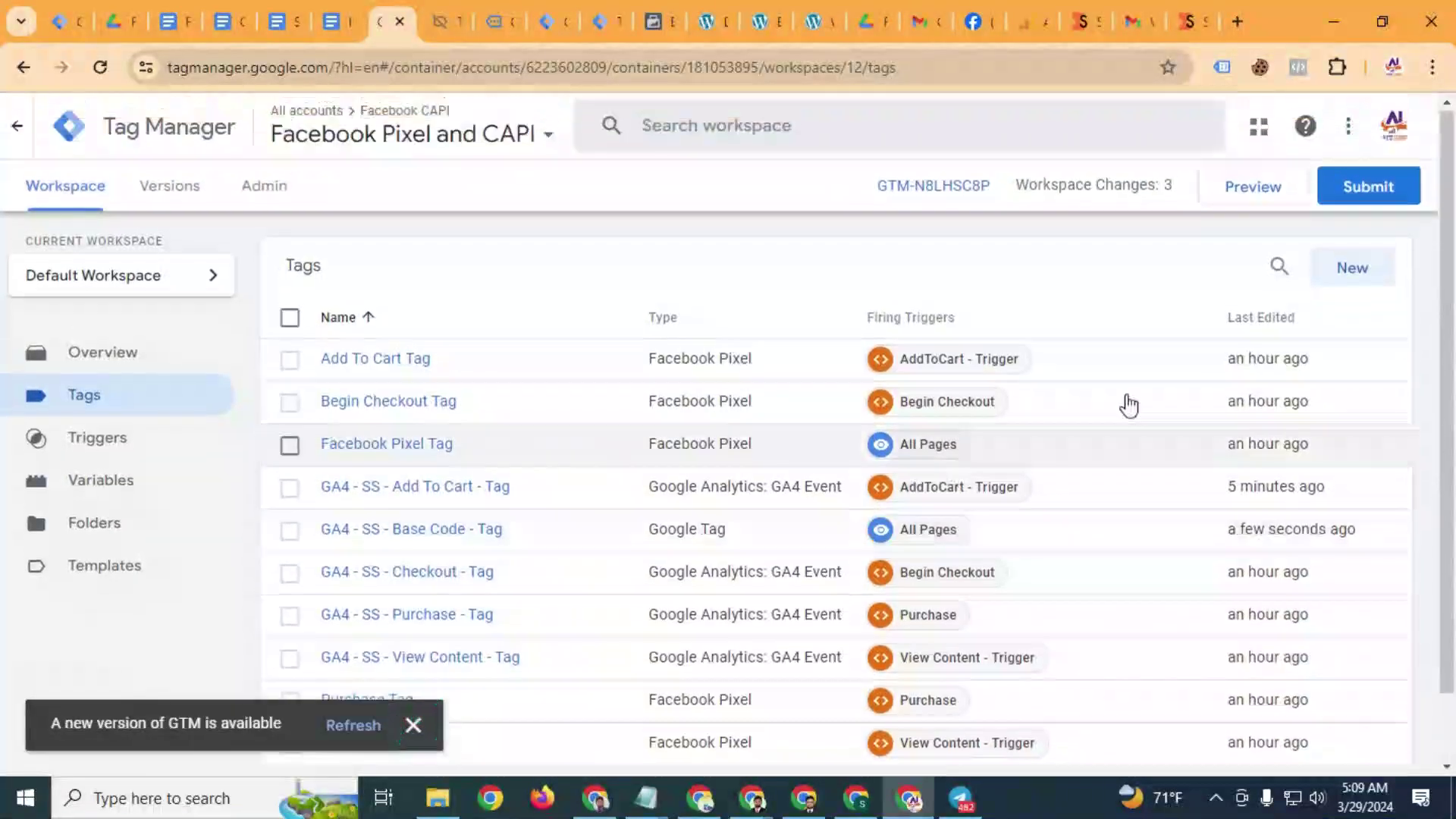
pyautogui.click(1357, 190)
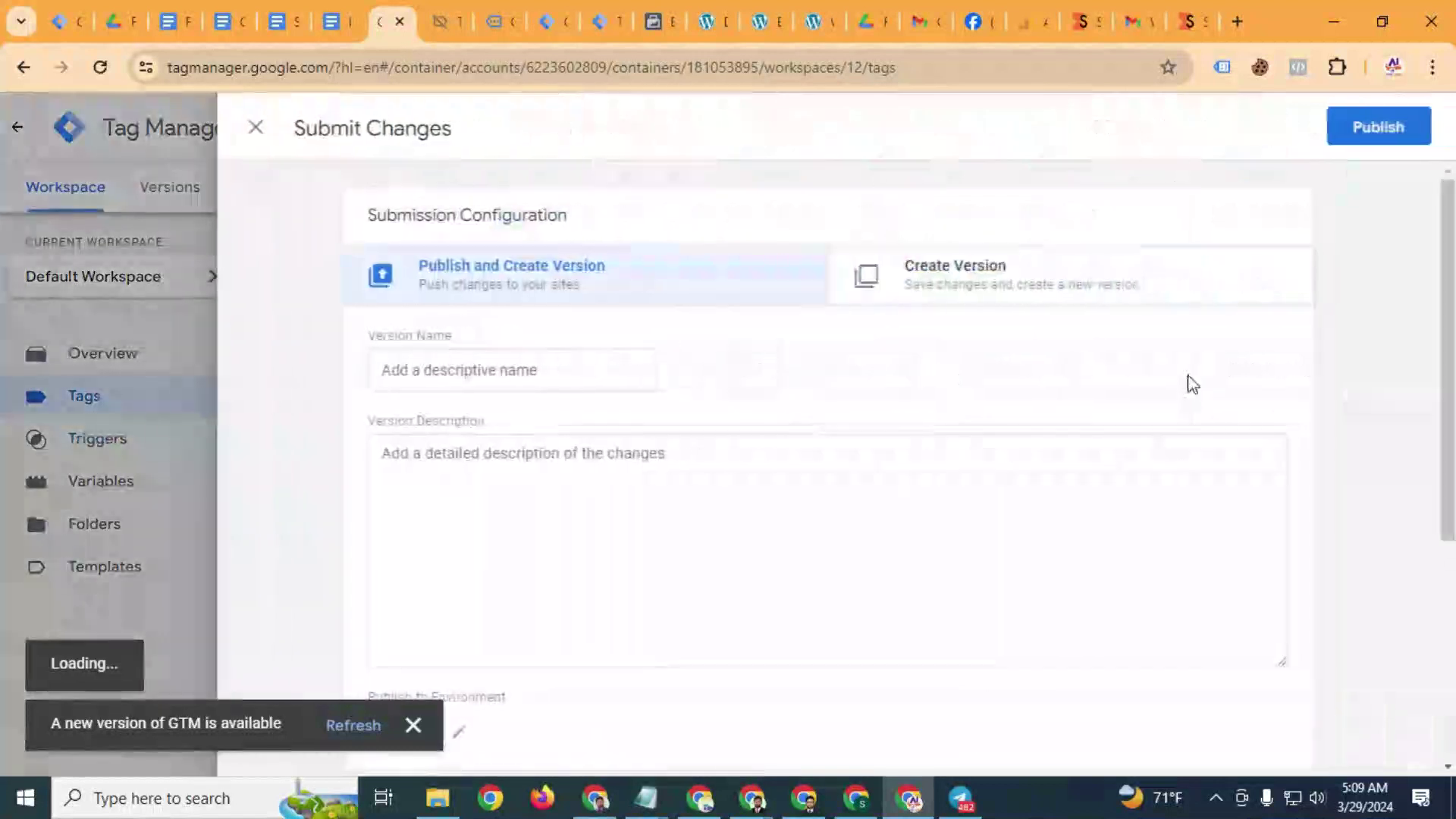
pyautogui.click(1415, 120)
pyautogui.click(1032, 720)
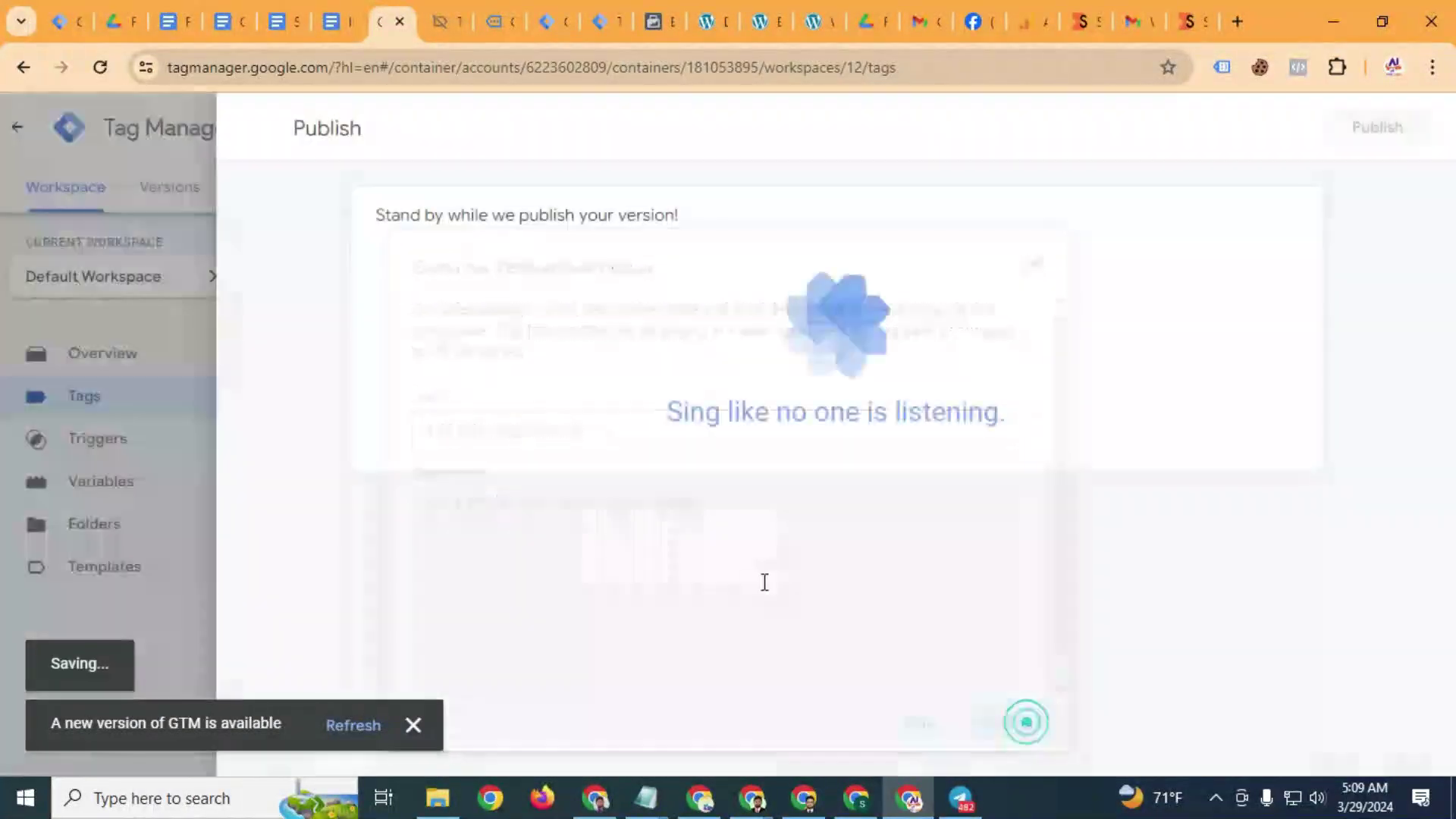
# Close the disconnected Tag Assistant preview of the web container and the browser tab beside it
pyautogui.click(448, 21)
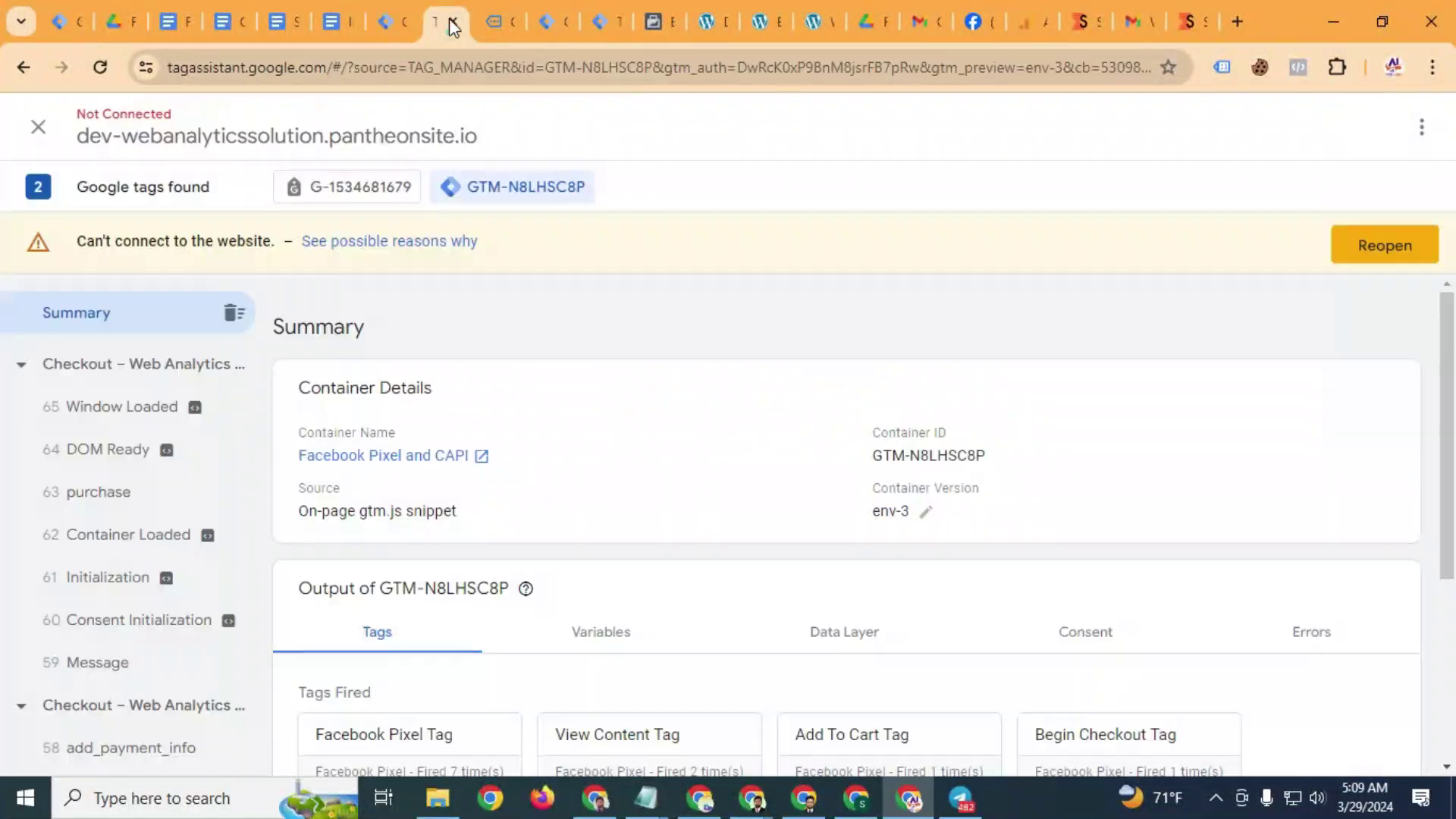
pyautogui.click(455, 24)
pyautogui.click(454, 24)
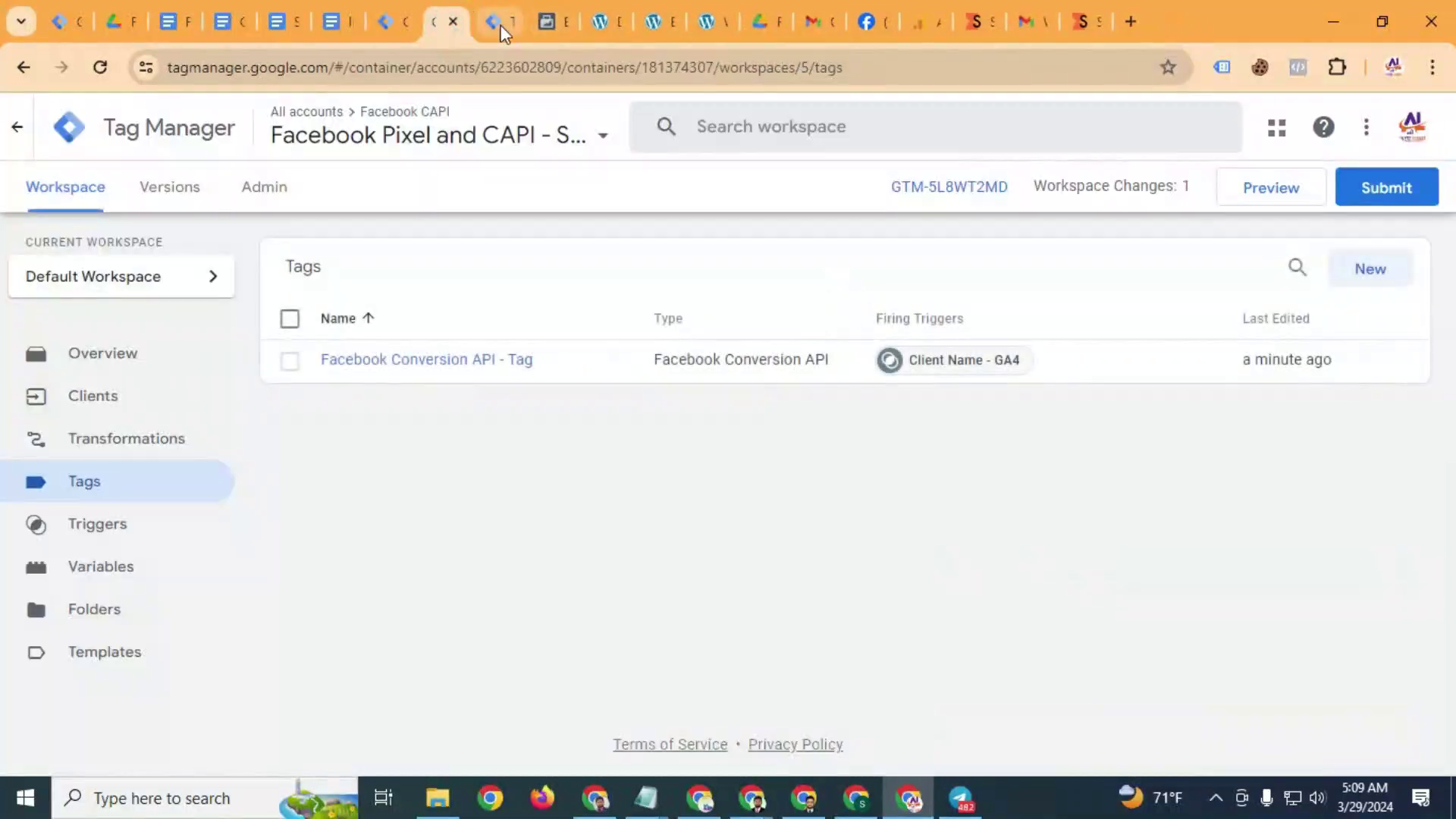
# Publish the server container GTM-5L8WT2MD without a version name or description
pyautogui.click(506, 30)
pyautogui.click(457, 9)
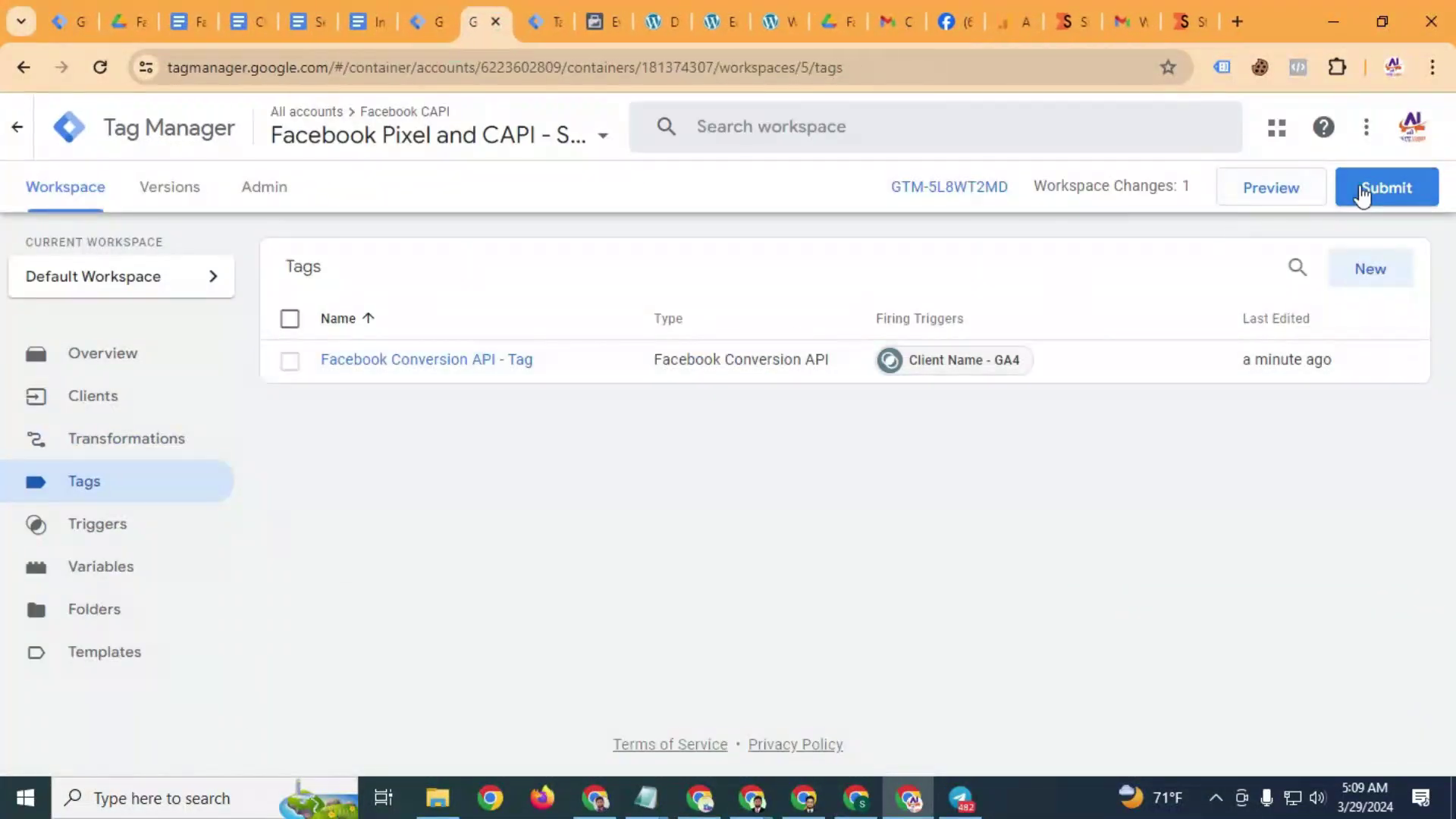
pyautogui.click(1362, 194)
pyautogui.click(1346, 127)
pyautogui.click(1009, 721)
# Switch to Facebook Events Manager and clear the recorded test event activity of Facebook Pixel CAPI - 01
pyautogui.click(623, 11)
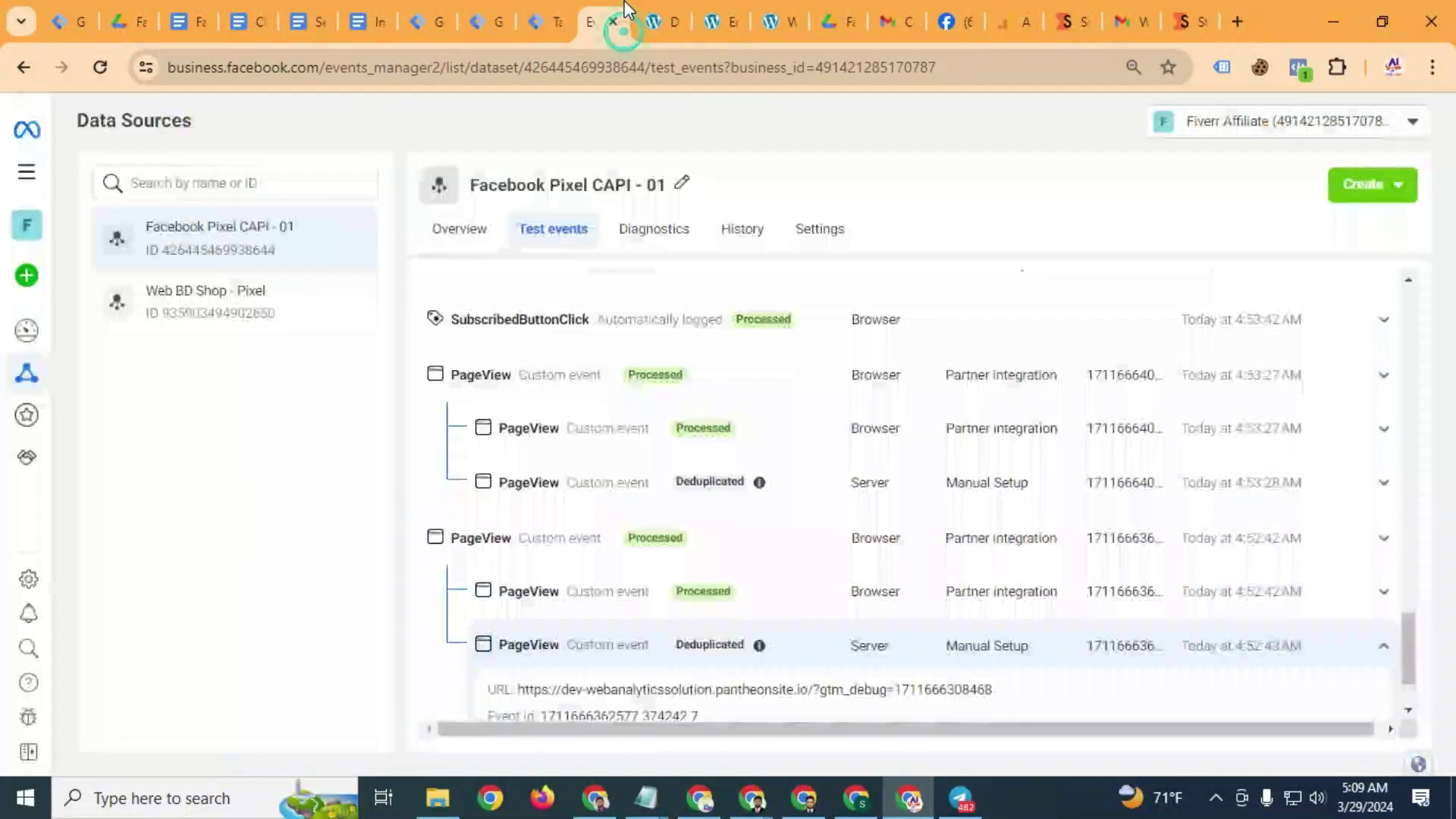
pyautogui.scroll(-2, 1072, 448)
pyautogui.scroll(10, 1091, 453)
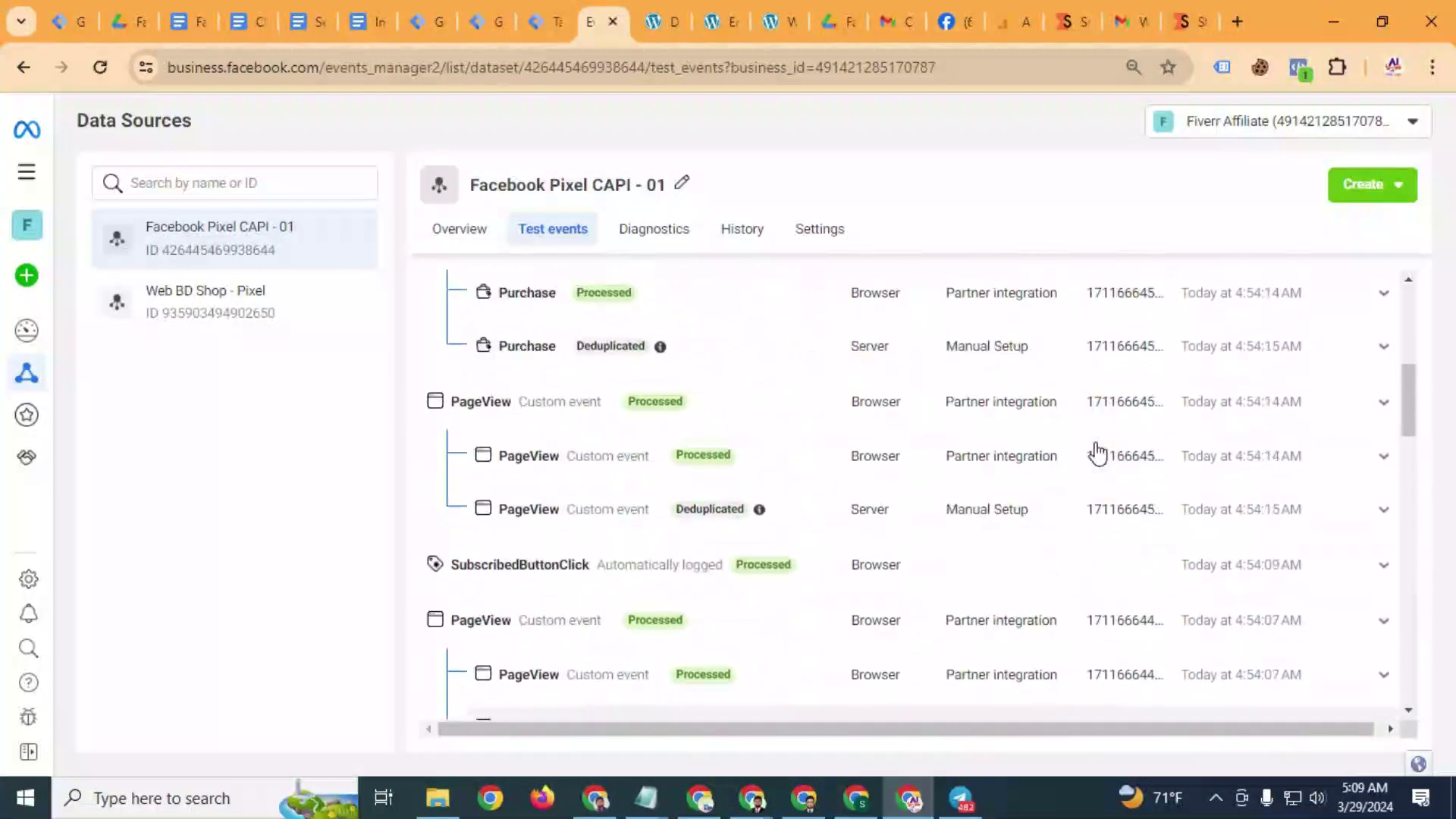
pyautogui.scroll(10, 1096, 453)
pyautogui.click(1365, 598)
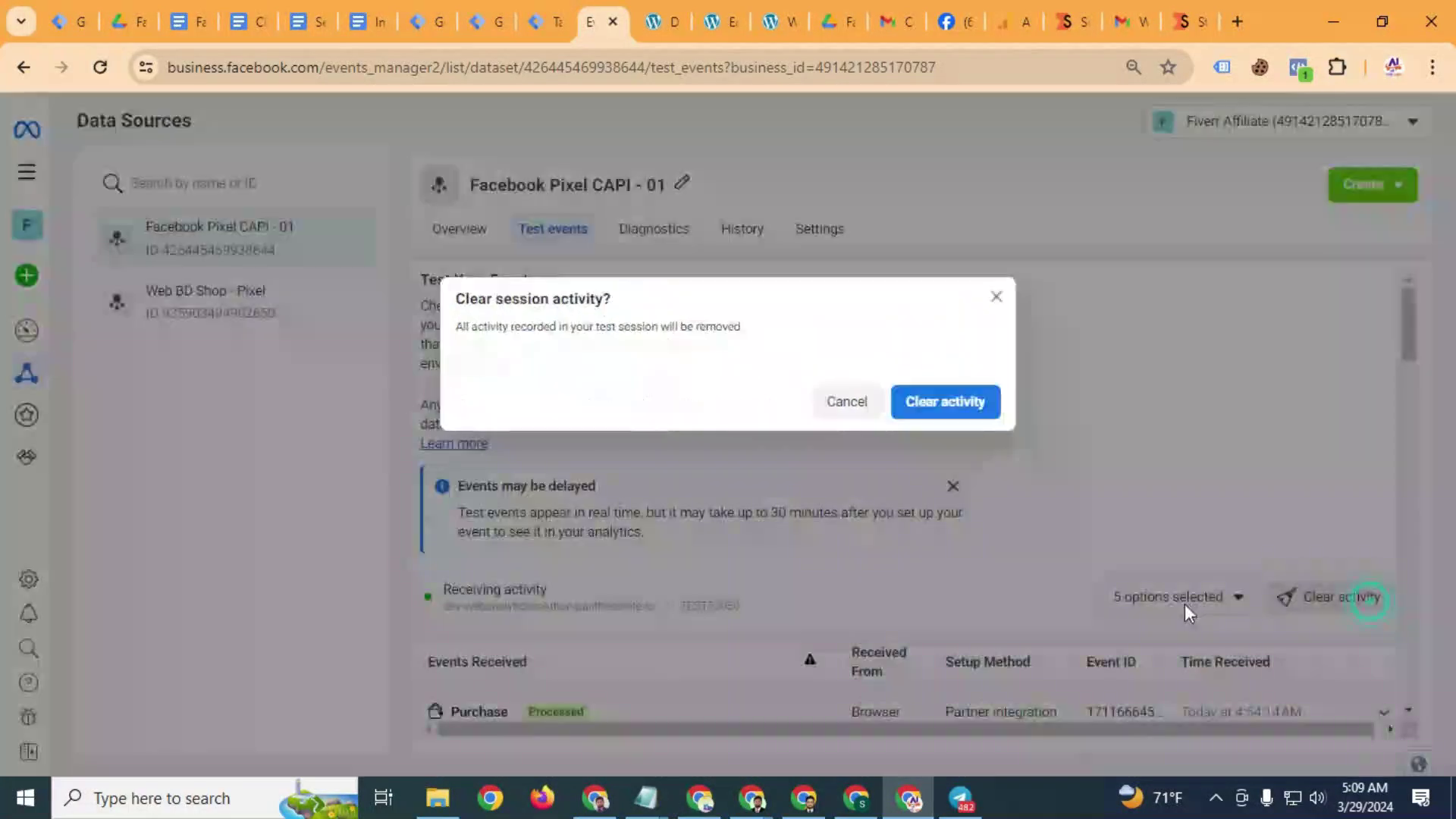
pyautogui.click(988, 410)
# Return to the web container GTM-N8LHSC8P in Tag Manager, close the published version's details, and start preview mode from its workspace
pyautogui.click(426, 22)
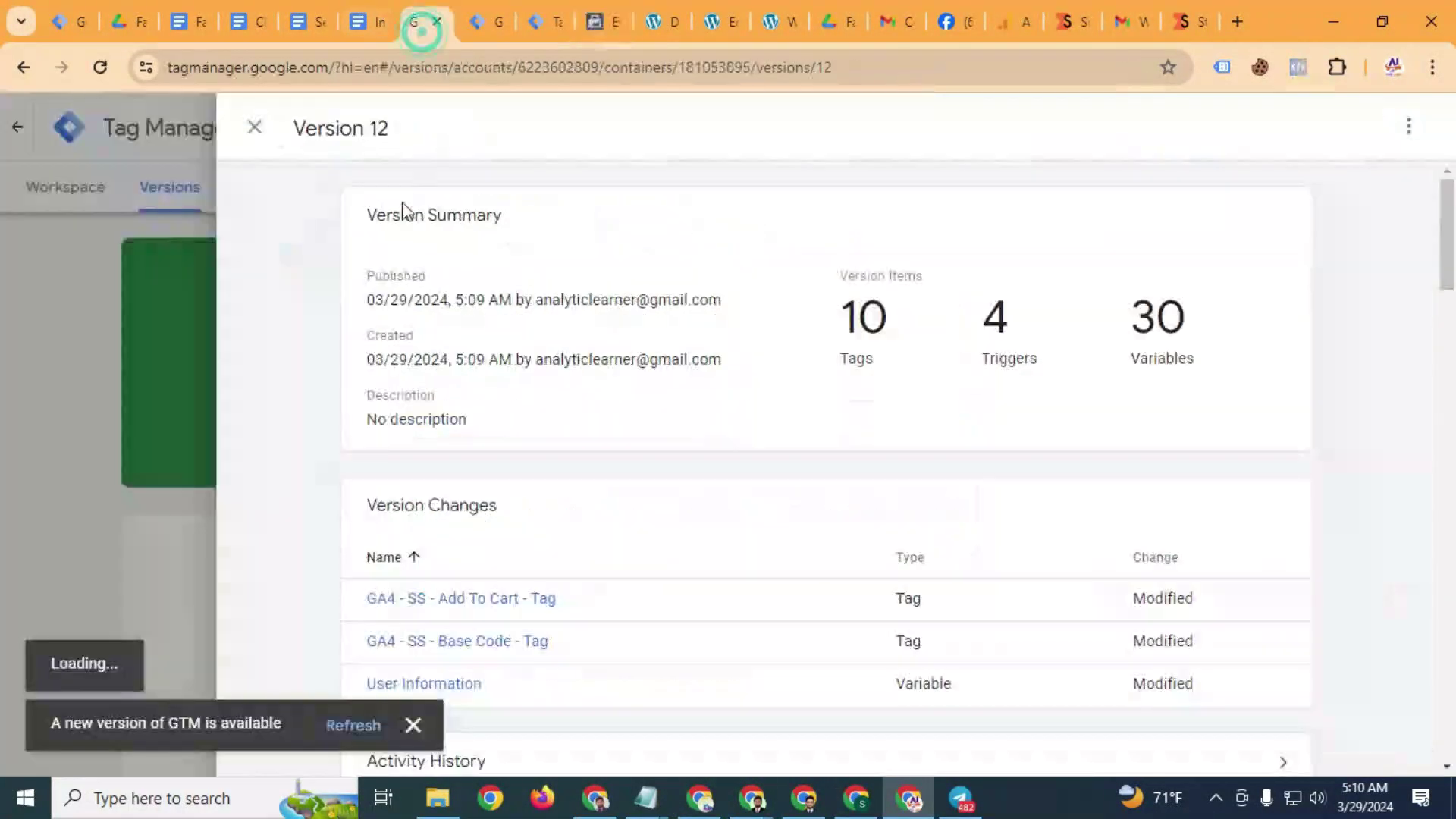
pyautogui.click(253, 127)
pyautogui.click(265, 189)
pyautogui.click(171, 193)
pyautogui.click(76, 191)
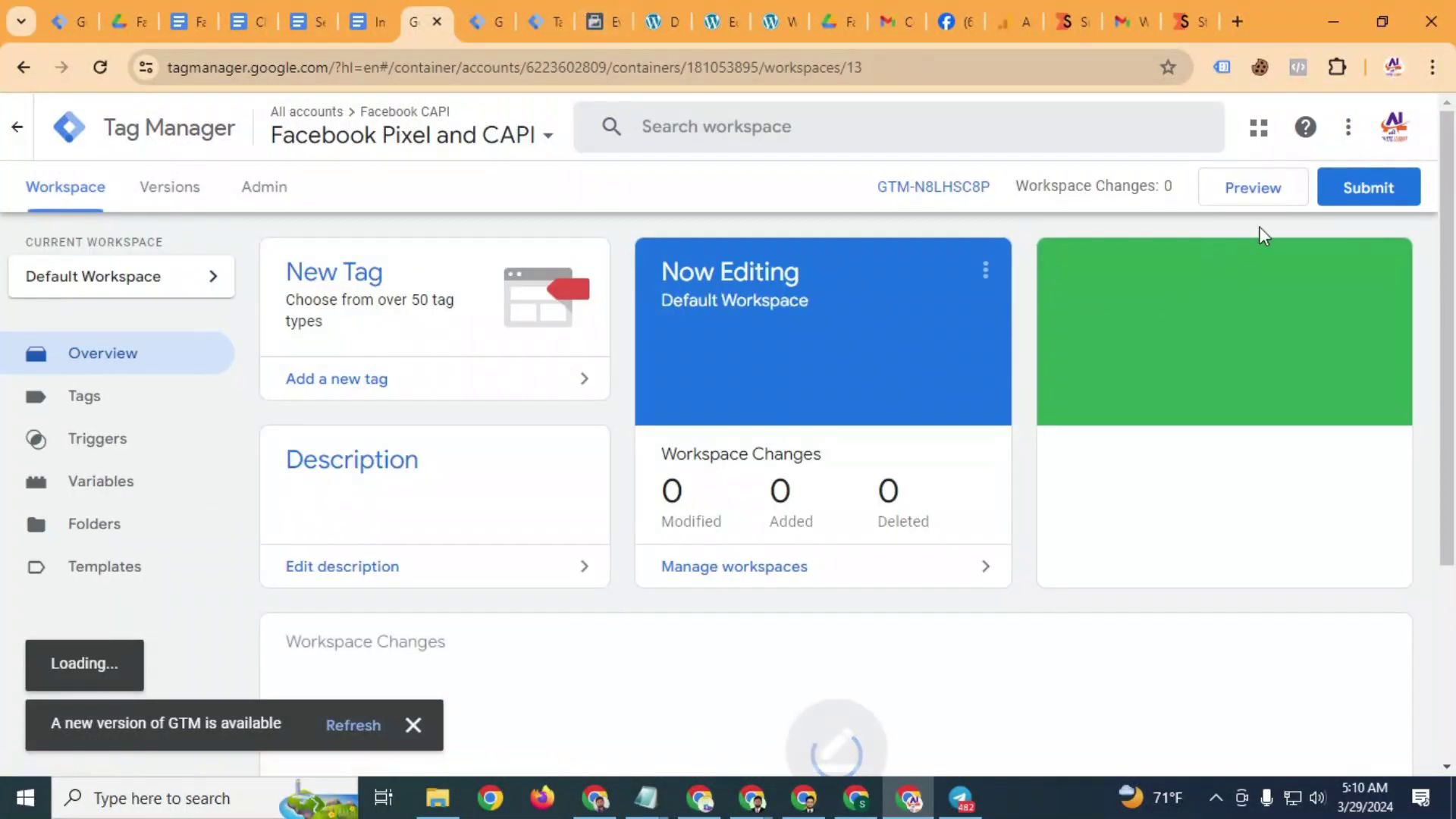
pyautogui.click(1254, 203)
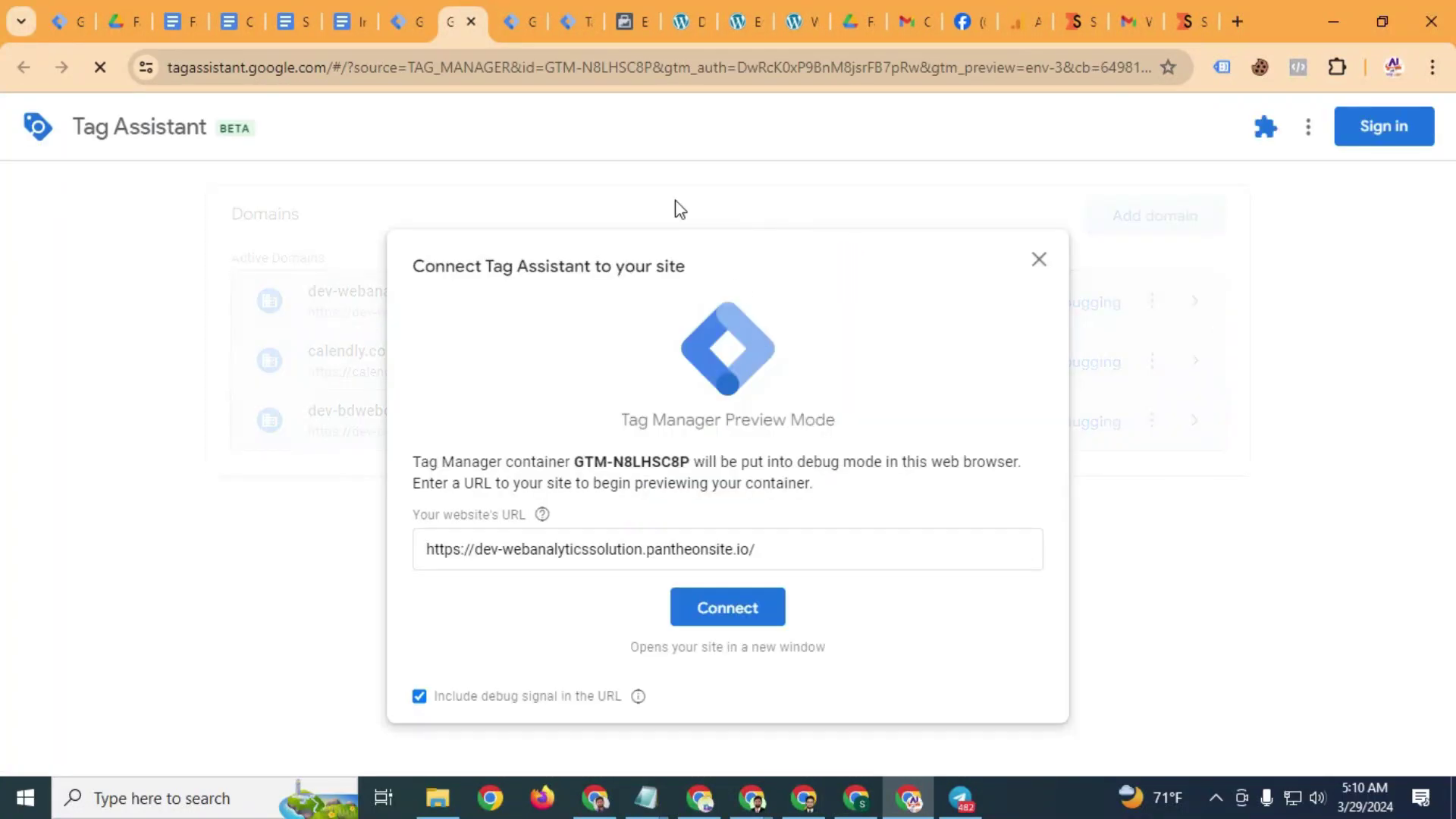
# Close the old server preview and start a new preview of server container GTM-5L8WT2MD from its workspace
pyautogui.click(564, 10)
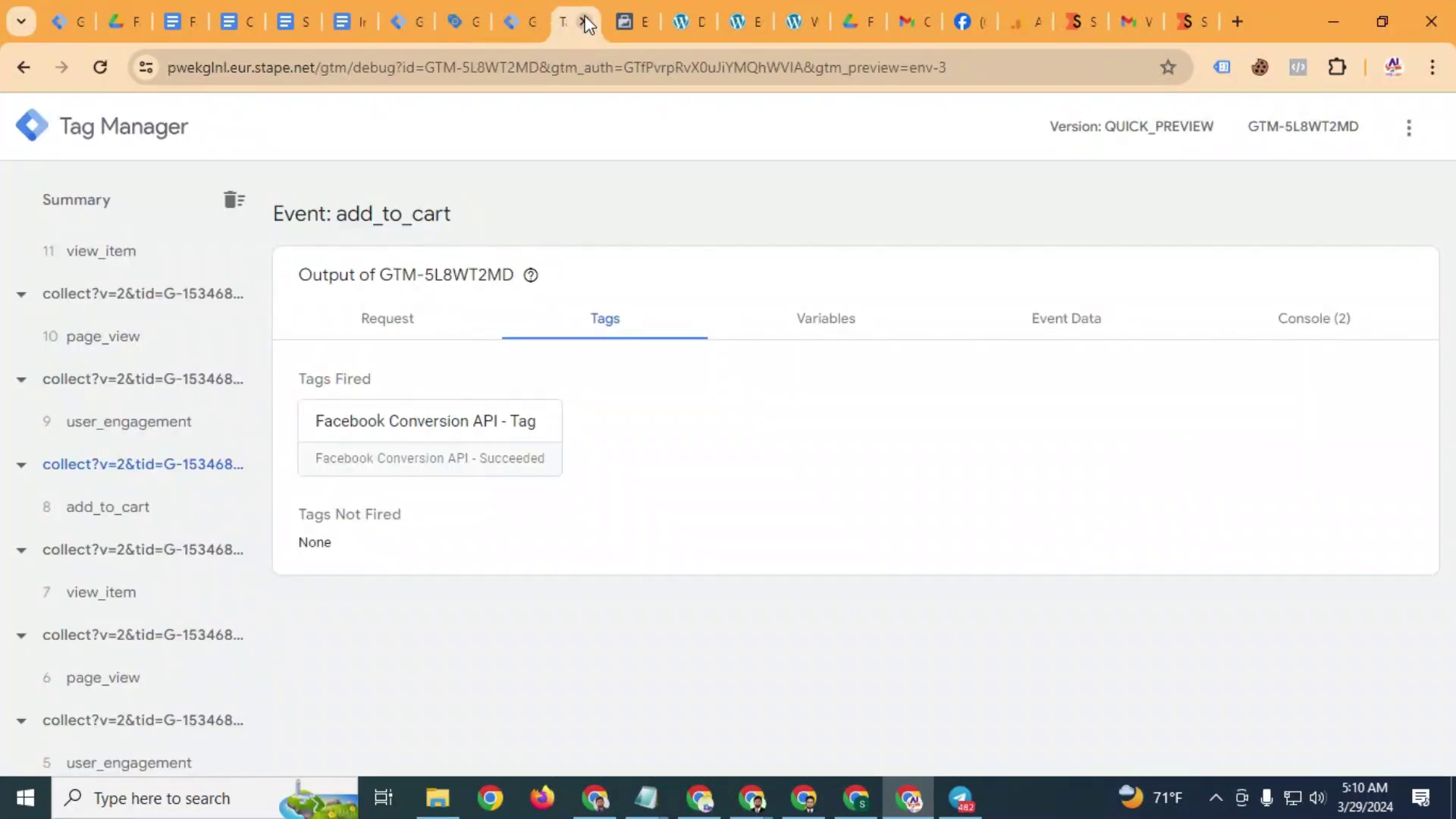
pyautogui.click(586, 22)
pyautogui.click(525, 22)
pyautogui.click(257, 131)
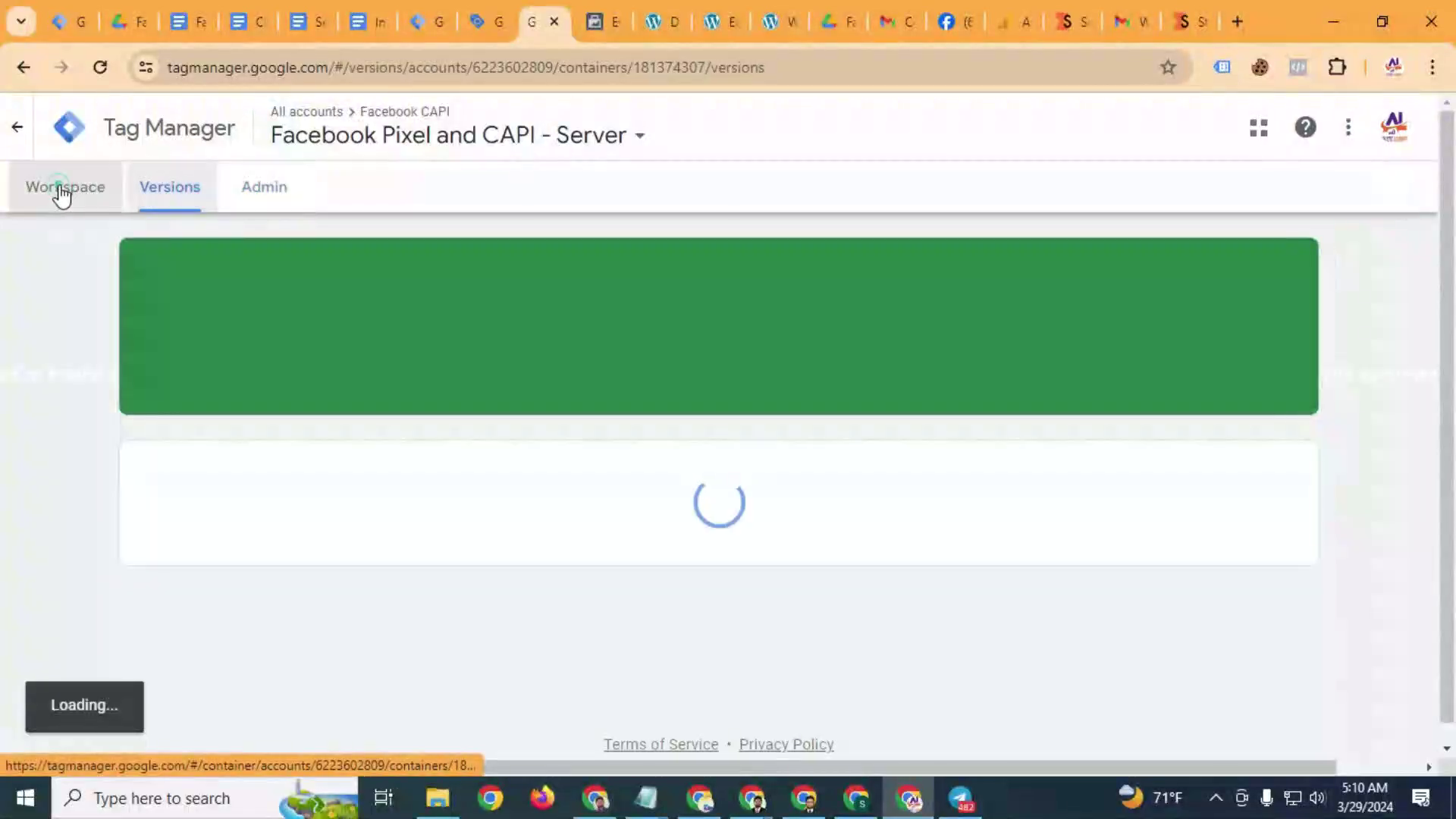
pyautogui.click(59, 190)
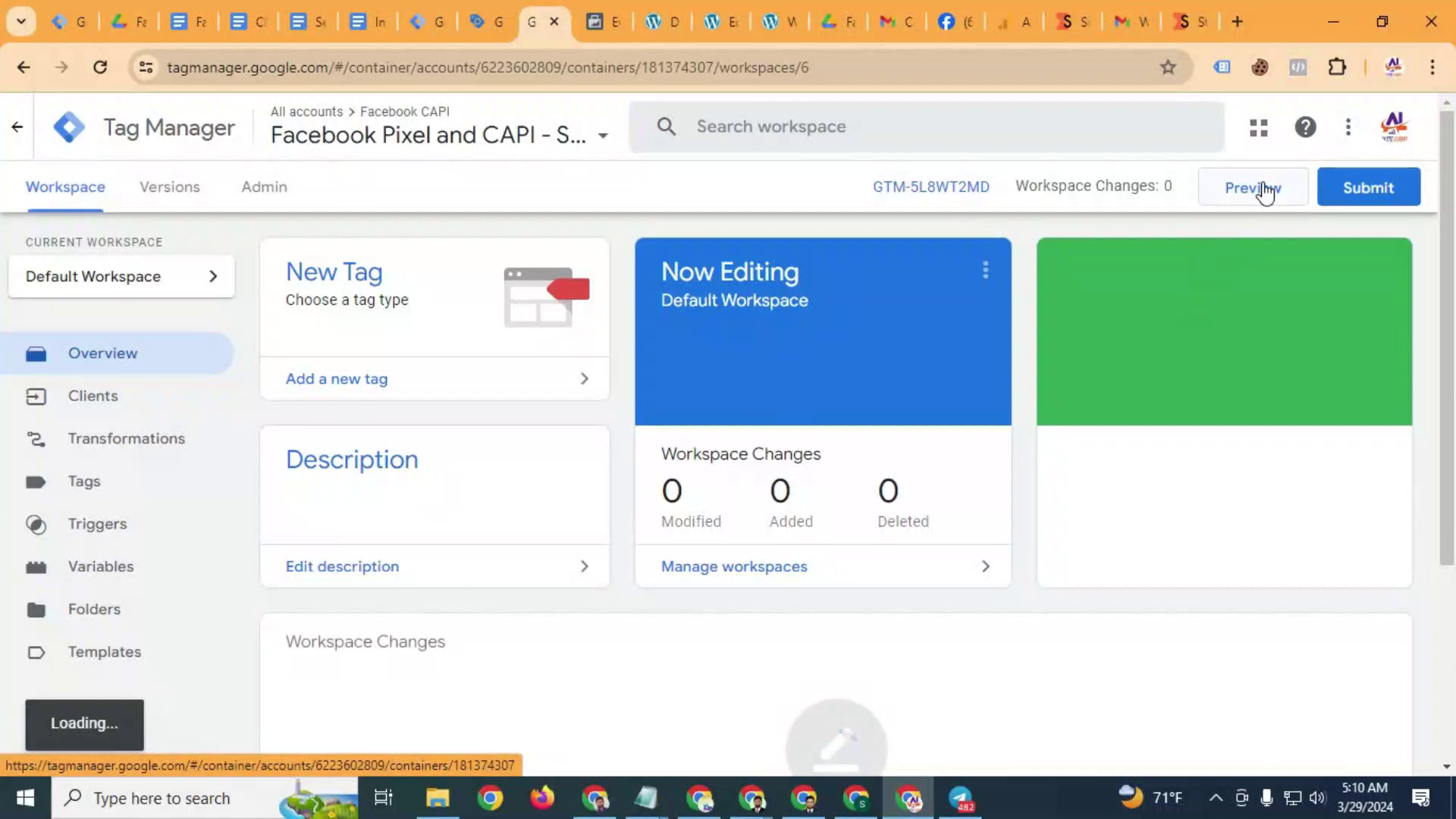
pyautogui.click(1258, 187)
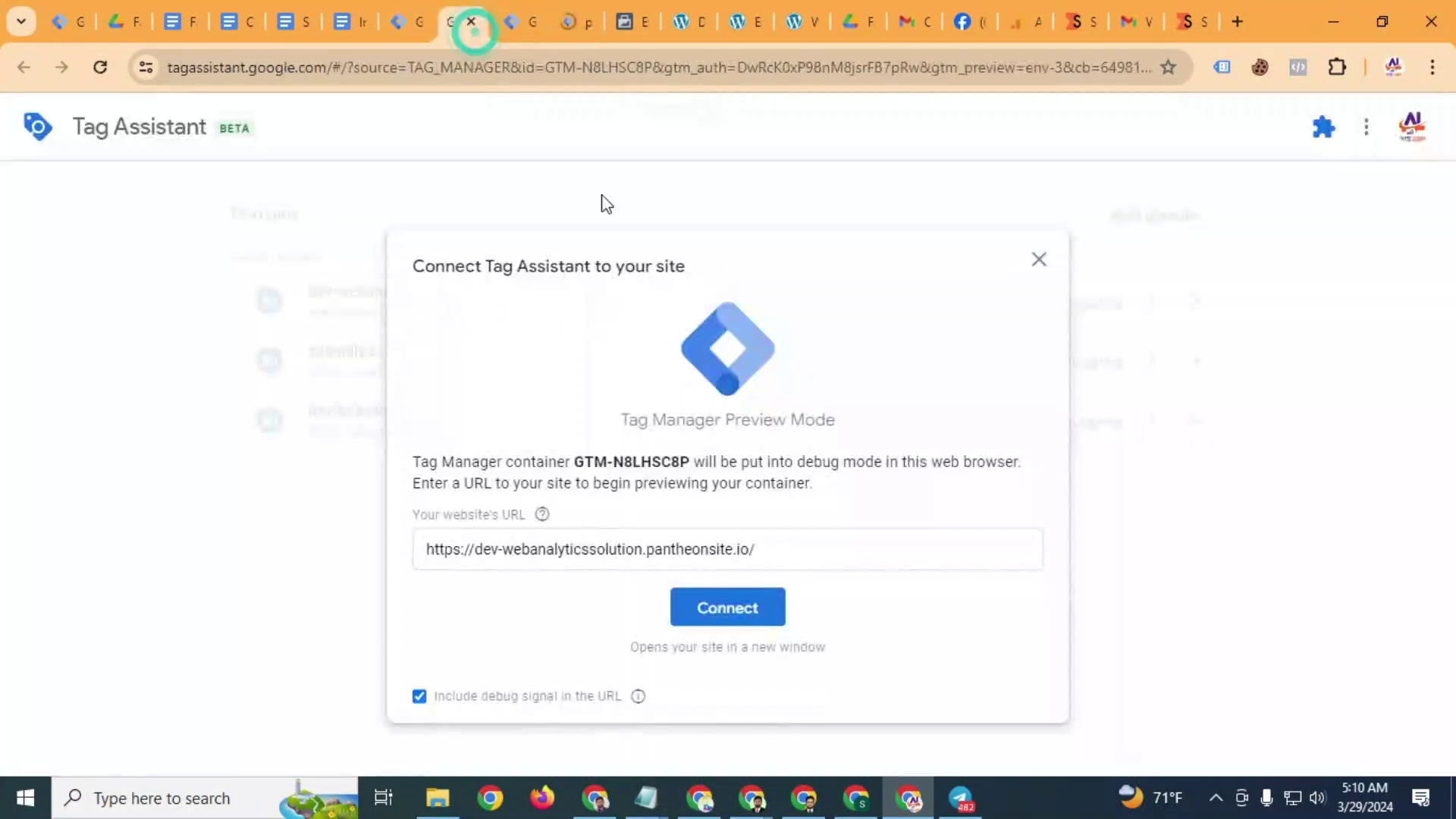
# Connect Tag Assistant to the dev-webanalyticssolution.pantheonsite.io site and review the tags fired for GTM-N8LHSC8P on the home page
pyautogui.click(732, 607)
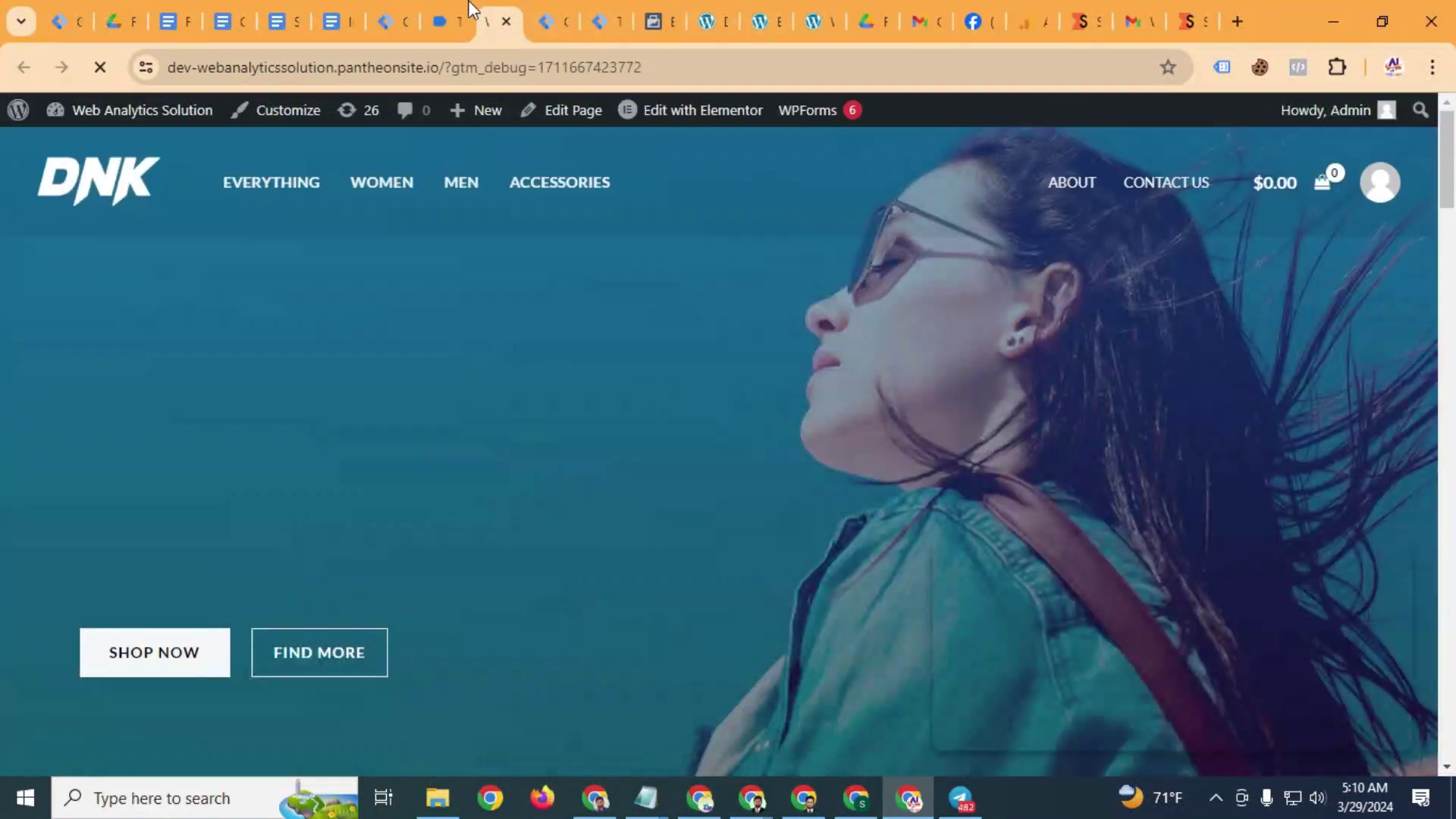
pyautogui.click(464, 16)
pyautogui.click(751, 501)
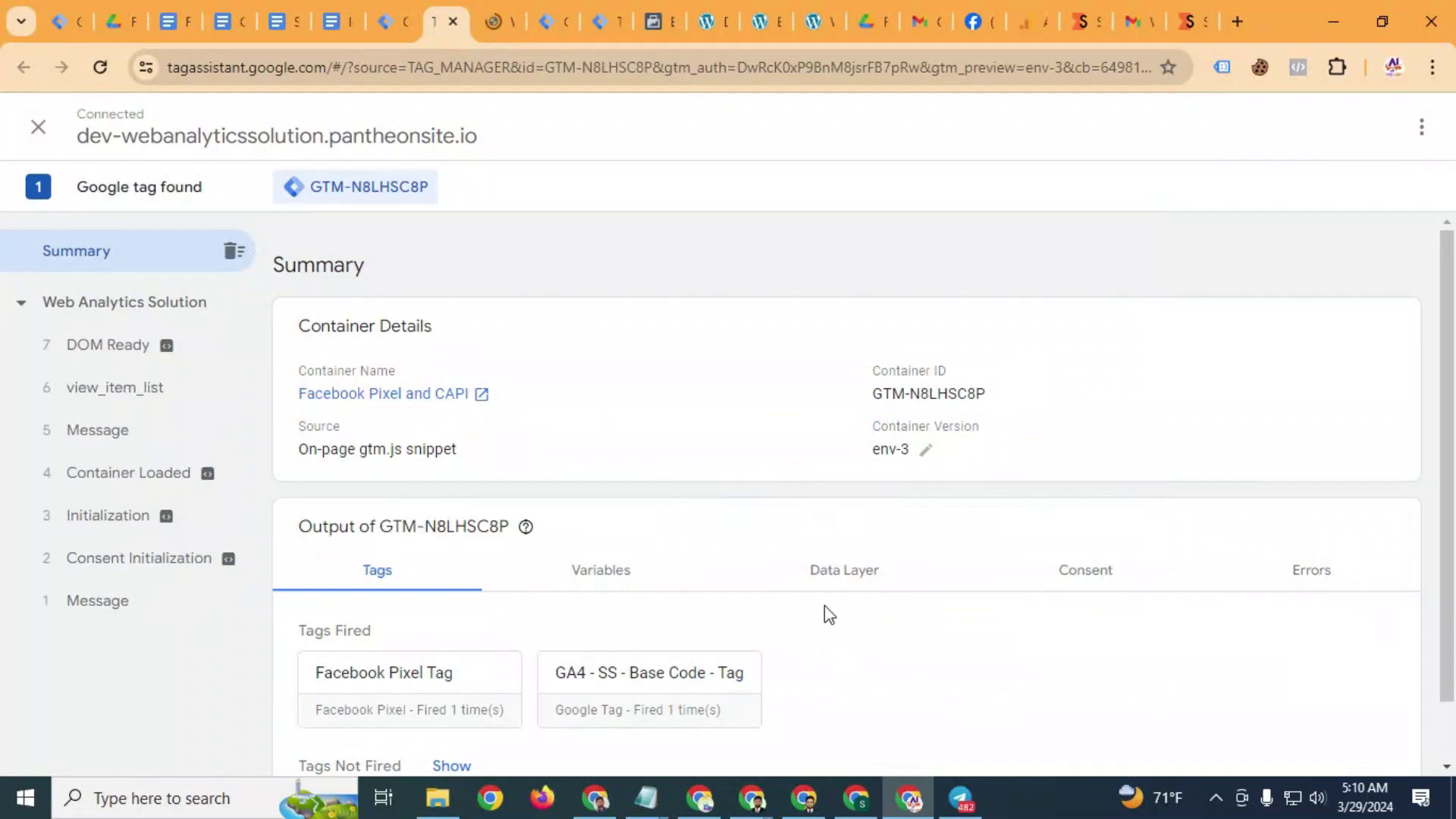
pyautogui.scroll(-1, 635, 673)
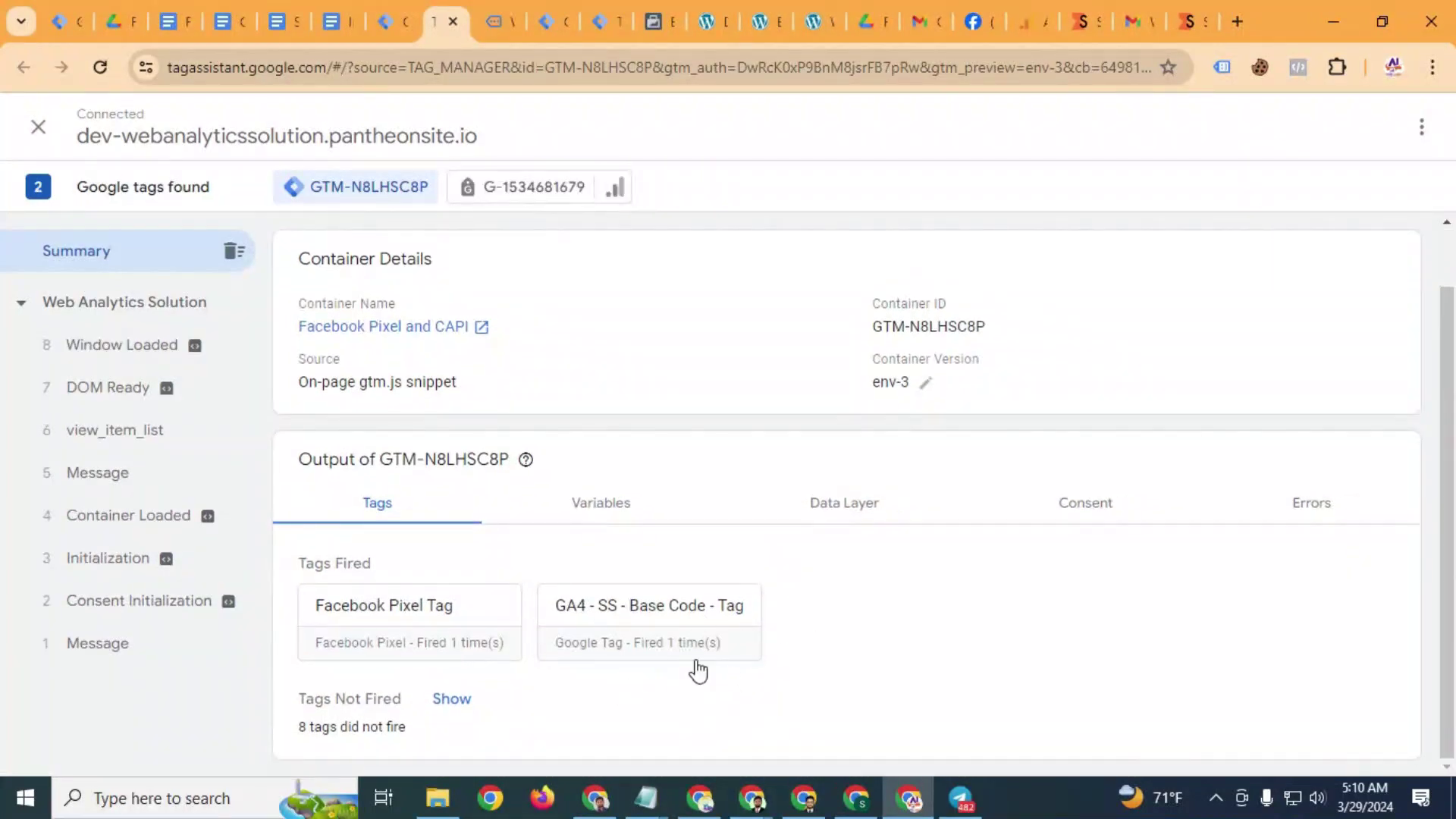
# Look over the store's home page and open the page_view event in the server container preview
pyautogui.click(494, 10)
pyautogui.scroll(-10, 715, 371)
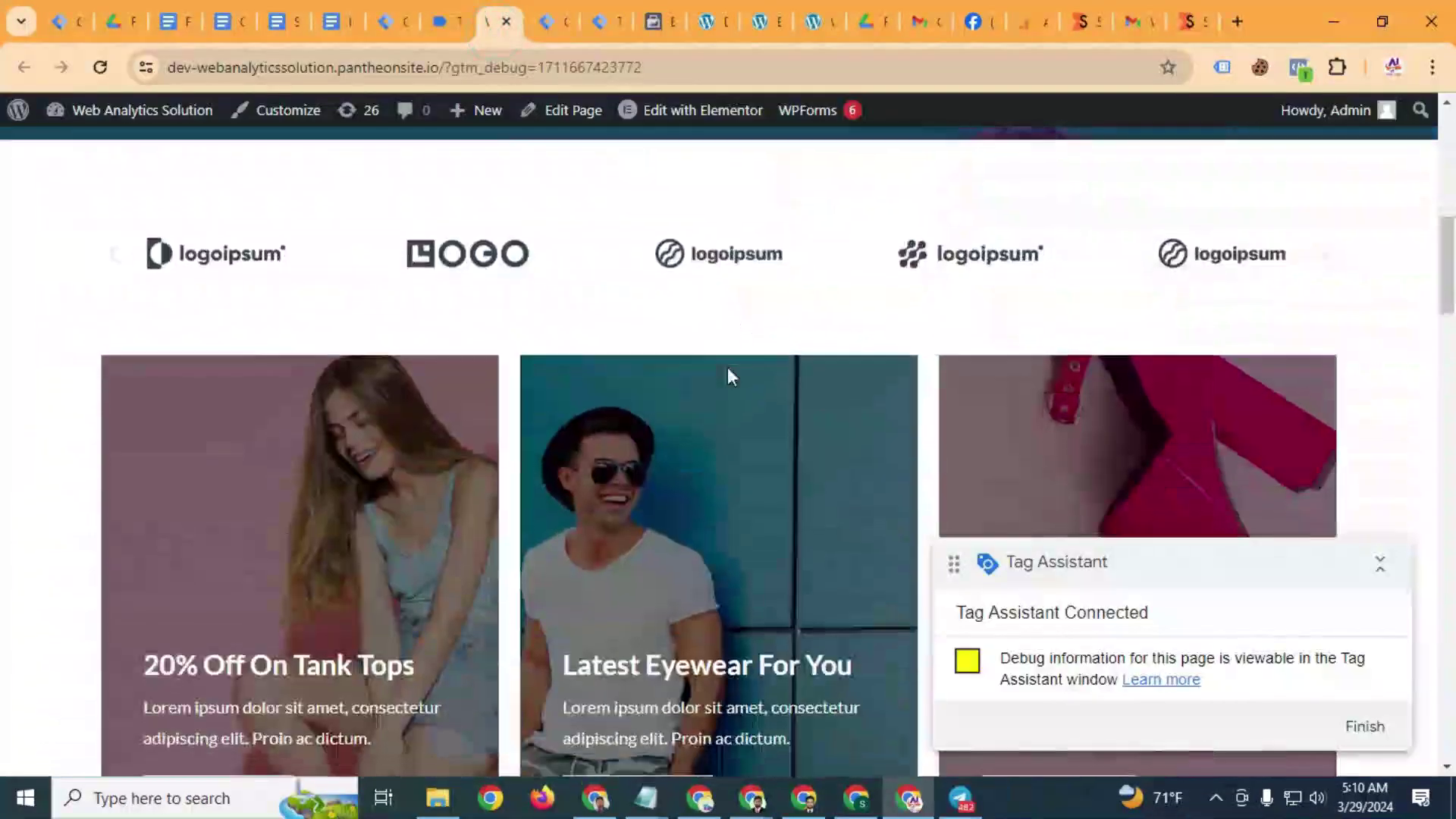
pyautogui.click(622, 11)
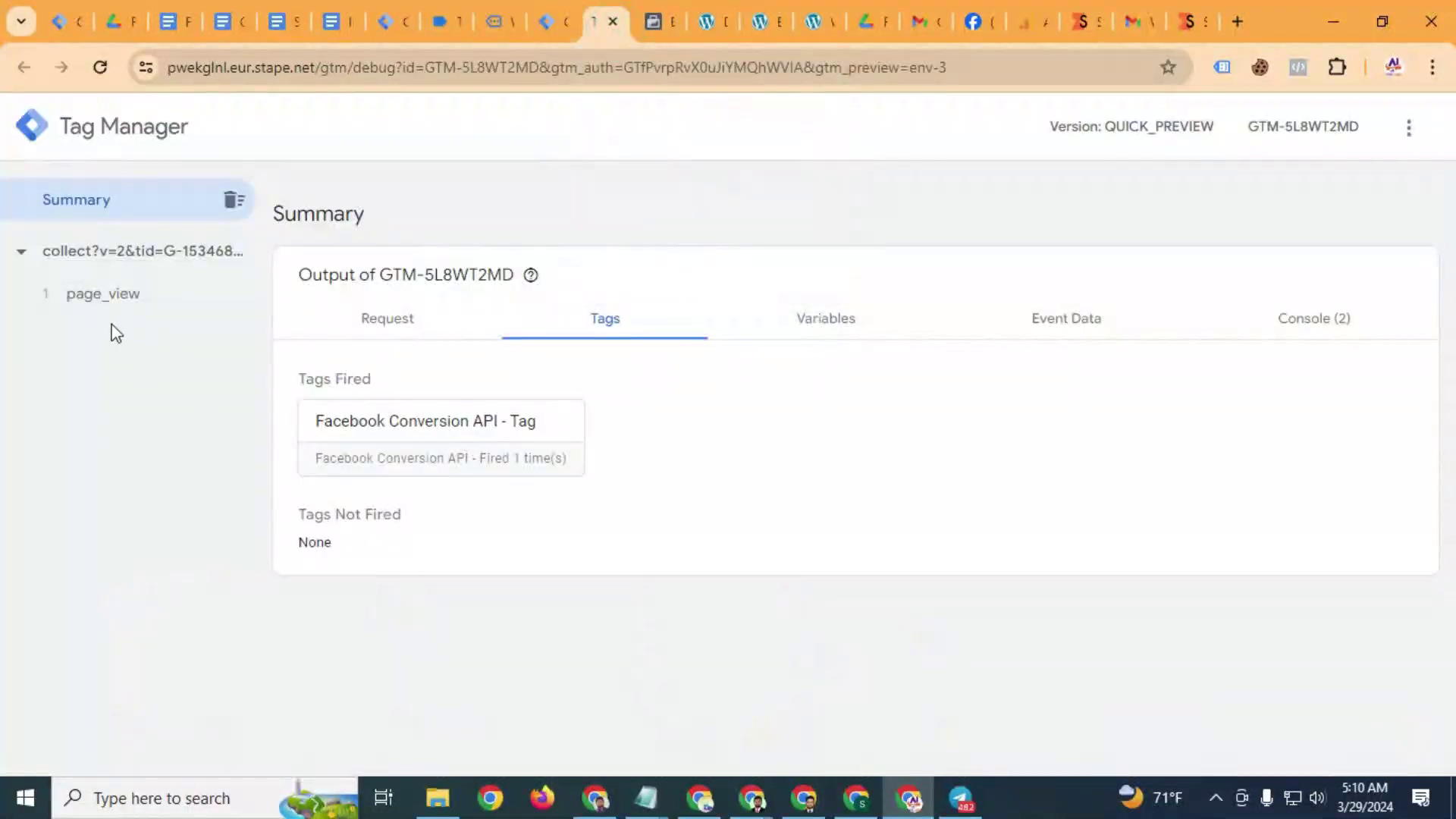
pyautogui.click(107, 294)
# Switch to Facebook Events Manager and check the test events received for Facebook Pixel CAPI - 01
pyautogui.click(563, 11)
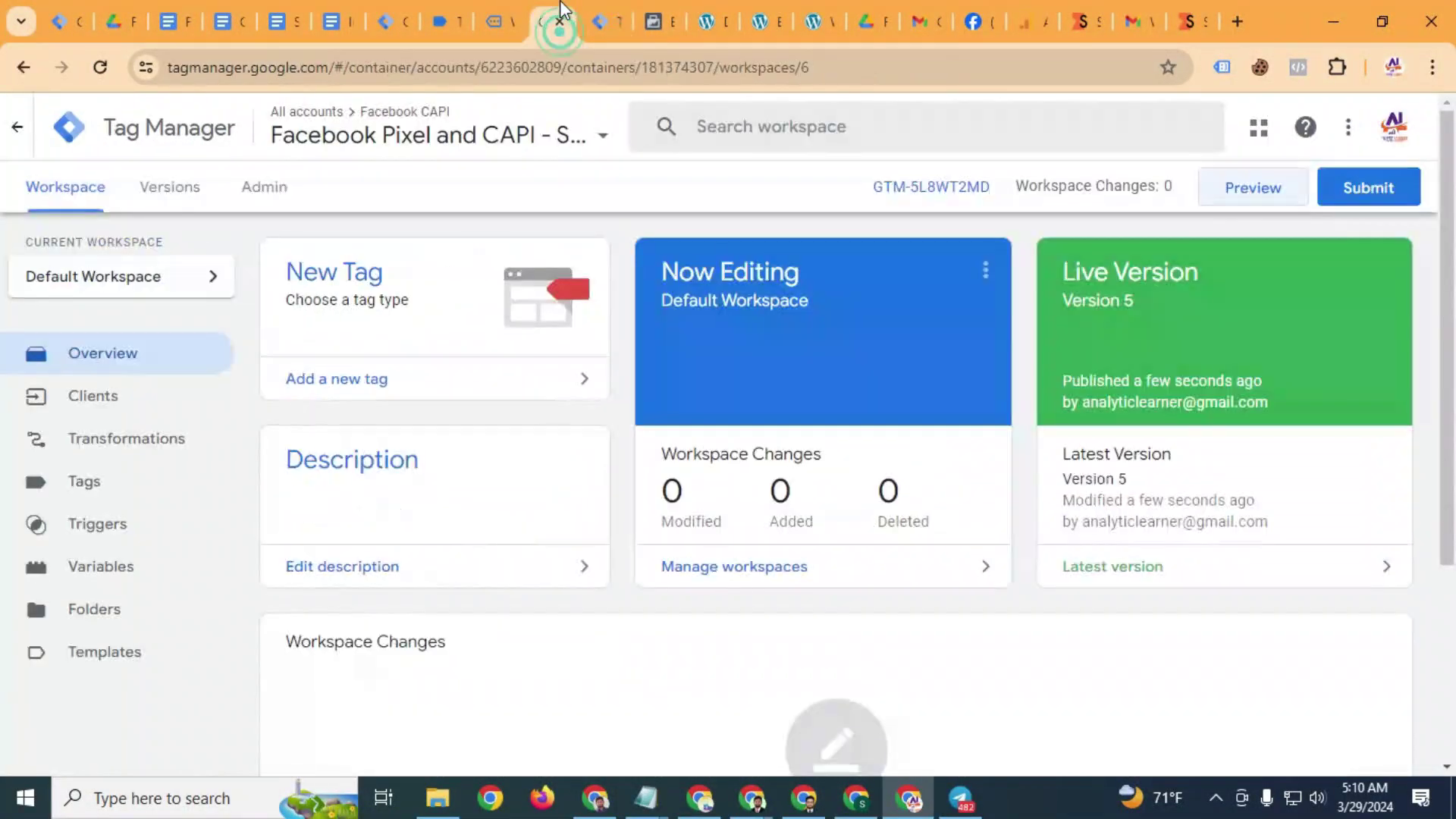
pyautogui.click(508, 11)
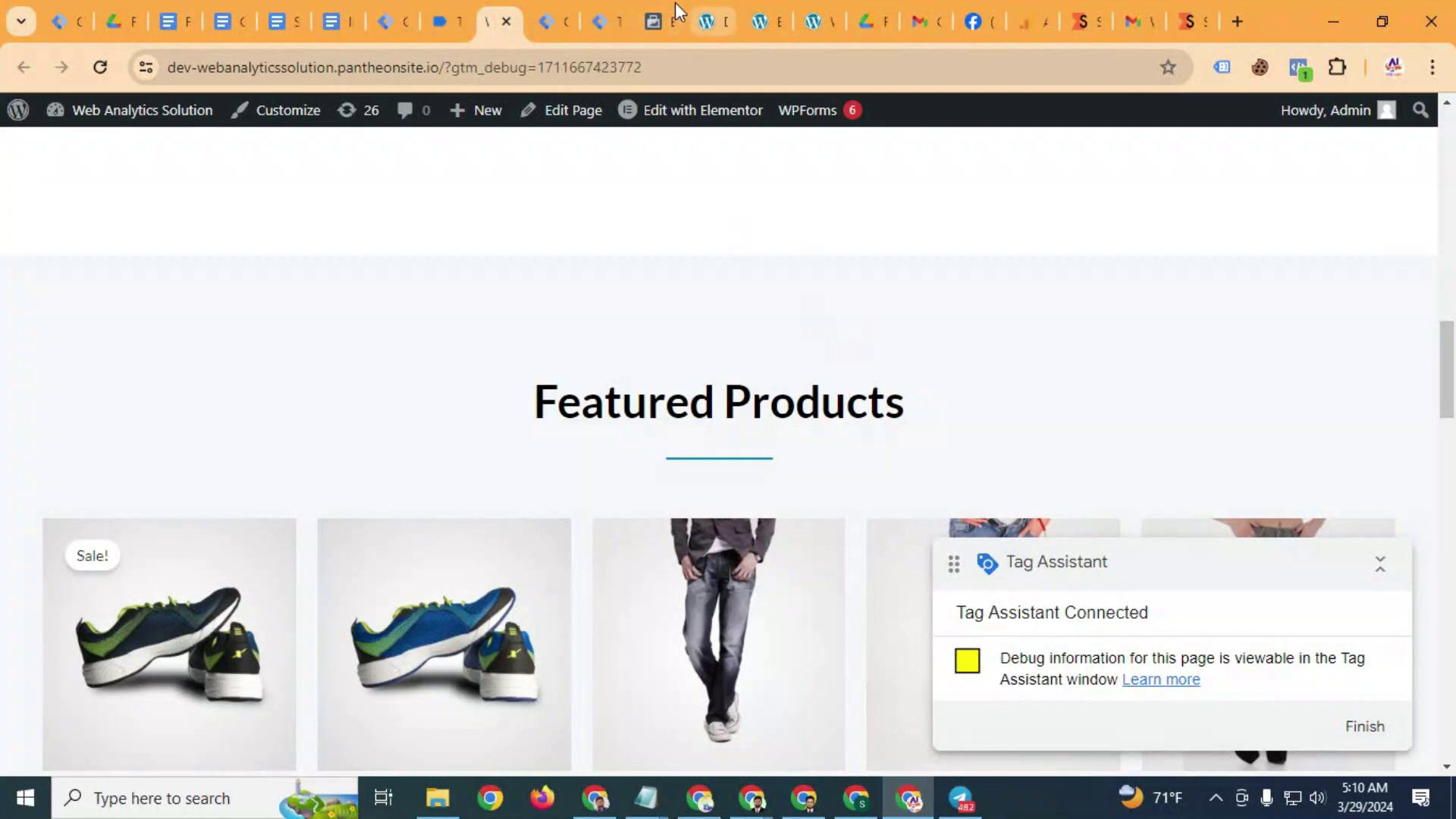
pyautogui.click(675, 3)
pyautogui.scroll(-1, 826, 452)
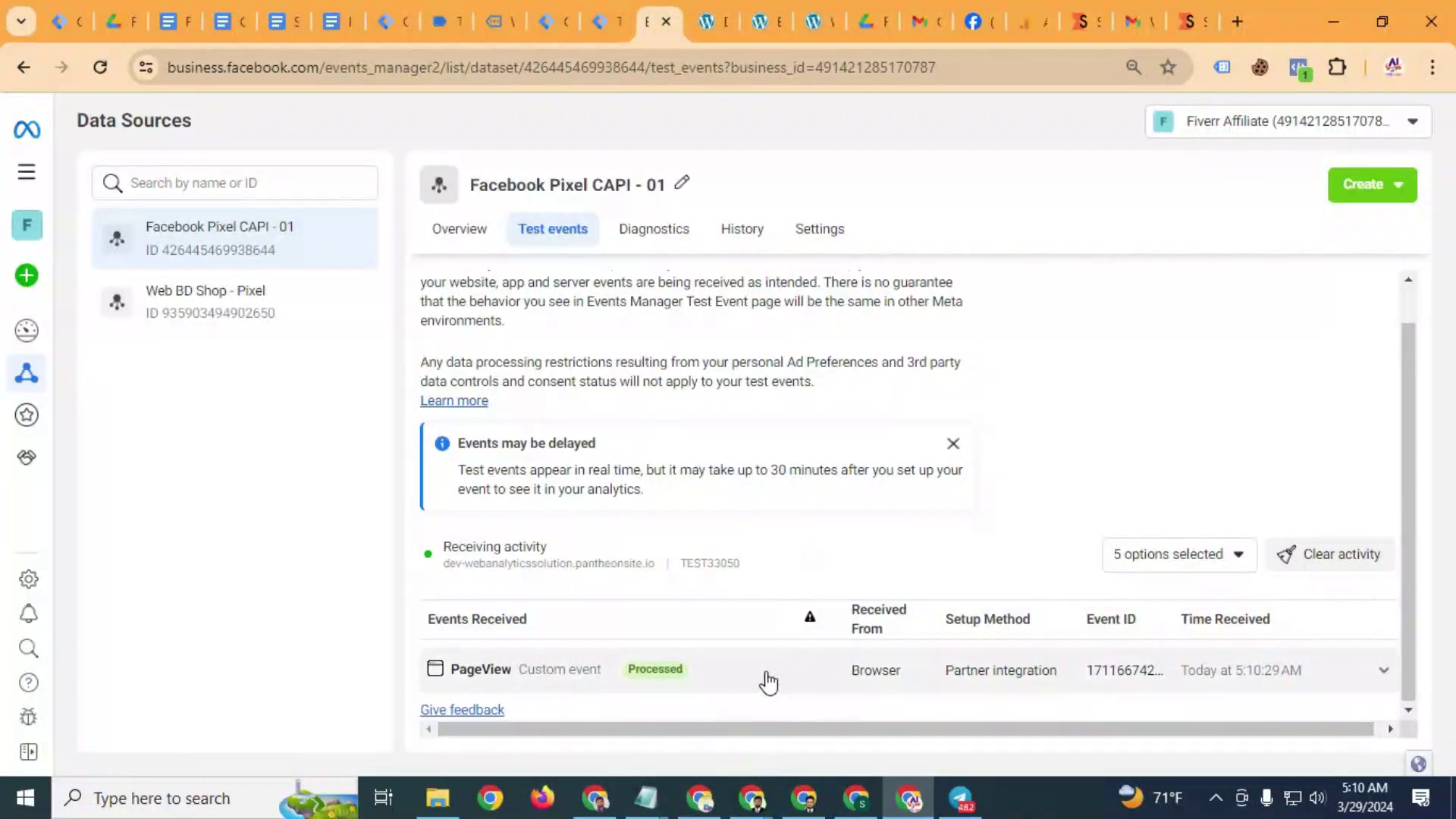
# Open the Blue Denim Jeans product in the store and add one to the cart
pyautogui.click(500, 22)
pyautogui.scroll(-6, 713, 303)
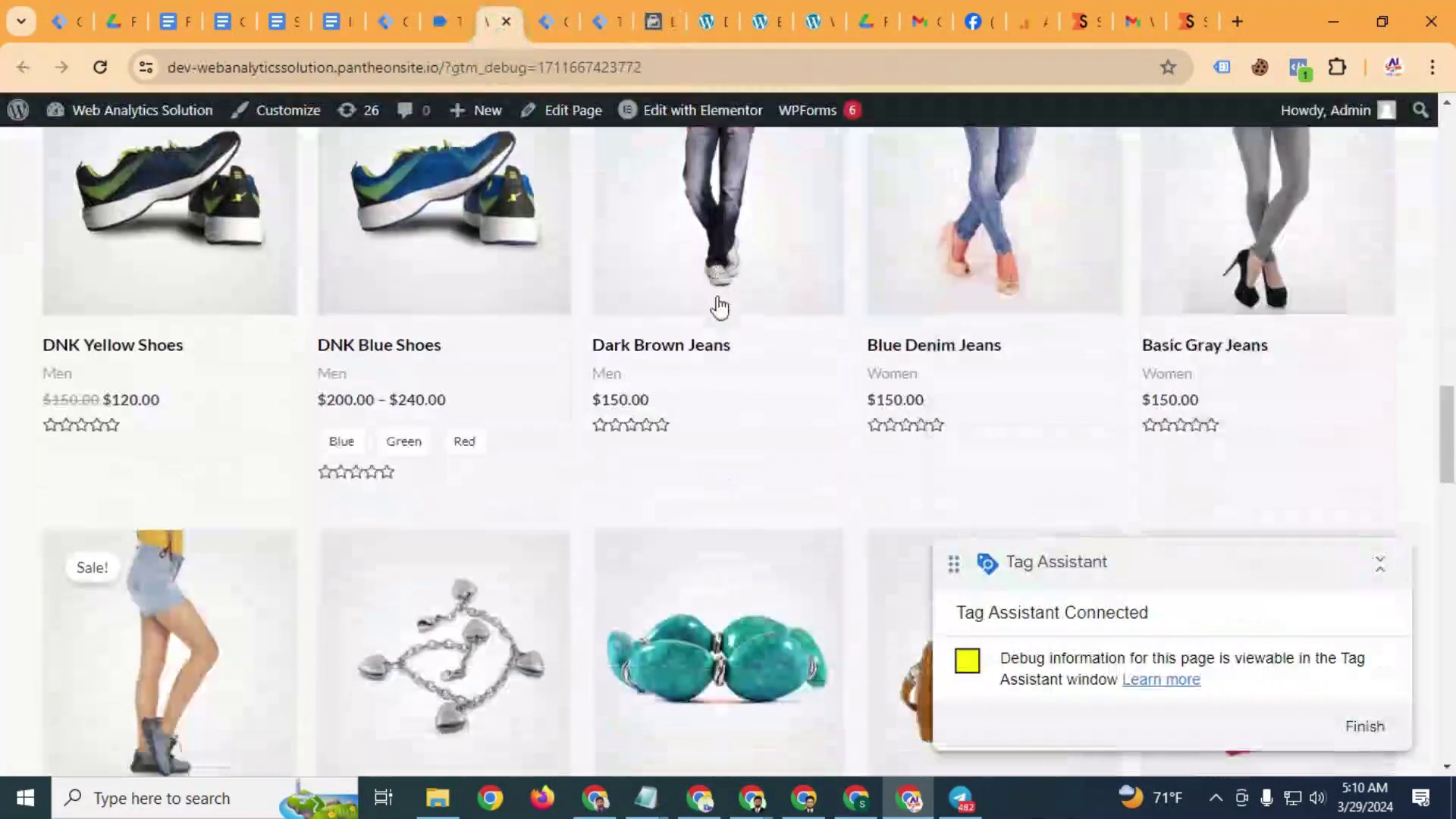
pyautogui.click(928, 169)
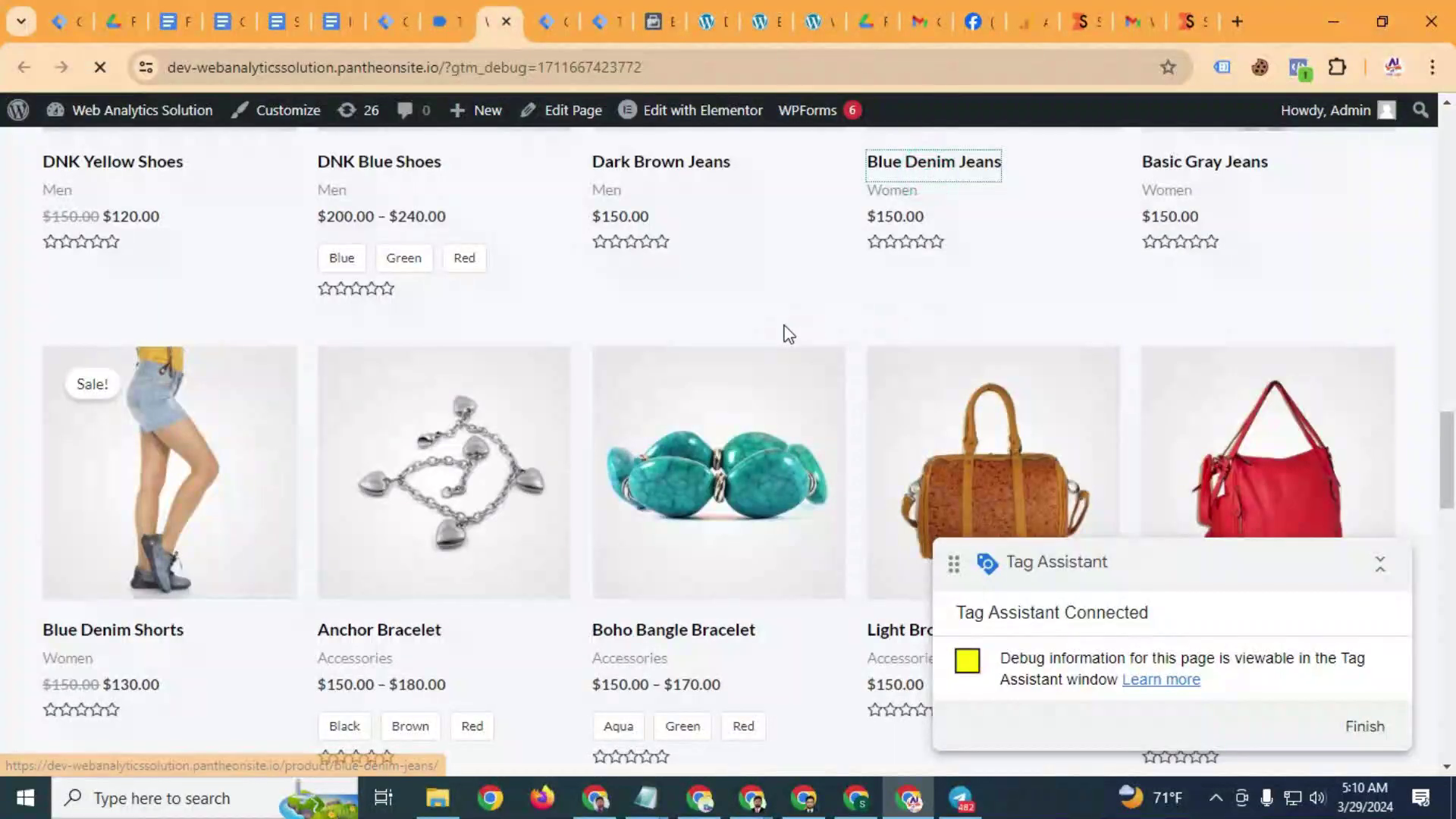
pyautogui.scroll(-1, 831, 376)
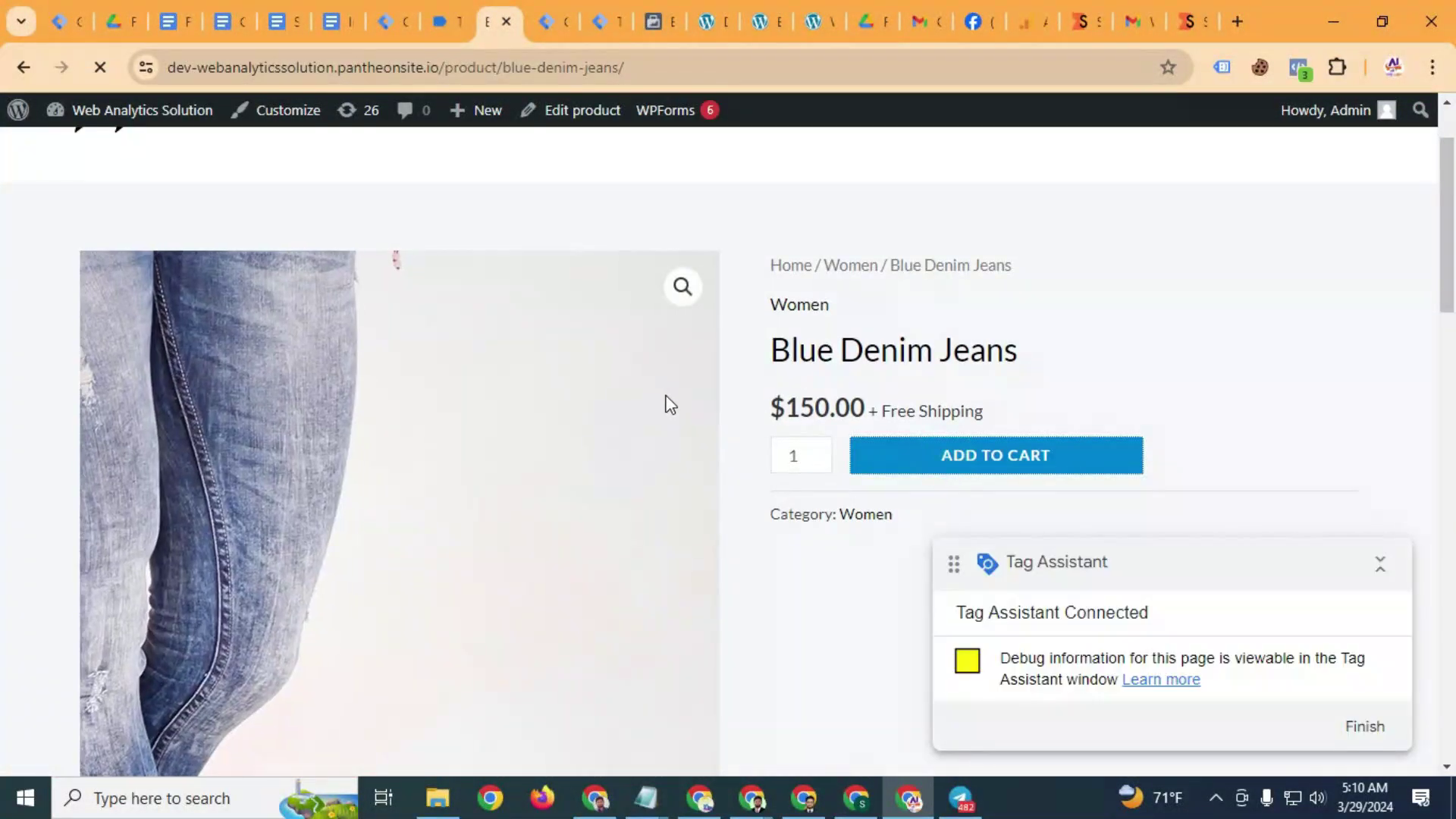
pyautogui.scroll(-4, 913, 432)
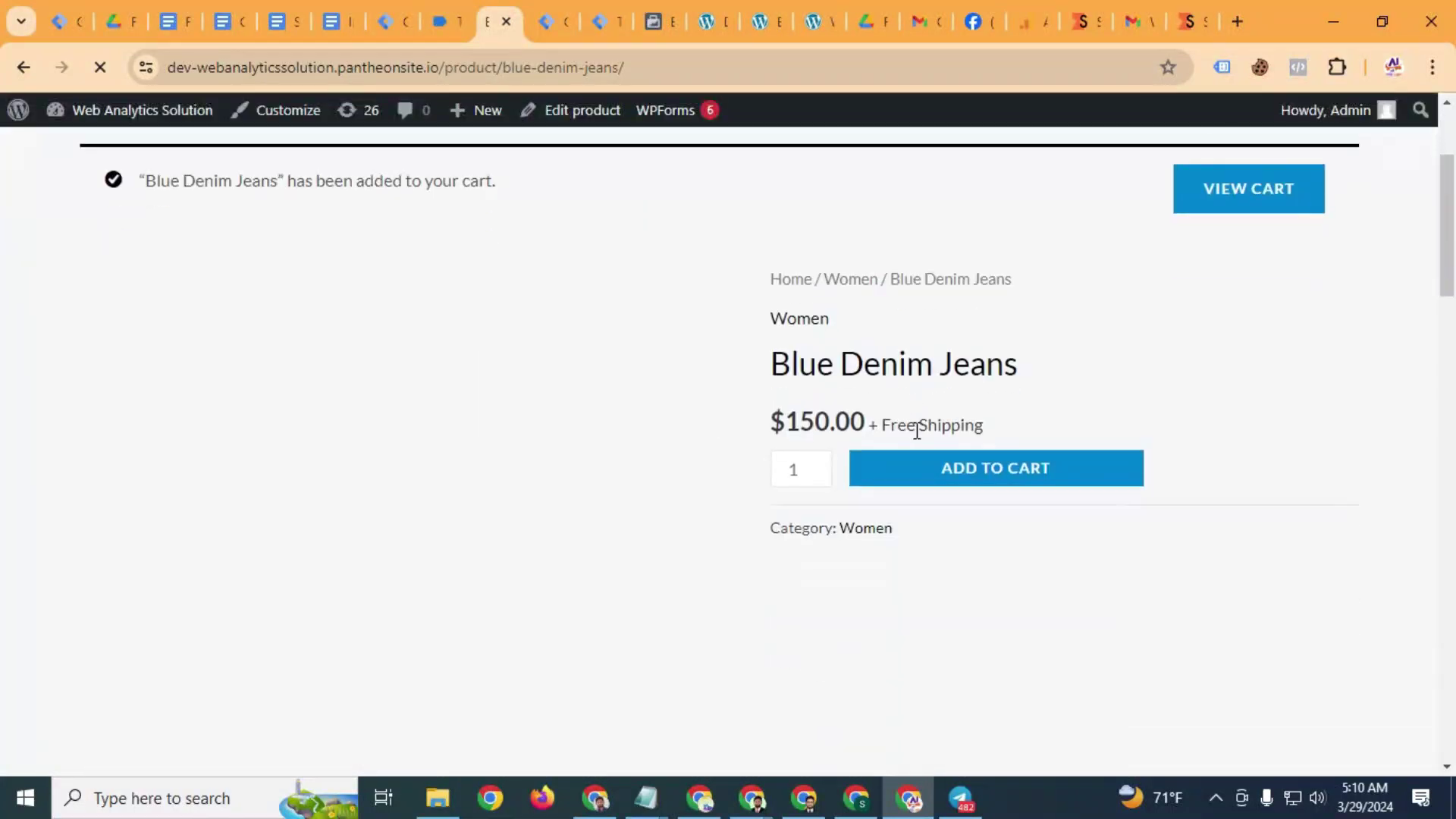
pyautogui.scroll(3, 897, 425)
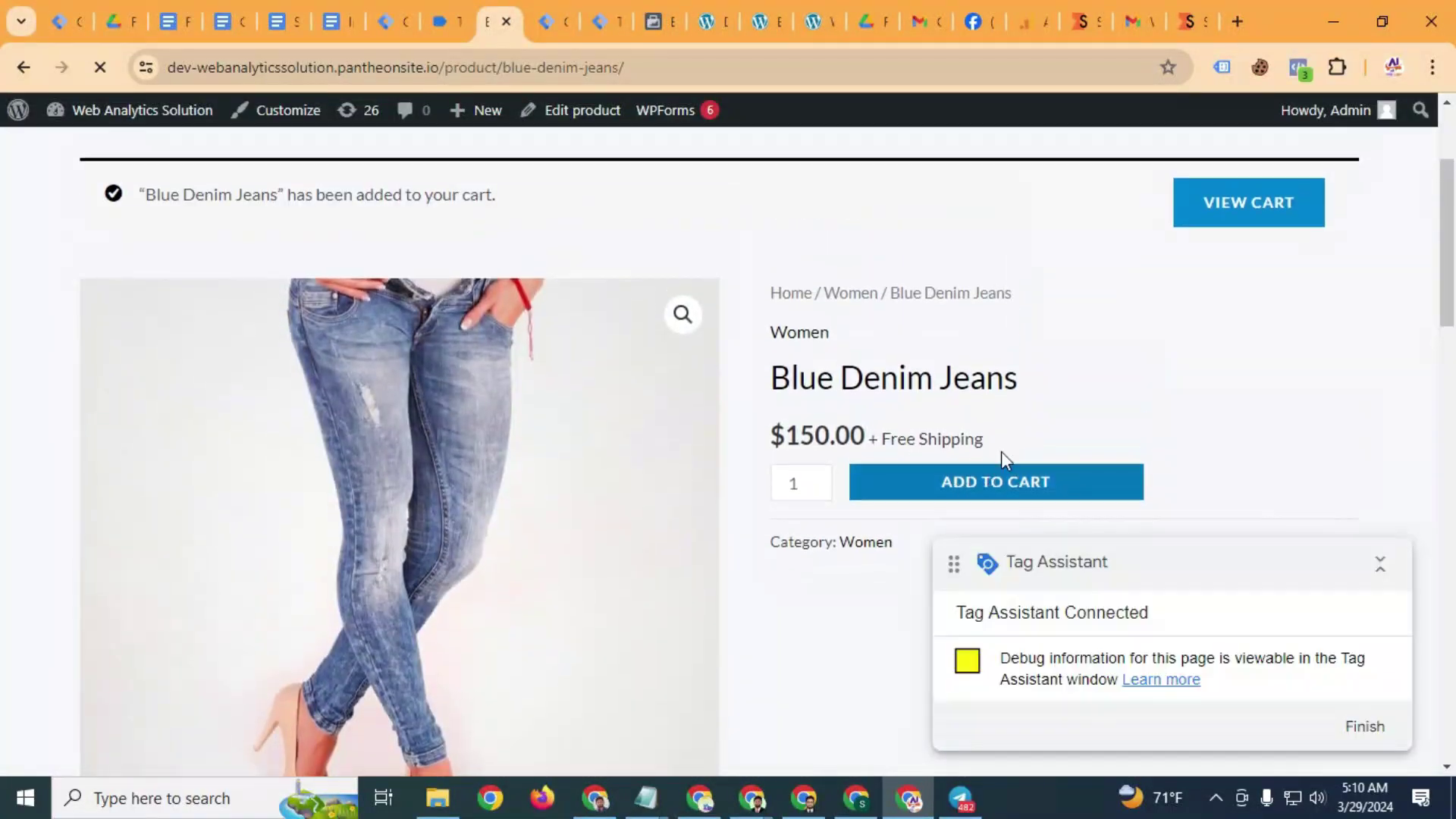
# Proceed from the cart to checkout and place the cash on delivery order with the prefilled billing details
pyautogui.click(1244, 319)
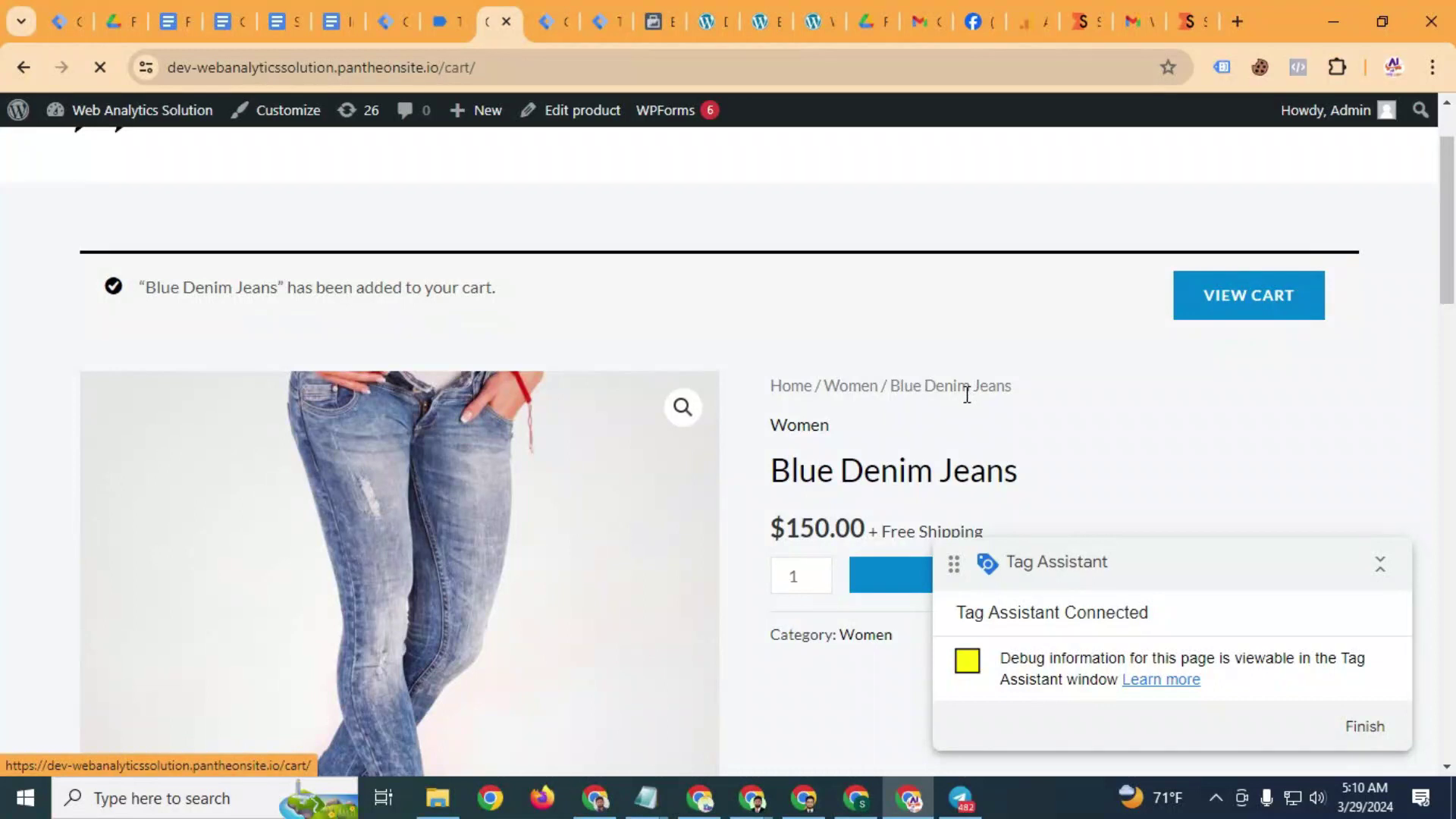
pyautogui.scroll(-7, 984, 402)
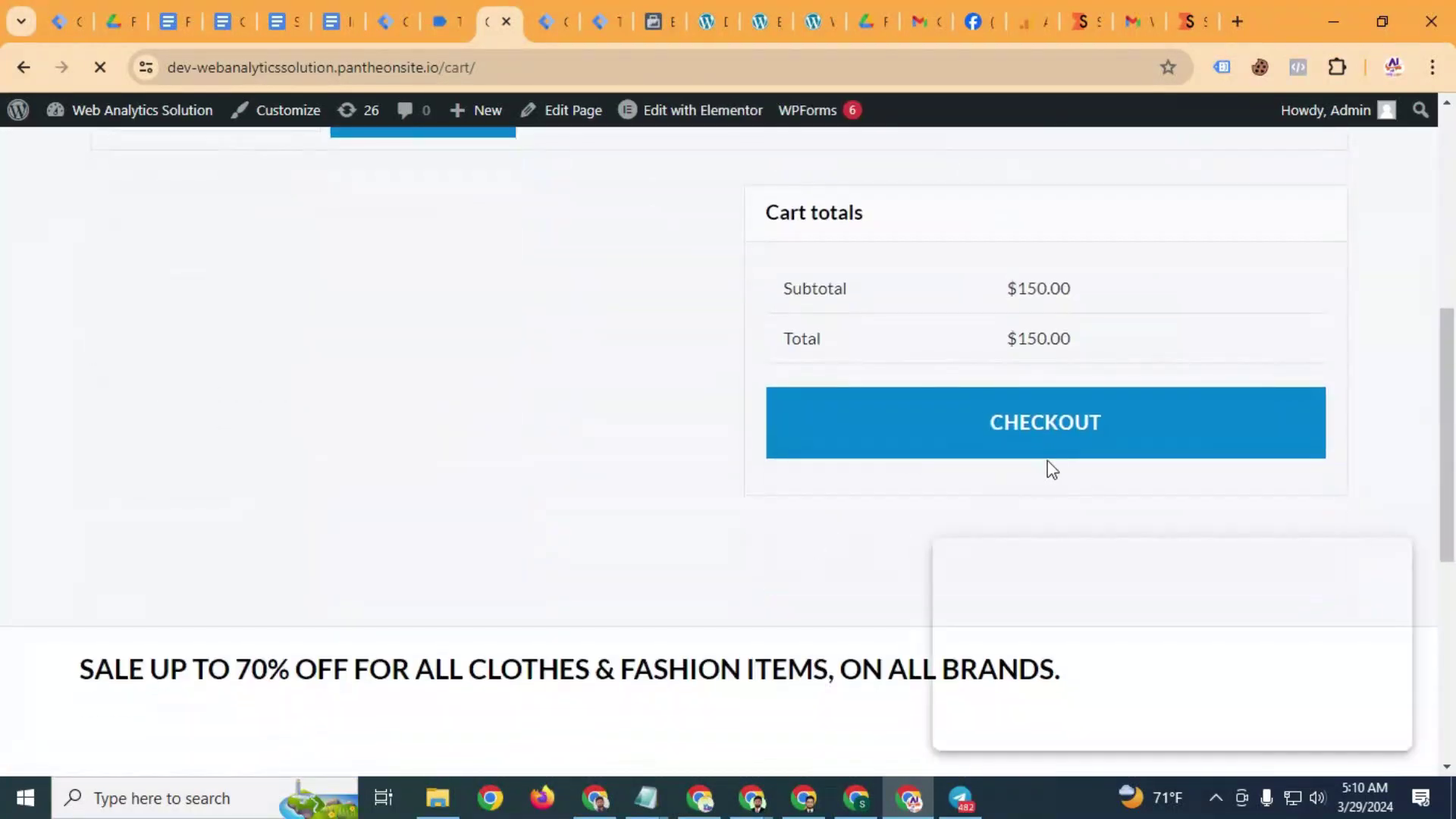
pyautogui.click(1002, 434)
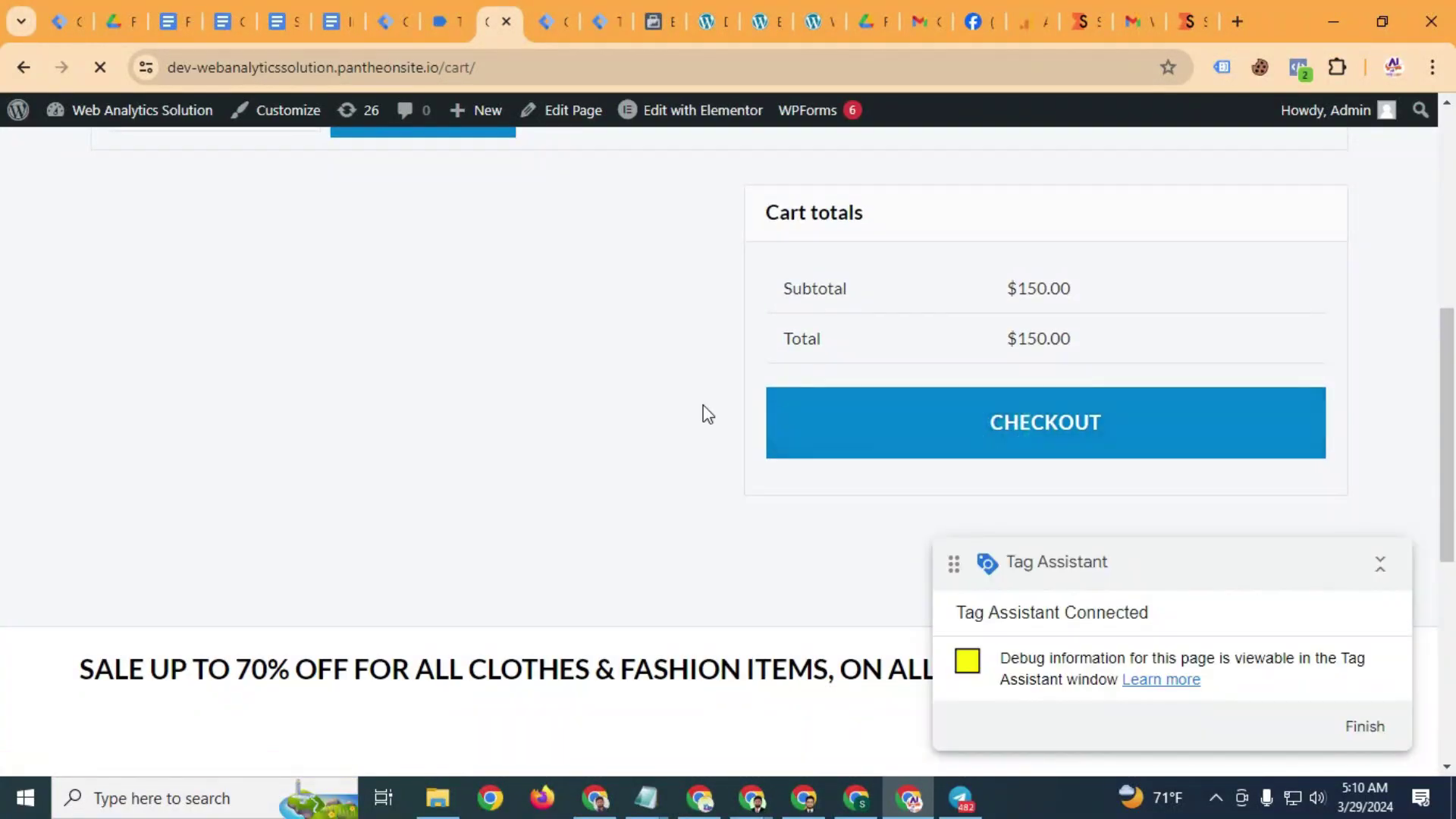
pyautogui.scroll(-6, 756, 342)
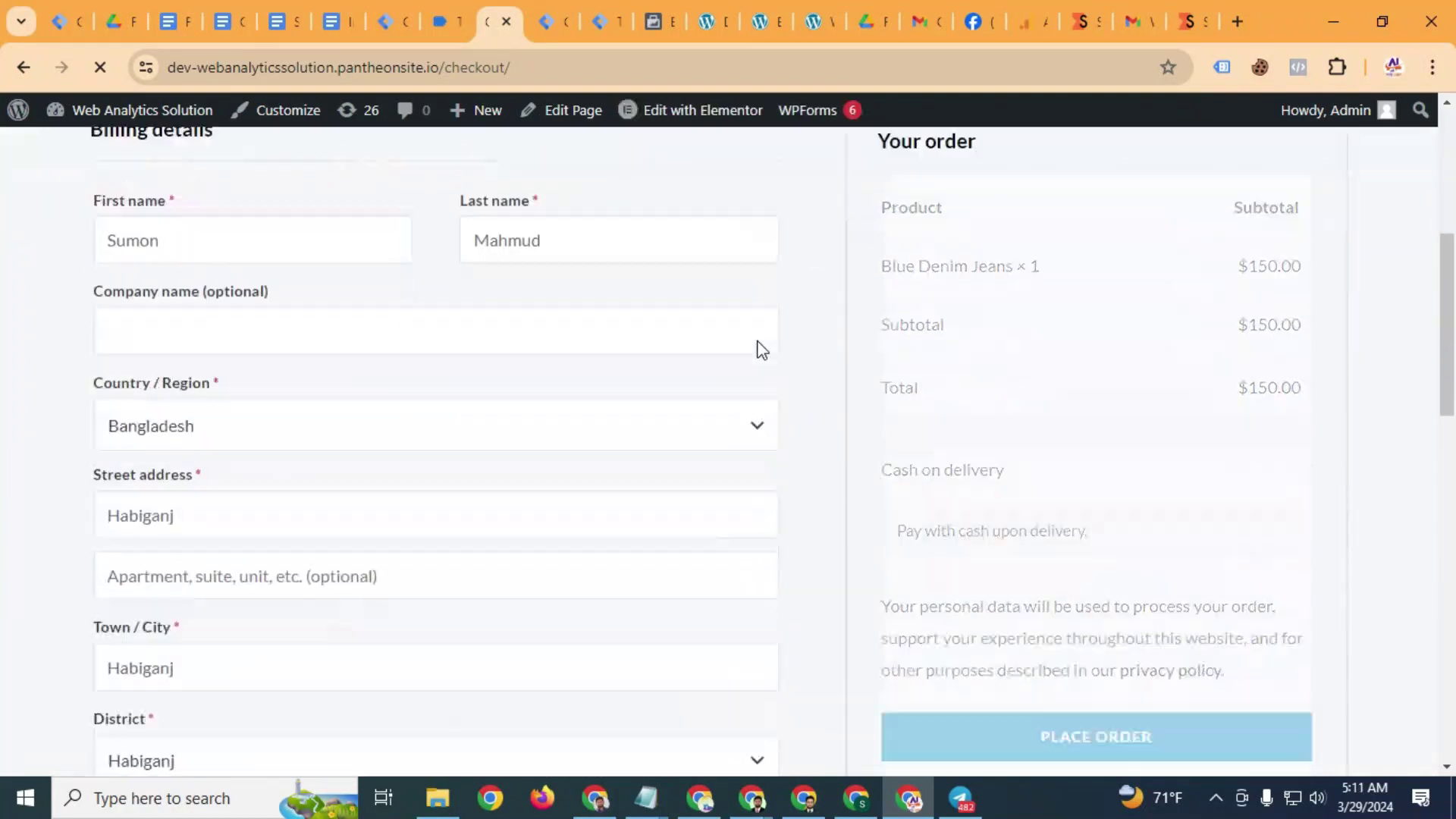
pyautogui.scroll(-6, 762, 350)
pyautogui.click(1092, 246)
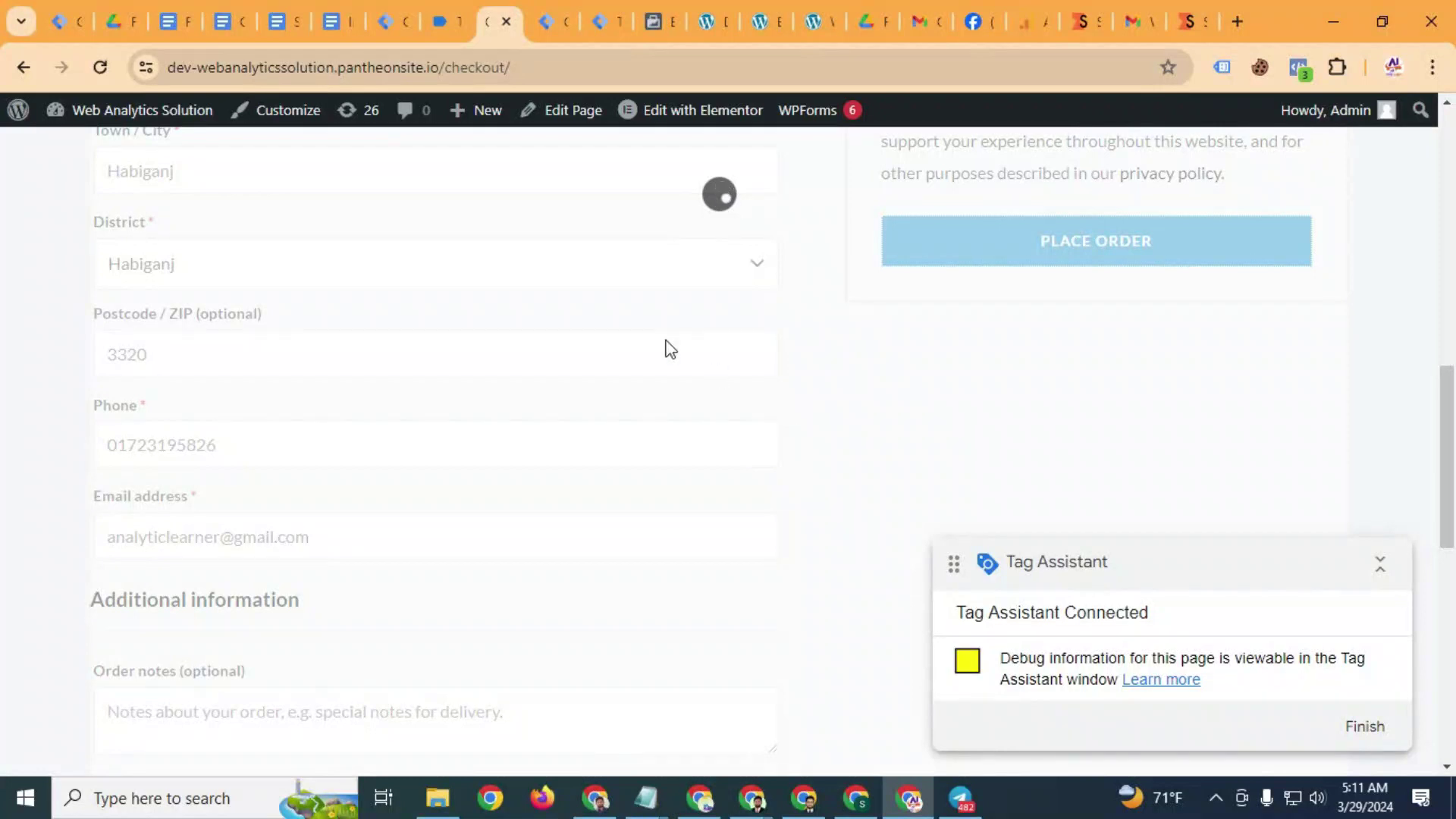
# Review the fired tags in Tag Assistant and open the details of GA4 - SS - Purchase - Tag under the purchase event
pyautogui.click(447, 12)
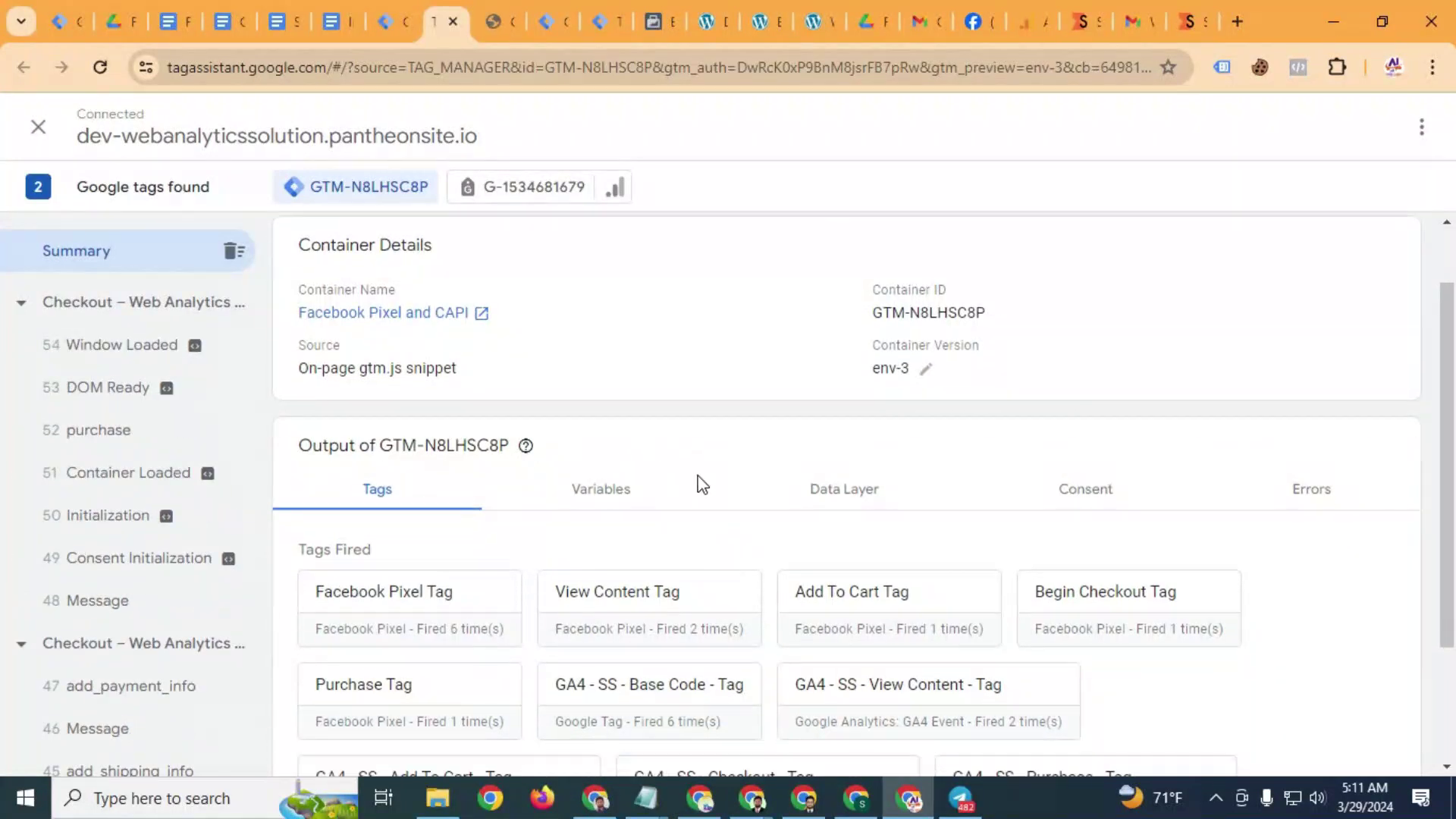
pyautogui.scroll(-2, 702, 485)
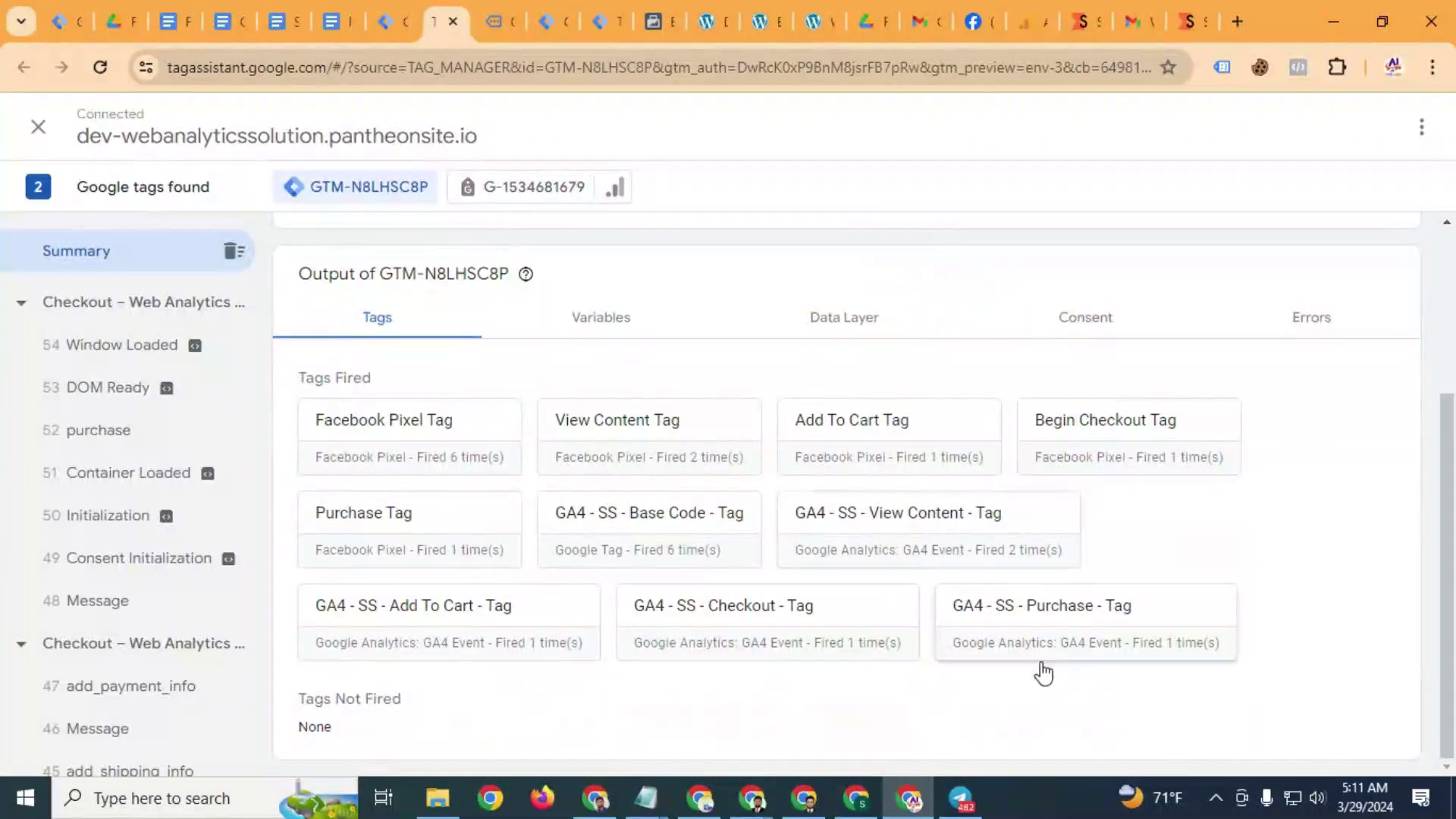
pyautogui.click(162, 438)
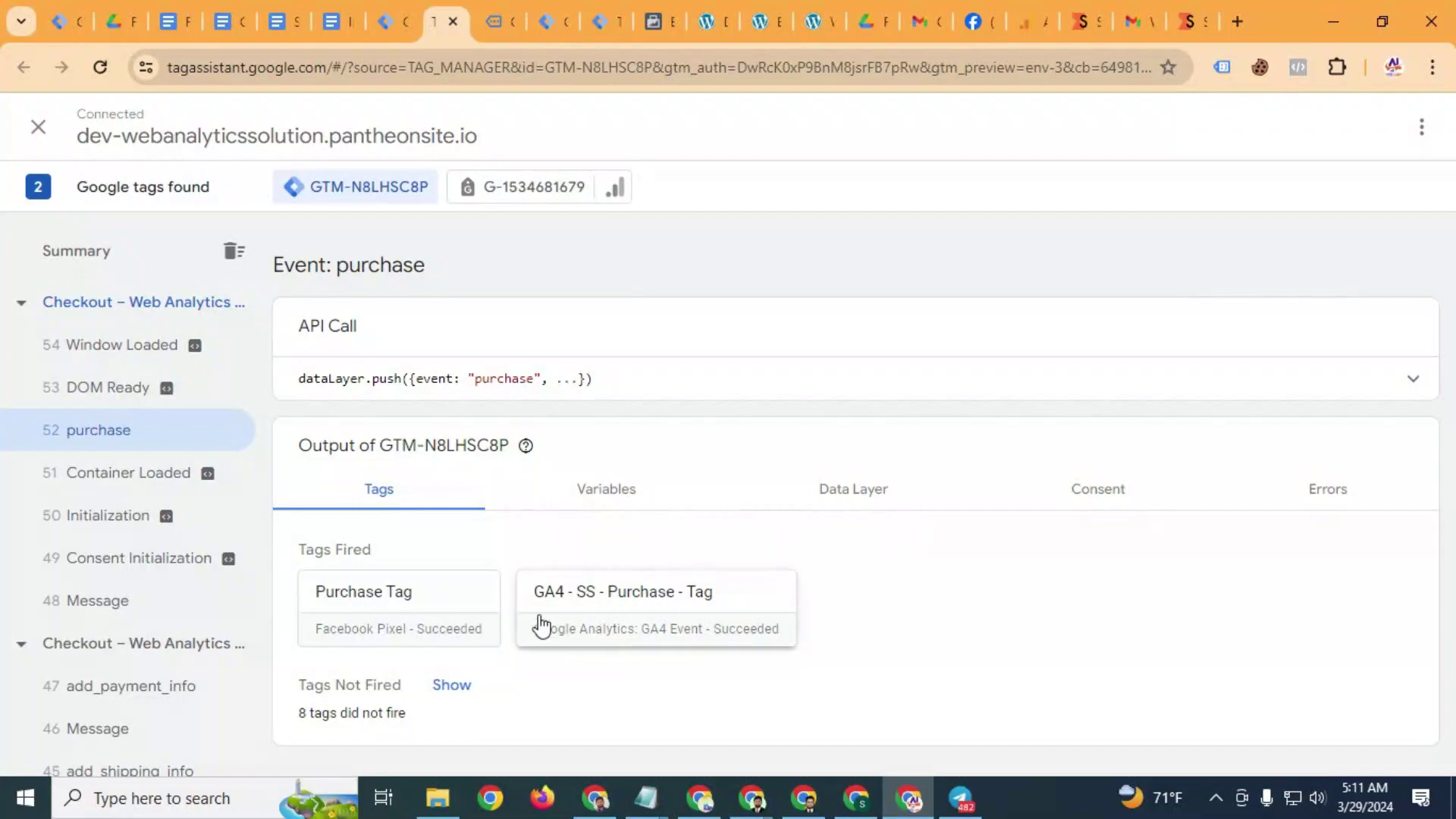
pyautogui.click(658, 617)
pyautogui.scroll(-2, 612, 405)
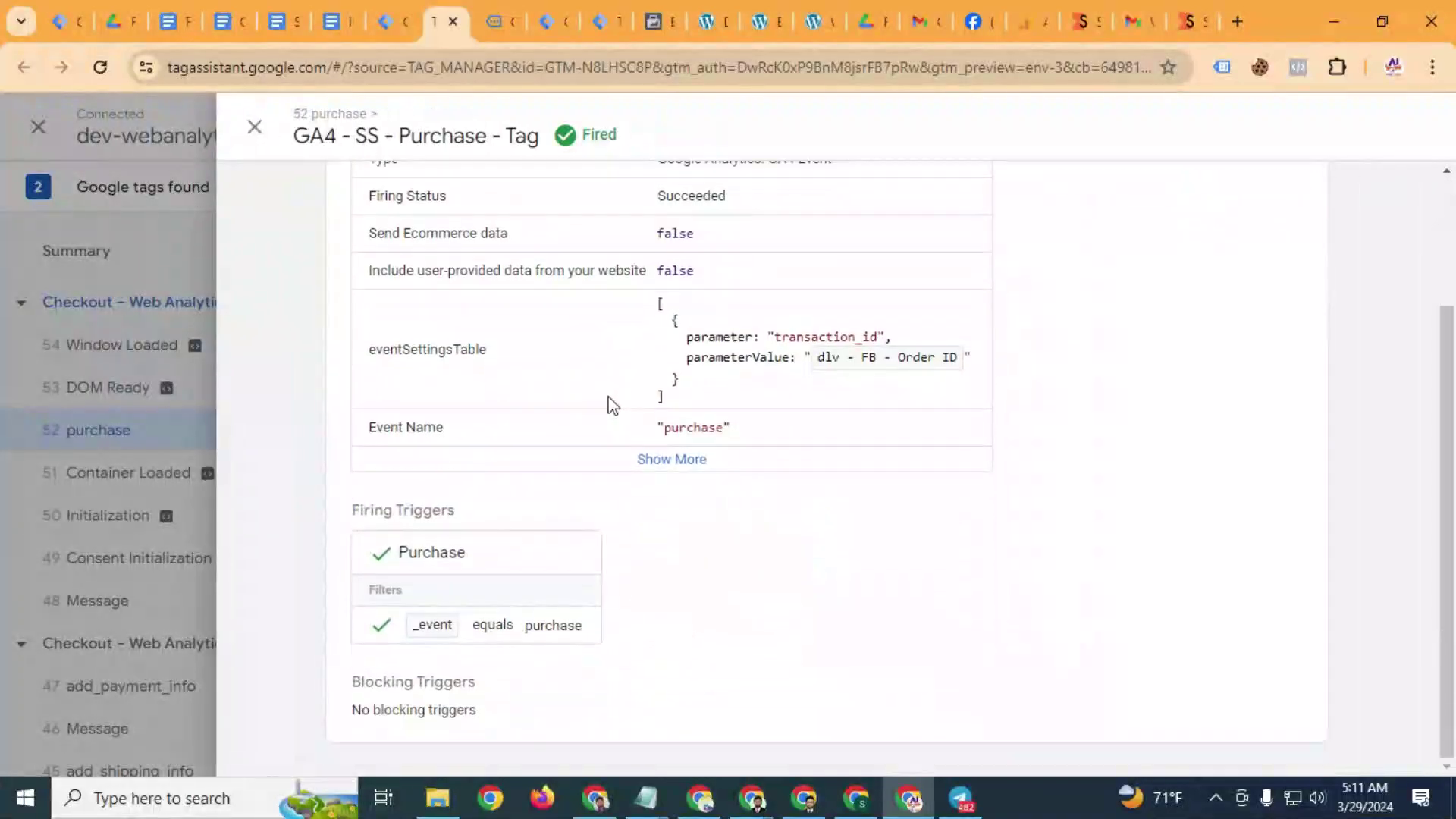
pyautogui.scroll(2, 581, 567)
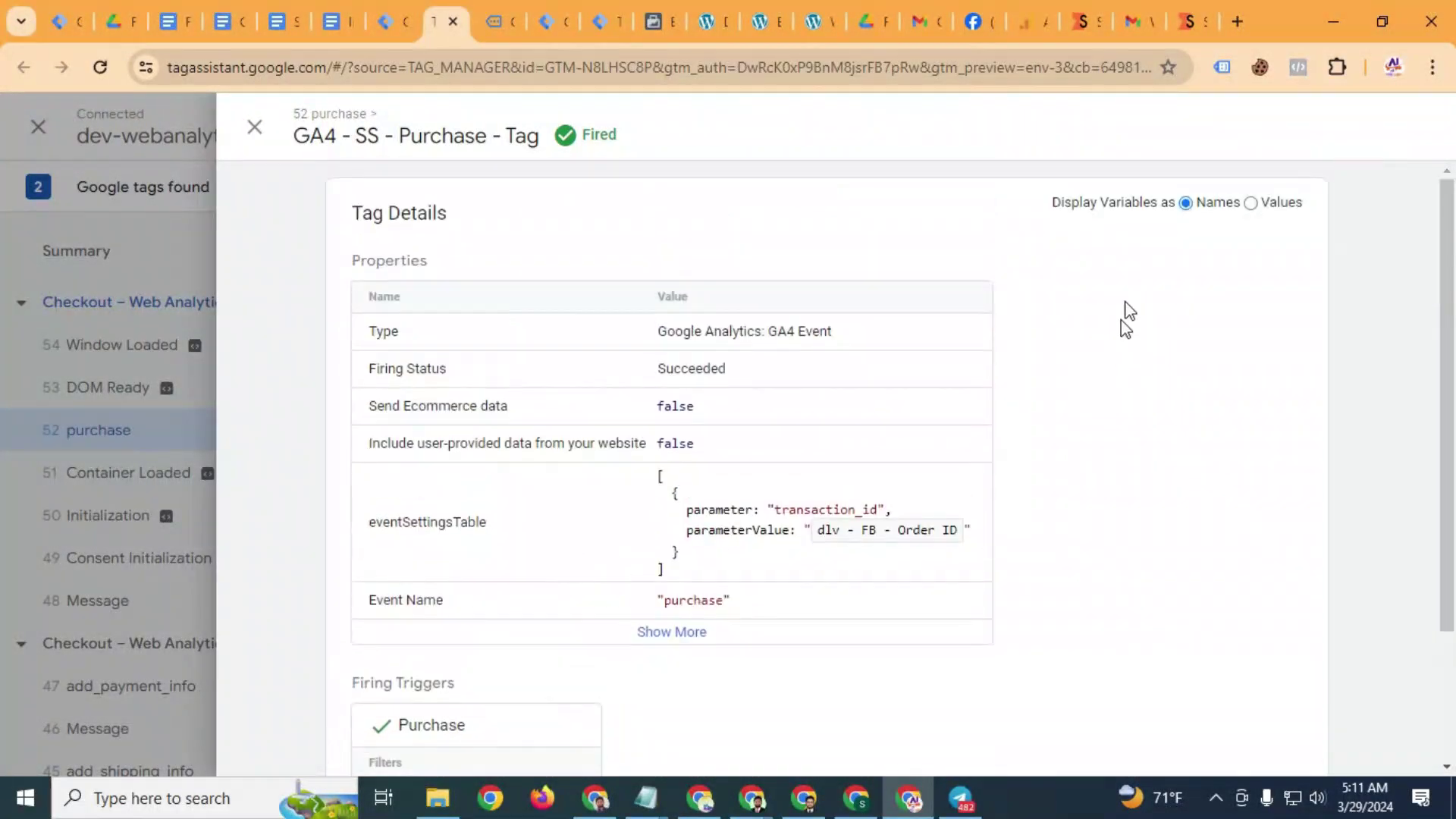
# Display the purchase tag's variables as values and expand its full properties to examine the data being sent
pyautogui.click(1255, 205)
pyautogui.scroll(-2, 912, 397)
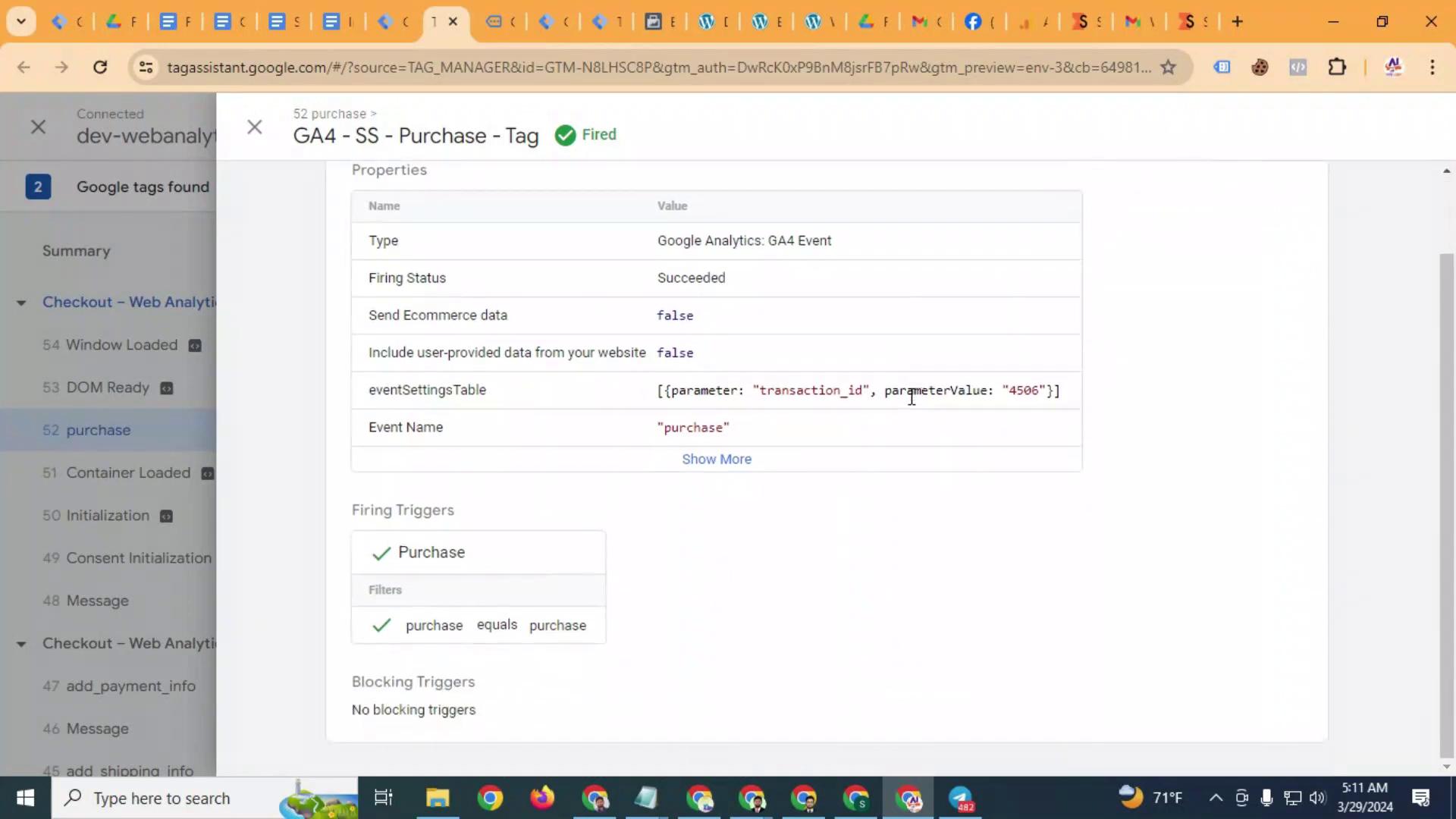
pyautogui.click(753, 470)
pyautogui.scroll(-7, 747, 455)
pyautogui.scroll(8, 741, 444)
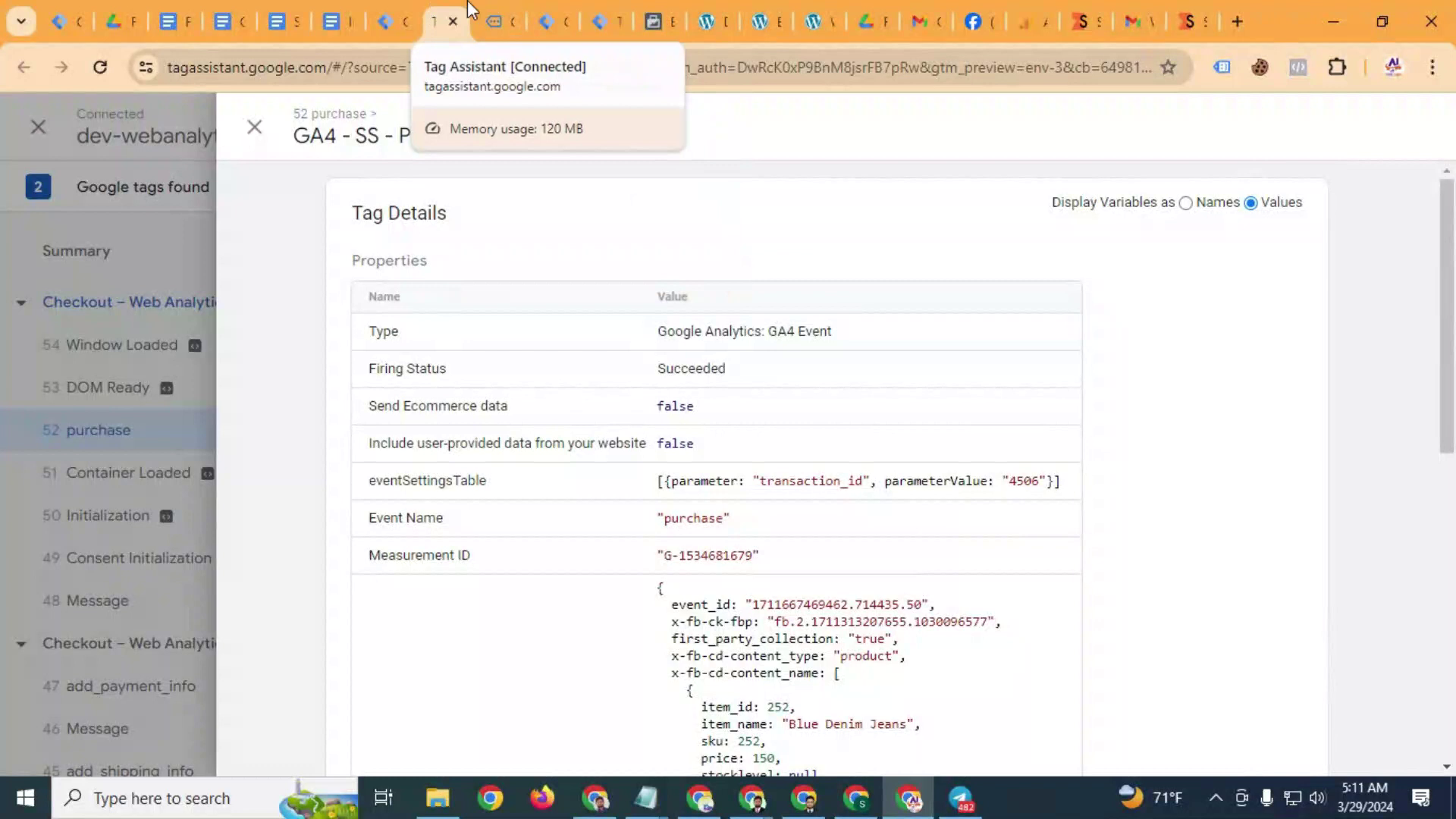
# Check the purchase event's fired tags in the server preview, and look for the matching test events in Facebook Events Manager
pyautogui.click(607, 21)
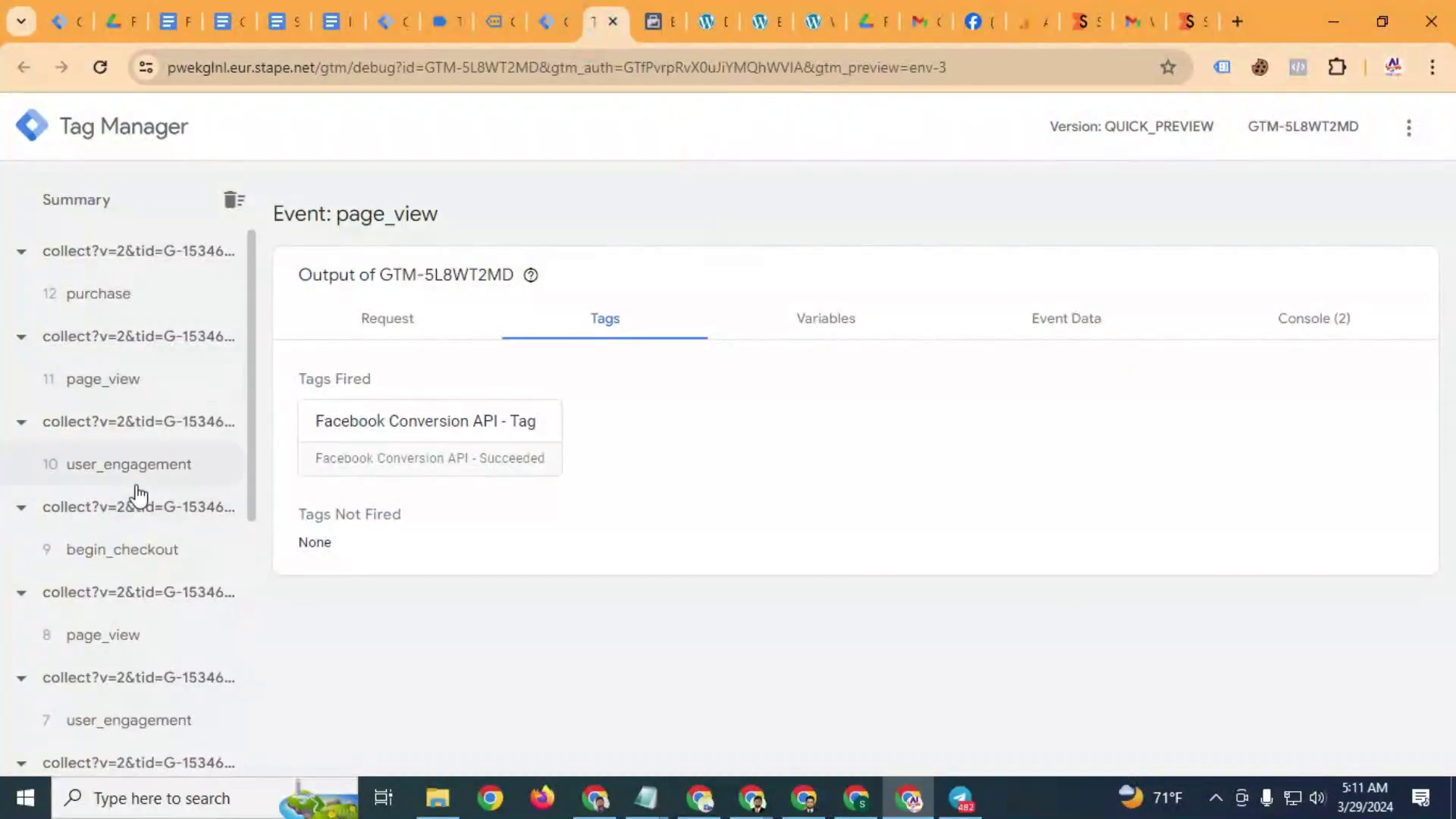
pyautogui.click(124, 288)
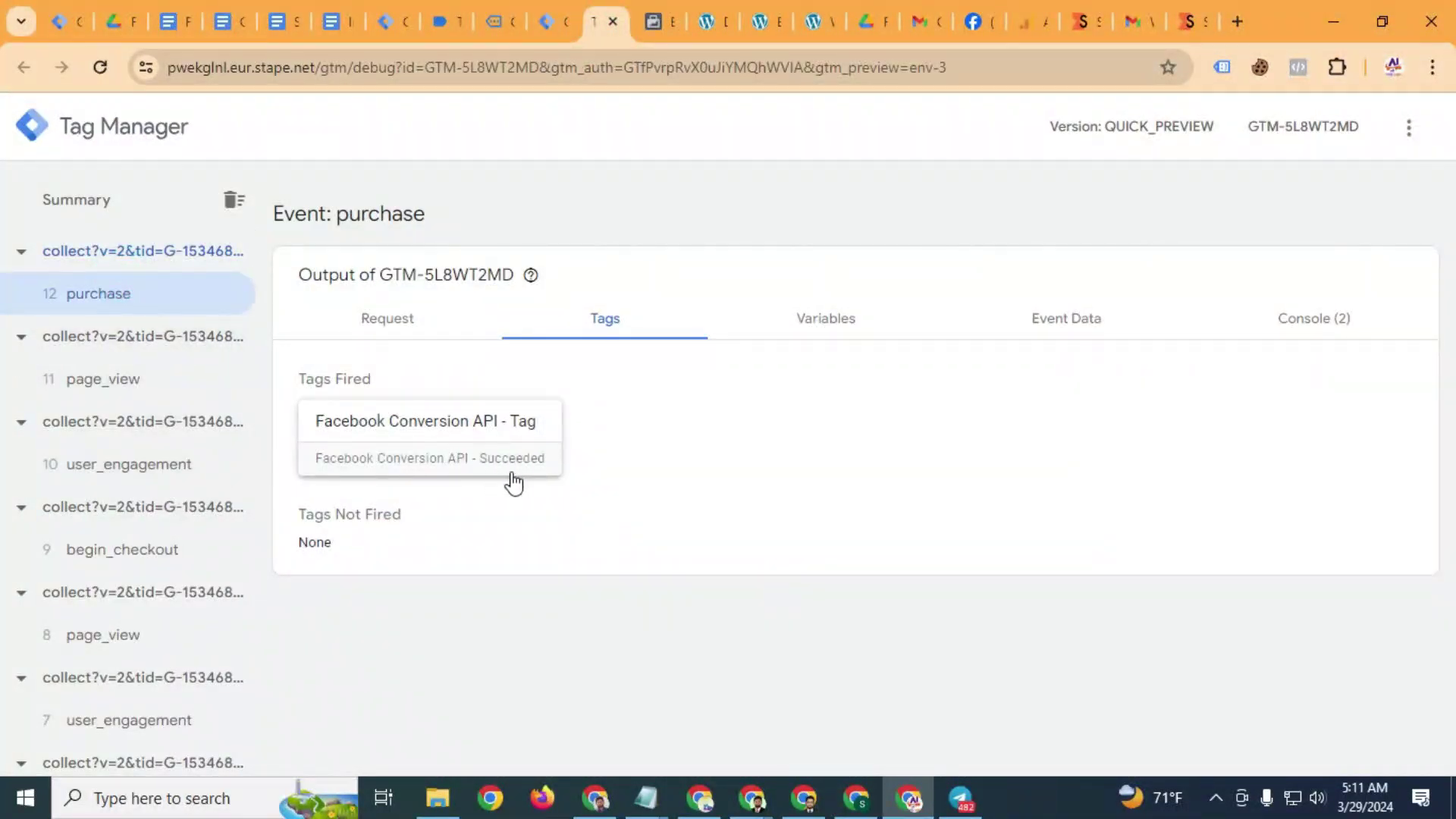
pyautogui.click(656, 21)
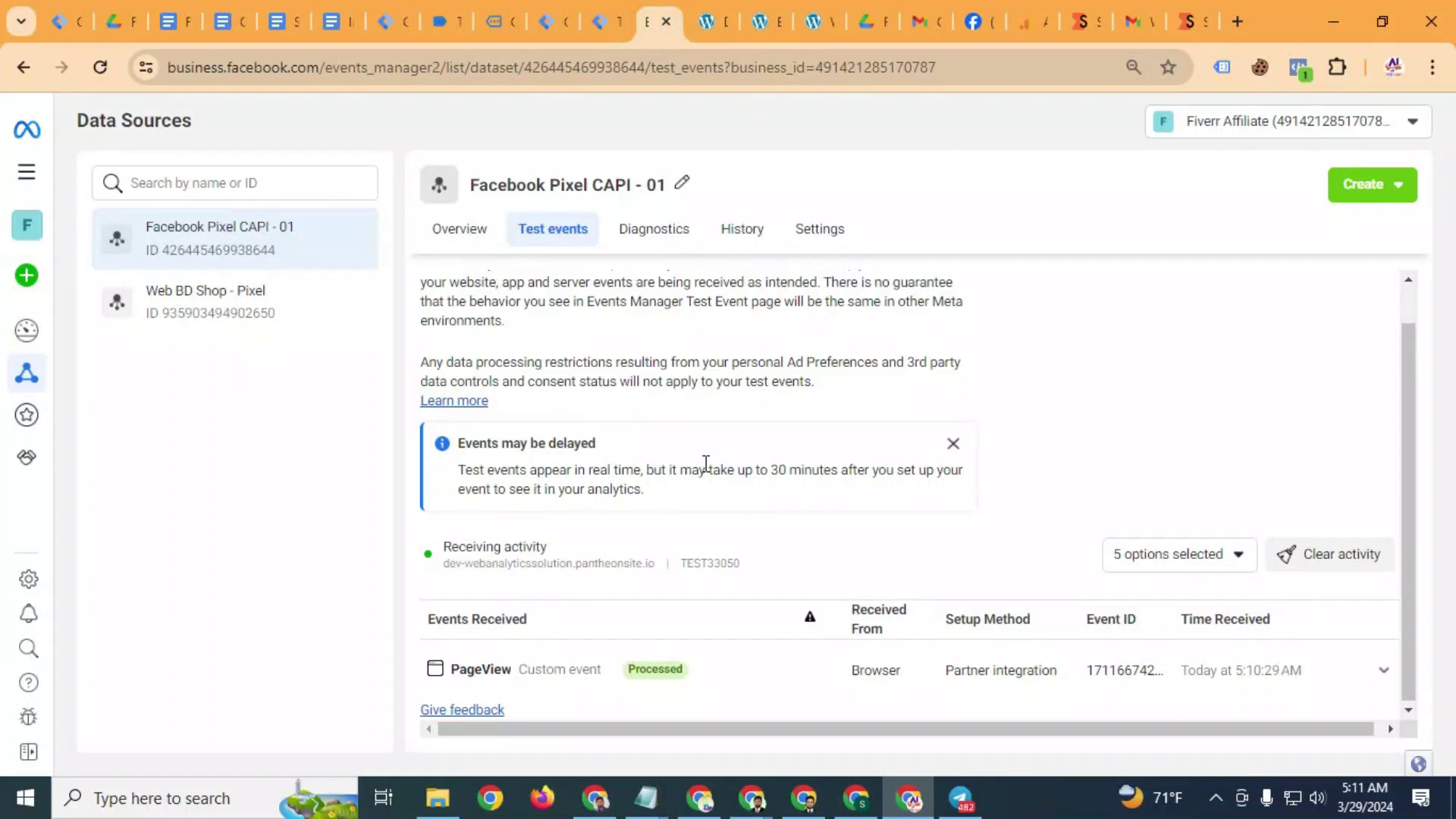
pyautogui.scroll(1, 808, 606)
pyautogui.scroll(-1, 834, 621)
# Reload Events Manager and reopen the test events of Facebook Pixel CAPI - 01 to look for newly received events
pyautogui.click(99, 67)
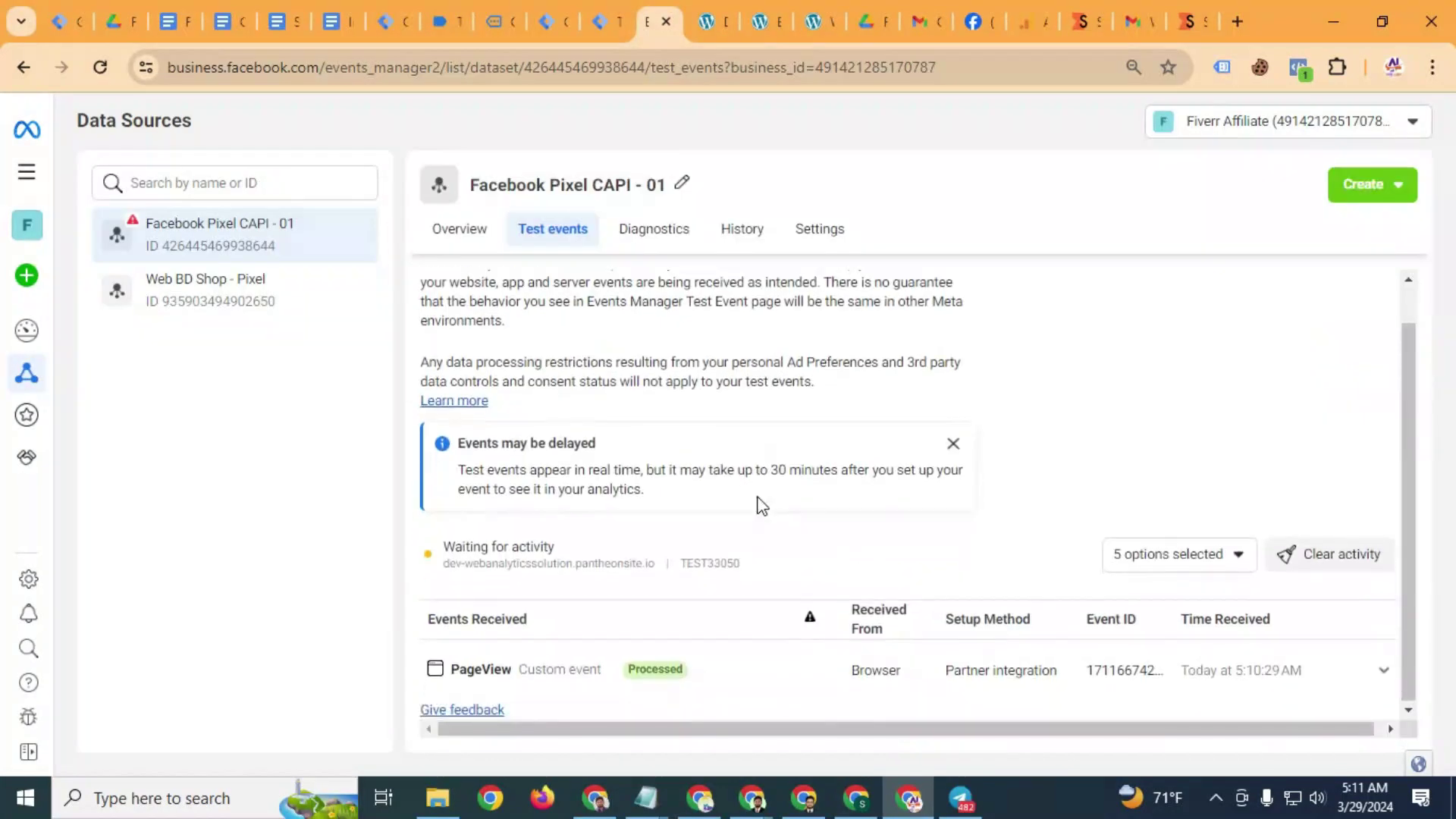
pyautogui.scroll(1, 772, 675)
pyautogui.scroll(-1, 770, 676)
pyautogui.scroll(1, 732, 667)
pyautogui.scroll(-1, 734, 666)
pyautogui.click(490, 238)
pyautogui.click(544, 232)
pyautogui.scroll(-1, 821, 537)
# Expand the received PageView event to examine its parameters and advanced matching parameters, and collapse it again
pyautogui.click(644, 671)
pyautogui.scroll(-3, 736, 635)
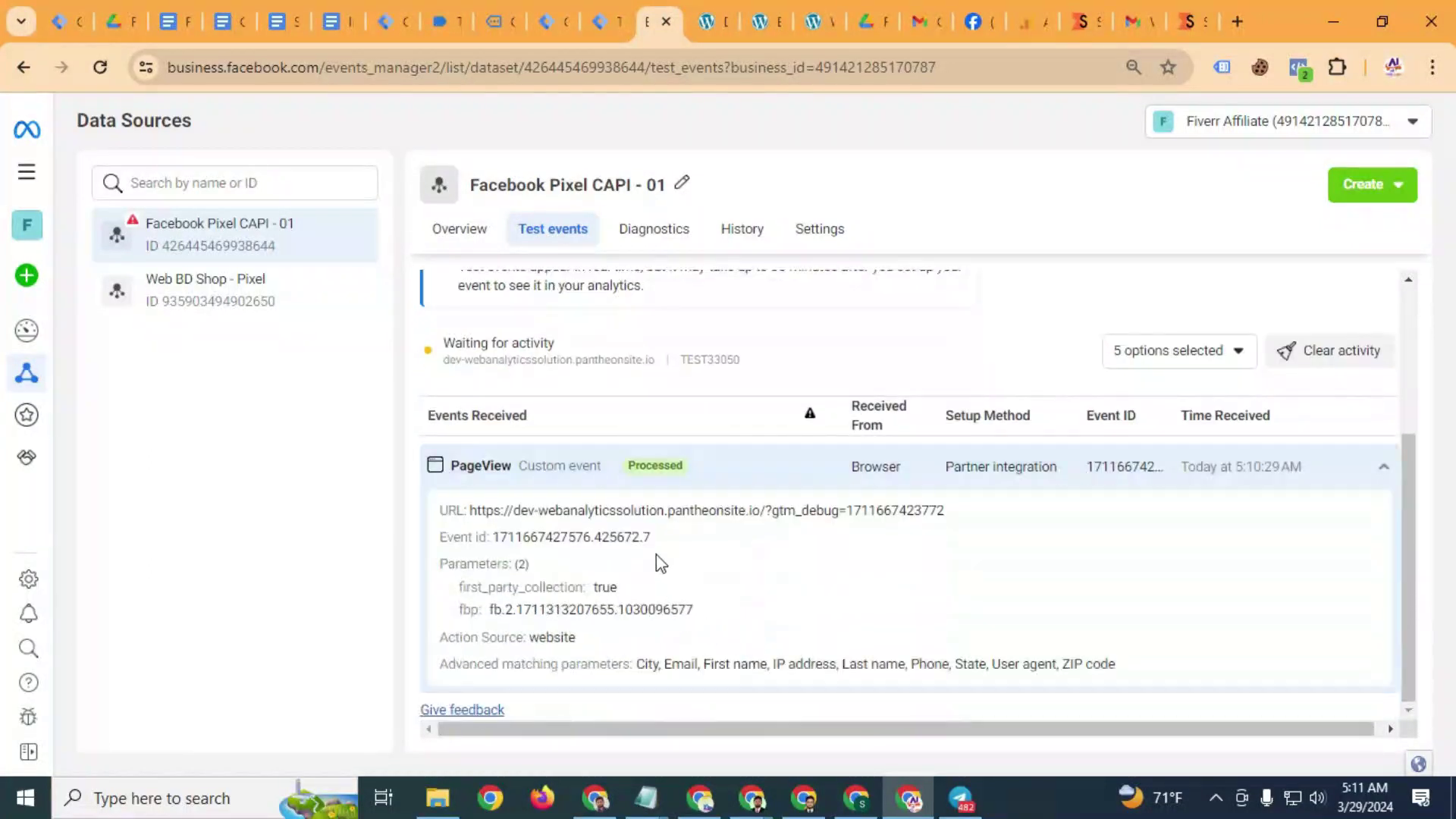
pyautogui.click(669, 479)
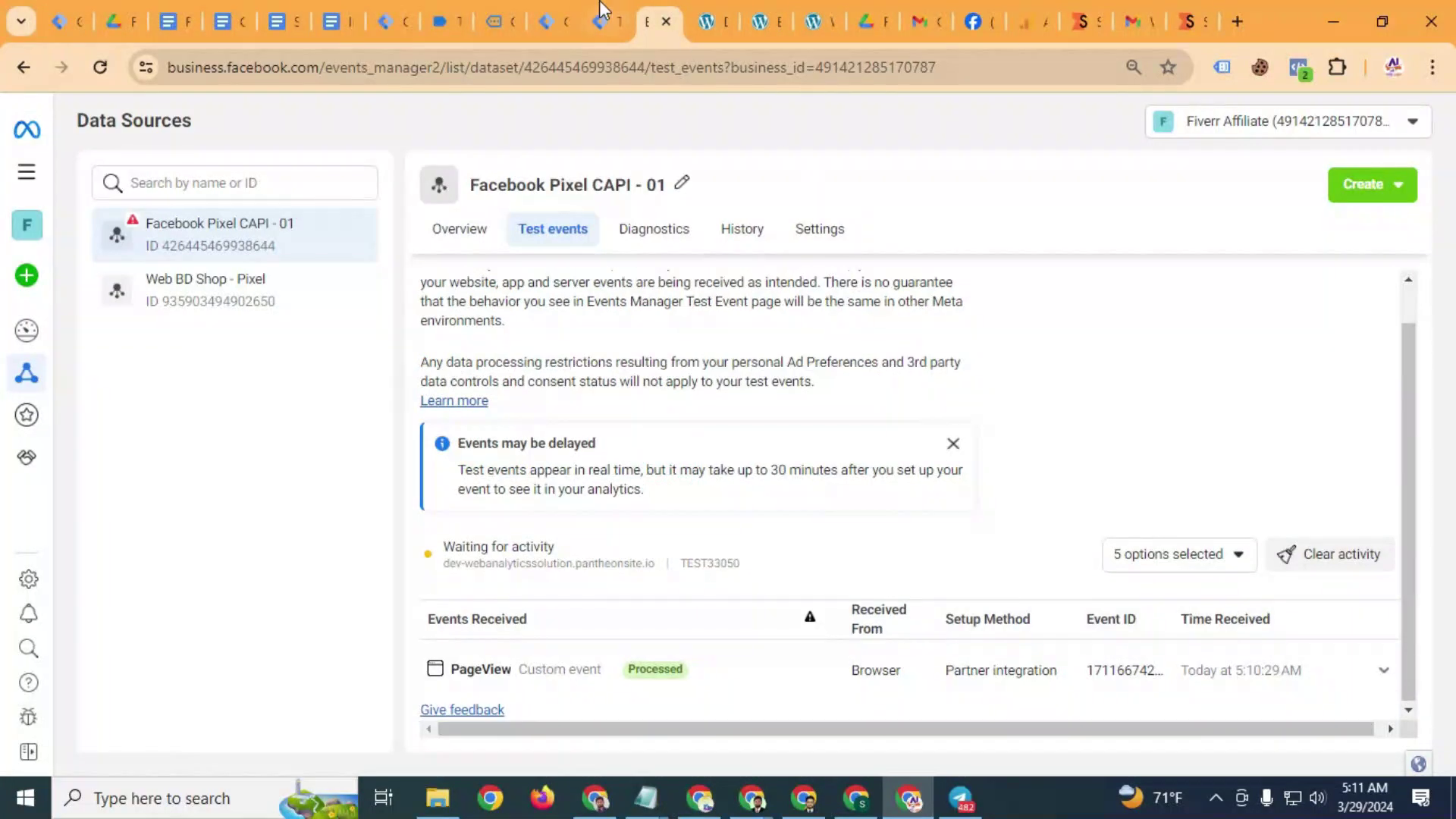
# Check the fired tags of the begin_checkout and purchase events in the server container preview
pyautogui.click(599, 8)
pyautogui.click(135, 550)
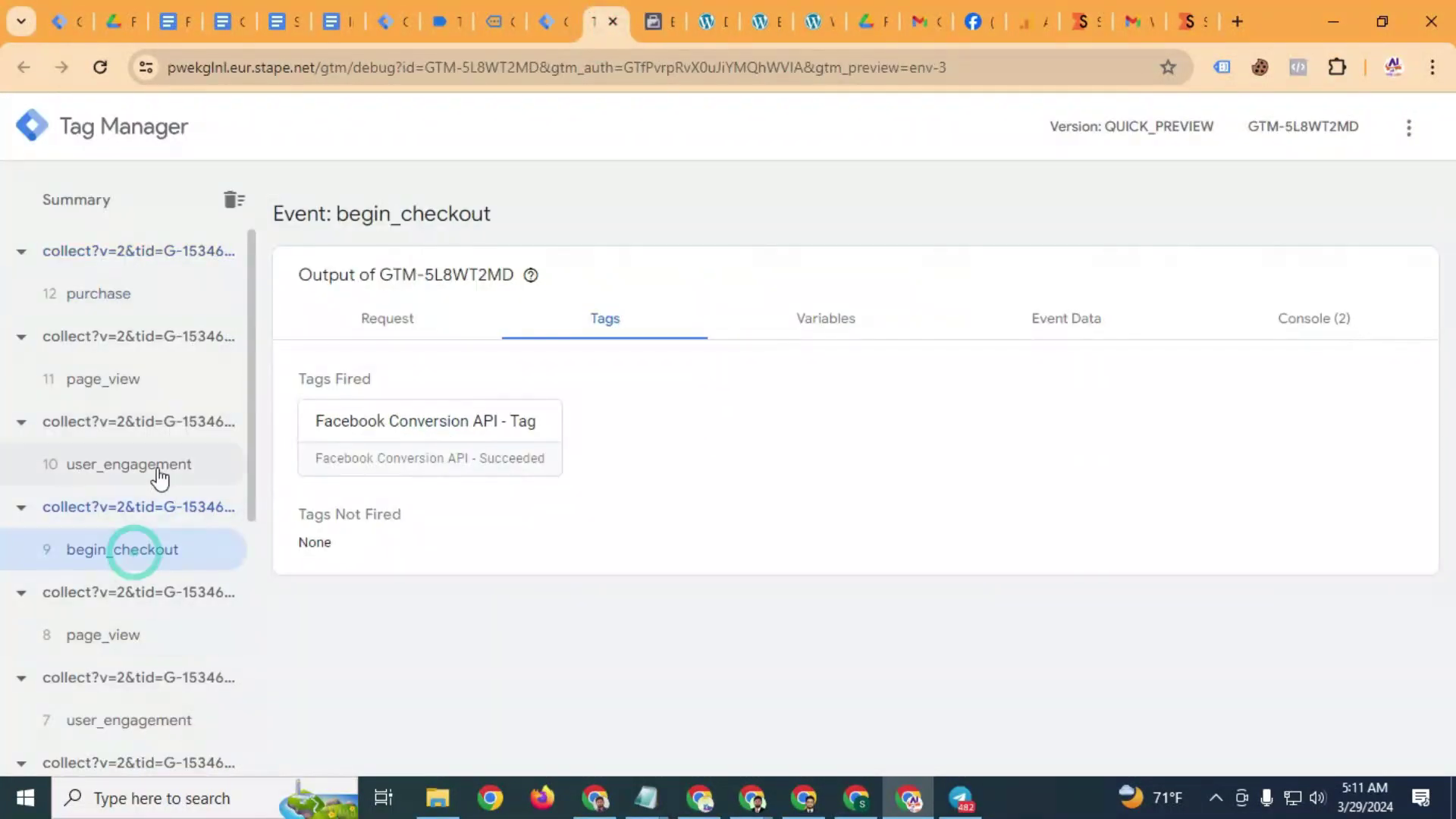
pyautogui.click(146, 303)
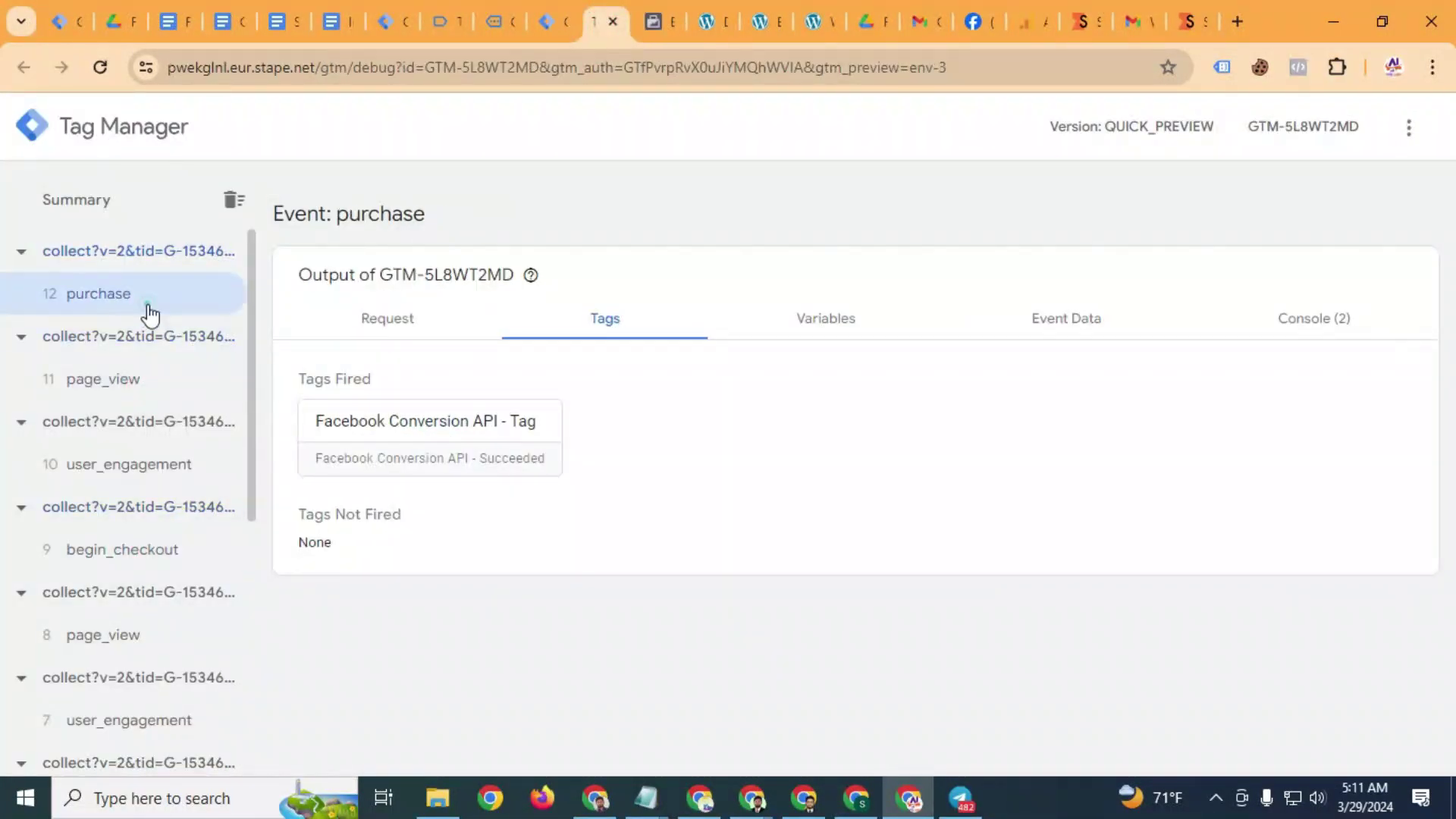
# Clear the server preview's event list, close the old server, web and store preview tabs, and reload the web container workspace
pyautogui.click(234, 202)
pyautogui.click(612, 21)
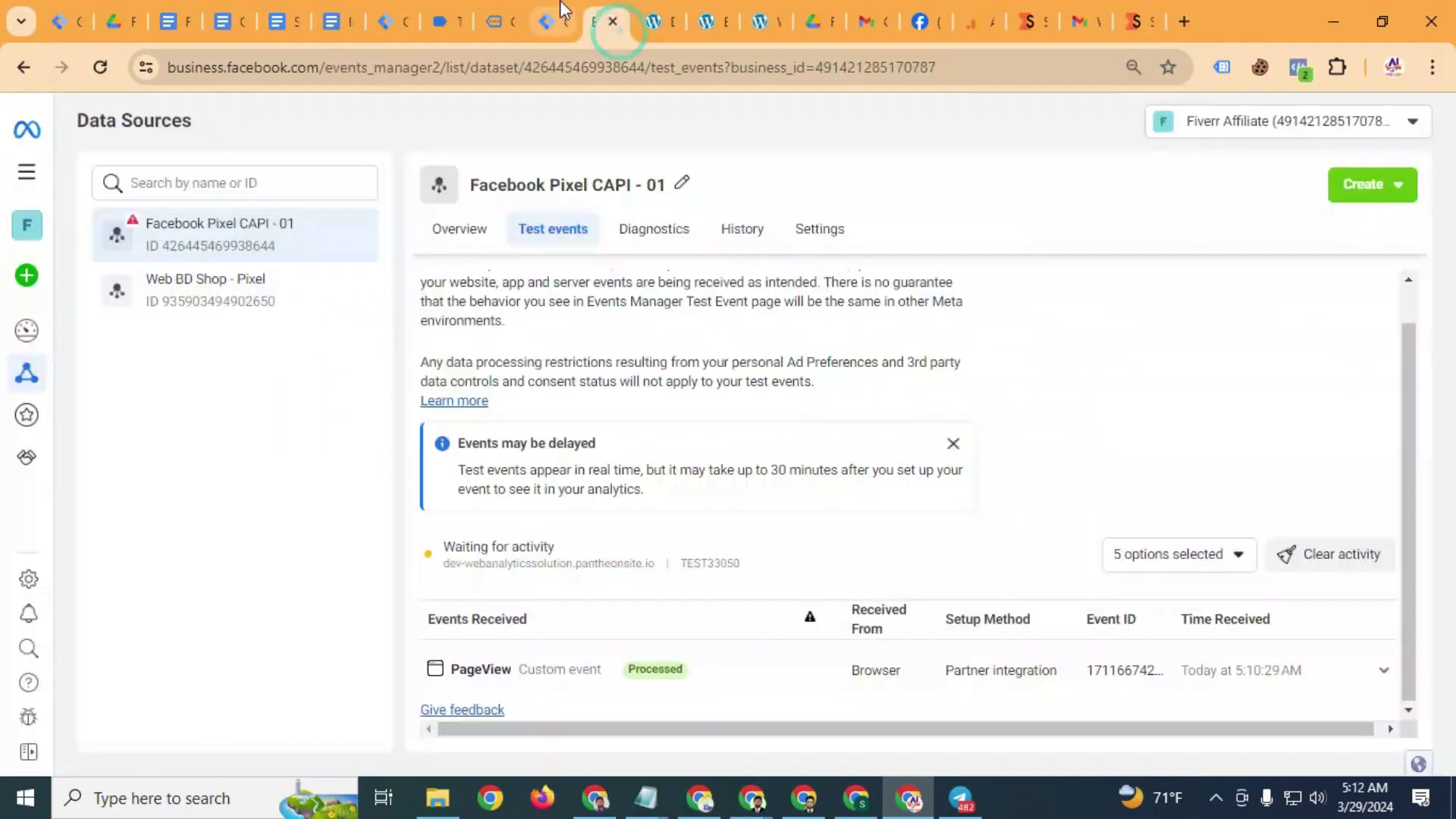
pyautogui.click(558, 17)
pyautogui.click(494, 22)
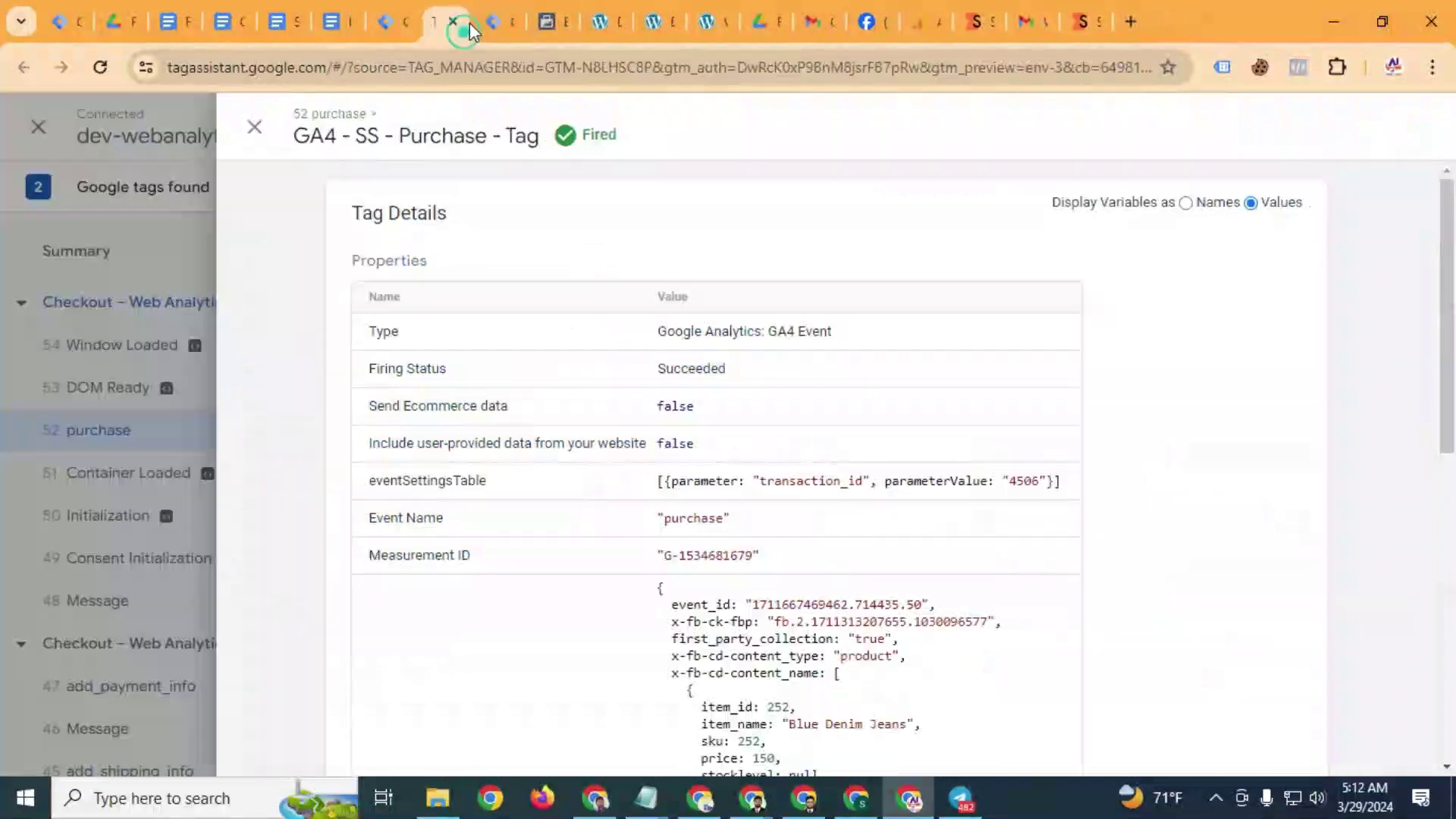
pyautogui.click(512, 21)
pyautogui.click(459, 21)
pyautogui.click(404, 22)
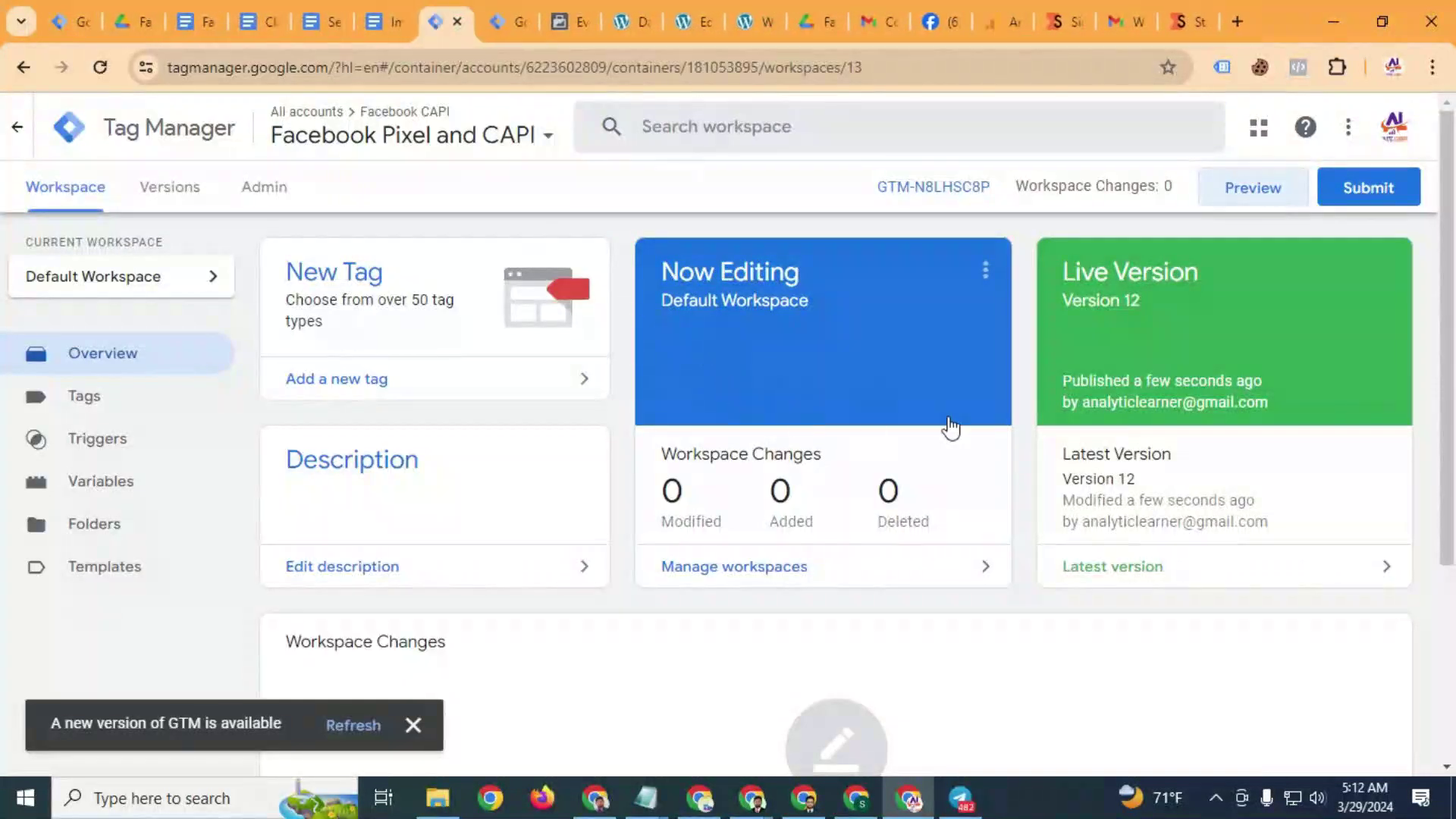
pyautogui.click(412, 725)
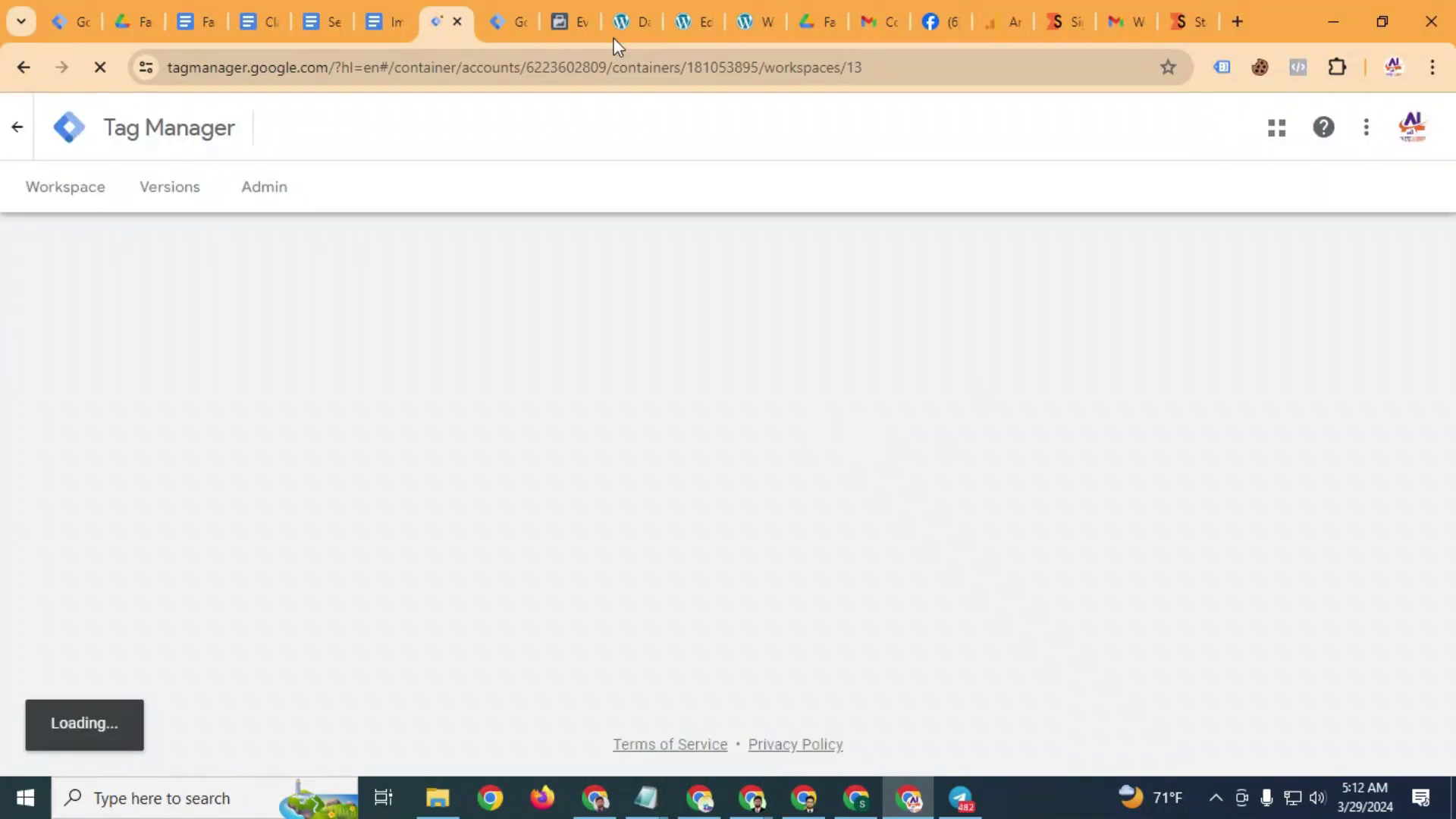
# Clear the recorded test session activity of Facebook Pixel CAPI - 01 and reopen its test events
pyautogui.click(579, 12)
pyautogui.click(1289, 561)
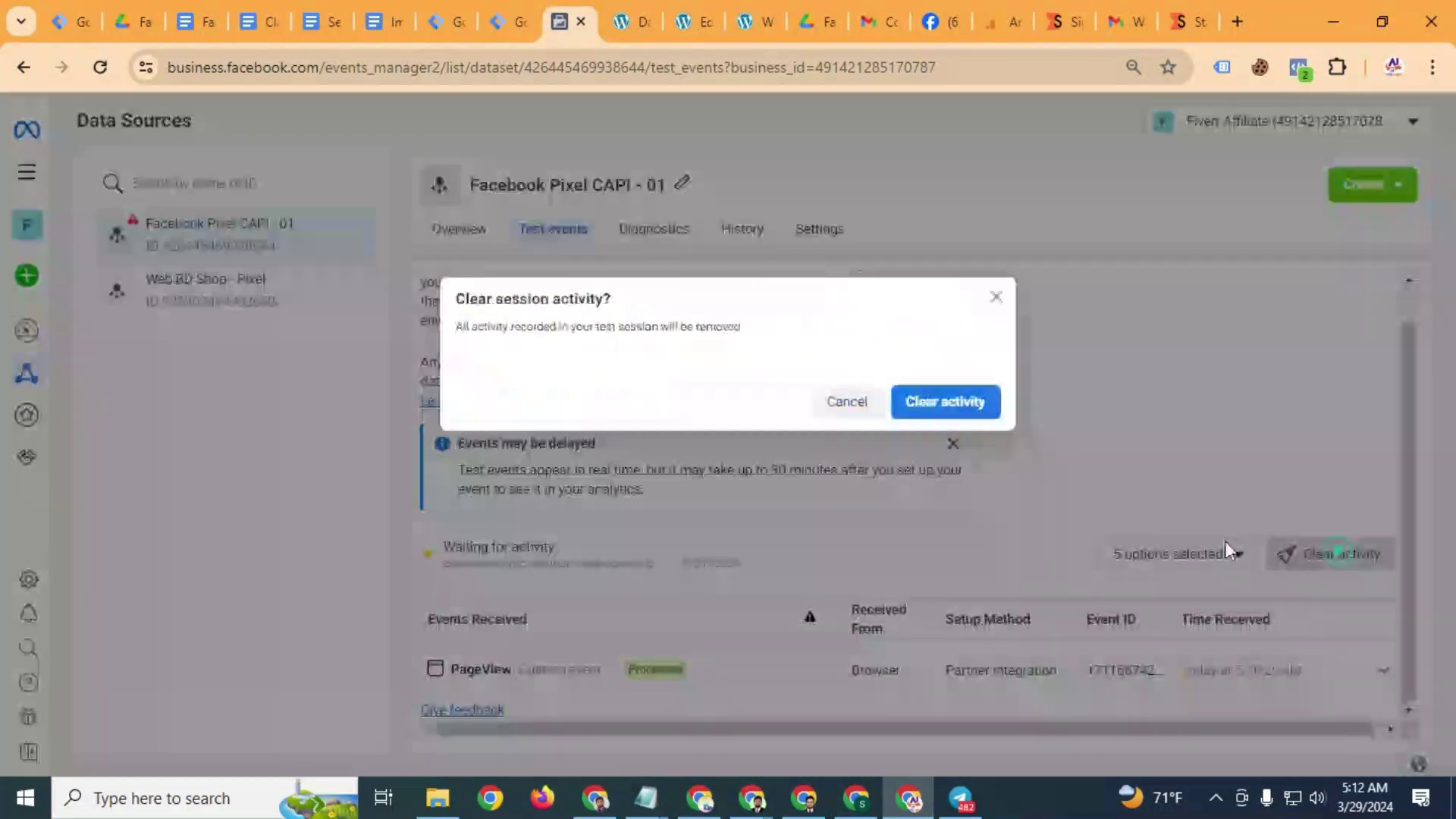
pyautogui.click(946, 396)
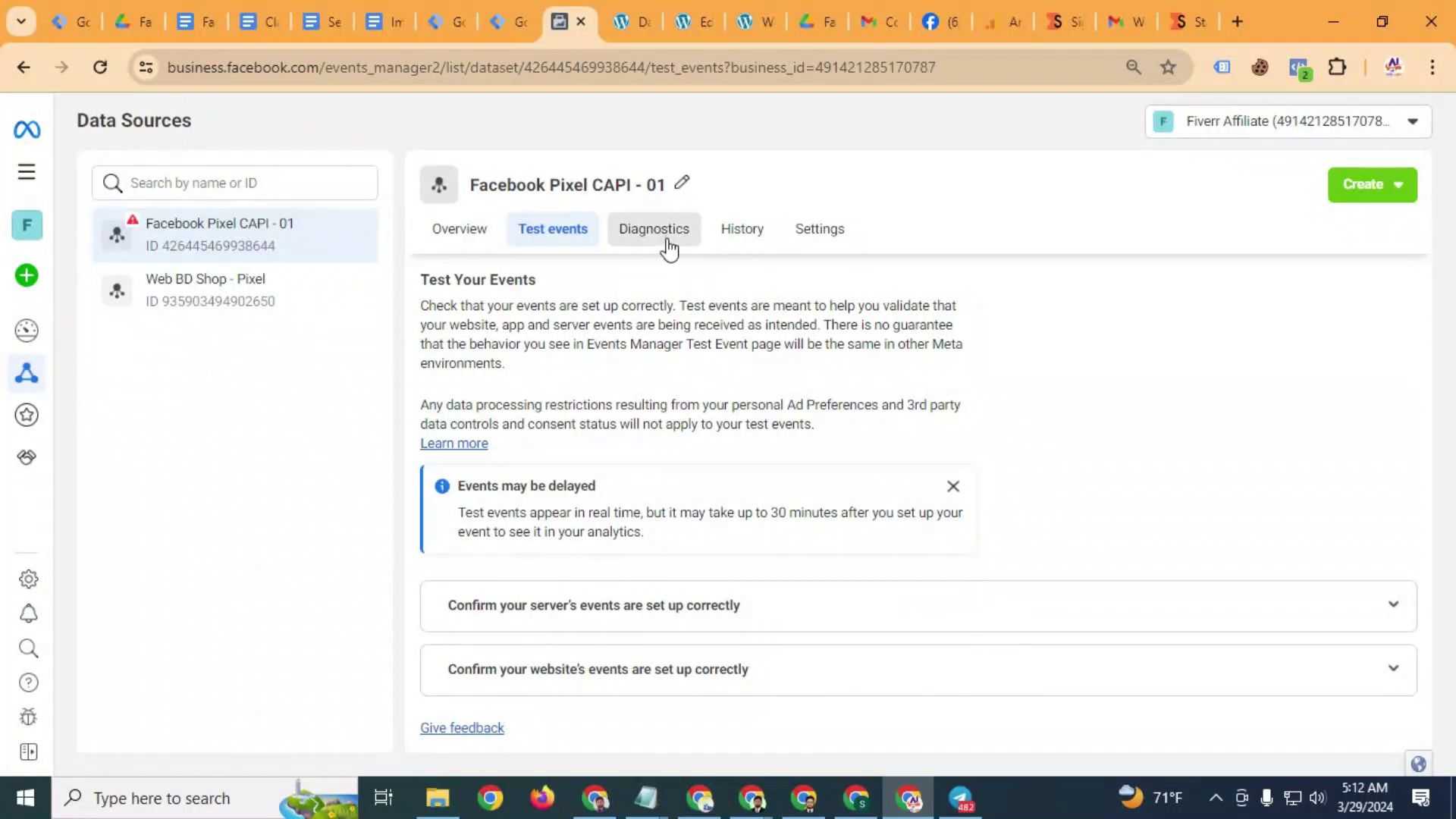
pyautogui.click(742, 230)
pyautogui.click(813, 229)
pyautogui.click(544, 229)
pyautogui.click(469, 232)
pyautogui.click(552, 232)
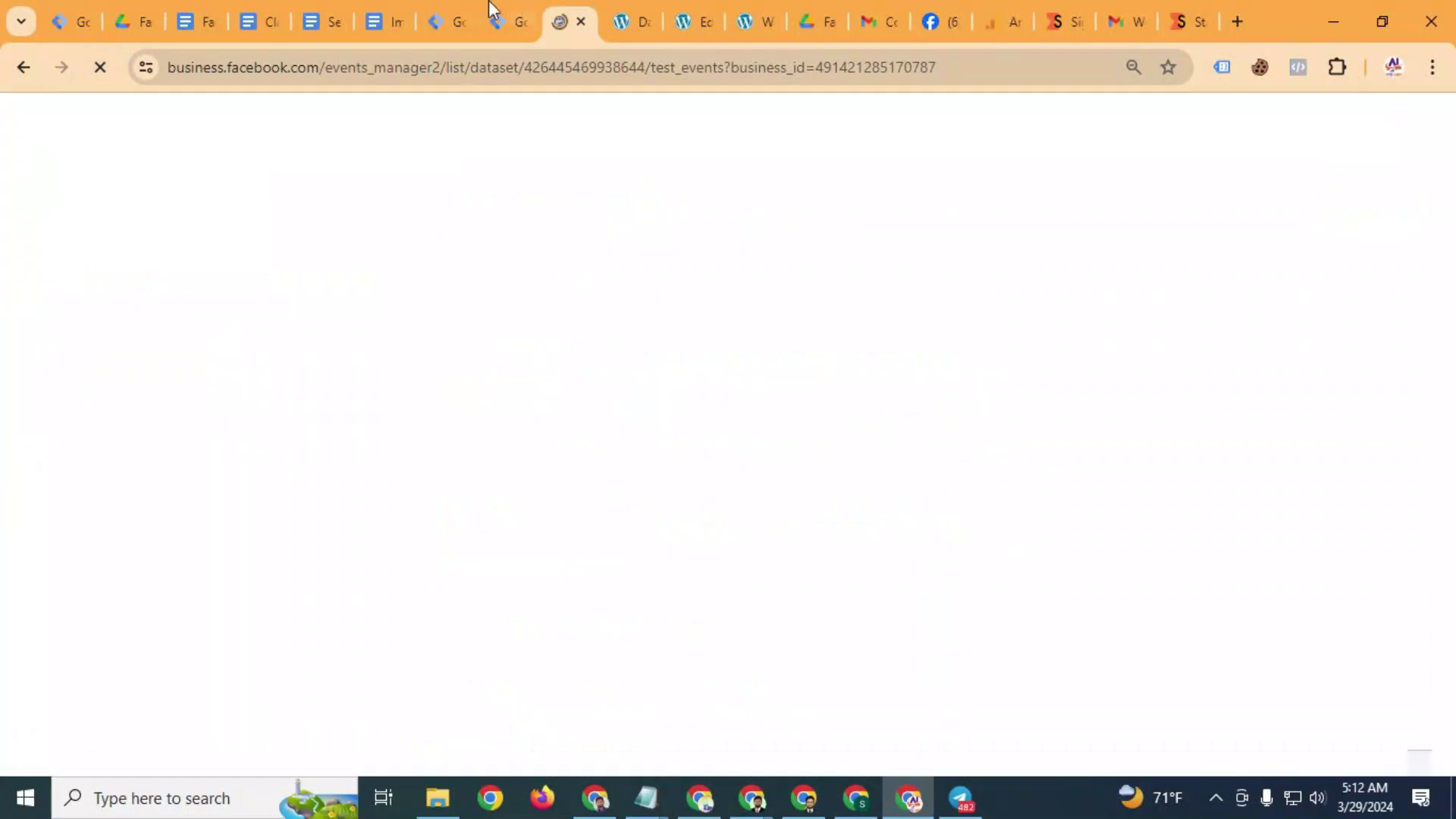
# Start preview mode for web container GTM-N8LHSC8P and server container GTM-5L8WT2MD, connecting Tag Assistant to the store site
pyautogui.click(447, 22)
pyautogui.click(1253, 190)
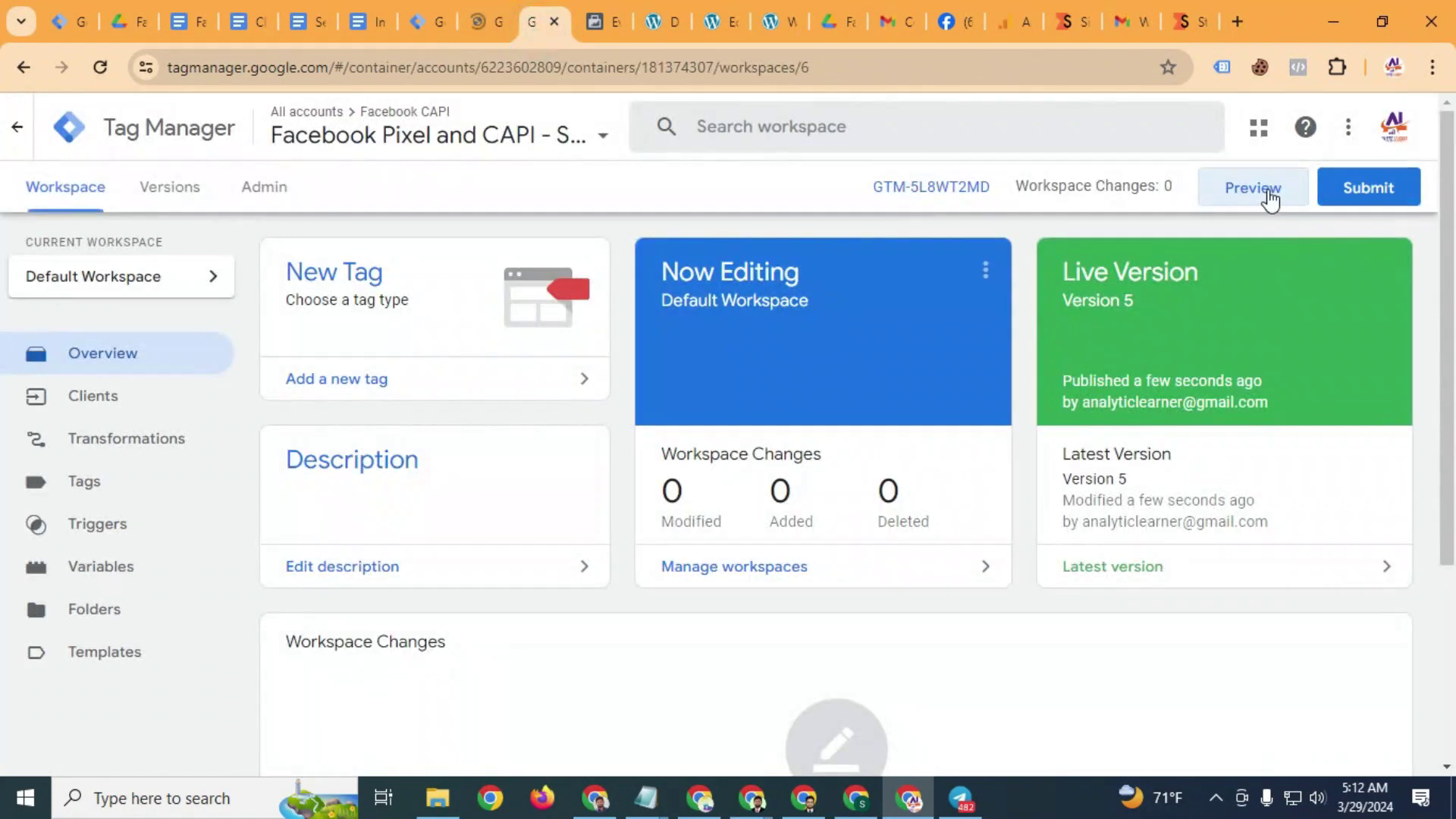
pyautogui.click(1265, 189)
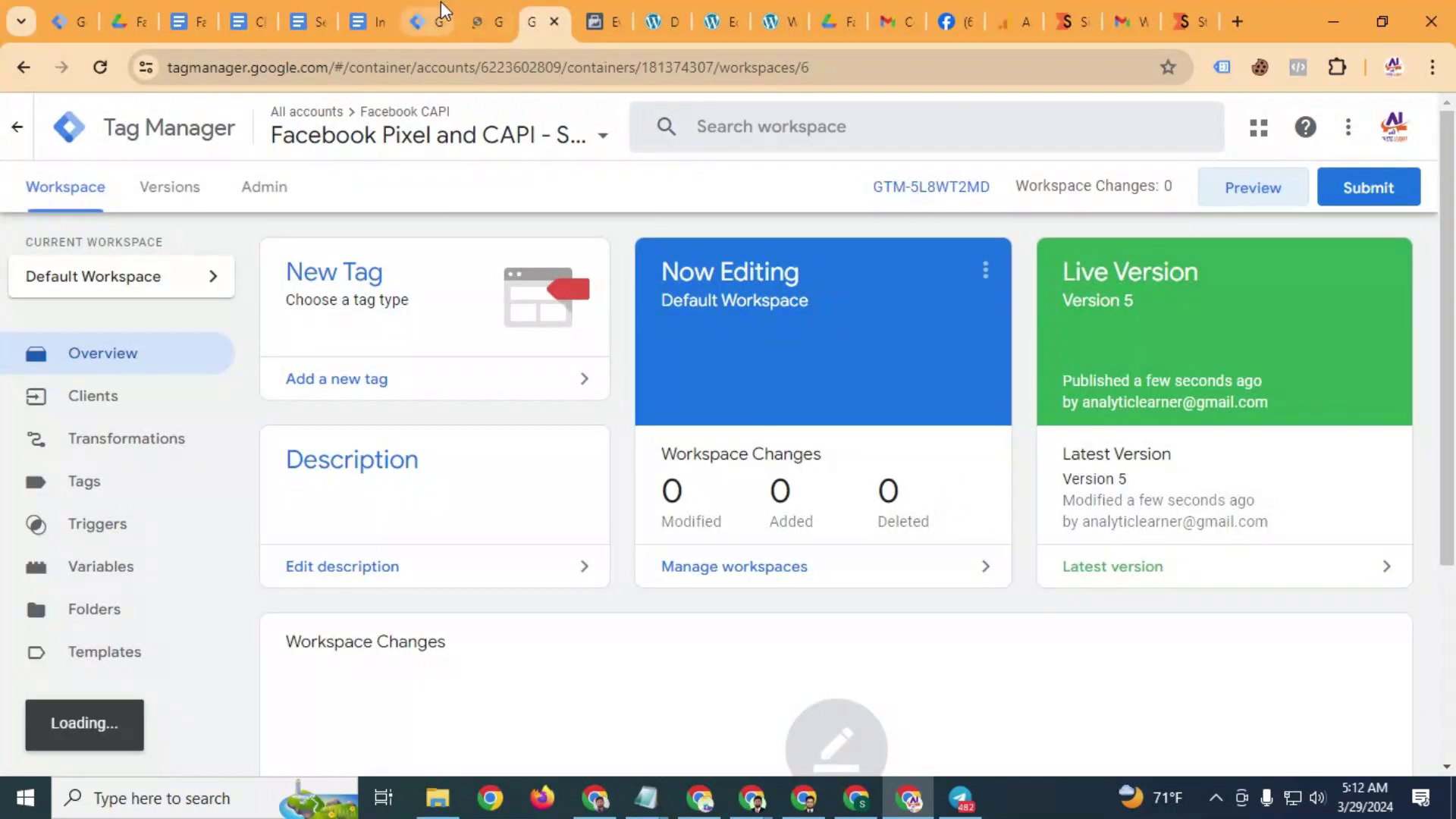
pyautogui.click(475, 6)
pyautogui.click(750, 608)
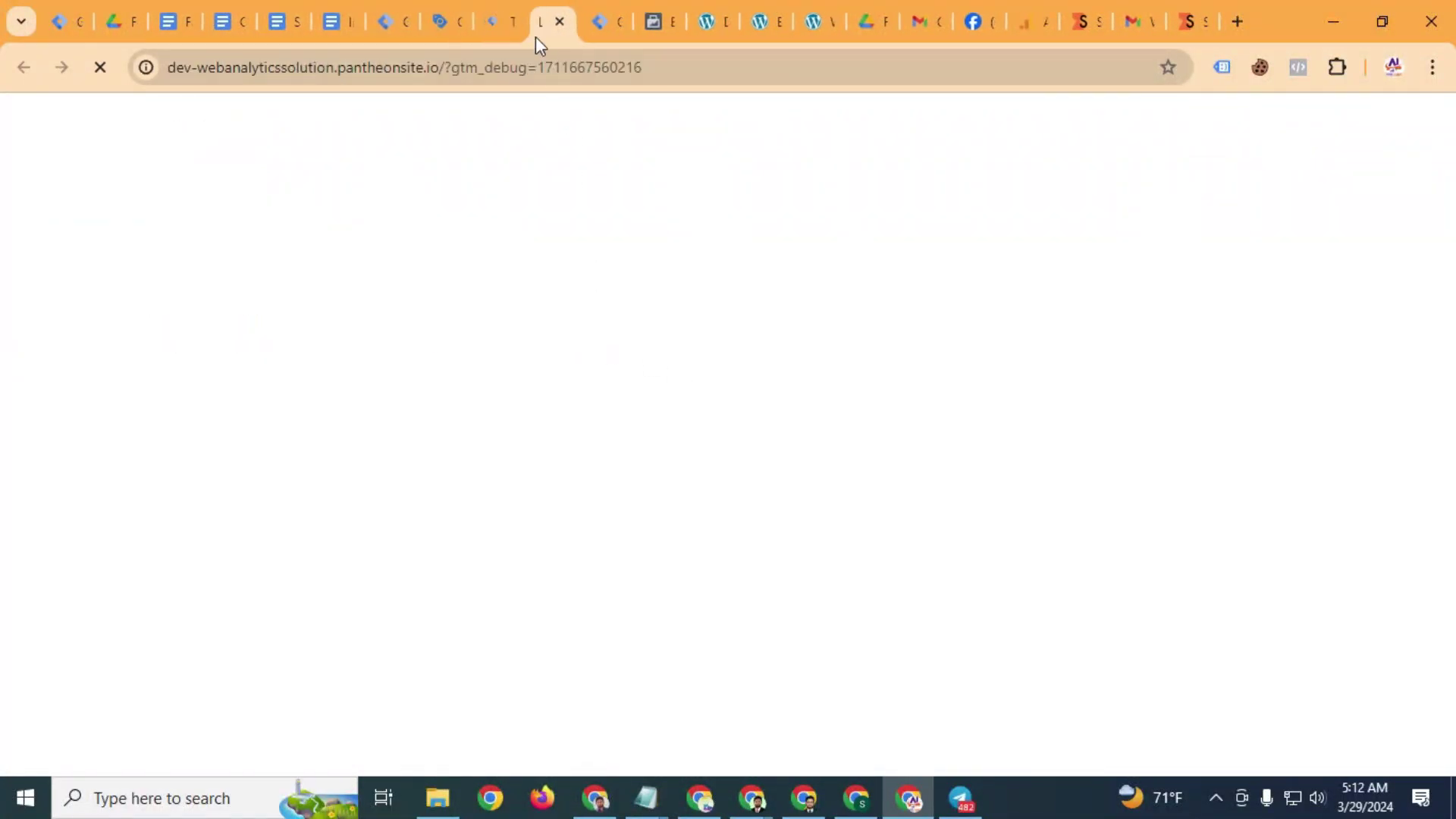
pyautogui.moveTo(499, 19); pyautogui.dragTo(608, 26)
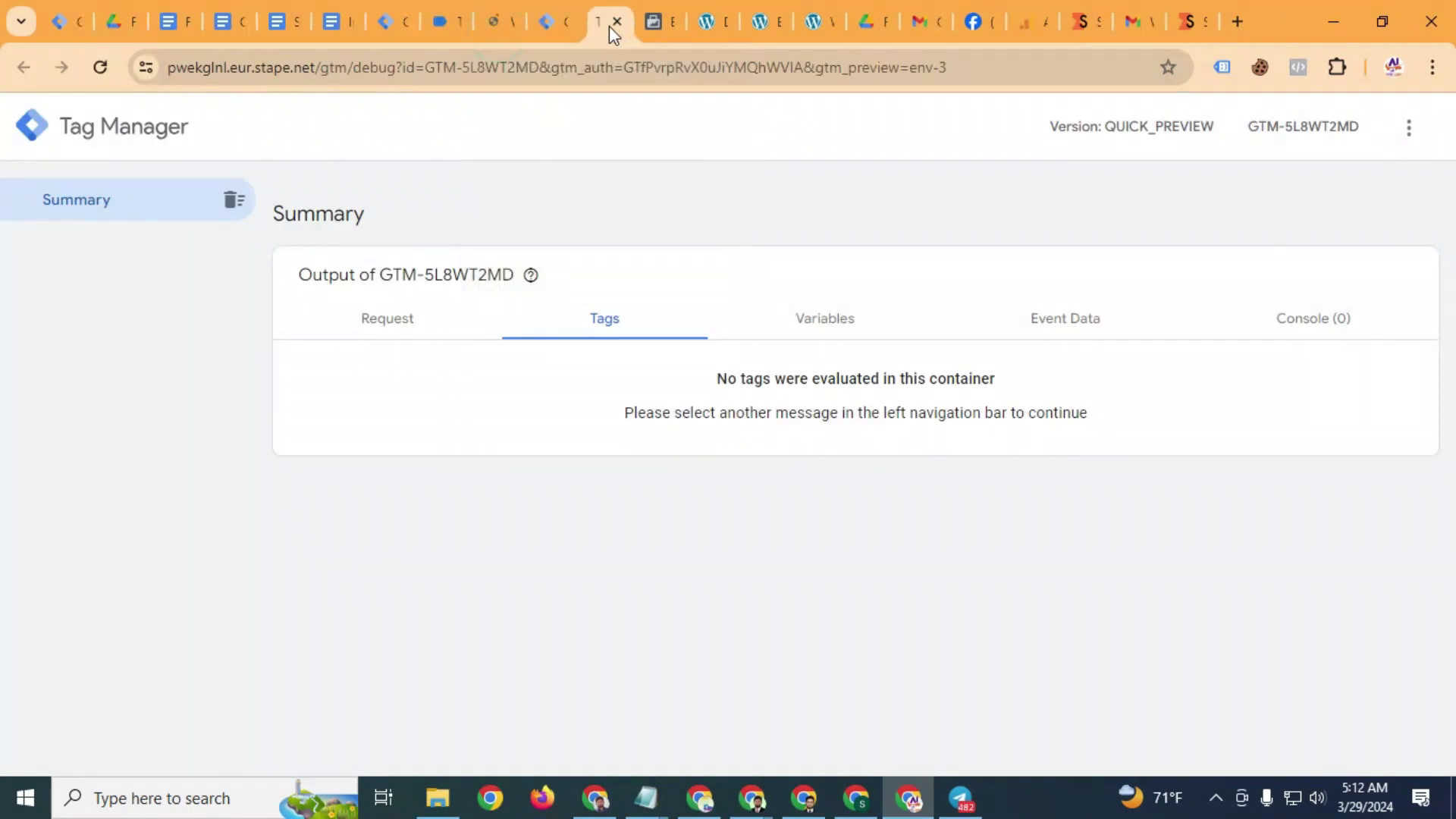
pyautogui.click(496, 21)
pyautogui.click(446, 21)
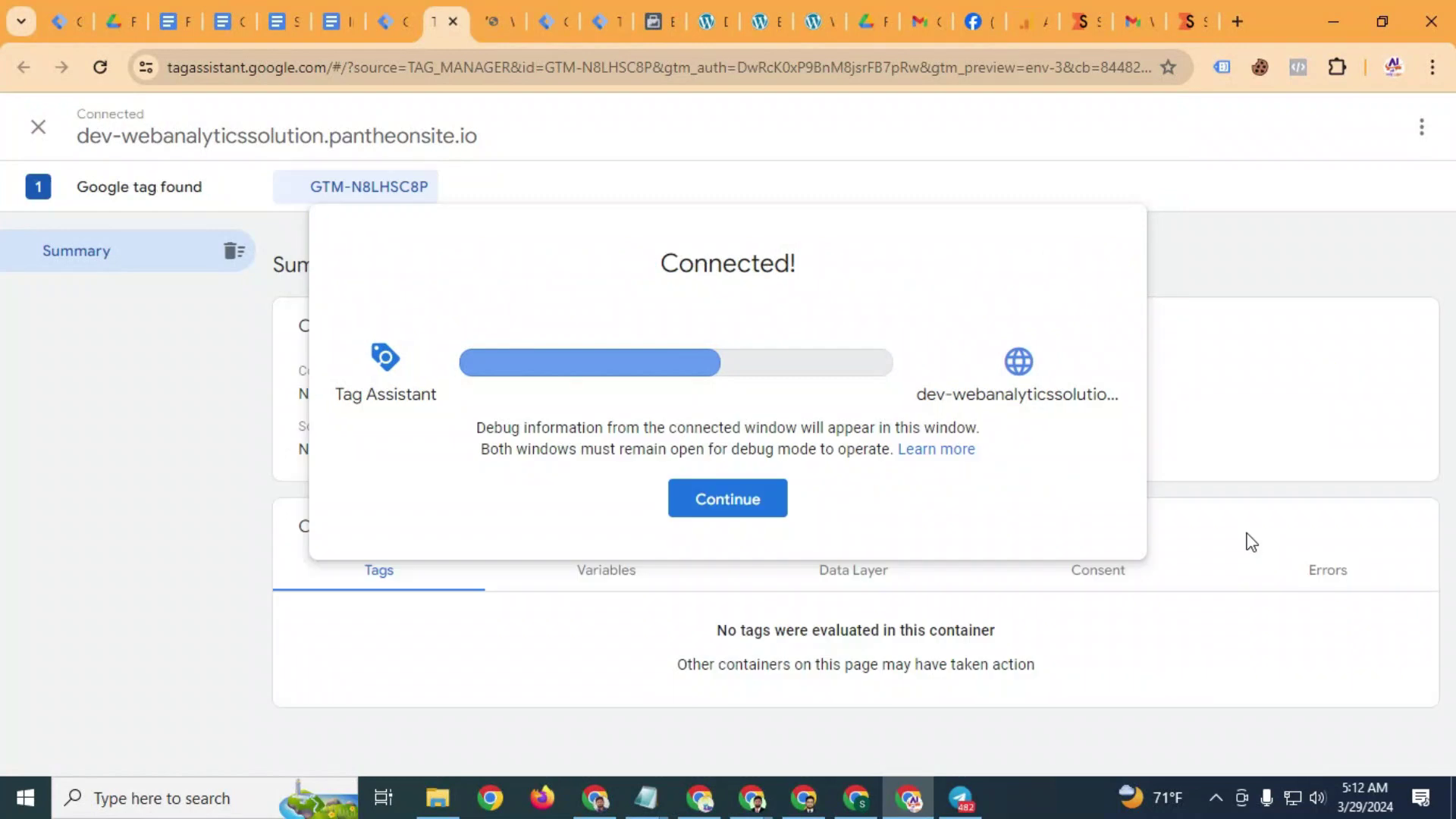
pyautogui.click(773, 509)
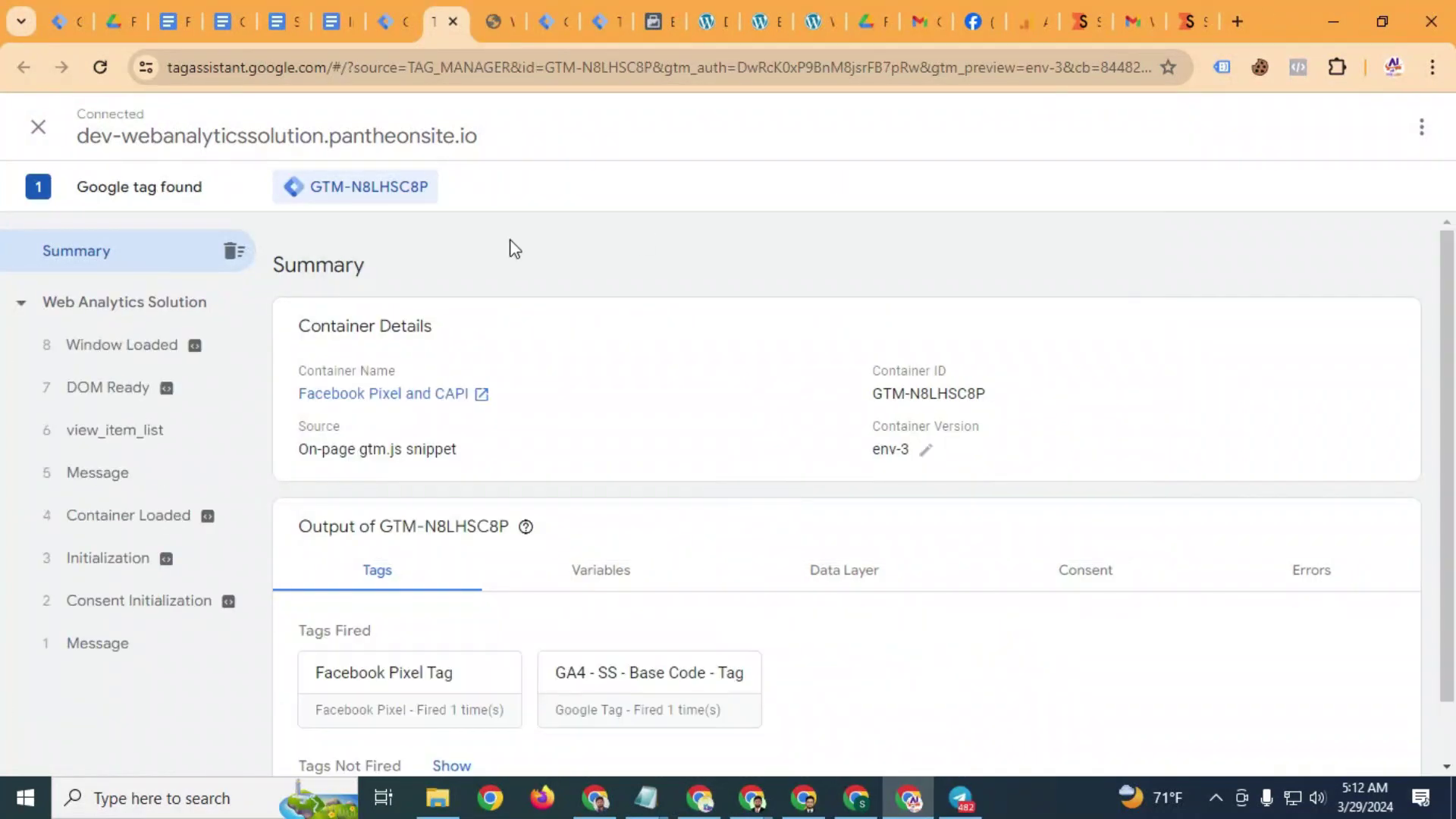
# Browse the store's home page in debug mode and look for the resulting PageView in Facebook's test events
pyautogui.click(485, 18)
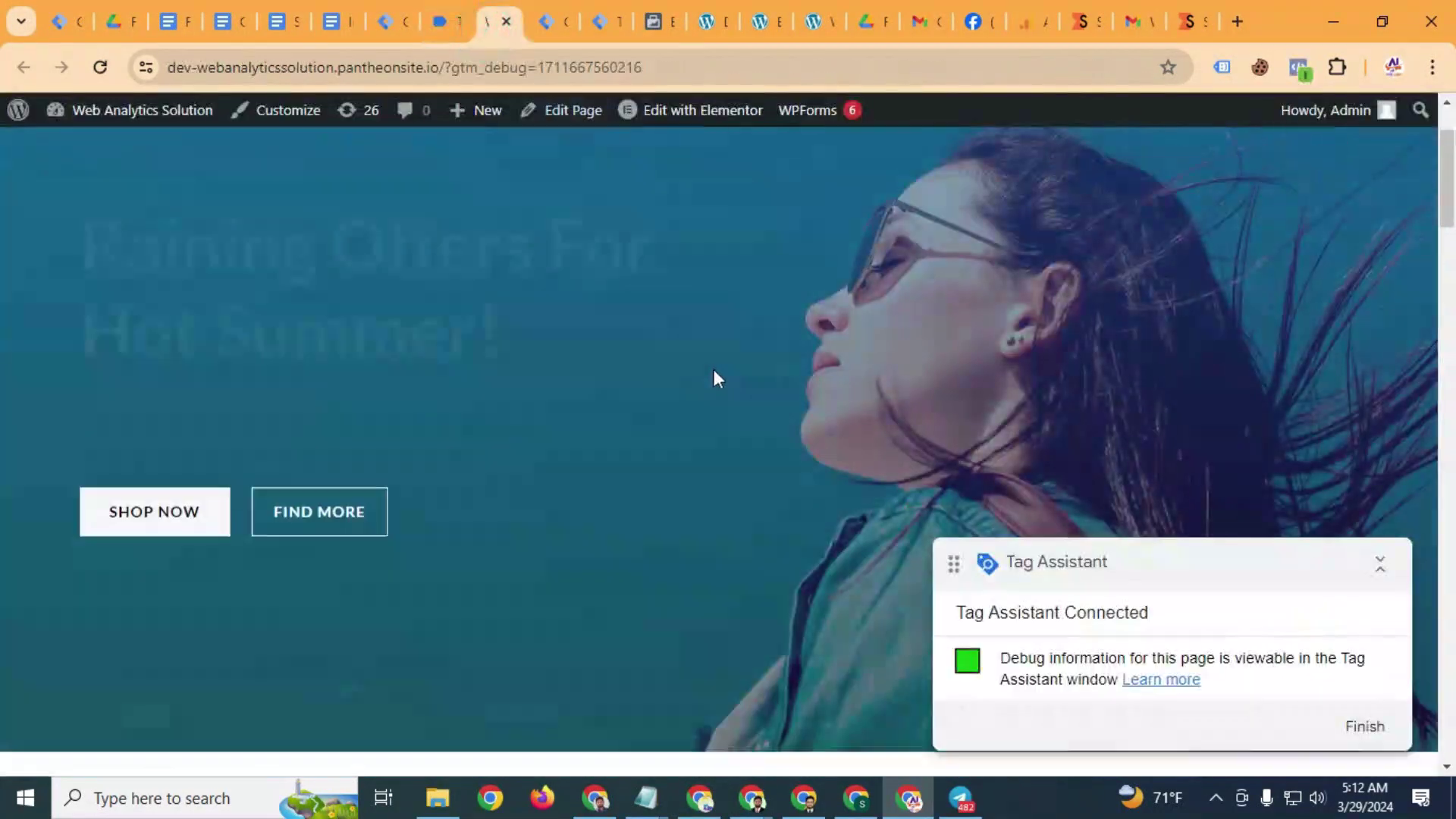
pyautogui.scroll(-5, 713, 379)
pyautogui.scroll(-15, 713, 379)
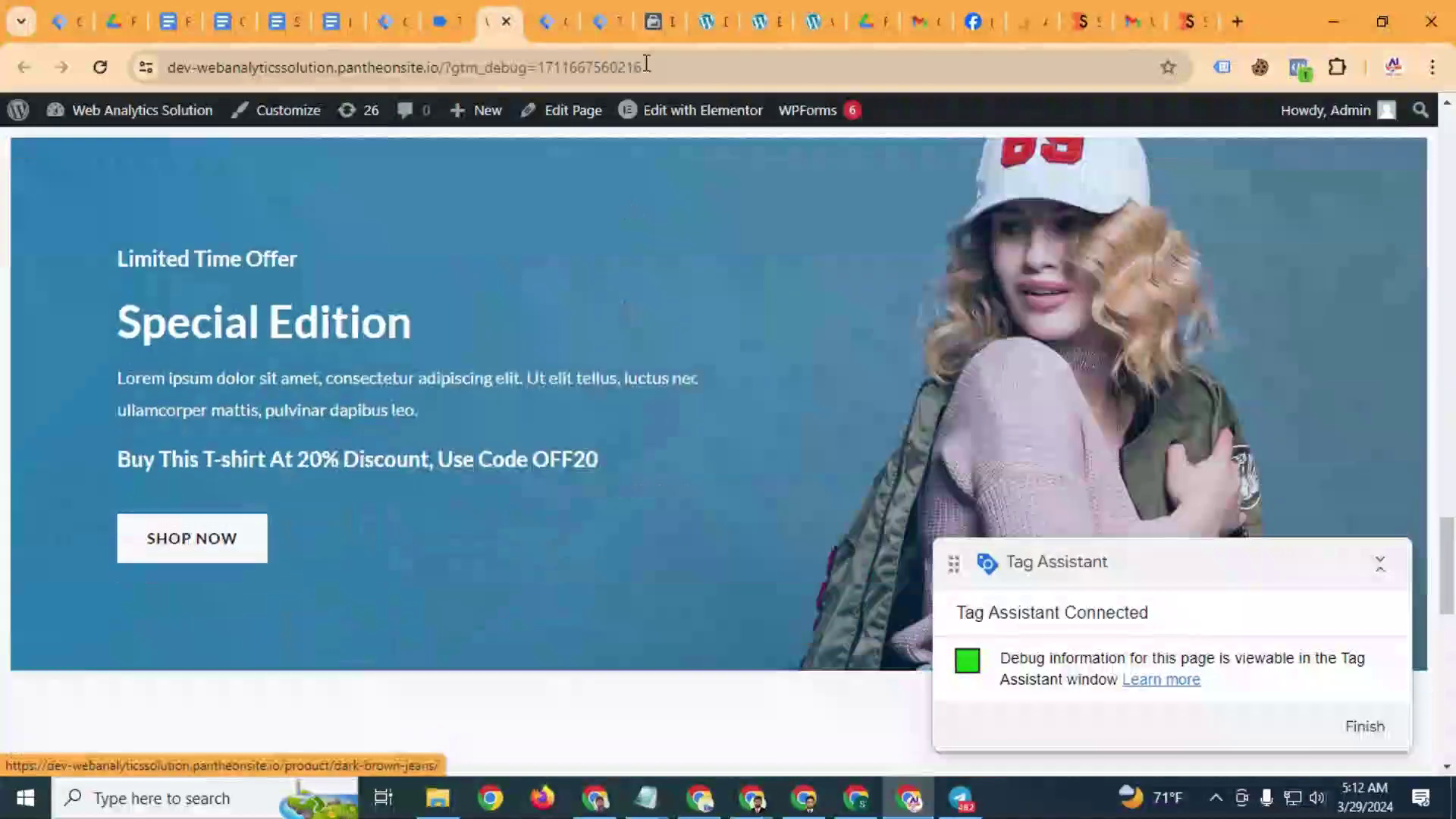
pyautogui.click(642, 17)
pyautogui.scroll(-1, 773, 372)
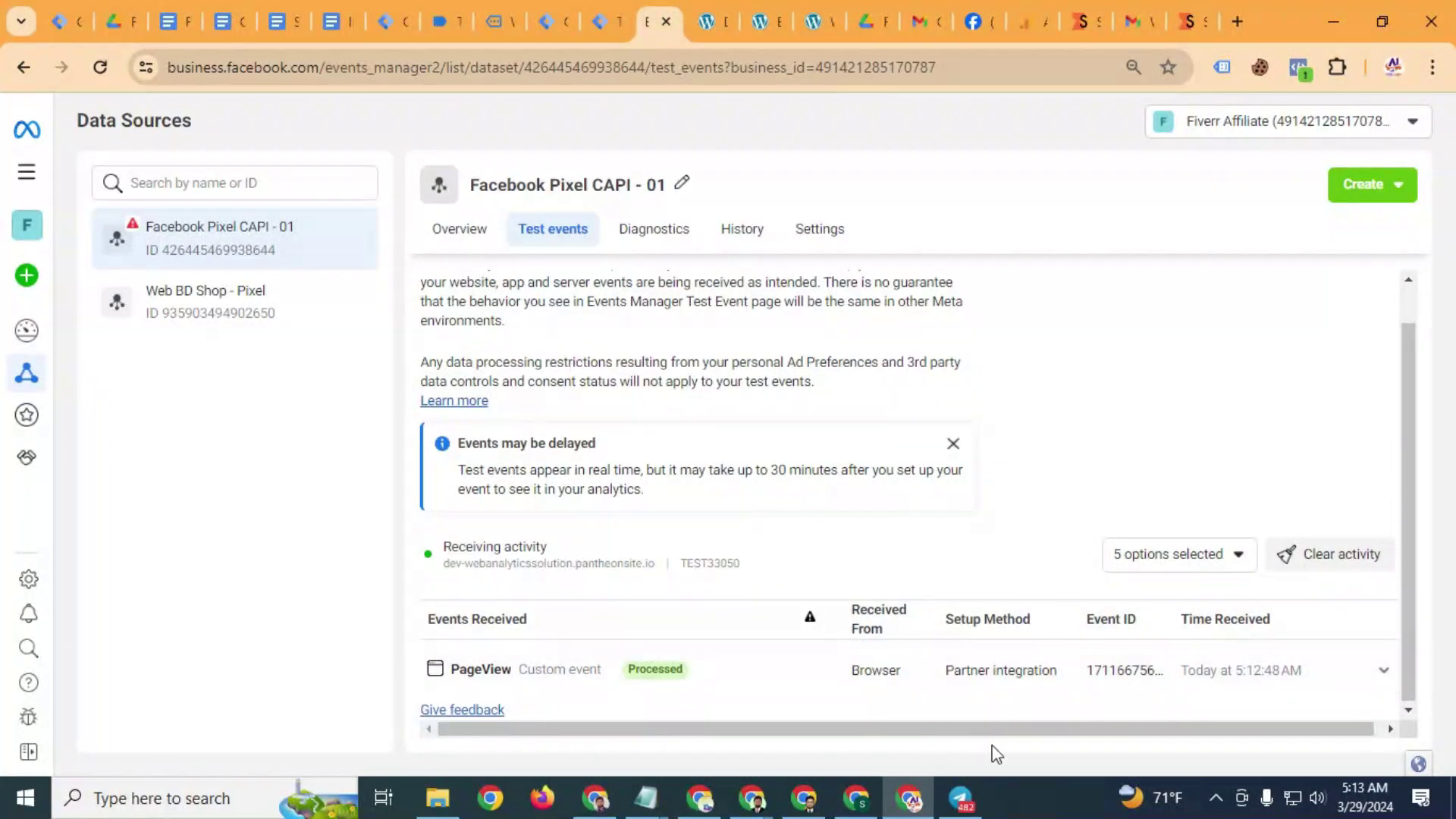
pyautogui.moveTo(991, 728); pyautogui.dragTo(833, 735)
# Revisit the store's home page, then expand the deduplicated server PageView test event and highlight its user data keys
pyautogui.click(494, 9)
pyautogui.scroll(-10, 747, 455)
pyautogui.scroll(20, 749, 451)
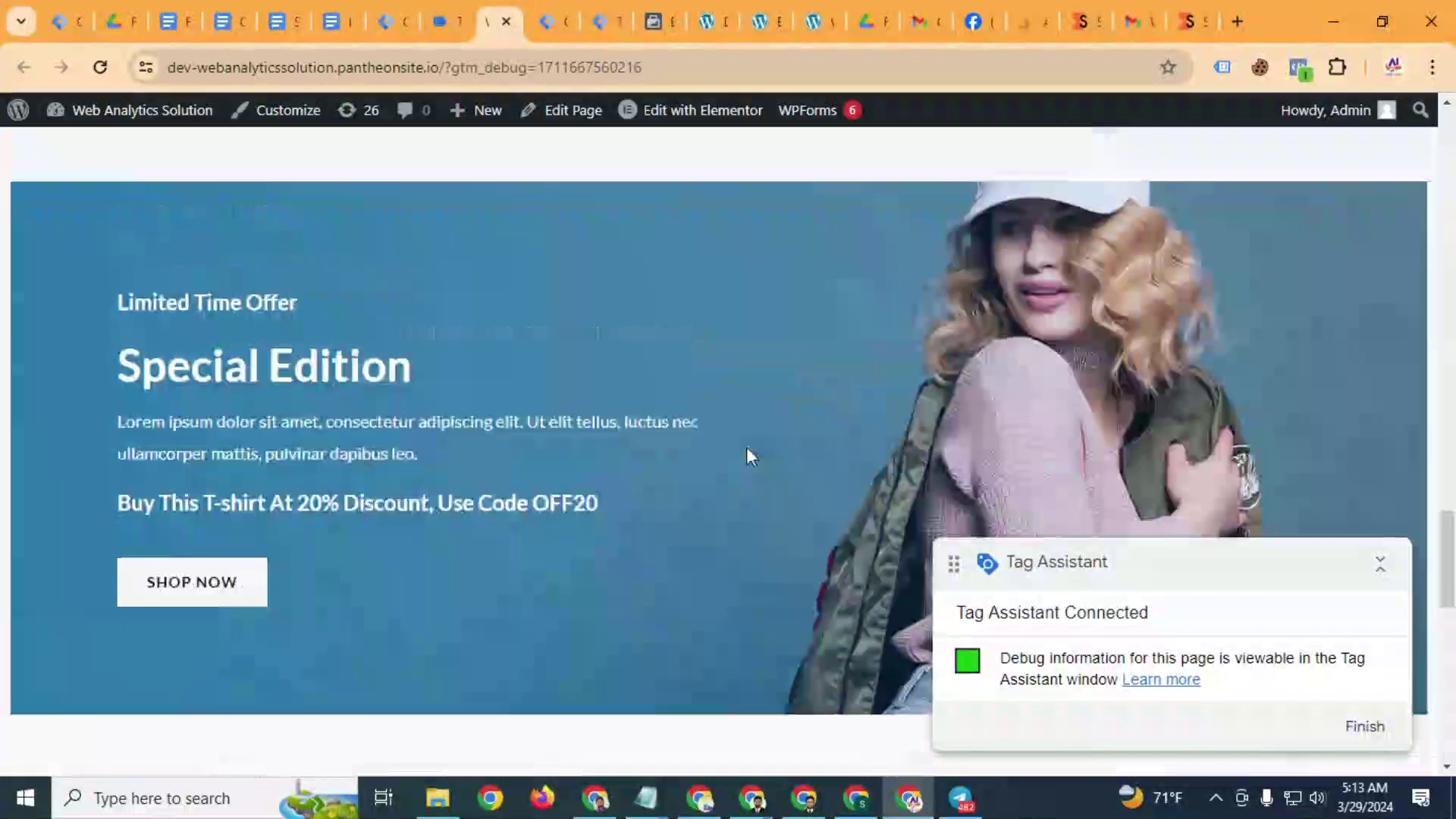
pyautogui.scroll(3, 748, 446)
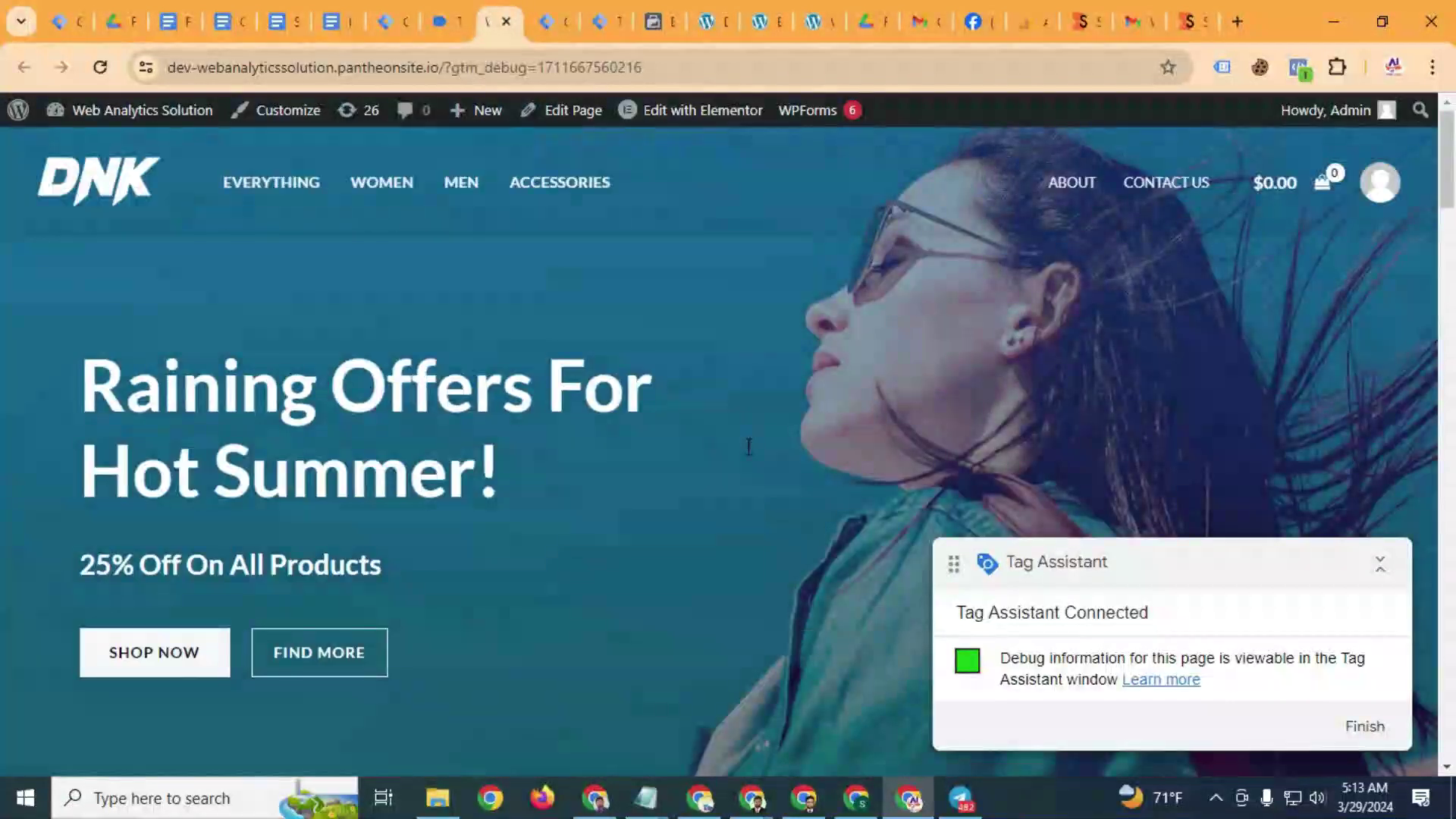
pyautogui.click(656, 20)
pyautogui.scroll(-3, 820, 480)
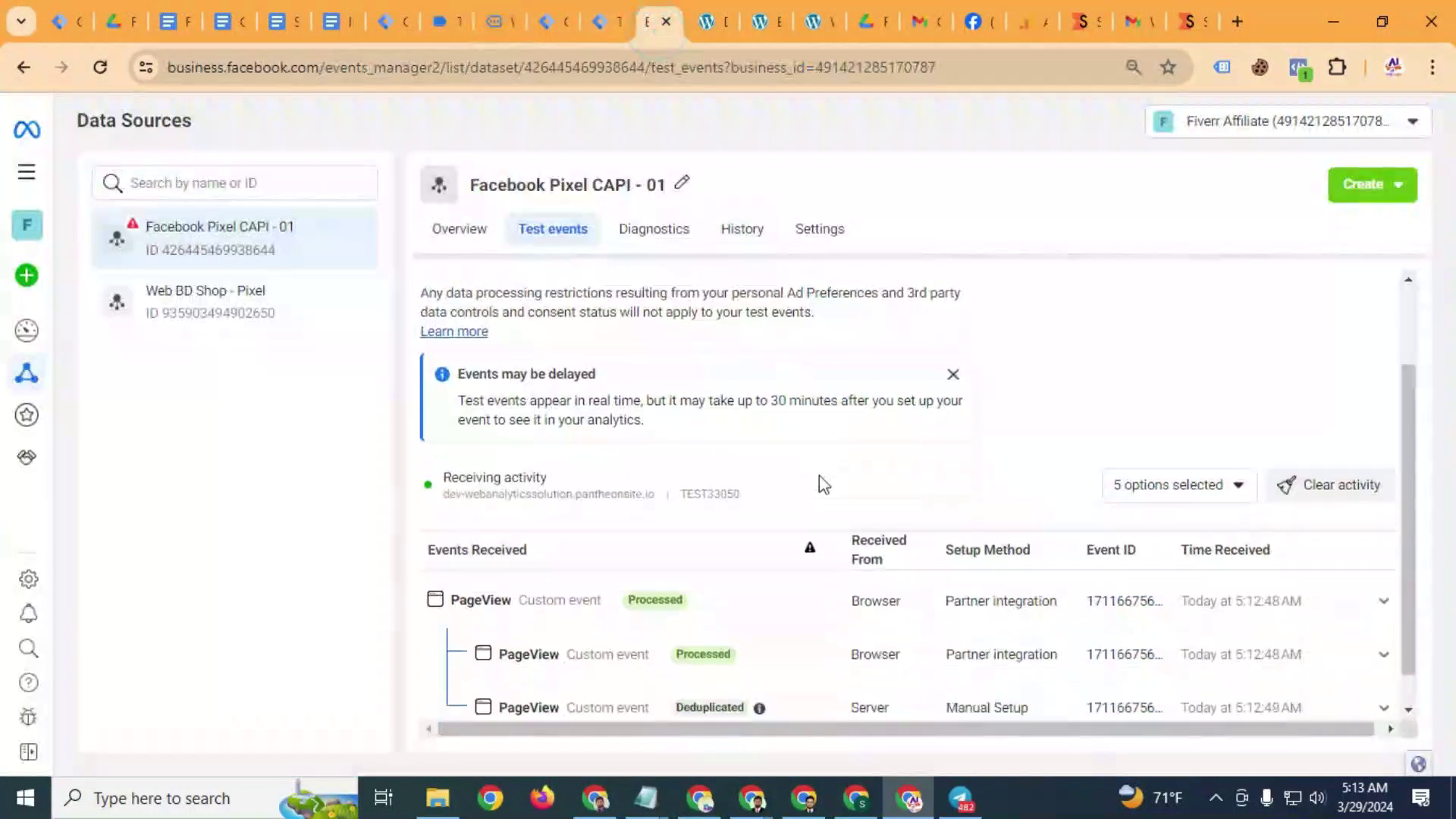
pyautogui.moveTo(677, 671)
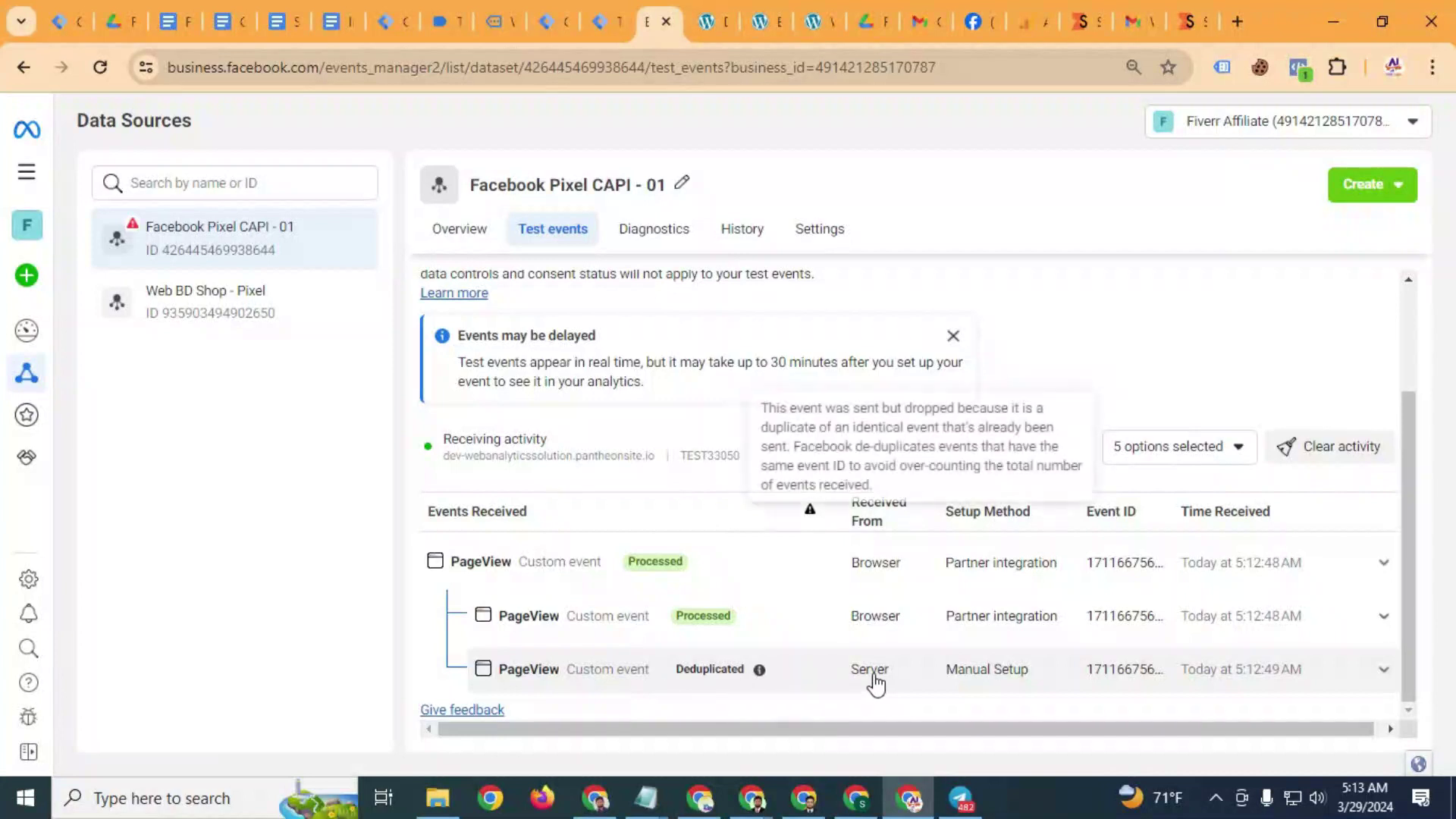
pyautogui.click(644, 668)
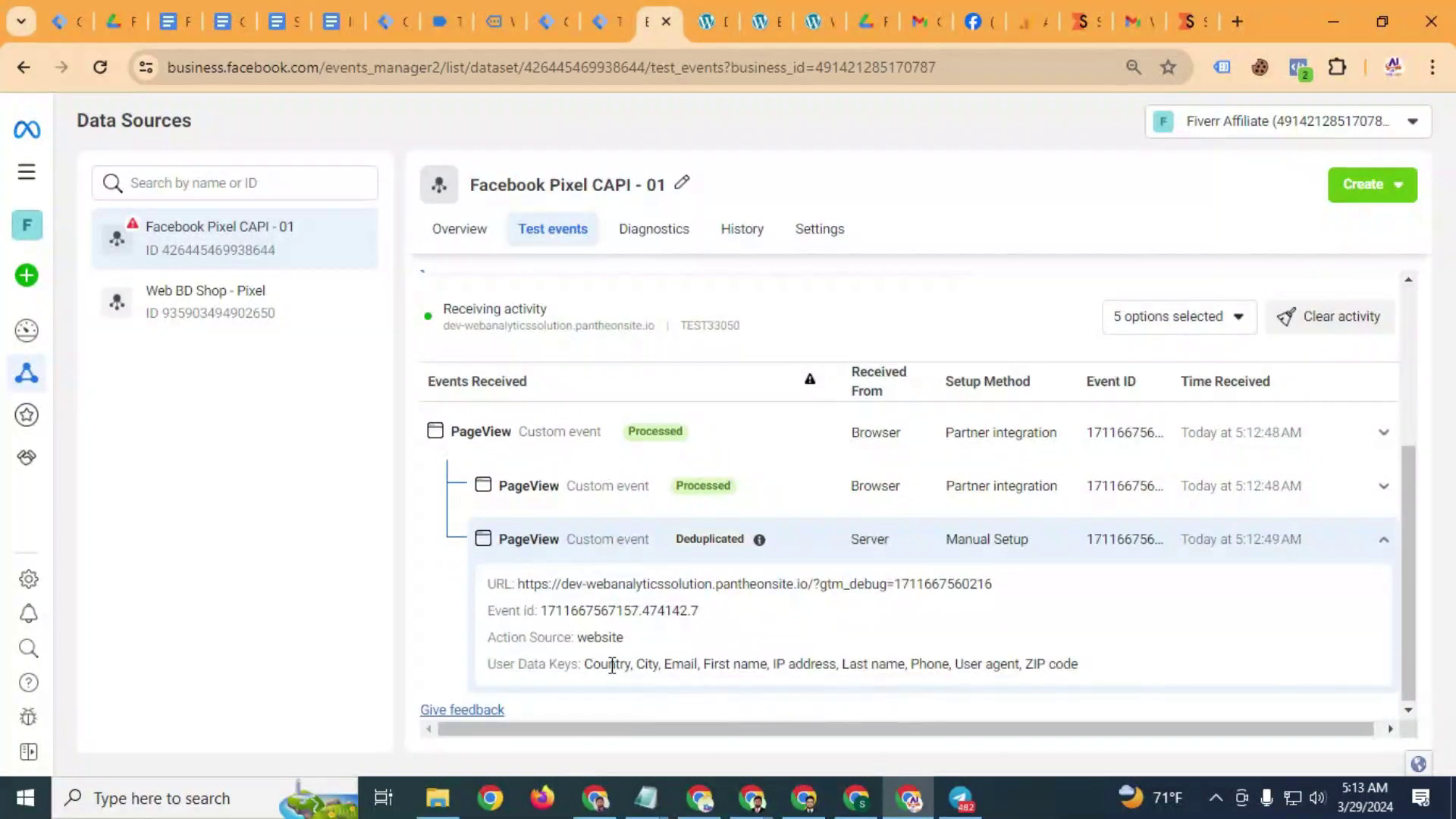
pyautogui.moveTo(585, 667); pyautogui.dragTo(1075, 658)
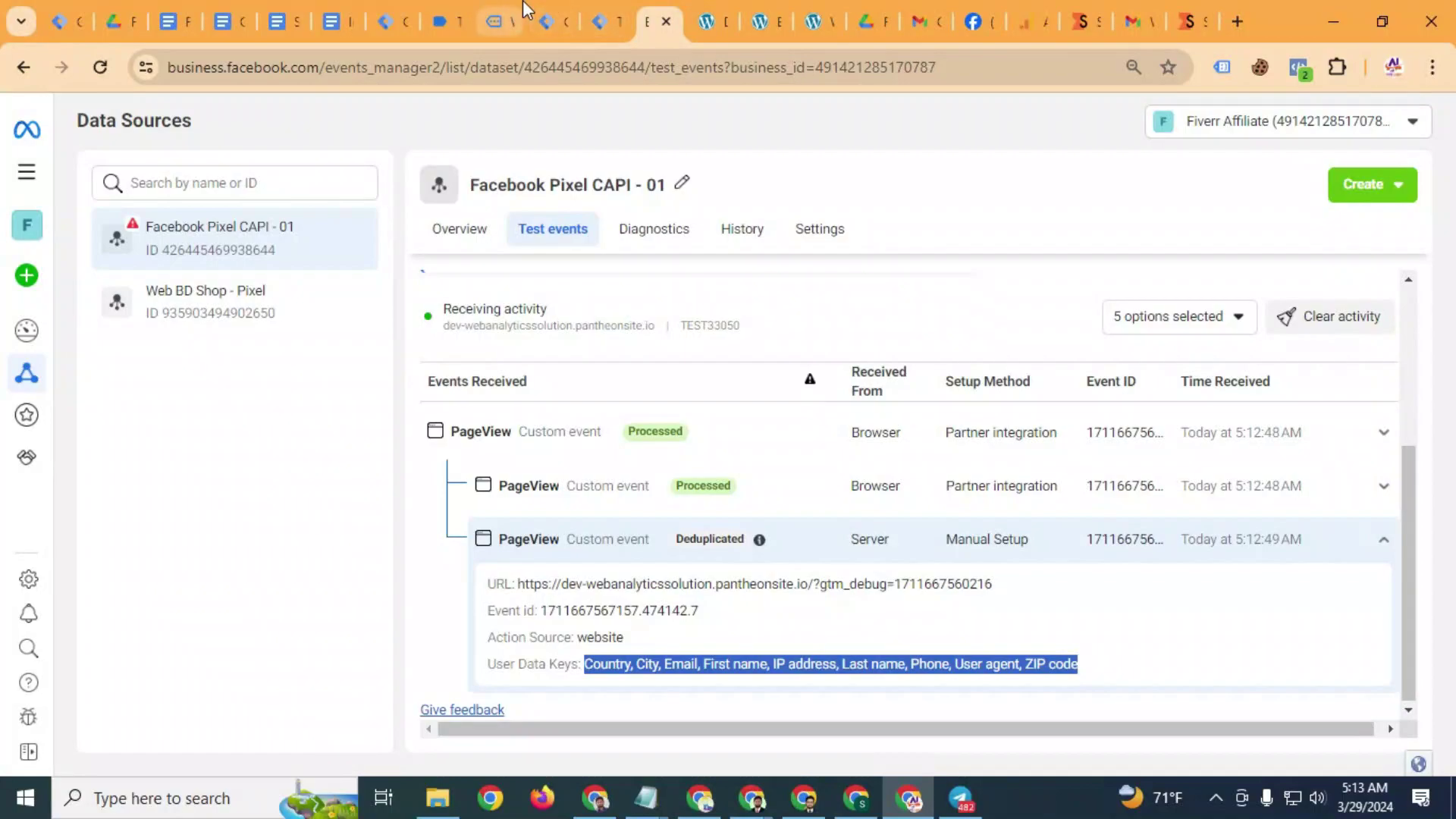
# Open the Dark Brown Jeans product page from the store's home page to trigger a product view
pyautogui.click(496, 21)
pyautogui.scroll(-6, 702, 461)
pyautogui.scroll(-5, 707, 471)
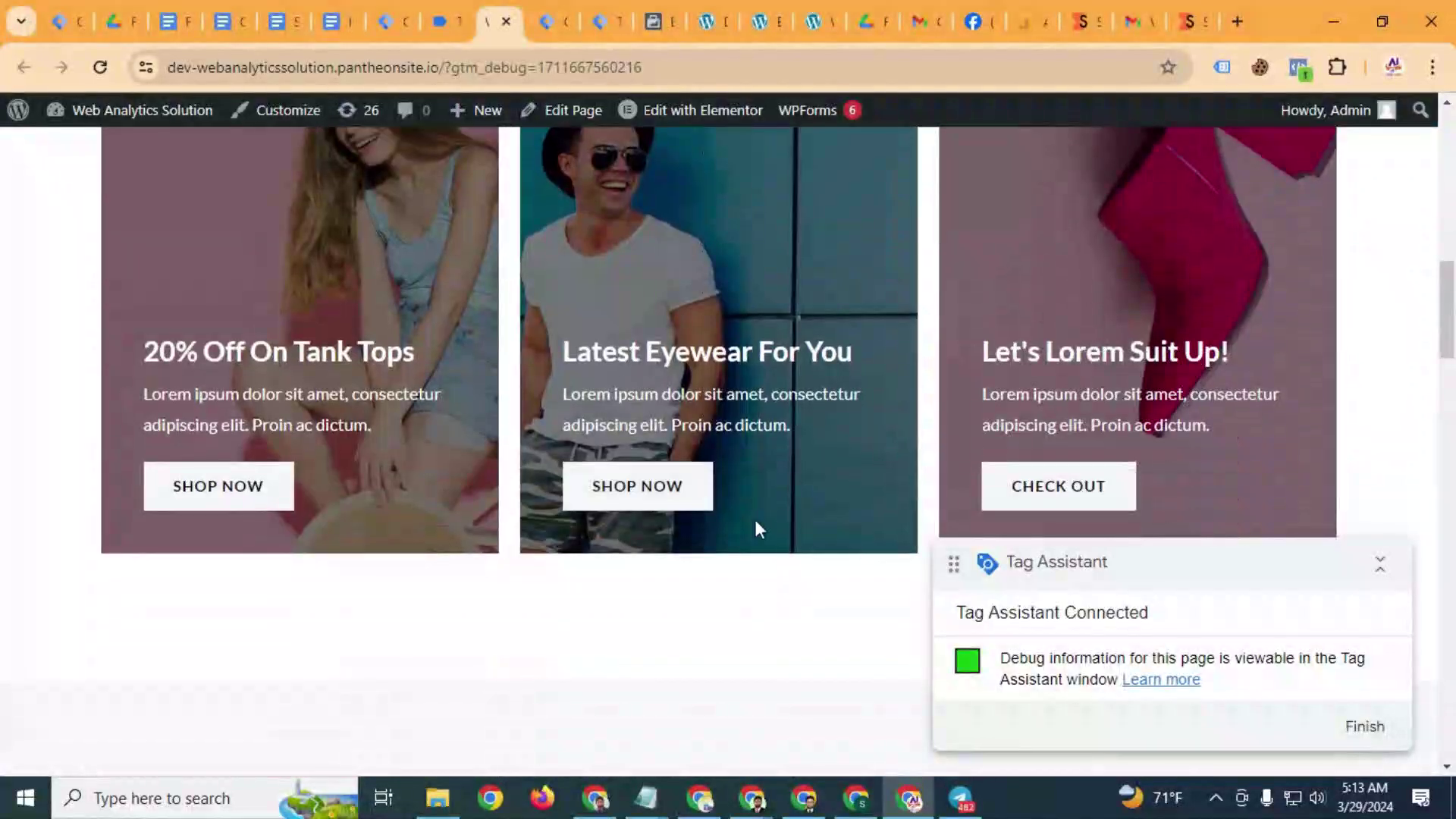
pyautogui.scroll(-5, 704, 477)
pyautogui.scroll(-5, 694, 481)
pyautogui.click(665, 377)
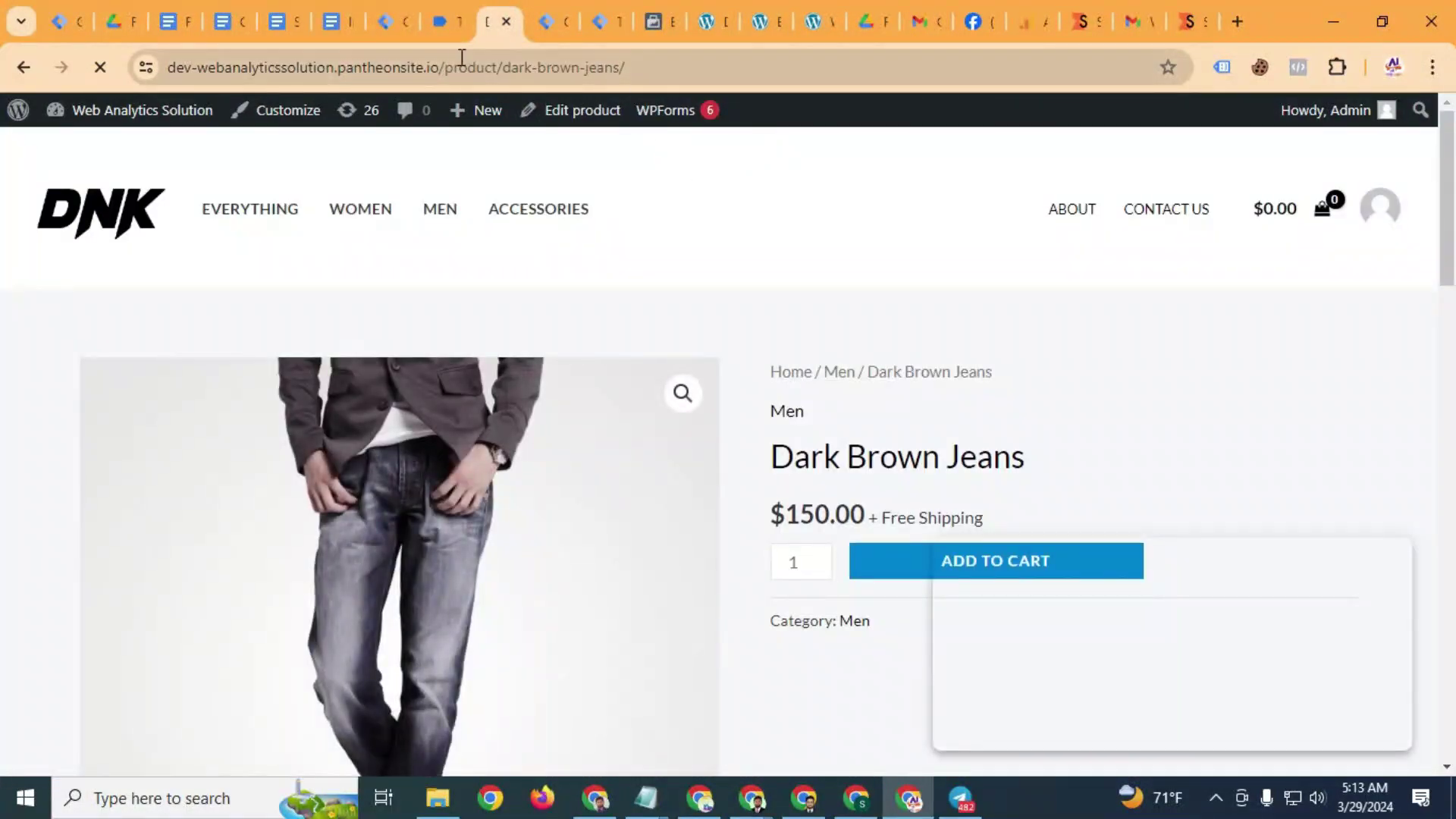
# Check which tags fire on the view_item event in both the server preview and Tag Assistant
pyautogui.click(604, 21)
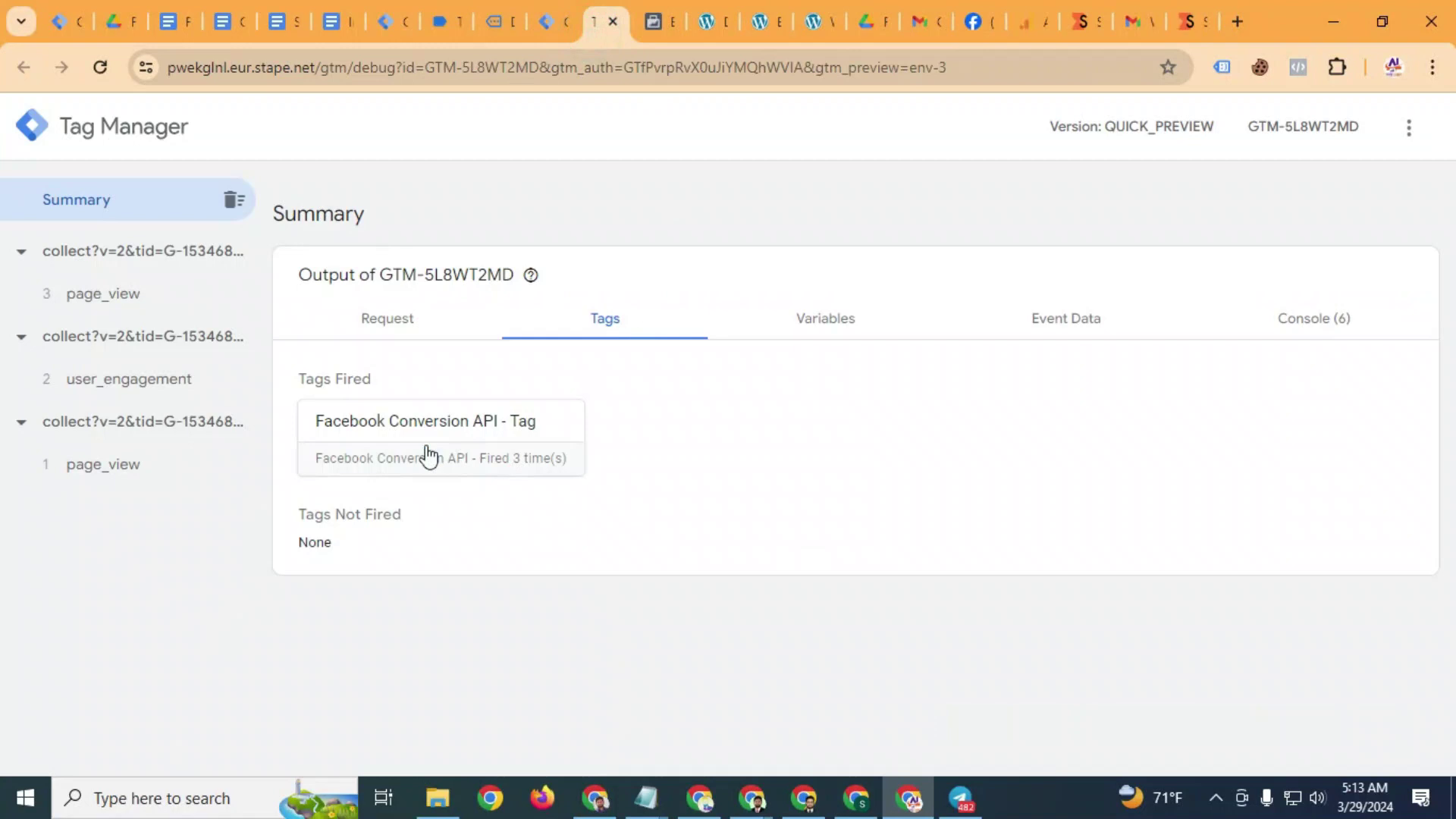
pyautogui.click(124, 294)
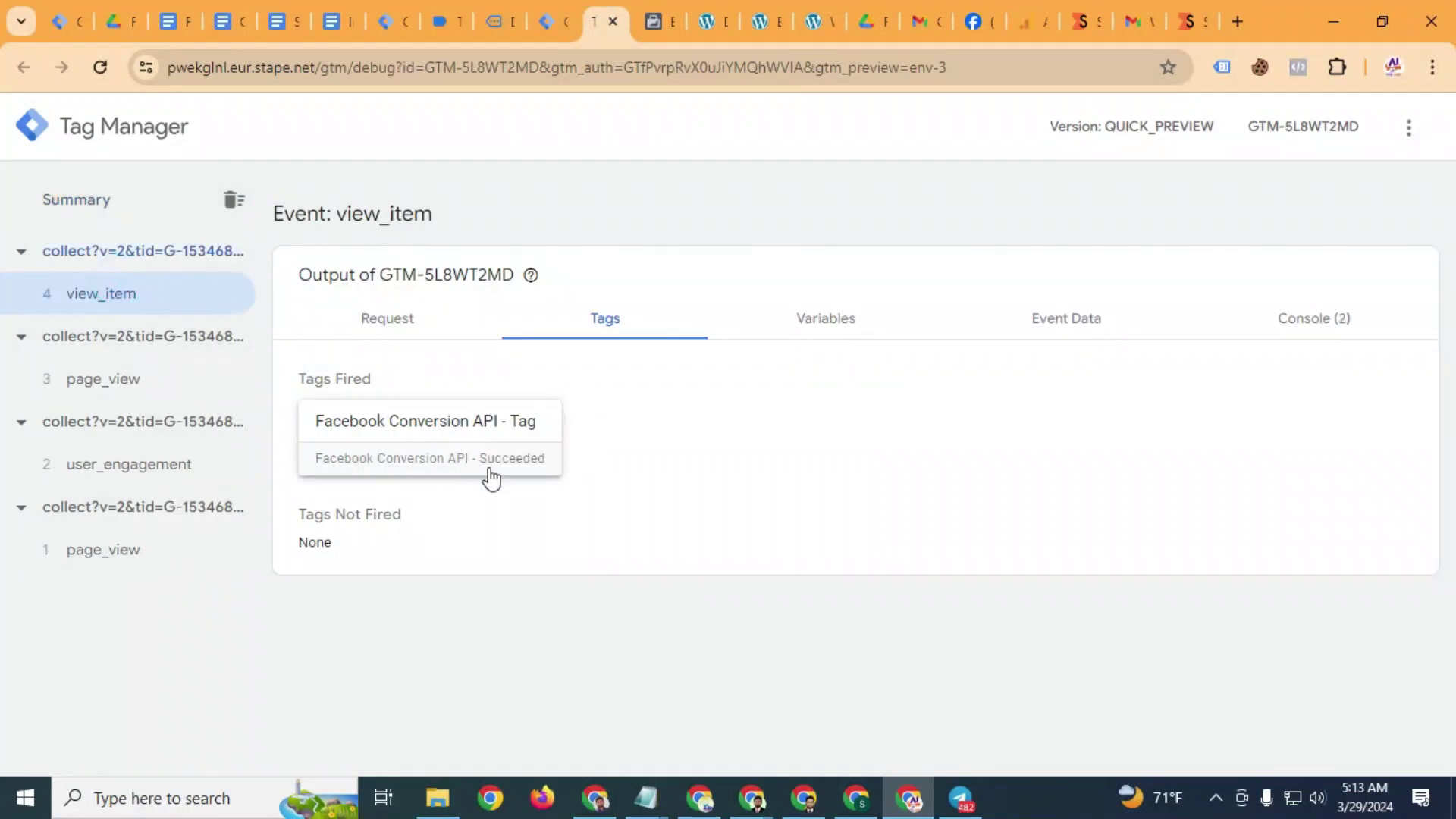
pyautogui.click(454, 27)
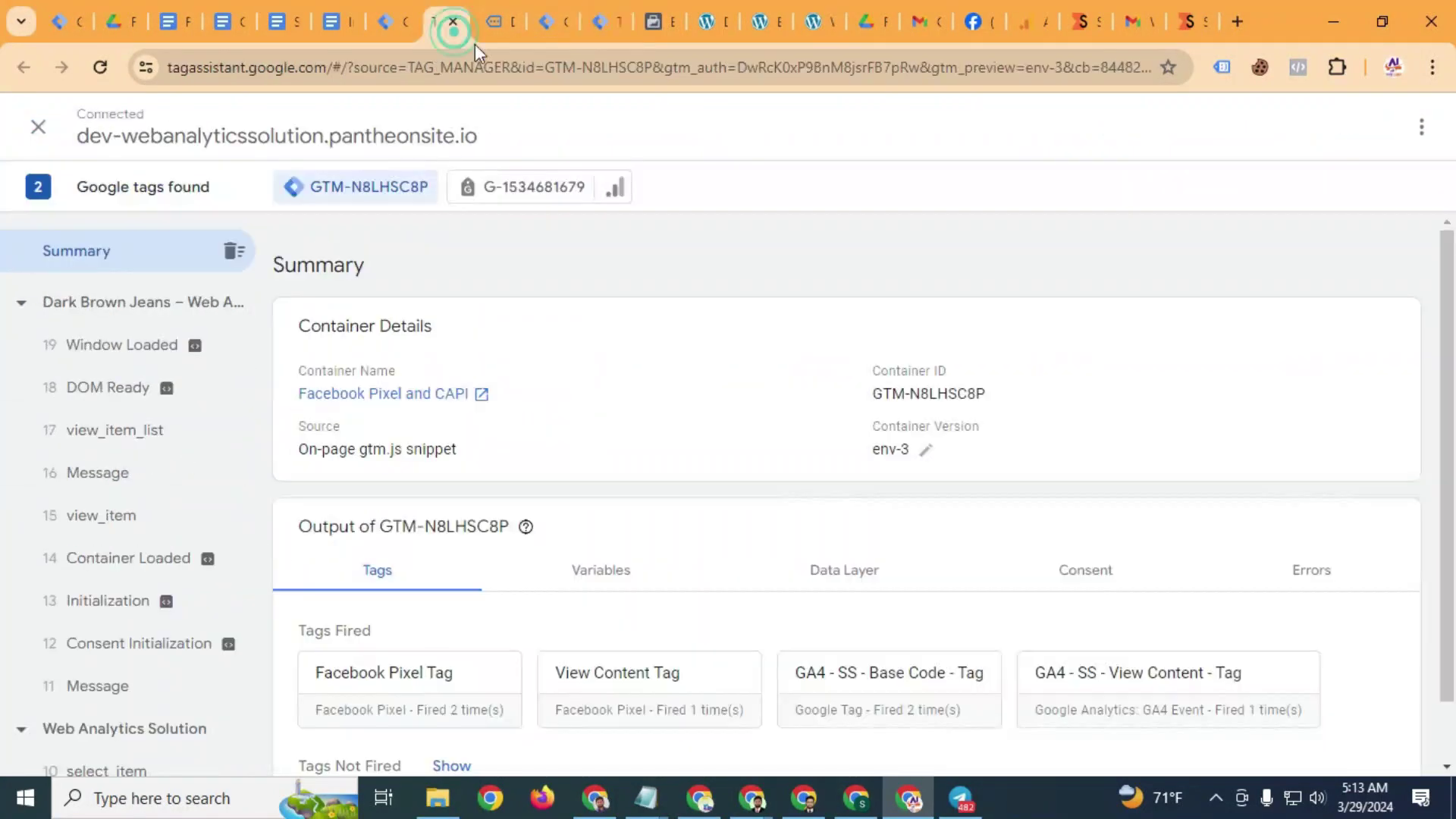
pyautogui.click(125, 547)
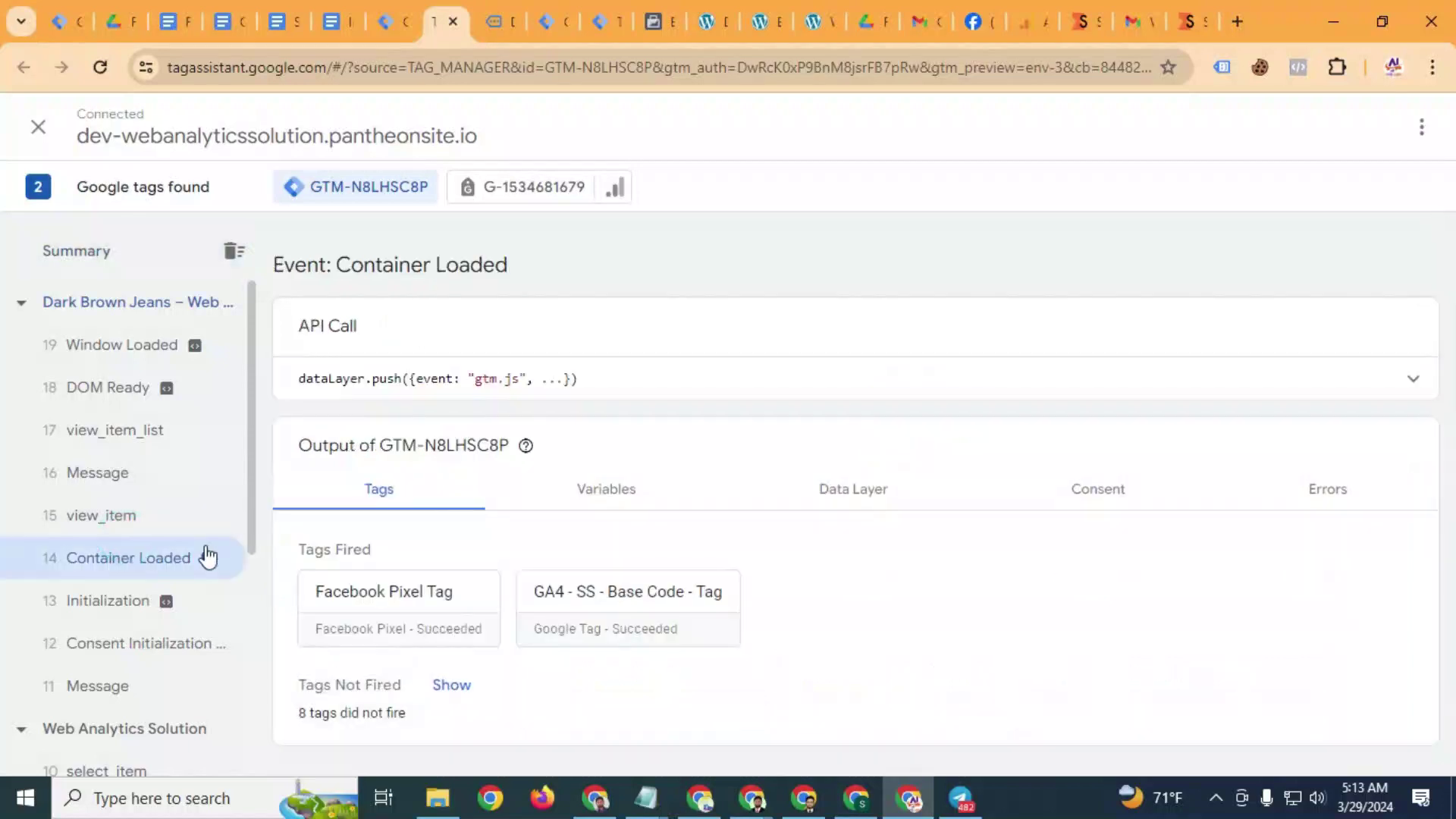
pyautogui.click(146, 531)
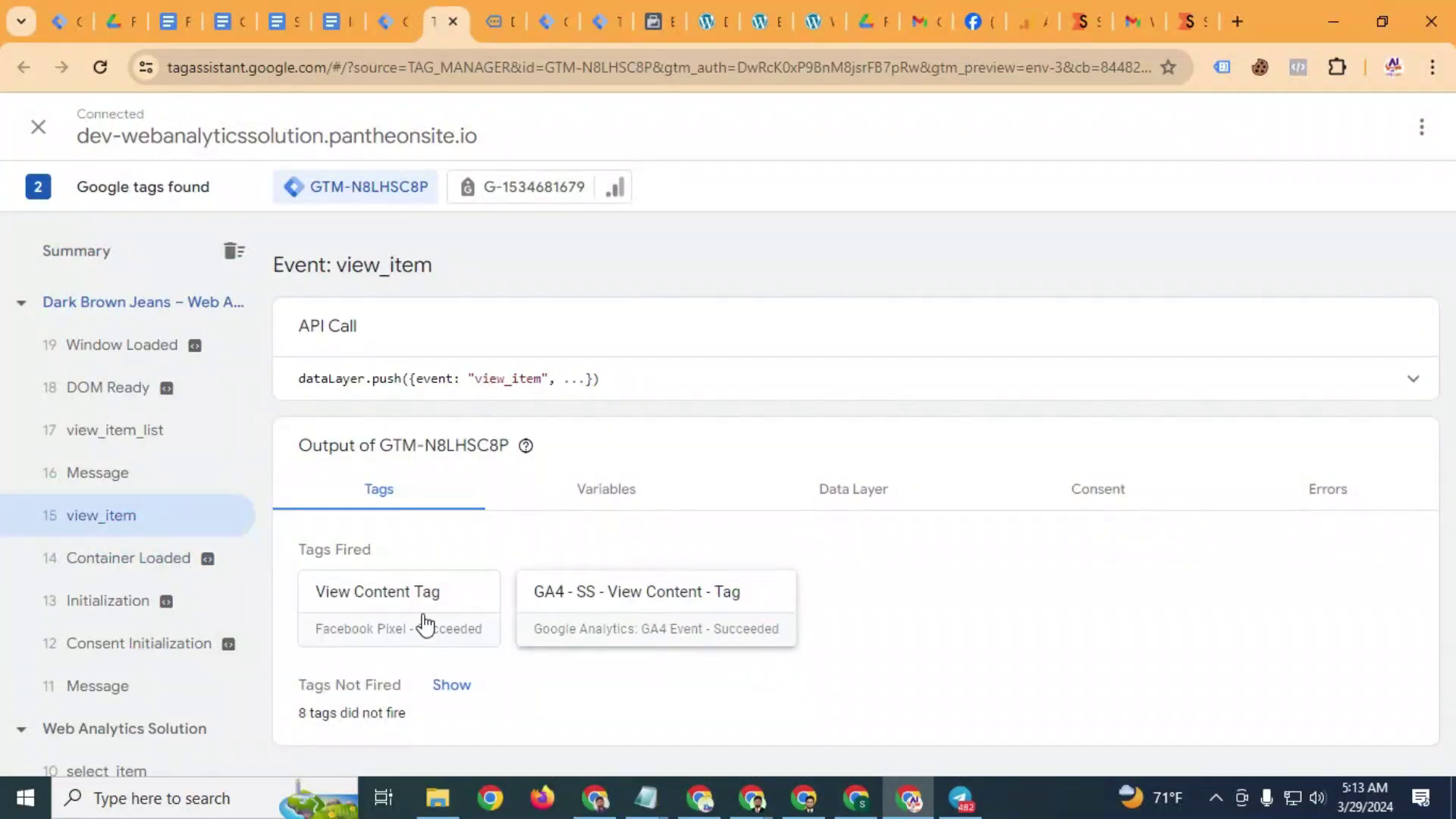
# Look through Facebook's test events for the browser and server versions of the View content event
pyautogui.click(658, 21)
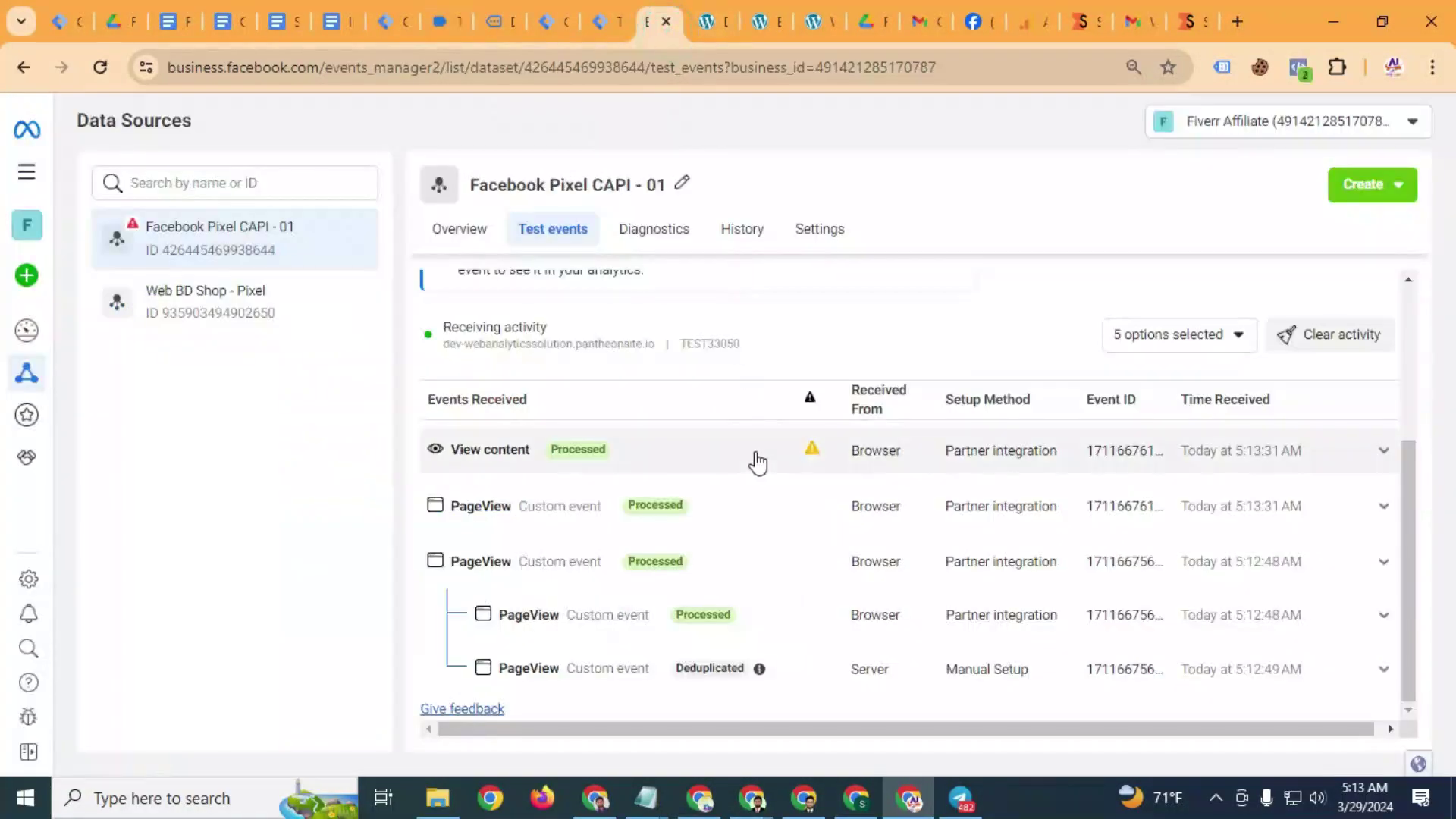
pyautogui.scroll(1, 740, 559)
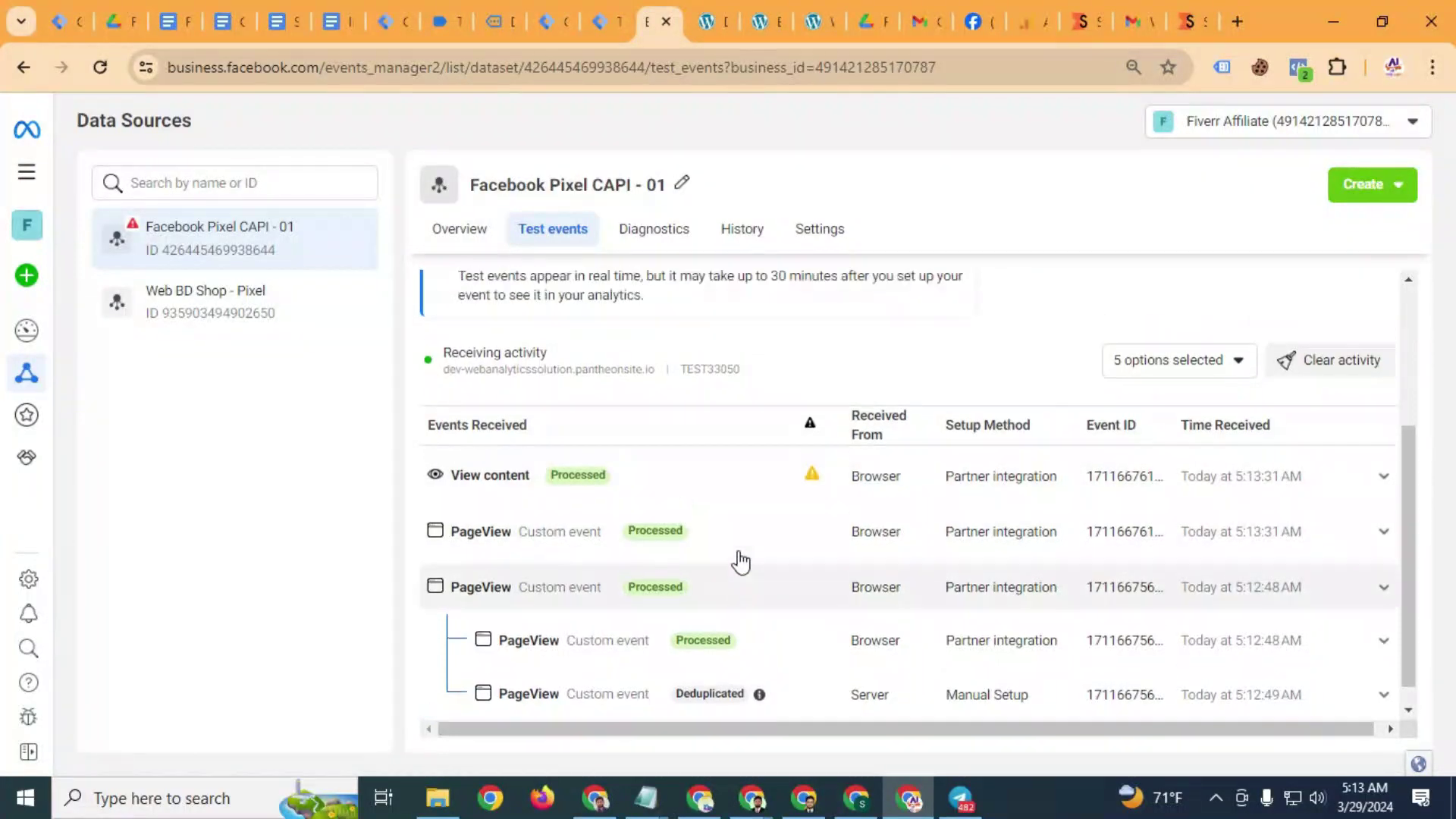
pyautogui.scroll(-1, 740, 561)
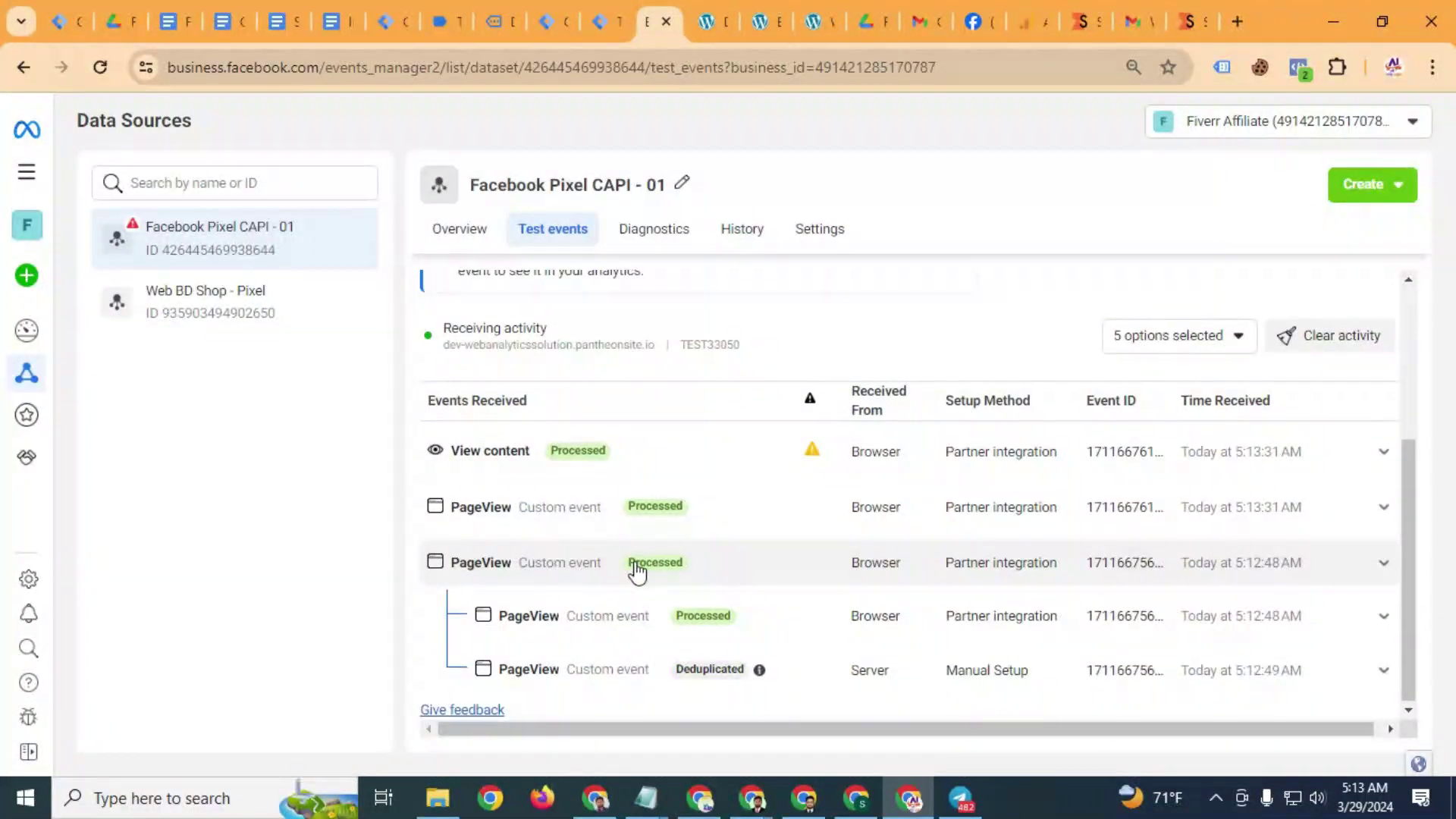
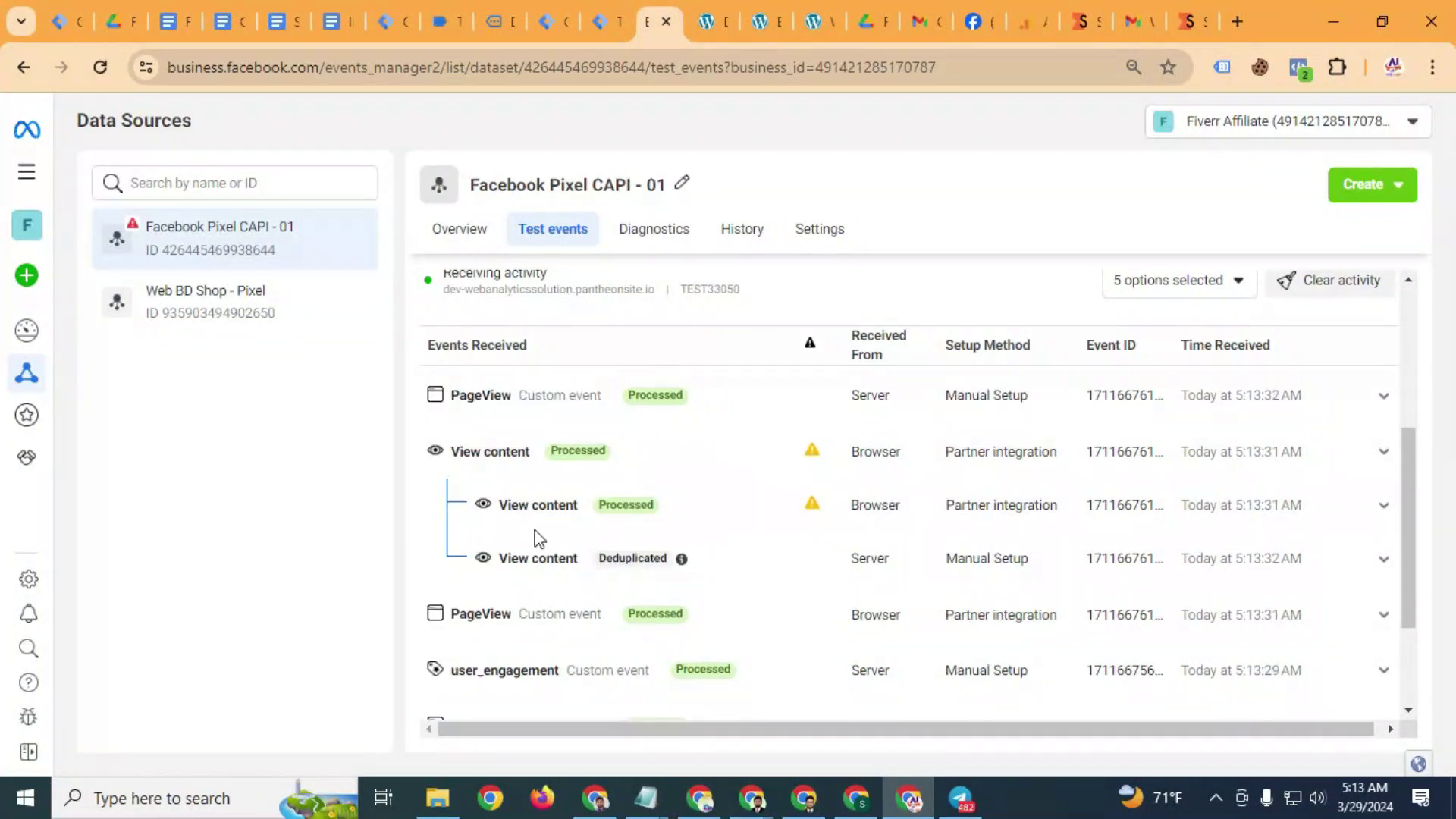
# Expand the browser View content test event for the Dark Brown Jeans, highlight its advanced matching parameters, and collapse it
pyautogui.click(577, 454)
pyautogui.scroll(-3, 621, 493)
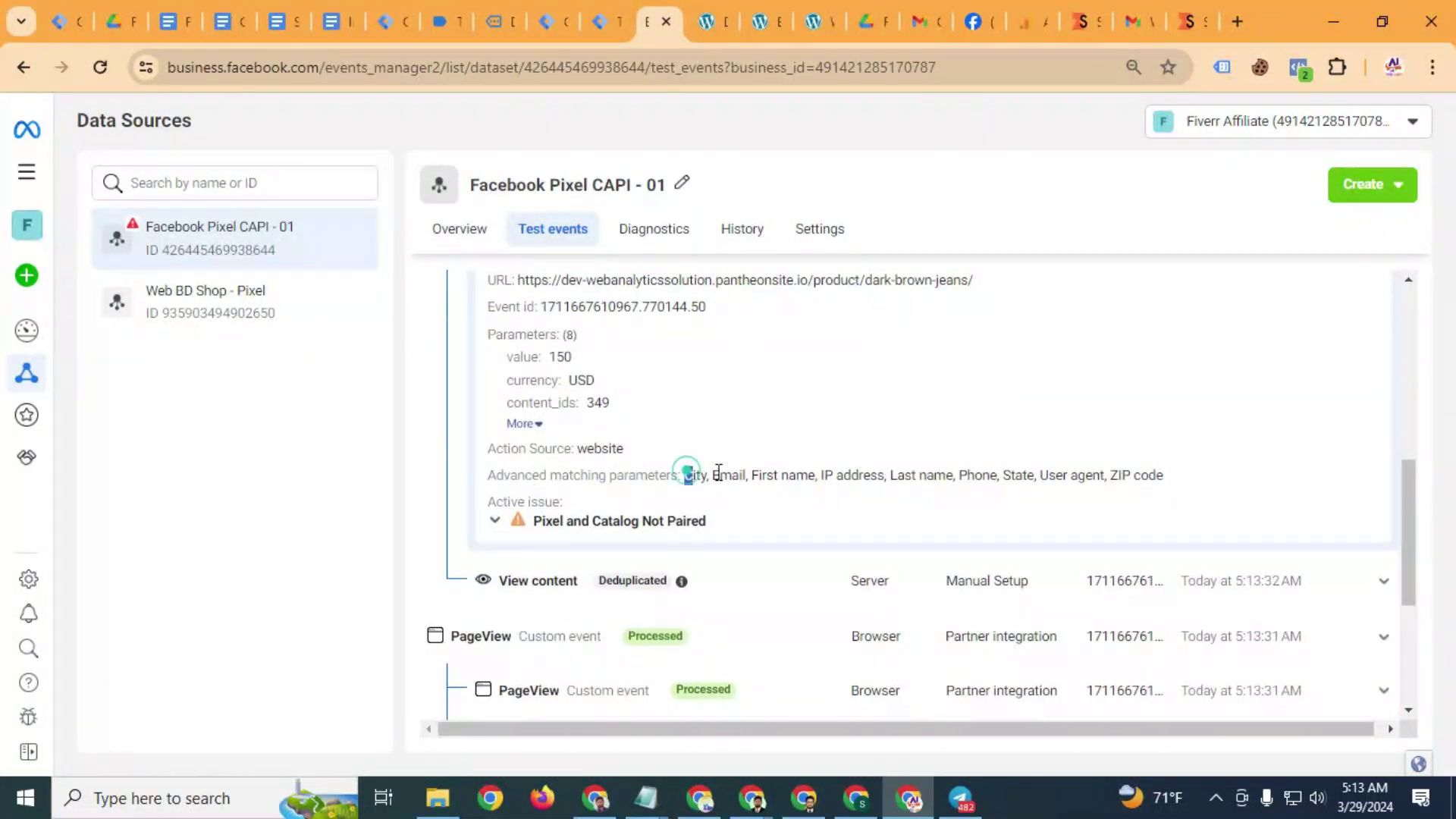
pyautogui.moveTo(719, 473); pyautogui.dragTo(1178, 476)
pyautogui.scroll(2, 667, 455)
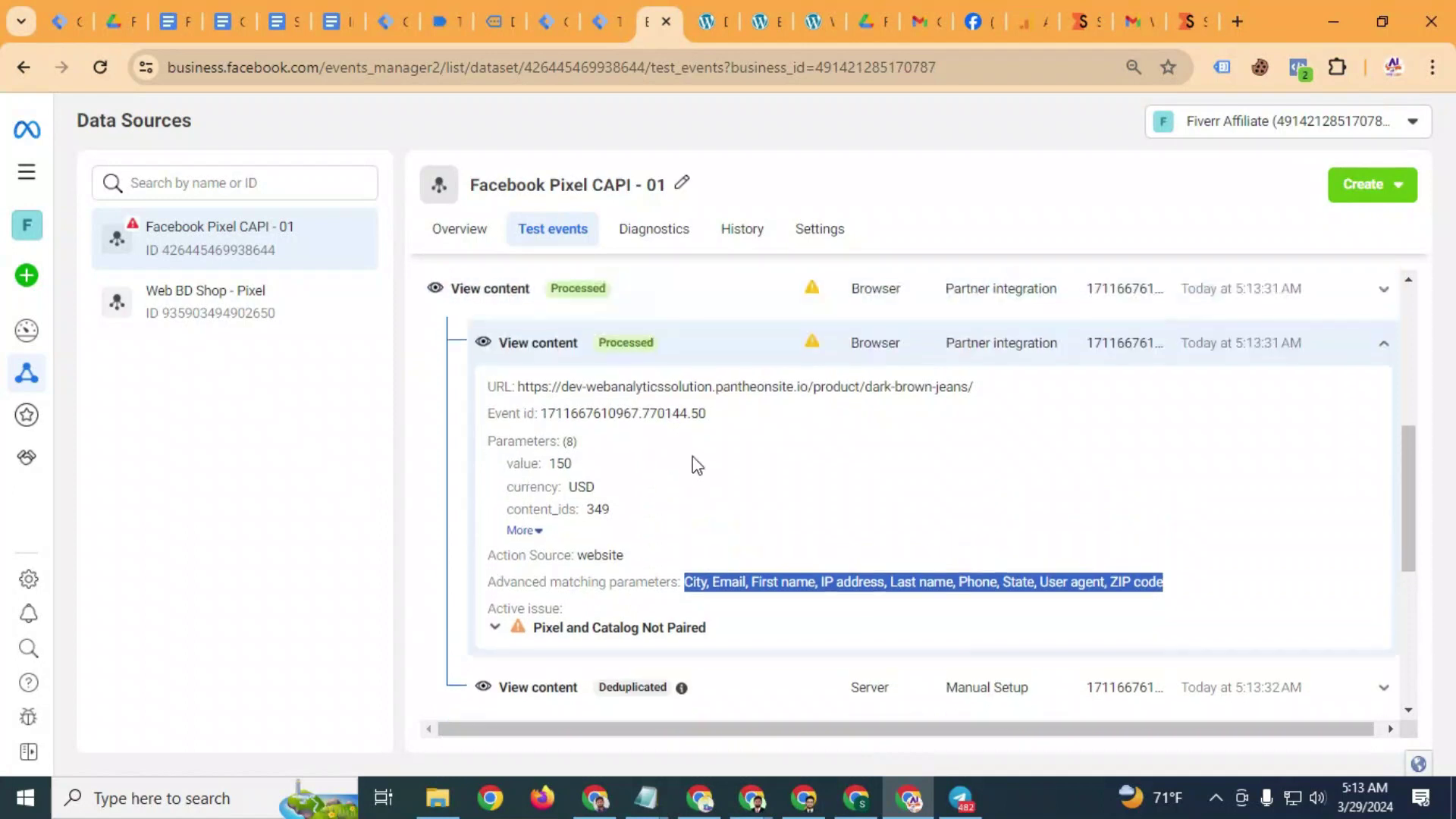
pyautogui.click(601, 341)
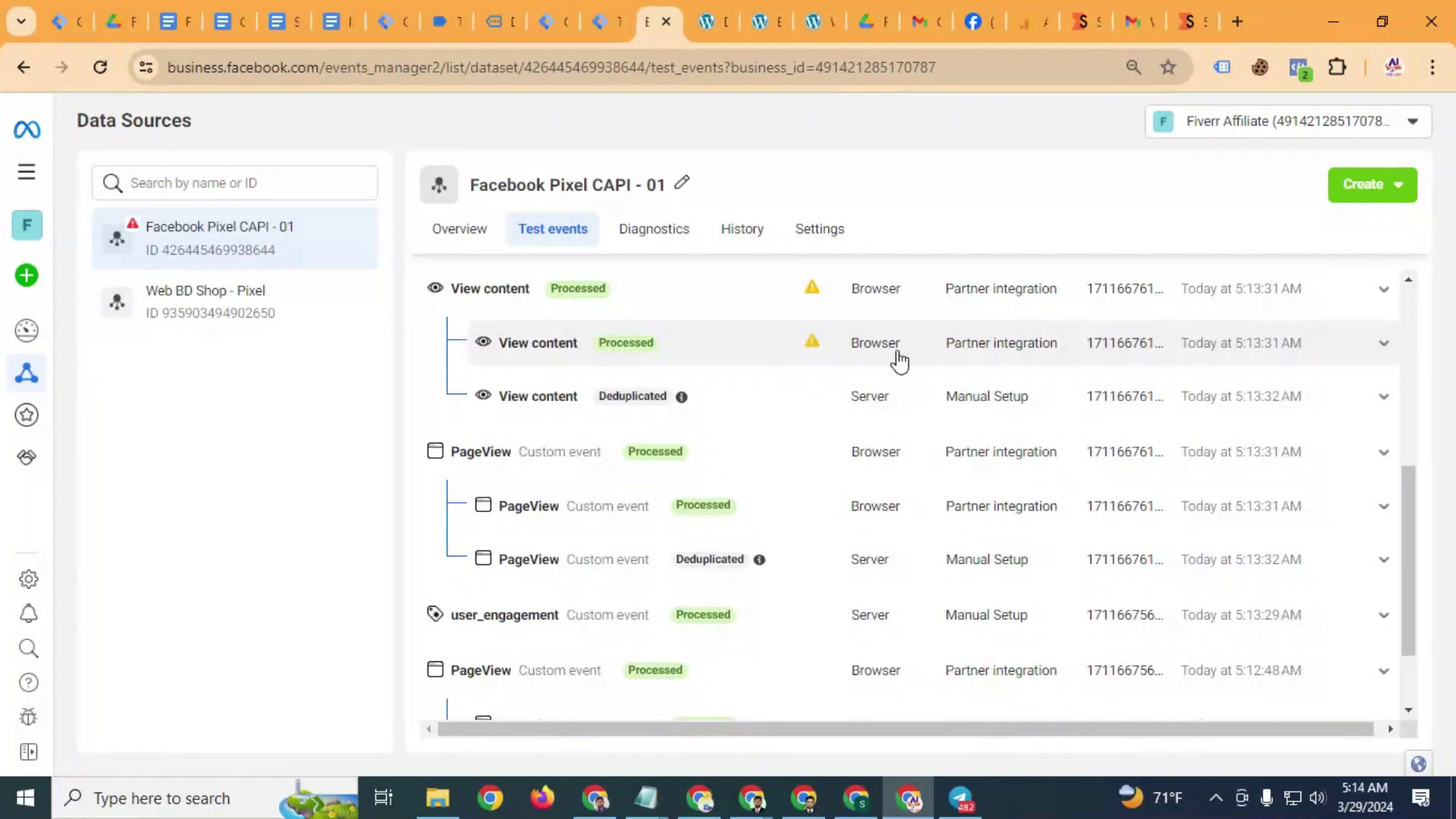
# Expand the deduplicated server View content event and highlight its user data keys
pyautogui.click(667, 409)
pyautogui.scroll(-3, 611, 410)
pyautogui.moveTo(589, 380); pyautogui.dragTo(1084, 389)
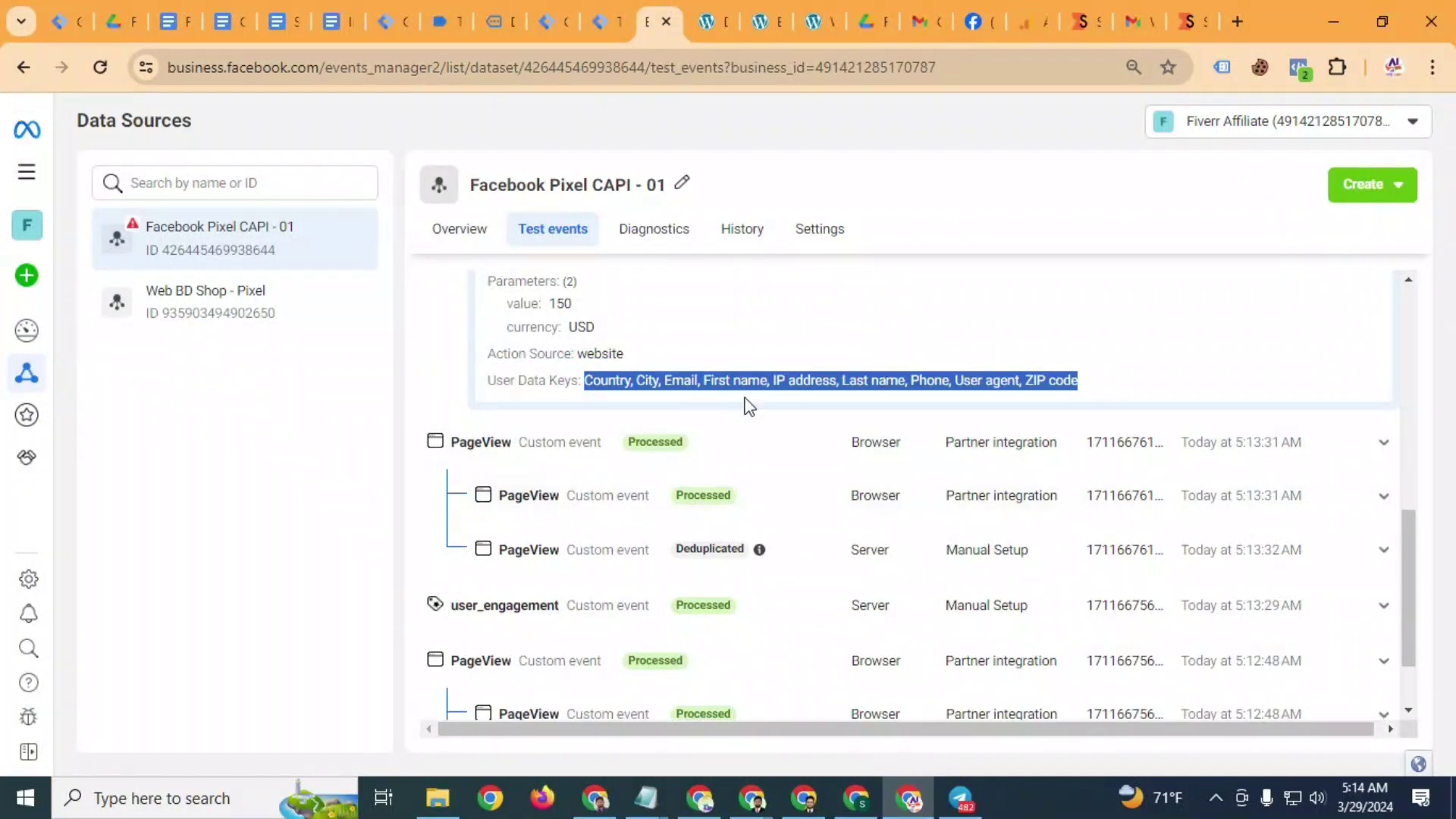
pyautogui.scroll(3, 773, 451)
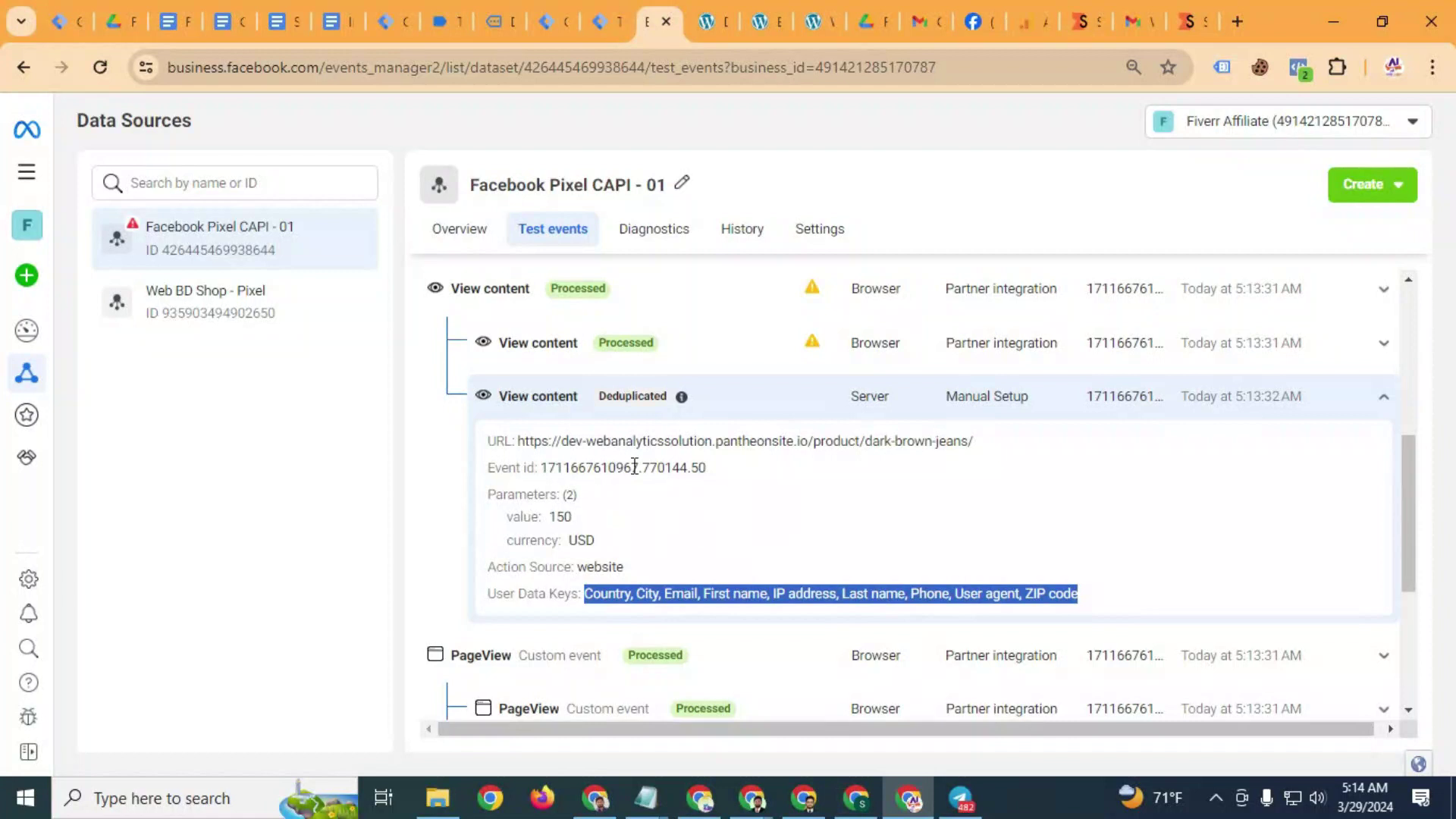
# Return to the store's product page, add the Dark Brown Jeans to the cart, and view the cart
pyautogui.click(497, 21)
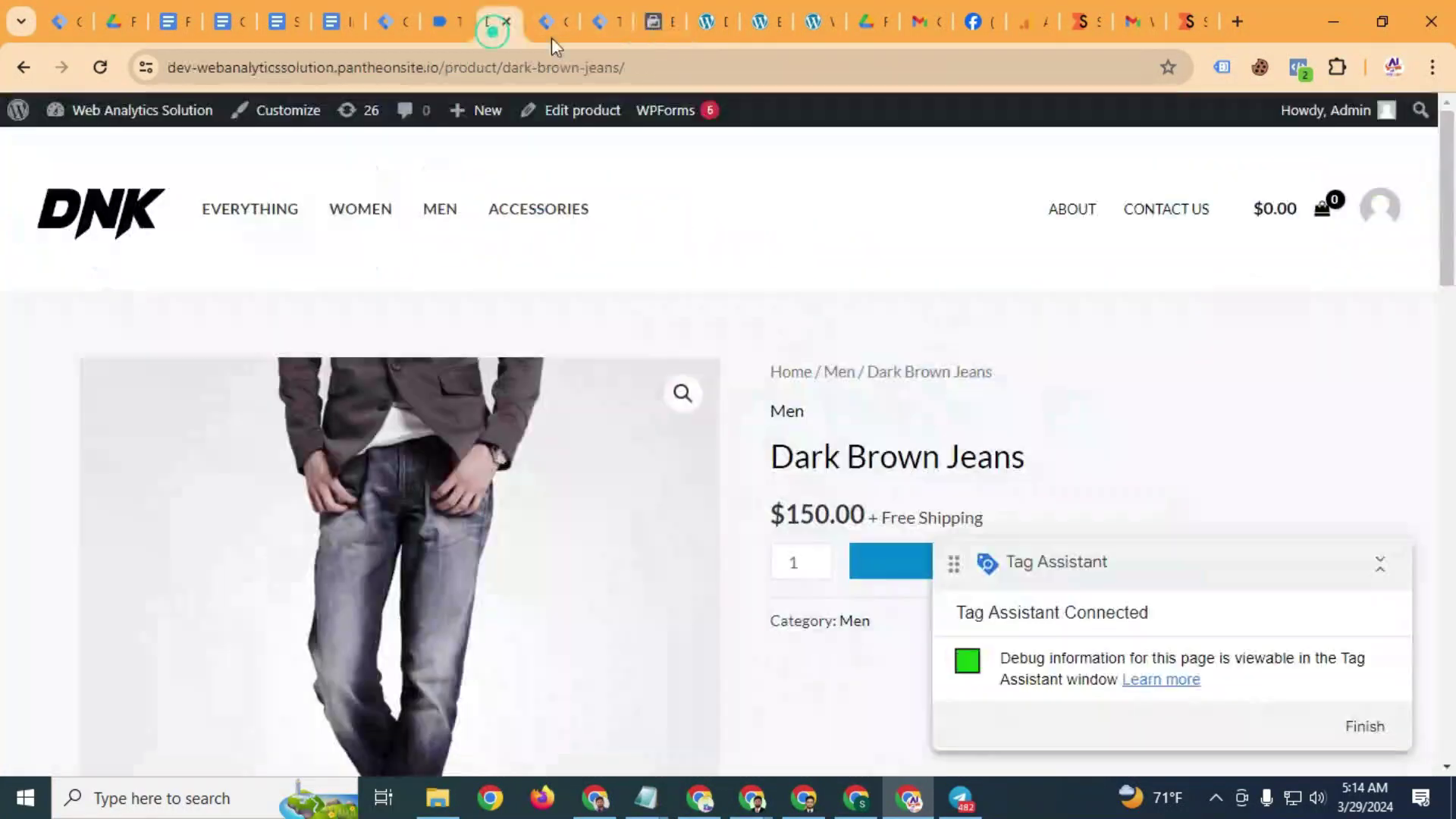
pyautogui.click(952, 347)
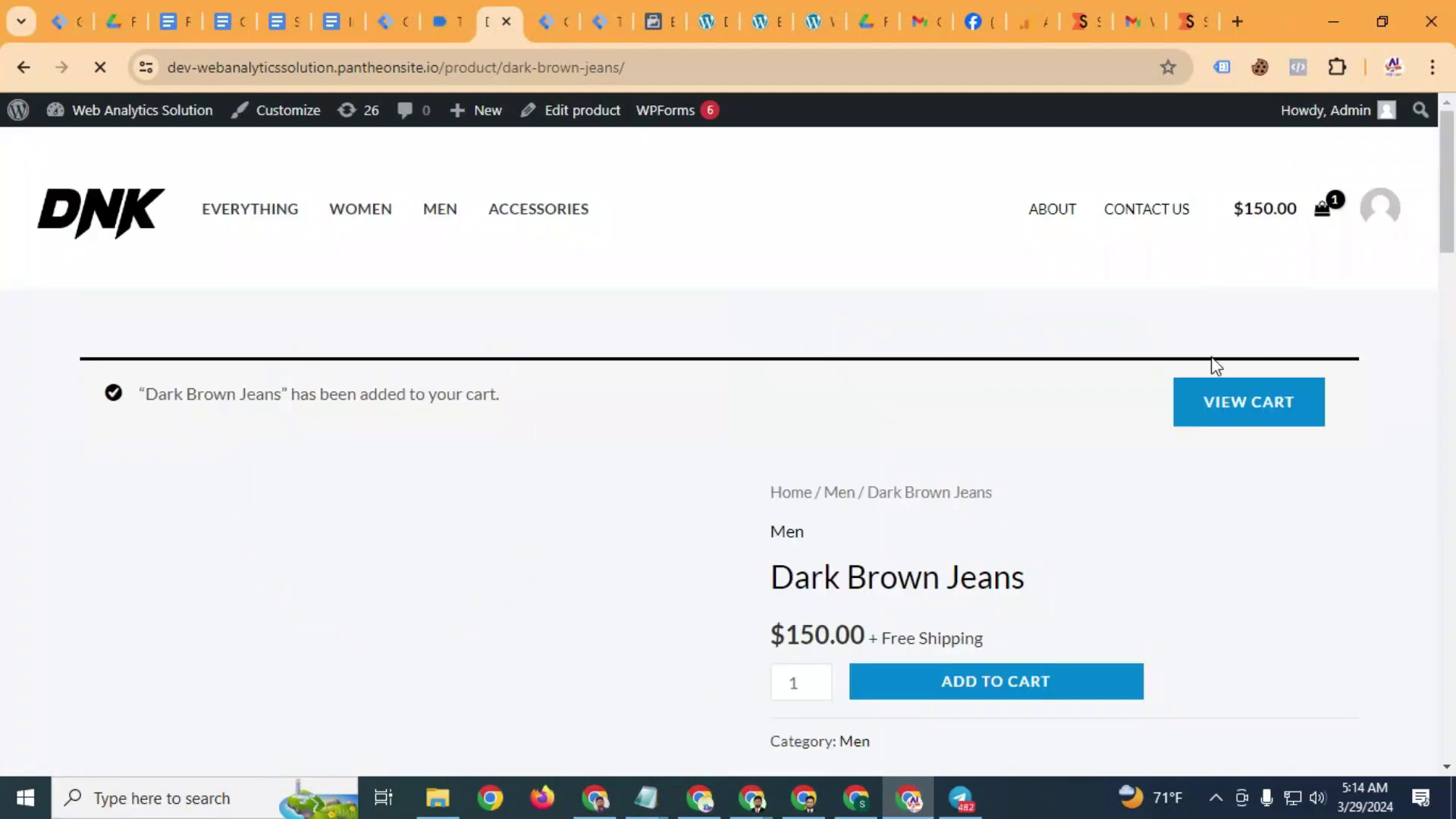
pyautogui.click(1261, 416)
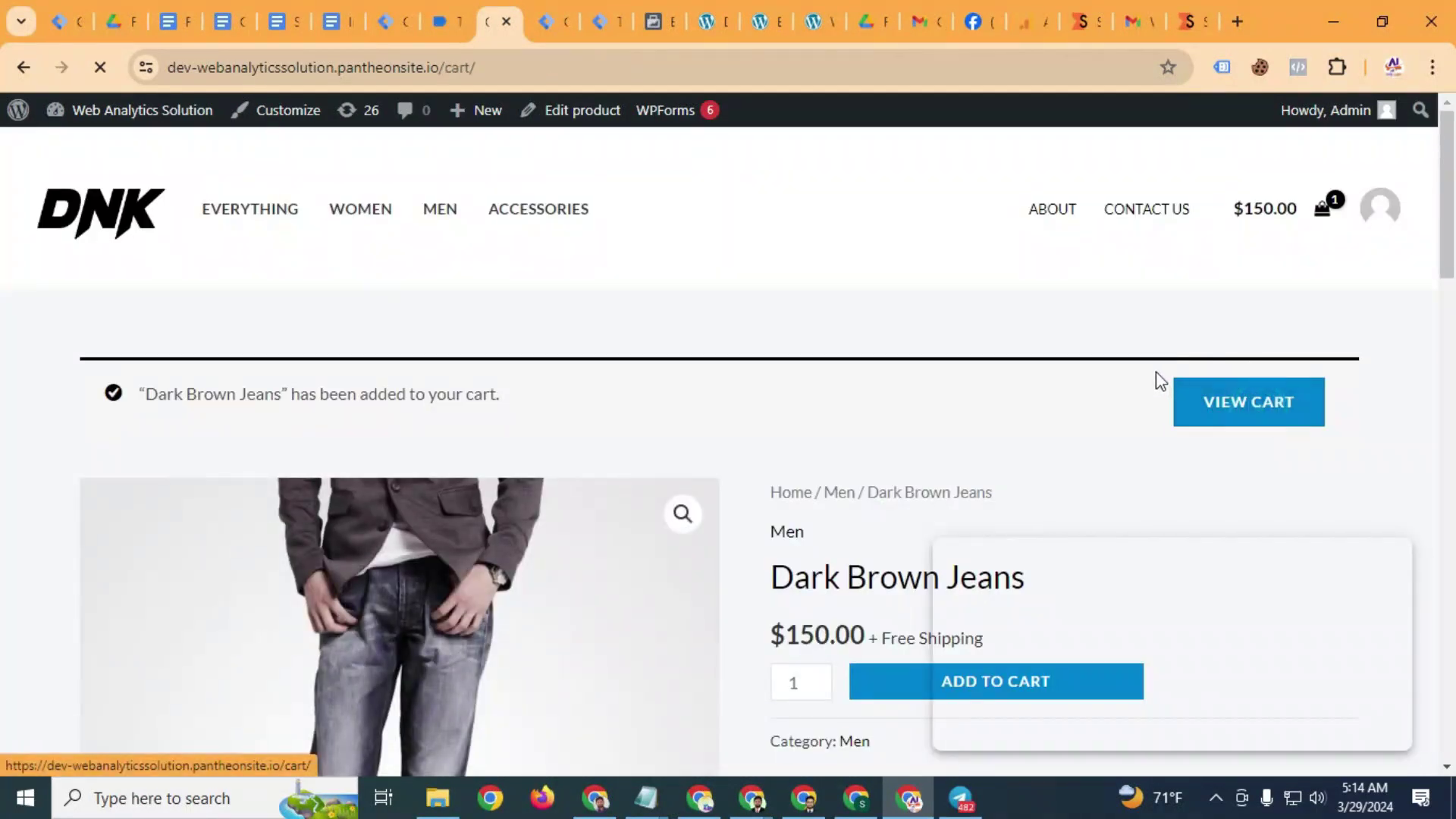
# Proceed from the cart to checkout and place the order with the prefilled billing details
pyautogui.scroll(-4, 1155, 372)
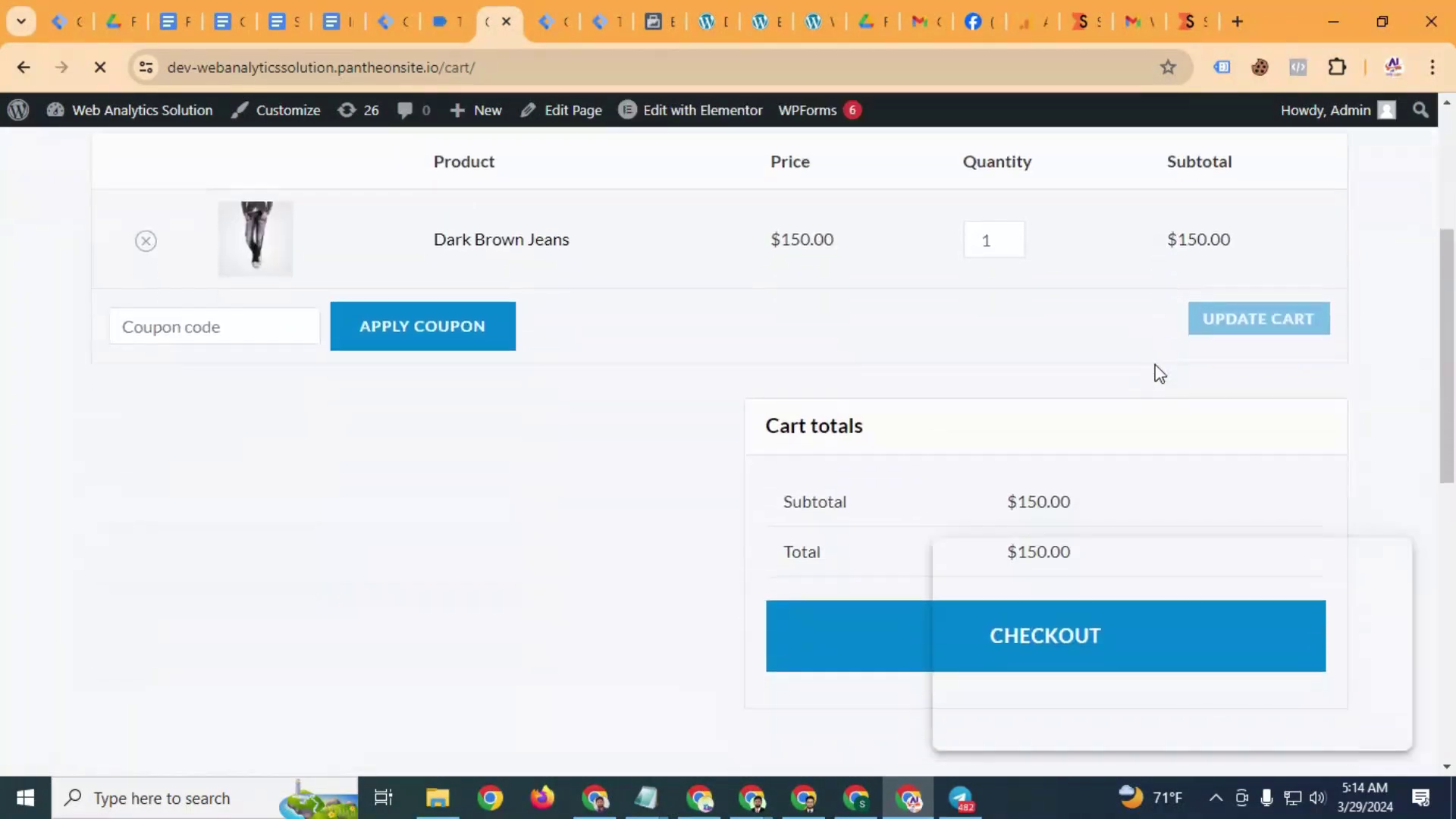
pyautogui.scroll(-3, 1159, 373)
pyautogui.click(1046, 442)
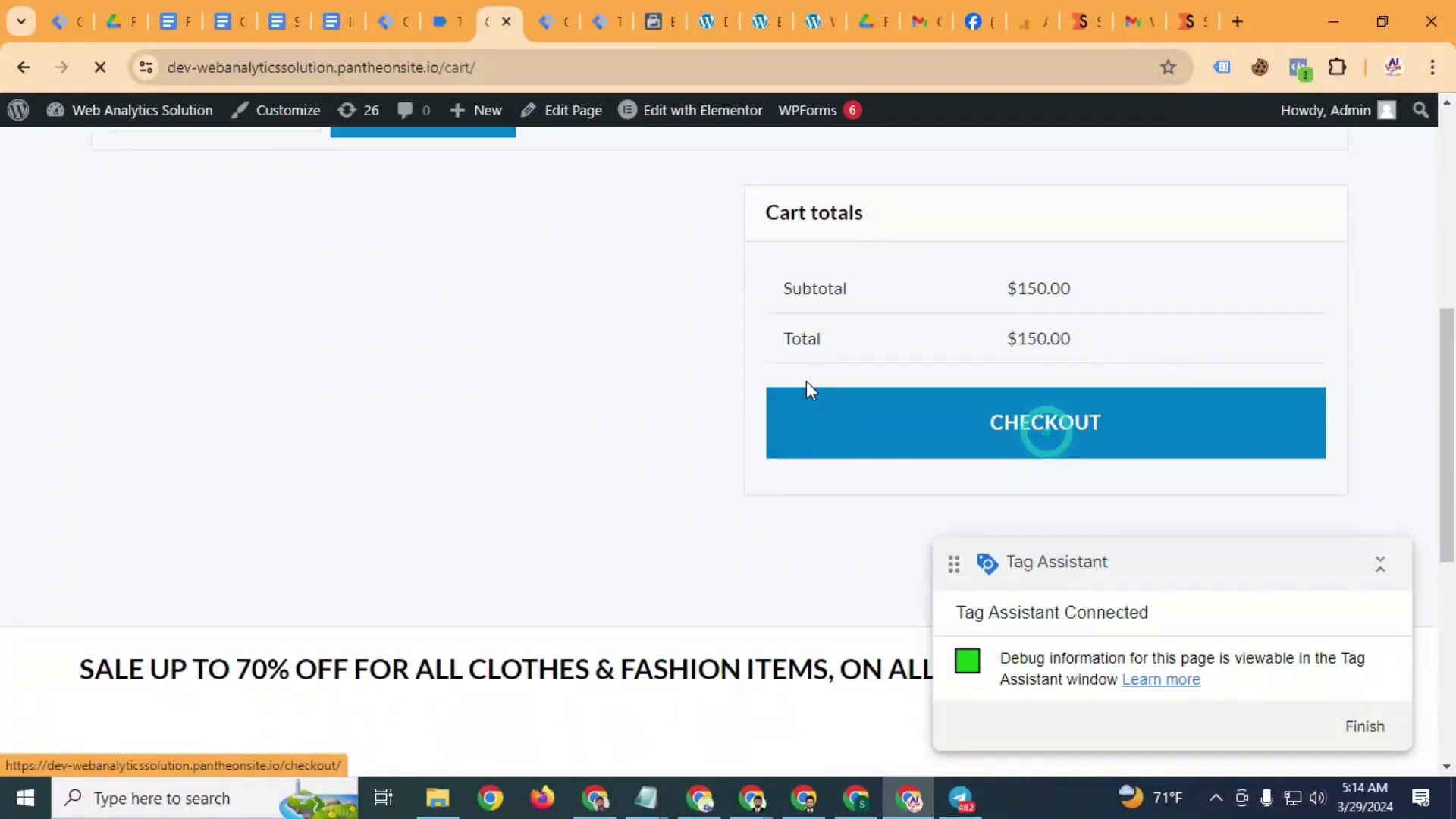
pyautogui.scroll(-10, 943, 306)
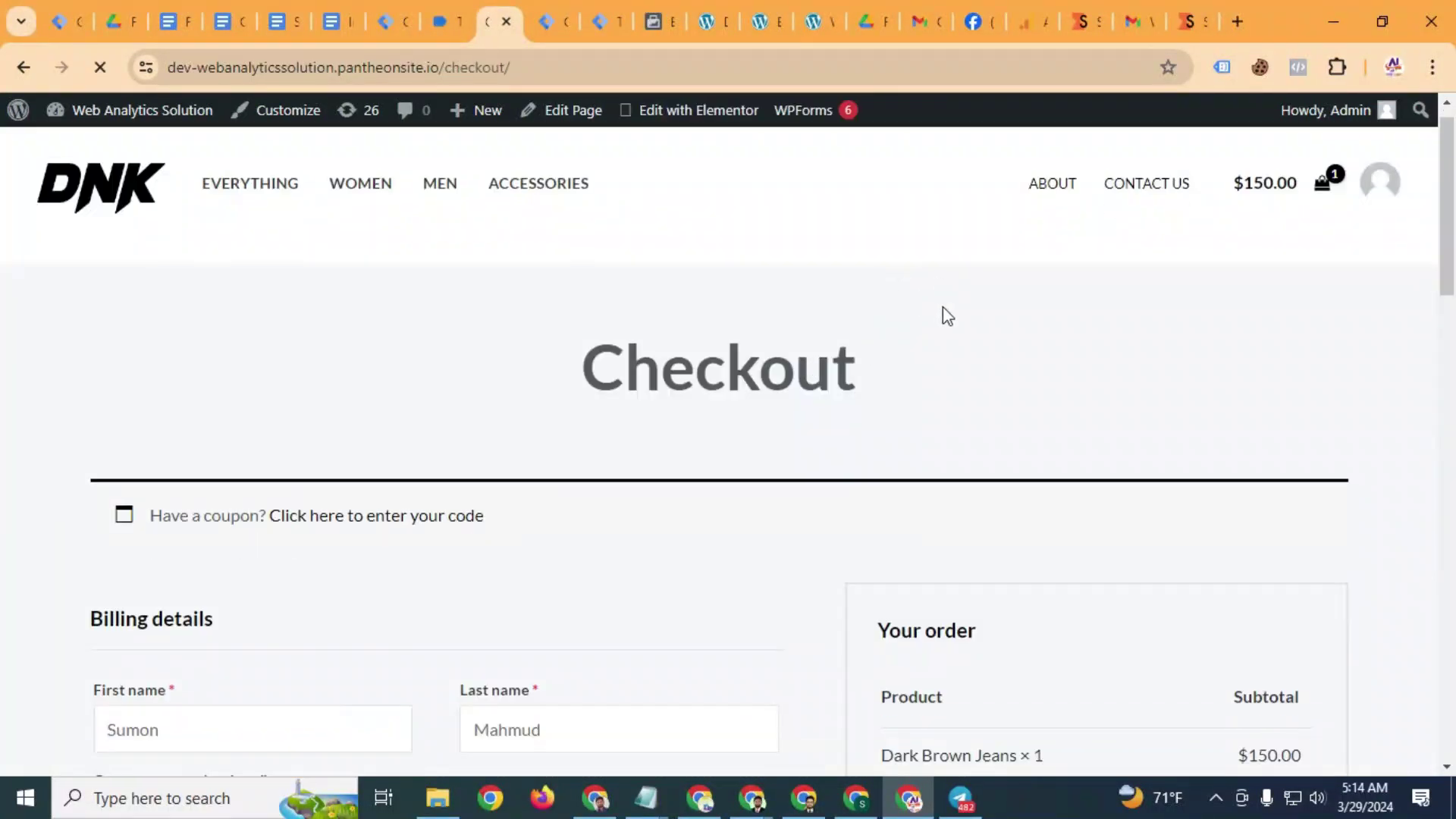
pyautogui.scroll(-3, 943, 306)
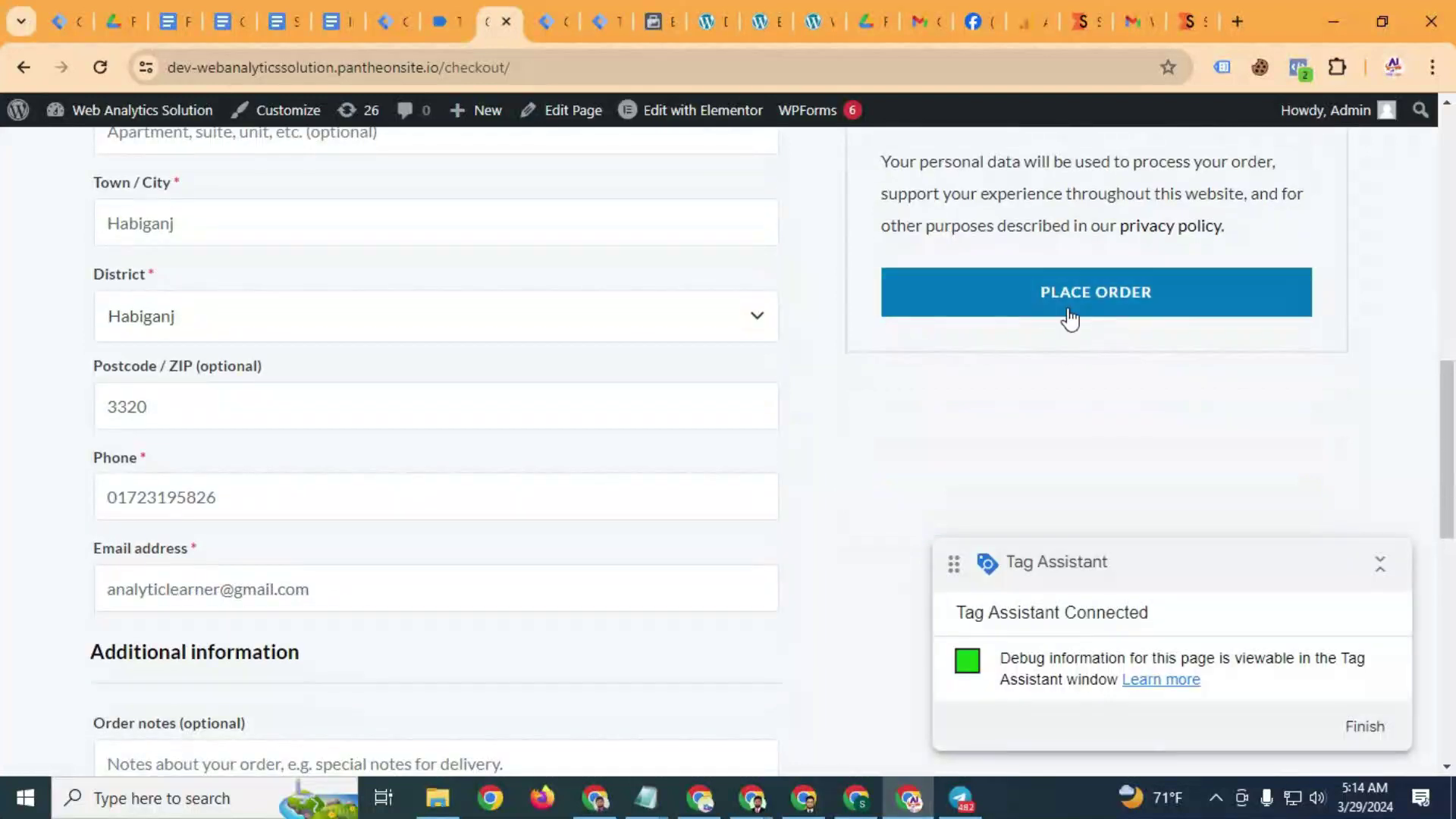
pyautogui.click(886, 297)
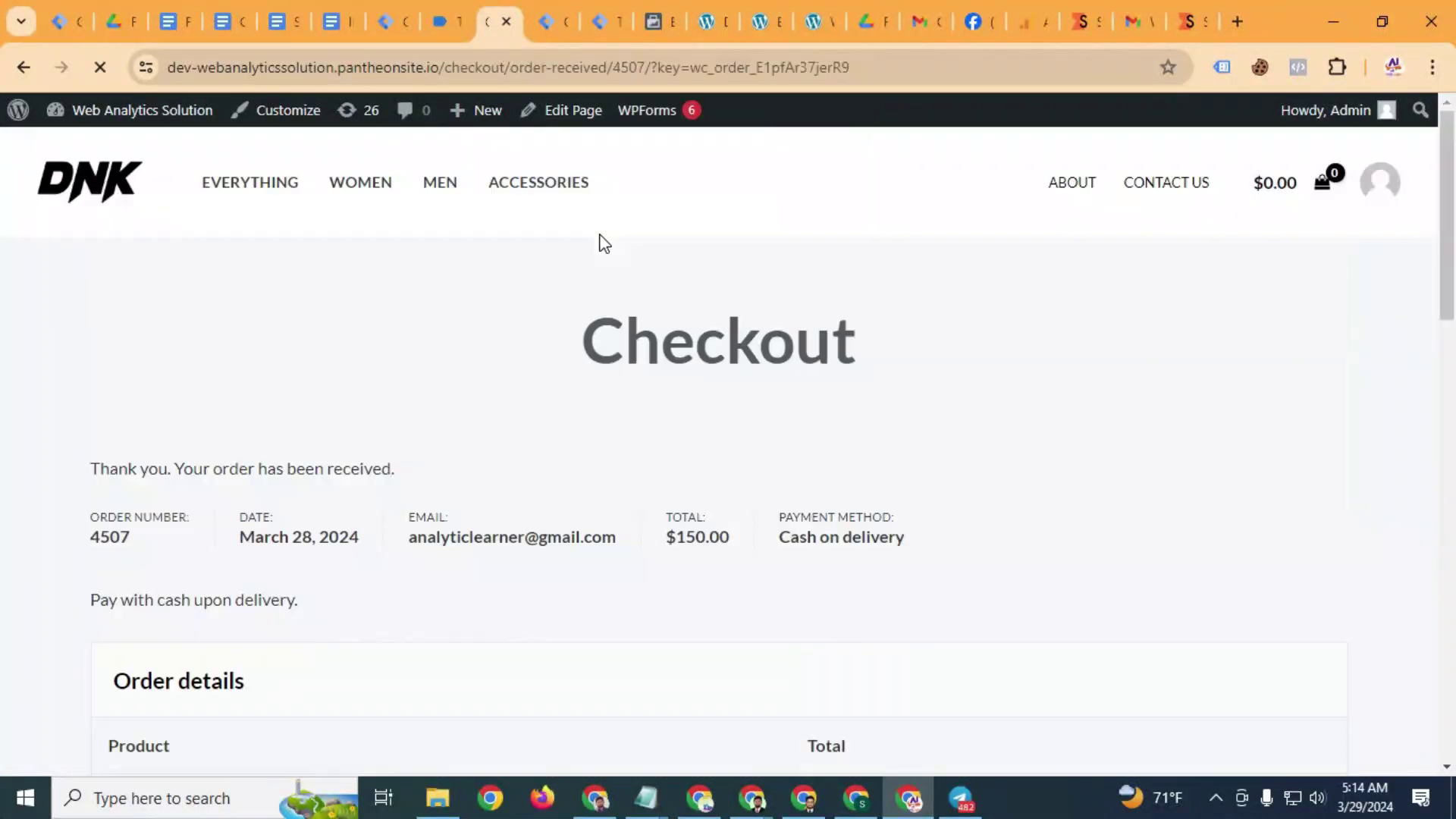
# Look through Facebook's test events for the browser and server versions of Purchase, Initiate checkout and PageView
pyautogui.click(656, 22)
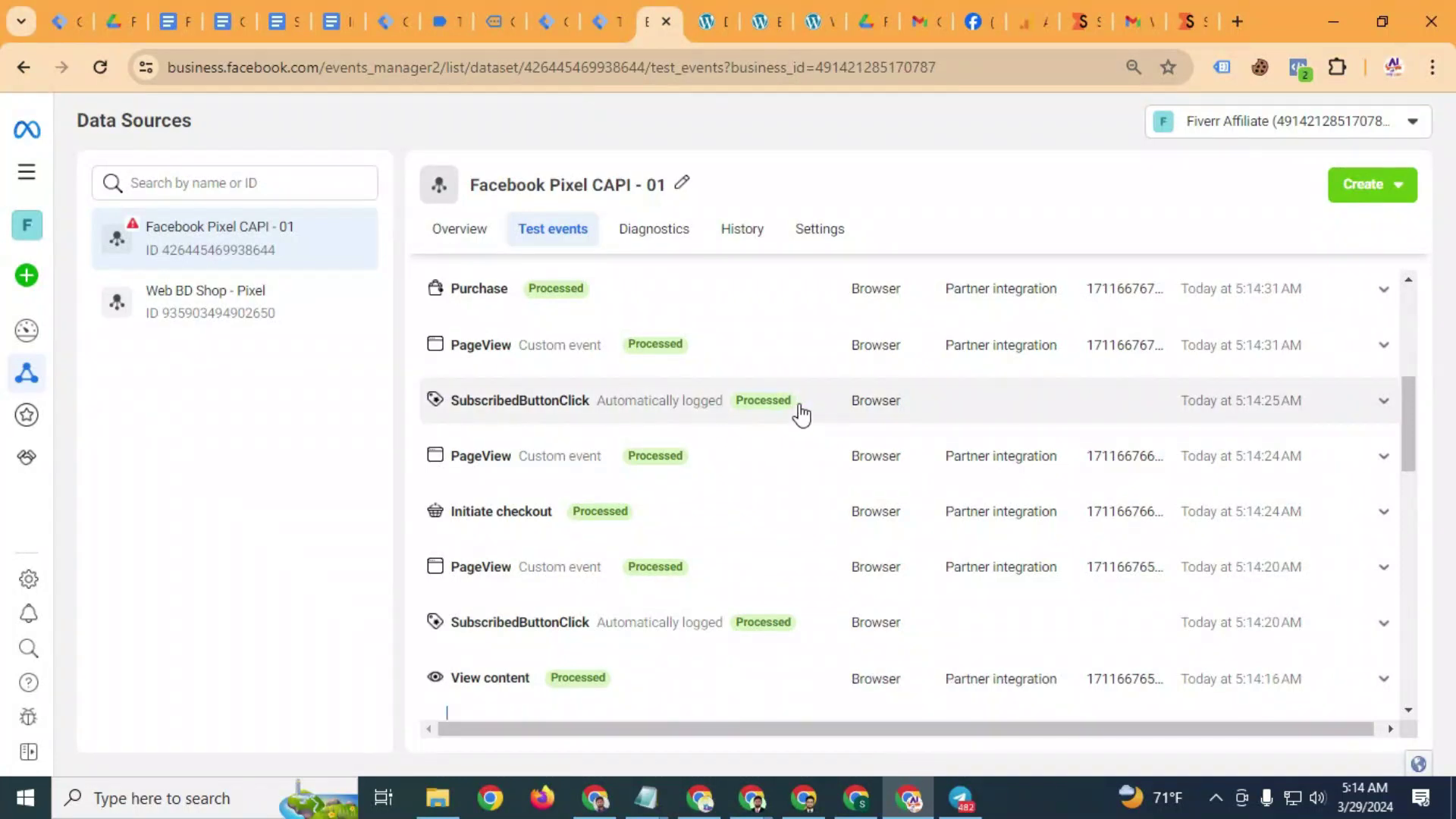
pyautogui.scroll(-2, 802, 413)
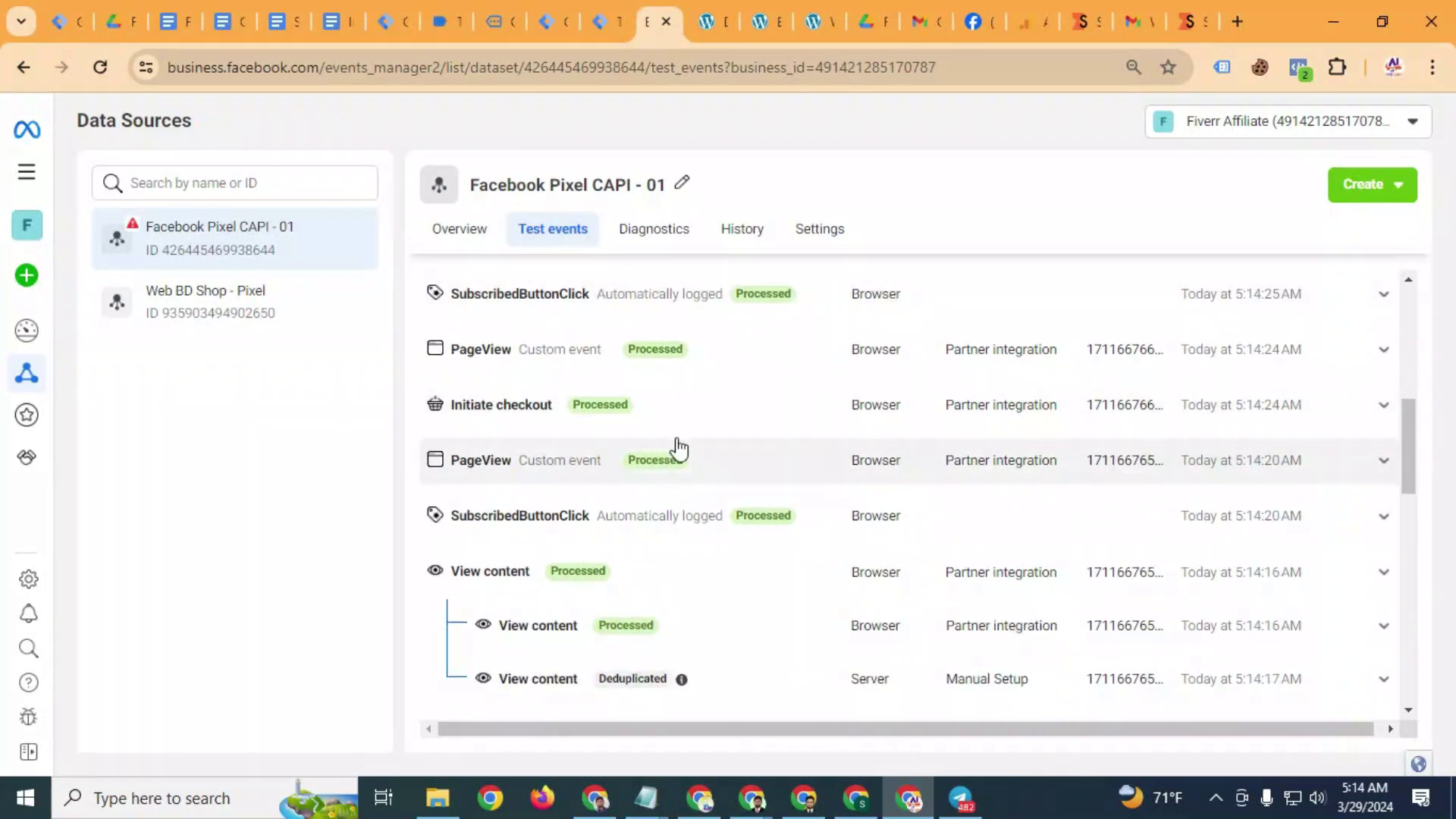
pyautogui.scroll(3, 677, 448)
pyautogui.scroll(-3, 677, 449)
pyautogui.scroll(3, 677, 449)
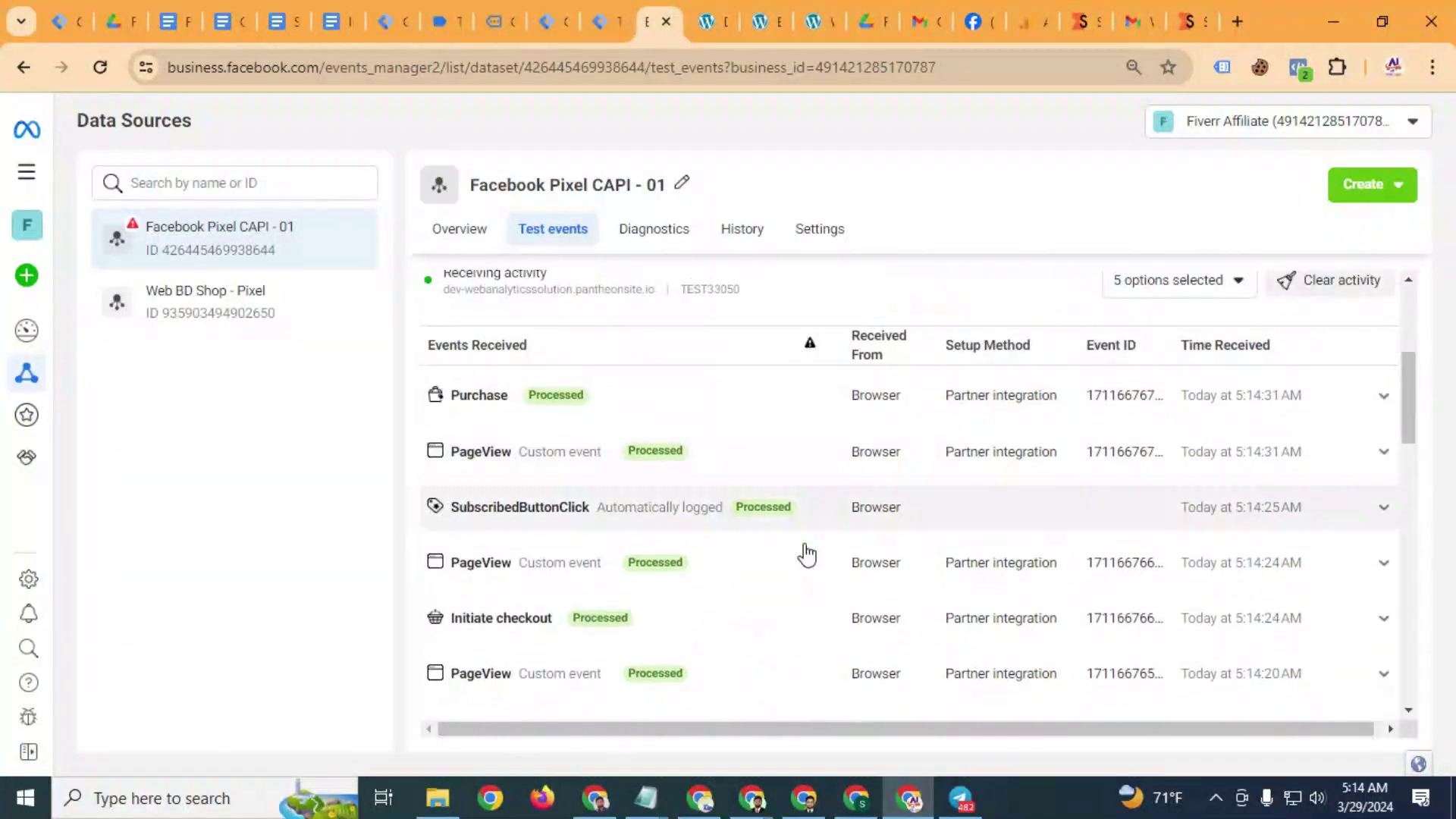
pyautogui.scroll(-3, 803, 554)
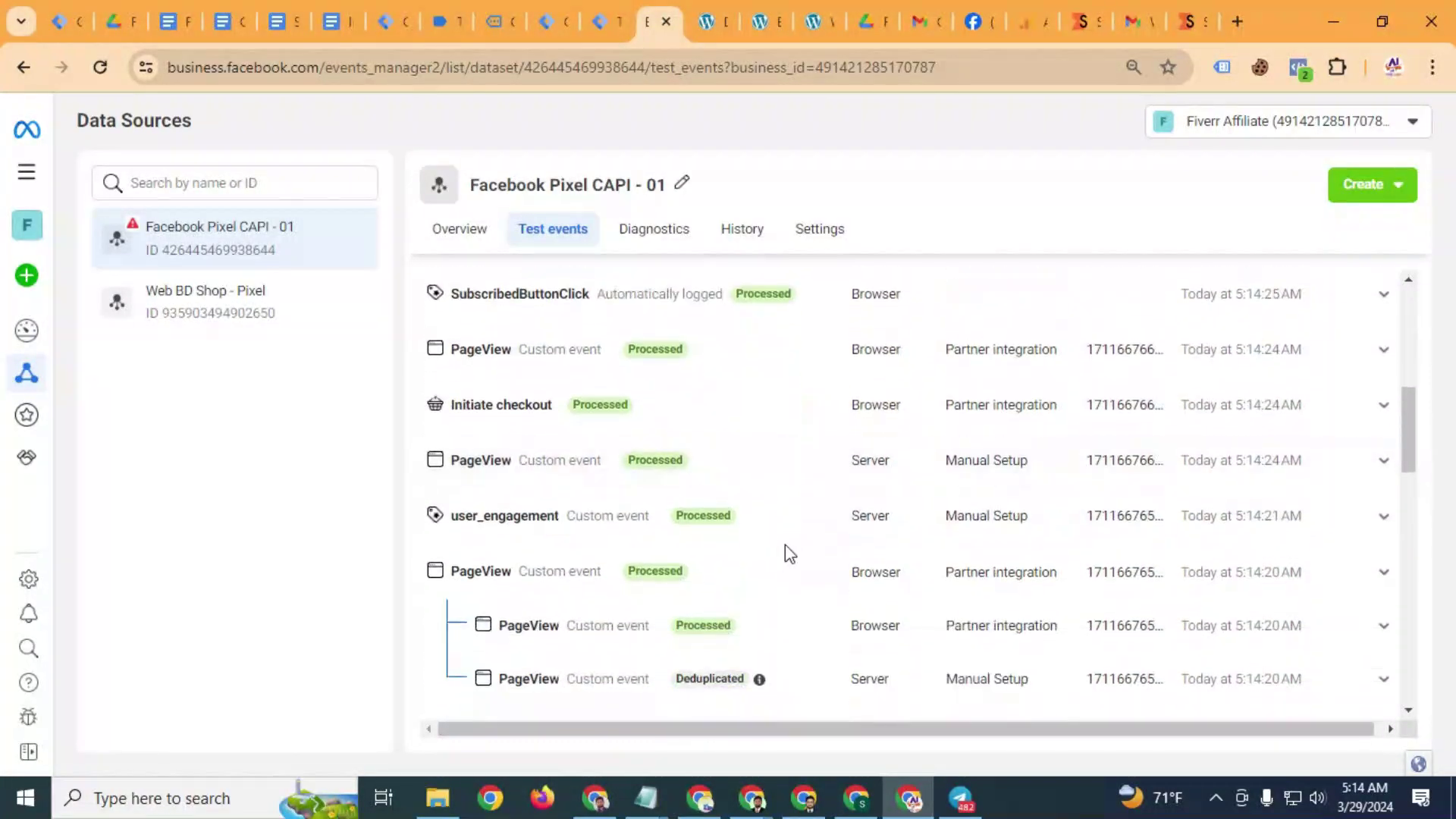
pyautogui.scroll(3, 778, 569)
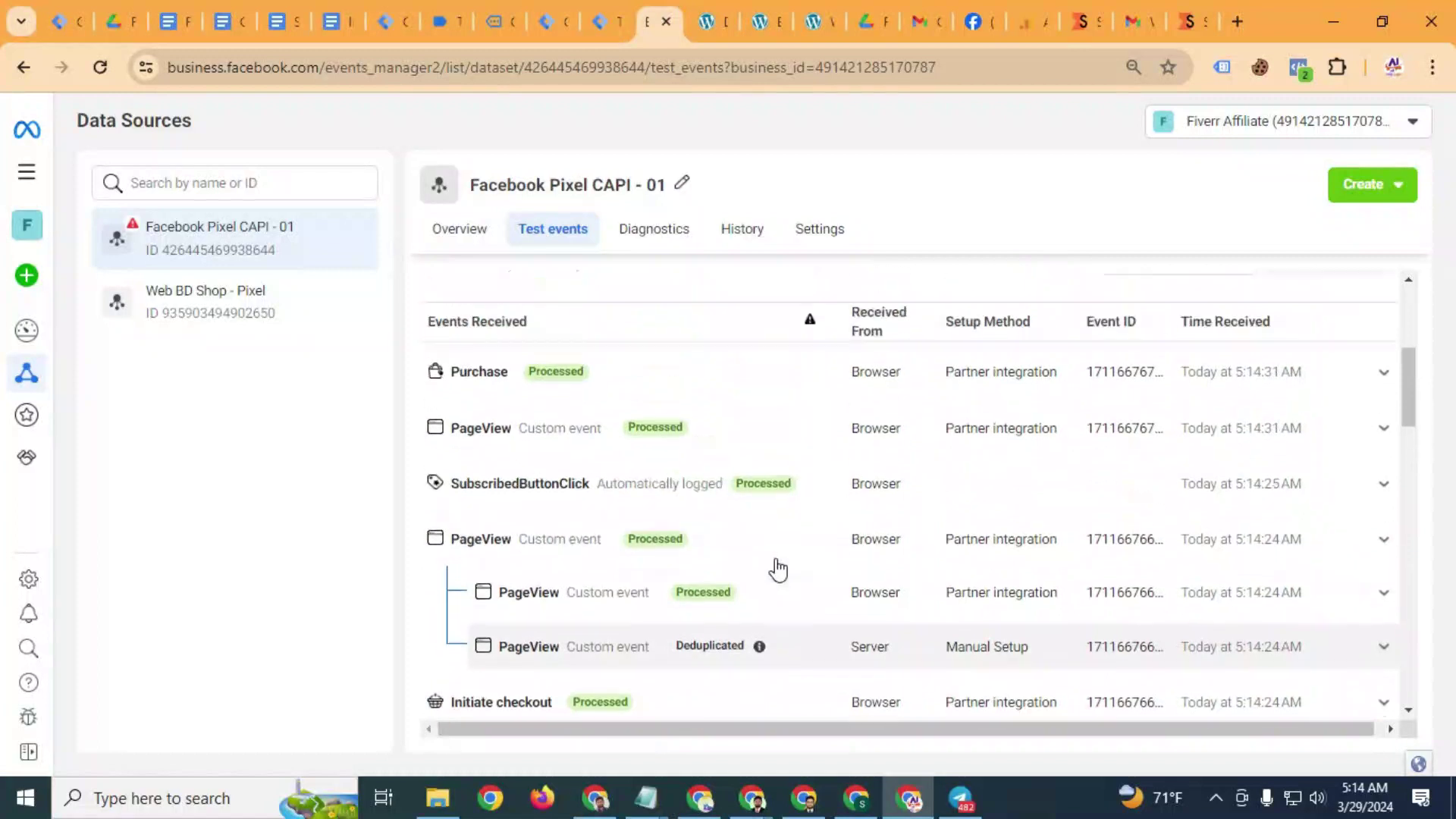
pyautogui.scroll(-3, 778, 568)
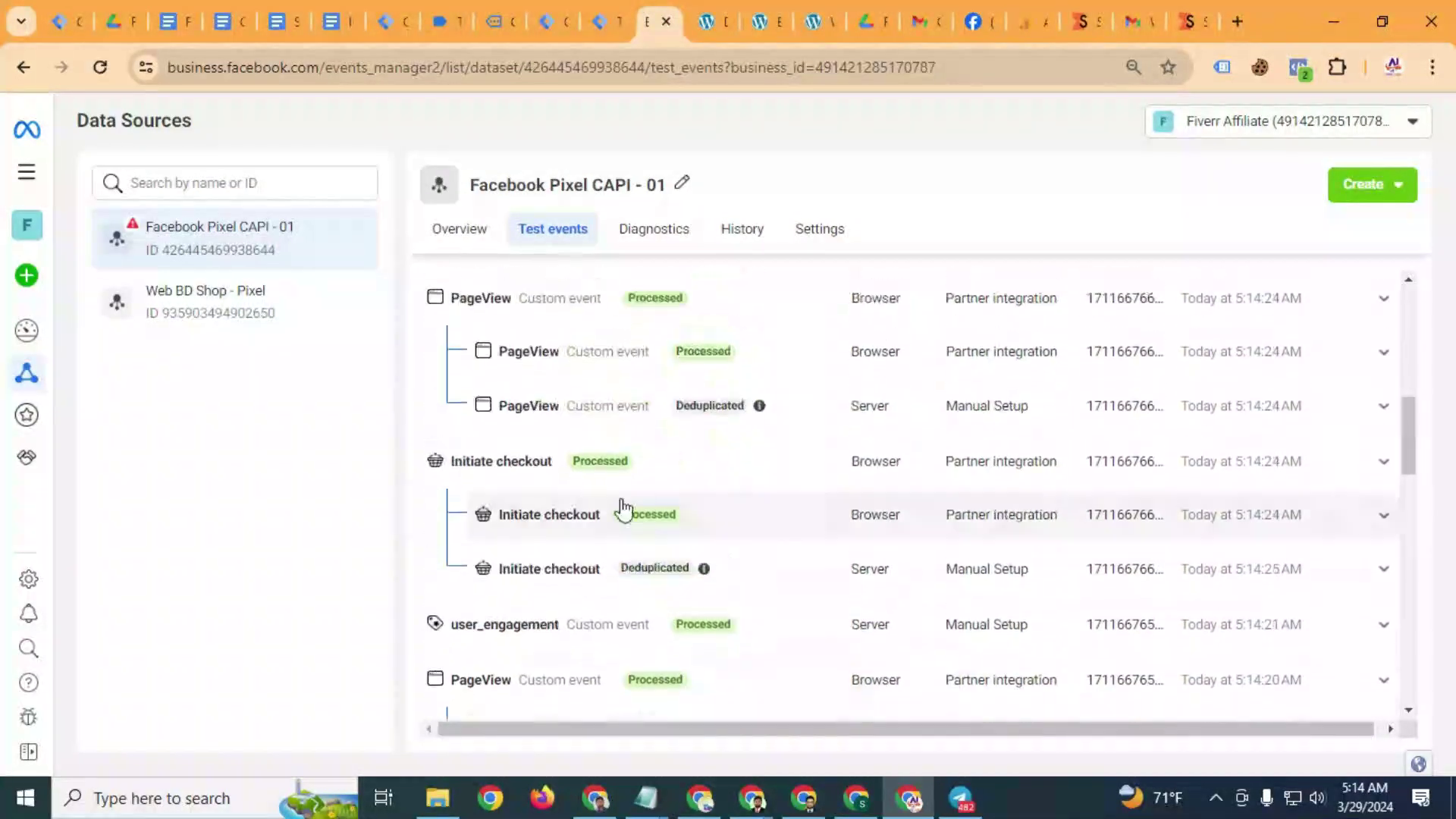
pyautogui.scroll(3, 546, 447)
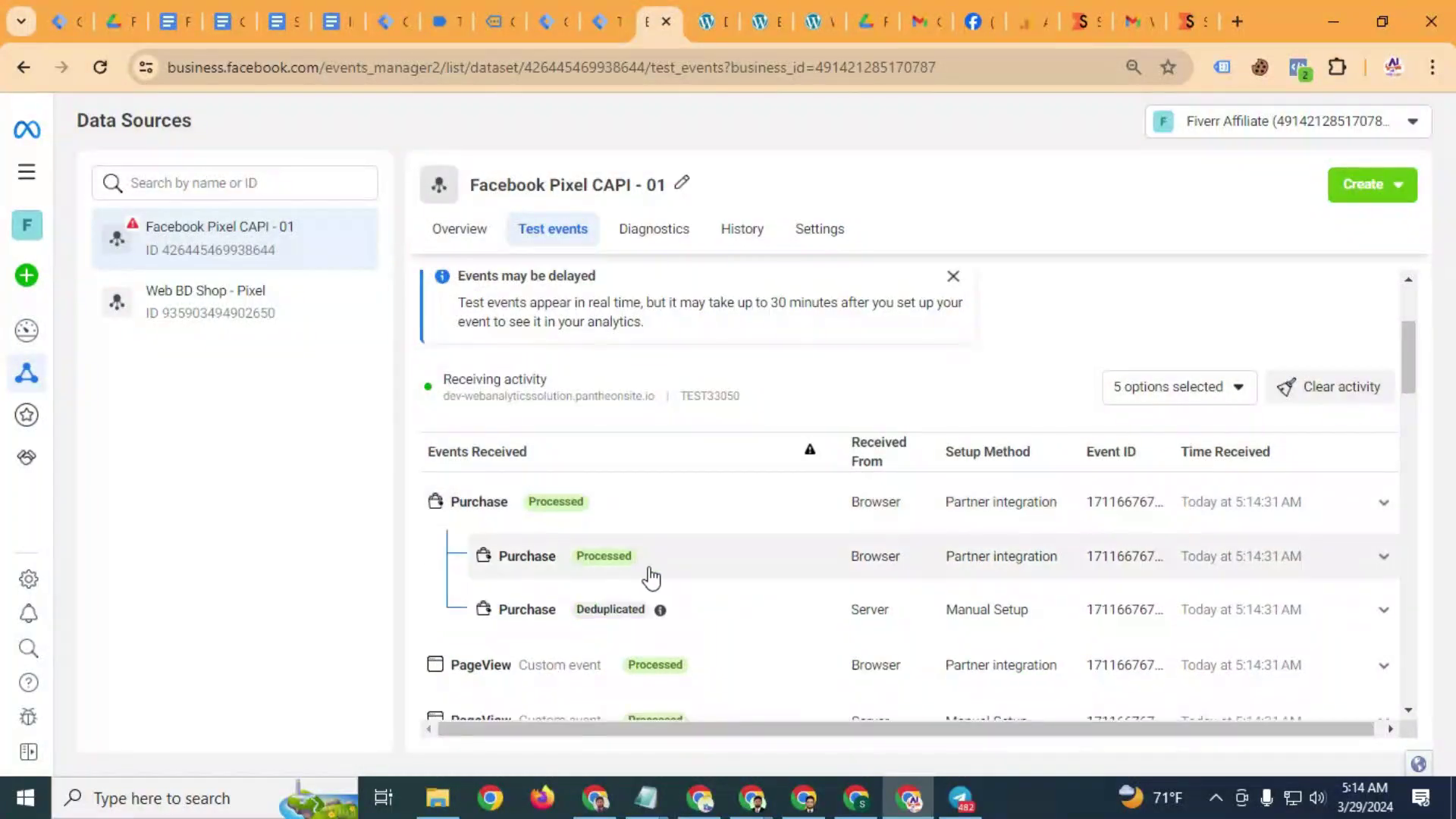
# Expand the browser Purchase event, highlight its advanced matching parameters, and collapse it
pyautogui.scroll(-2, 604, 553)
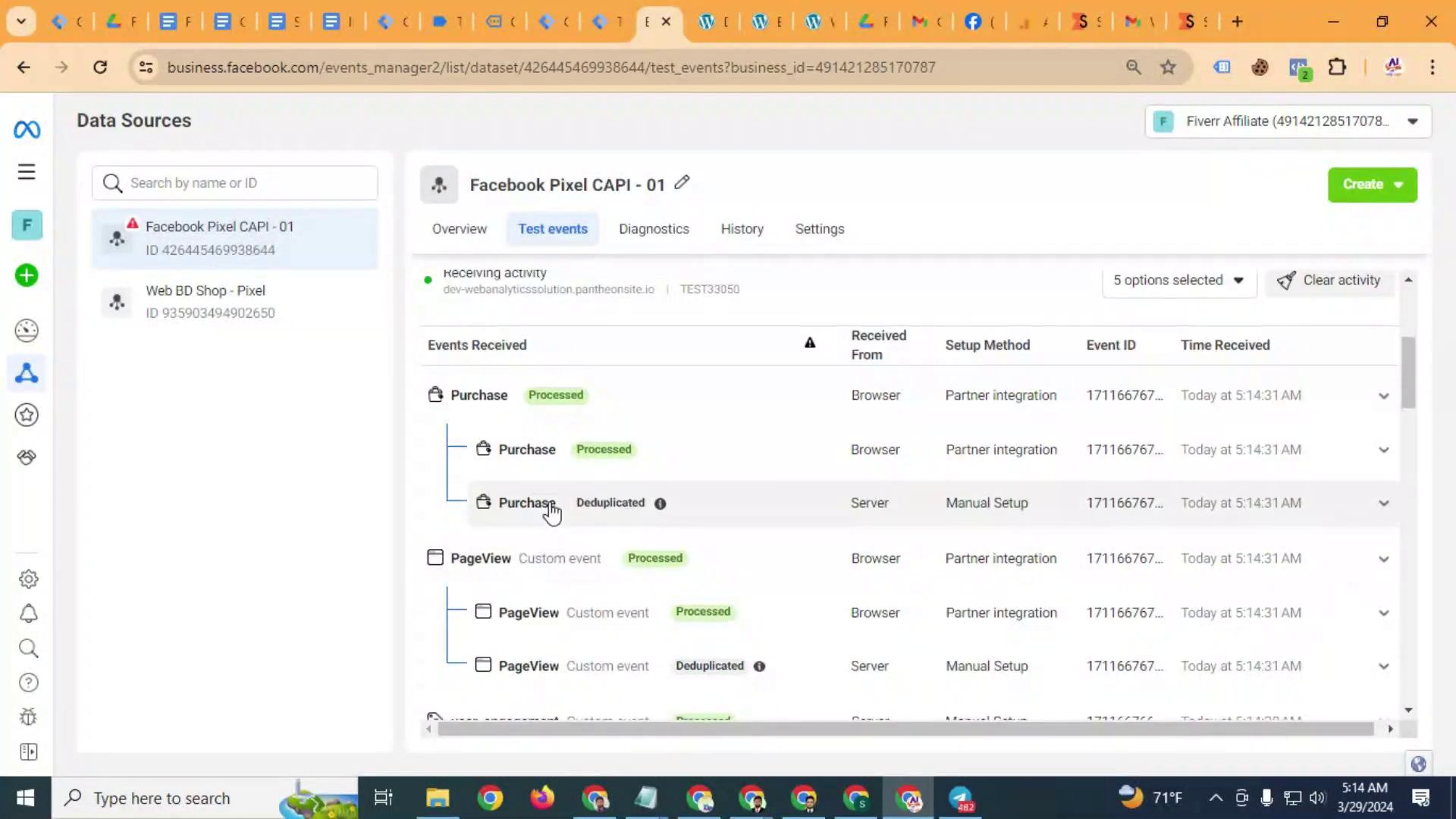
pyautogui.click(588, 468)
pyautogui.scroll(-1, 691, 513)
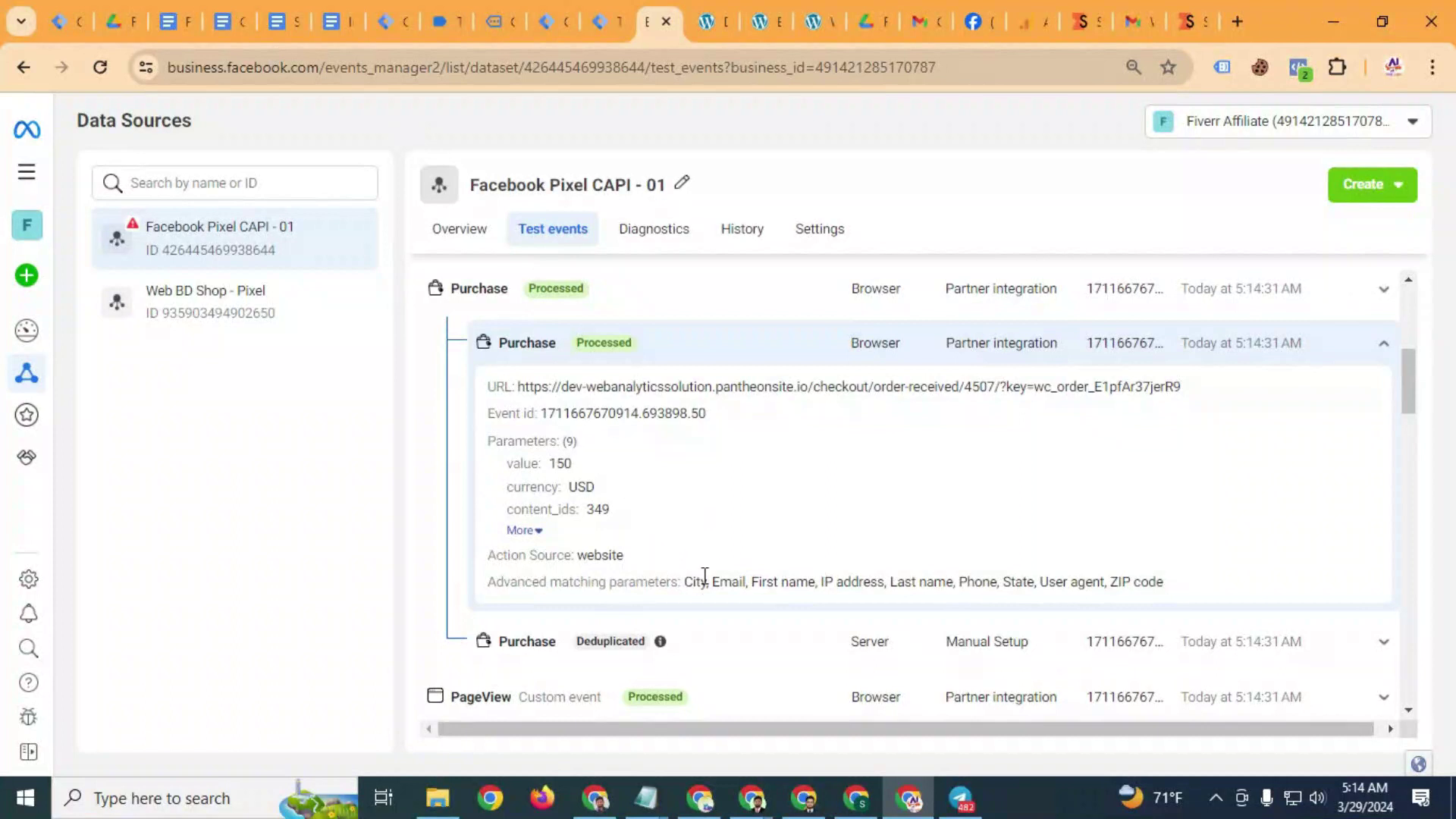
pyautogui.moveTo(689, 582); pyautogui.dragTo(1156, 598)
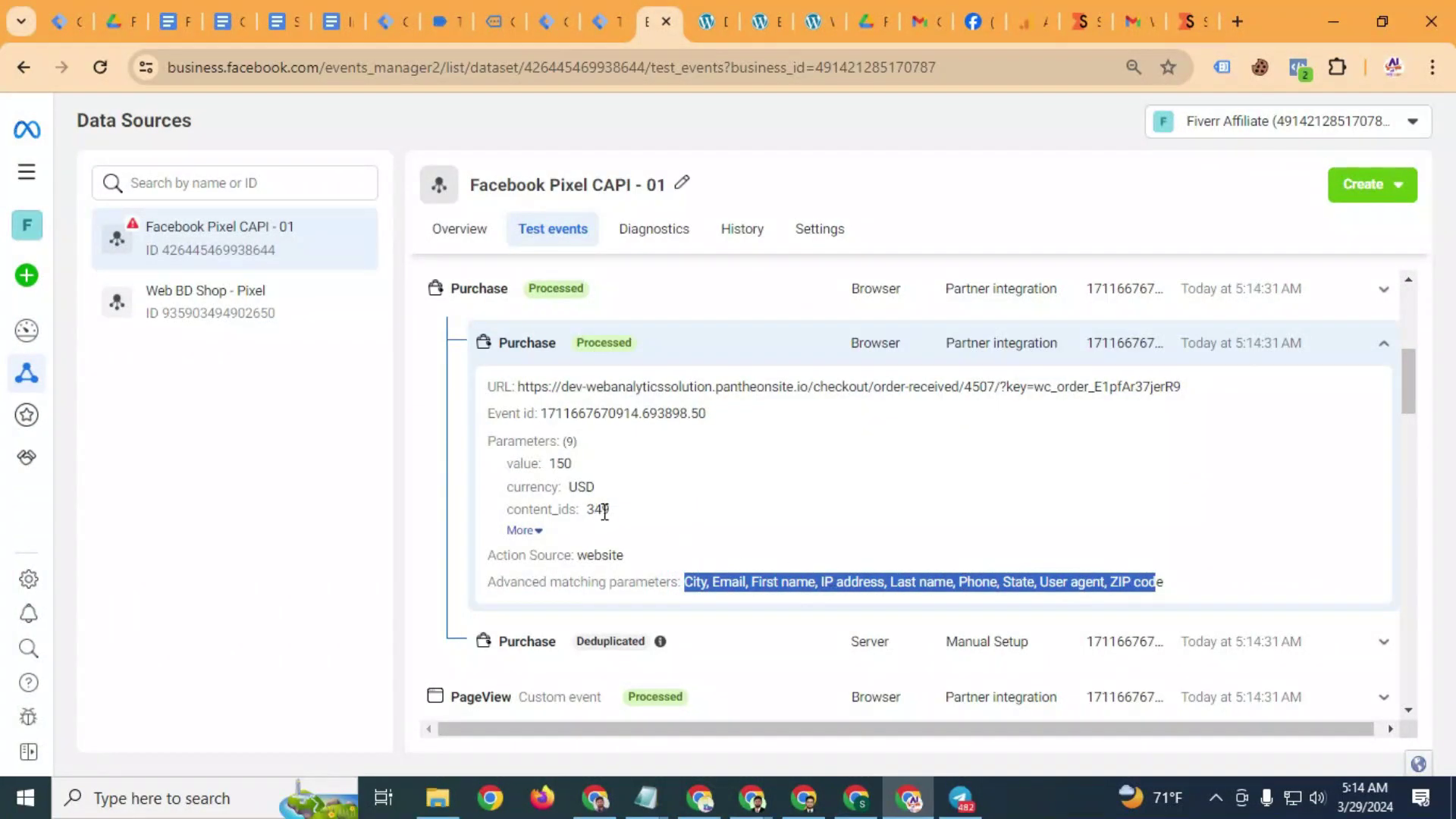
pyautogui.click(586, 347)
# Expand the deduplicated server Purchase event, highlight its user data keys, and collapse it
pyautogui.click(603, 403)
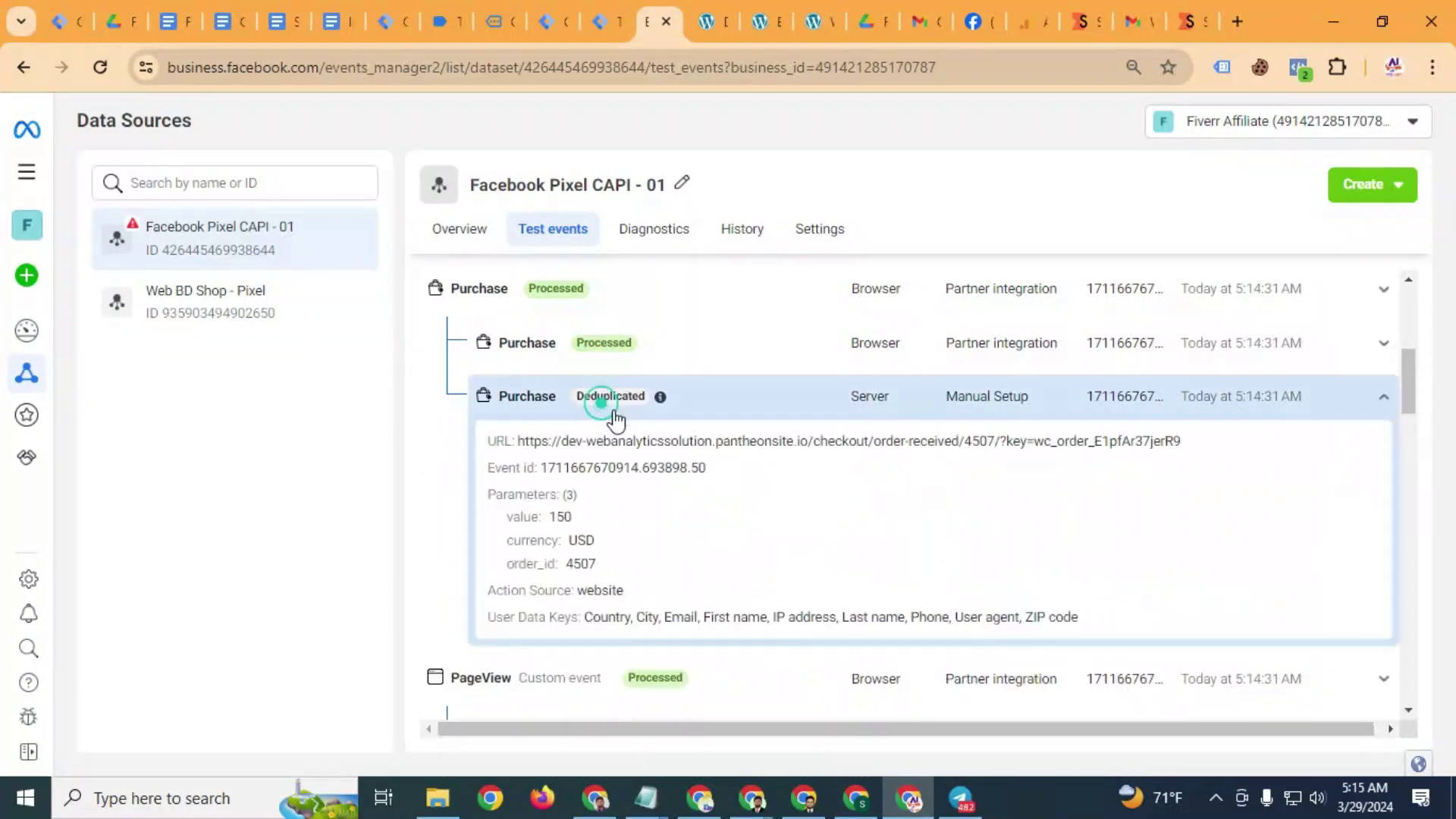
pyautogui.scroll(-3, 616, 419)
pyautogui.moveTo(588, 402); pyautogui.dragTo(1099, 417)
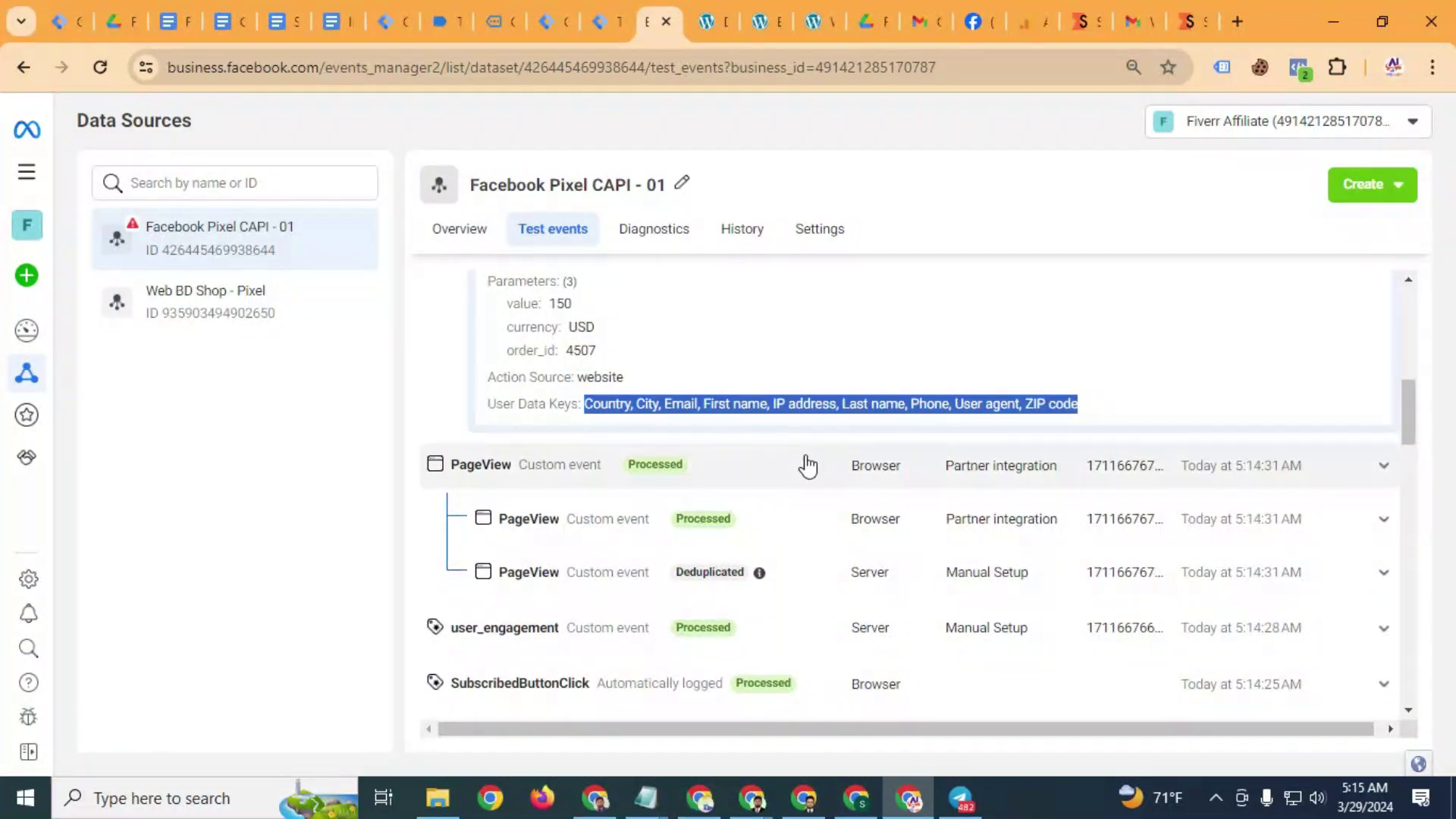
pyautogui.scroll(3, 758, 459)
pyautogui.click(653, 401)
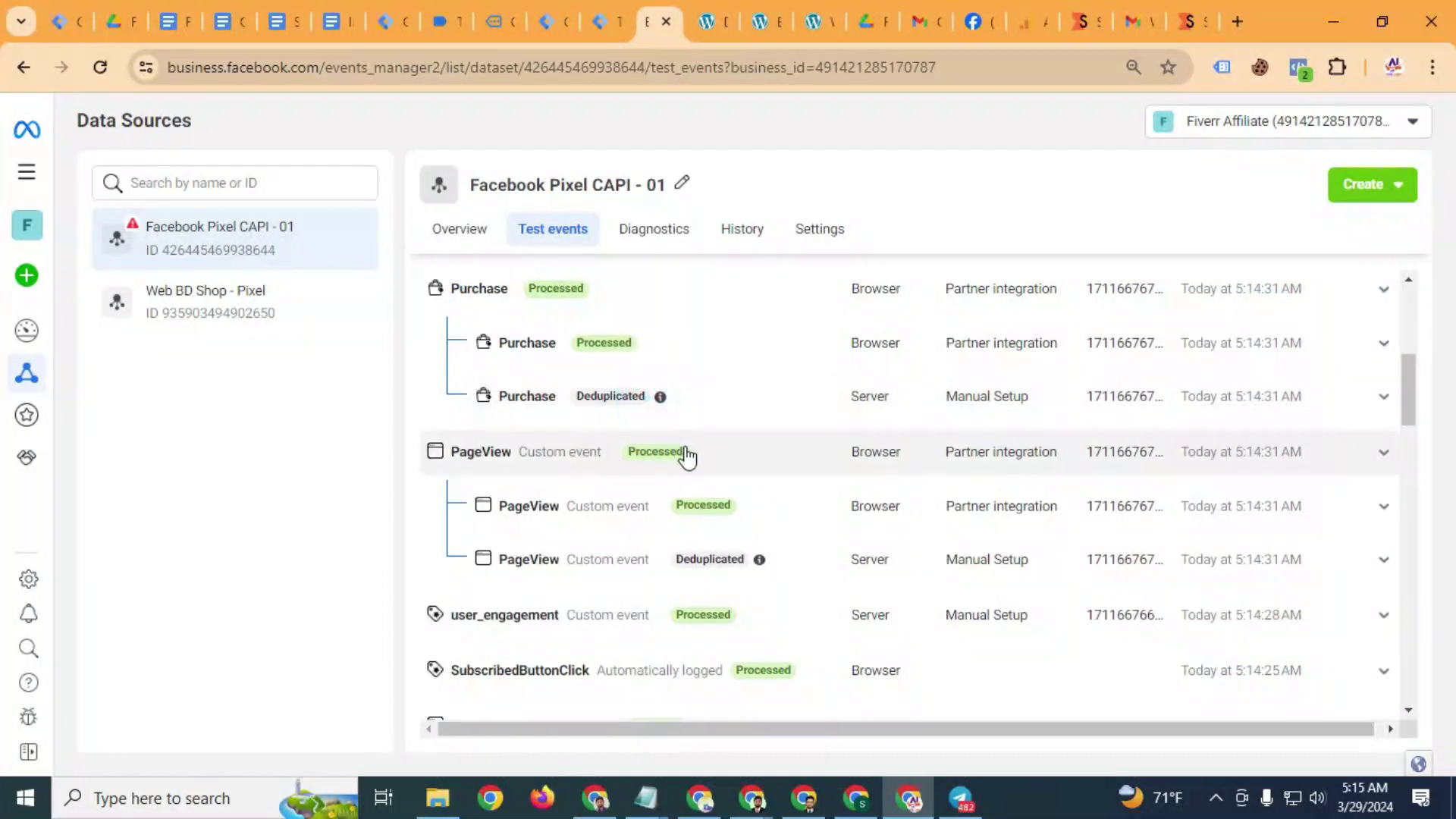
# Search the received events for the add-to-cart action, and expand the cart page's SubscribedButtonClick event with its full parameter list
pyautogui.scroll(-3, 687, 455)
pyautogui.scroll(-2, 576, 489)
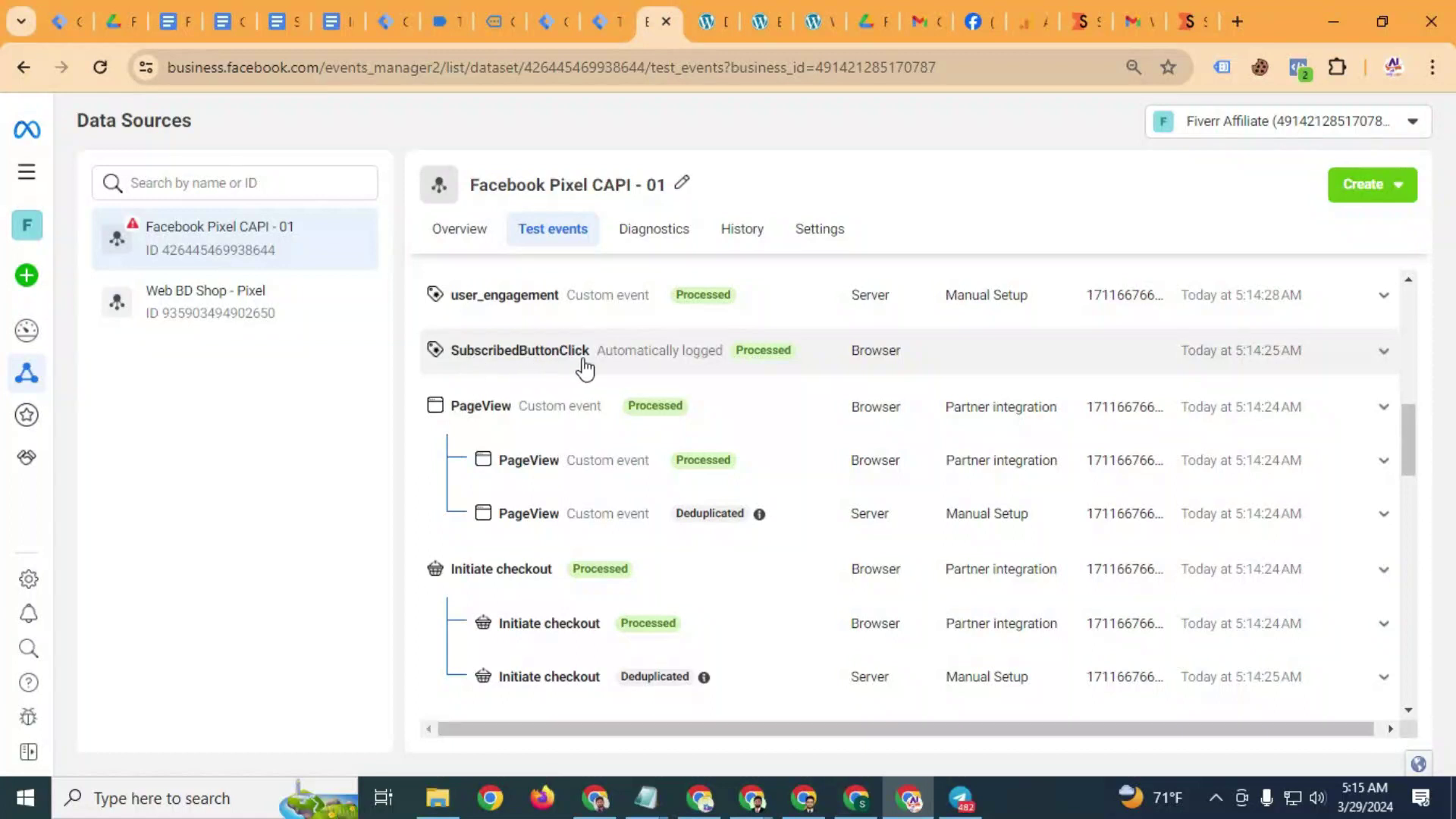
pyautogui.scroll(-6, 698, 362)
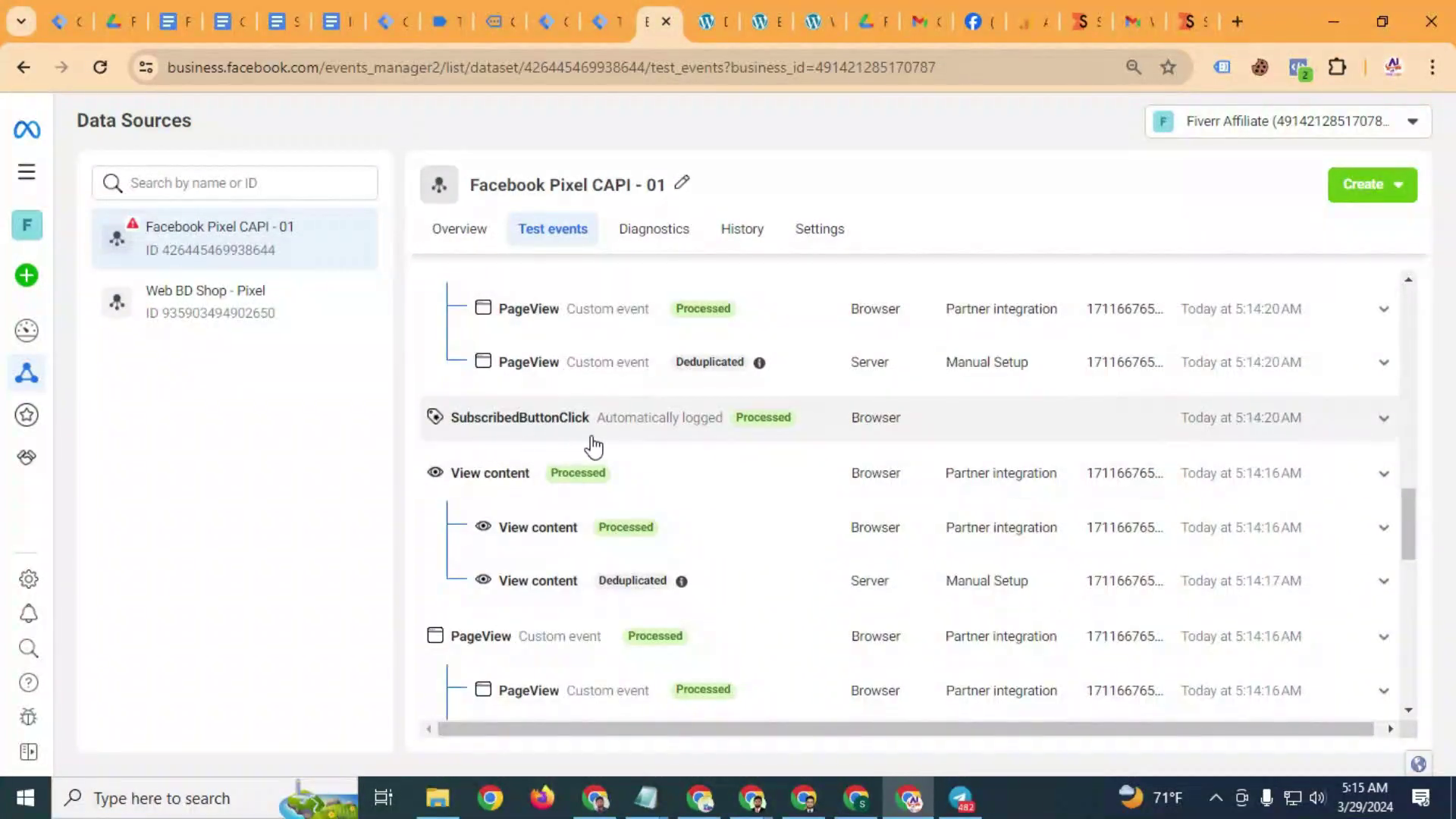
pyautogui.scroll(-5, 672, 434)
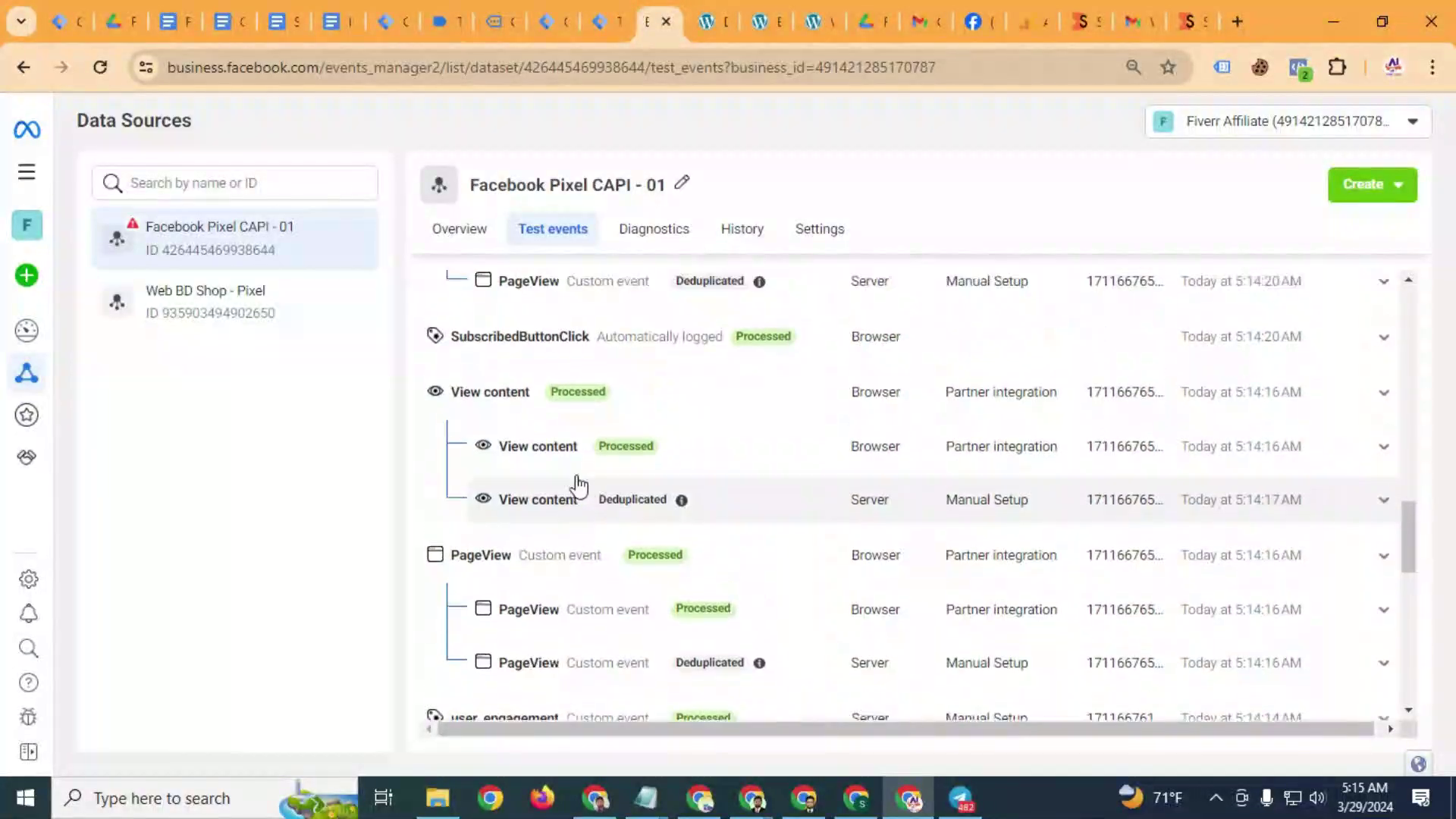
pyautogui.click(649, 421)
pyautogui.scroll(-2, 682, 455)
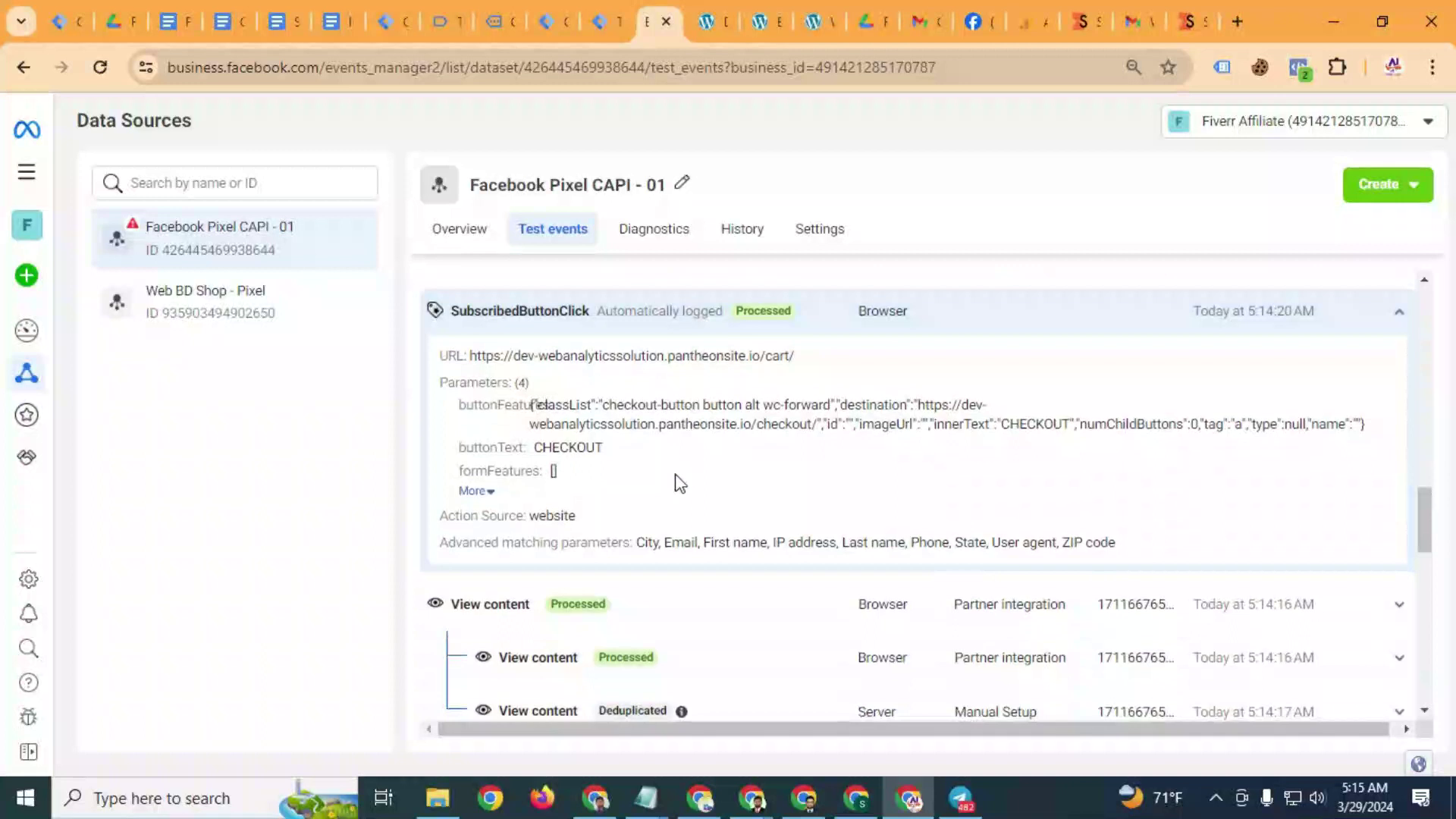
pyautogui.click(475, 491)
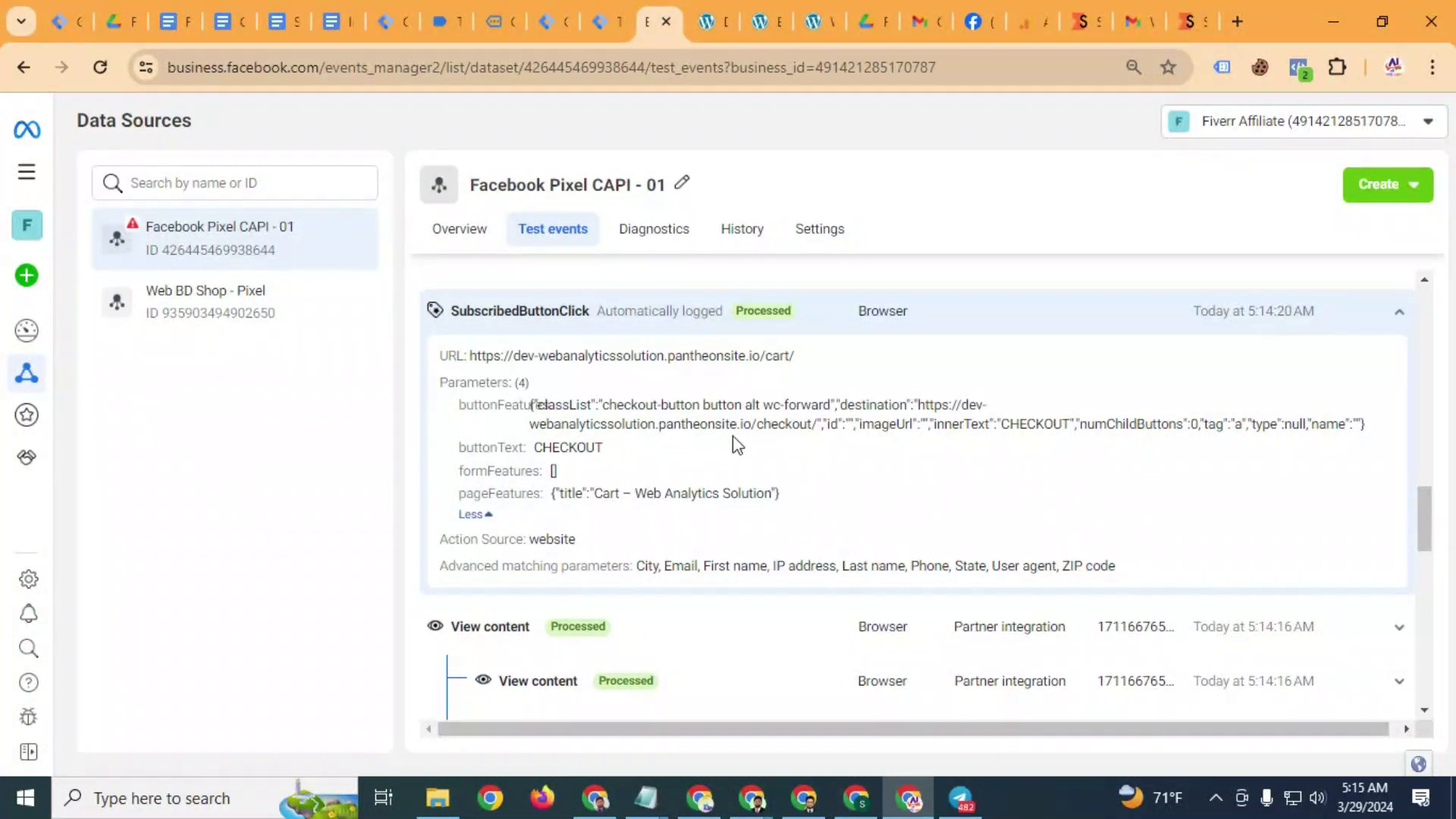
pyautogui.scroll(-2, 652, 497)
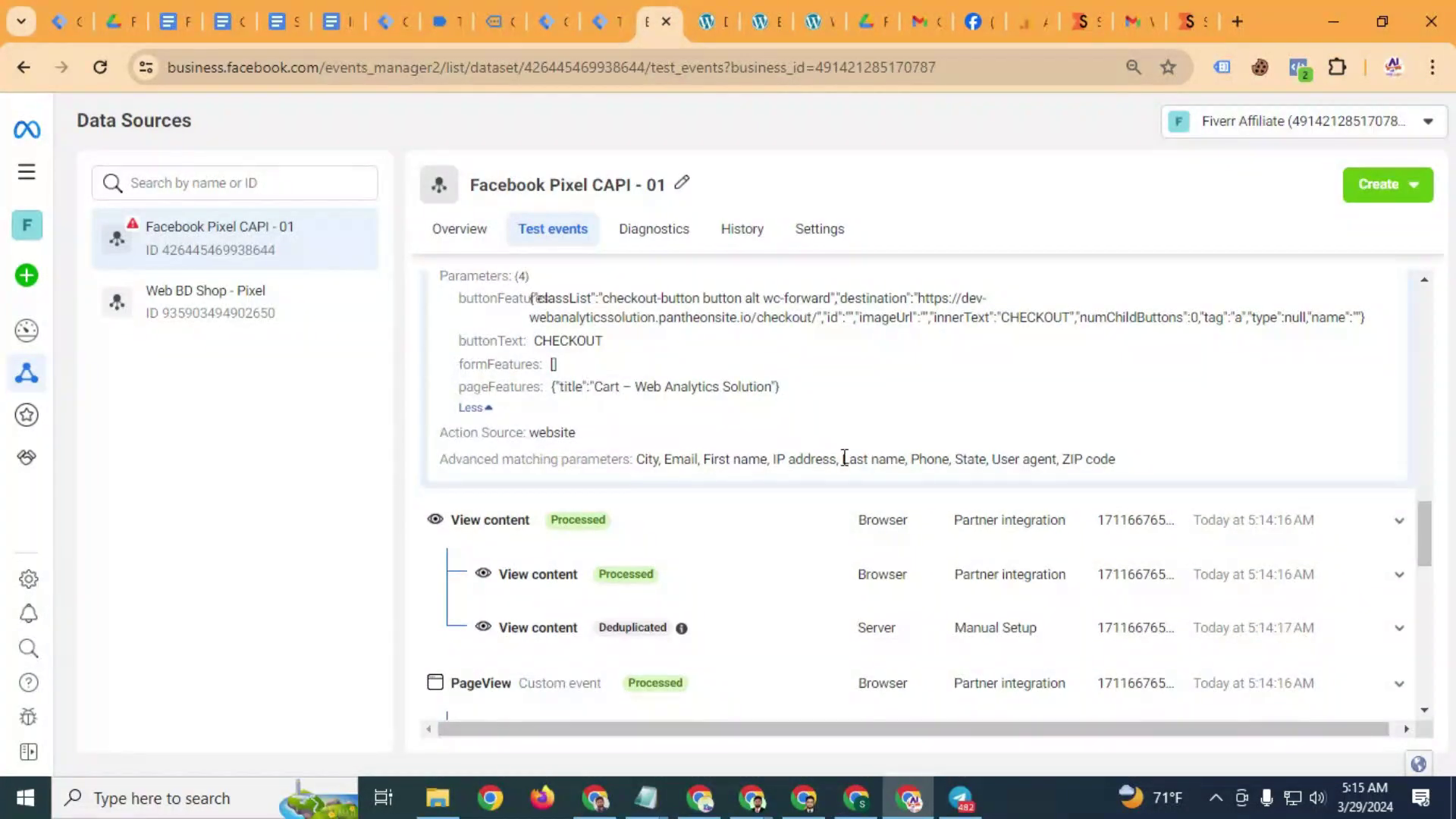
pyautogui.scroll(4, 664, 484)
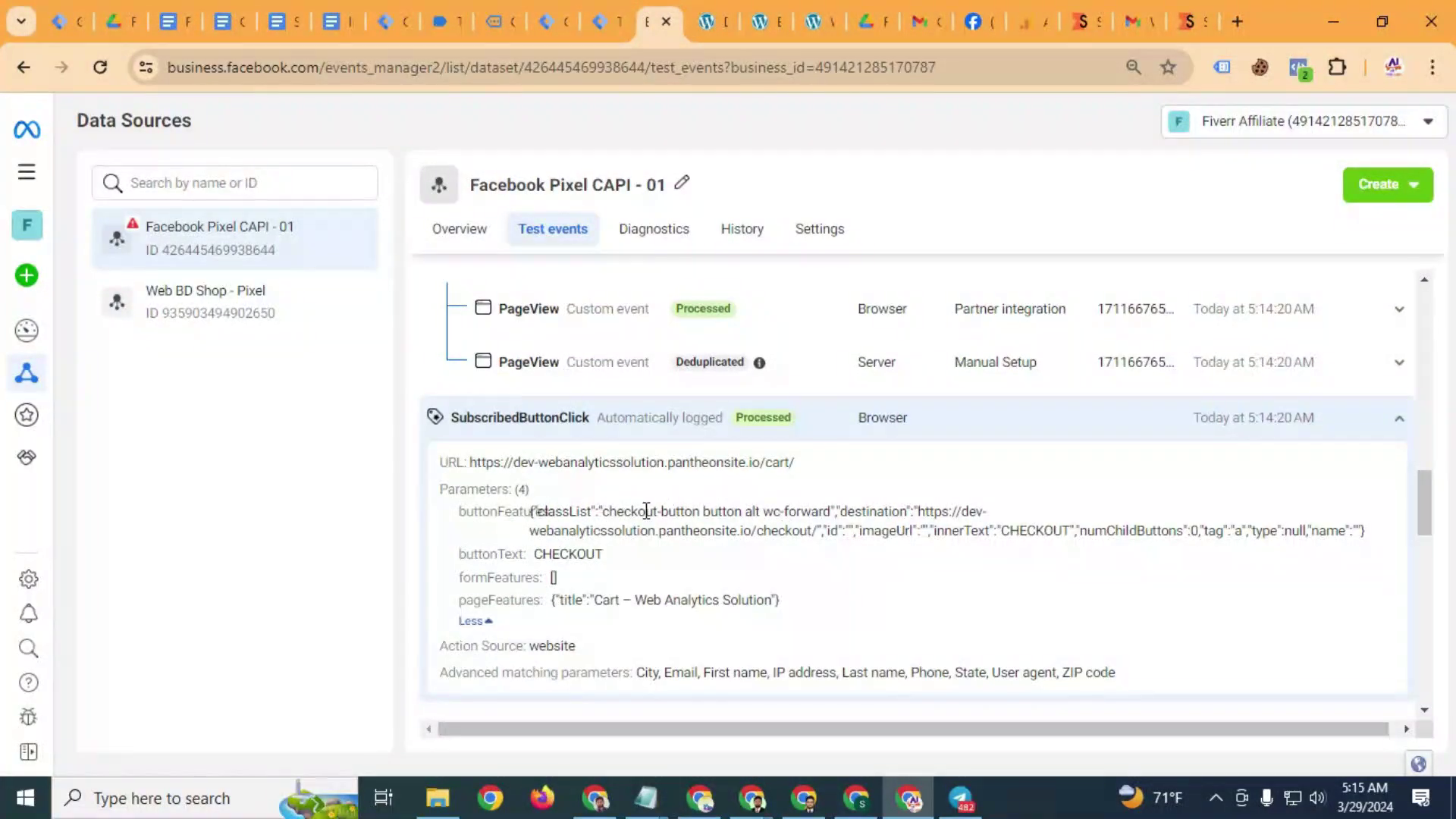
pyautogui.scroll(2, 646, 510)
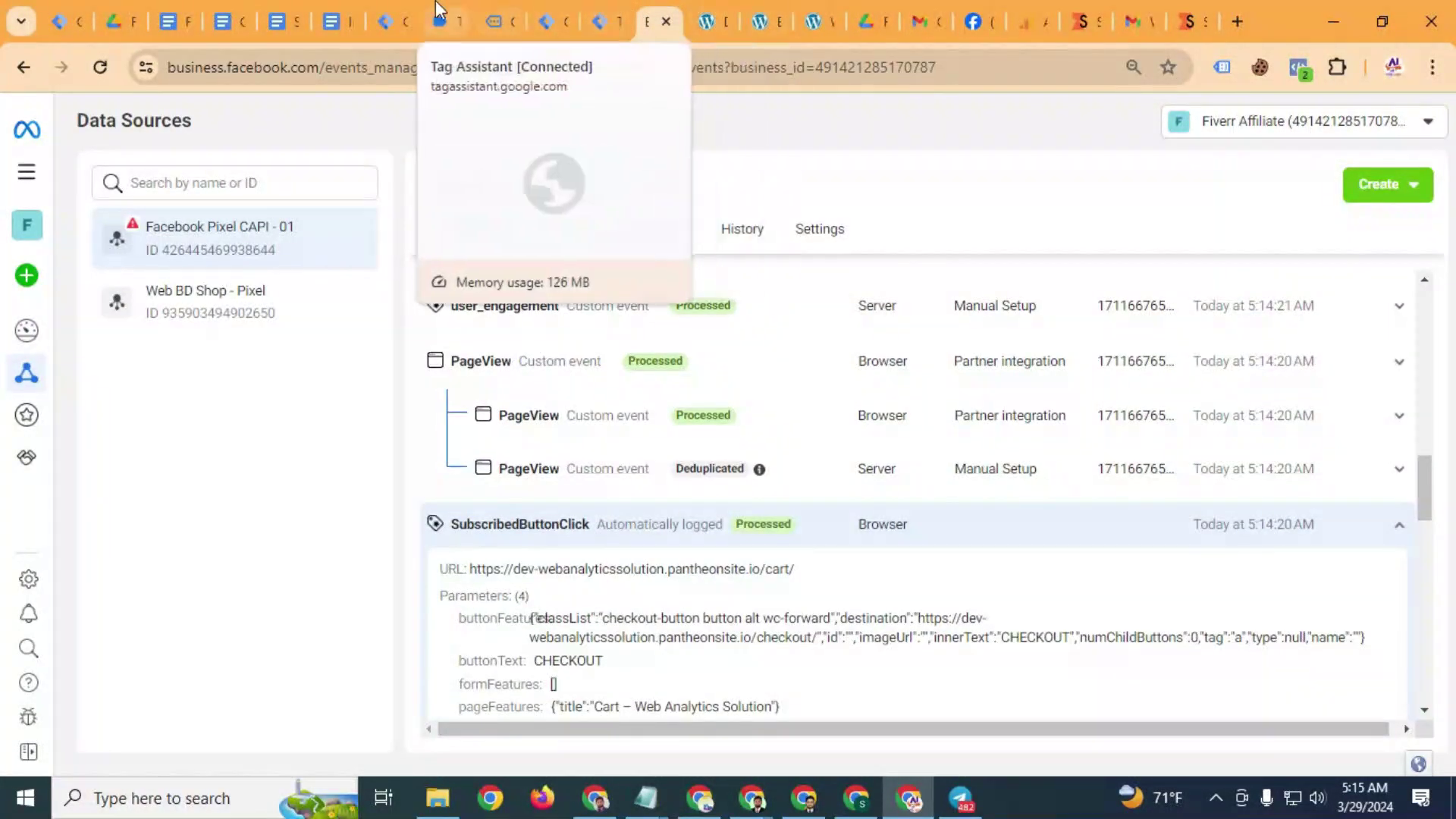
# In Tag Manager, enable Disable Automatic Configuration for the Add To Cart Tag's Facebook Pixel setup, save the tag and close it
pyautogui.click(391, 21)
pyautogui.click(90, 397)
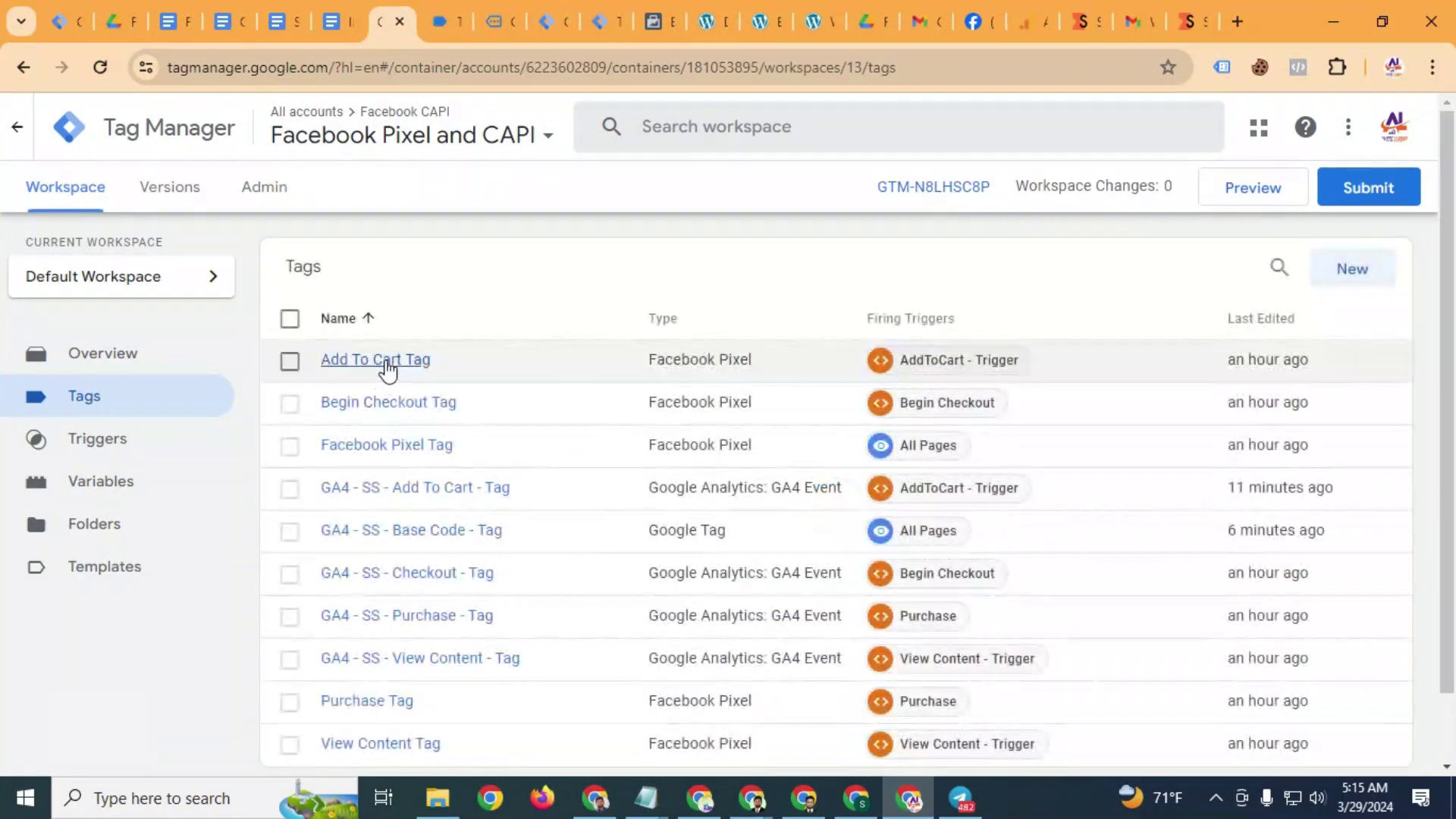
pyautogui.click(388, 360)
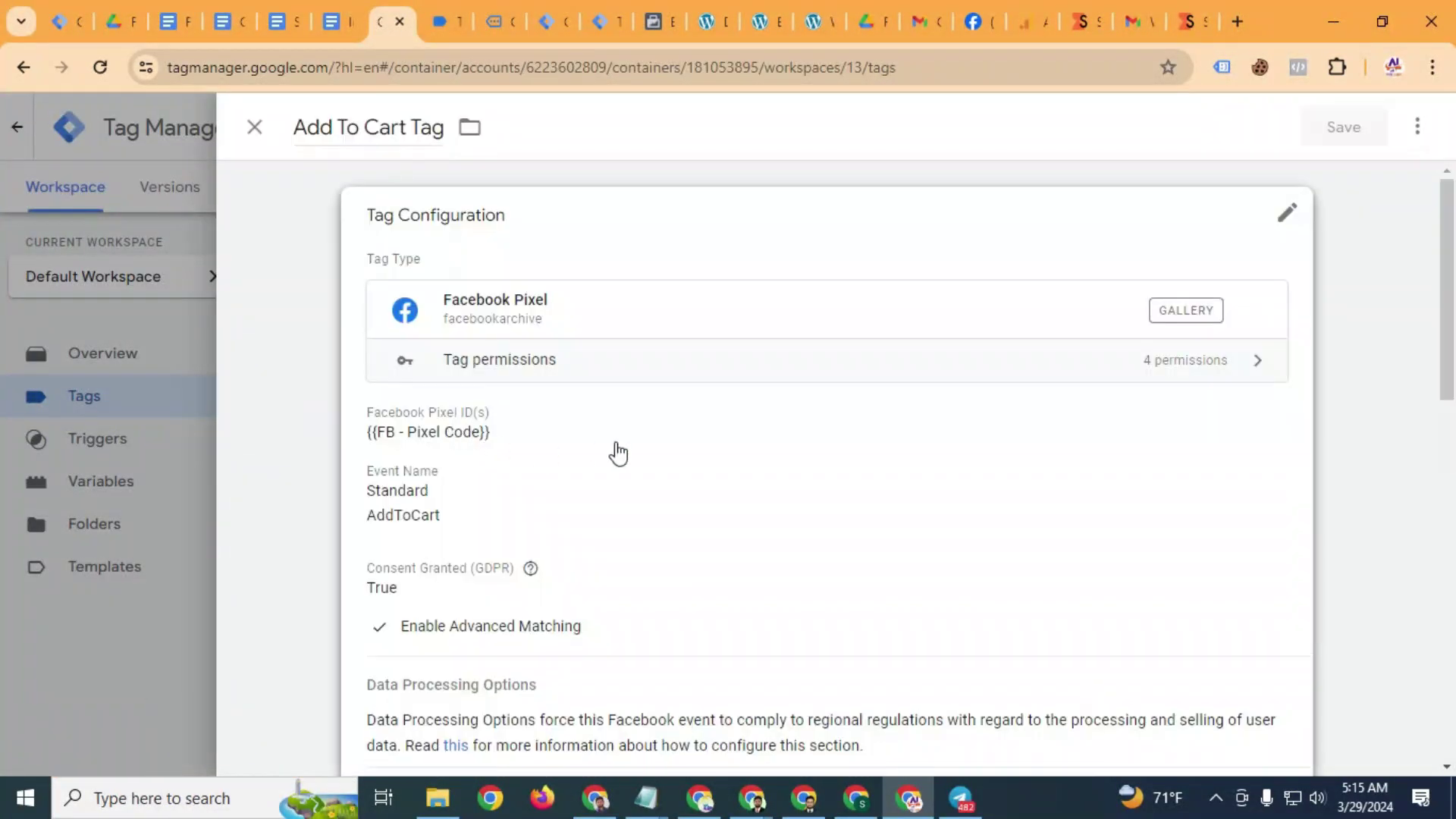
pyautogui.click(614, 452)
pyautogui.scroll(-3, 672, 478)
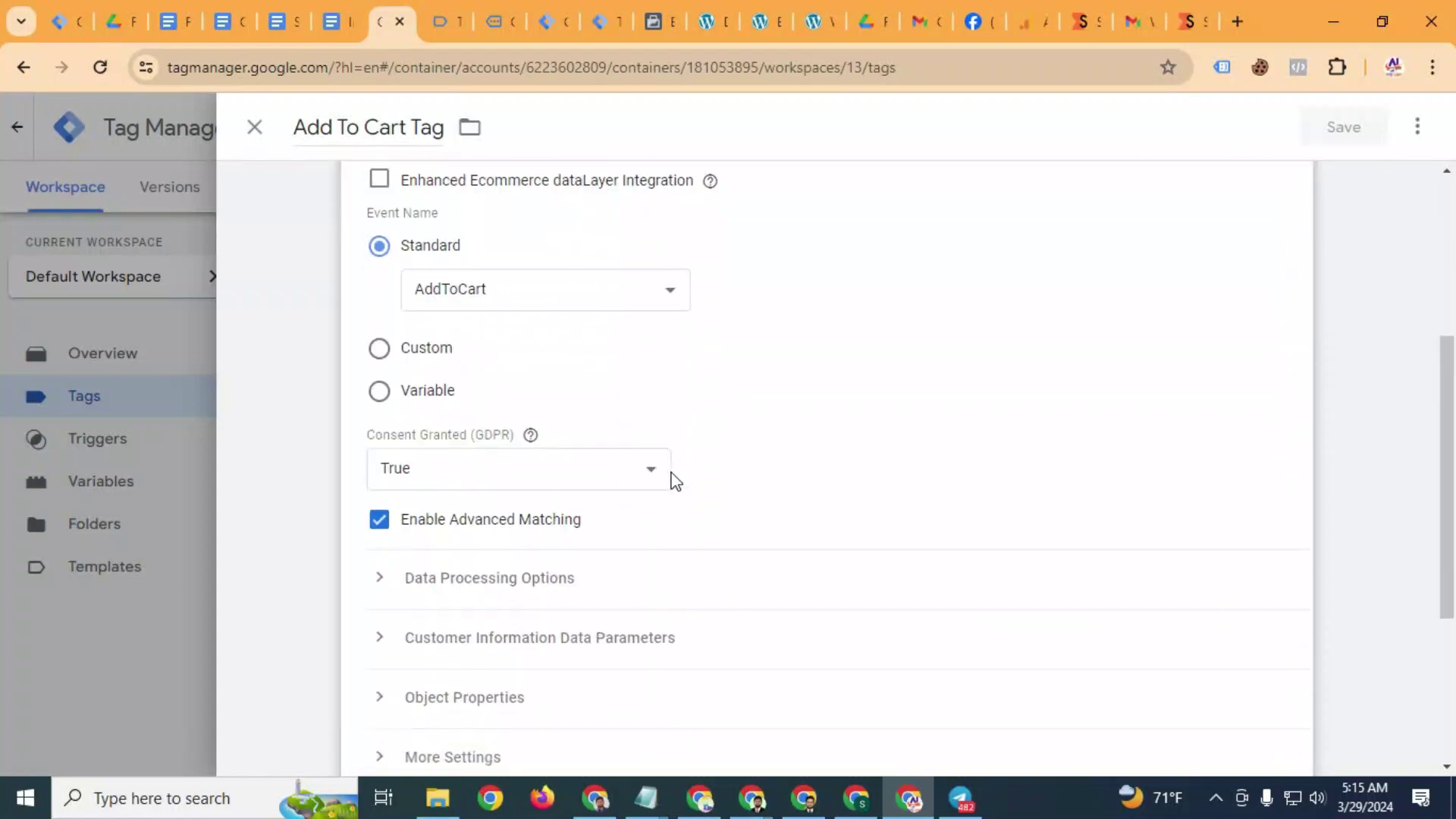
pyautogui.scroll(-4, 675, 482)
pyautogui.click(497, 472)
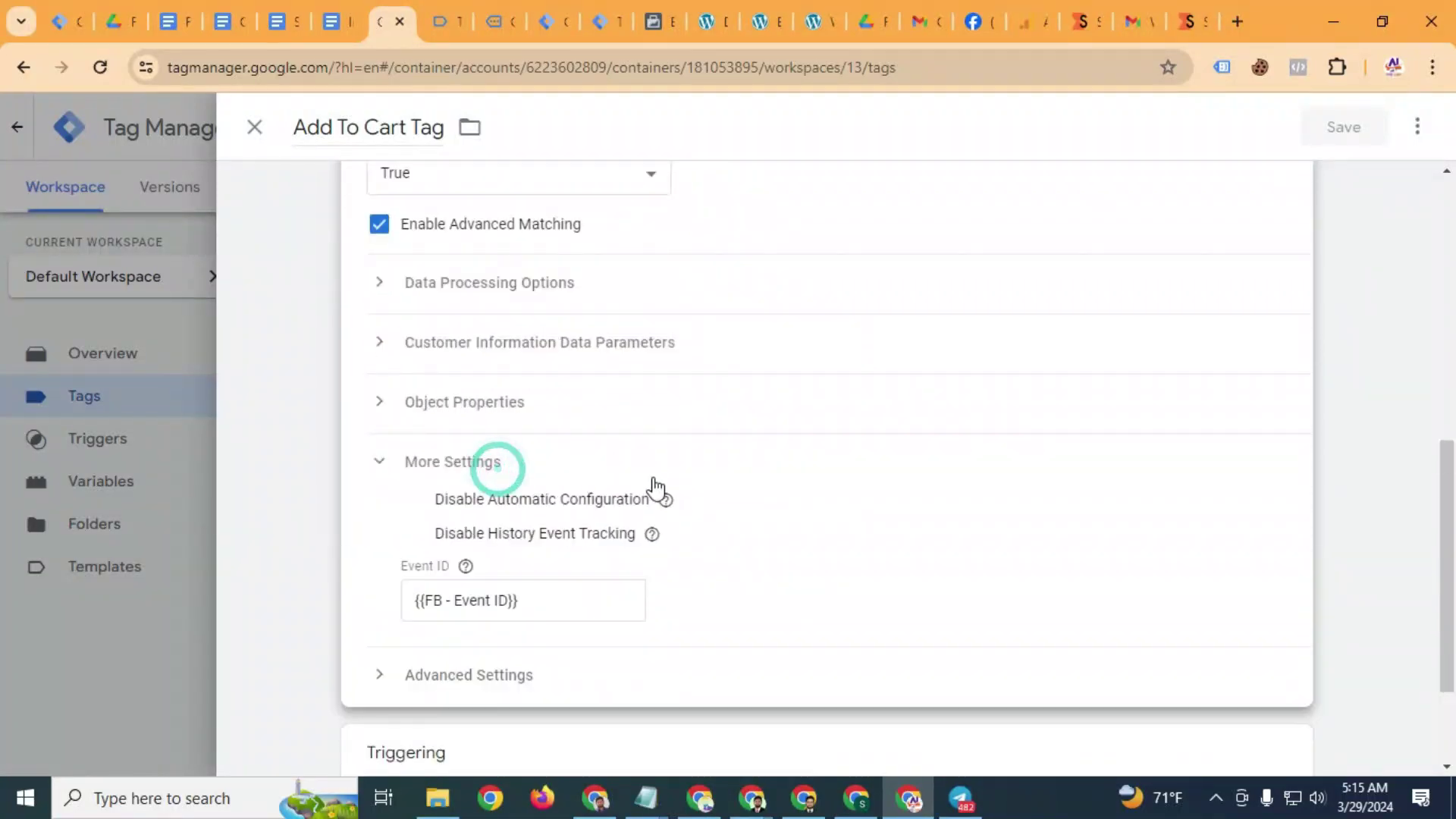
pyautogui.scroll(-2, 665, 489)
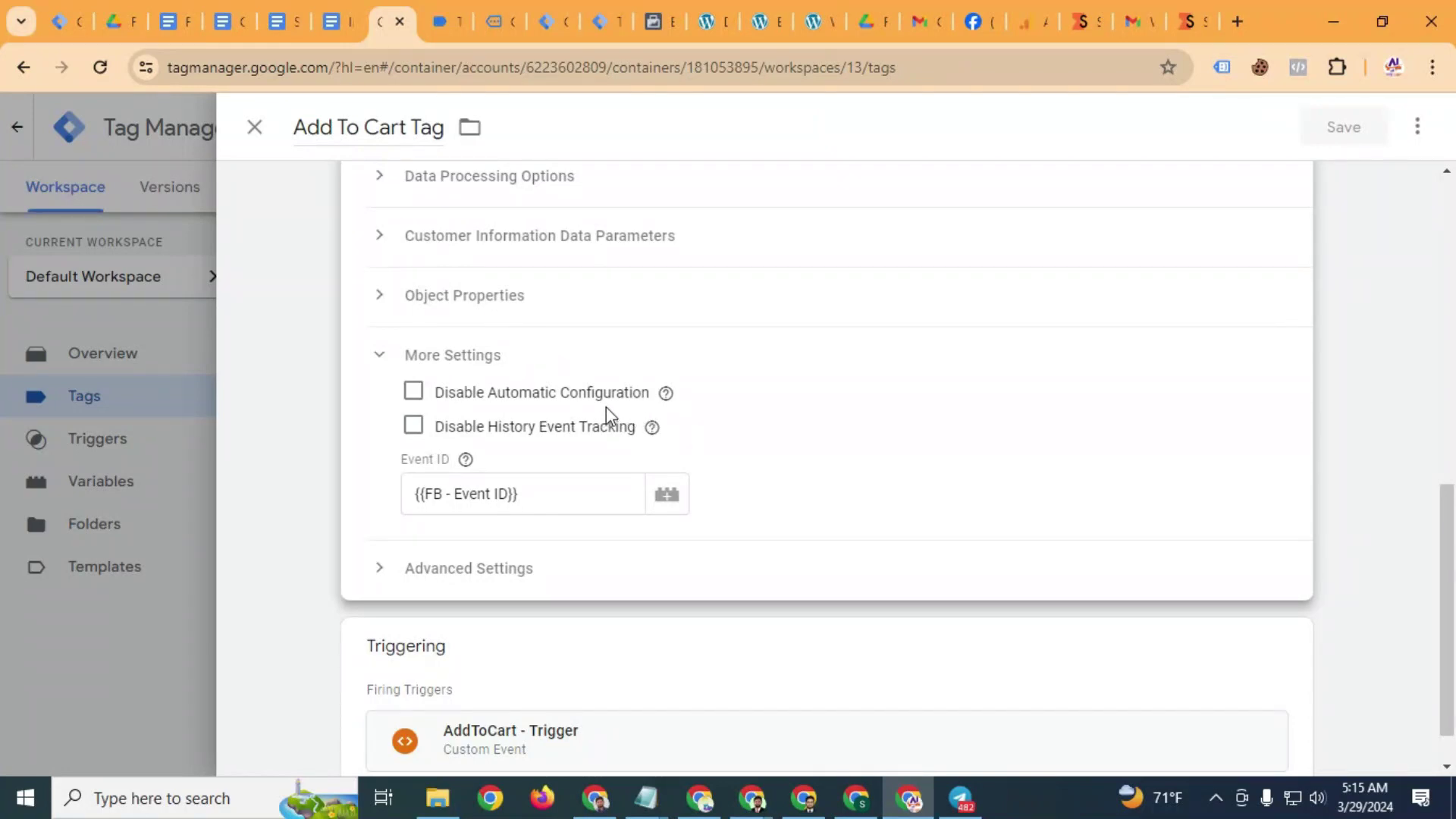
pyautogui.click(1342, 127)
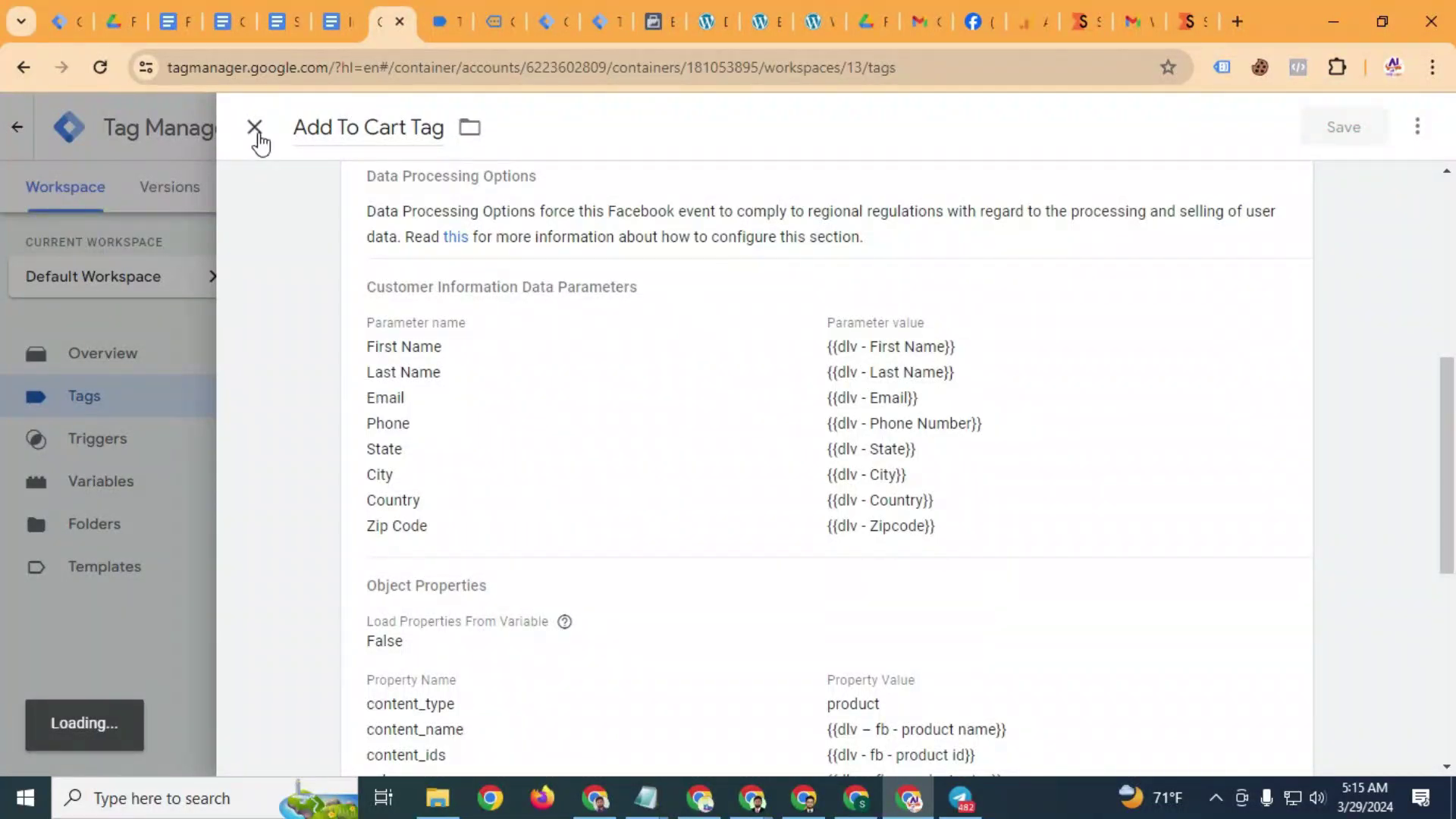
pyautogui.click(254, 127)
# Open the Facebook Pixel Tag, and return to Facebook's test events to collapse the expanded SubscribedButtonClick event
pyautogui.click(388, 447)
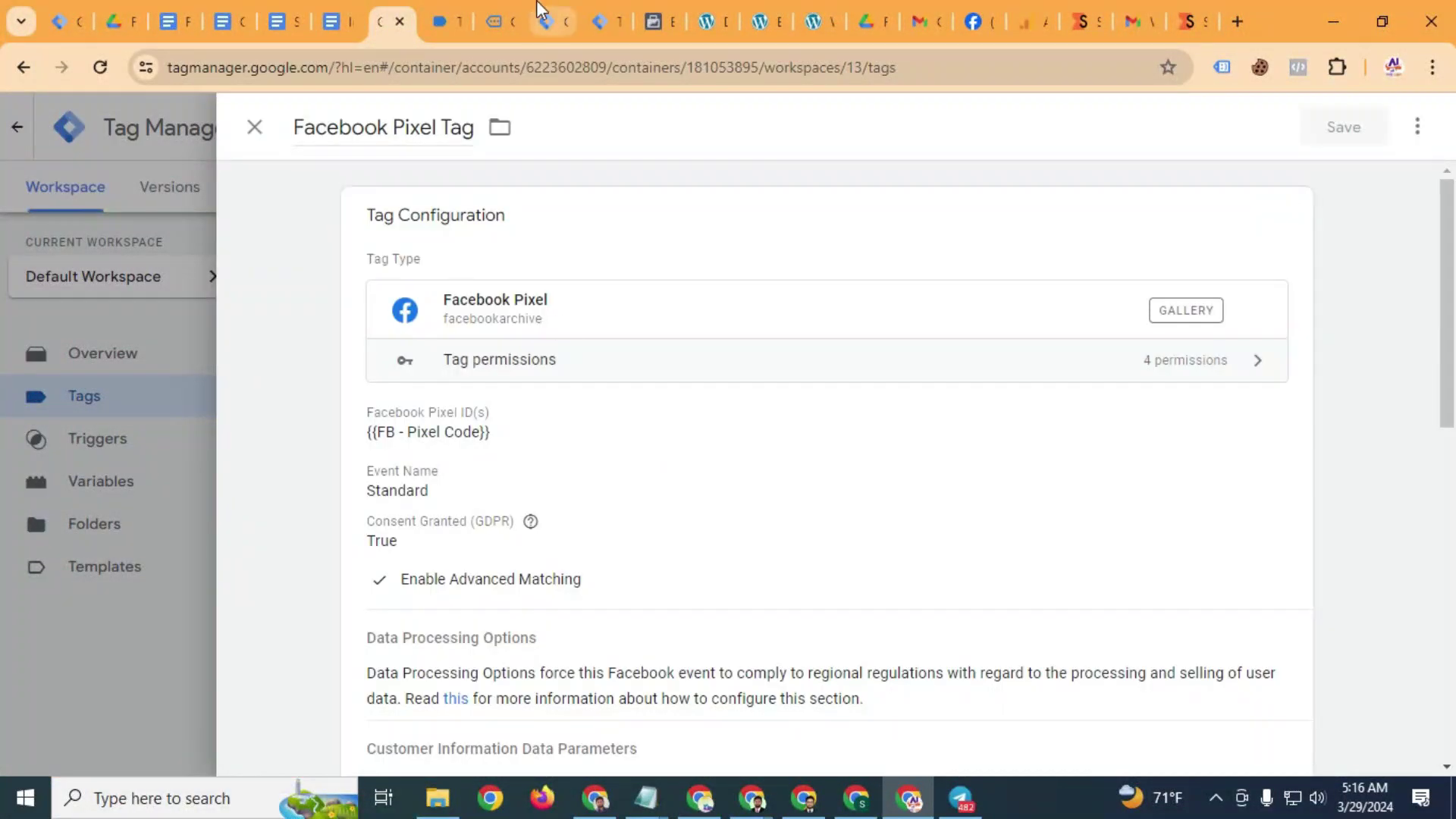
pyautogui.click(656, 21)
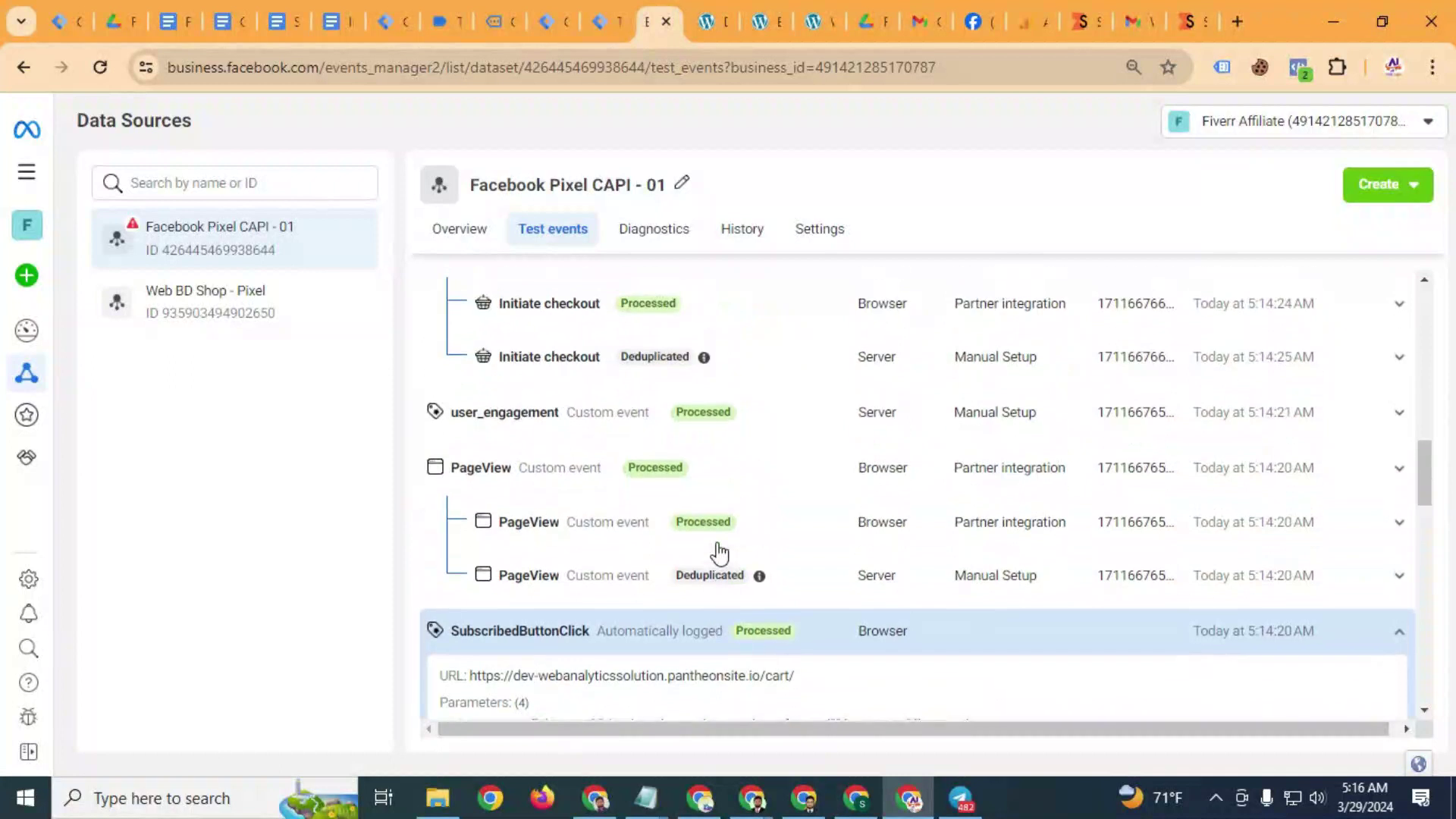
pyautogui.scroll(-4, 719, 553)
pyautogui.click(643, 332)
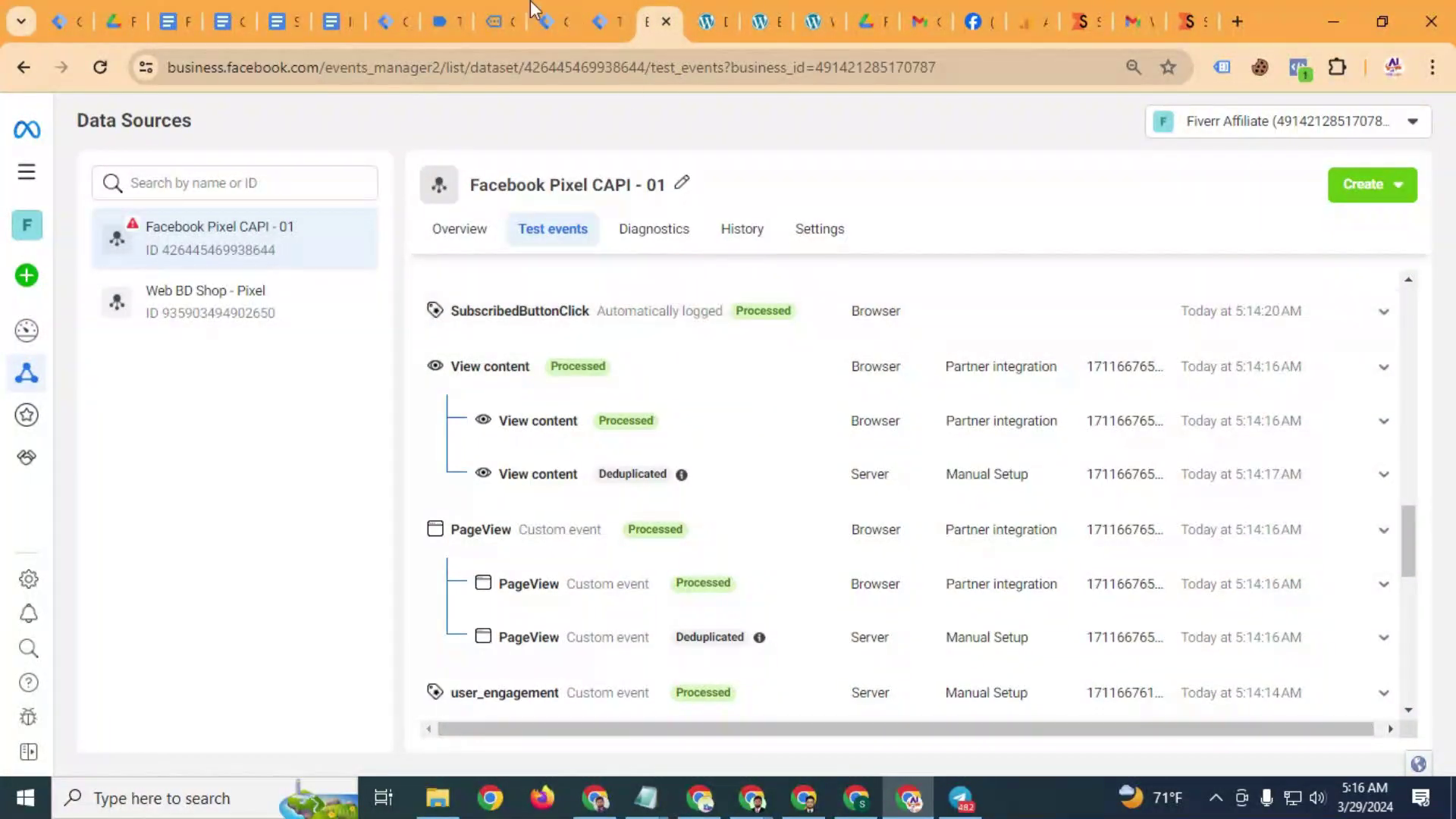
# Back in Tag Manager, enable Disable Automatic Configuration for the Facebook Pixel Tag and save it
pyautogui.click(388, 21)
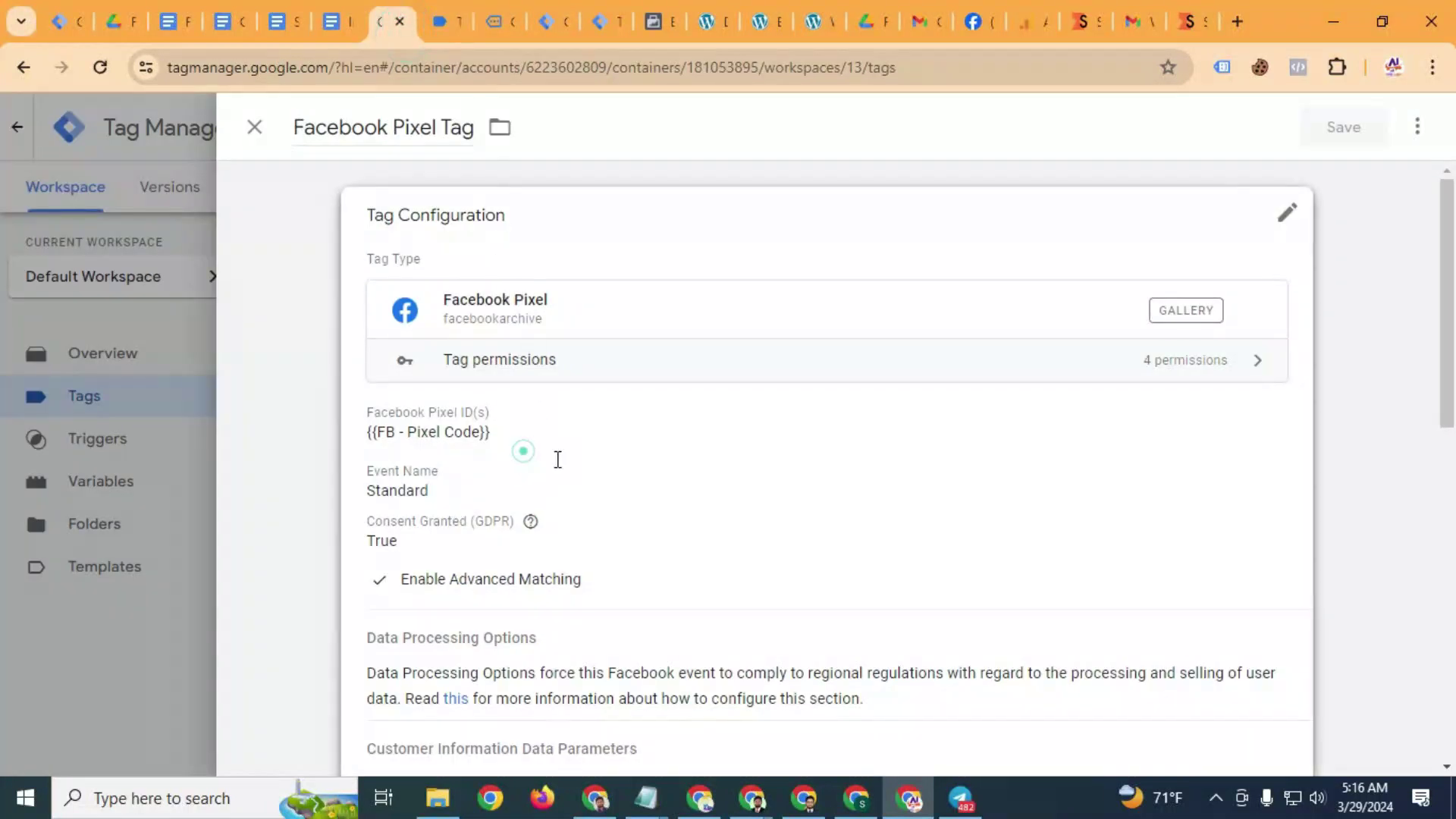
pyautogui.click(520, 454)
pyautogui.scroll(-6, 594, 481)
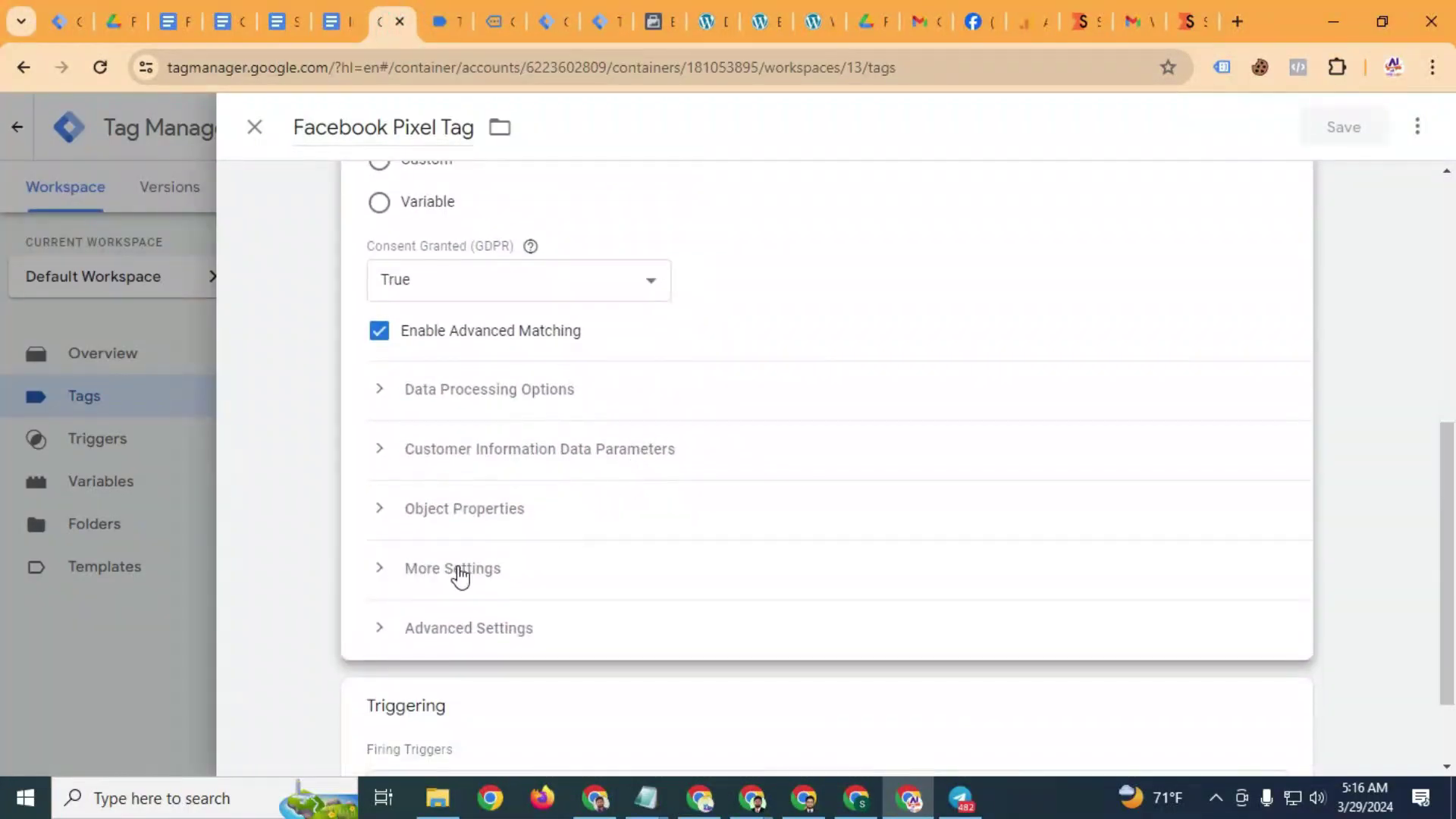
pyautogui.click(460, 569)
pyautogui.scroll(-4, 569, 566)
pyautogui.click(414, 336)
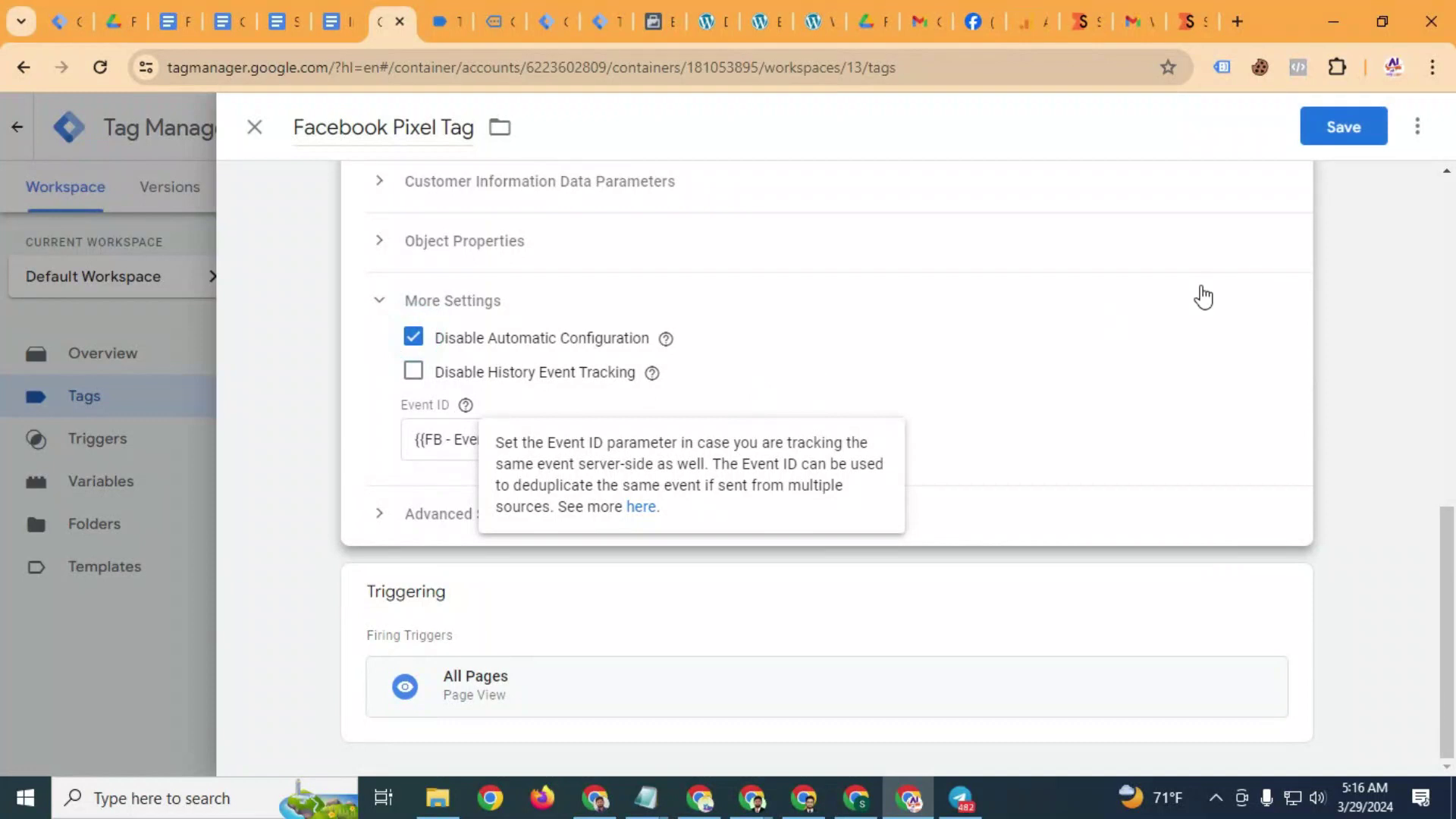
pyautogui.click(1342, 127)
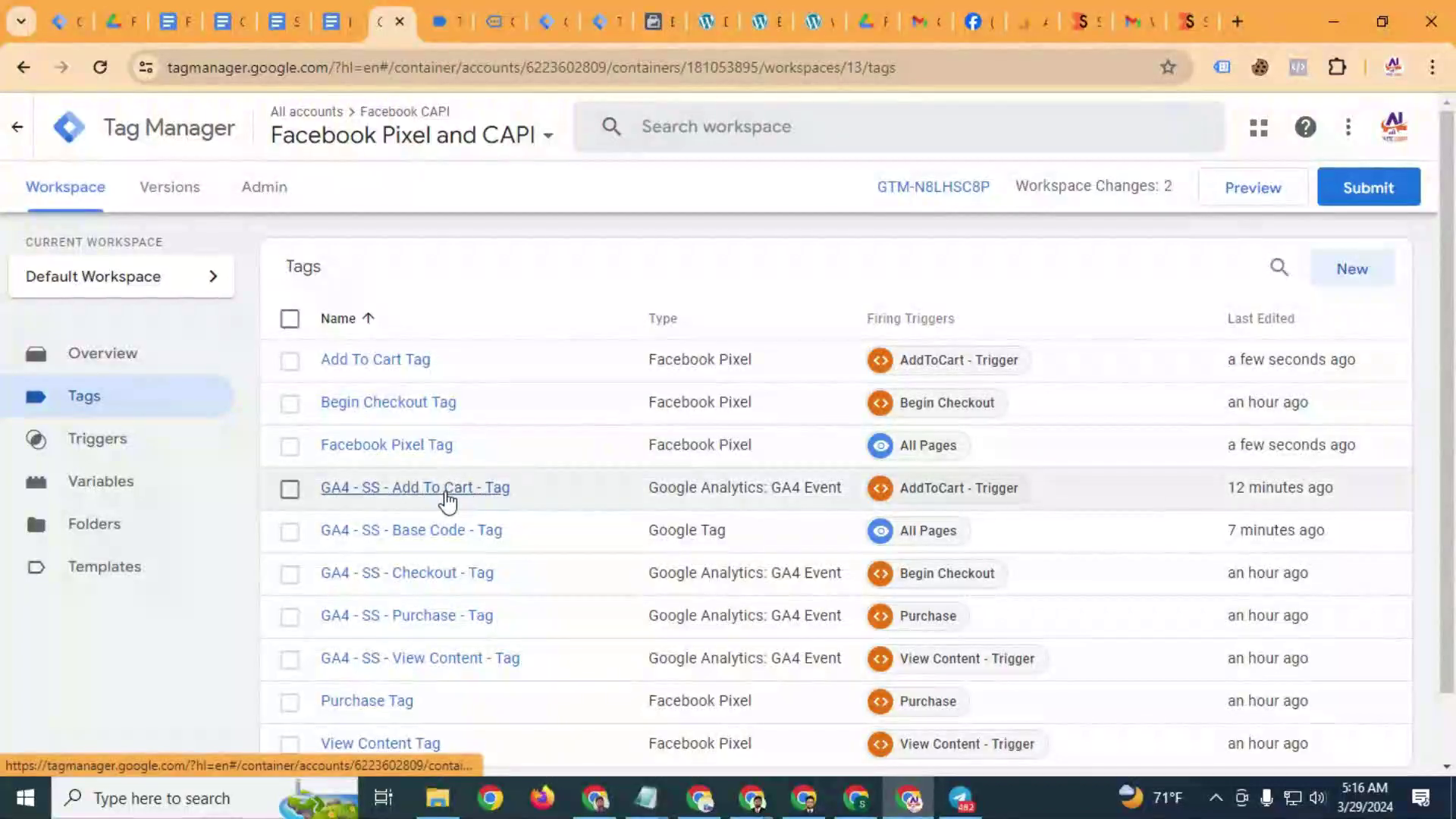
# Edit the Begin Checkout Tag to enable Disable Automatic Configuration, and save the tag
pyautogui.click(400, 415)
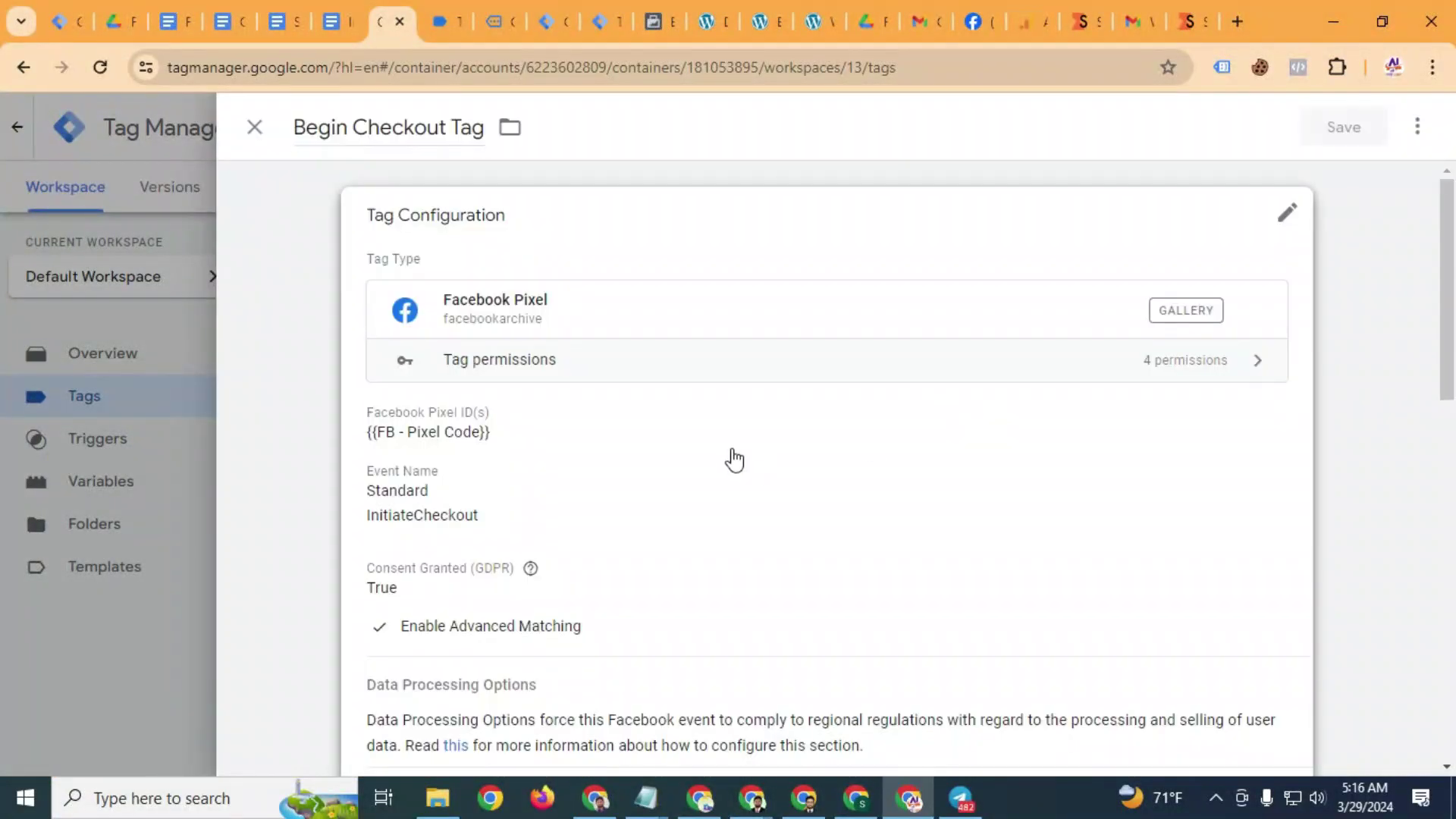
pyautogui.click(731, 460)
pyautogui.scroll(-3, 732, 467)
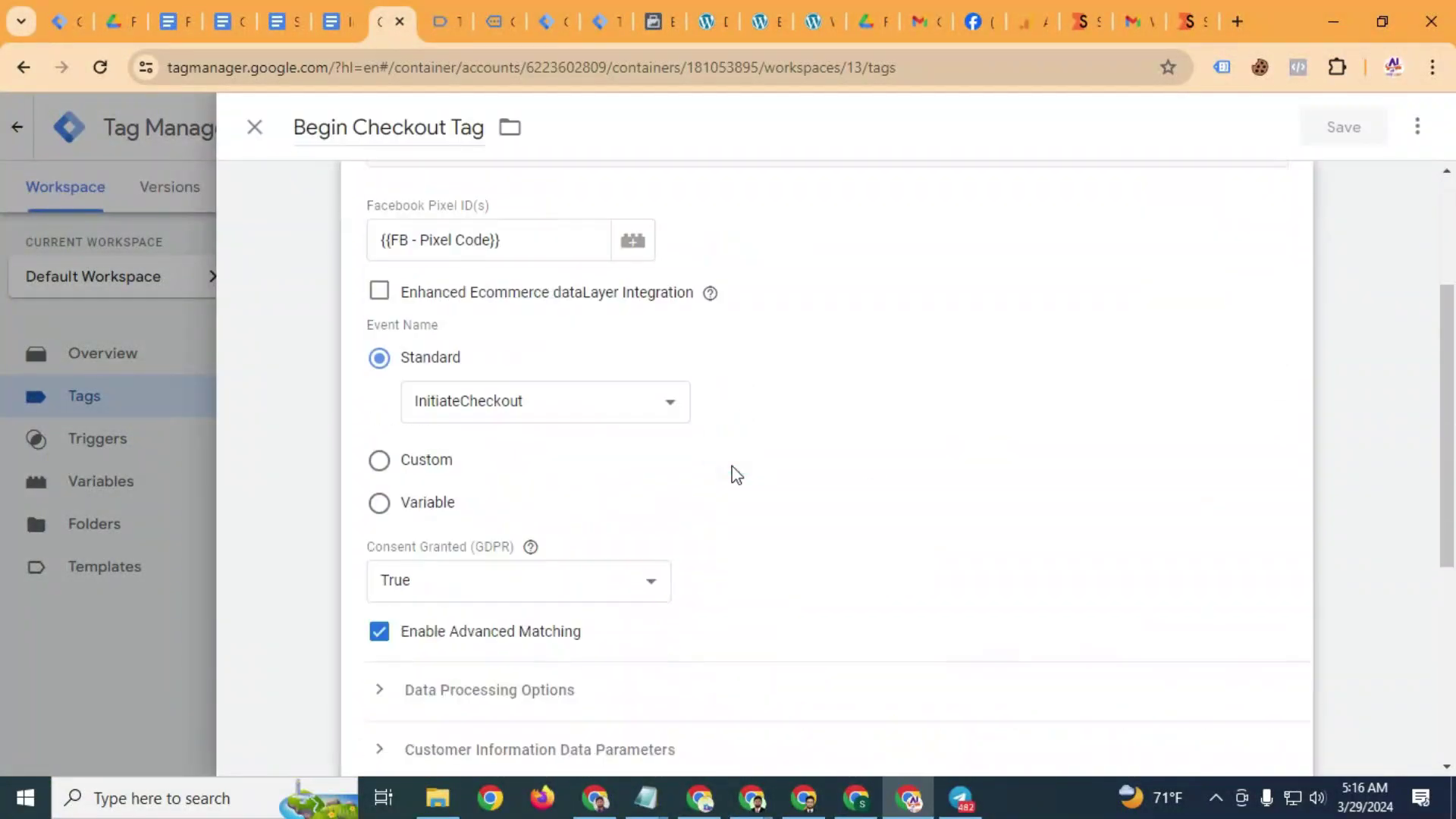
pyautogui.scroll(-5, 733, 468)
pyautogui.click(450, 471)
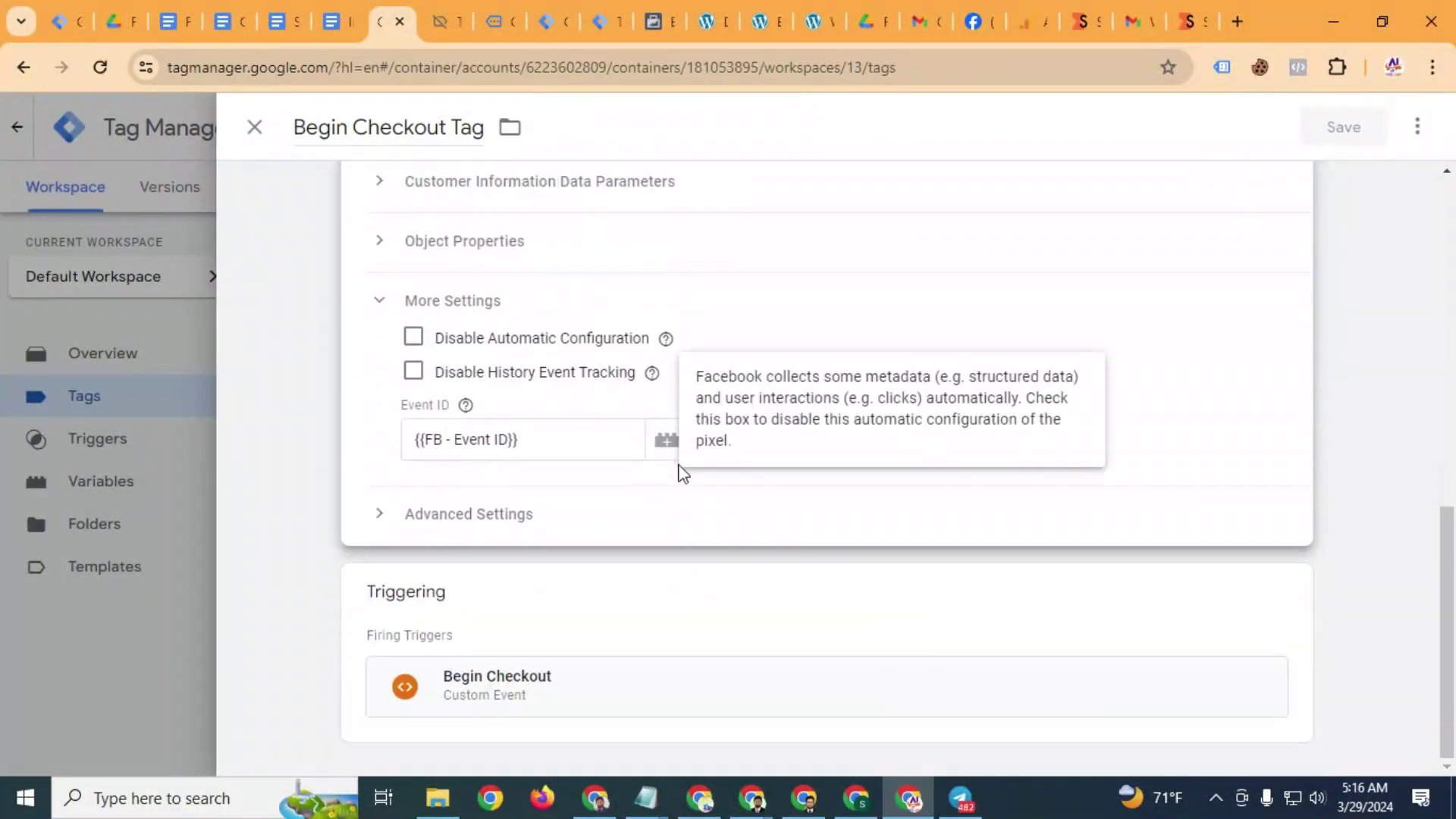
pyautogui.click(414, 338)
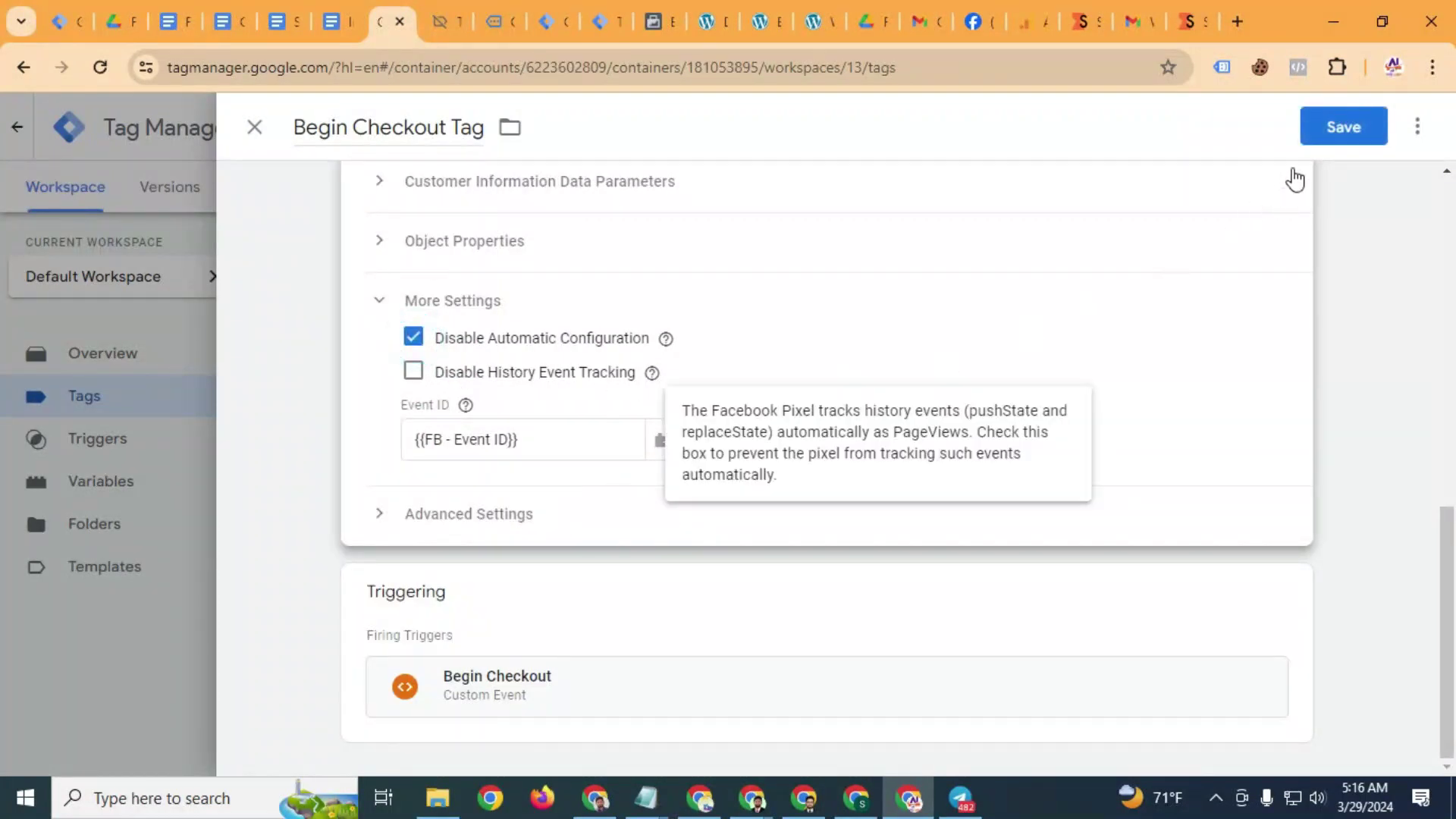
pyautogui.click(1341, 127)
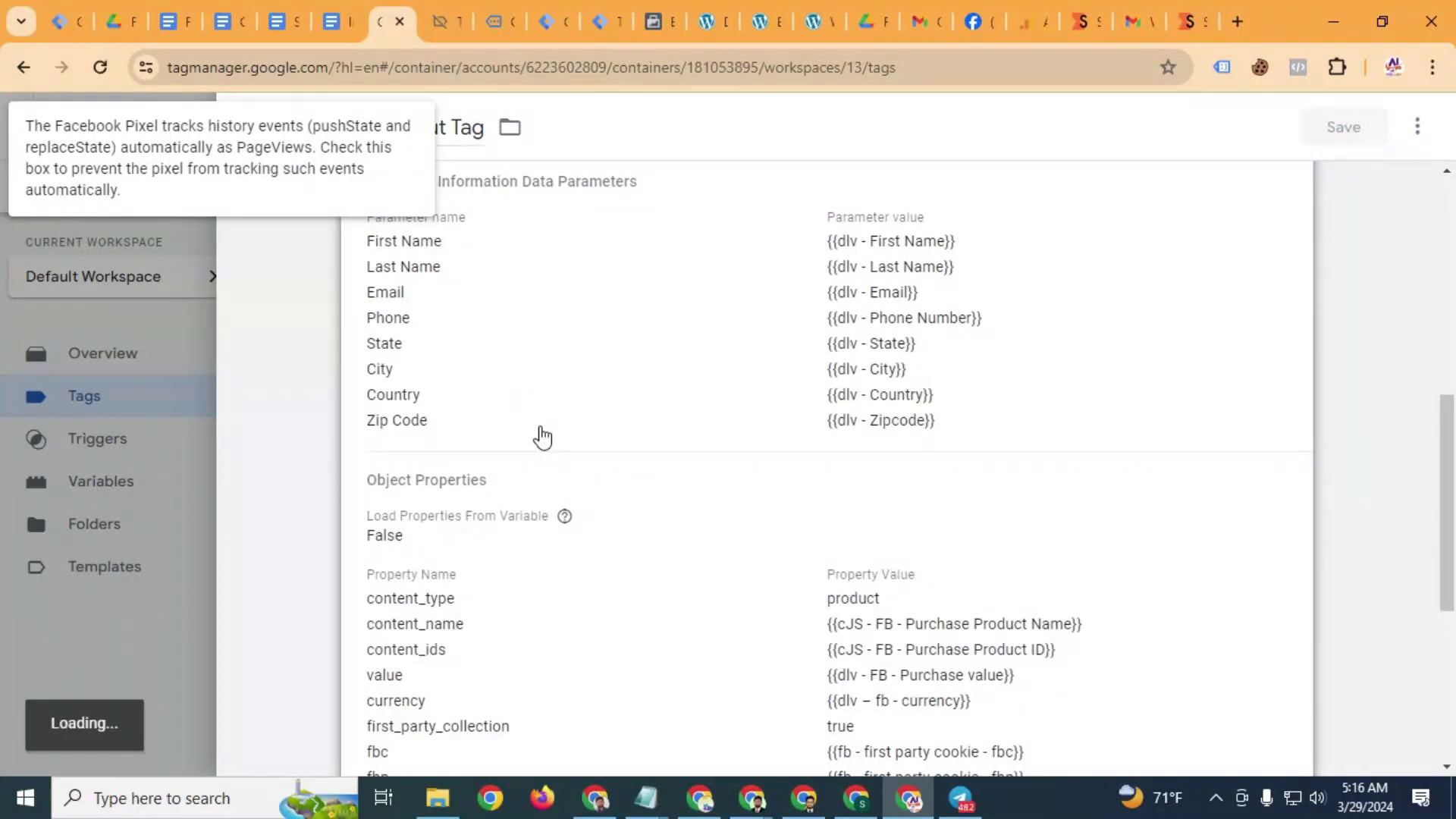
# Enable Disable Automatic Configuration in the Facebook Purchase Tag and save the change
pyautogui.scroll(-1, 425, 455)
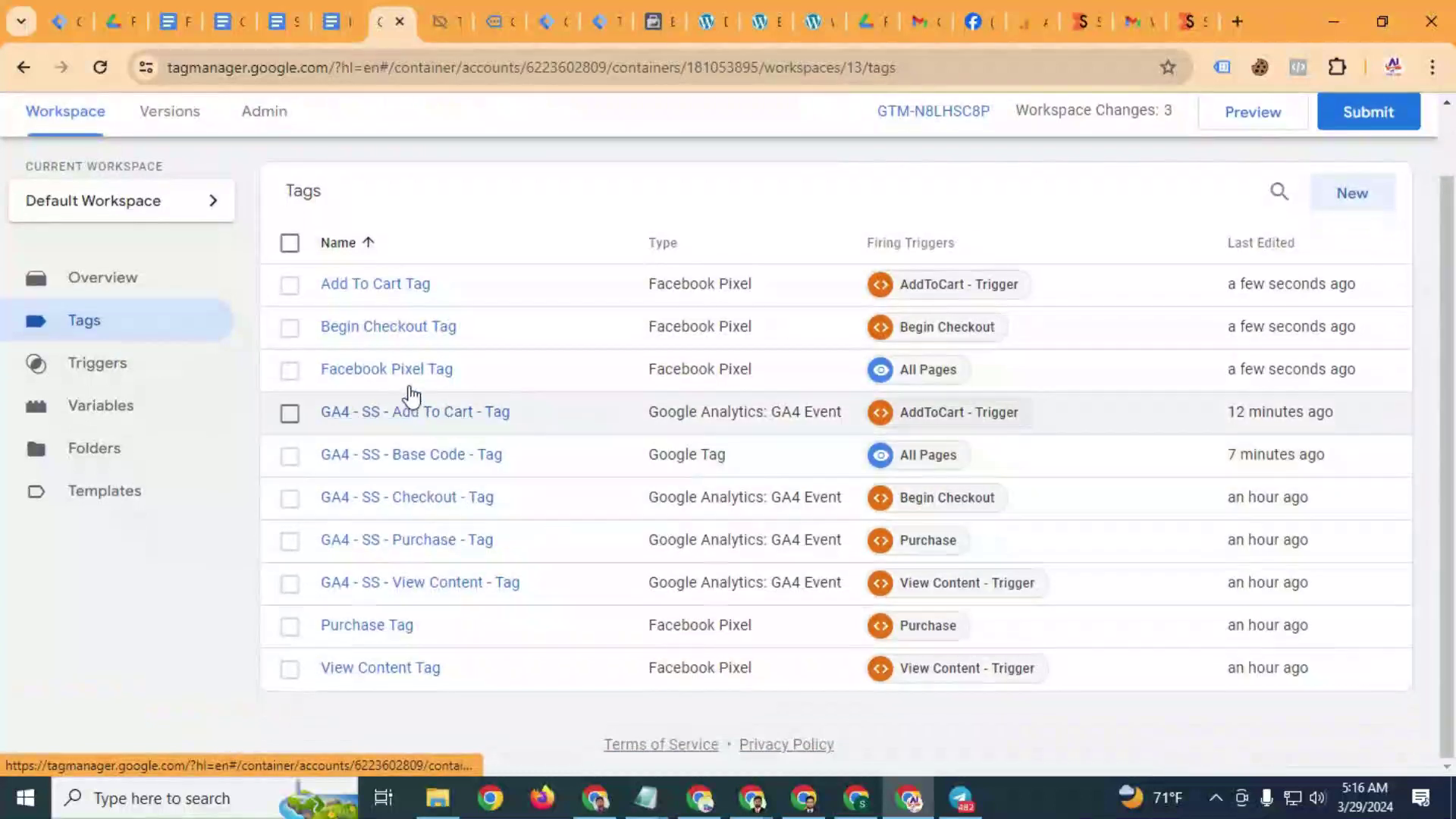
pyautogui.click(390, 624)
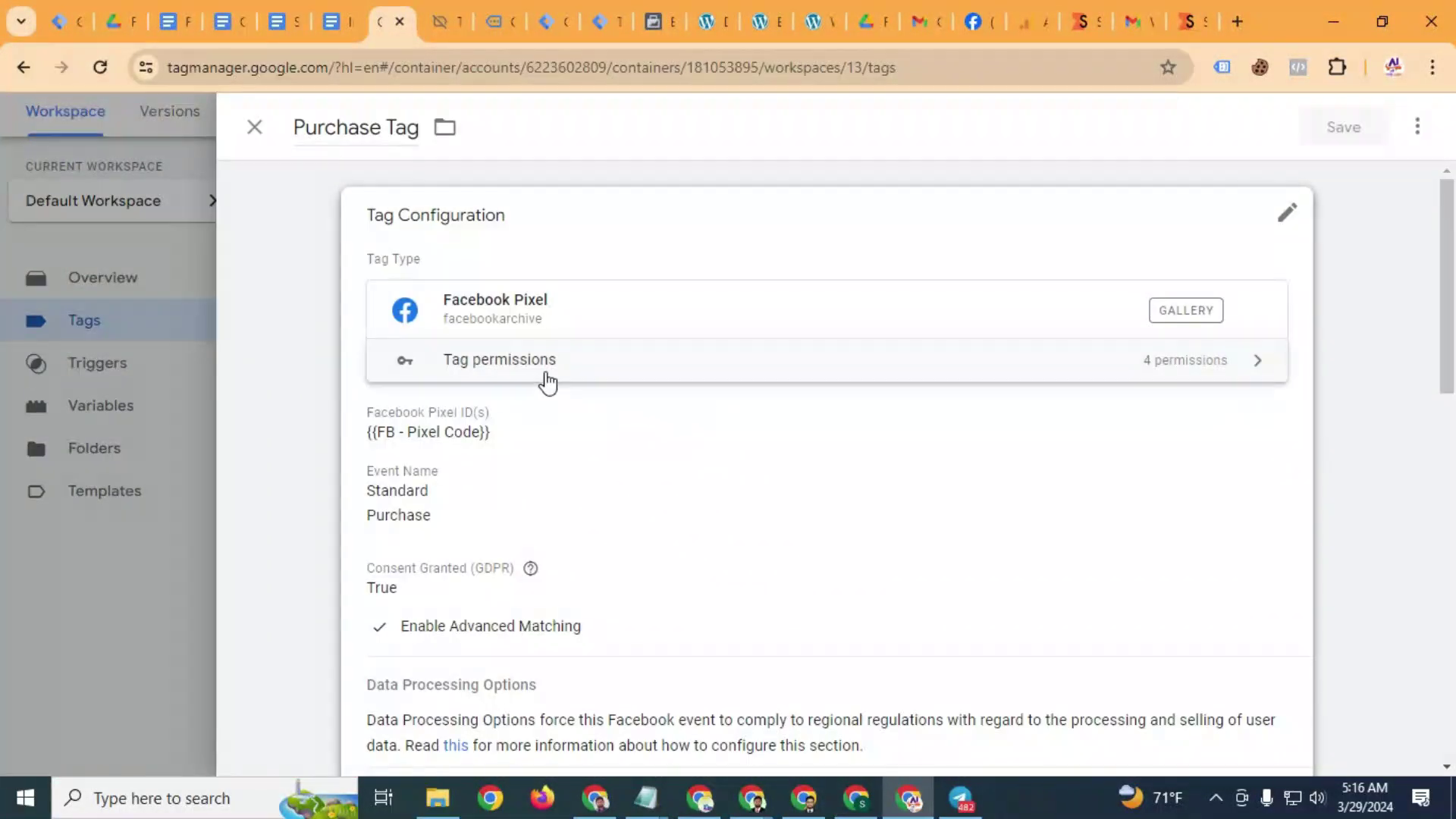
pyautogui.click(543, 376)
pyautogui.scroll(-4, 557, 537)
pyautogui.scroll(-1, 557, 537)
pyautogui.click(463, 459)
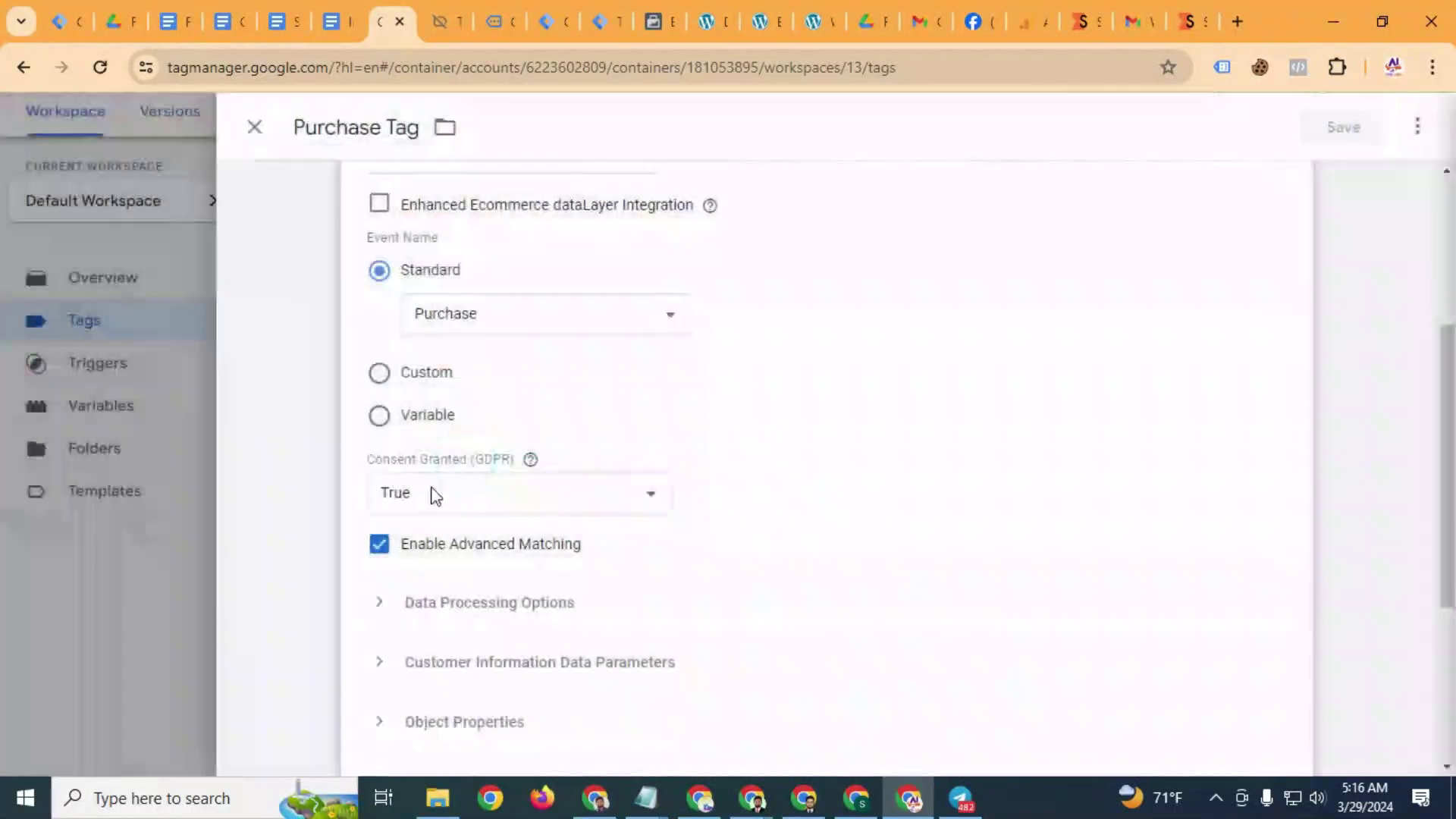
pyautogui.scroll(-4, 467, 682)
pyautogui.scroll(3, 455, 530)
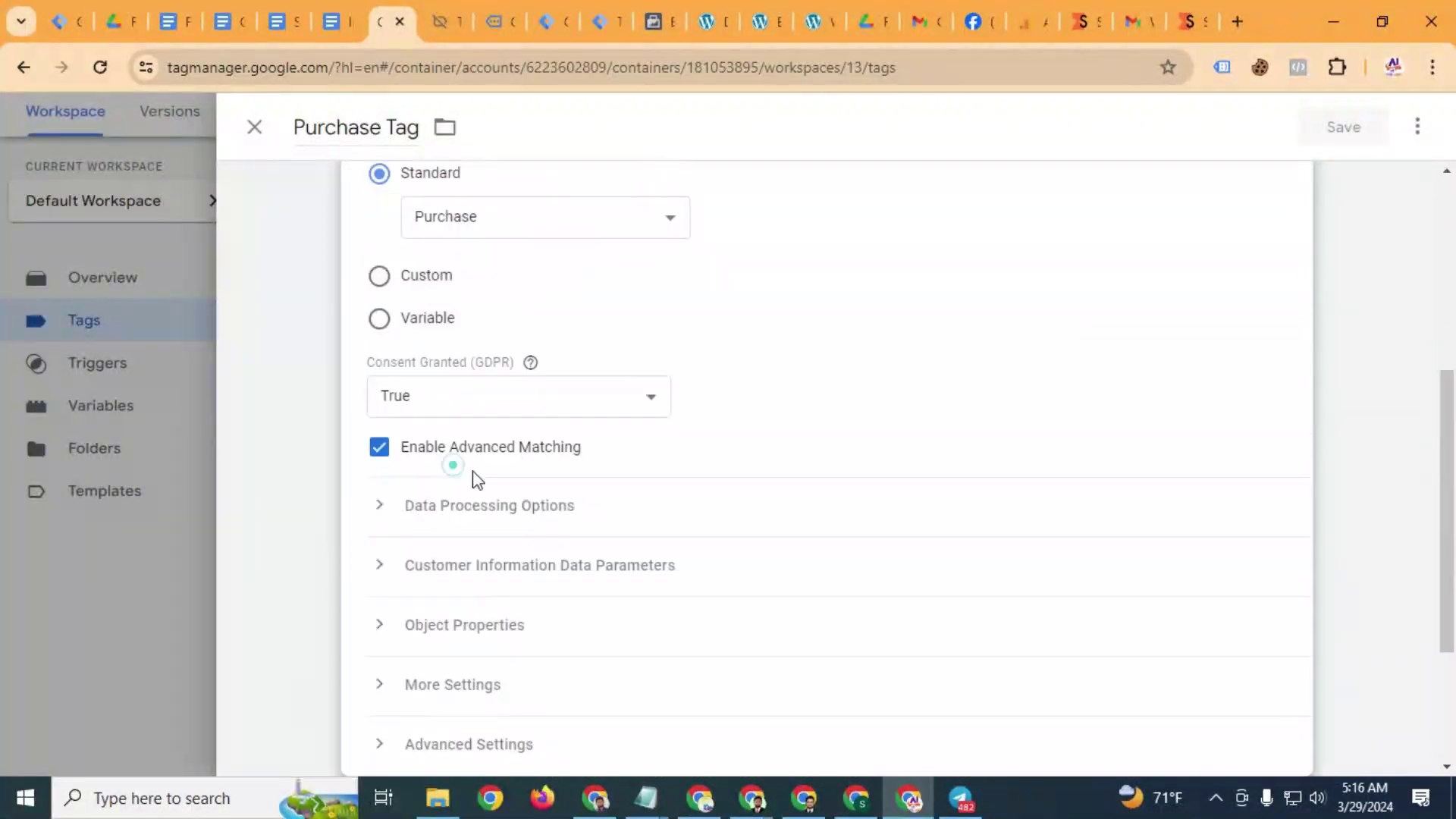
pyautogui.scroll(-3, 515, 591)
pyautogui.click(462, 453)
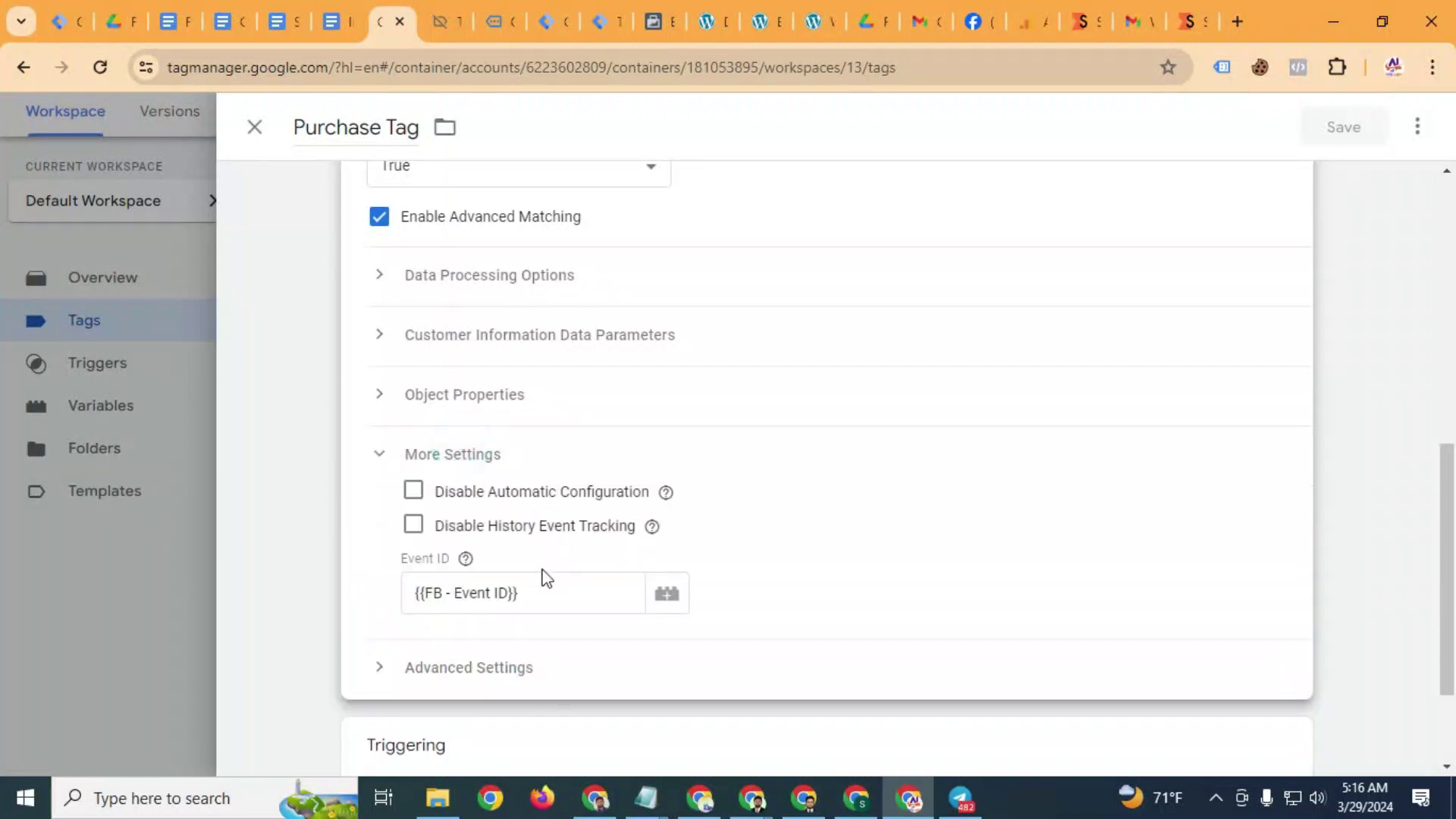
pyautogui.click(415, 490)
pyautogui.click(1326, 128)
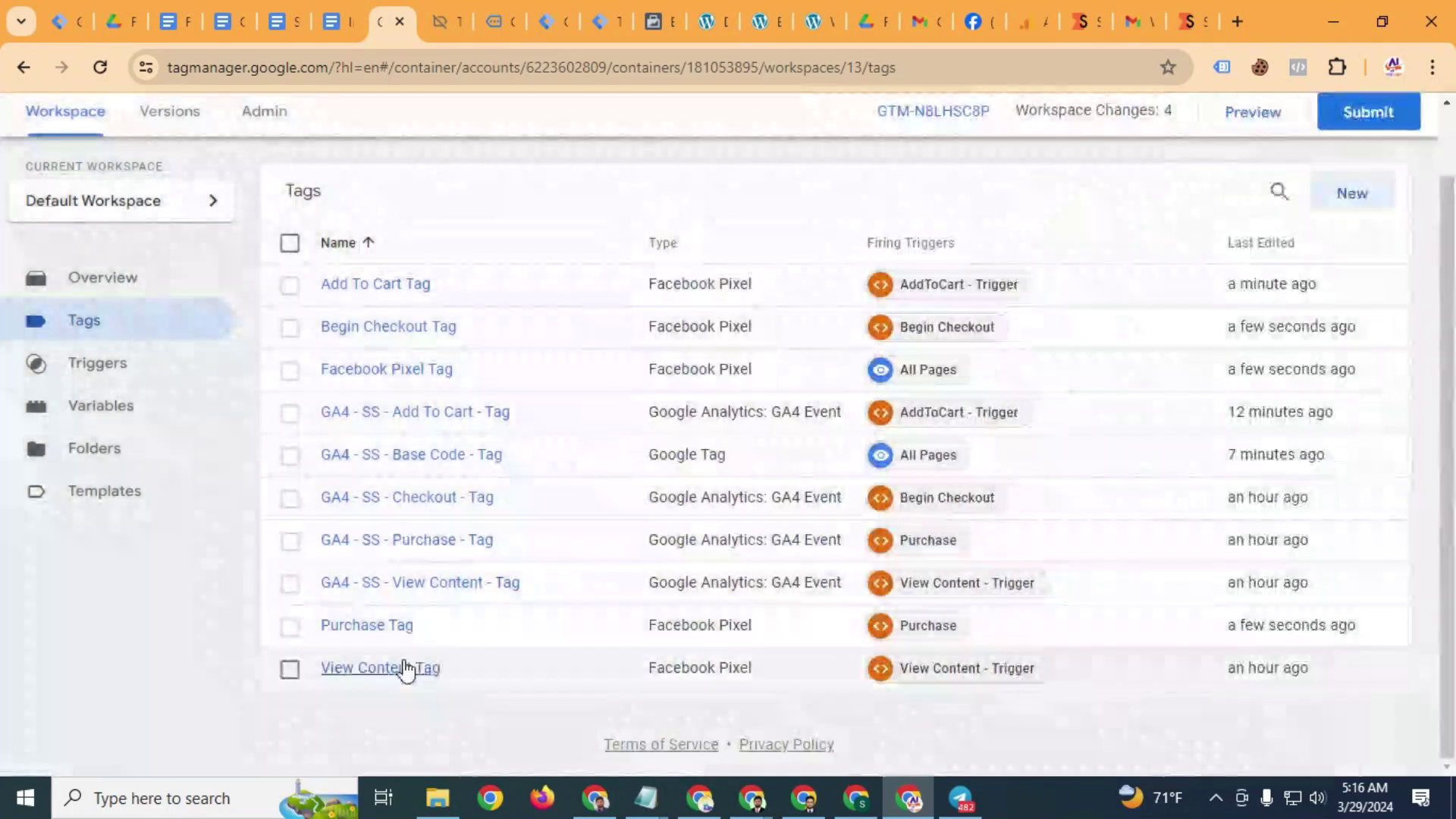
# Enable Disable Automatic Configuration in the View Content Tag's Facebook Pixel configuration and save it
pyautogui.click(403, 665)
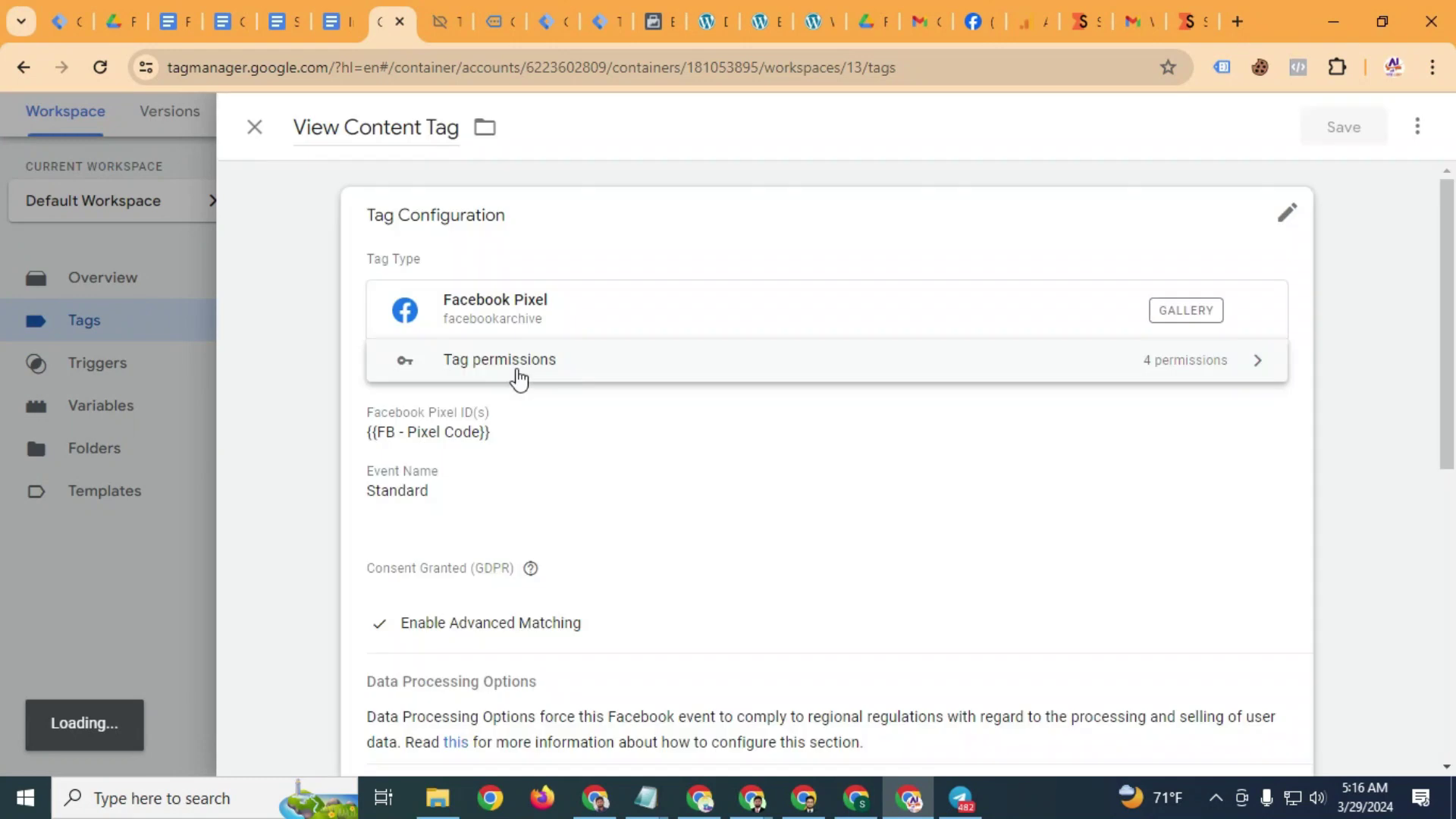
pyautogui.click(595, 449)
pyautogui.scroll(-3, 604, 477)
pyautogui.scroll(-5, 605, 476)
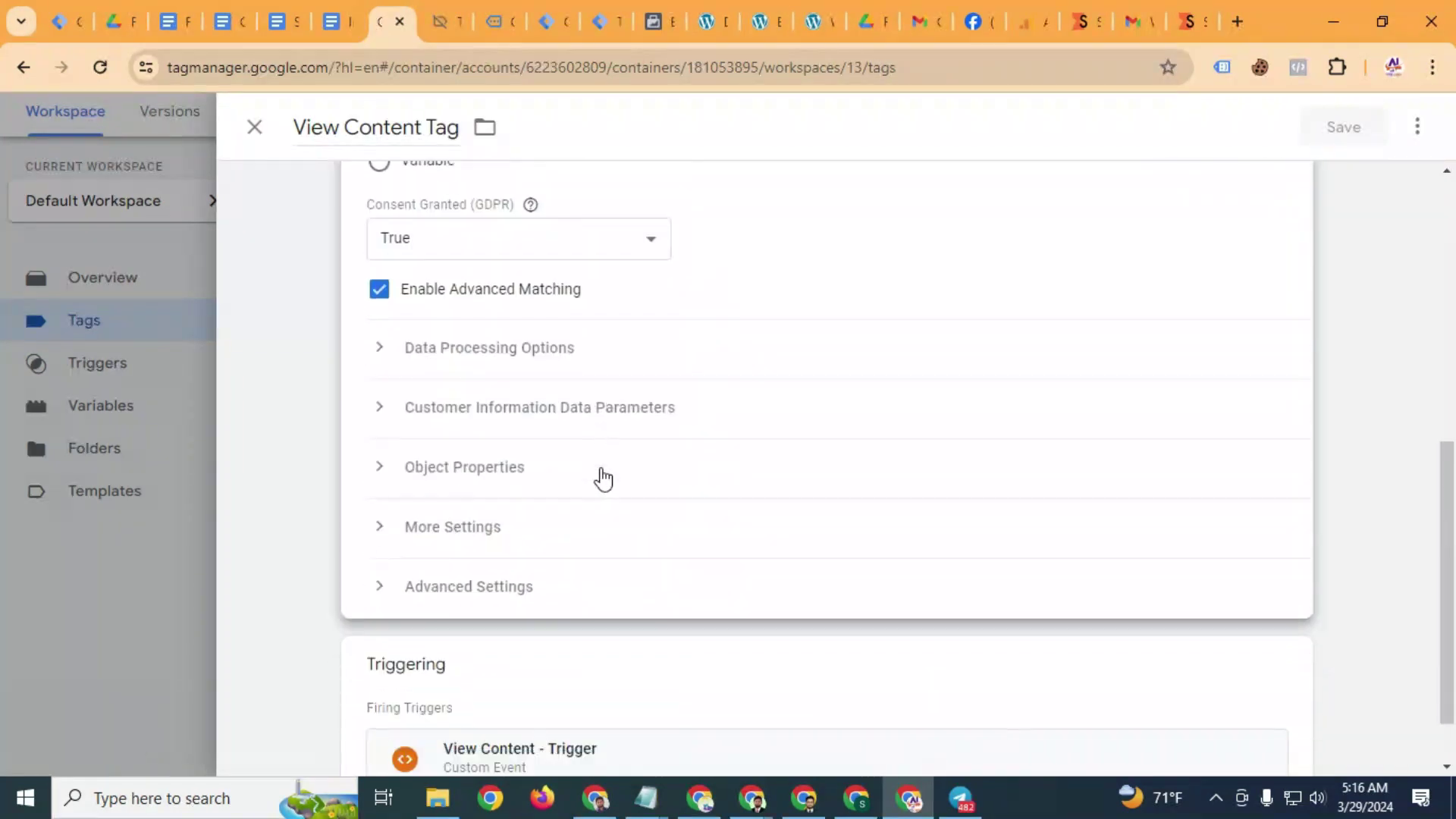
pyautogui.click(447, 464)
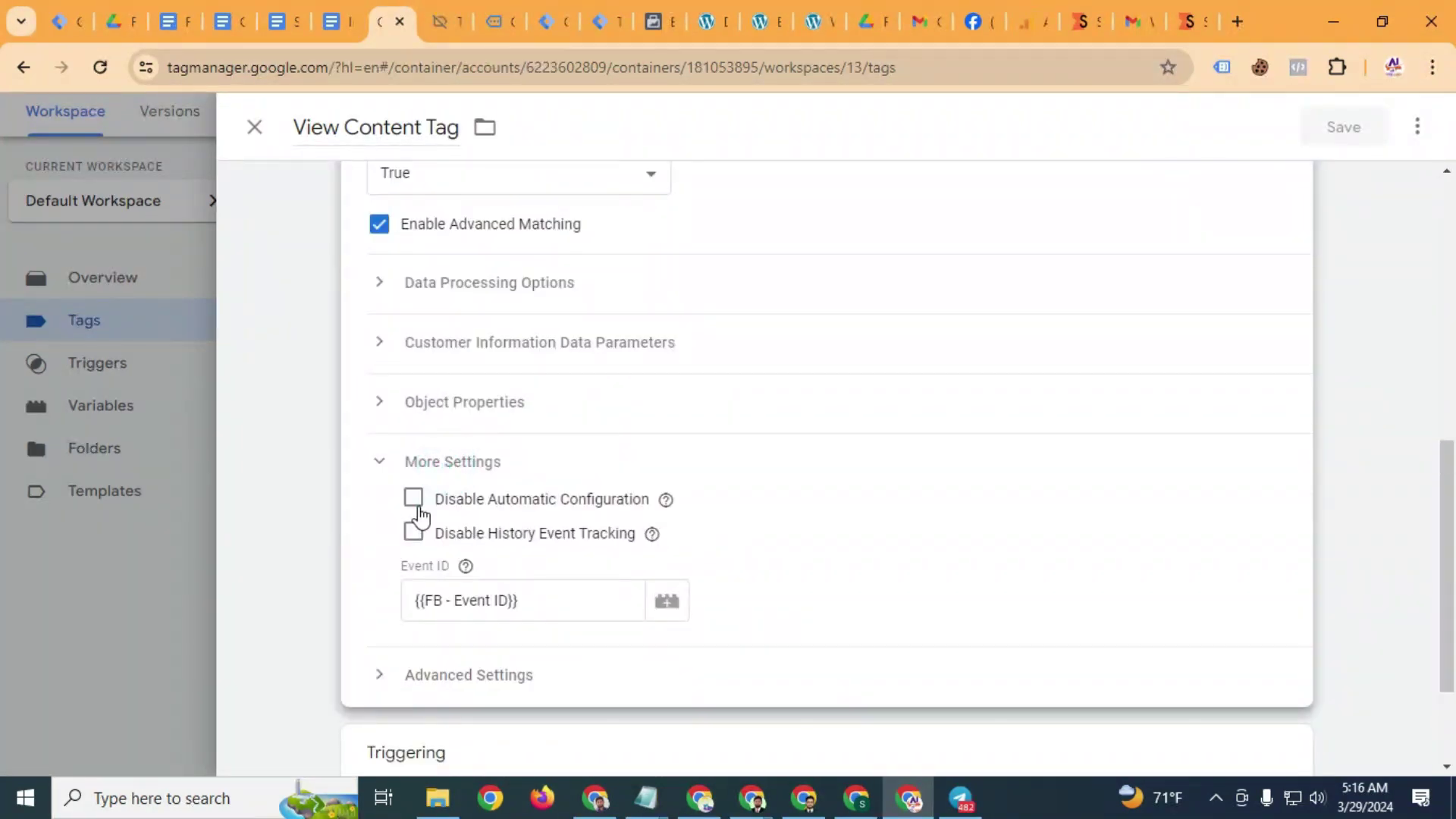
pyautogui.click(415, 502)
pyautogui.click(1345, 129)
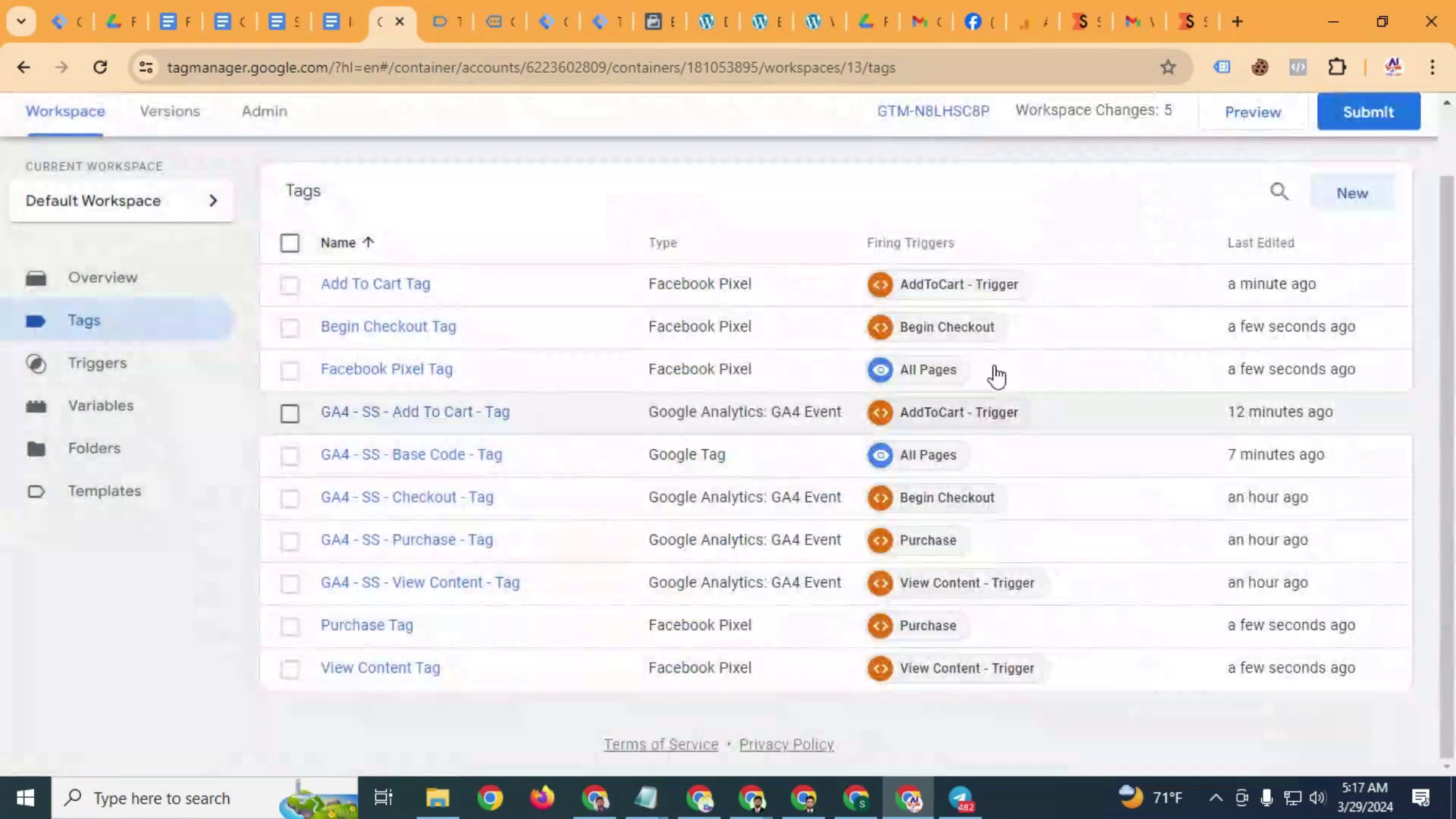
# Start a new preview session of the web container, and open the Dark Brown Jeans product page in the connected store
pyautogui.click(1234, 112)
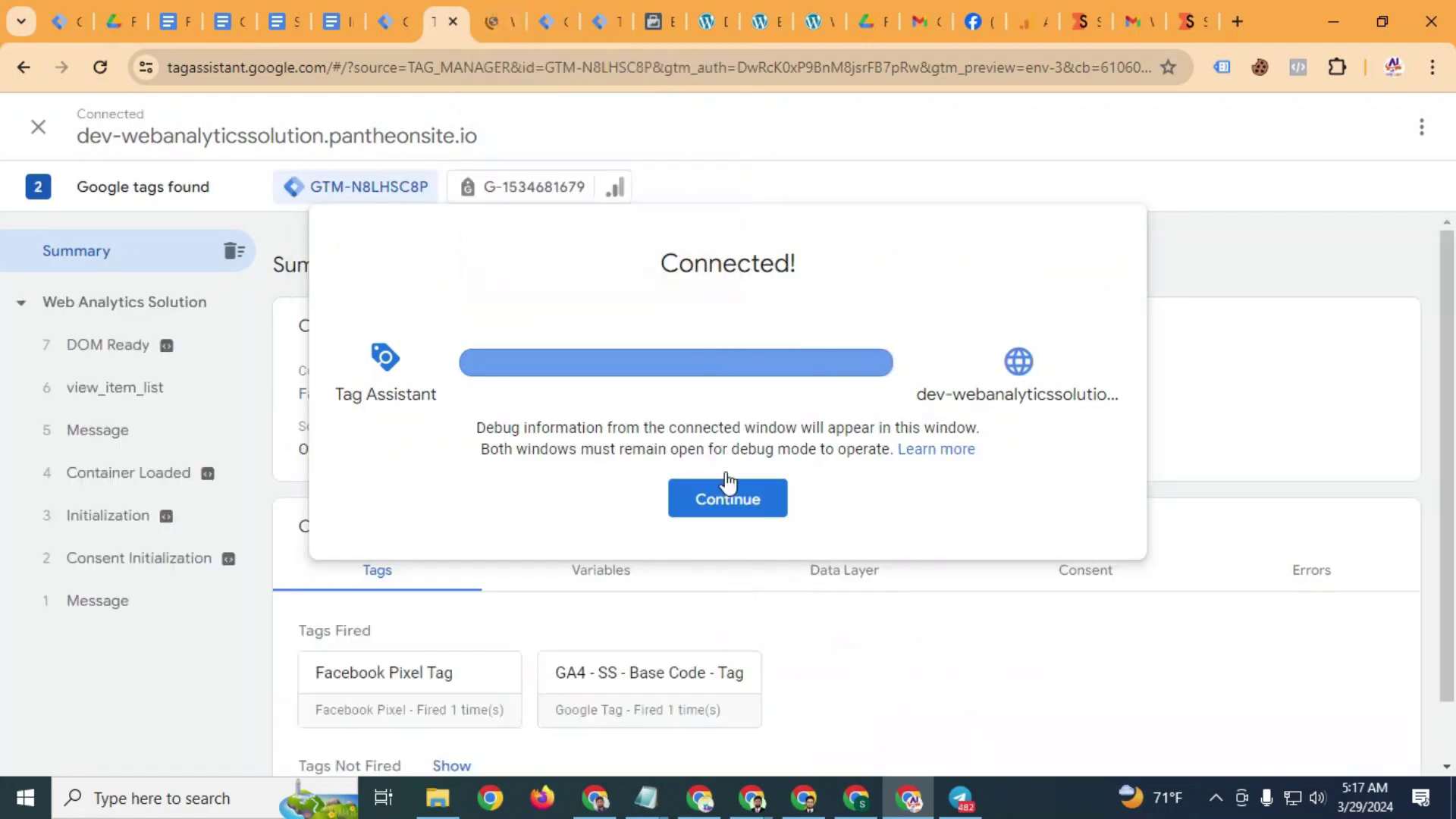
pyautogui.click(725, 494)
pyautogui.click(513, 30)
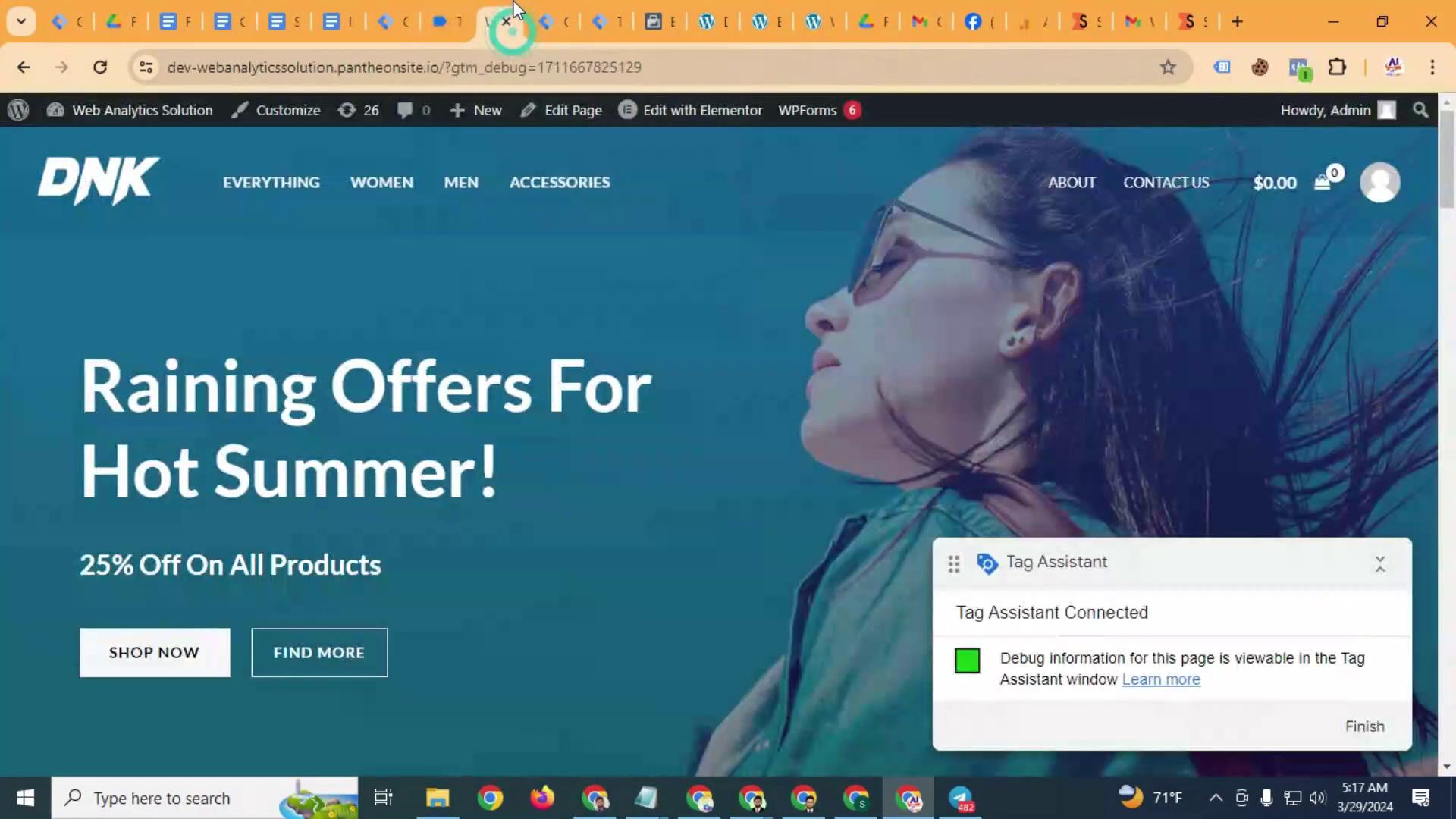
pyautogui.scroll(-15, 590, 421)
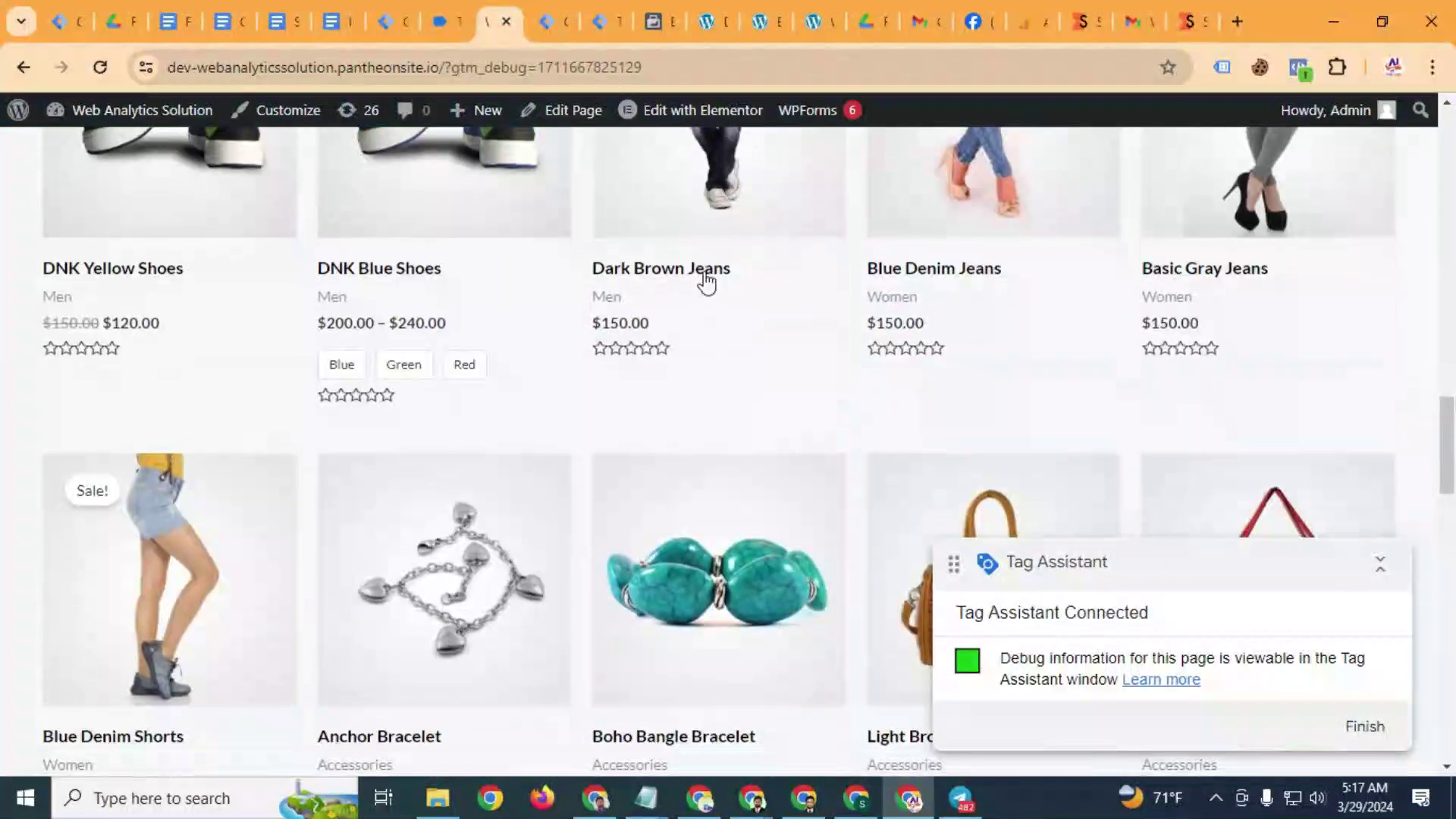
pyautogui.click(701, 270)
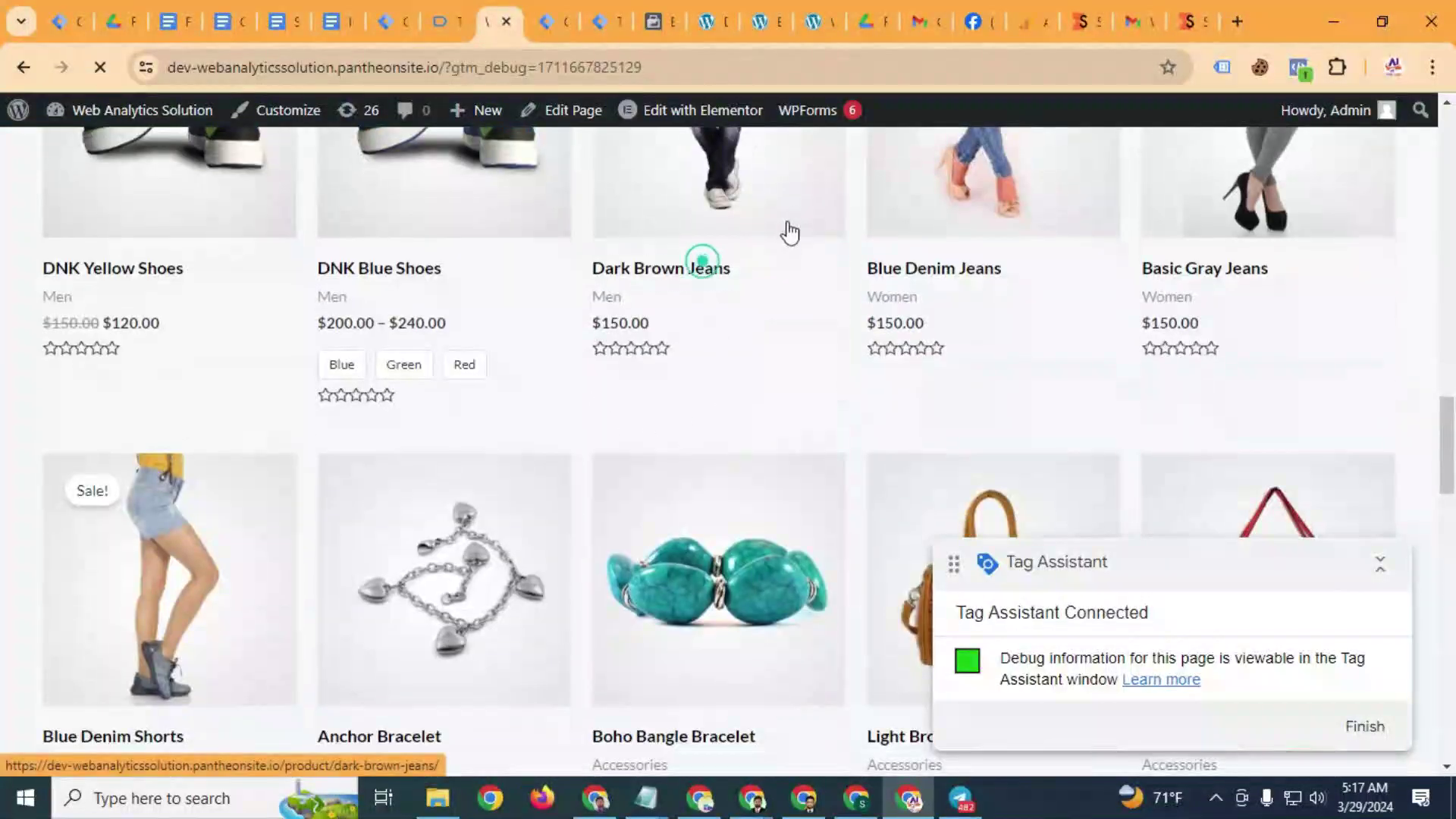
# Check the newest events in Facebook's test events list for the store's home page and product page visits
pyautogui.click(657, 11)
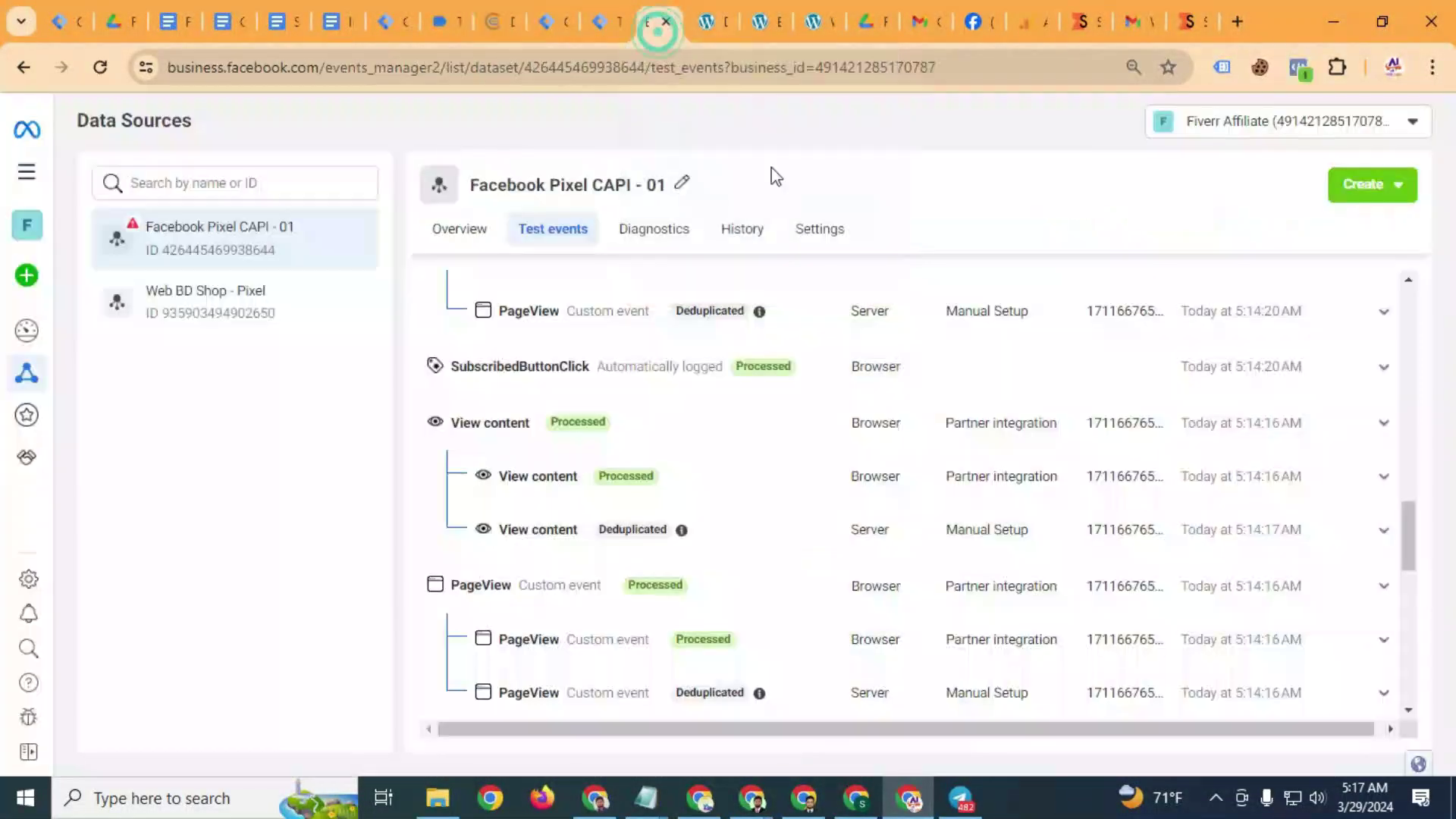
pyautogui.scroll(15, 864, 455)
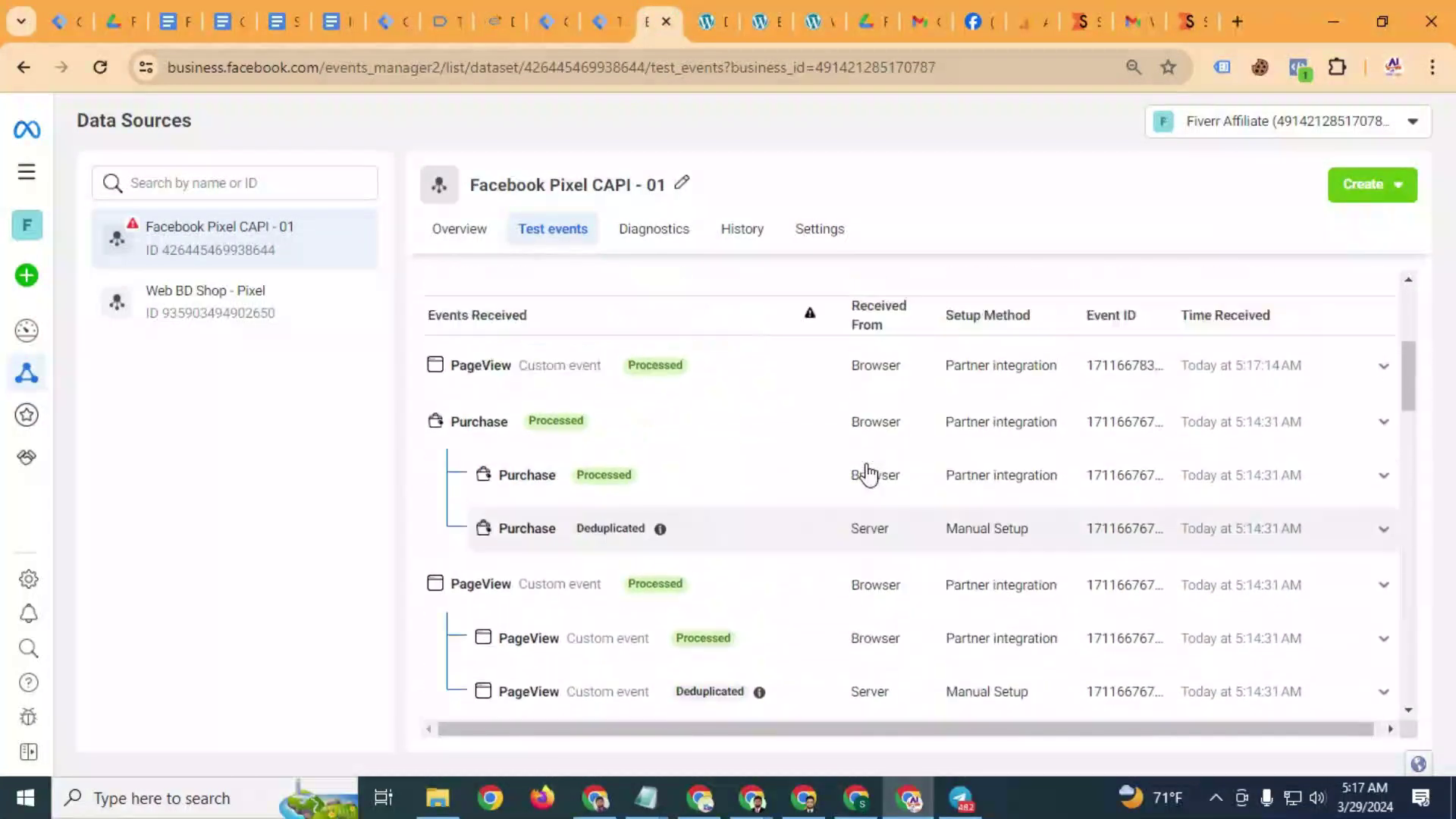
pyautogui.scroll(-4, 875, 504)
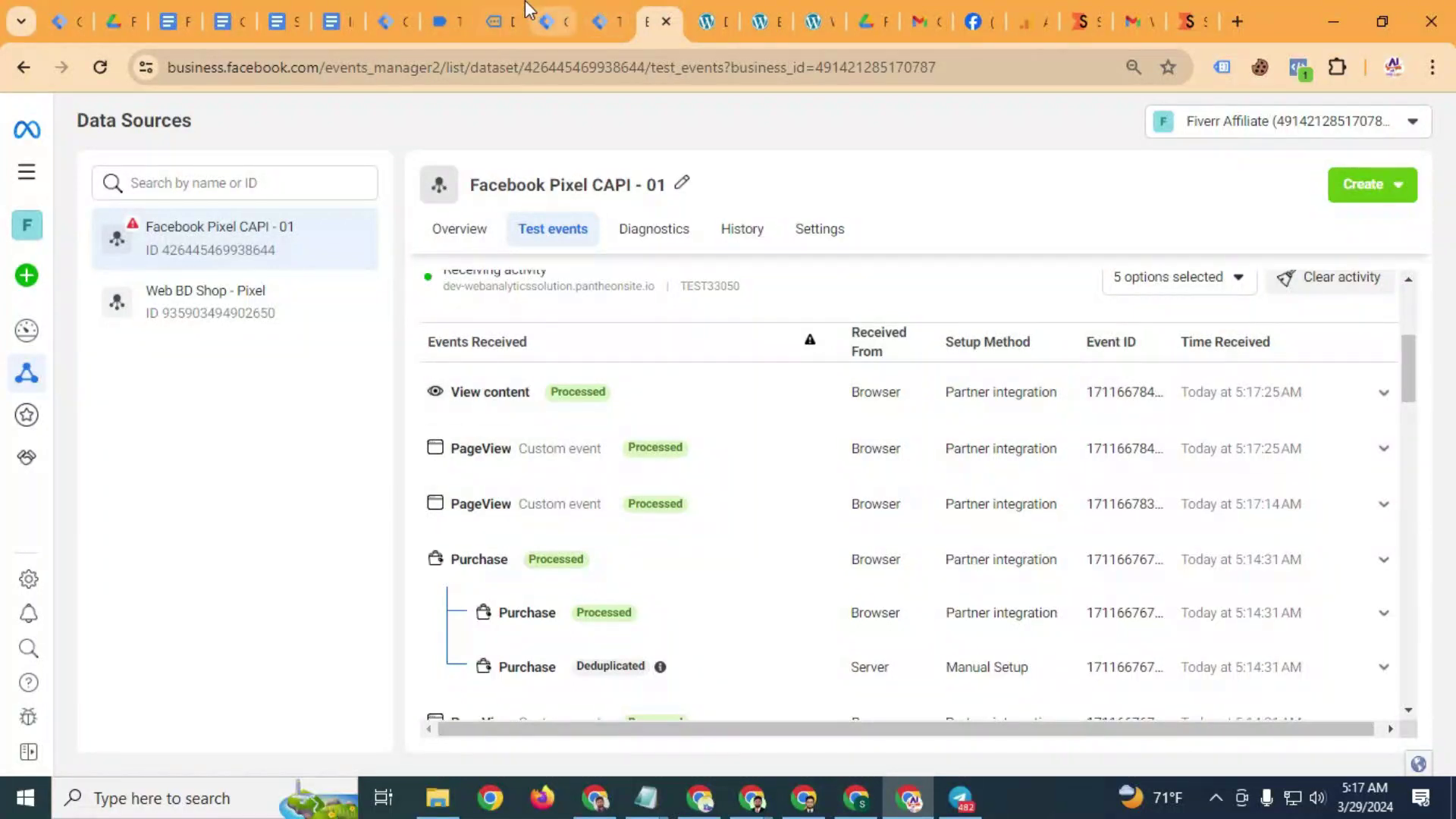
# Switch to the store's Dark Brown Jeans product page and add the product to the cart
pyautogui.click(518, 26)
pyautogui.scroll(-3, 874, 570)
pyautogui.click(958, 349)
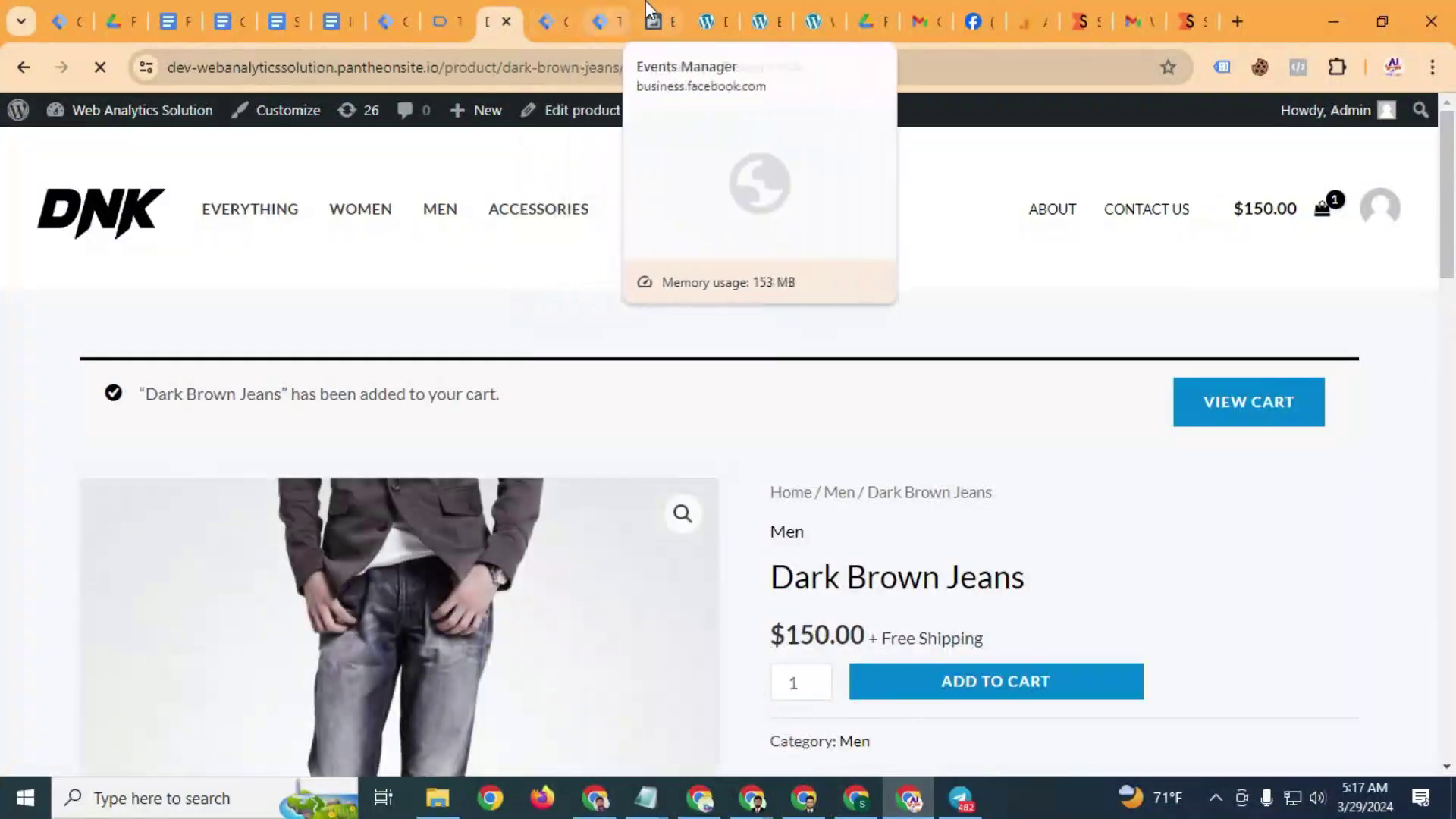
# Check Facebook's test events list for the add-to-cart action and compare its events with the earlier automatically logged SubscribedButtonClick entries
pyautogui.click(648, 16)
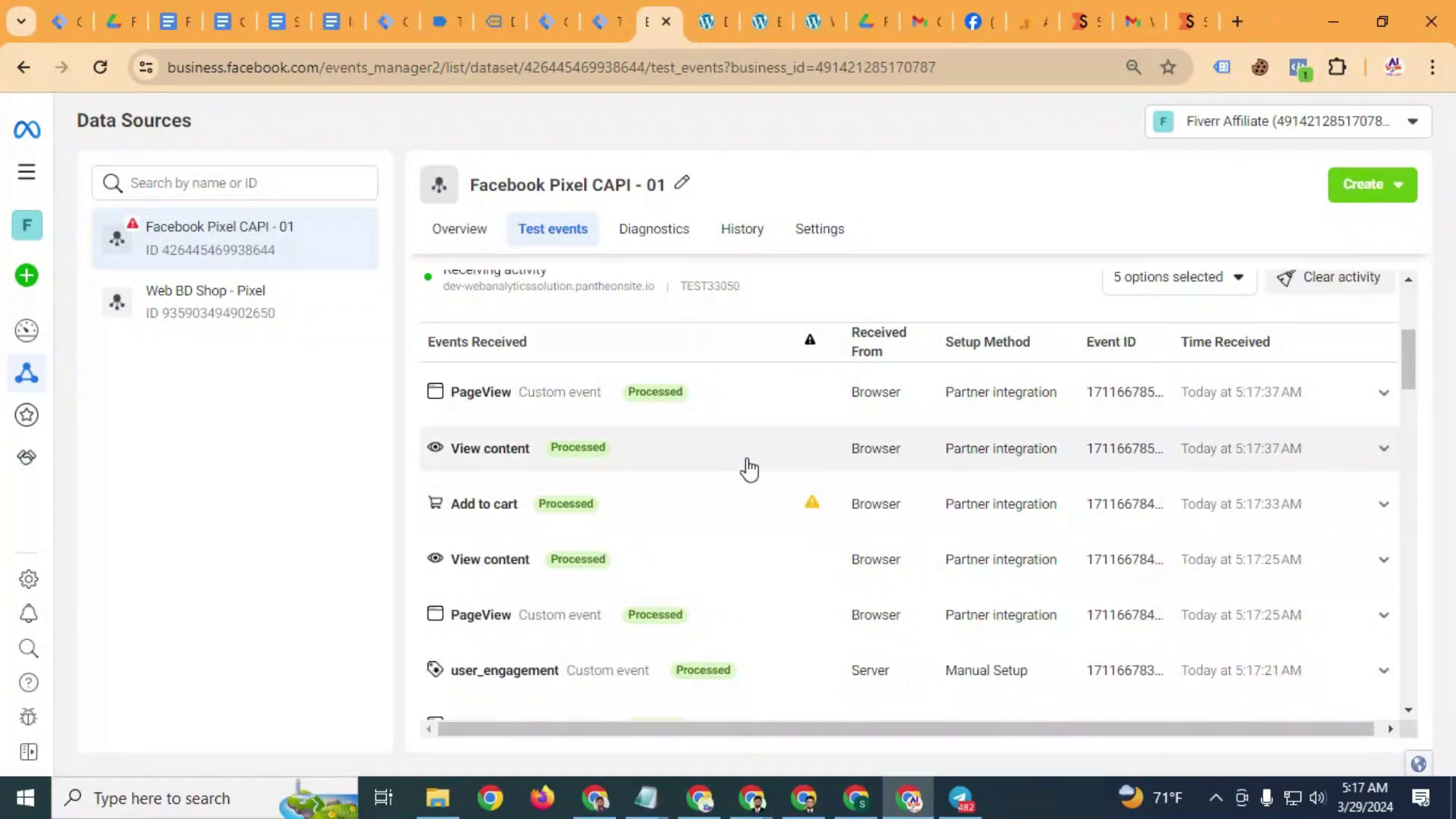
pyautogui.scroll(-5, 652, 516)
pyautogui.scroll(-7, 643, 540)
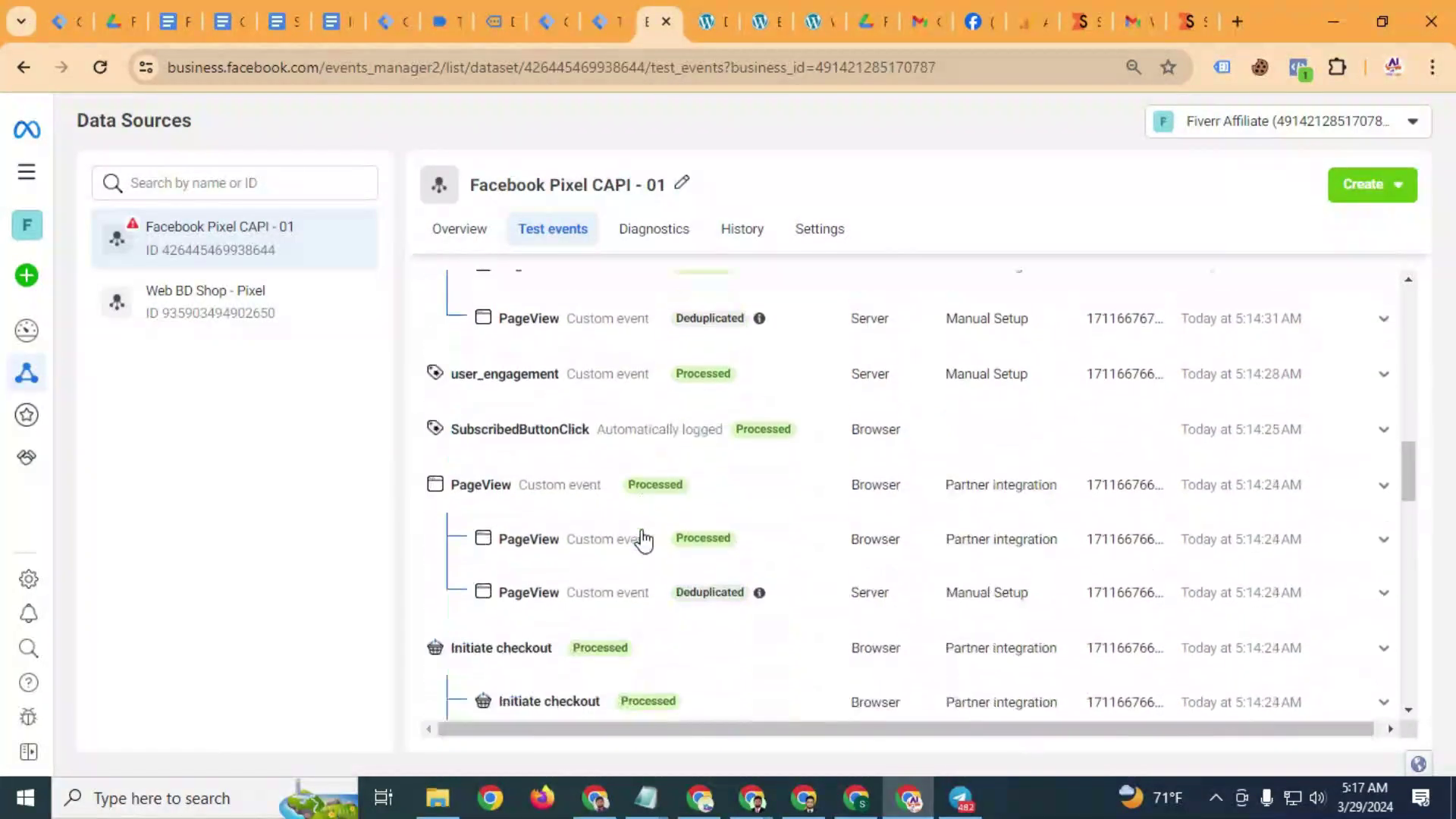
pyautogui.scroll(3, 460, 341)
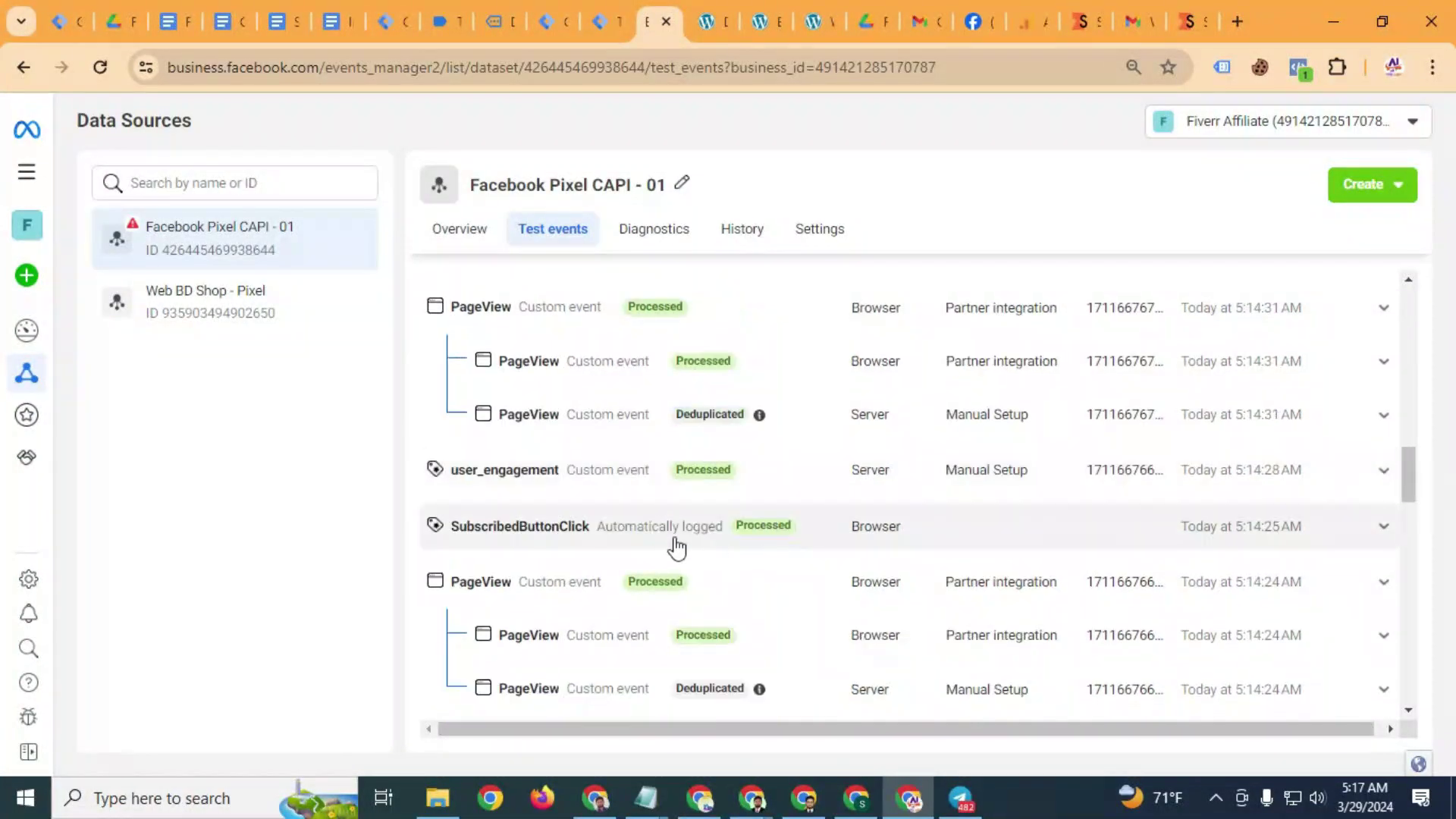
pyautogui.scroll(15, 781, 546)
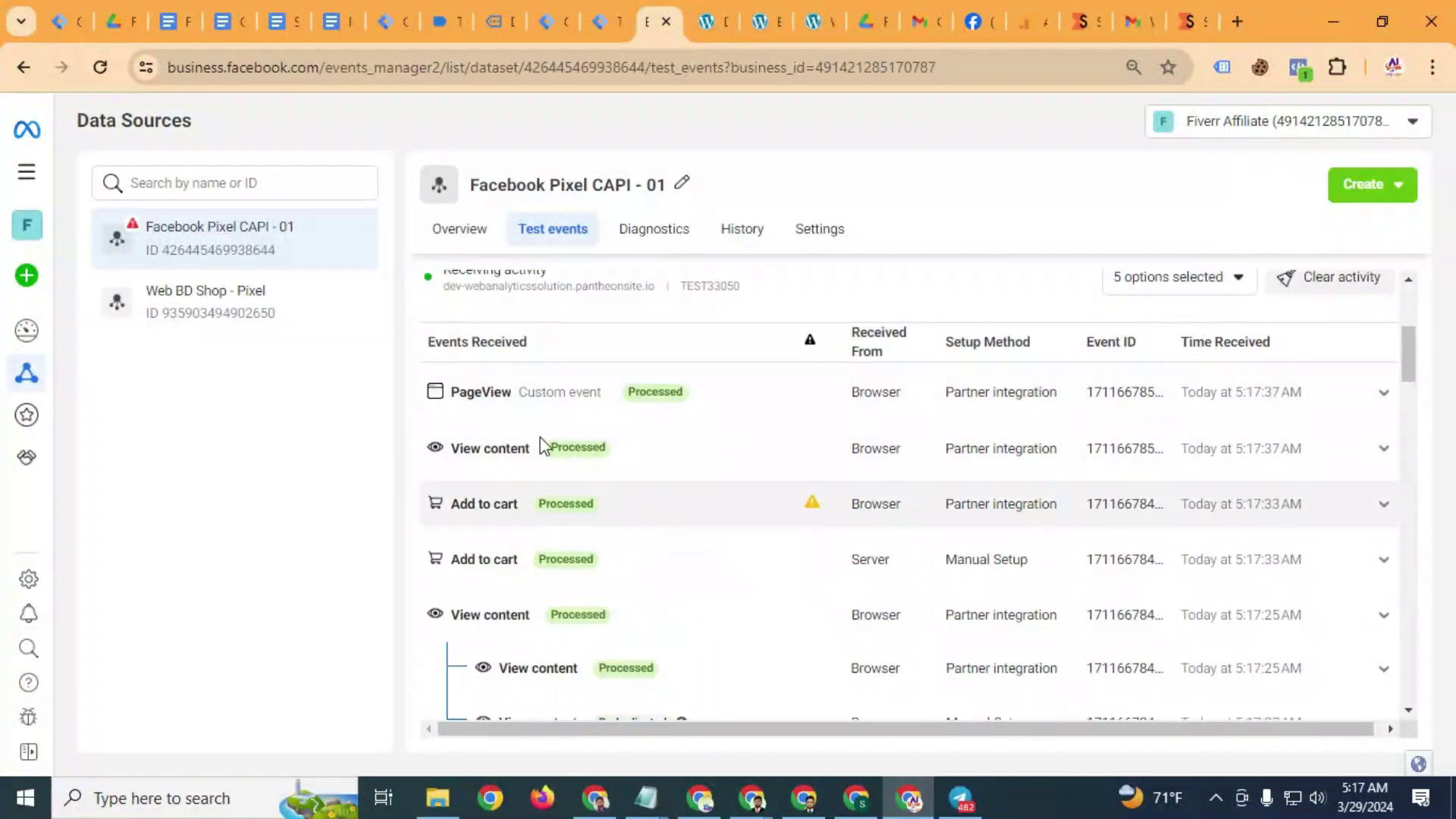
# Return to the store, proceed from the cart to checkout, and place the Dark Brown Jeans order with cash on delivery
pyautogui.click(500, 21)
pyautogui.scroll(-4, 834, 341)
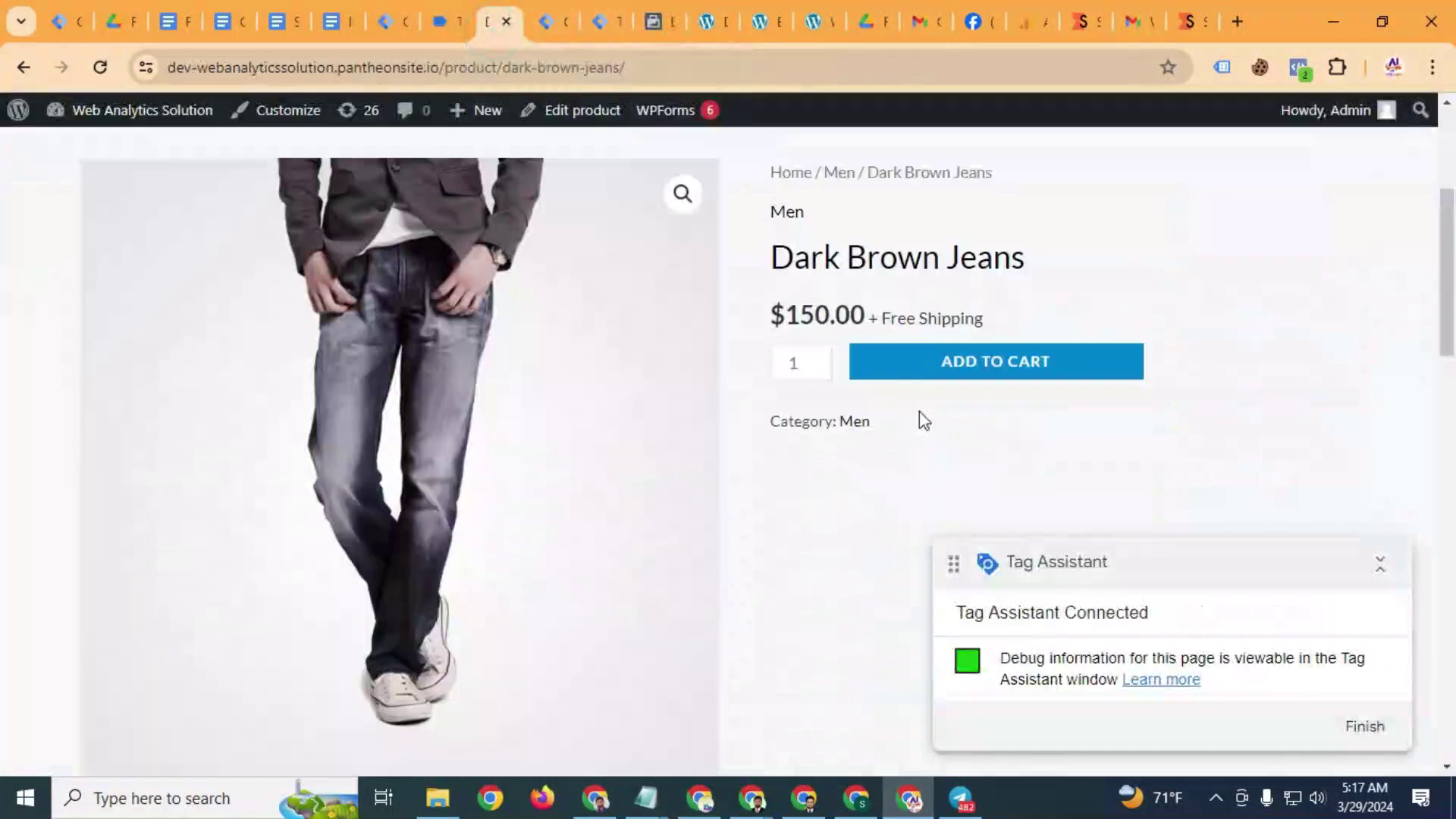
pyautogui.click(1132, 382)
pyautogui.click(1240, 307)
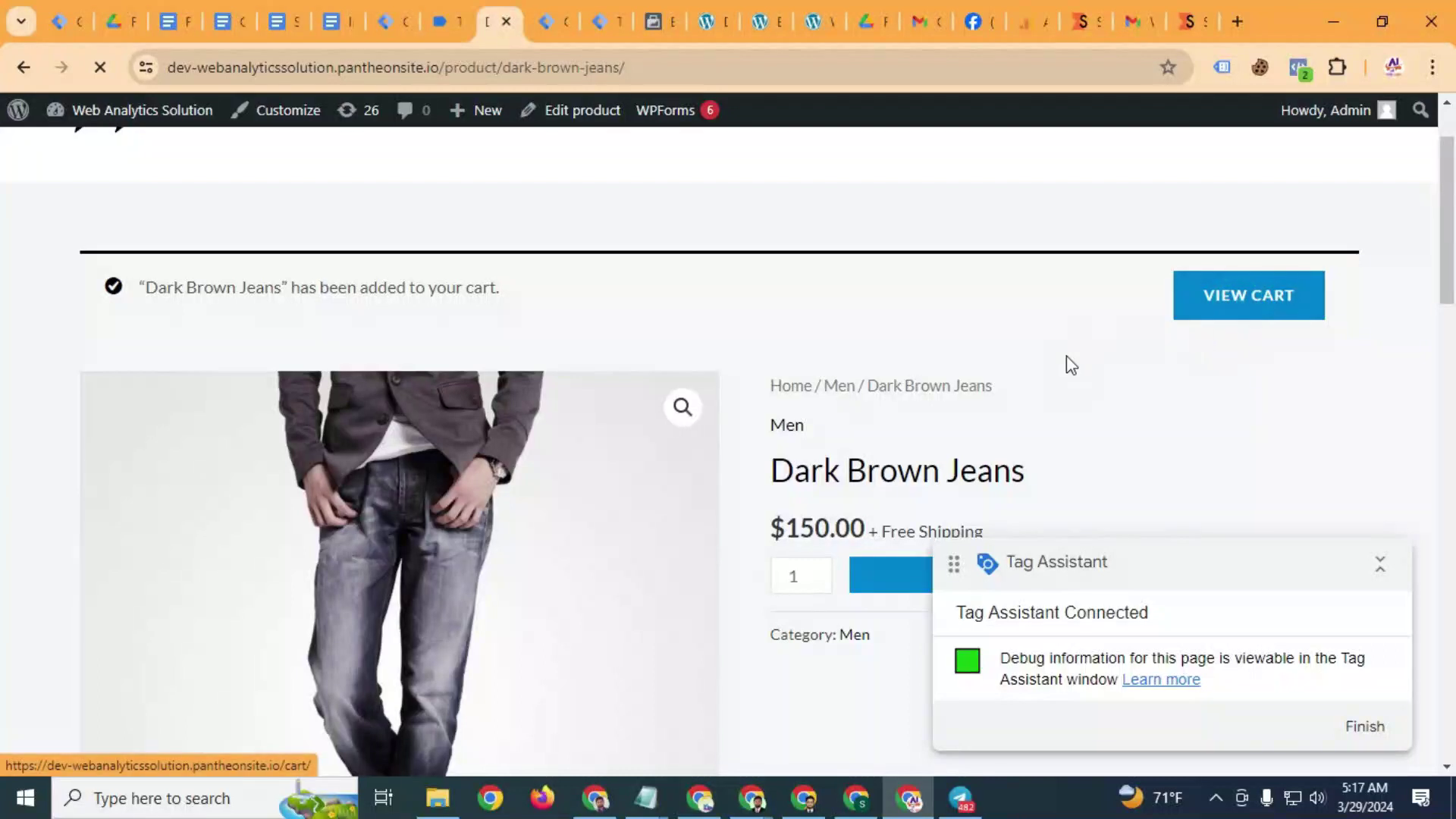
pyautogui.scroll(-6, 1094, 356)
pyautogui.click(1097, 433)
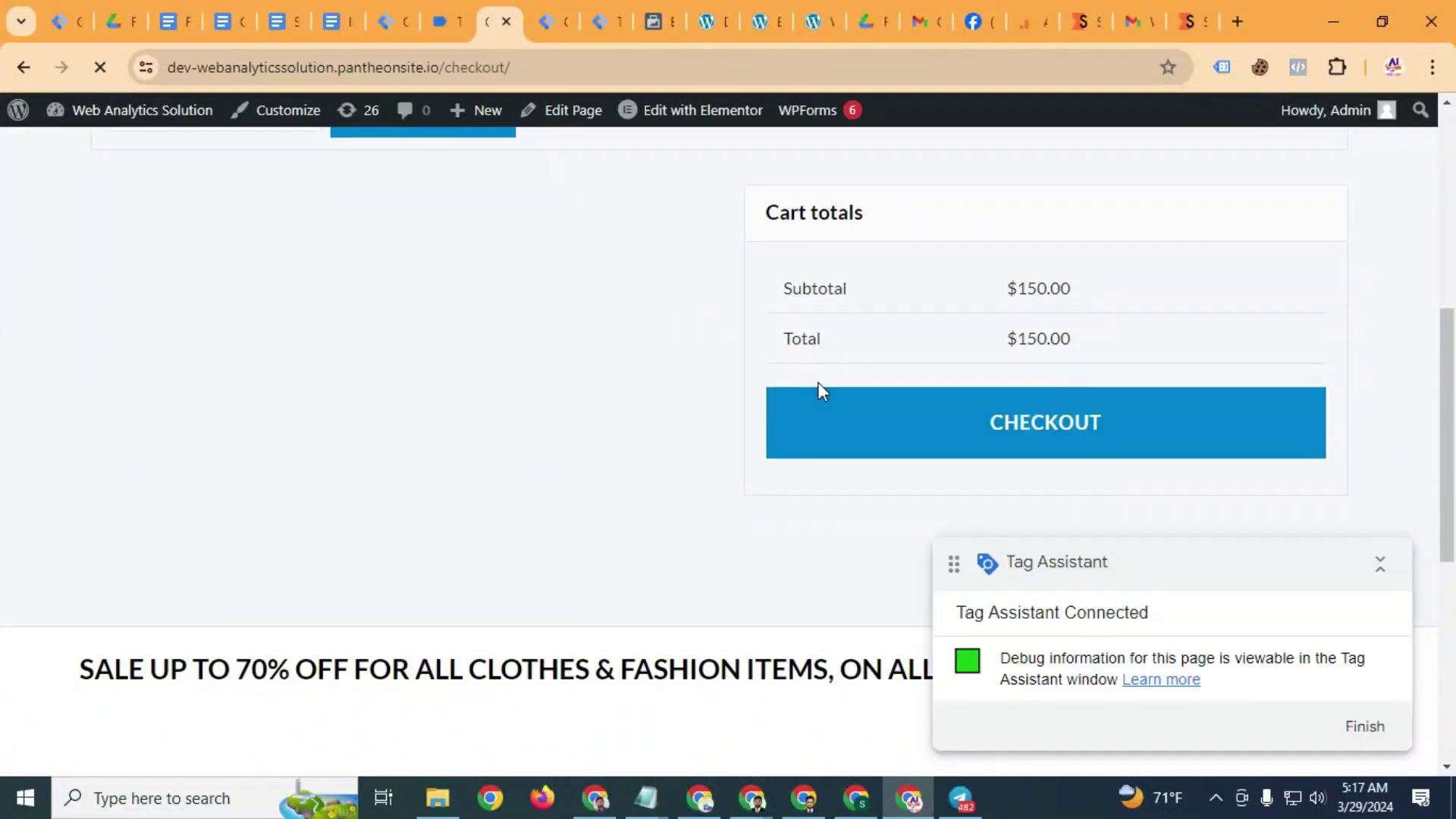
pyautogui.scroll(-10, 1067, 356)
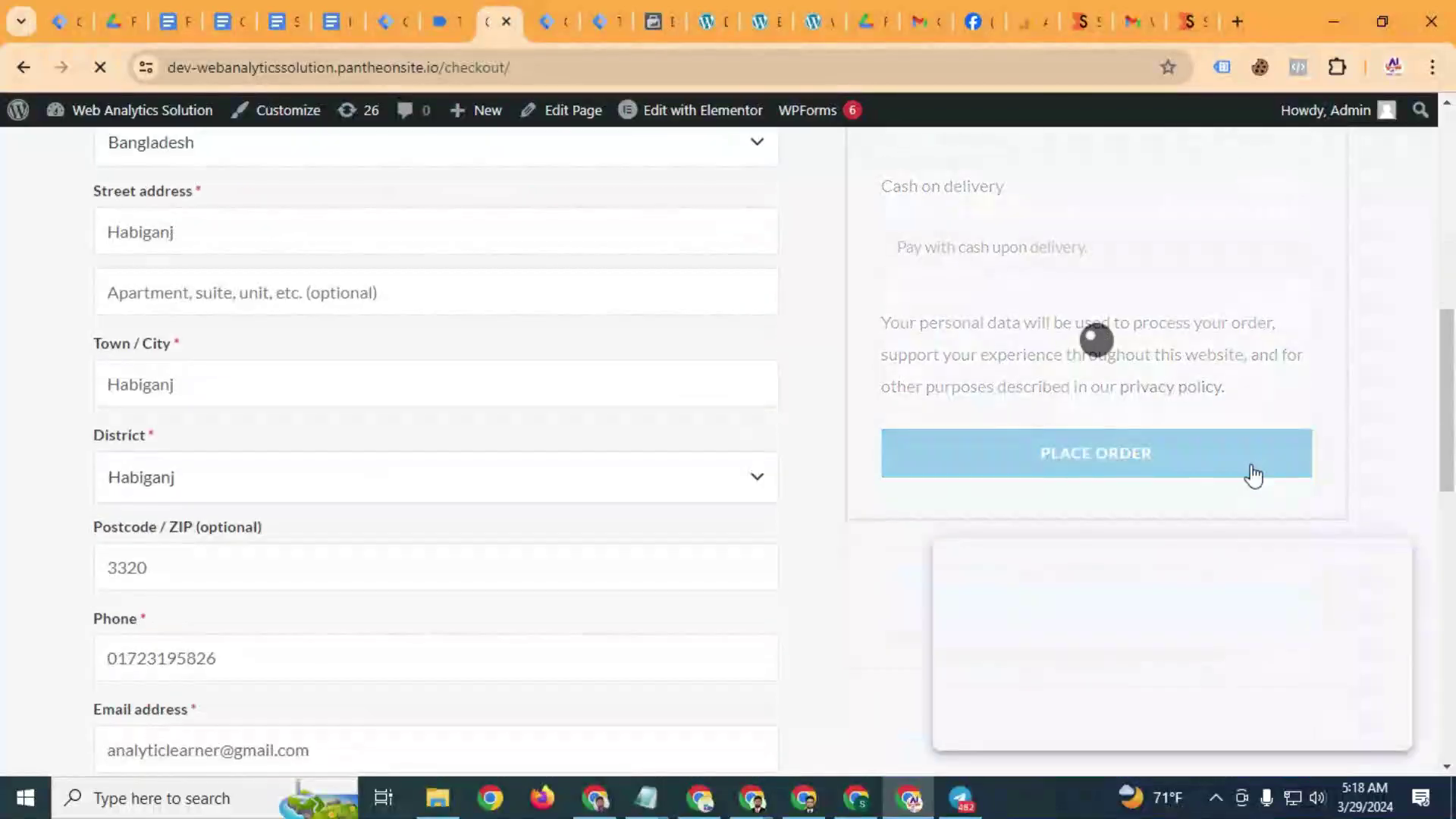
pyautogui.click(1130, 475)
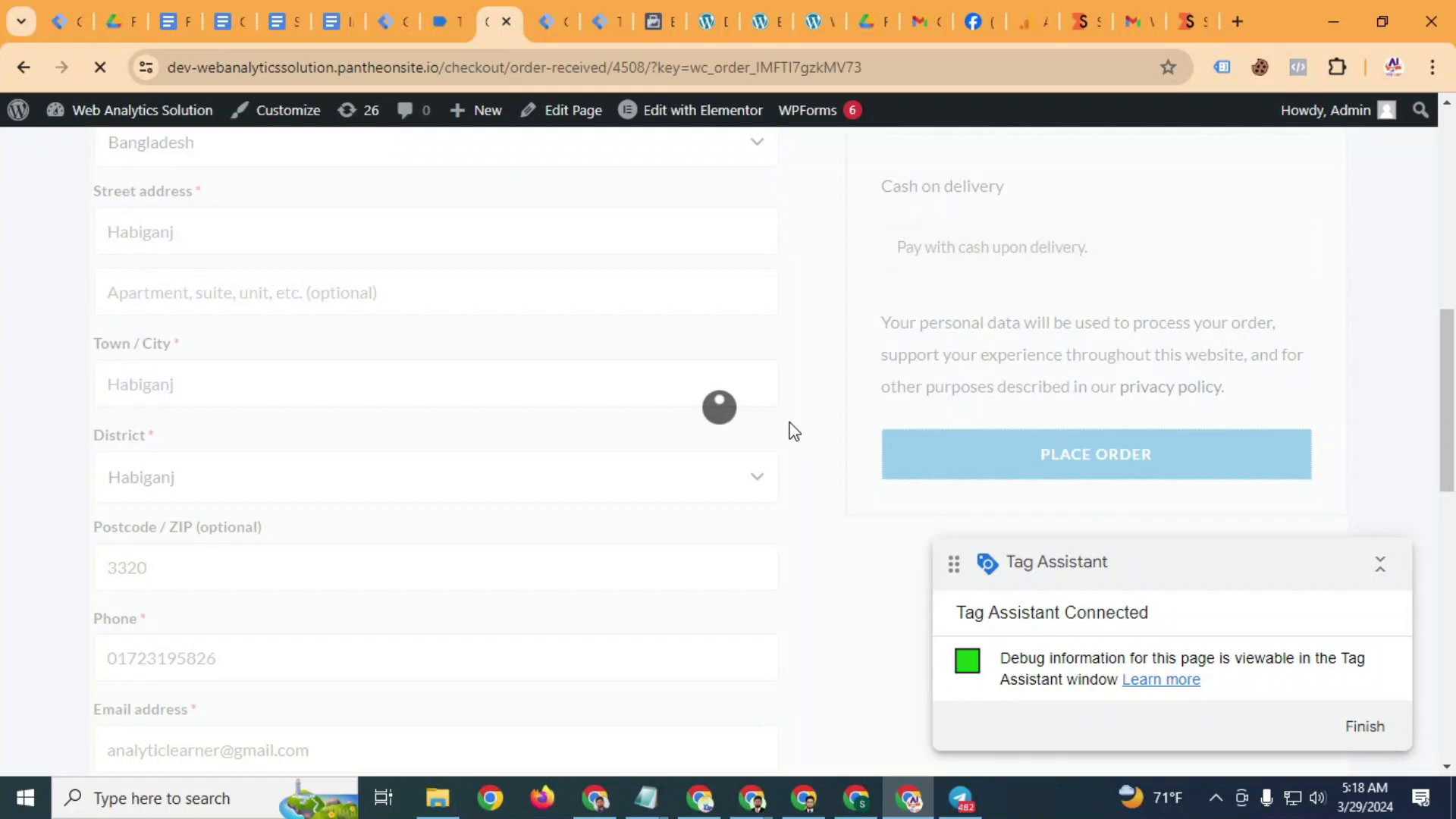
# Review the events Facebook received for the new test session, from the product view through checkout and purchase
pyautogui.click(667, 23)
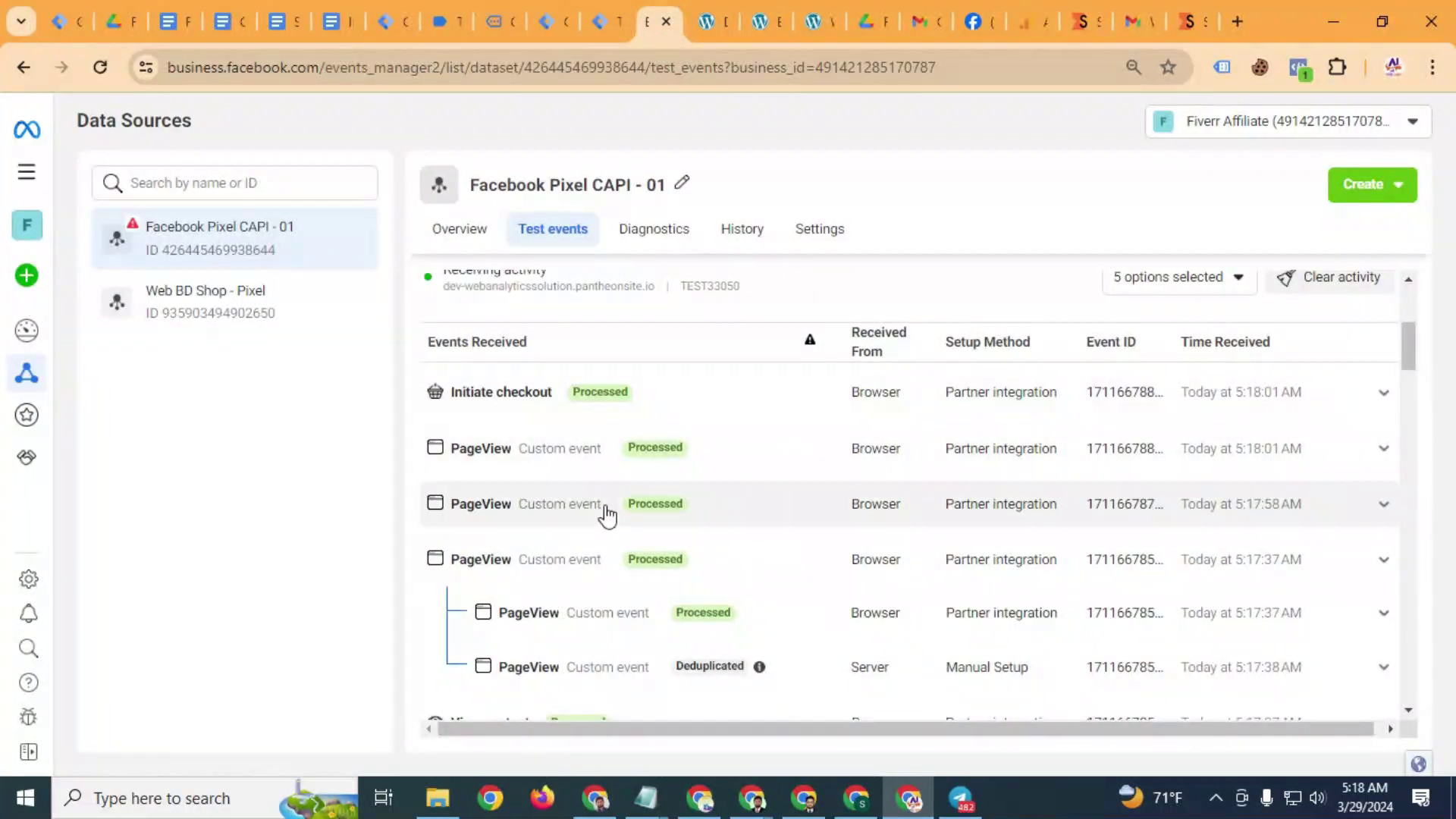
pyautogui.scroll(-1, 647, 503)
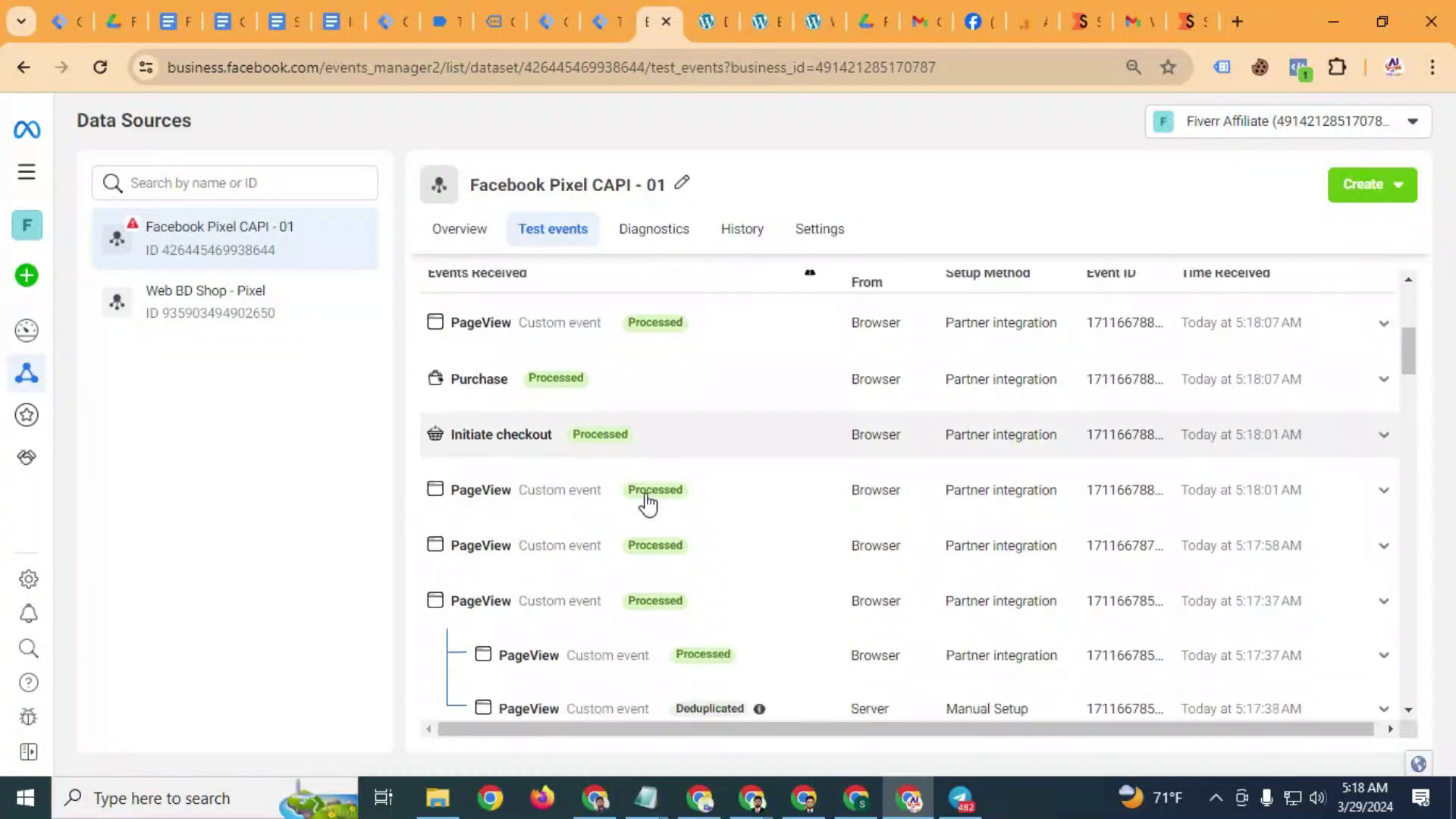
pyautogui.scroll(2, 852, 402)
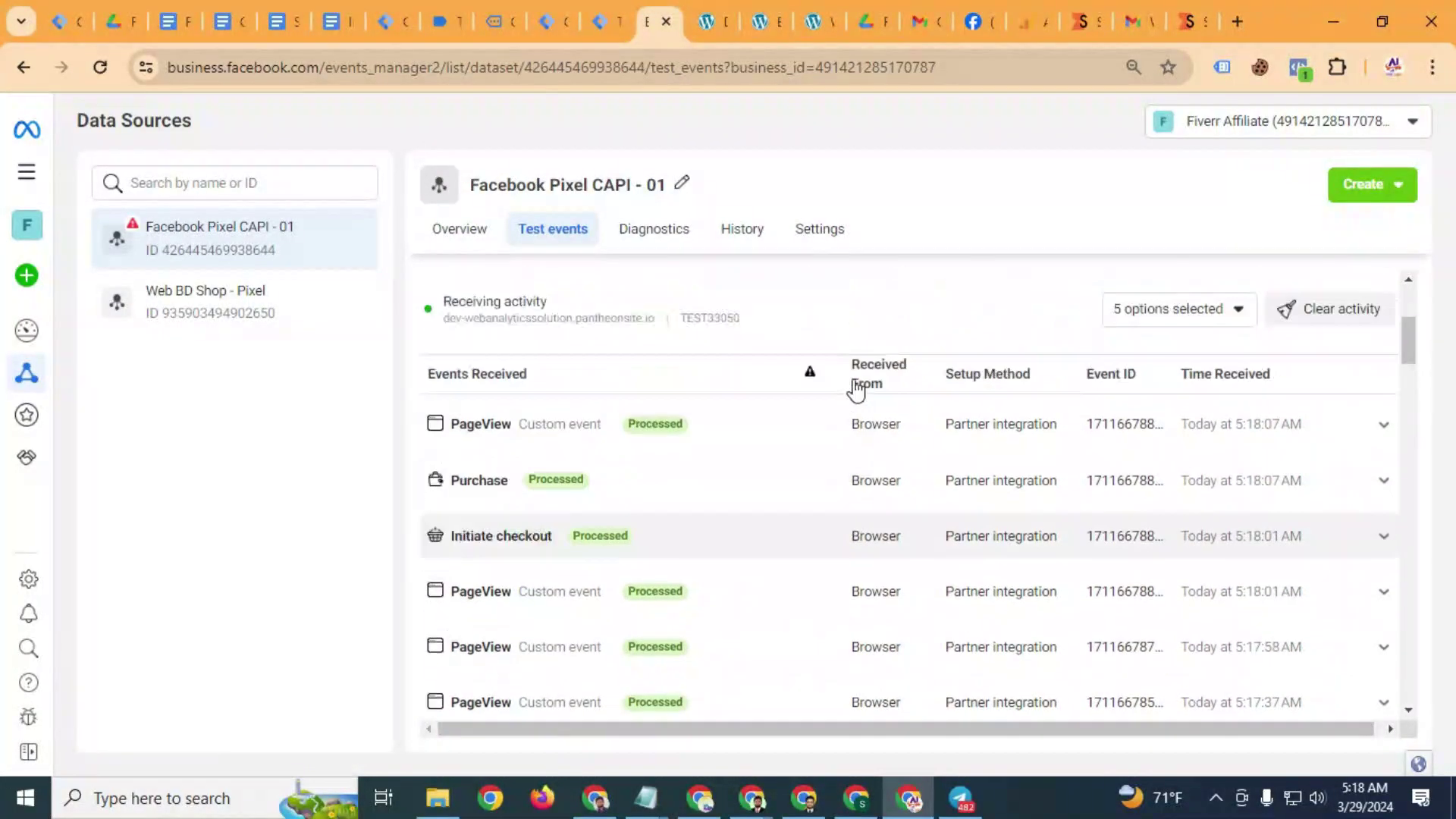
pyautogui.scroll(-3, 747, 559)
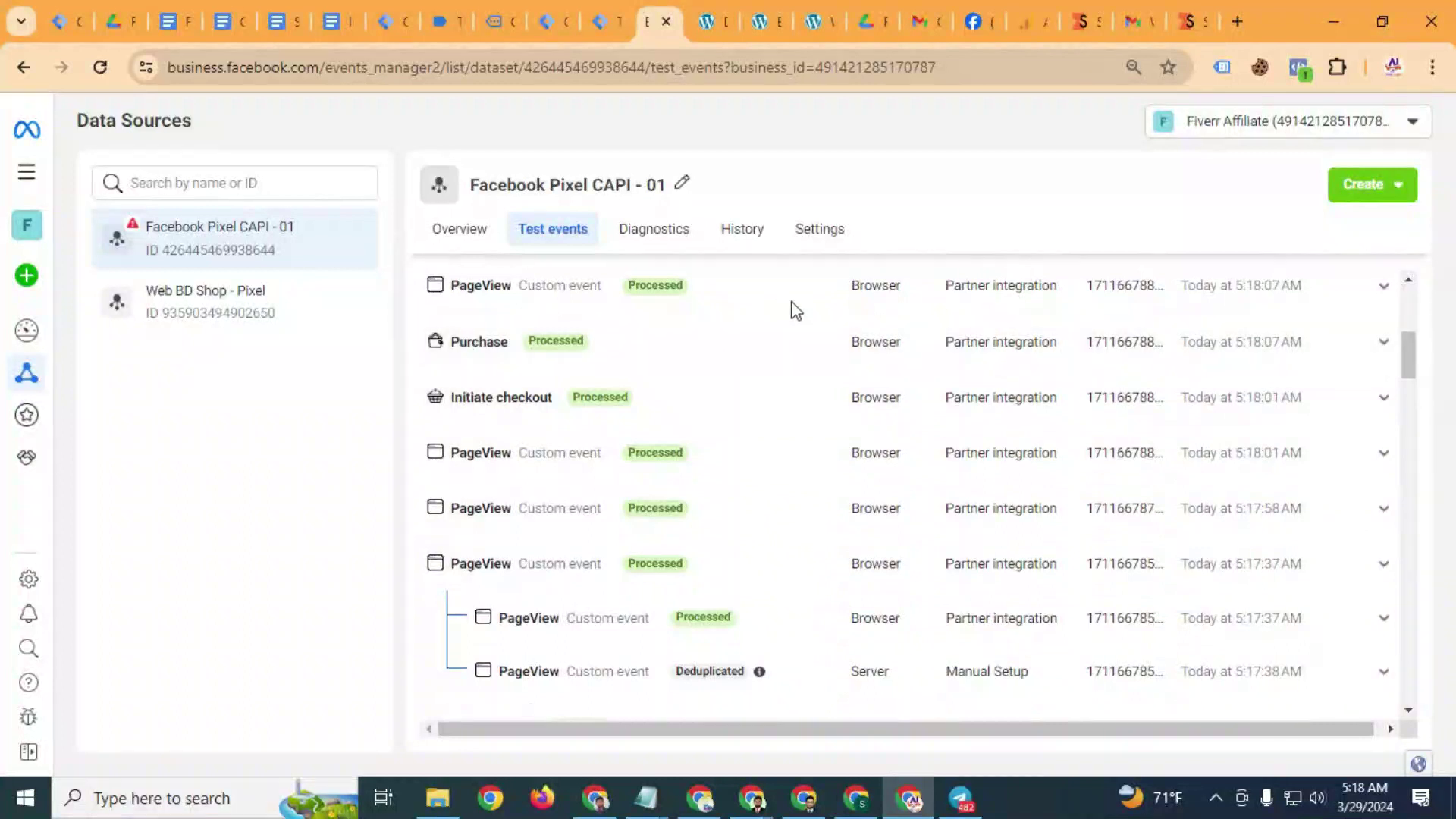
pyautogui.scroll(-2, 489, 480)
pyautogui.scroll(-8, 493, 485)
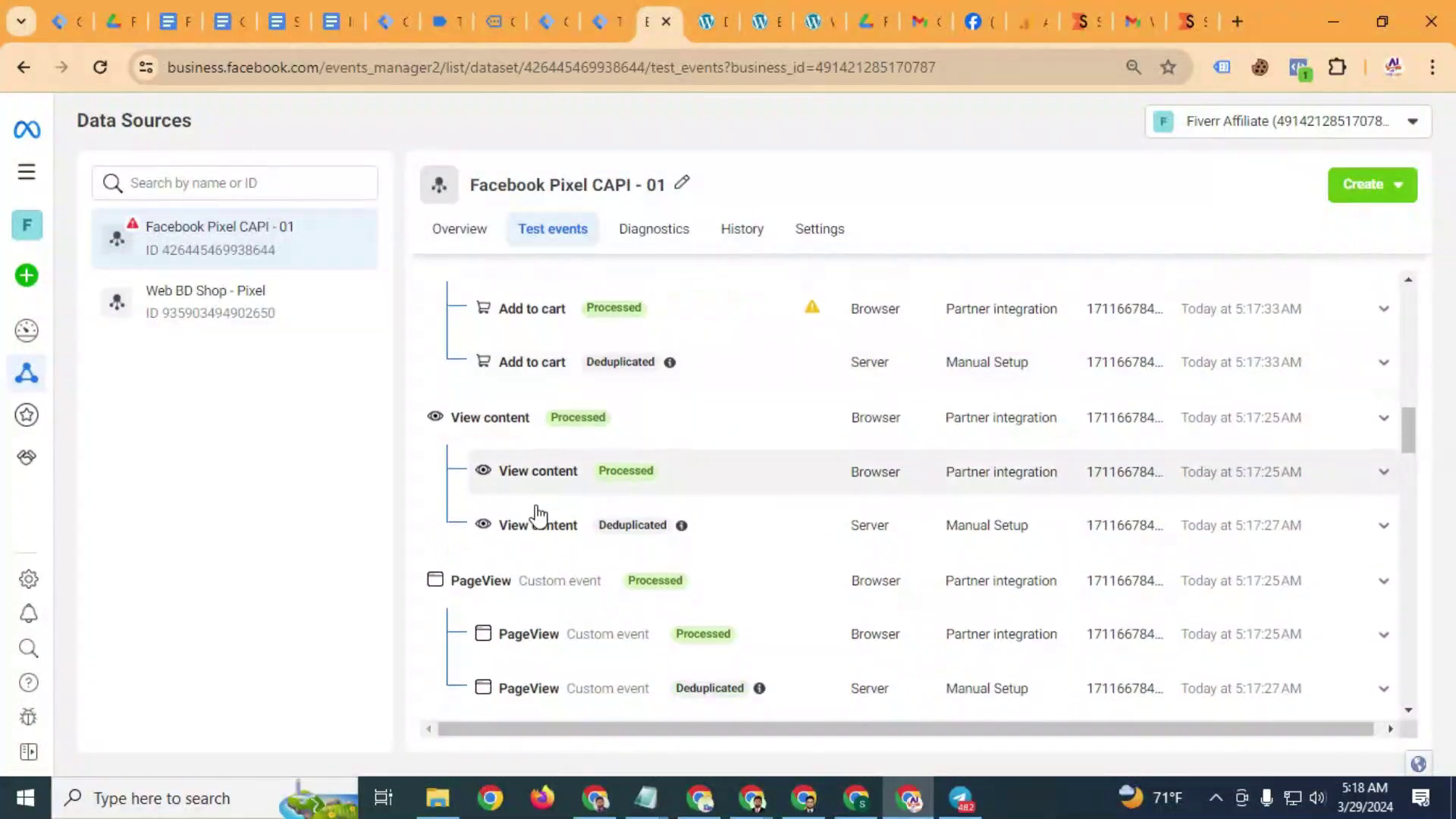
pyautogui.scroll(-4, 537, 515)
# Examine the older test session's events for automatically logged SubscribedButtonClick entries, down to the end of the list
pyautogui.scroll(-7, 564, 483)
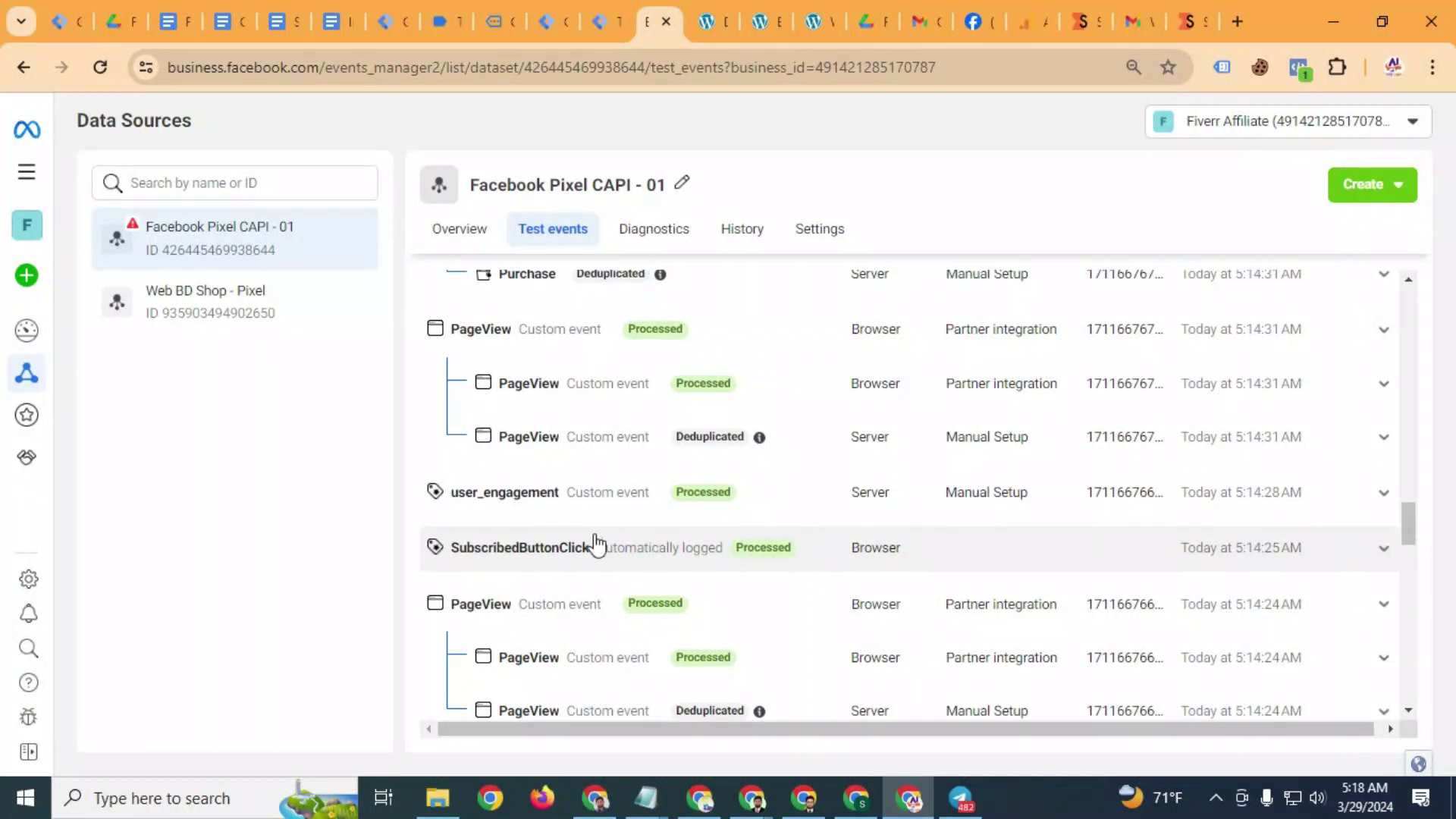
pyautogui.scroll(-2, 724, 532)
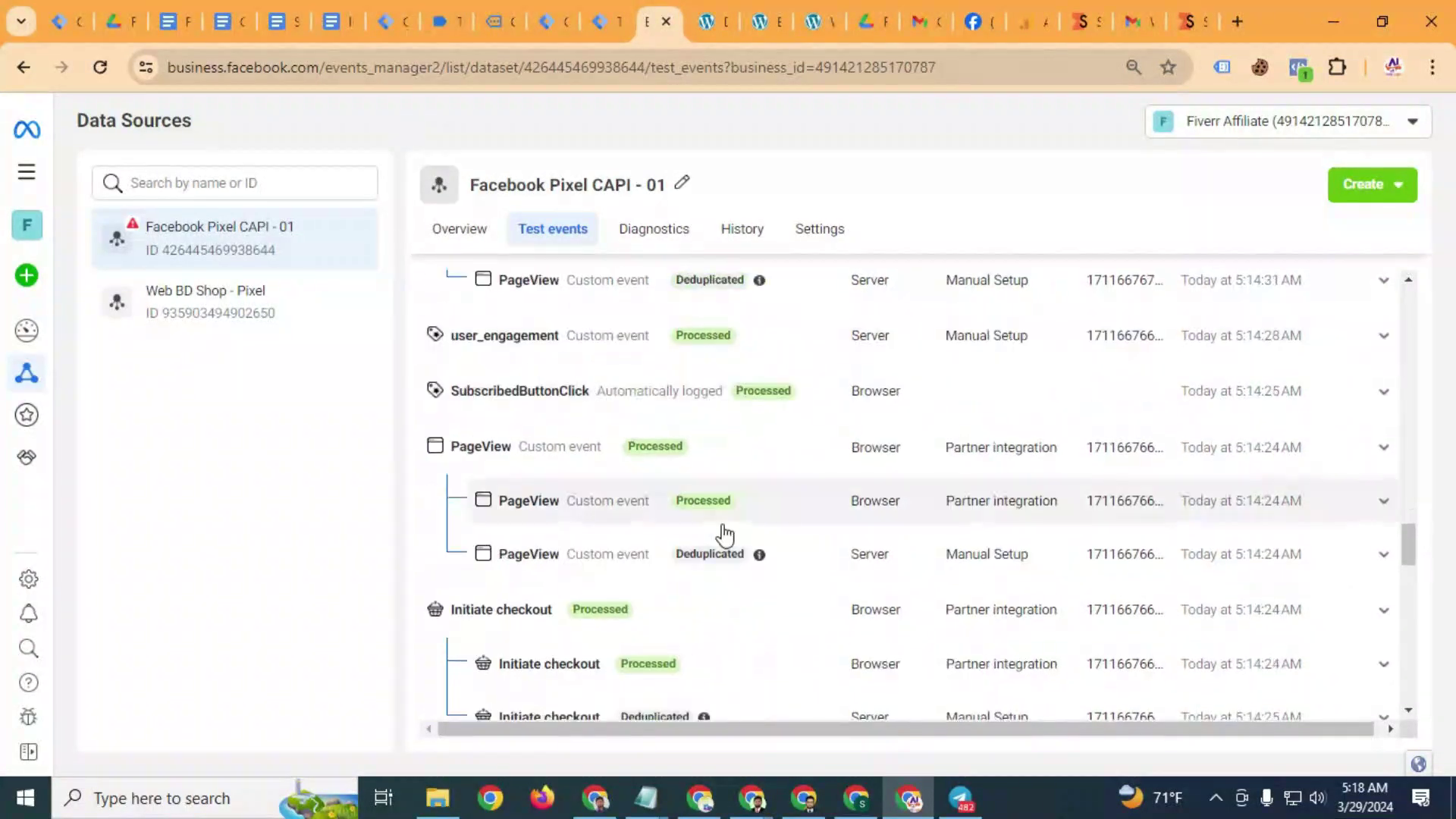
pyautogui.scroll(-8, 724, 535)
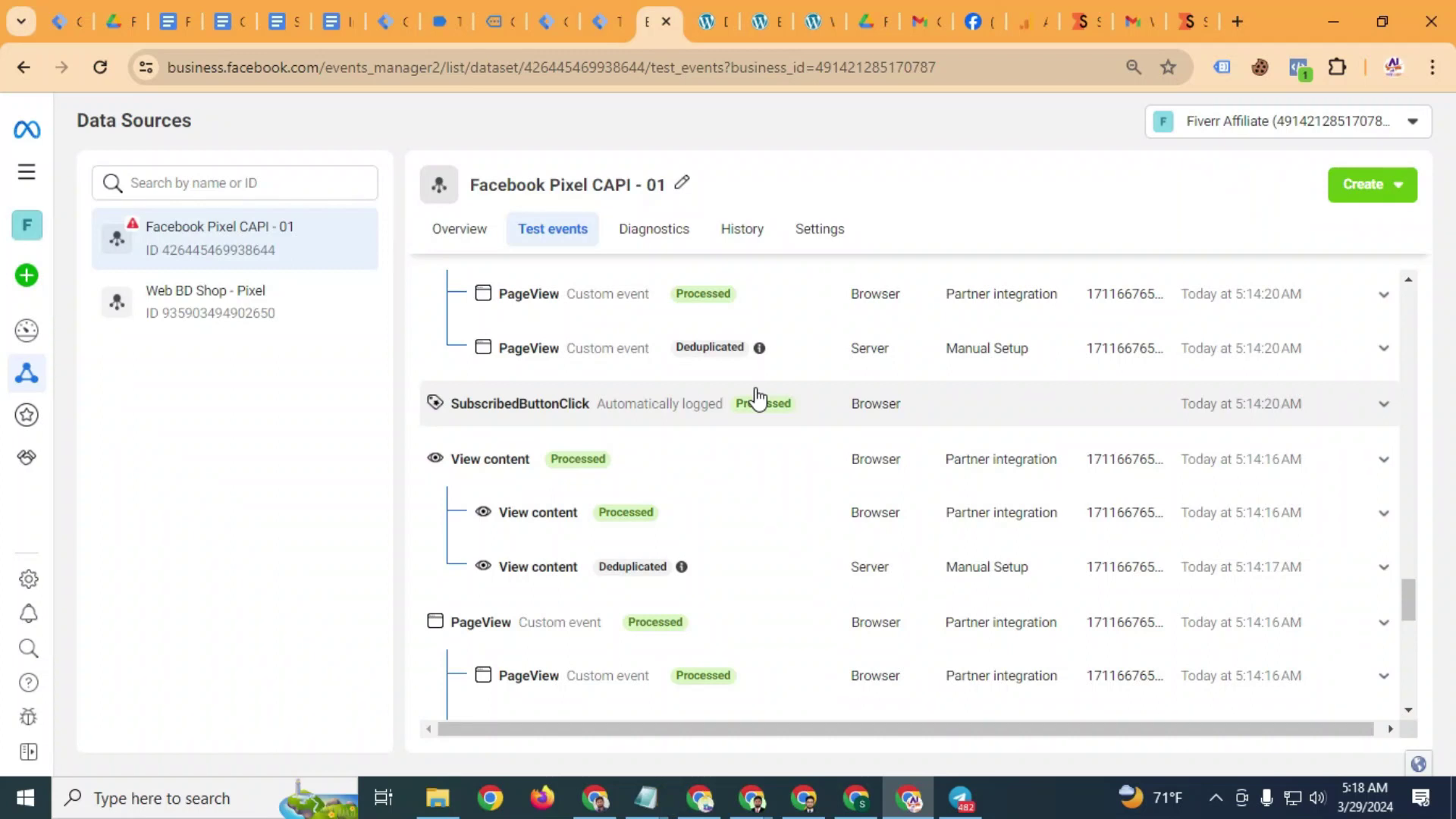
pyautogui.scroll(-4, 753, 395)
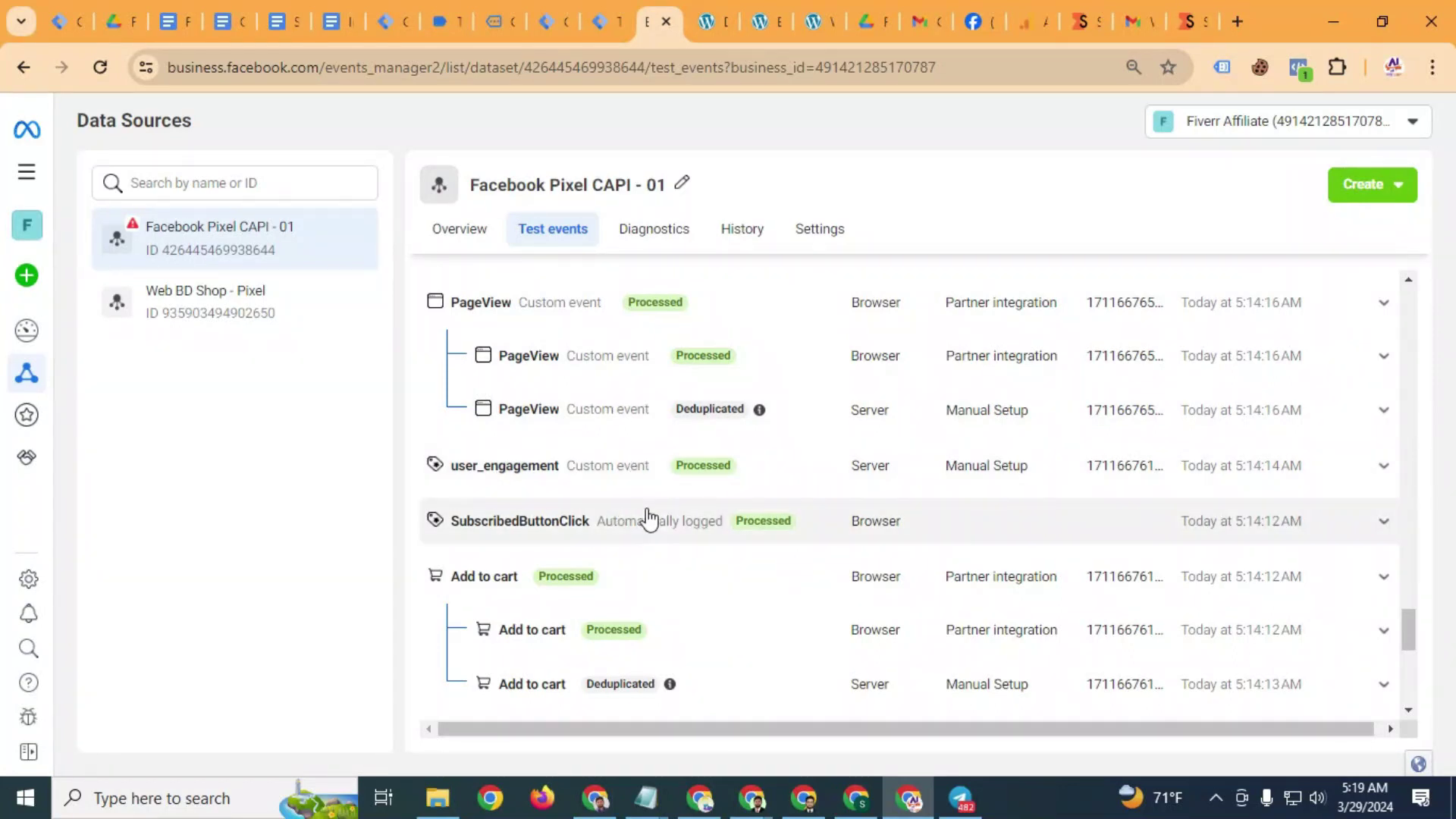
pyautogui.scroll(-1, 611, 546)
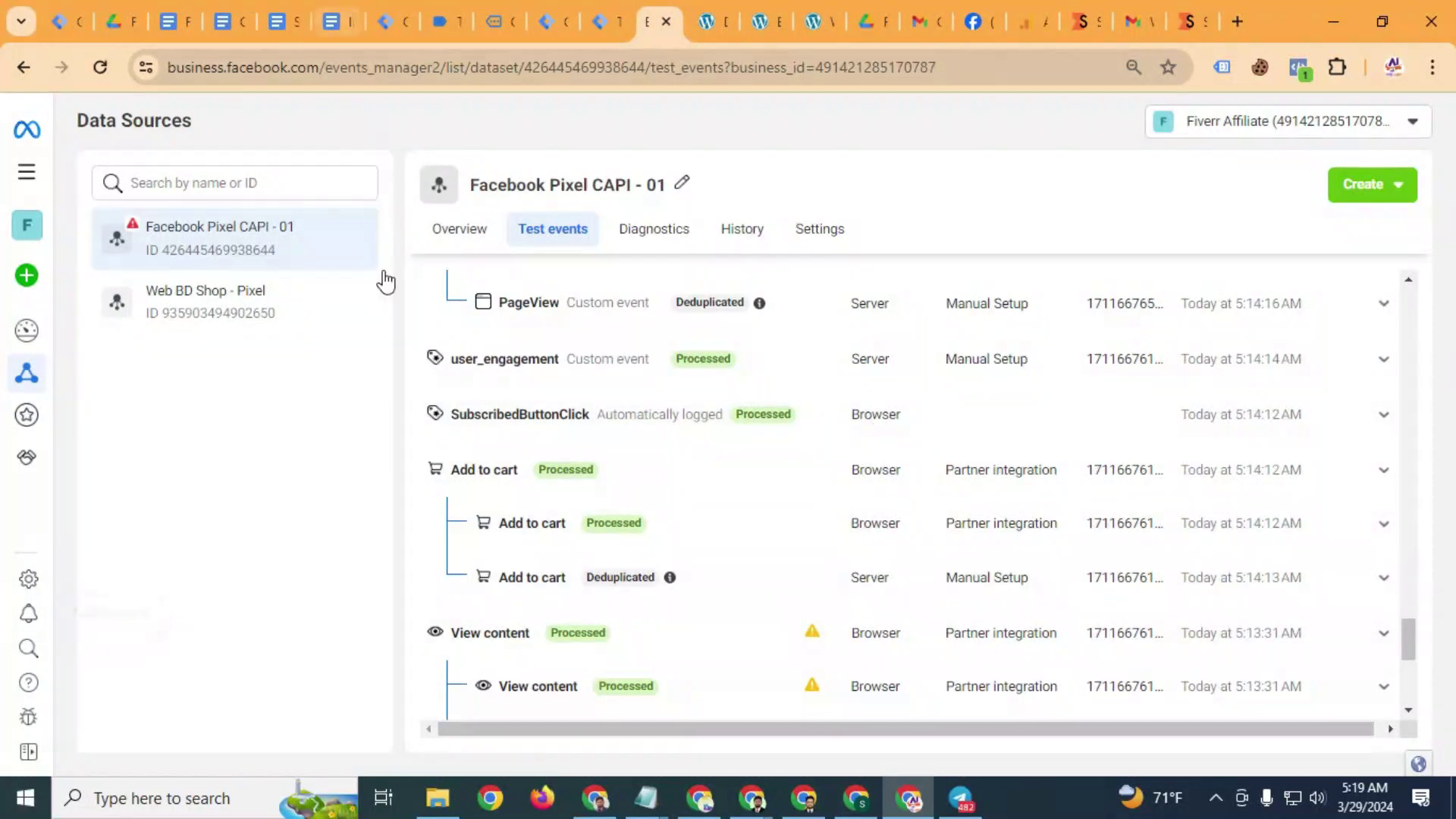
pyautogui.scroll(-5, 739, 402)
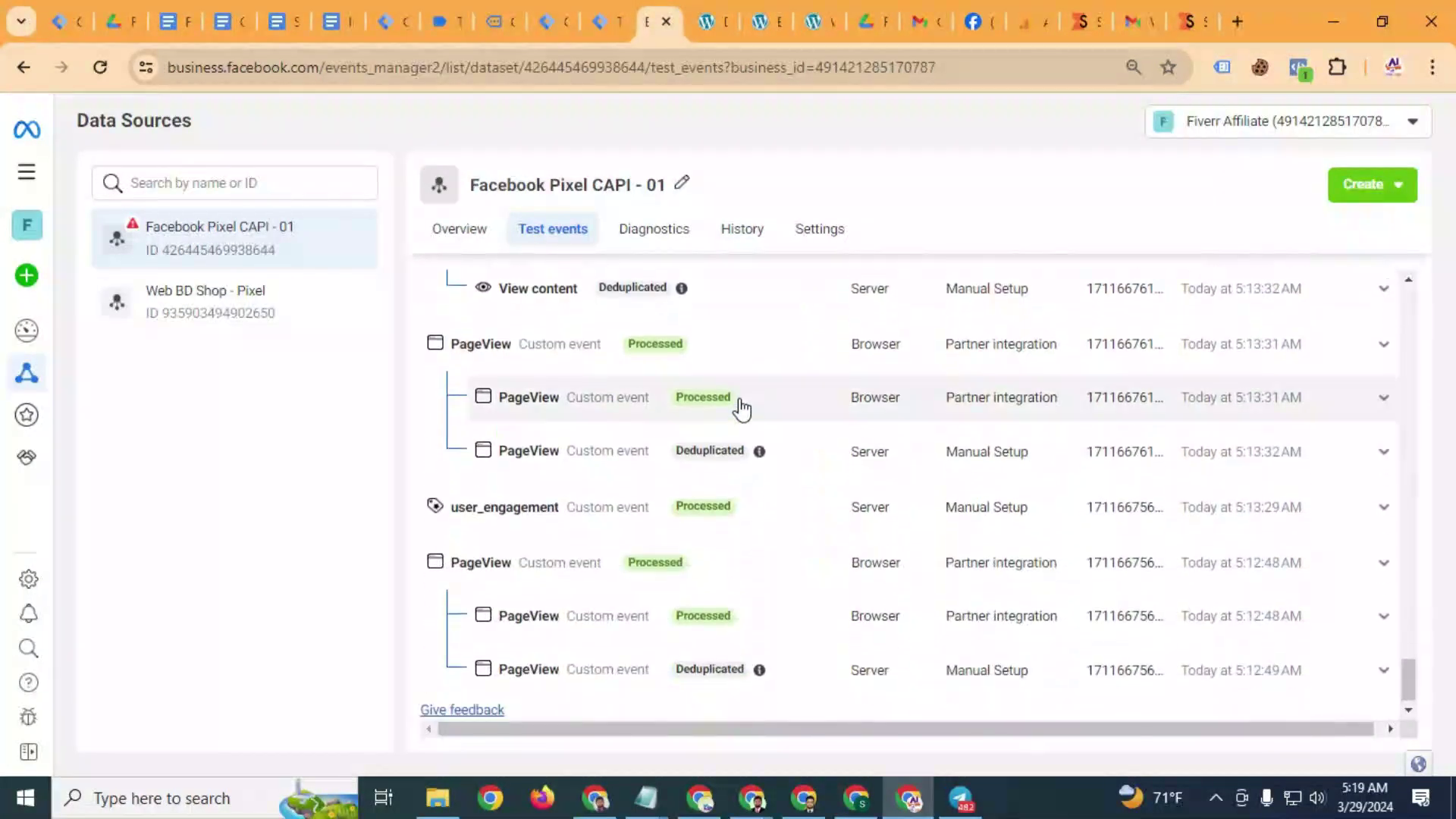
# Recheck the newest session's PageView, View content, Initiate checkout and Purchase events for browser and server deduplication
pyautogui.scroll(15, 741, 410)
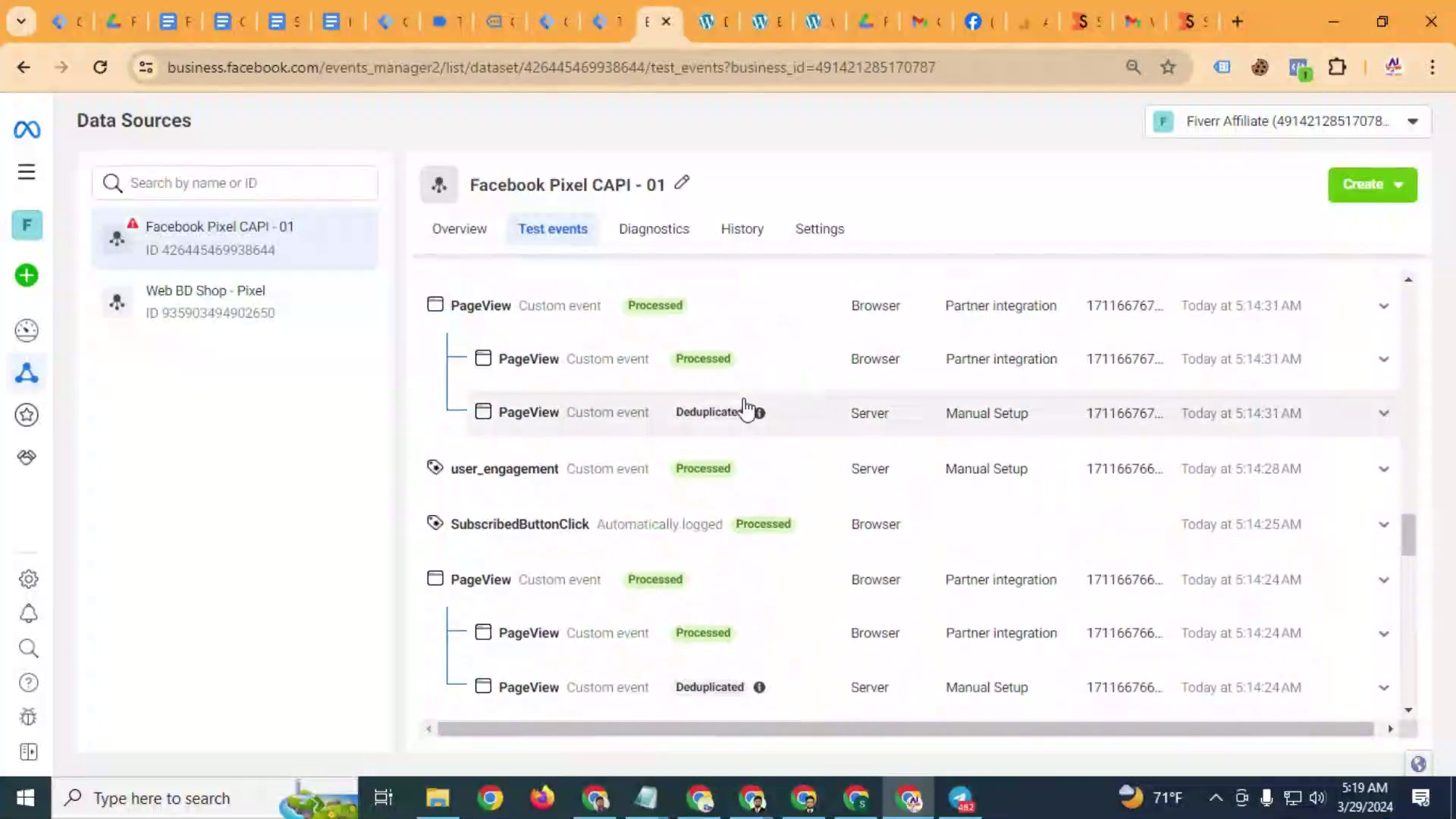
pyautogui.scroll(5, 745, 410)
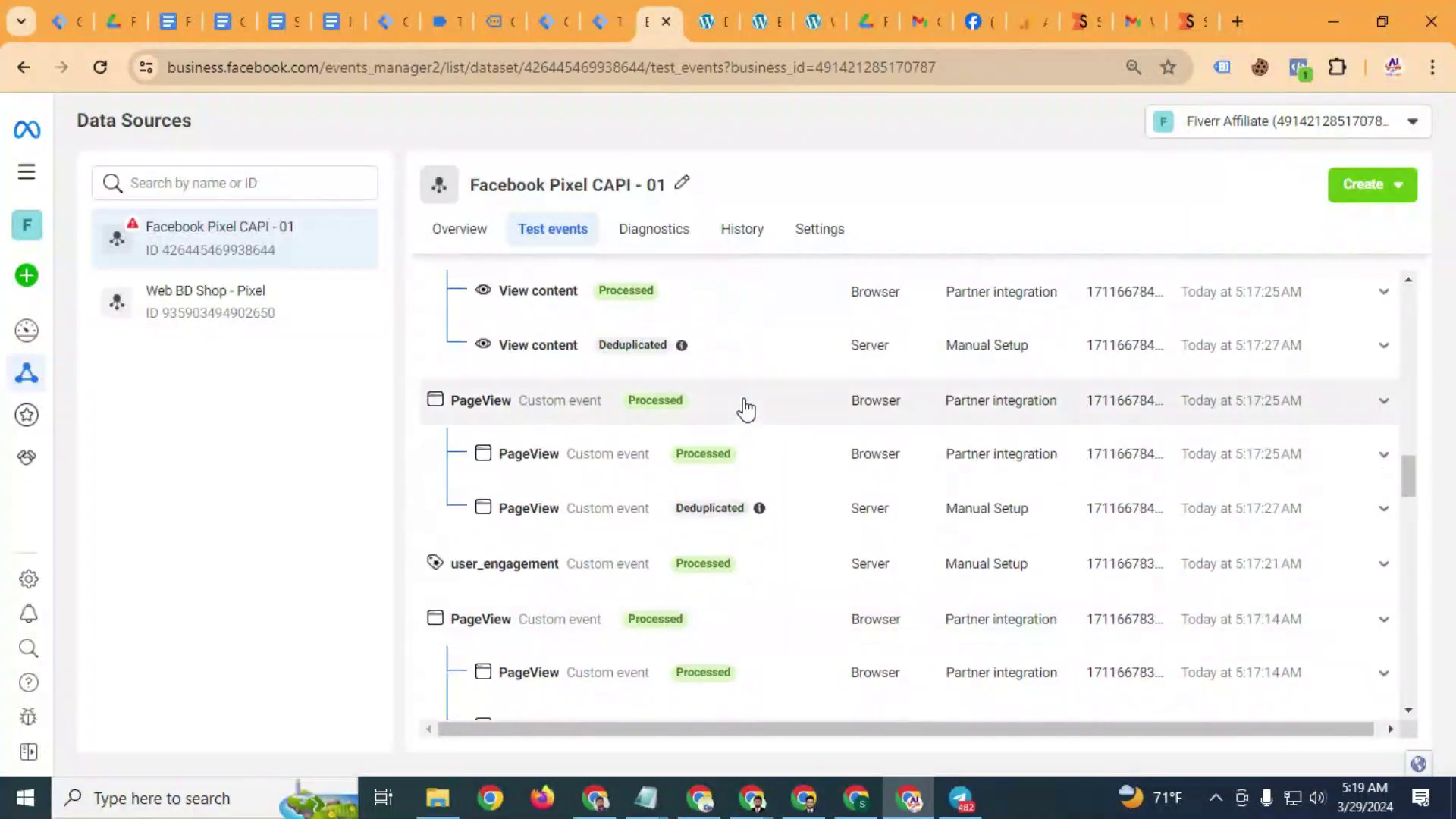
pyautogui.scroll(4, 747, 402)
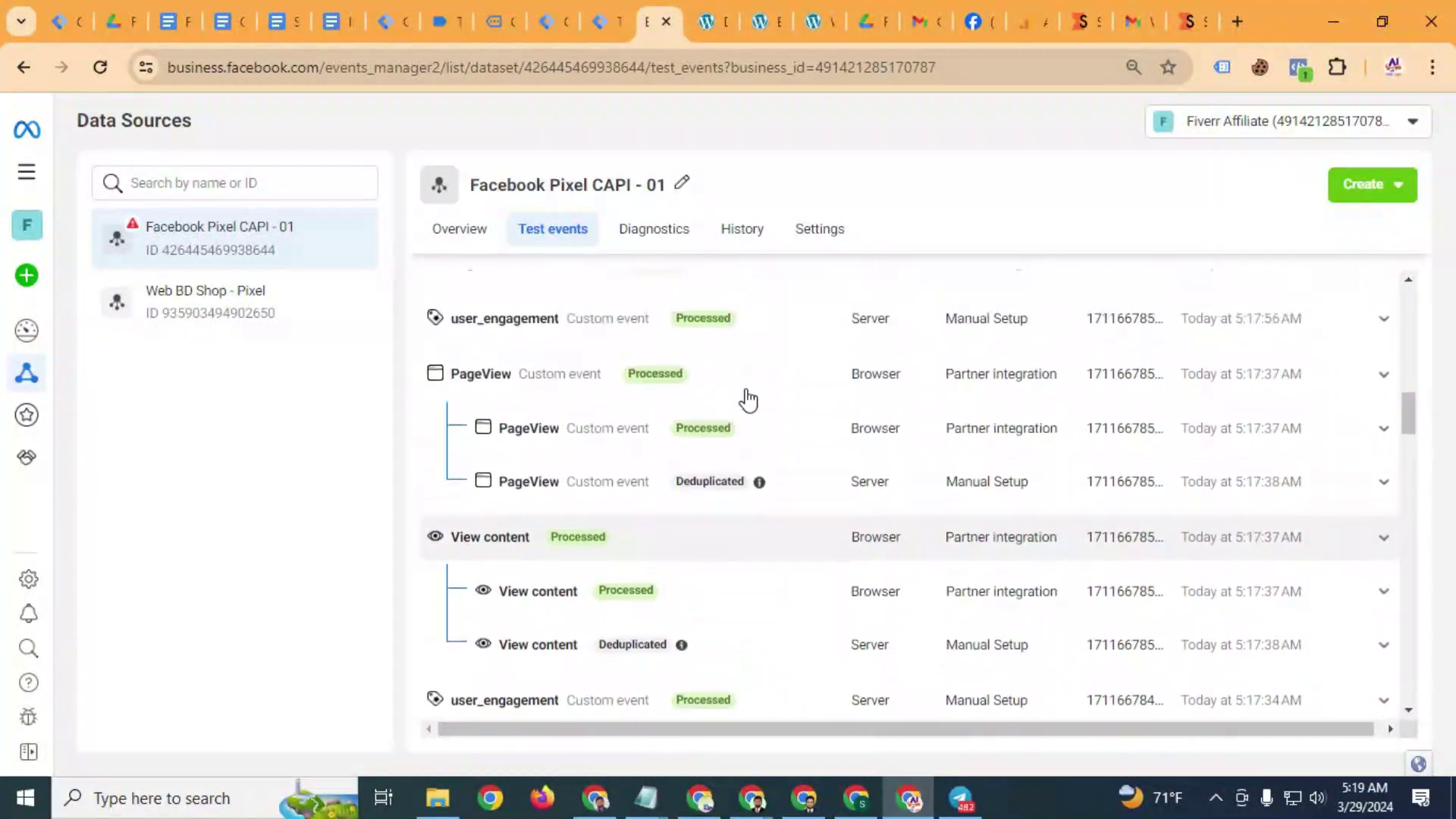
pyautogui.scroll(6, 744, 460)
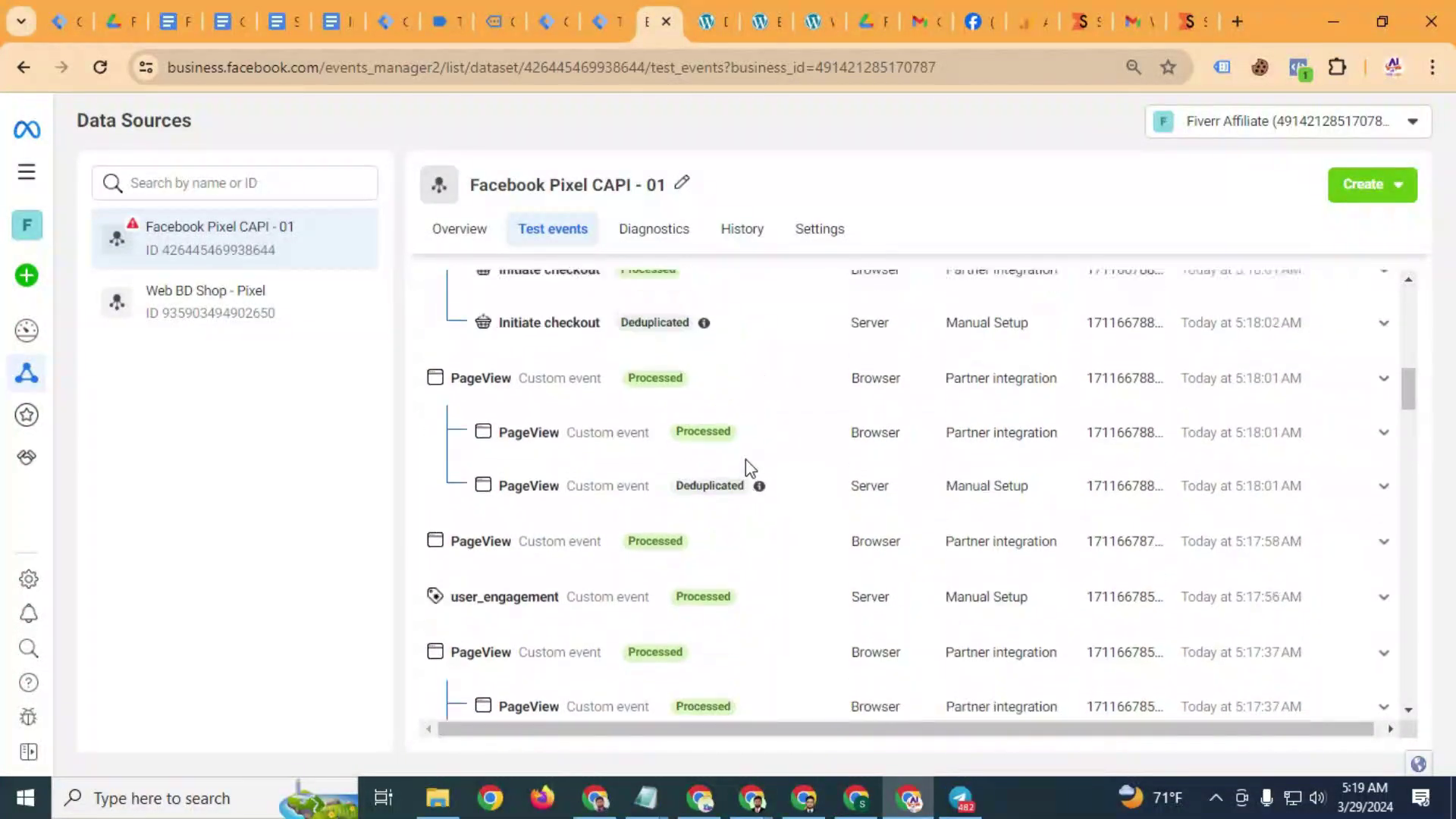
pyautogui.scroll(4, 742, 455)
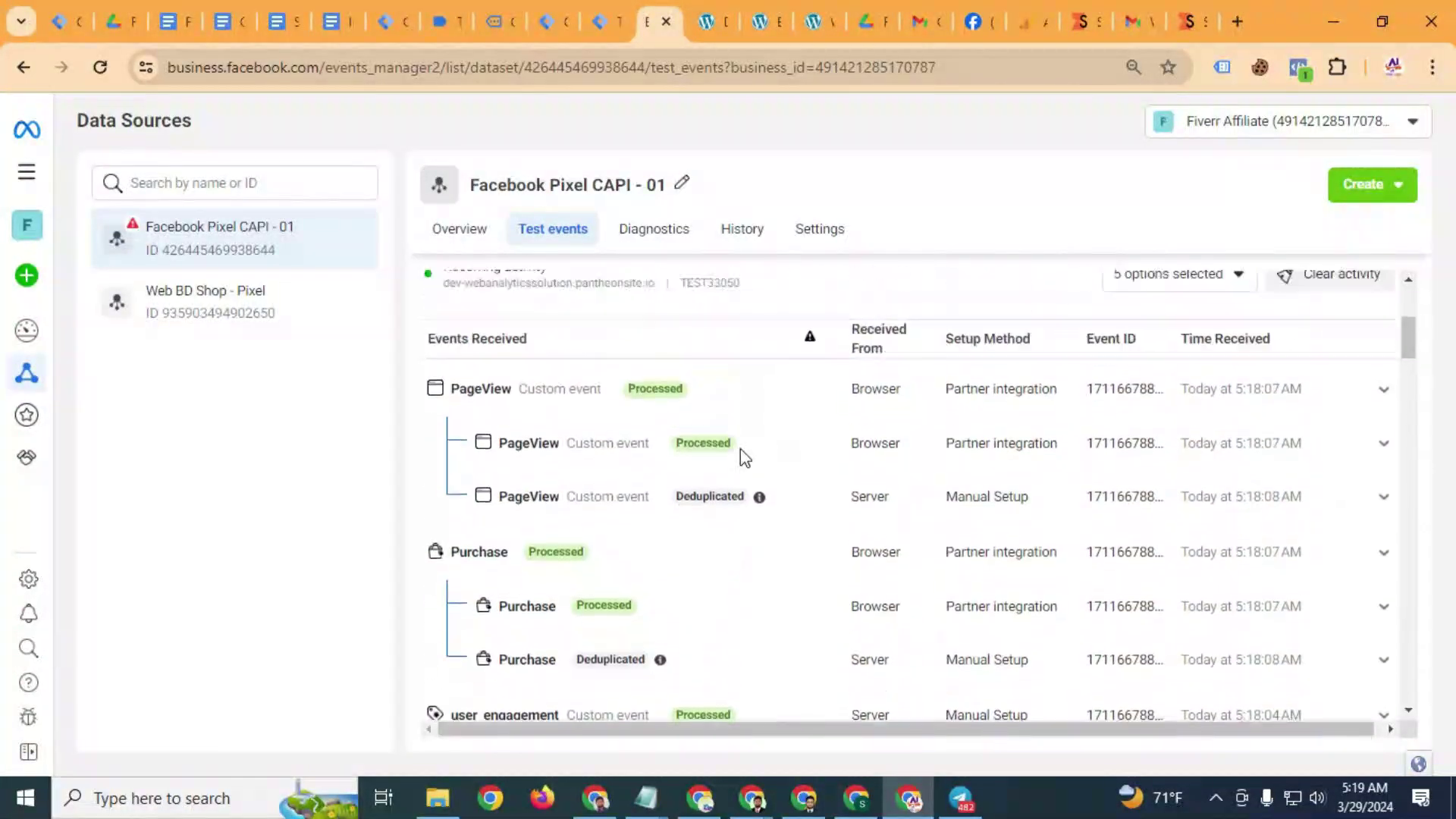